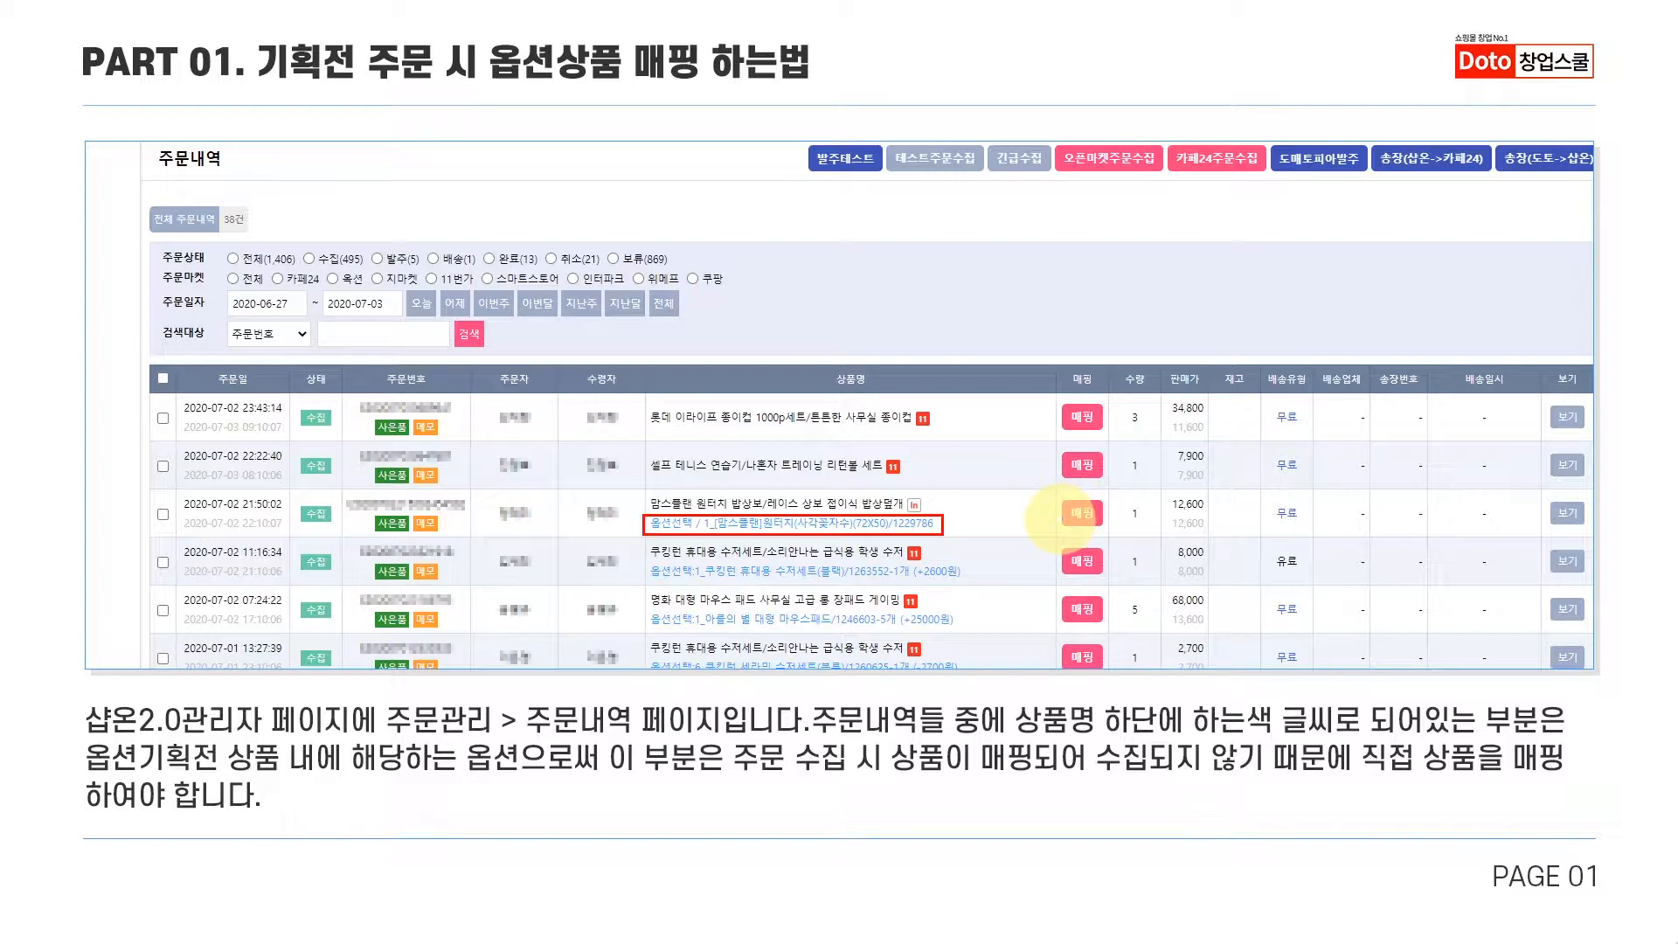
{"action": "left_click", "coordinate": [1062, 518]}
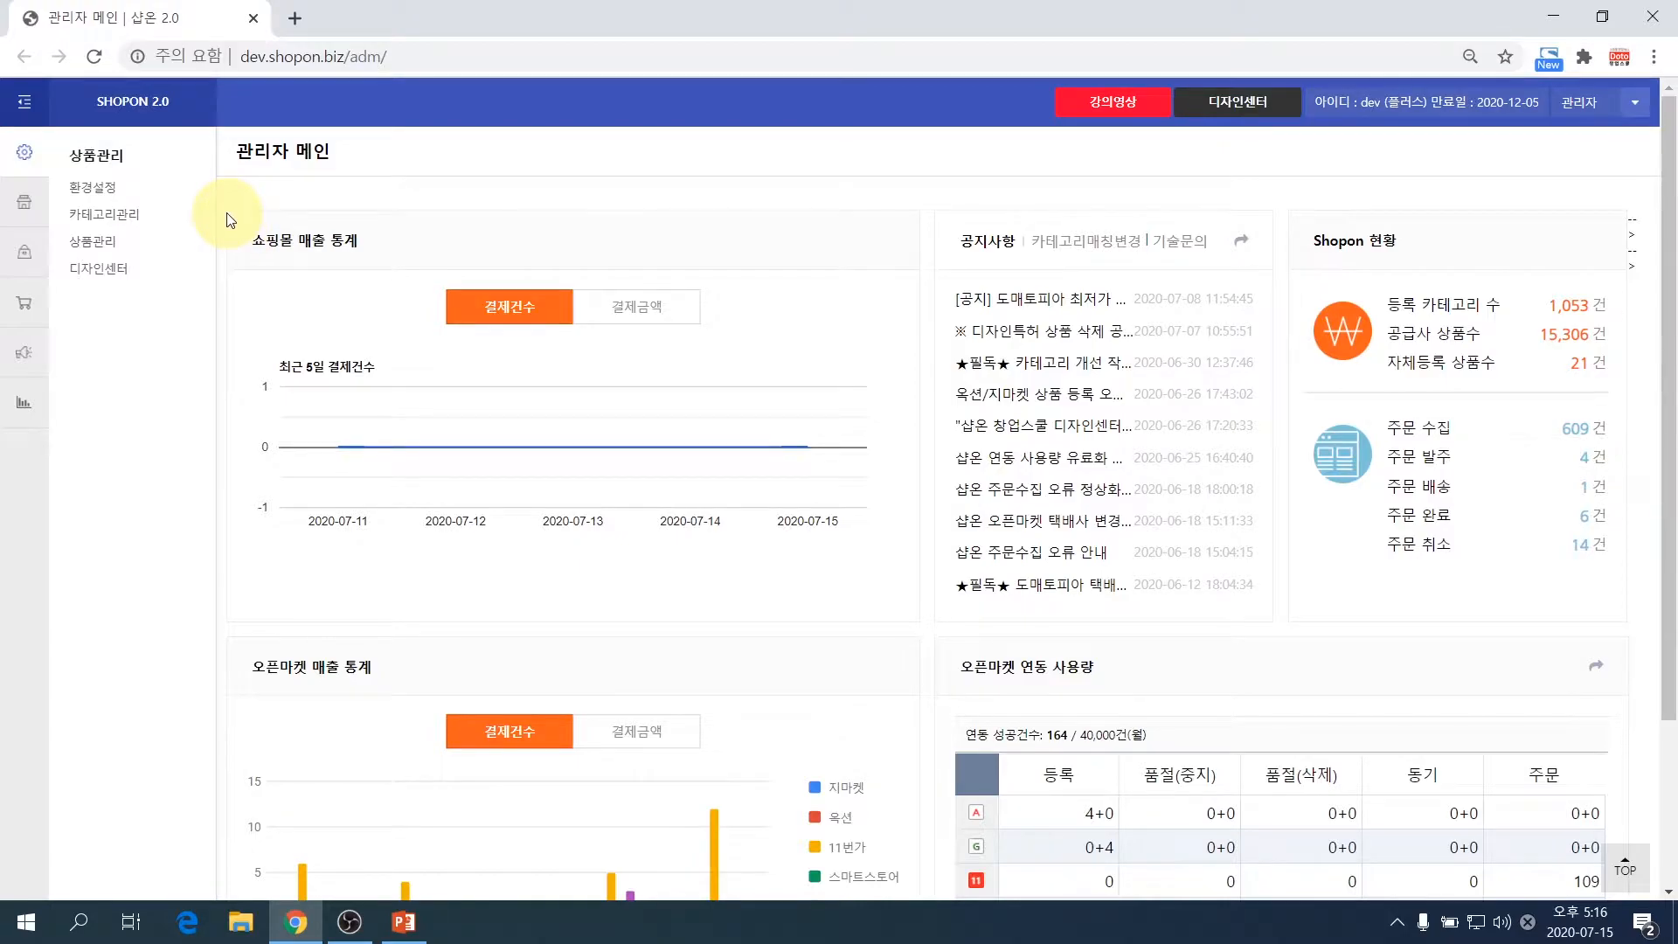
- Go to the order history (주문내역) and open product matching for the unmatched 숲길 라탄 대나무 방석 order, keeping its row visible
{"action": "left_click", "coordinate": [24, 303]}
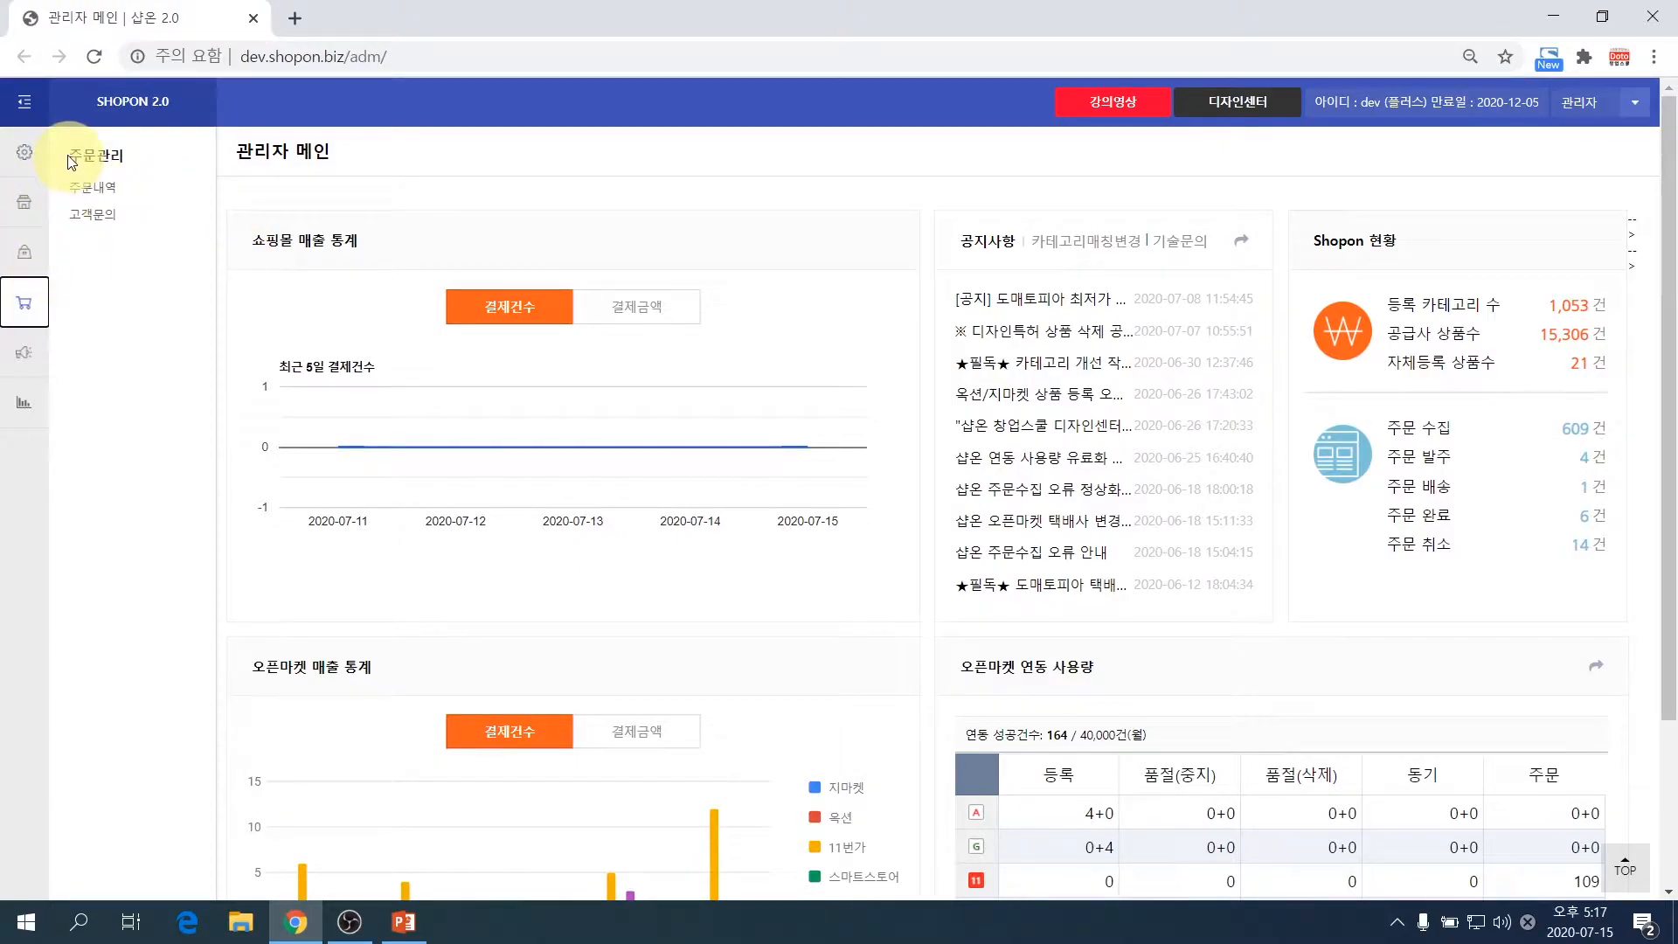
{"action": "left_click", "coordinate": [96, 196]}
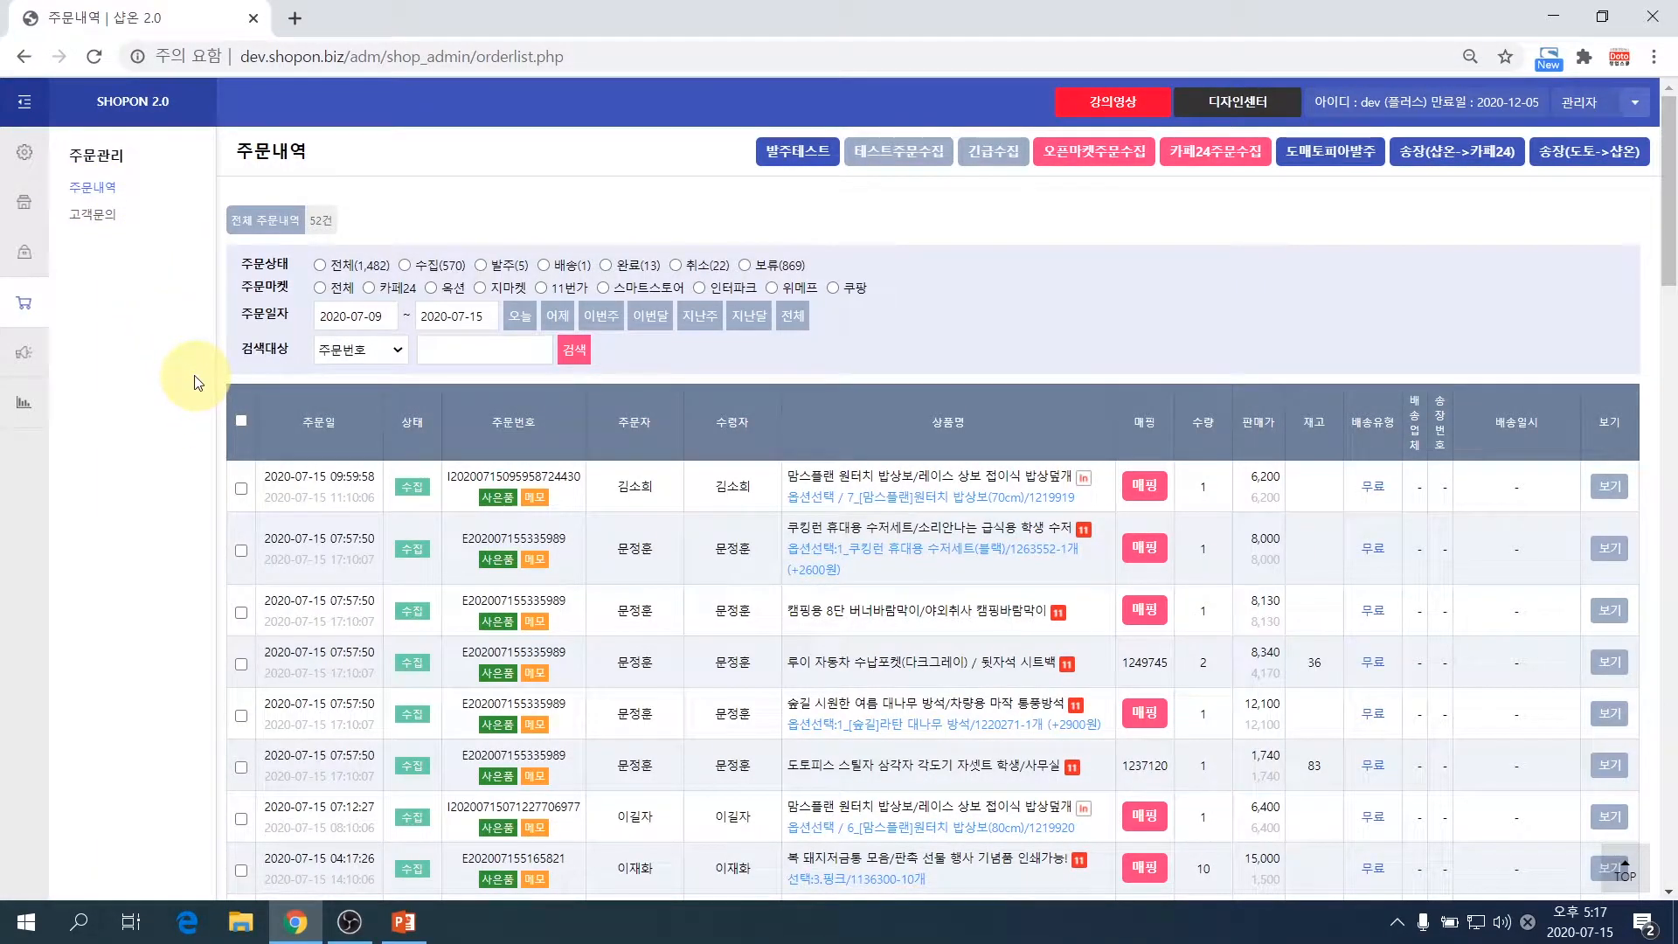
{"action": "scroll", "coordinate": [916, 385], "scroll_direction": "down", "scroll_amount": 1}
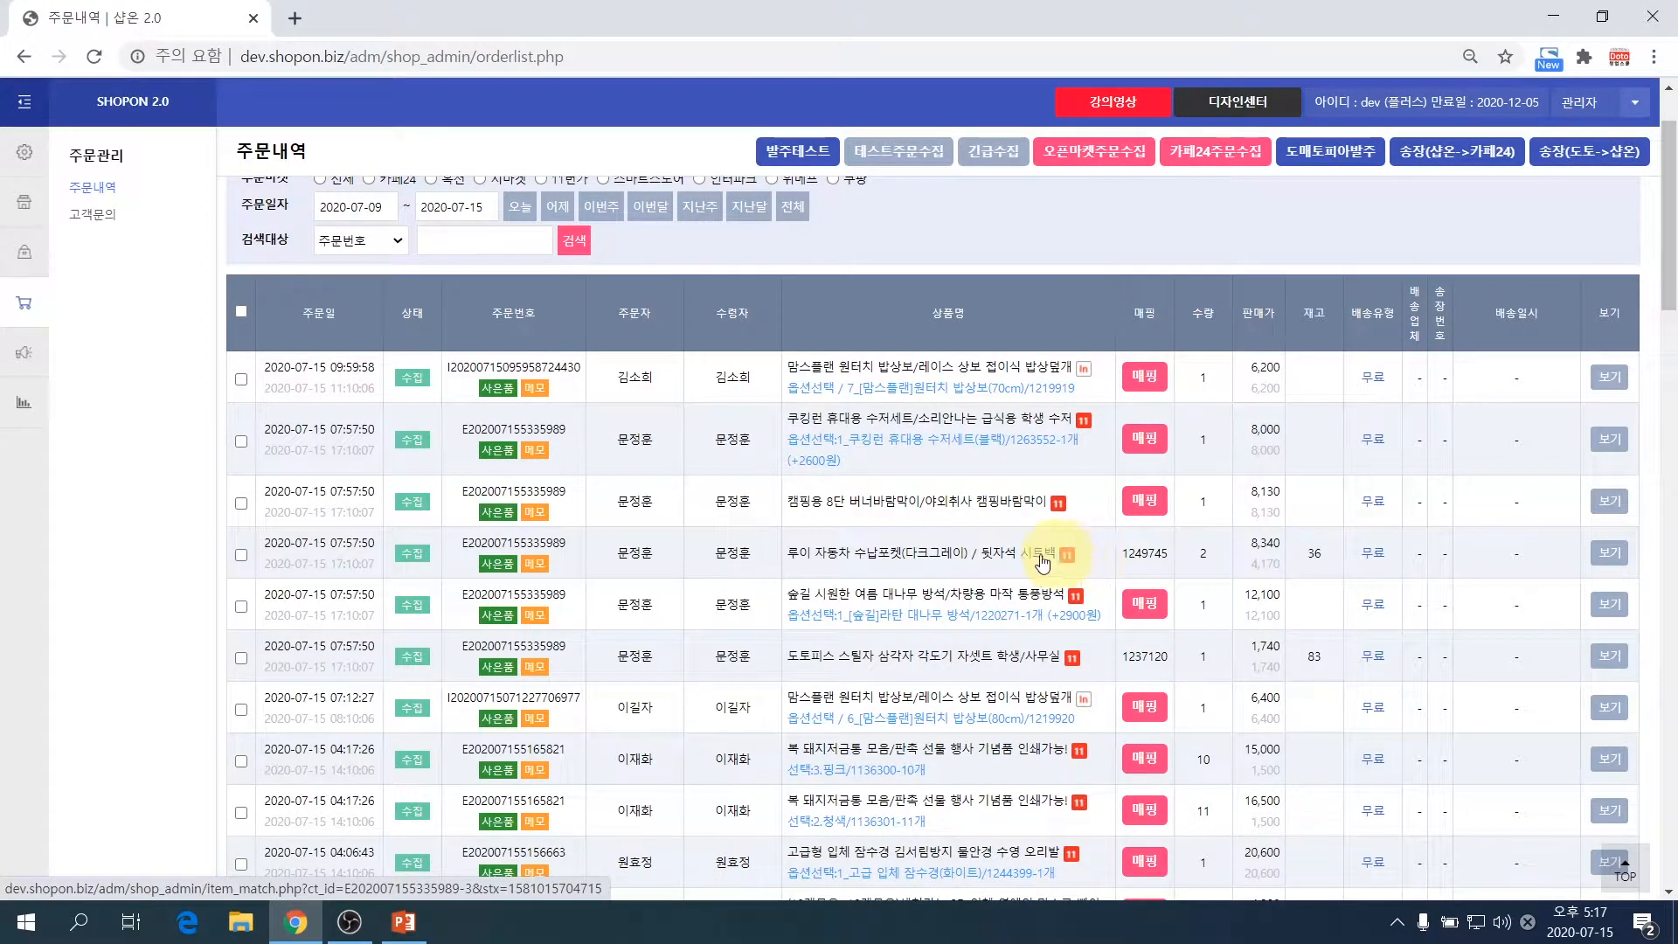
{"action": "scroll", "coordinate": [907, 575], "scroll_direction": "down", "scroll_amount": 1}
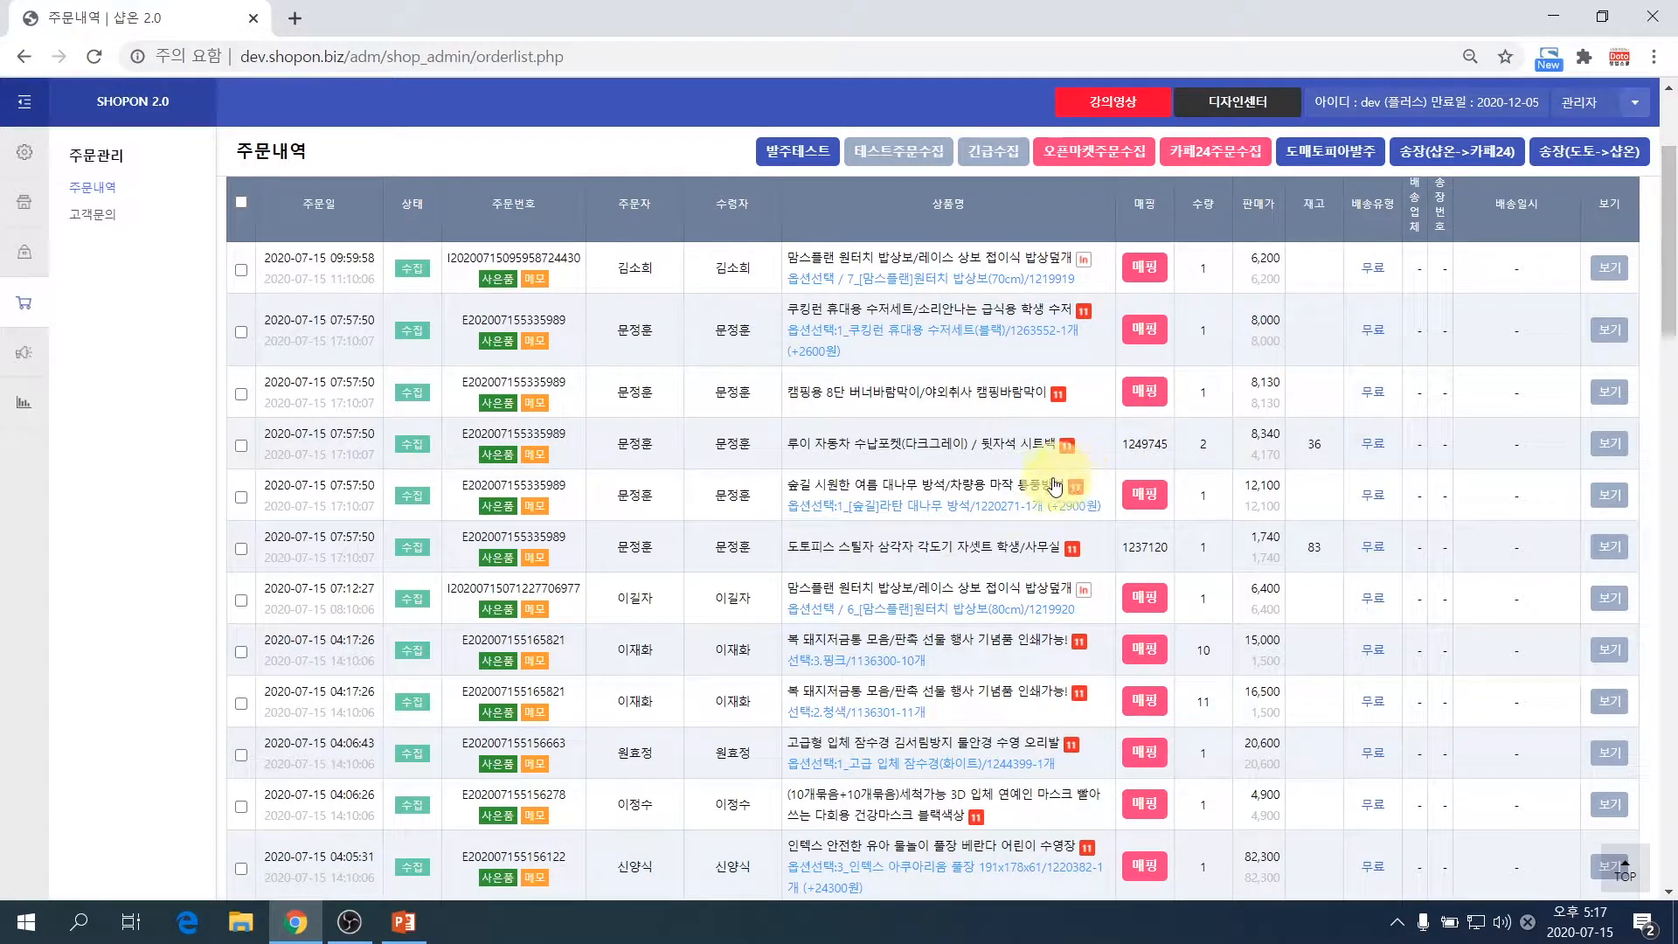
{"action": "left_click", "coordinate": [1138, 495]}
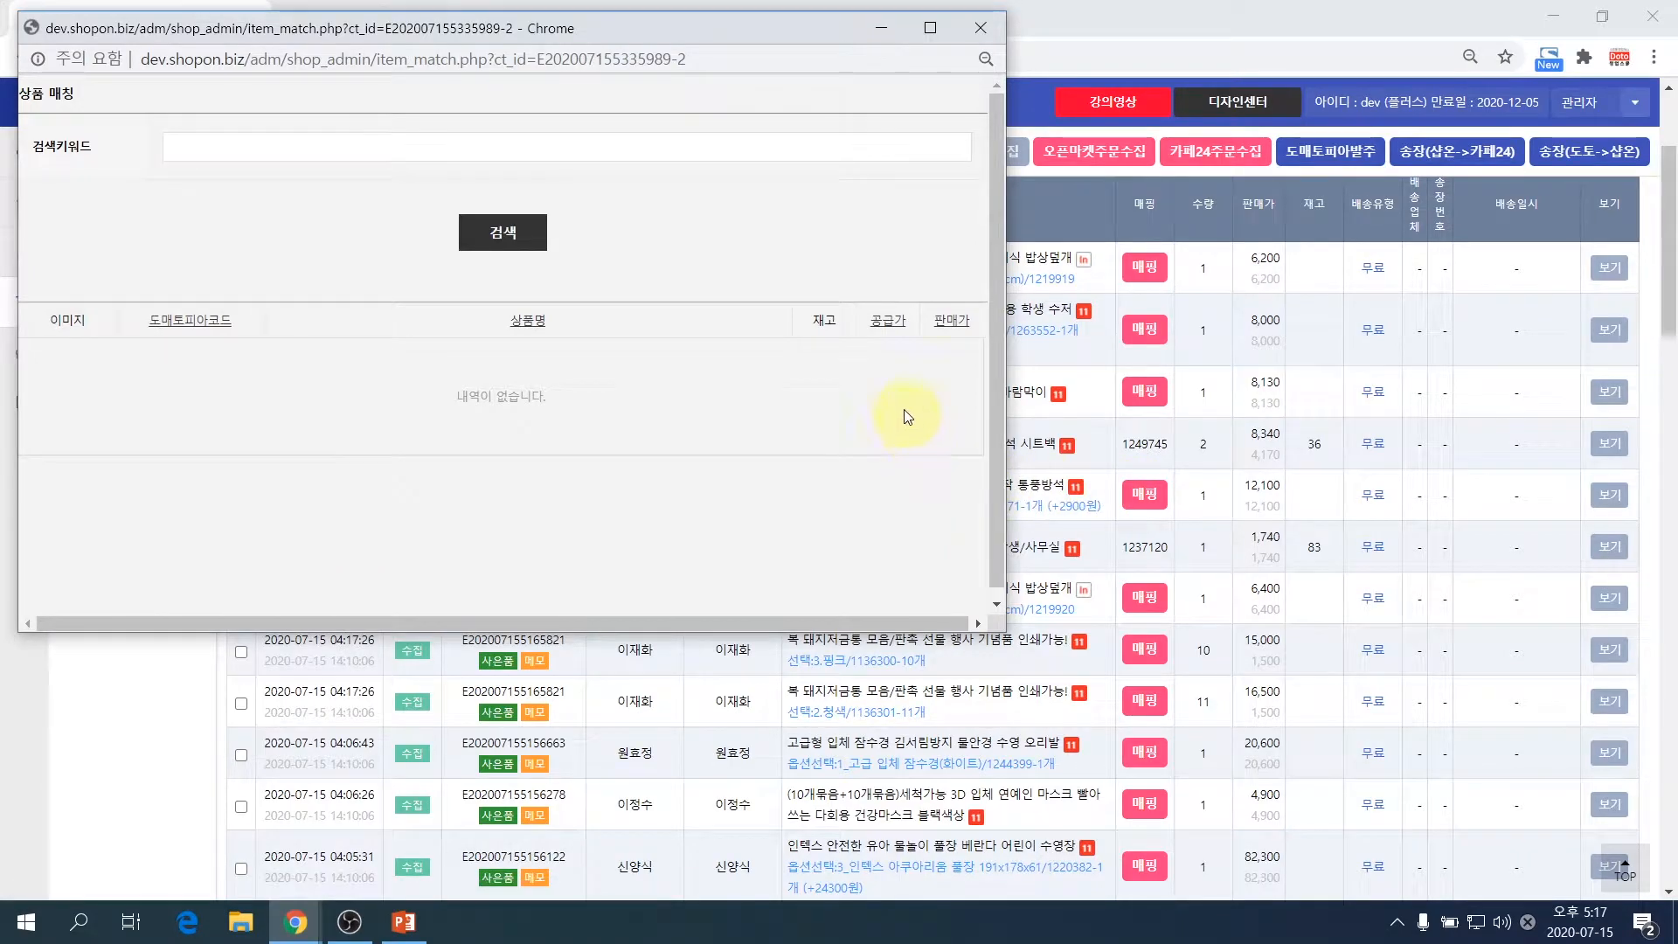
{"action": "left_click_drag", "start_coordinate": [807, 35], "coordinate": [990, 604]}
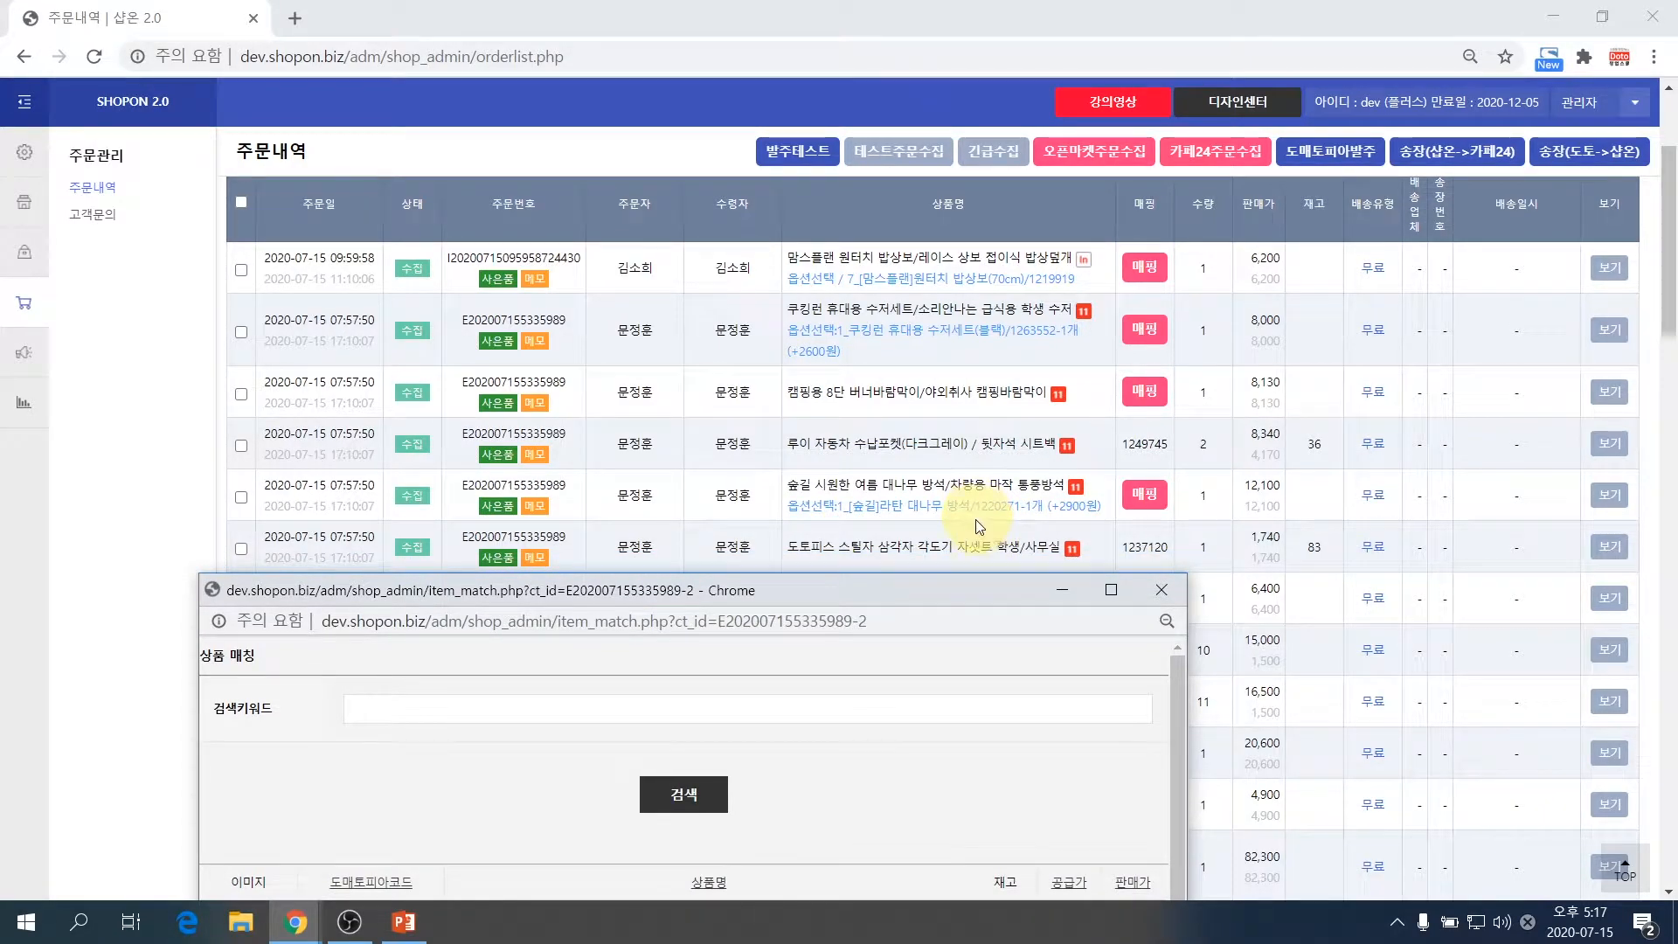
- Copy product code 1220271 from the order's option text and search for it in the product matching window
{"action": "left_click_drag", "start_coordinate": [975, 507], "coordinate": [1019, 509]}
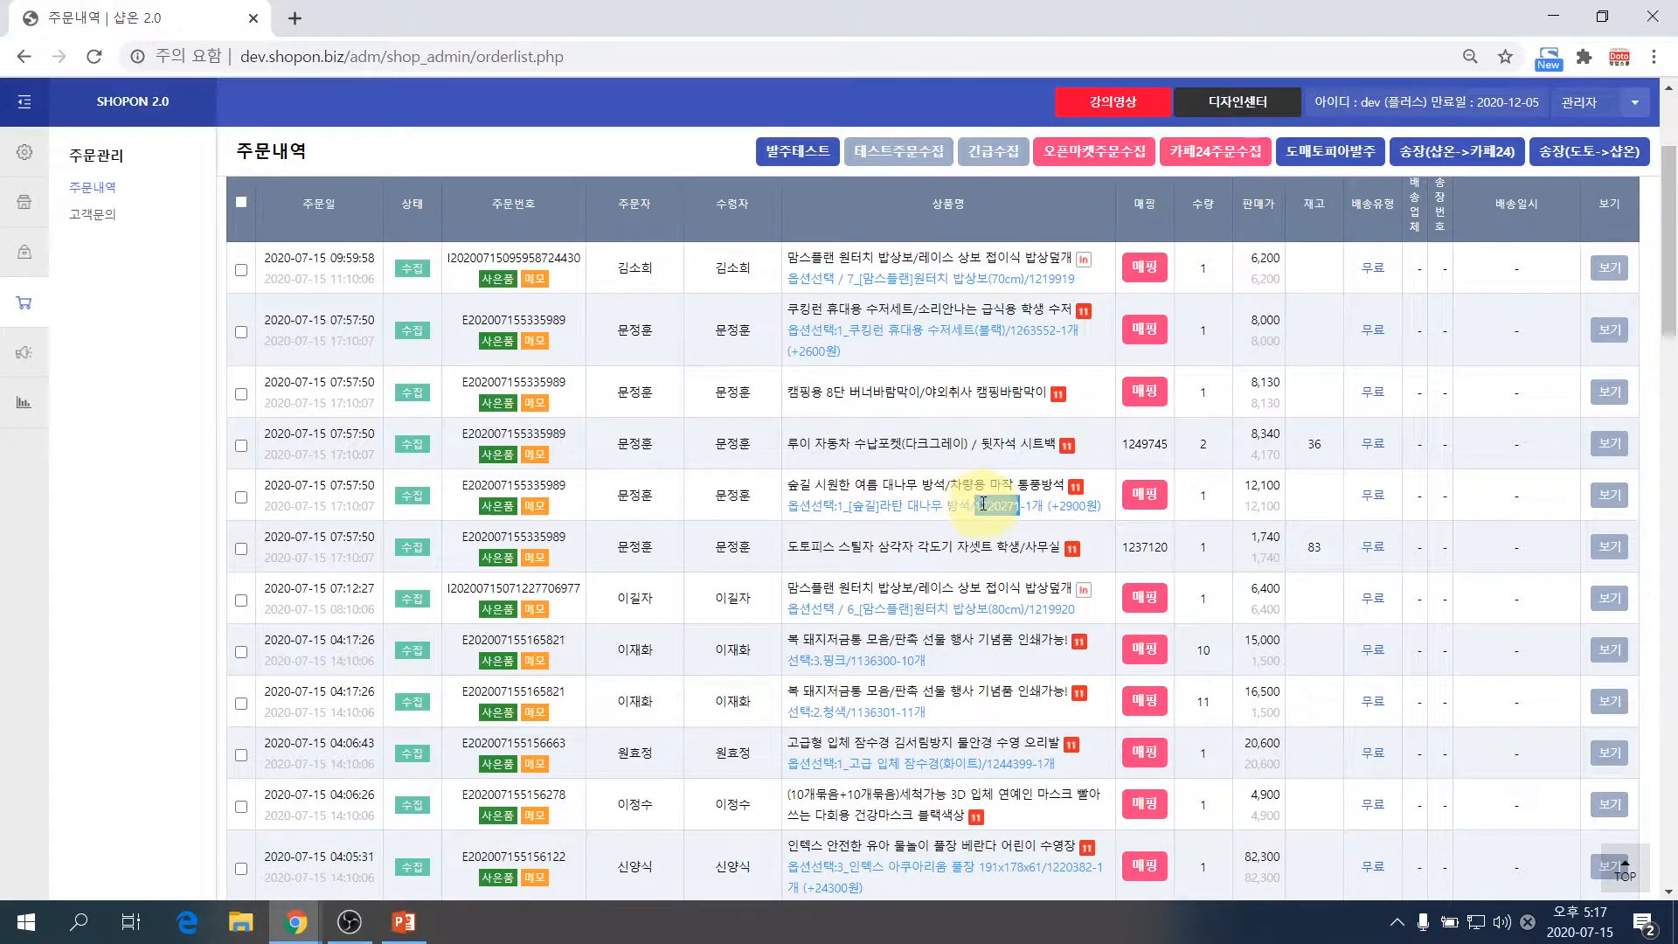
{"action": "right_click", "coordinate": [982, 505]}
{"action": "left_click", "coordinate": [1003, 522]}
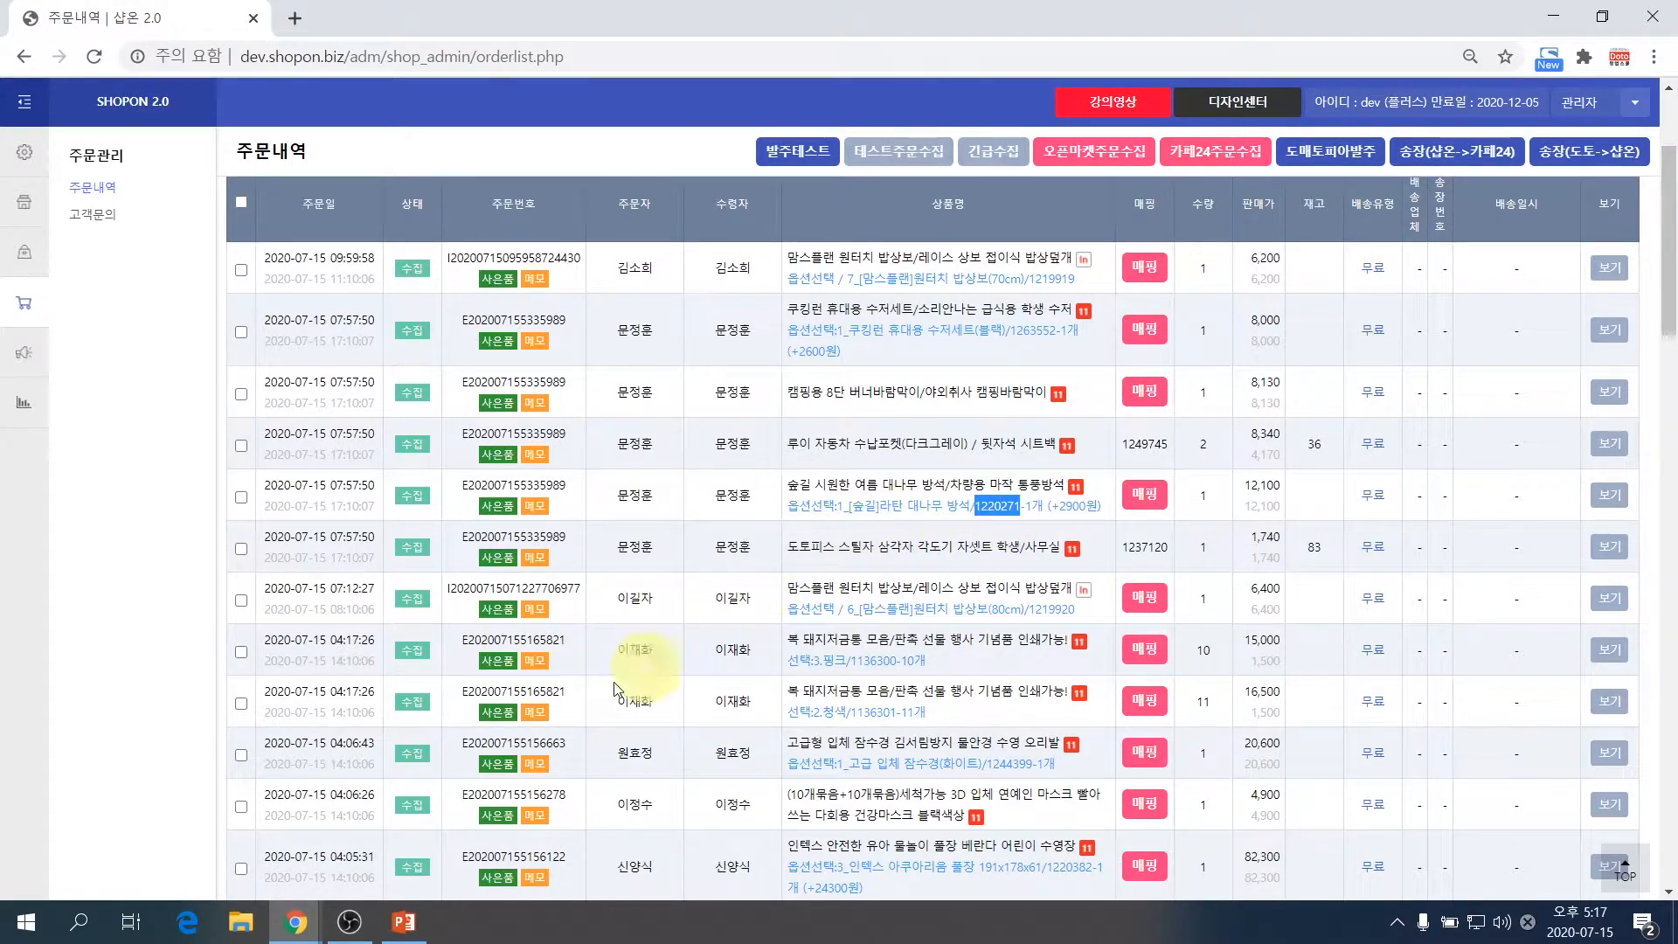
{"action": "mouse_move", "coordinate": [296, 920]}
{"action": "left_click", "coordinate": [393, 854]}
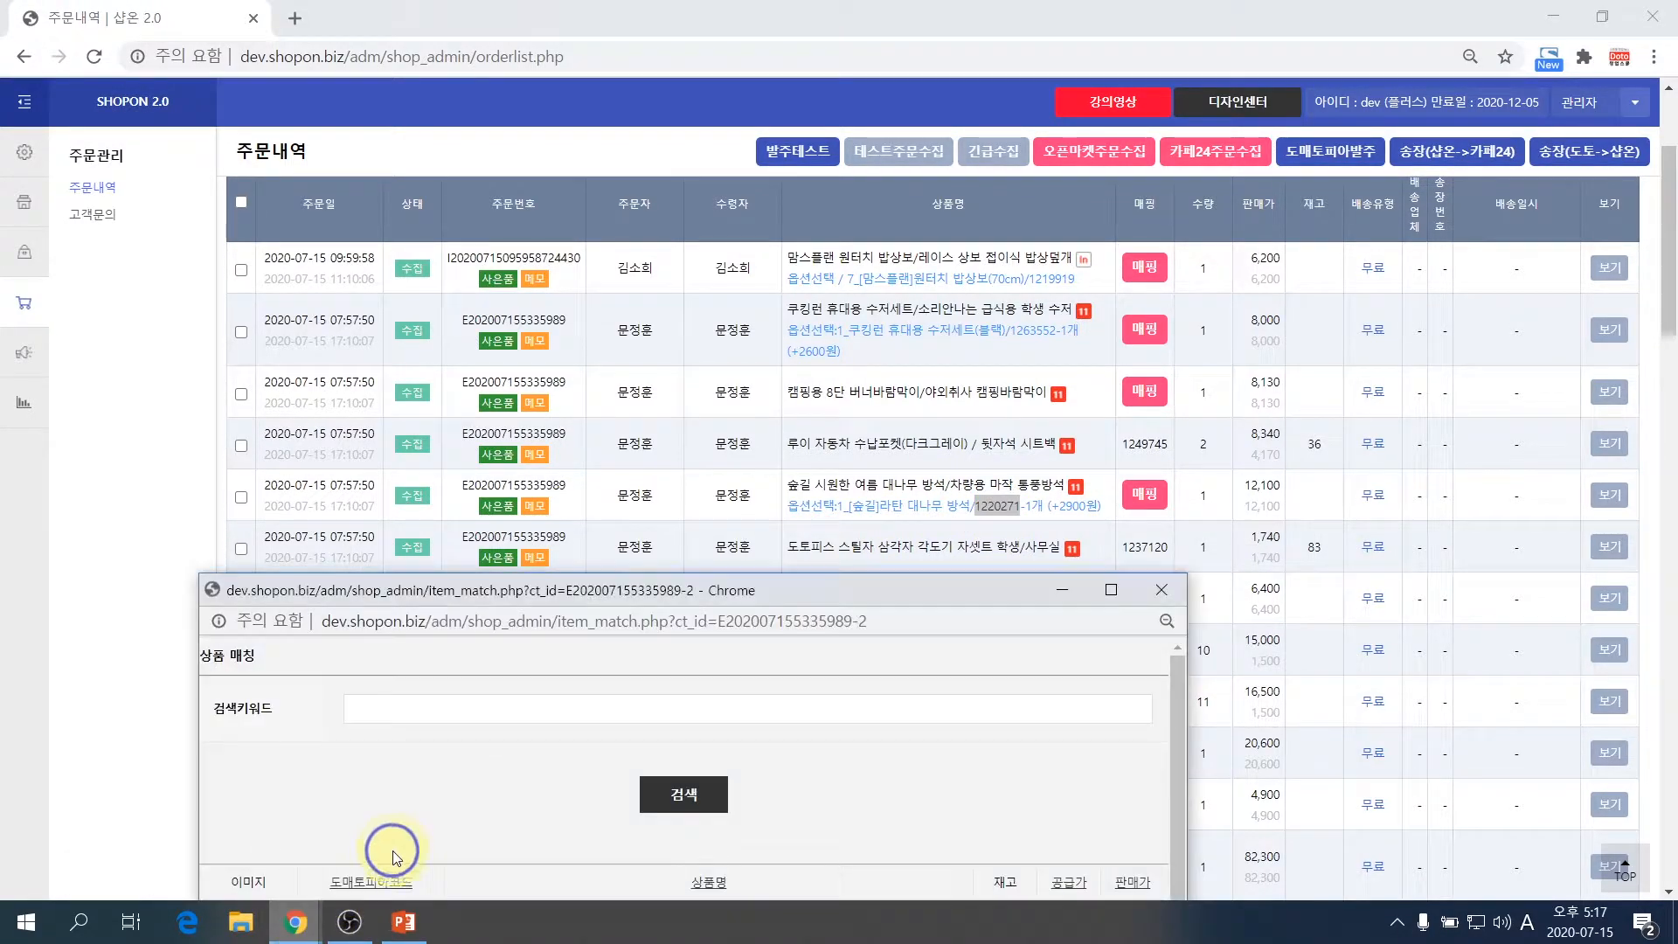
{"action": "left_click_drag", "start_coordinate": [461, 591], "coordinate": [557, 185]}
{"action": "left_click", "coordinate": [541, 297]}
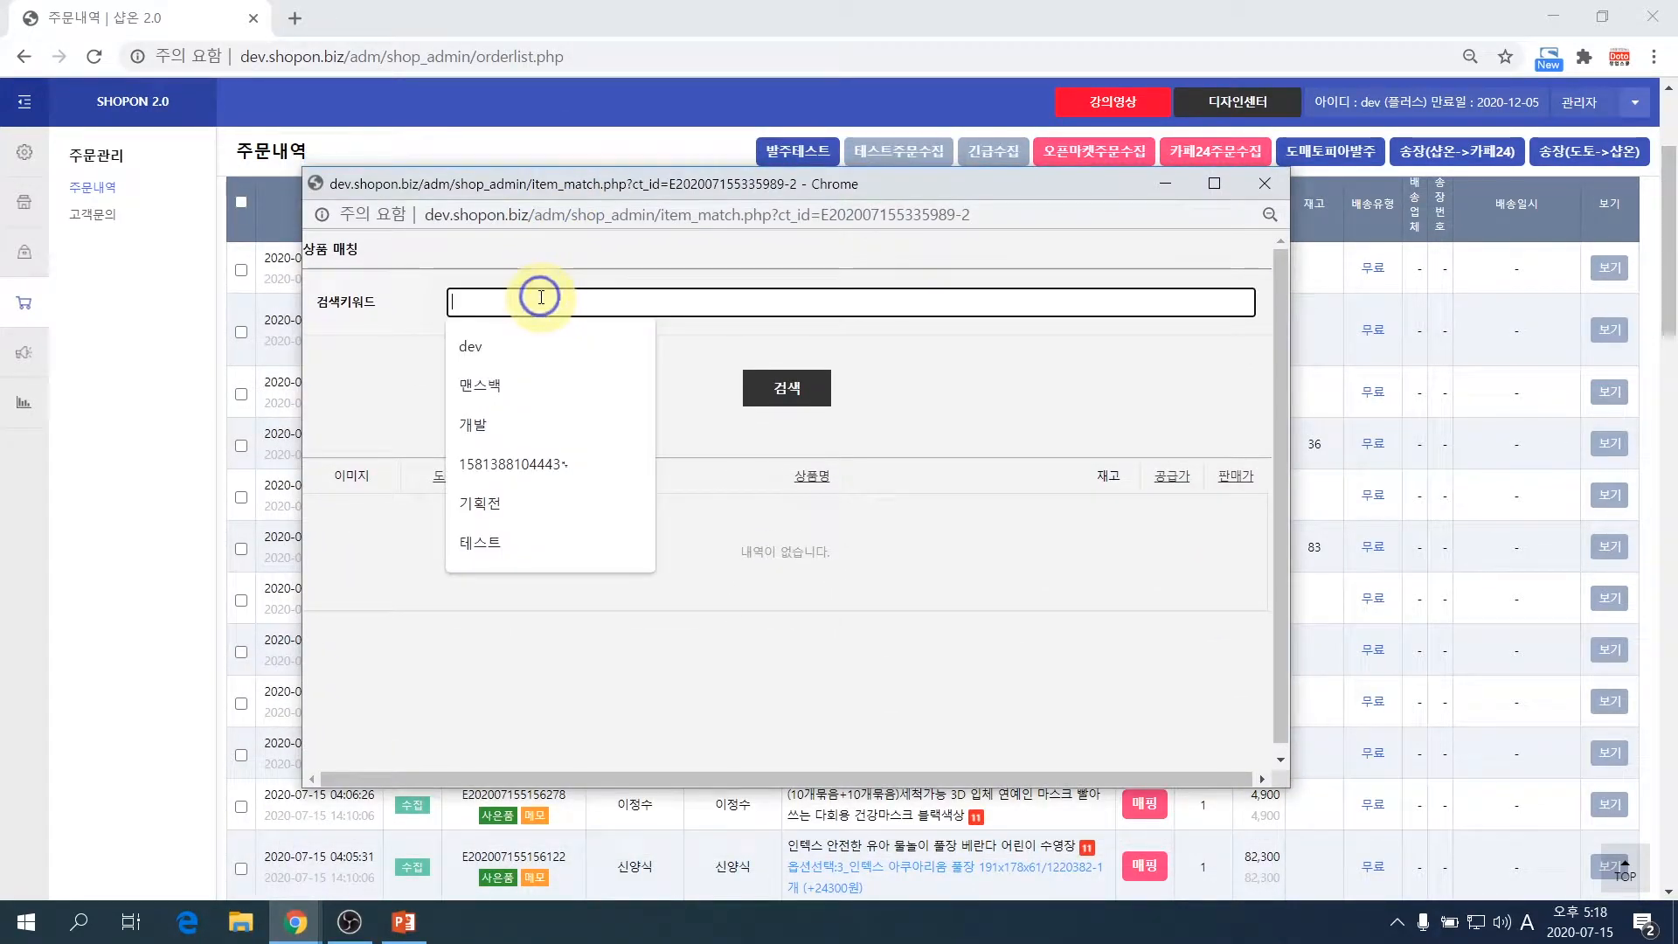
{"action": "type", "text": "1220271"}
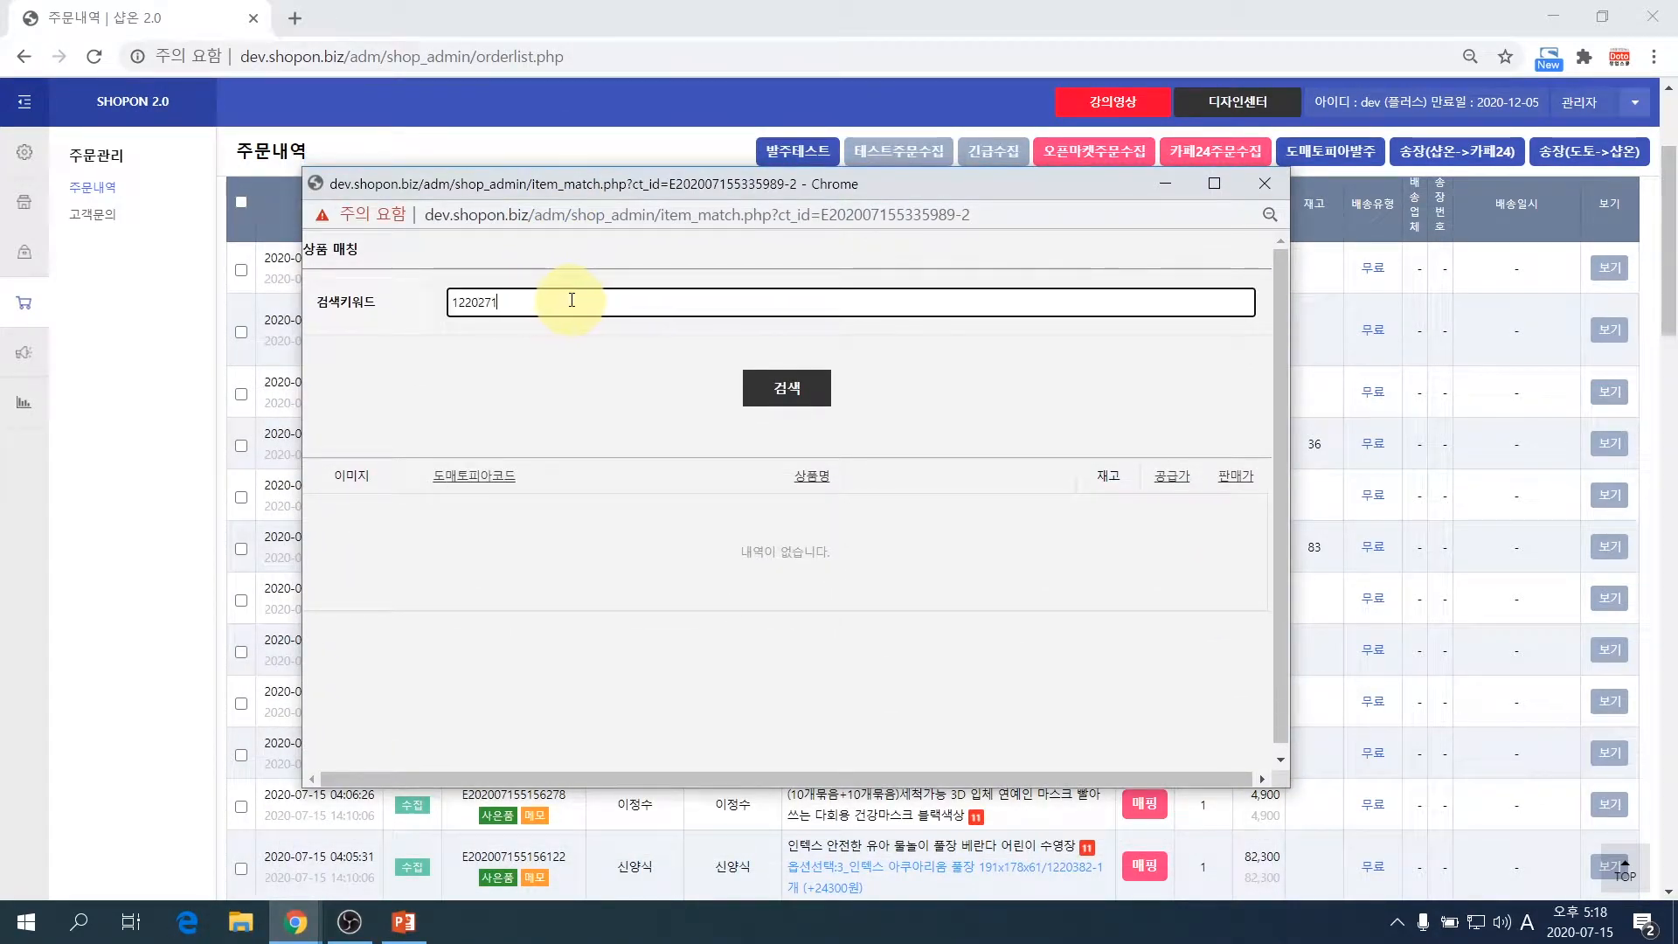
{"action": "left_click", "coordinate": [785, 388]}
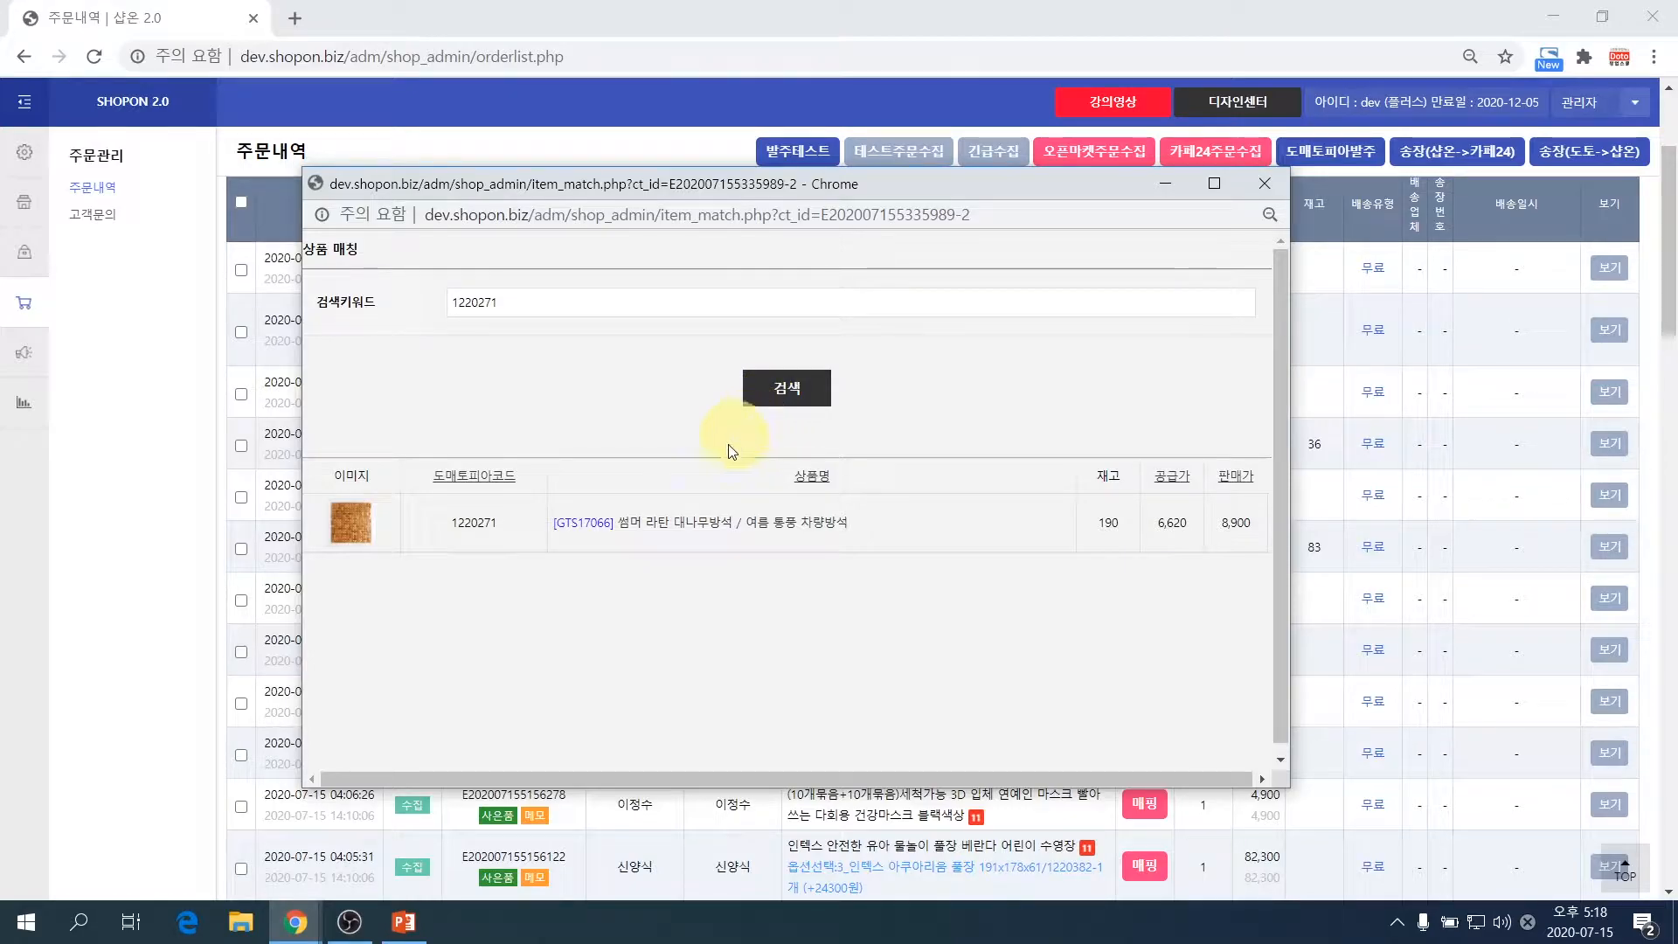
- Match the order to the 썸머 라탄 대나무방석 product, confirm the mapping, and tick that order in the list
{"action": "left_click", "coordinate": [700, 530]}
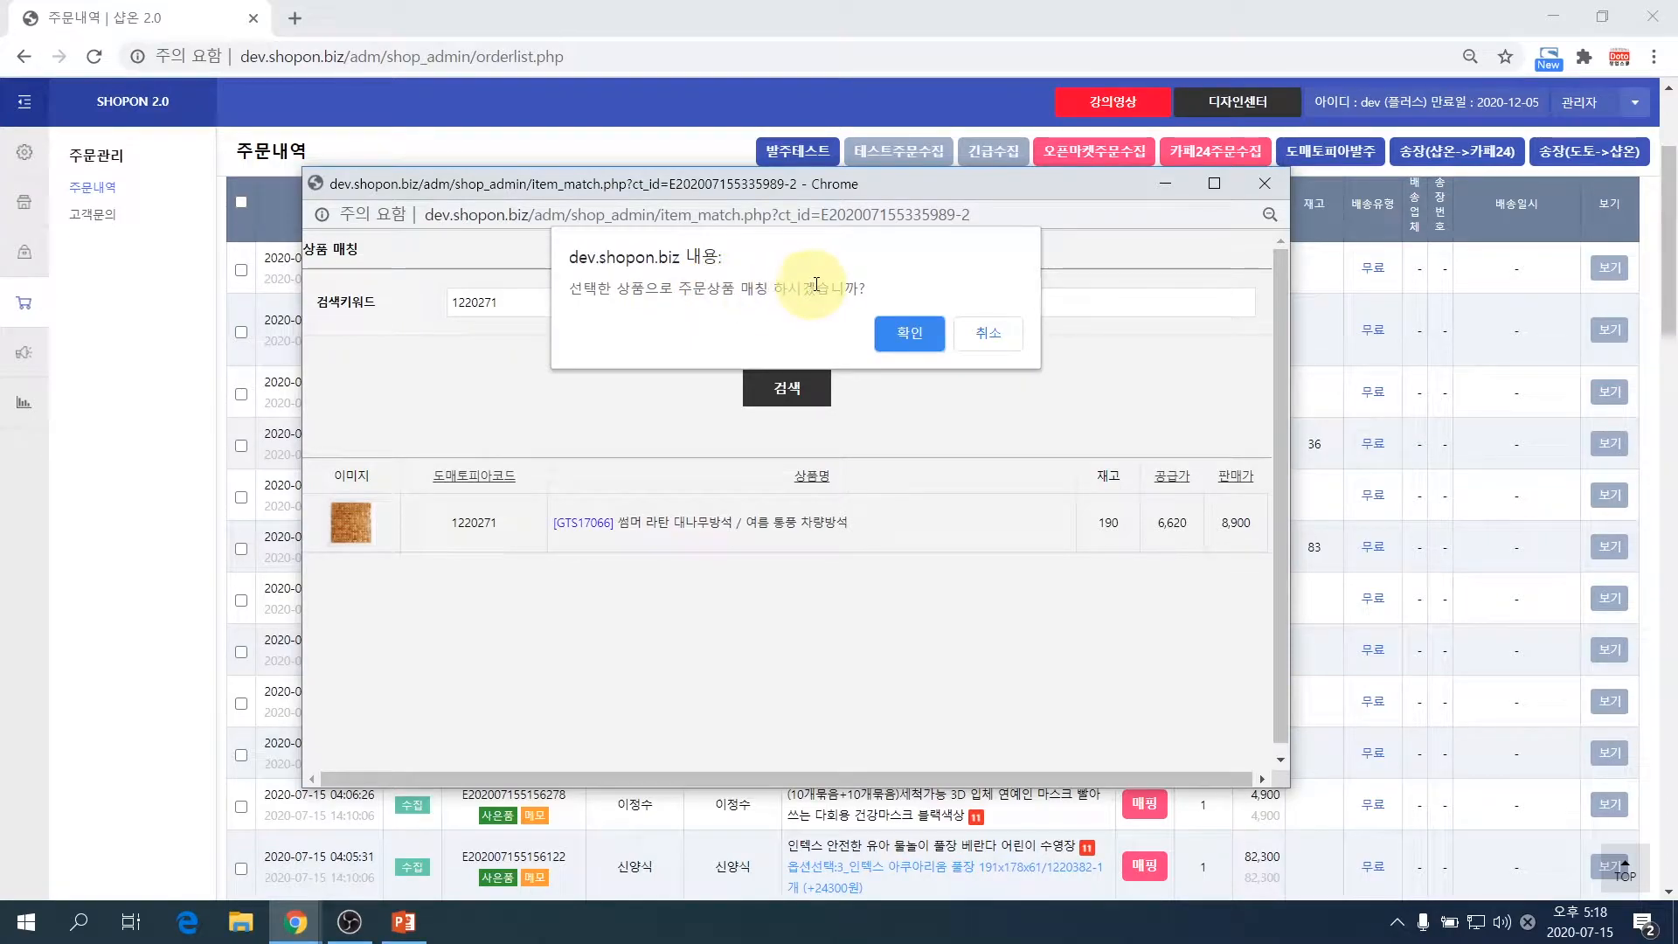
{"action": "left_click", "coordinate": [904, 331]}
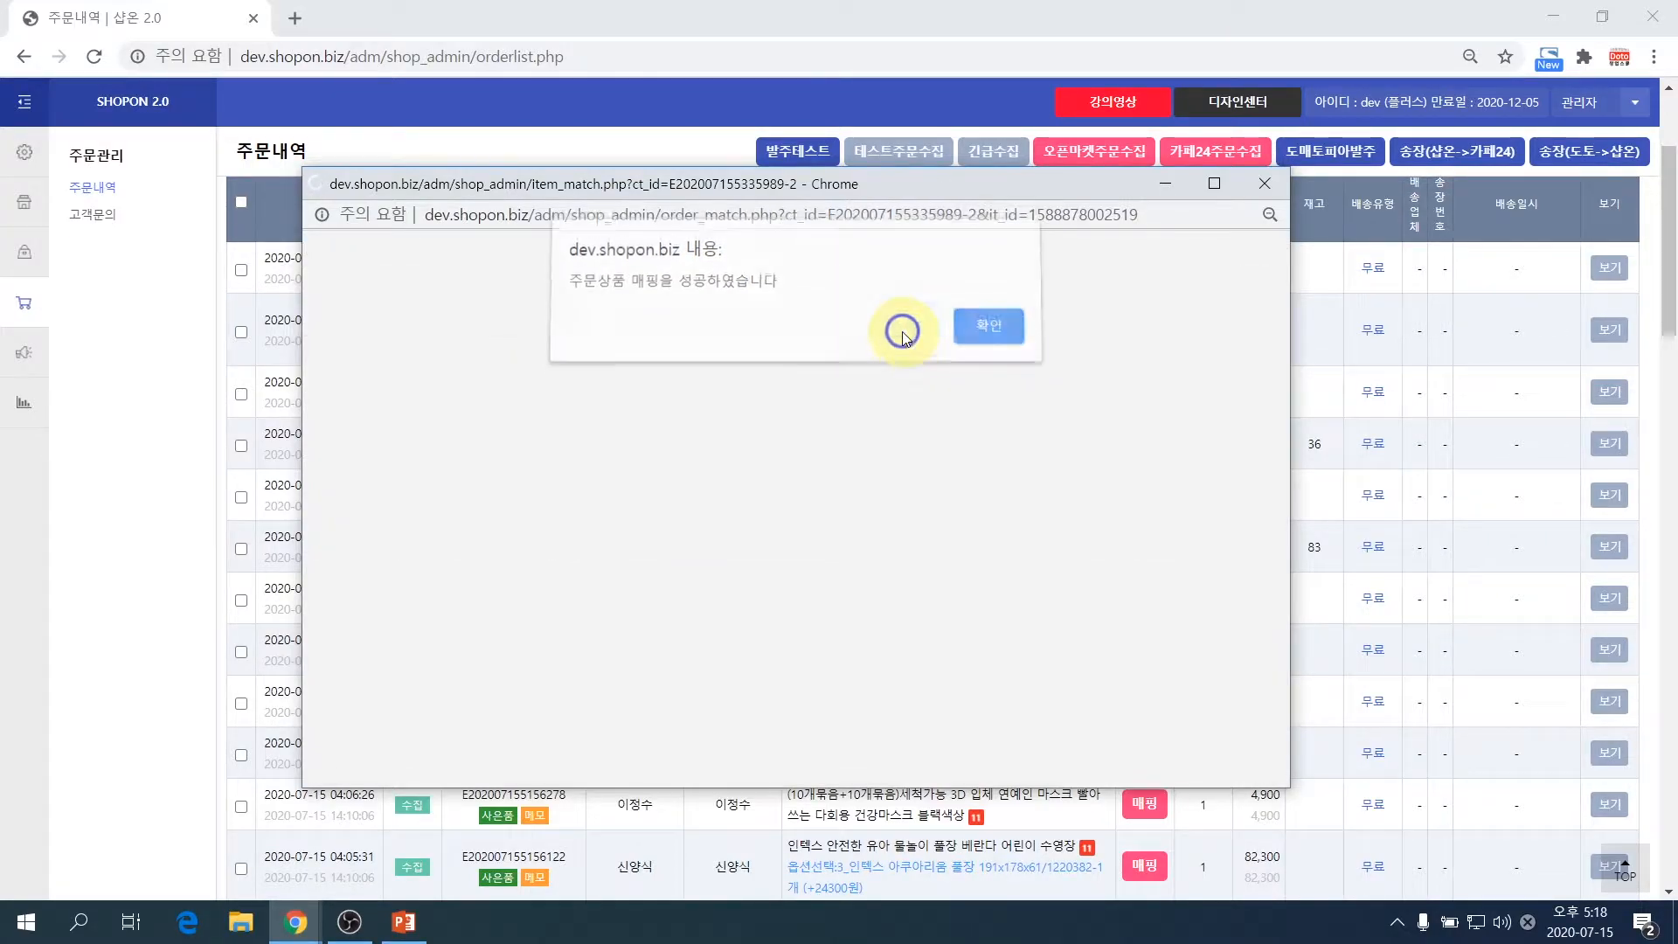
{"action": "left_click", "coordinate": [978, 333]}
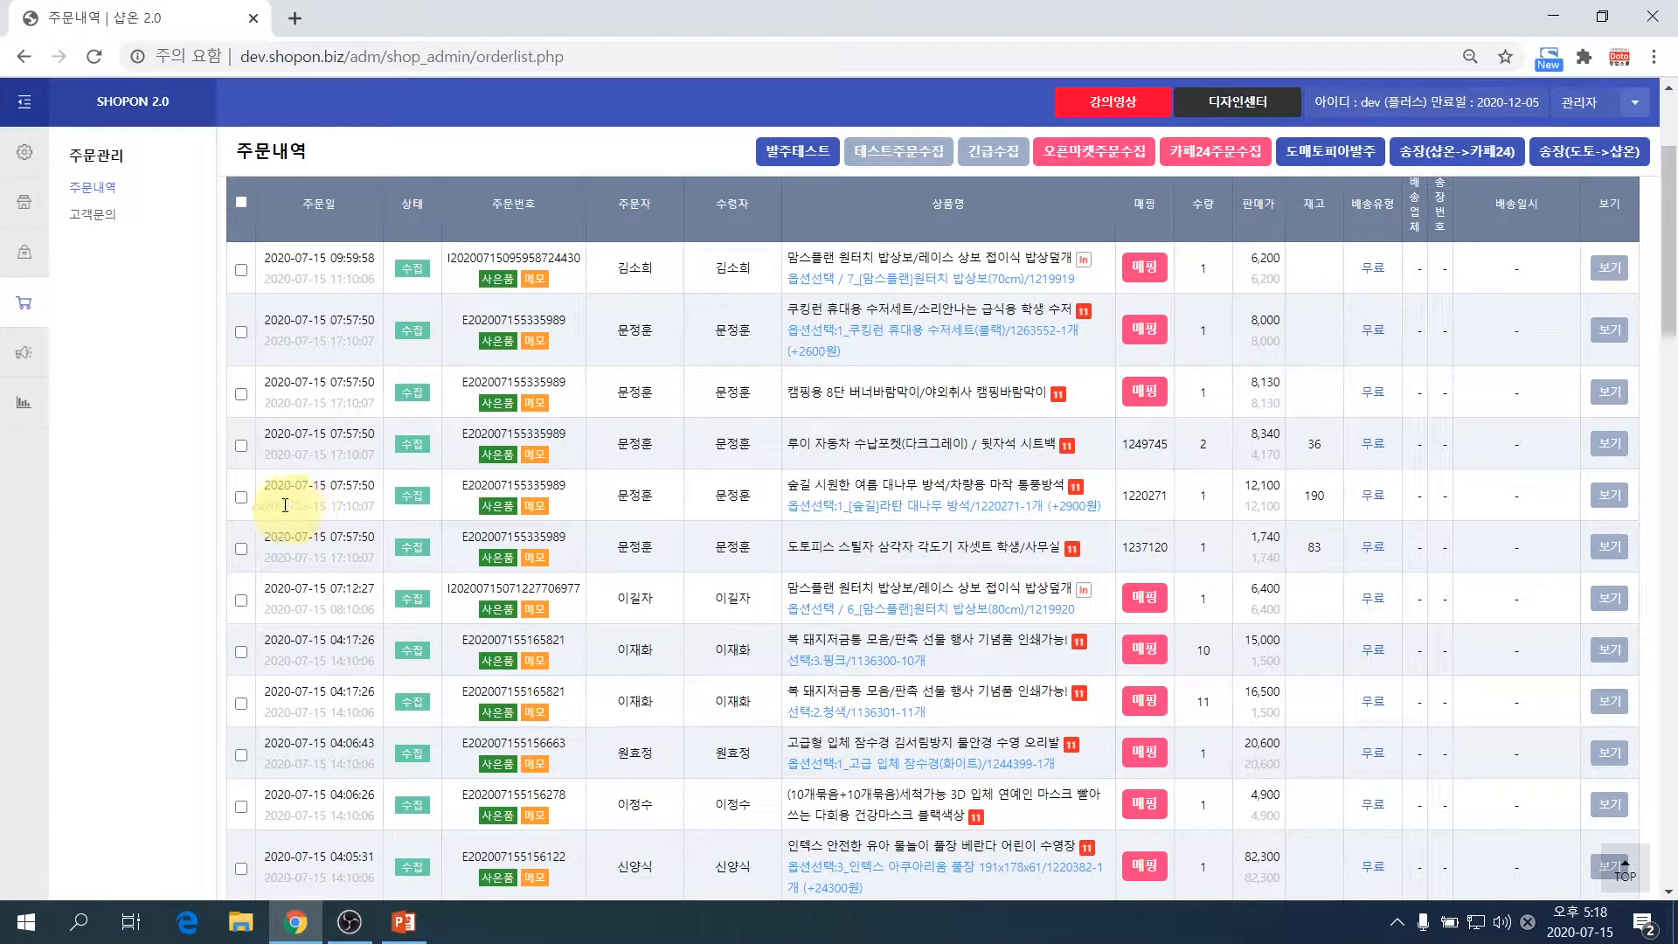
{"action": "left_click", "coordinate": [242, 499]}
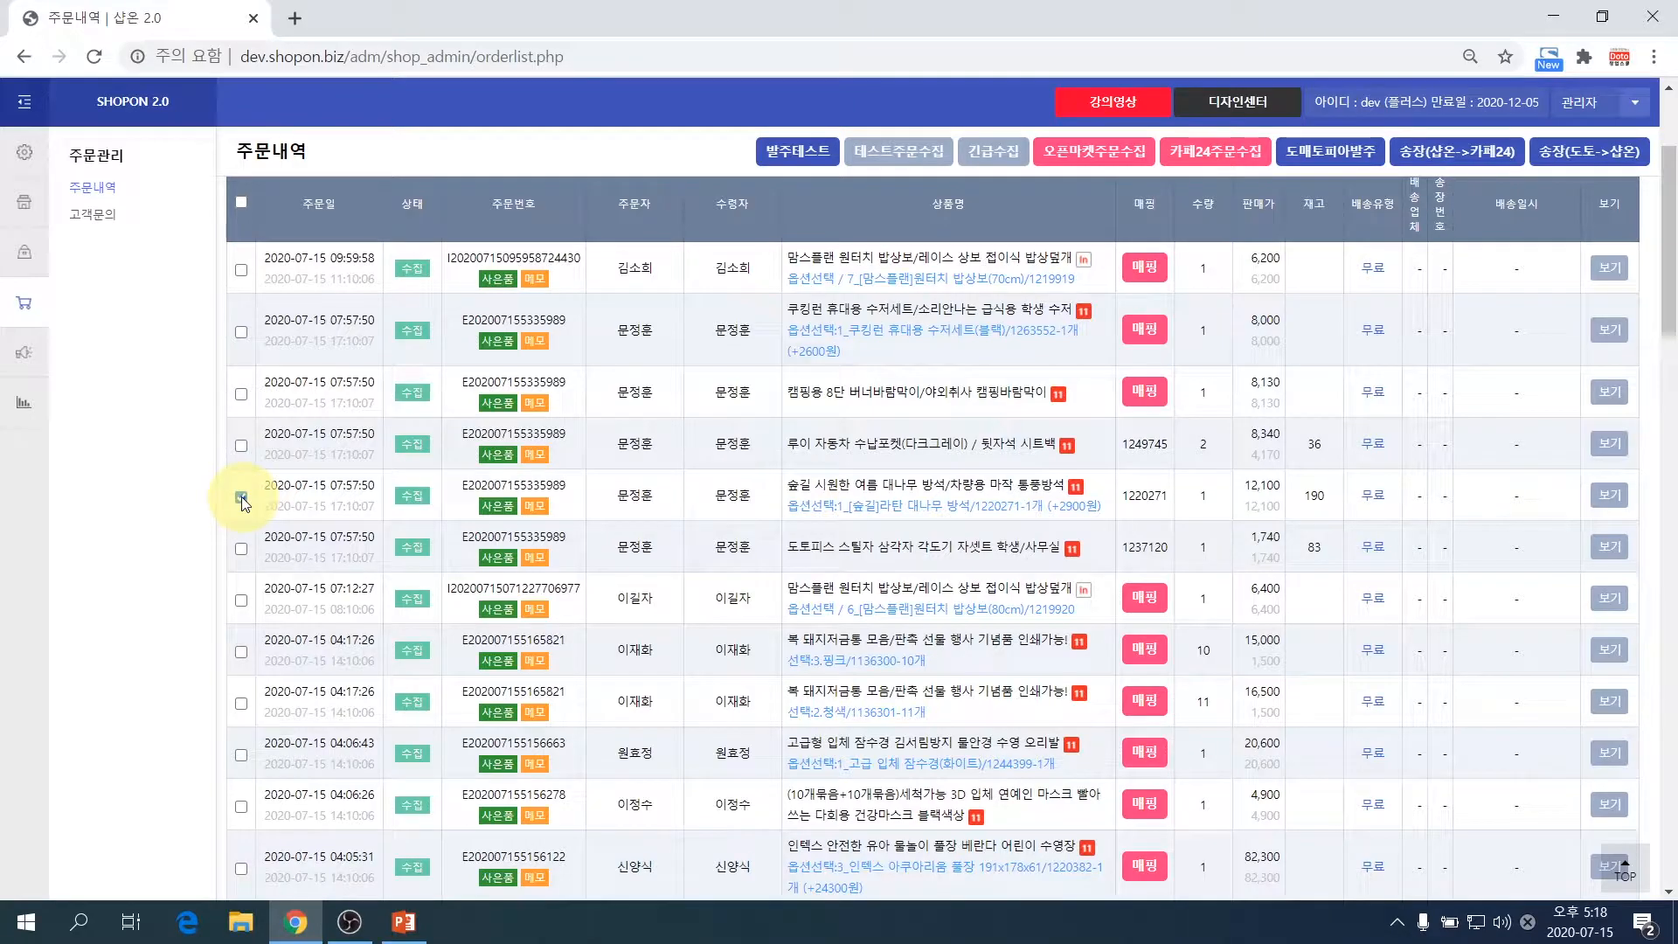
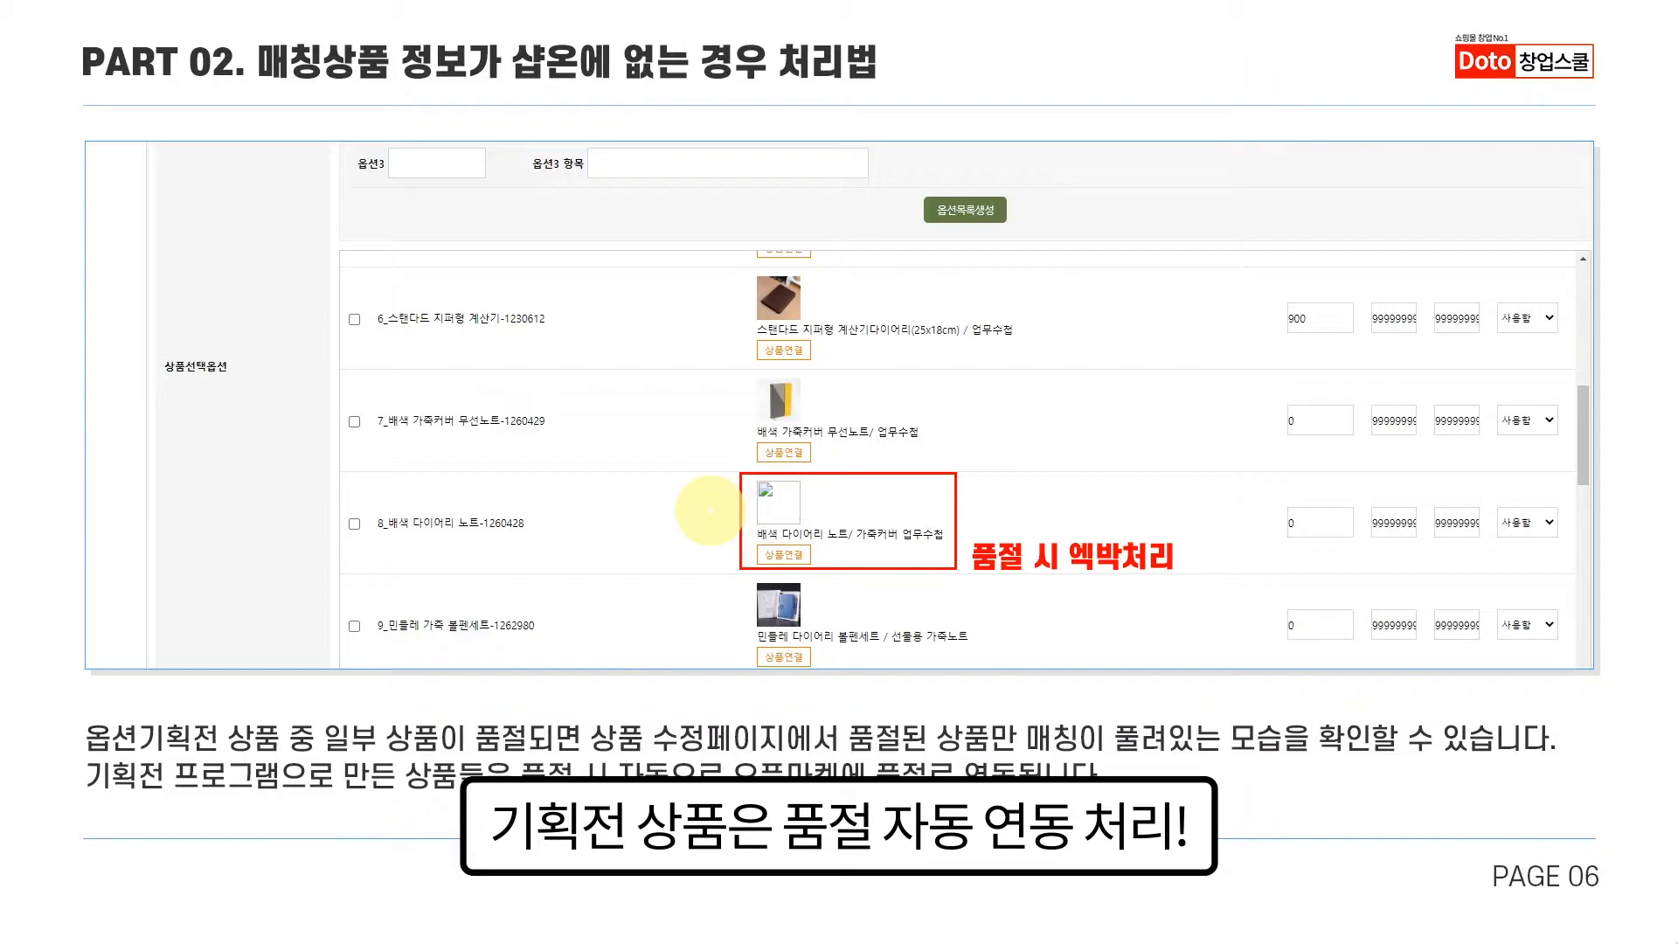
{"action": "key", "text": "Right"}
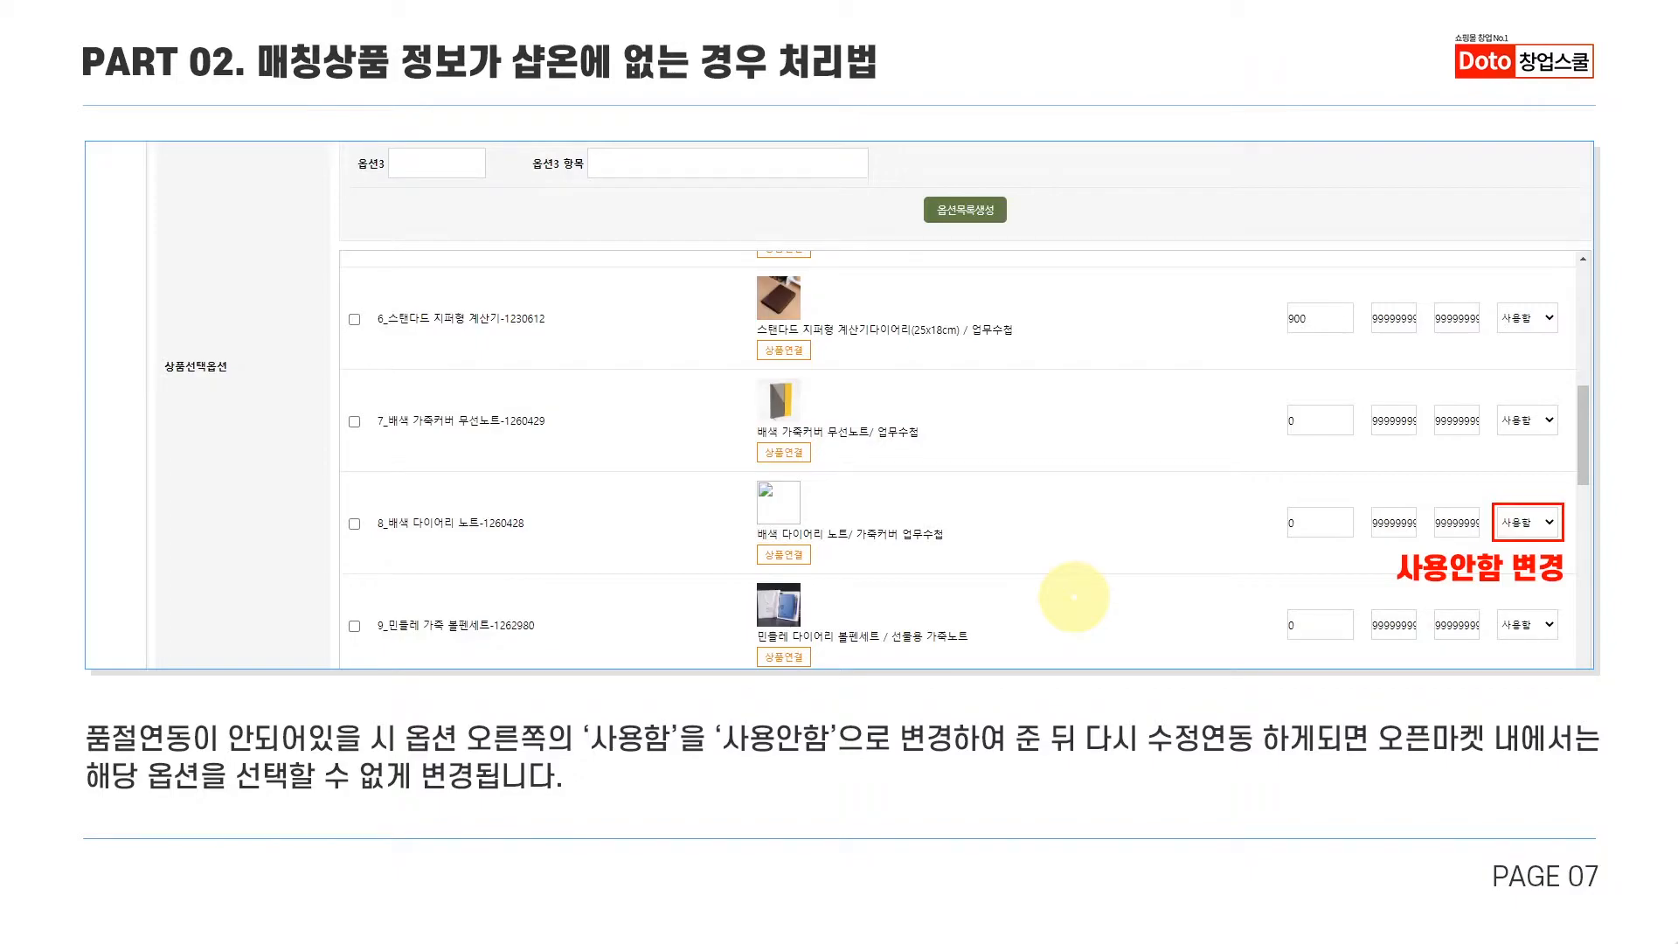
{"action": "key", "text": "Right"}
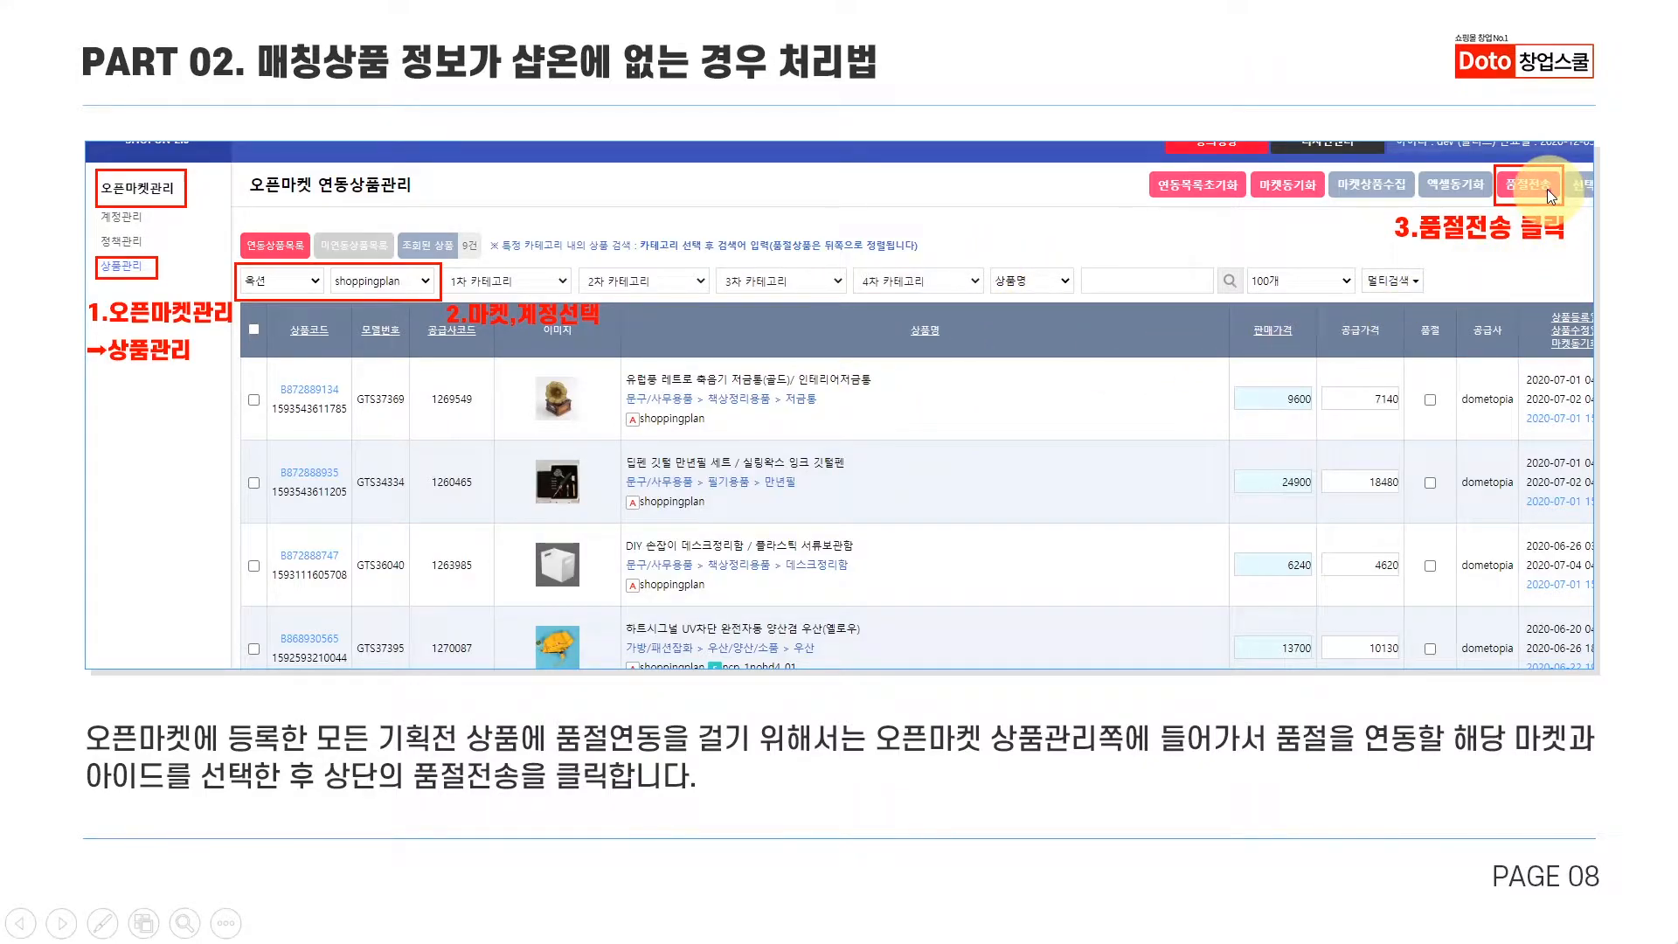
{"action": "key", "text": "ctrl+l"}
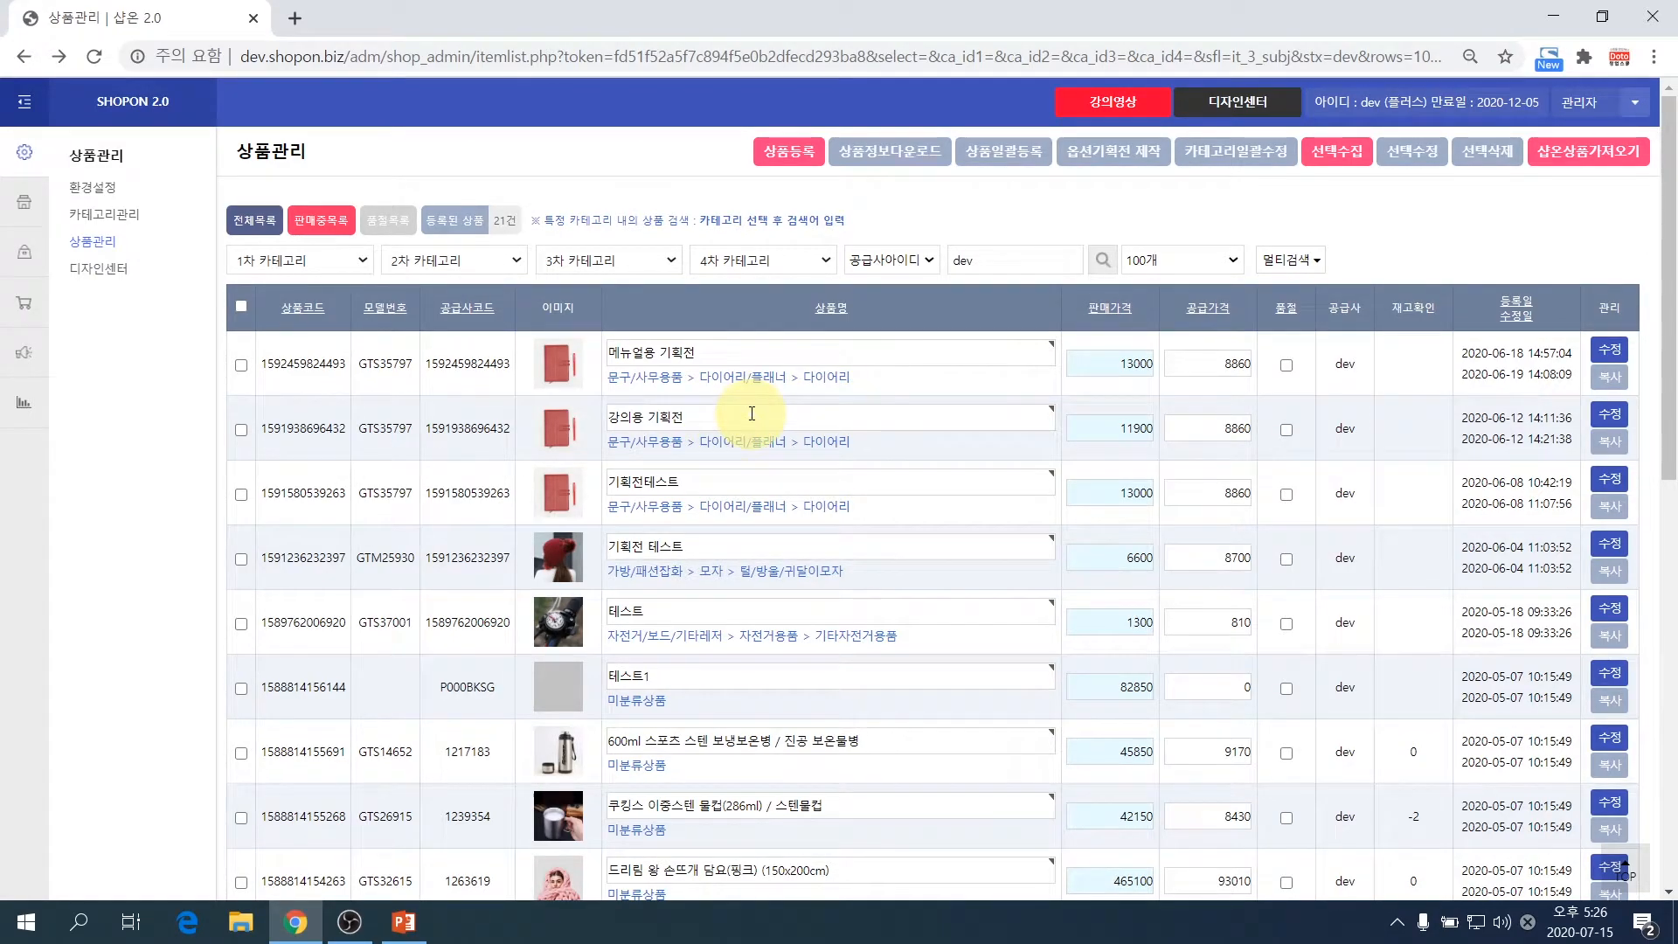
- Open the 강의용 기획전 product for editing and find option 8, 배색 다이어리 노트, in its option list
{"action": "left_click", "coordinate": [1598, 416]}
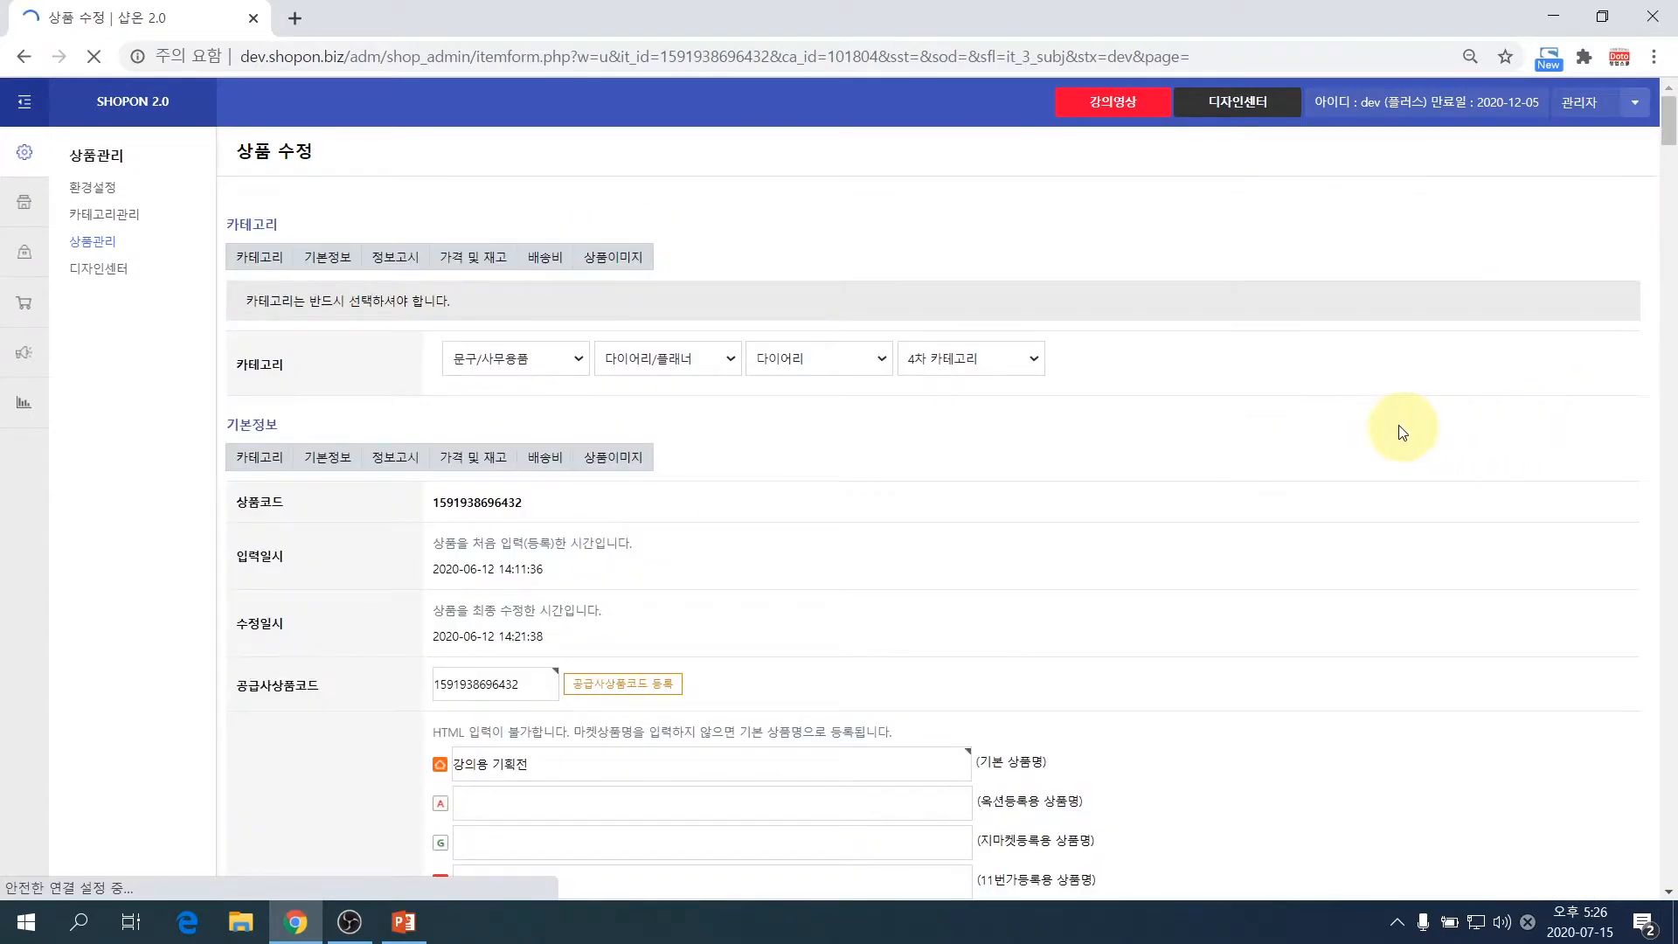
{"action": "scroll", "coordinate": [1332, 446], "scroll_direction": "down", "scroll_amount": 5}
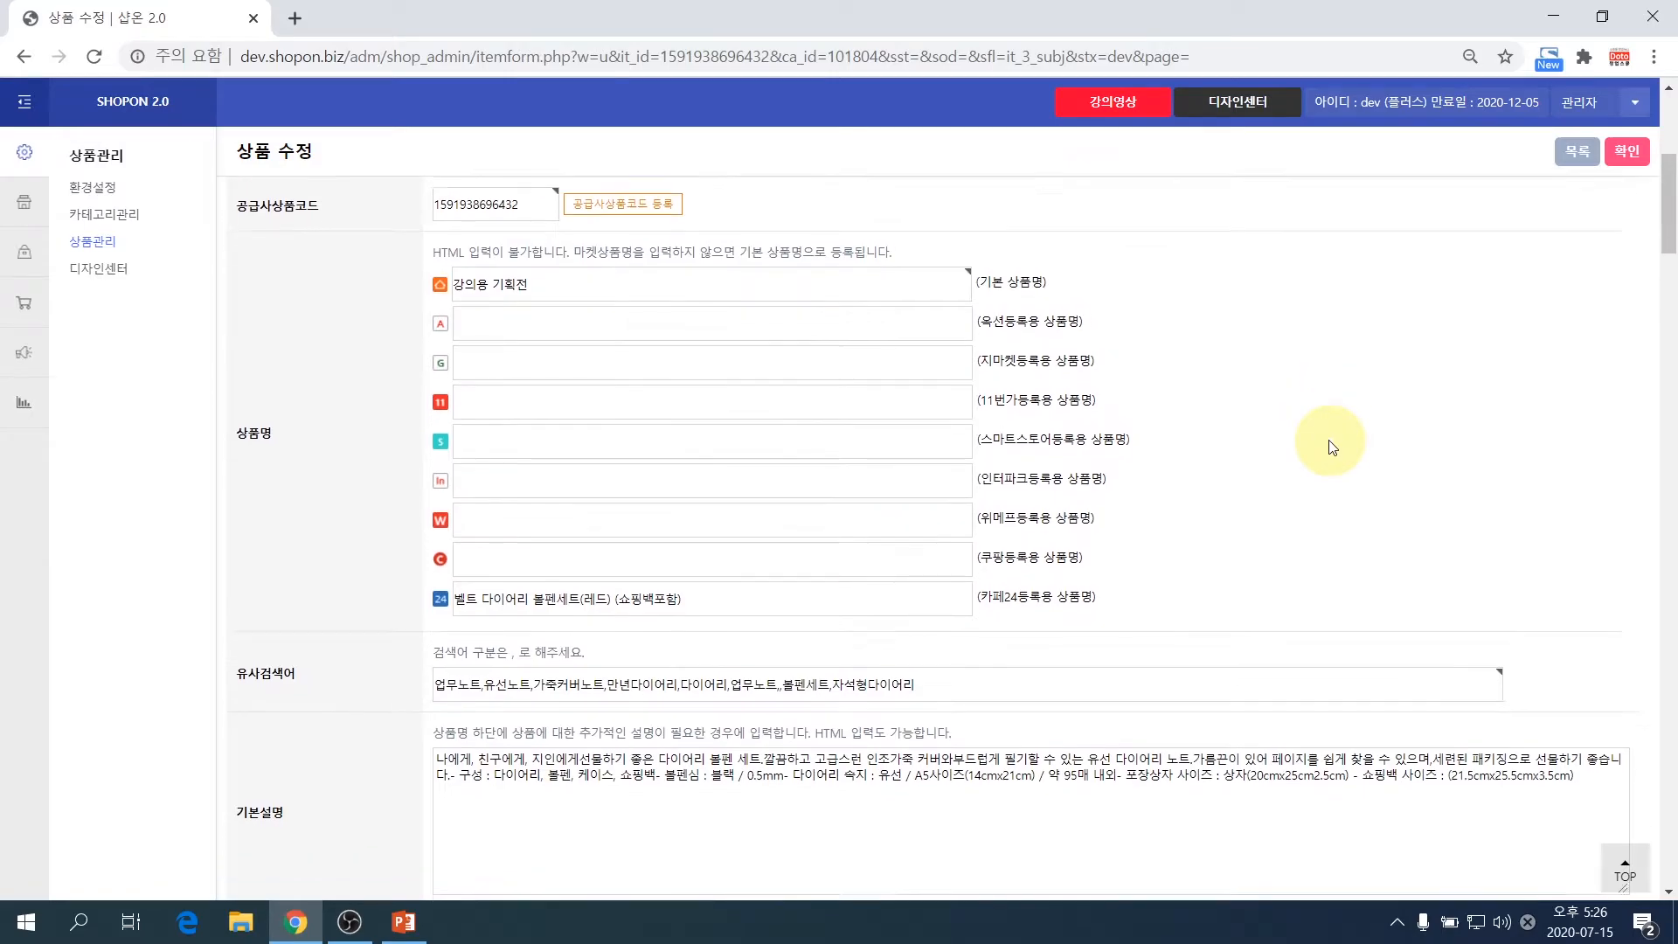
{"action": "scroll", "coordinate": [1332, 446], "scroll_direction": "down", "scroll_amount": 15}
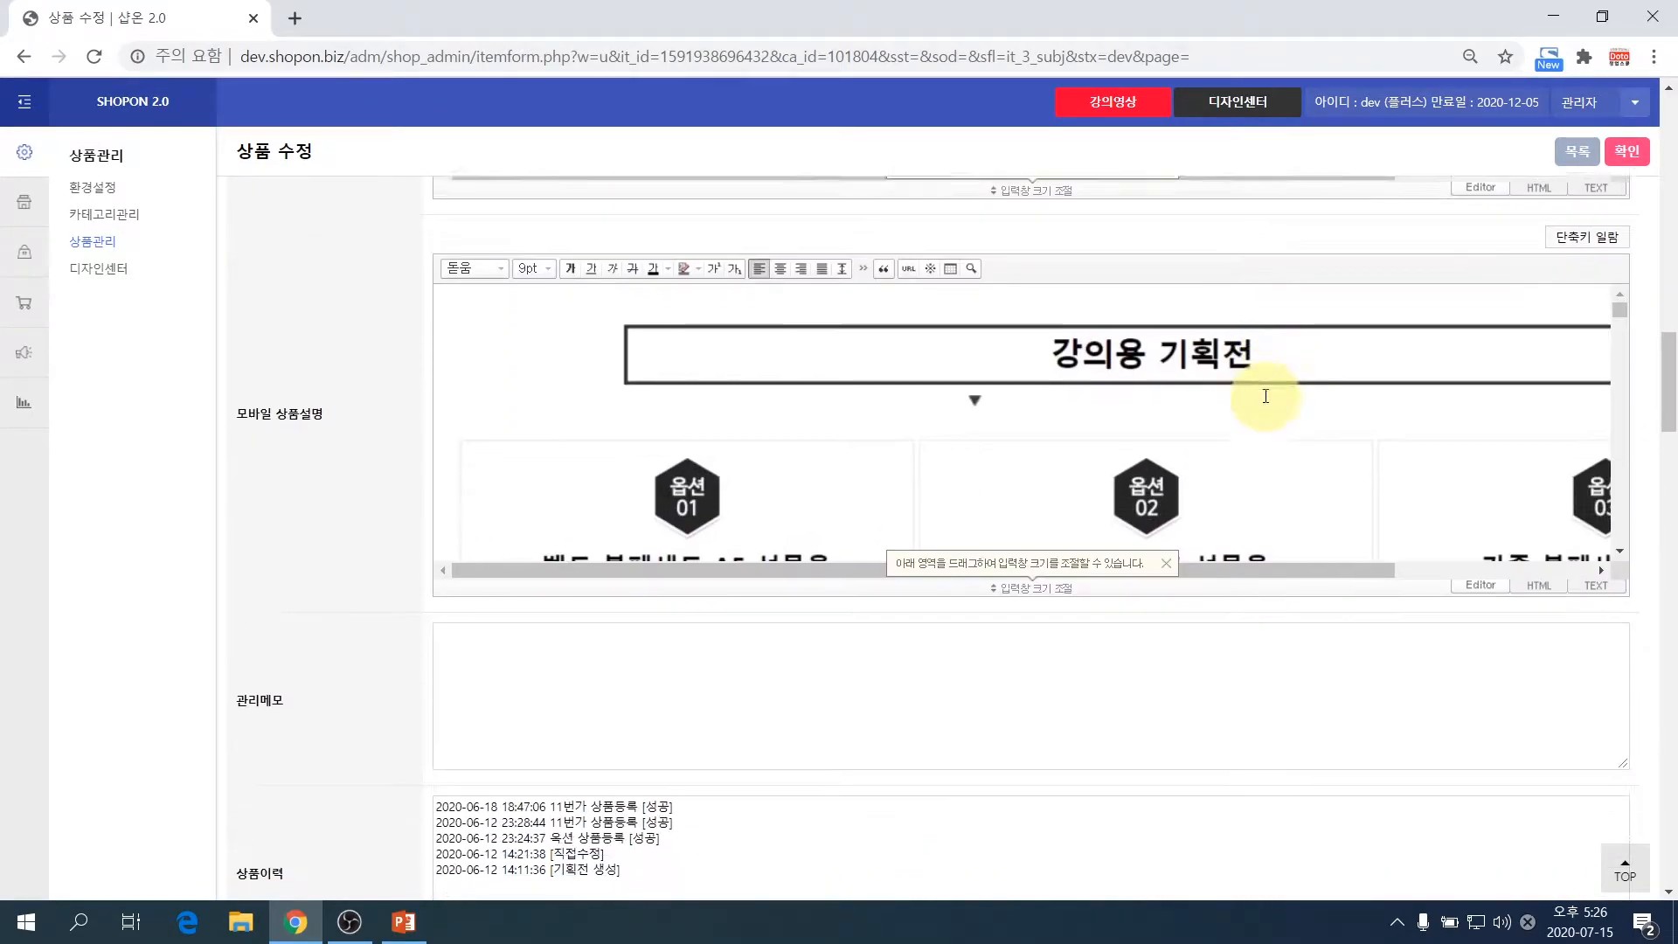
{"action": "scroll", "coordinate": [1265, 396], "scroll_direction": "down", "scroll_amount": 15}
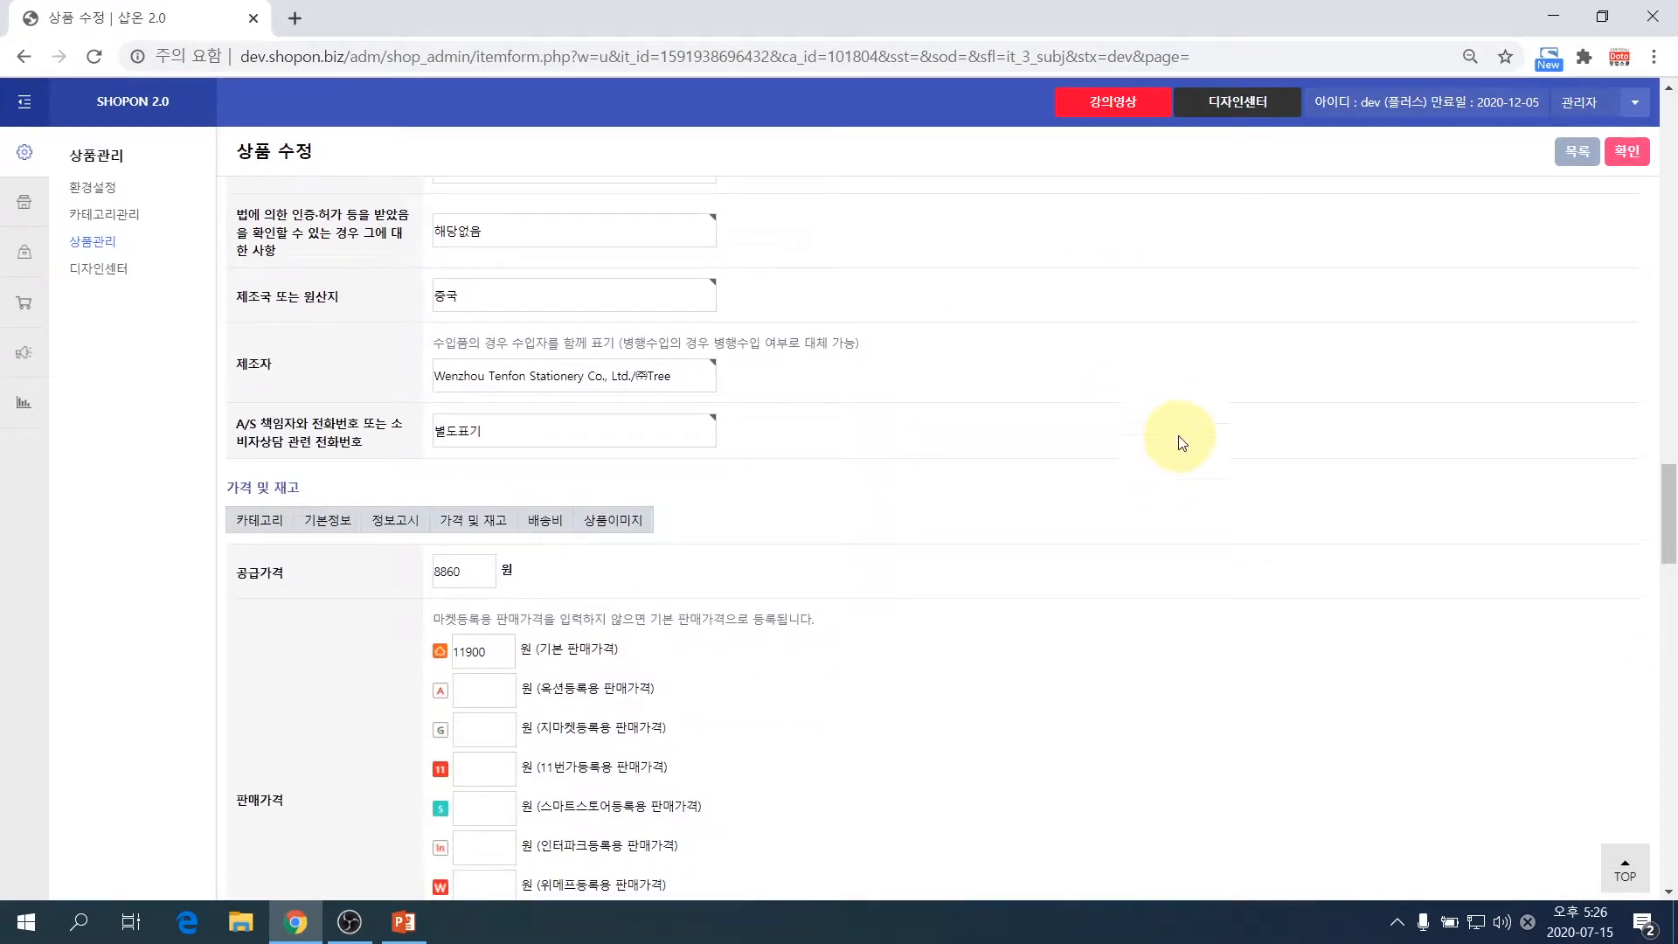
{"action": "scroll", "coordinate": [1181, 442], "scroll_direction": "down", "scroll_amount": 15}
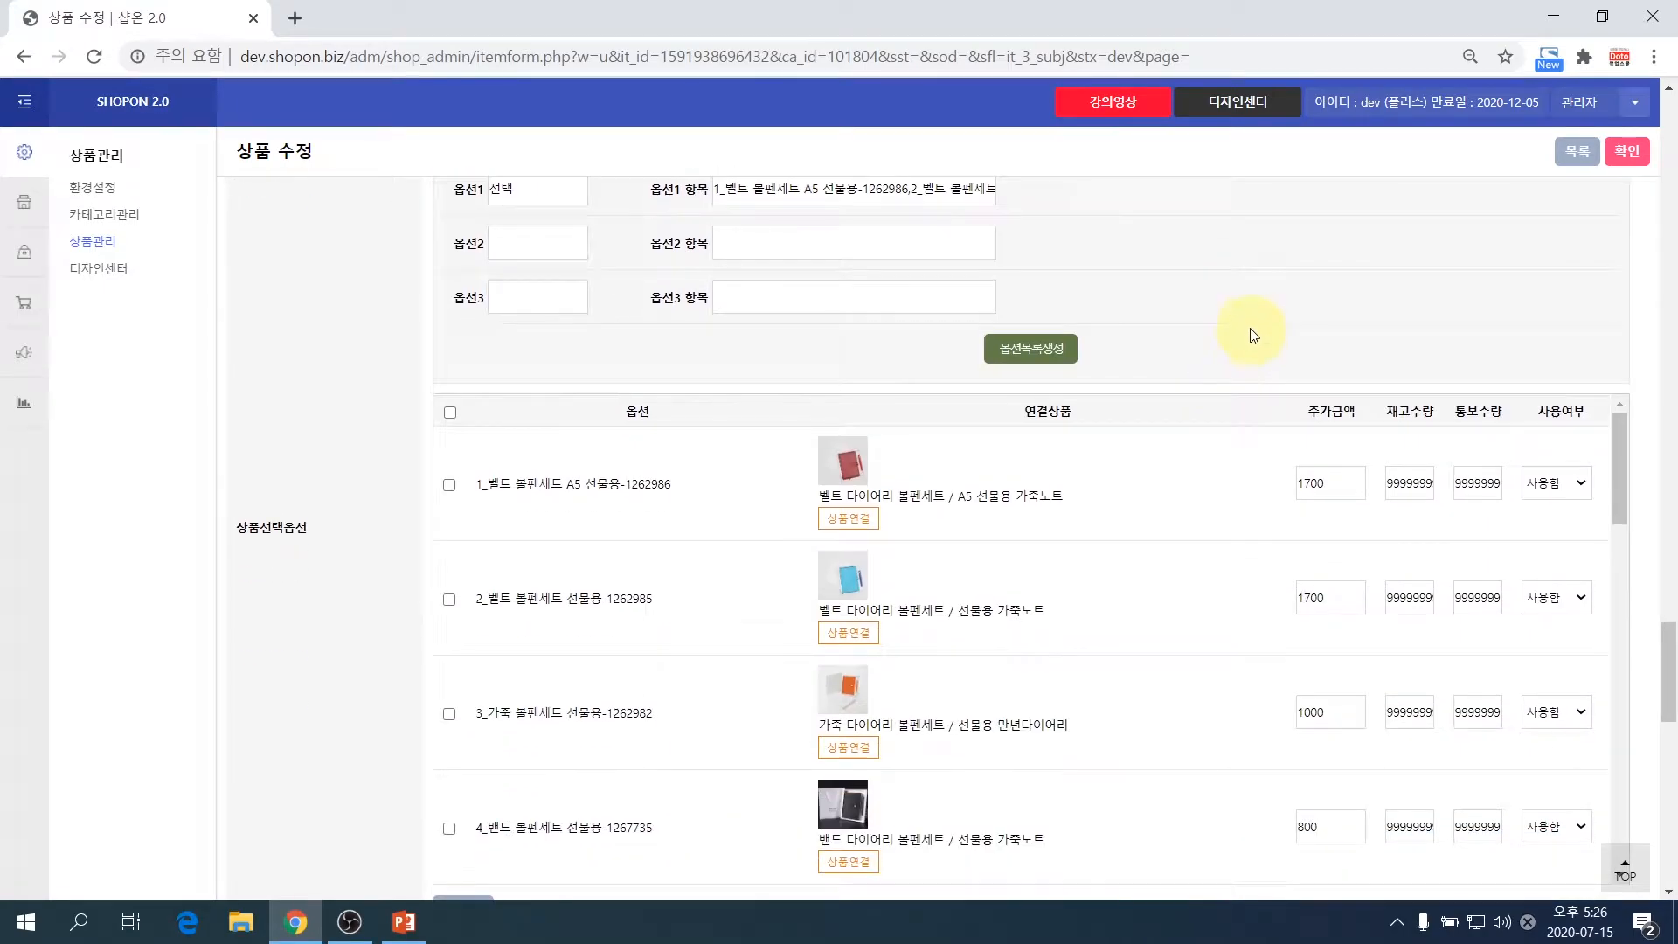
{"action": "scroll", "coordinate": [1254, 334], "scroll_direction": "down", "scroll_amount": 1}
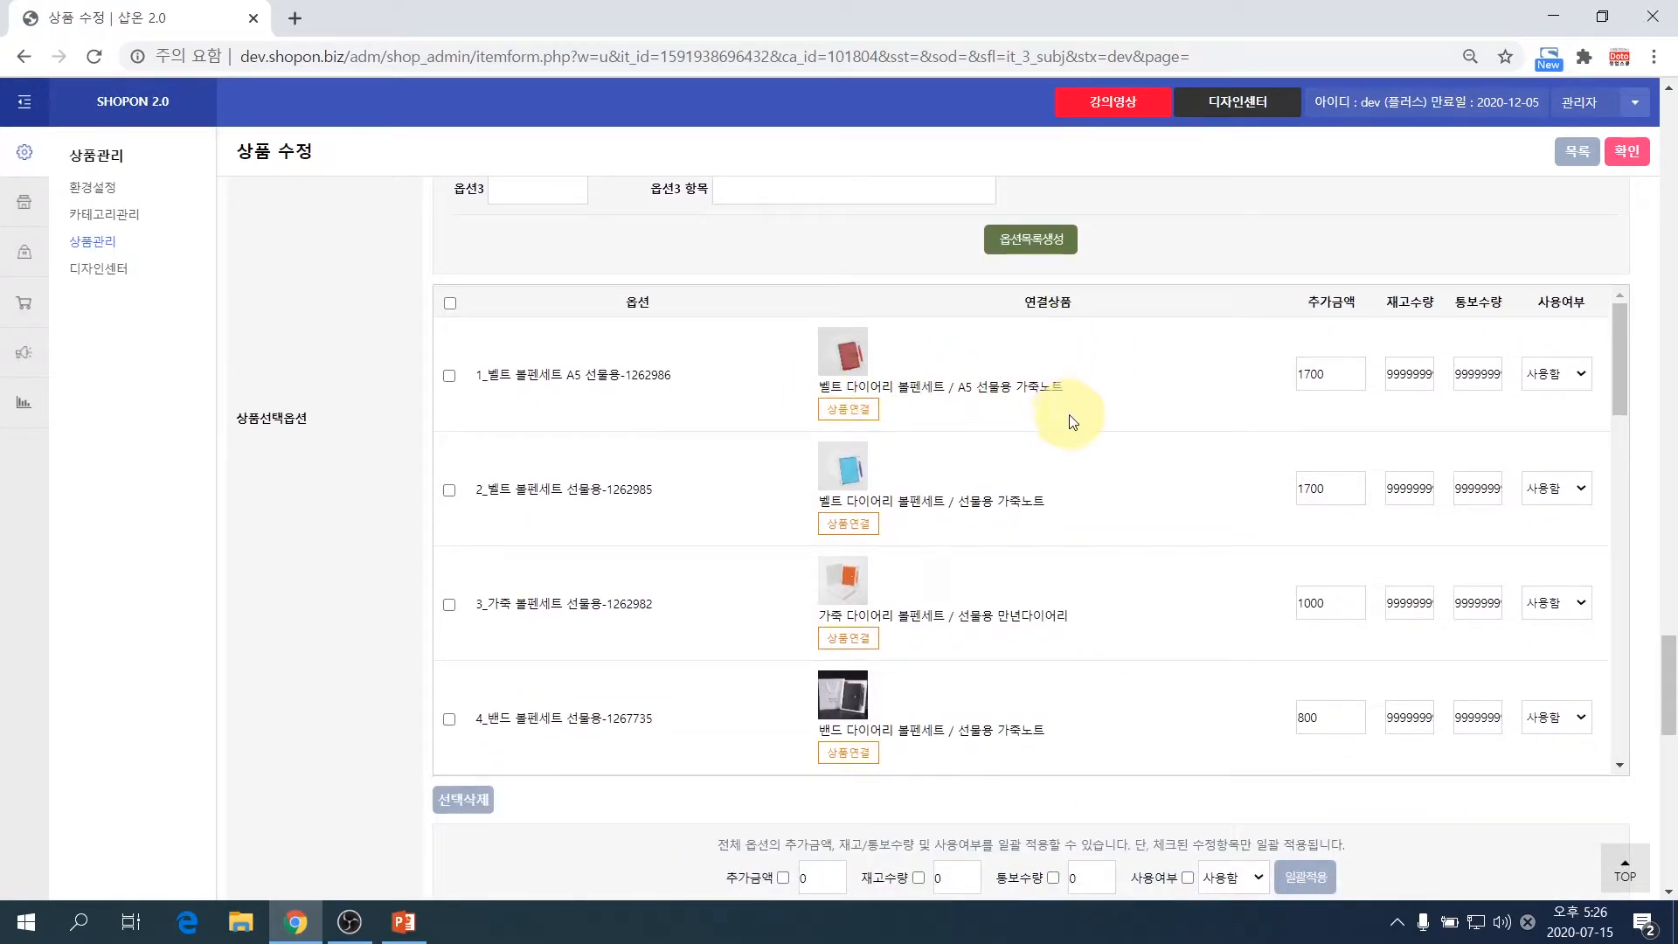
{"action": "scroll", "coordinate": [1116, 450], "scroll_direction": "down", "scroll_amount": 2}
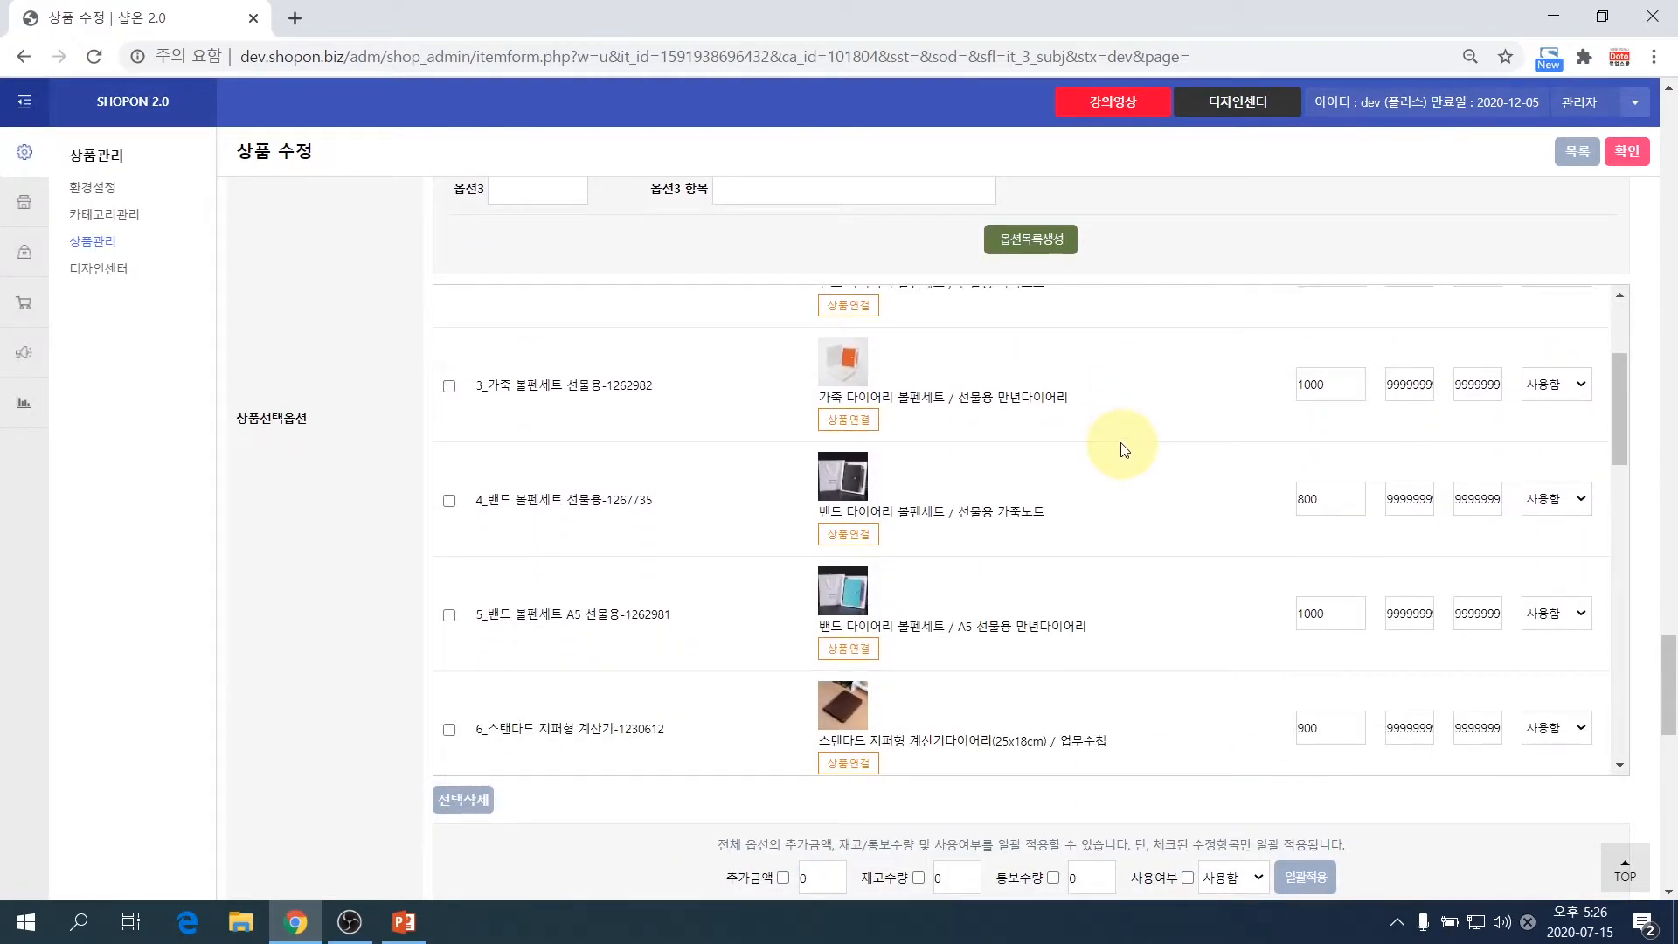
{"action": "scroll", "coordinate": [1124, 450], "scroll_direction": "down", "scroll_amount": 4}
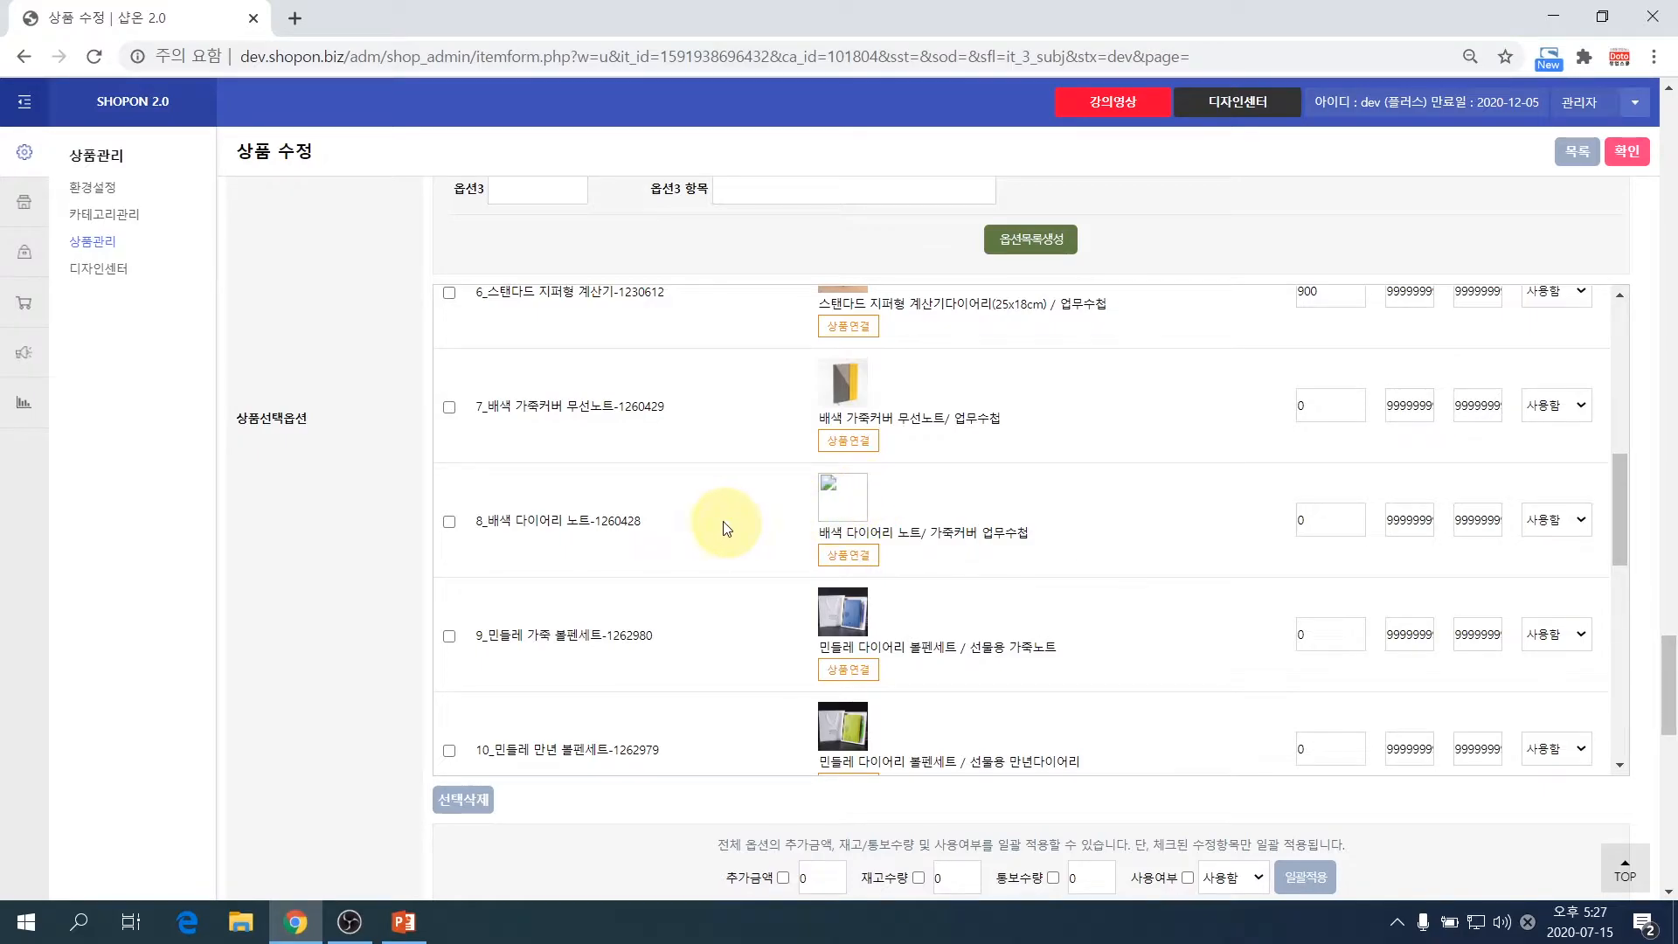
- Copy code 1260428 from option 8 and search for it in that option's product linking window to check its stock
{"action": "left_click_drag", "start_coordinate": [687, 530], "coordinate": [598, 523]}
{"action": "key", "text": "ctrl+c"}
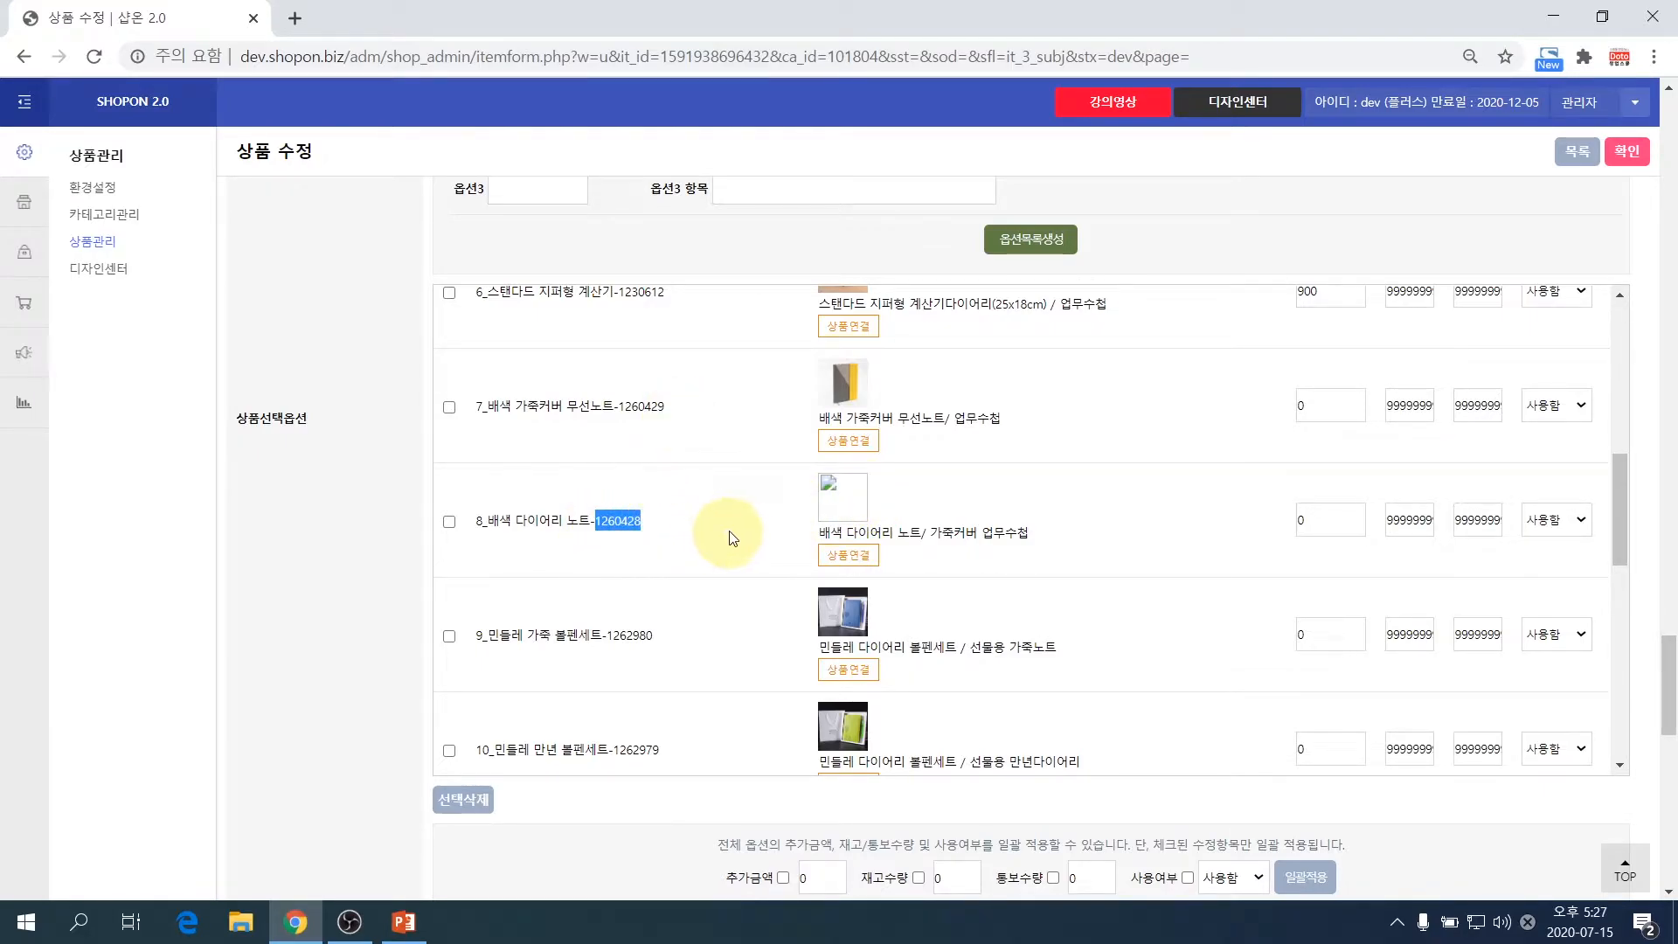
{"action": "left_click", "coordinate": [839, 554]}
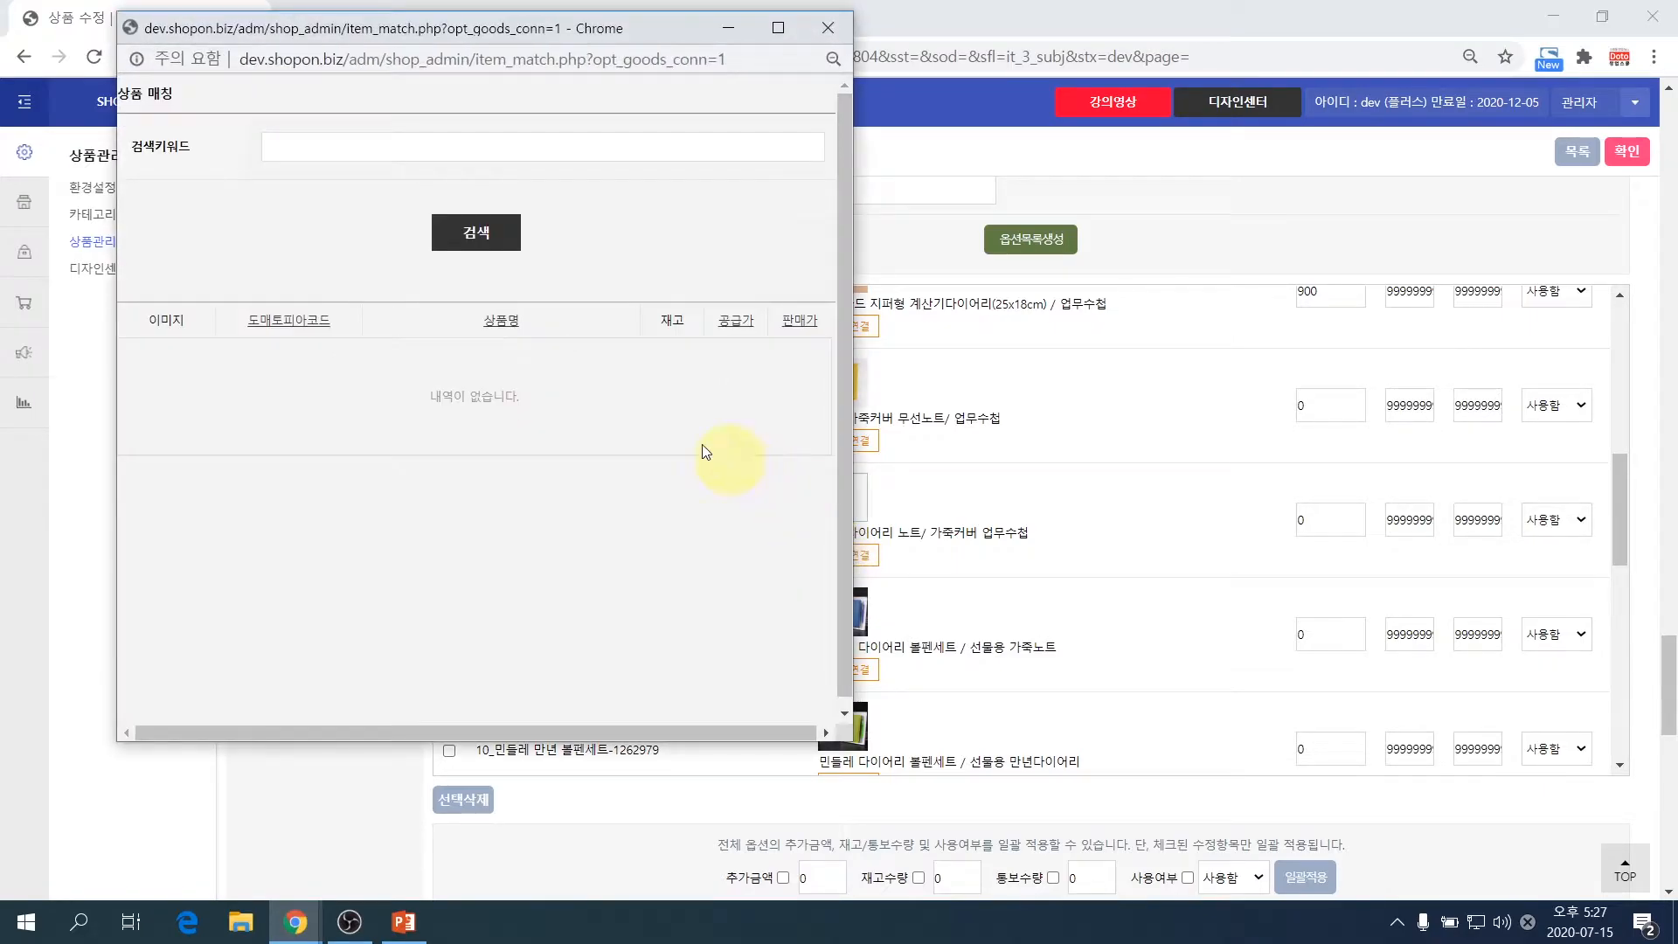
{"action": "left_click", "coordinate": [380, 153]}
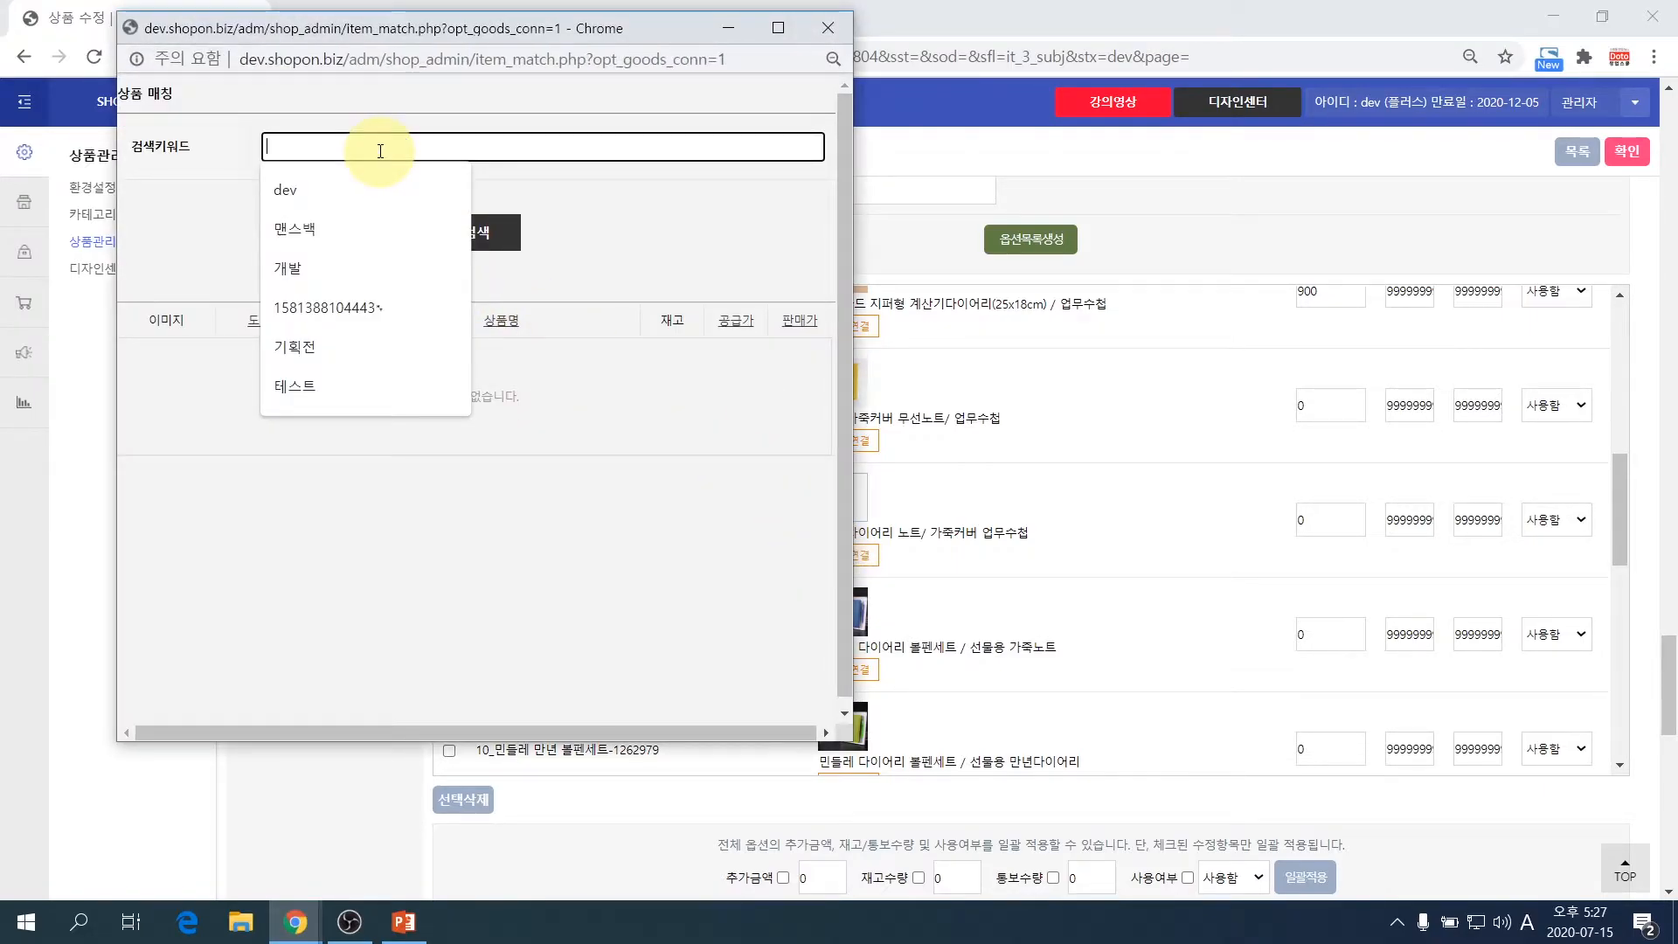
{"action": "key", "text": "ctrl+v"}
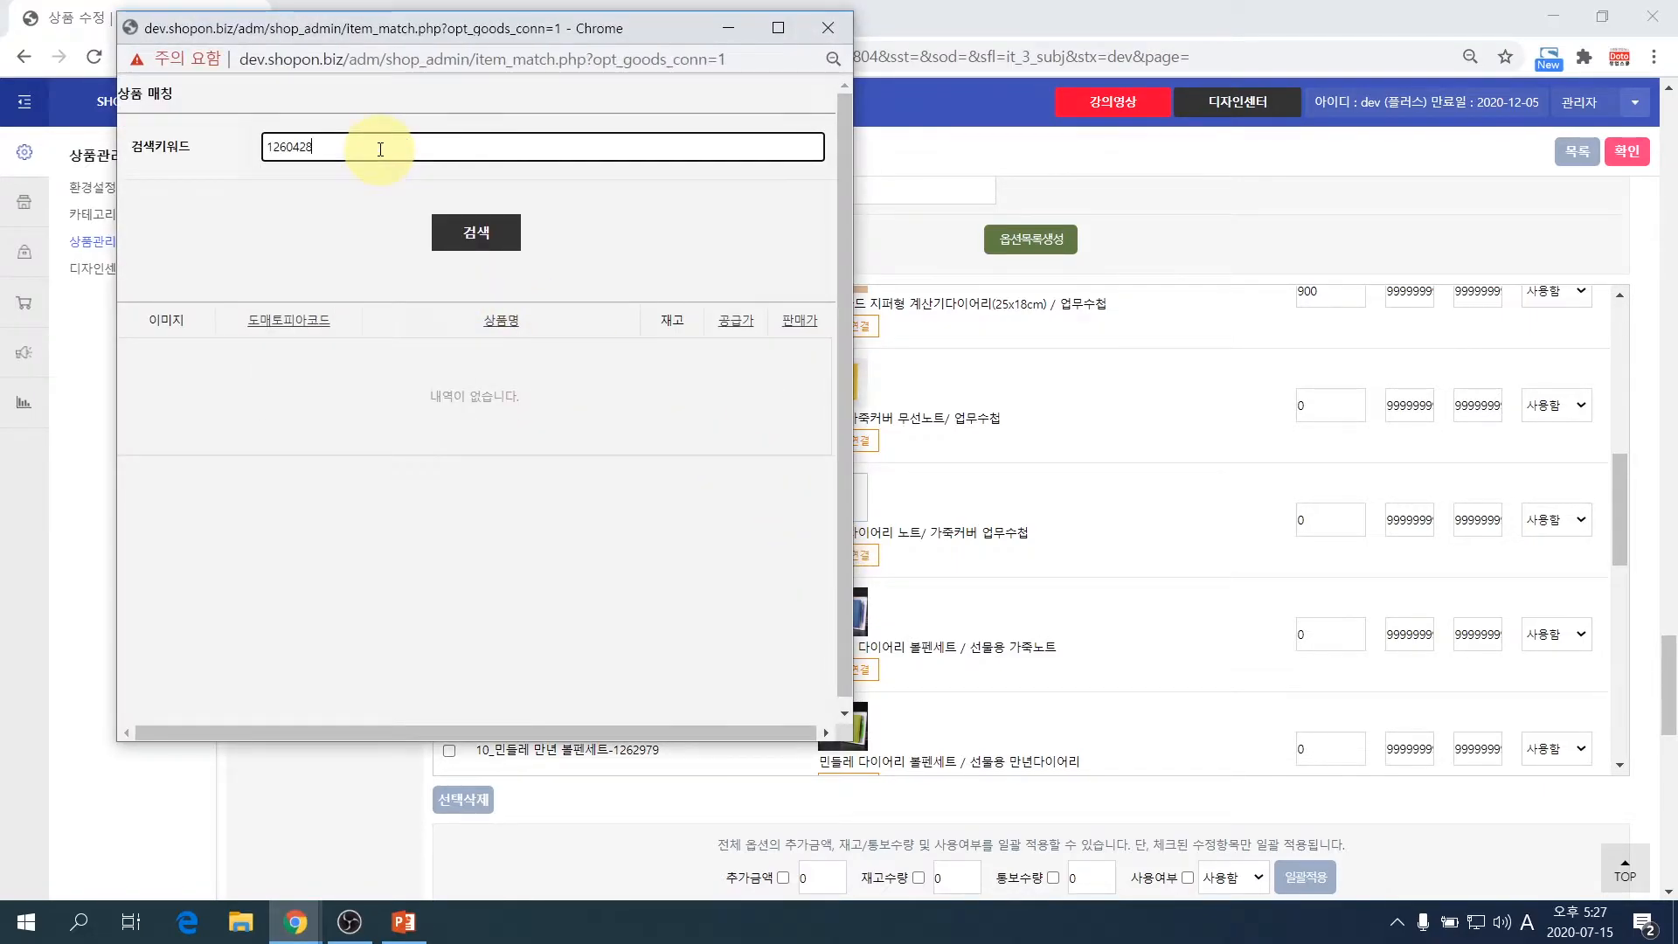
{"action": "left_click", "coordinate": [463, 234]}
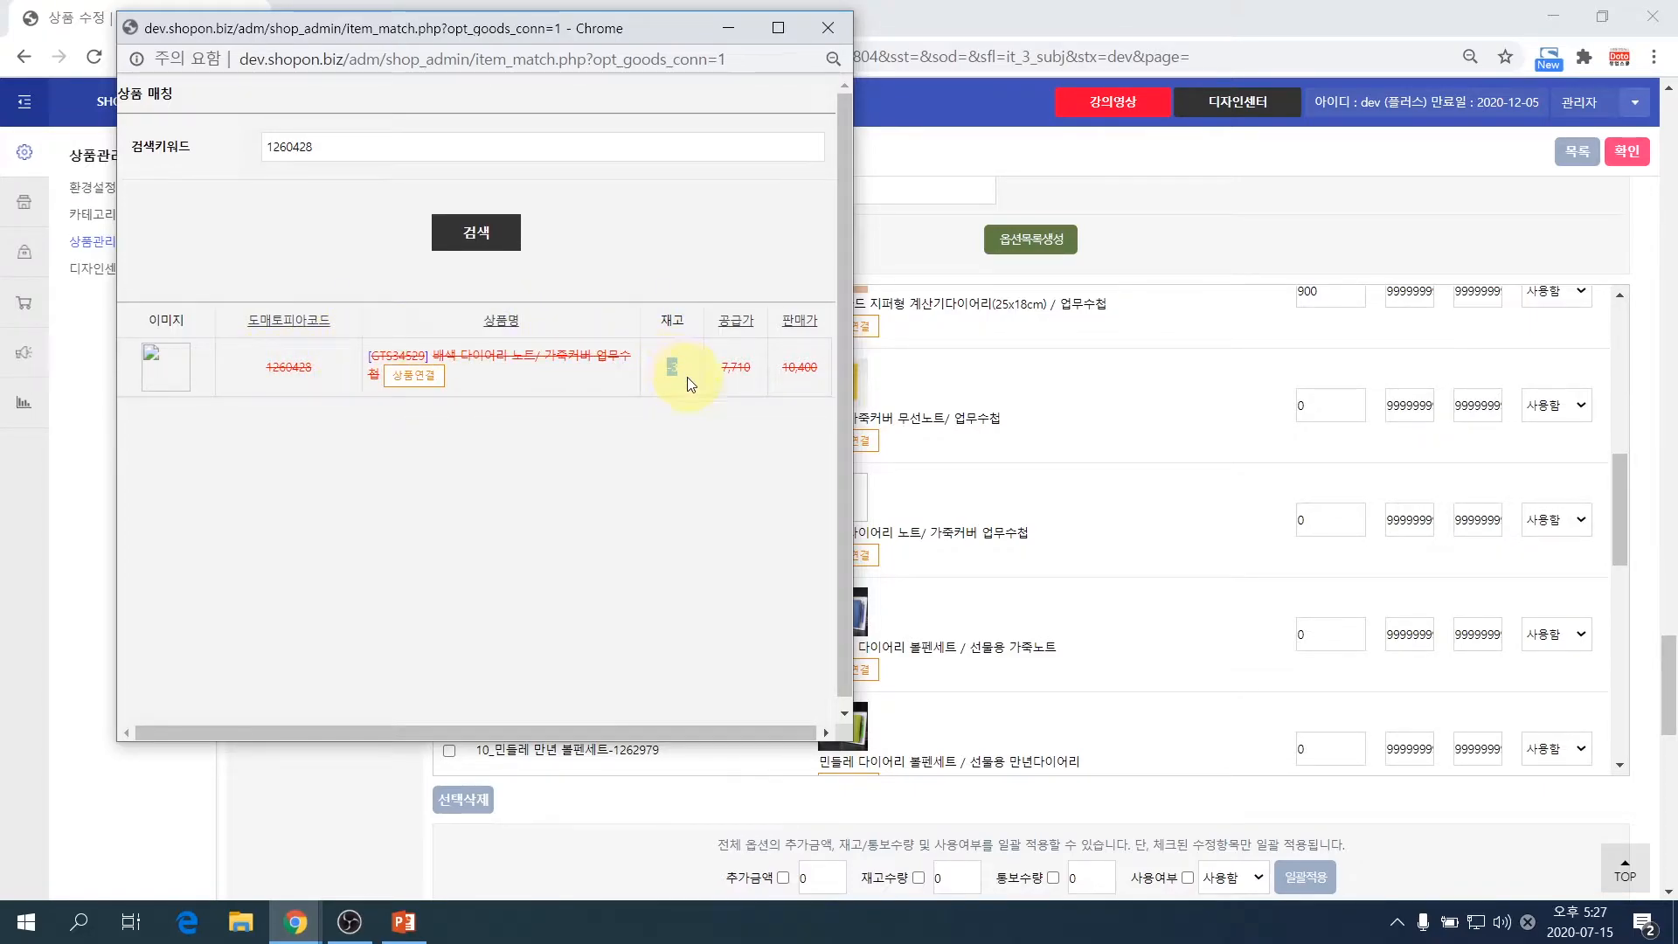
{"action": "left_click", "coordinate": [824, 731]}
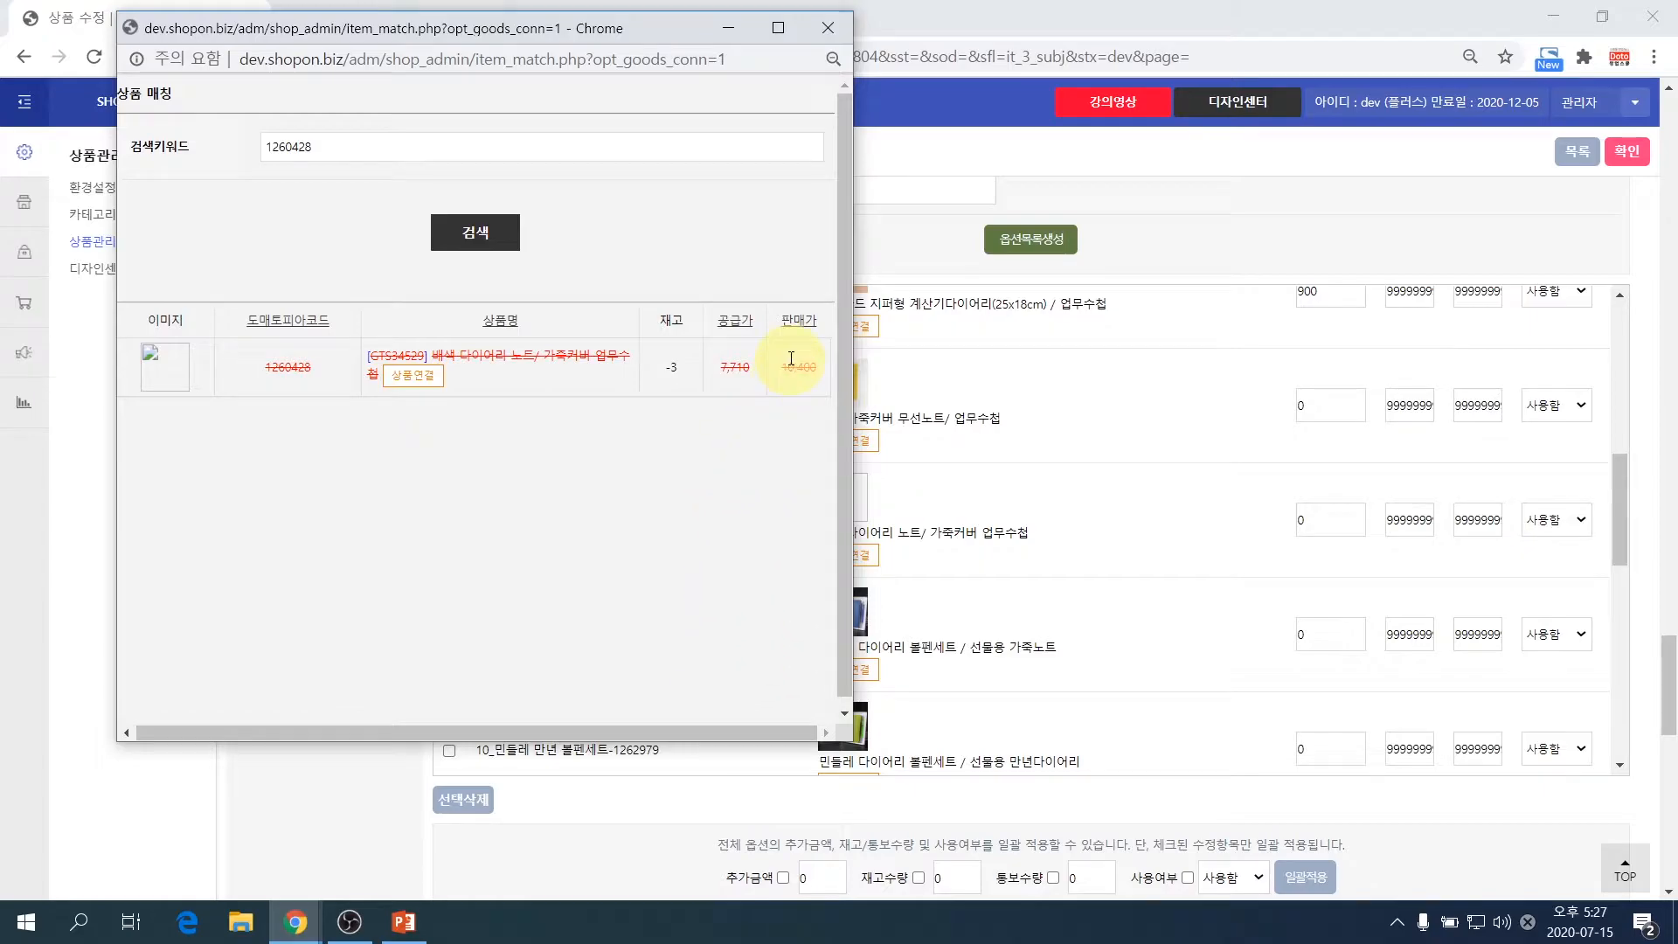
- Copy the word 다이어리 from the out-of-stock product's name and search for it in the product linking window
{"action": "left_click_drag", "start_coordinate": [781, 367], "coordinate": [817, 369]}
{"action": "left_click", "coordinate": [816, 369]}
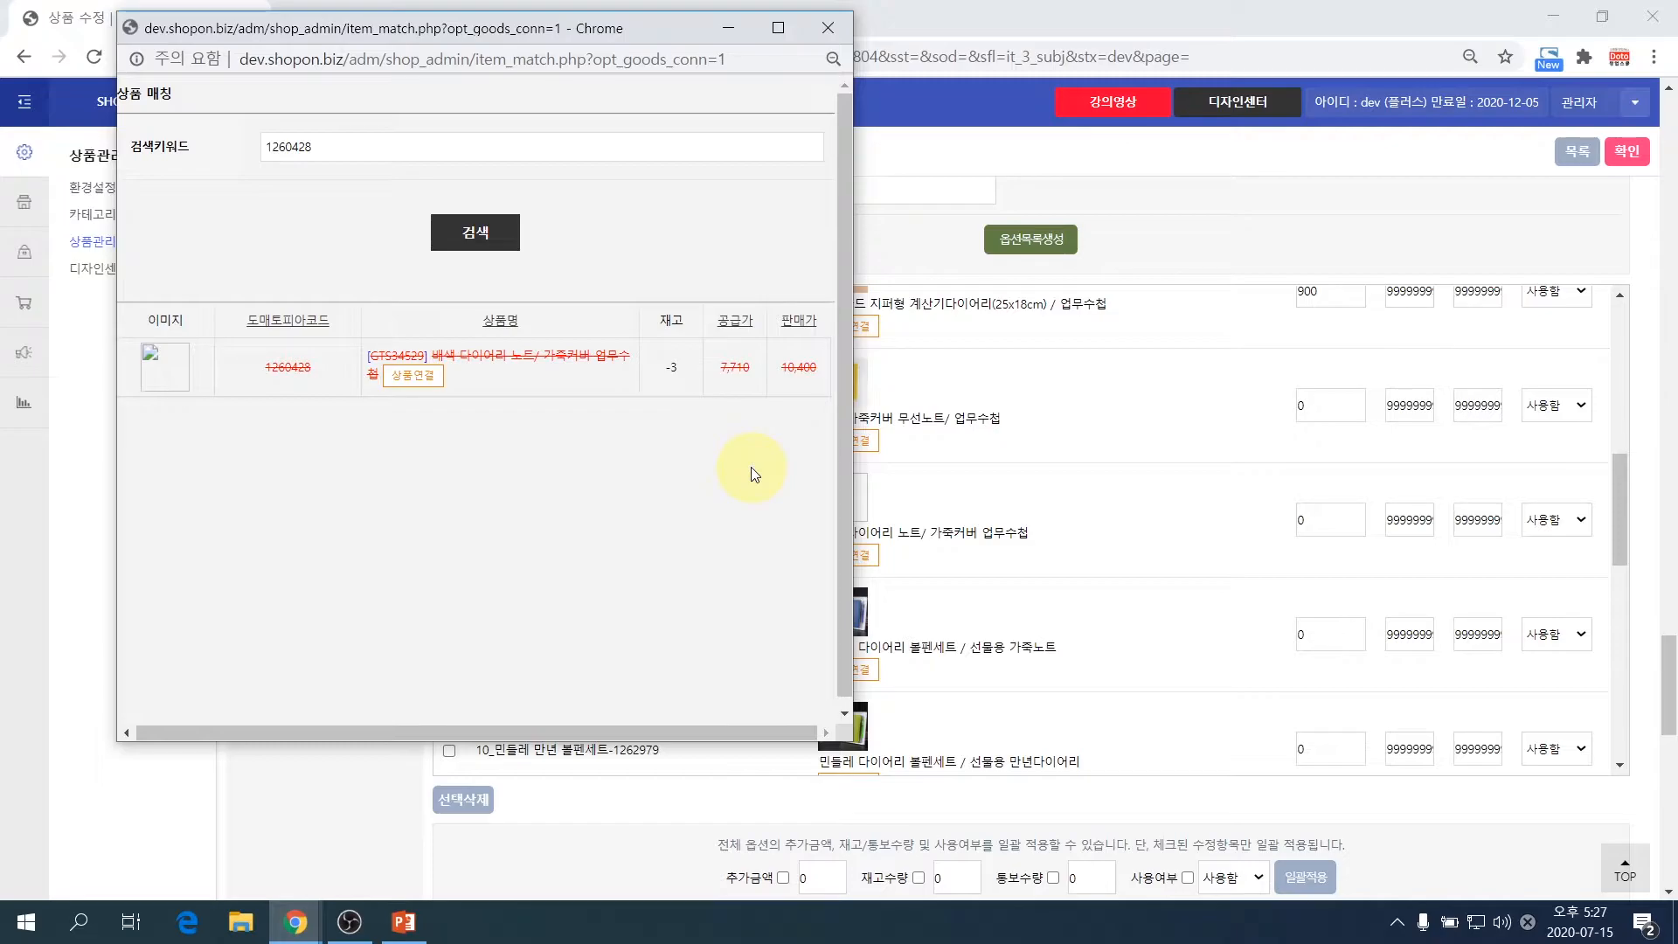
{"action": "left_click_drag", "start_coordinate": [463, 359], "coordinate": [507, 359]}
{"action": "key", "text": "ctrl+c"}
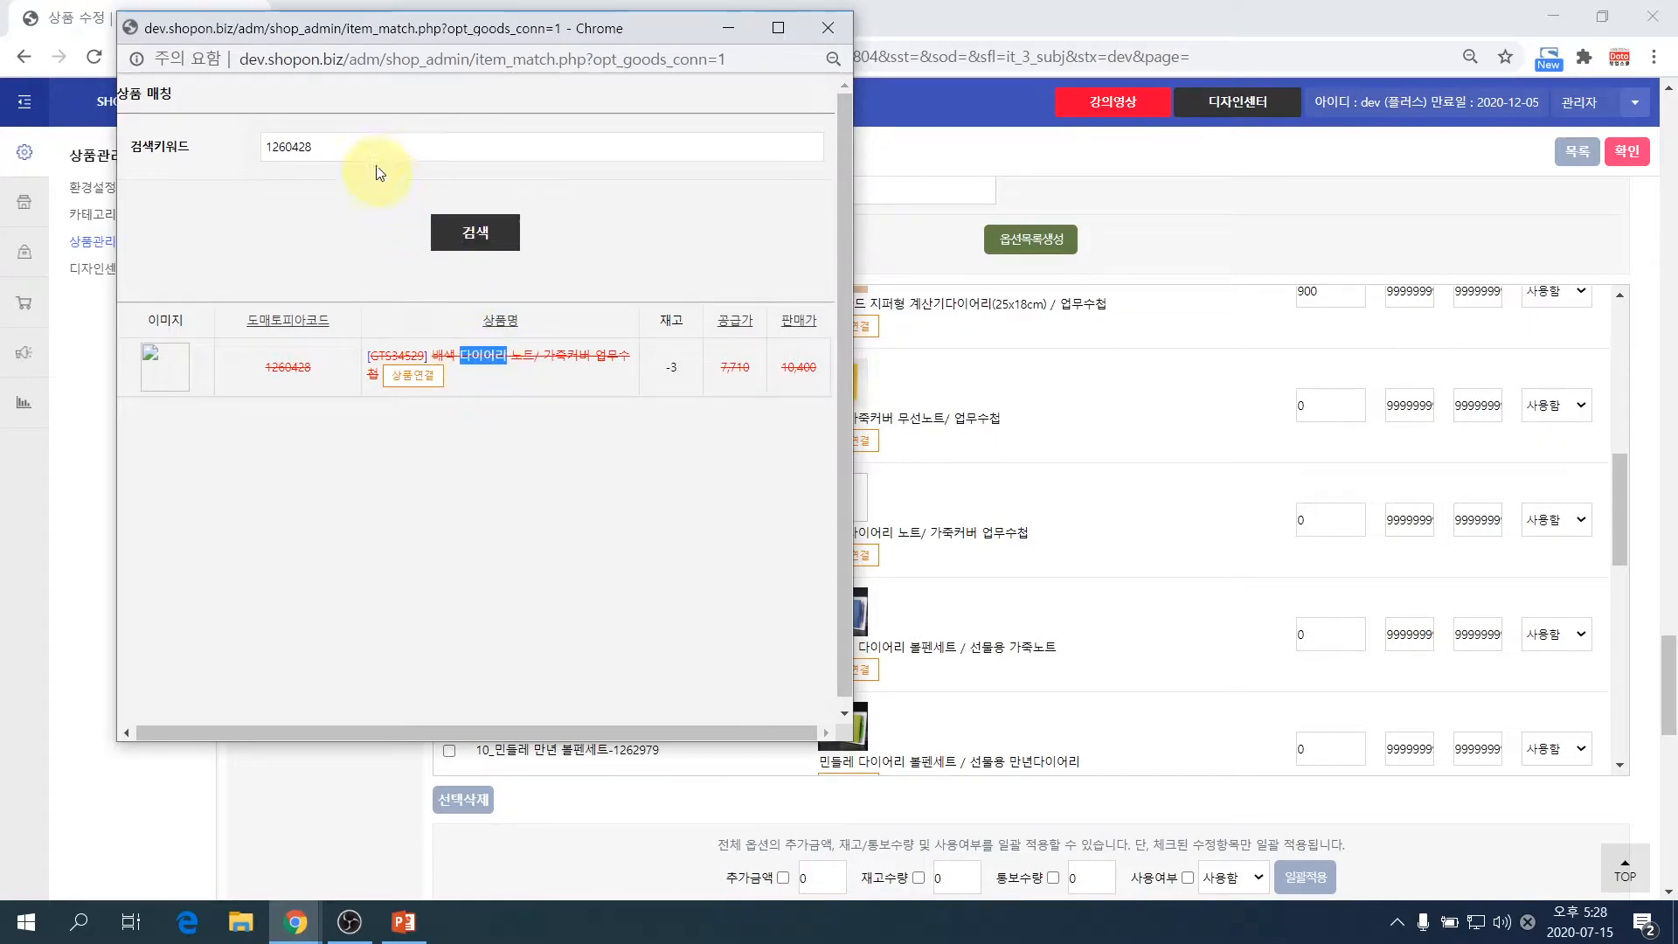
{"action": "left_click", "coordinate": [338, 149]}
{"action": "double_click", "coordinate": [337, 148]}
{"action": "key", "text": "ctrl+v"}
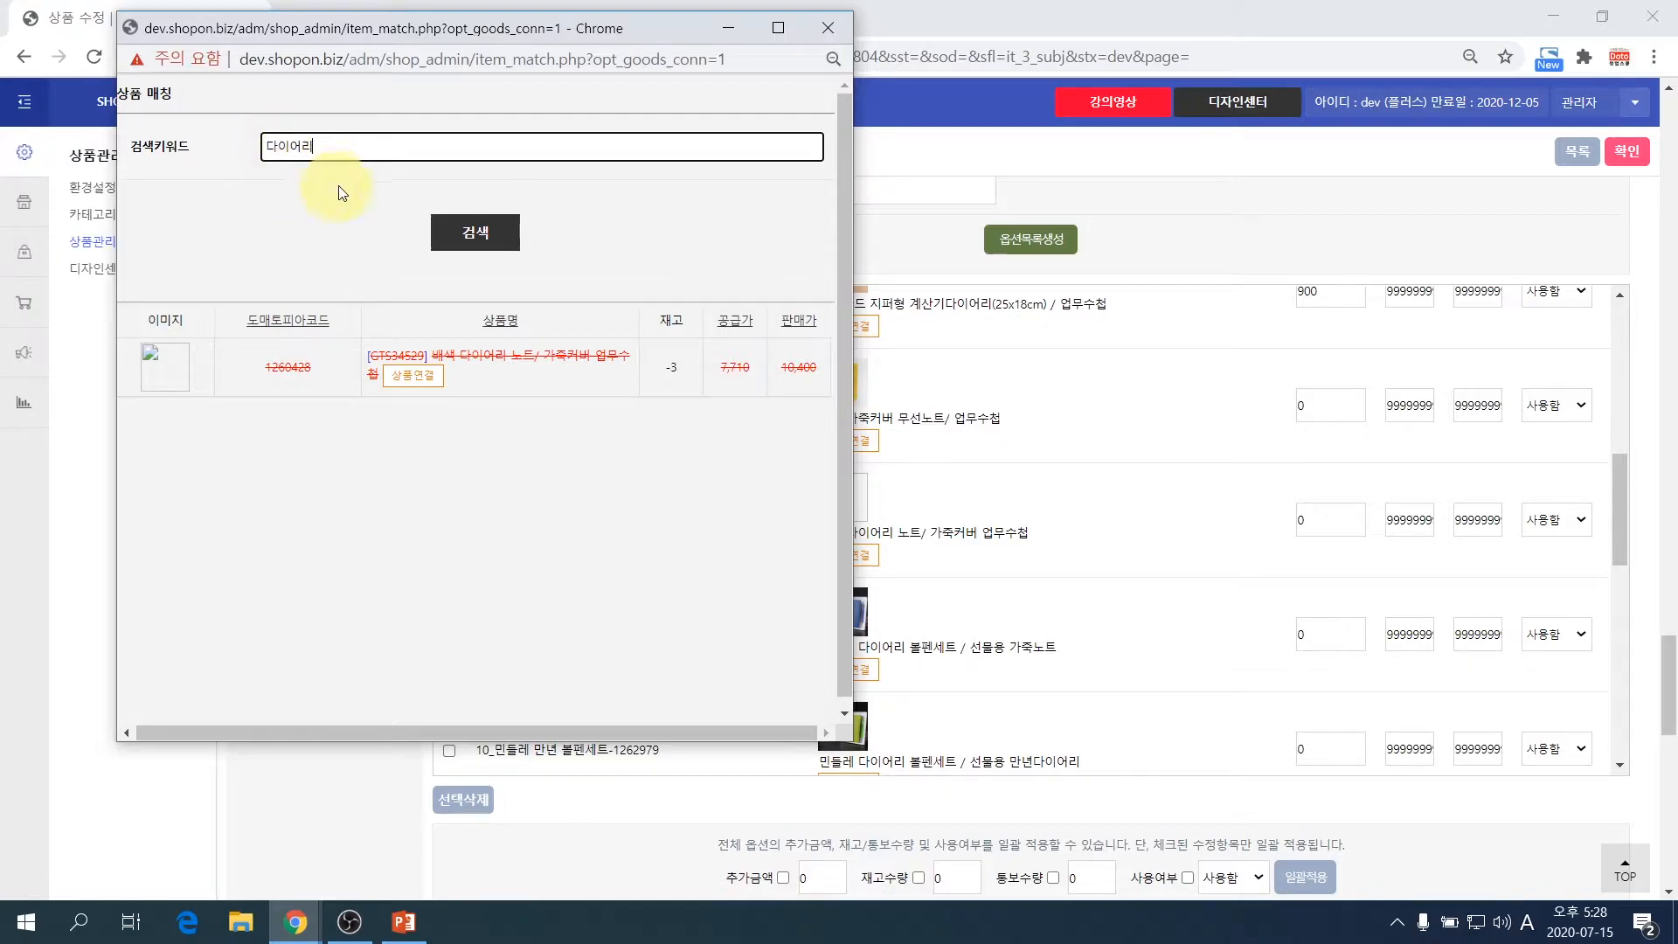
{"action": "left_click", "coordinate": [446, 233]}
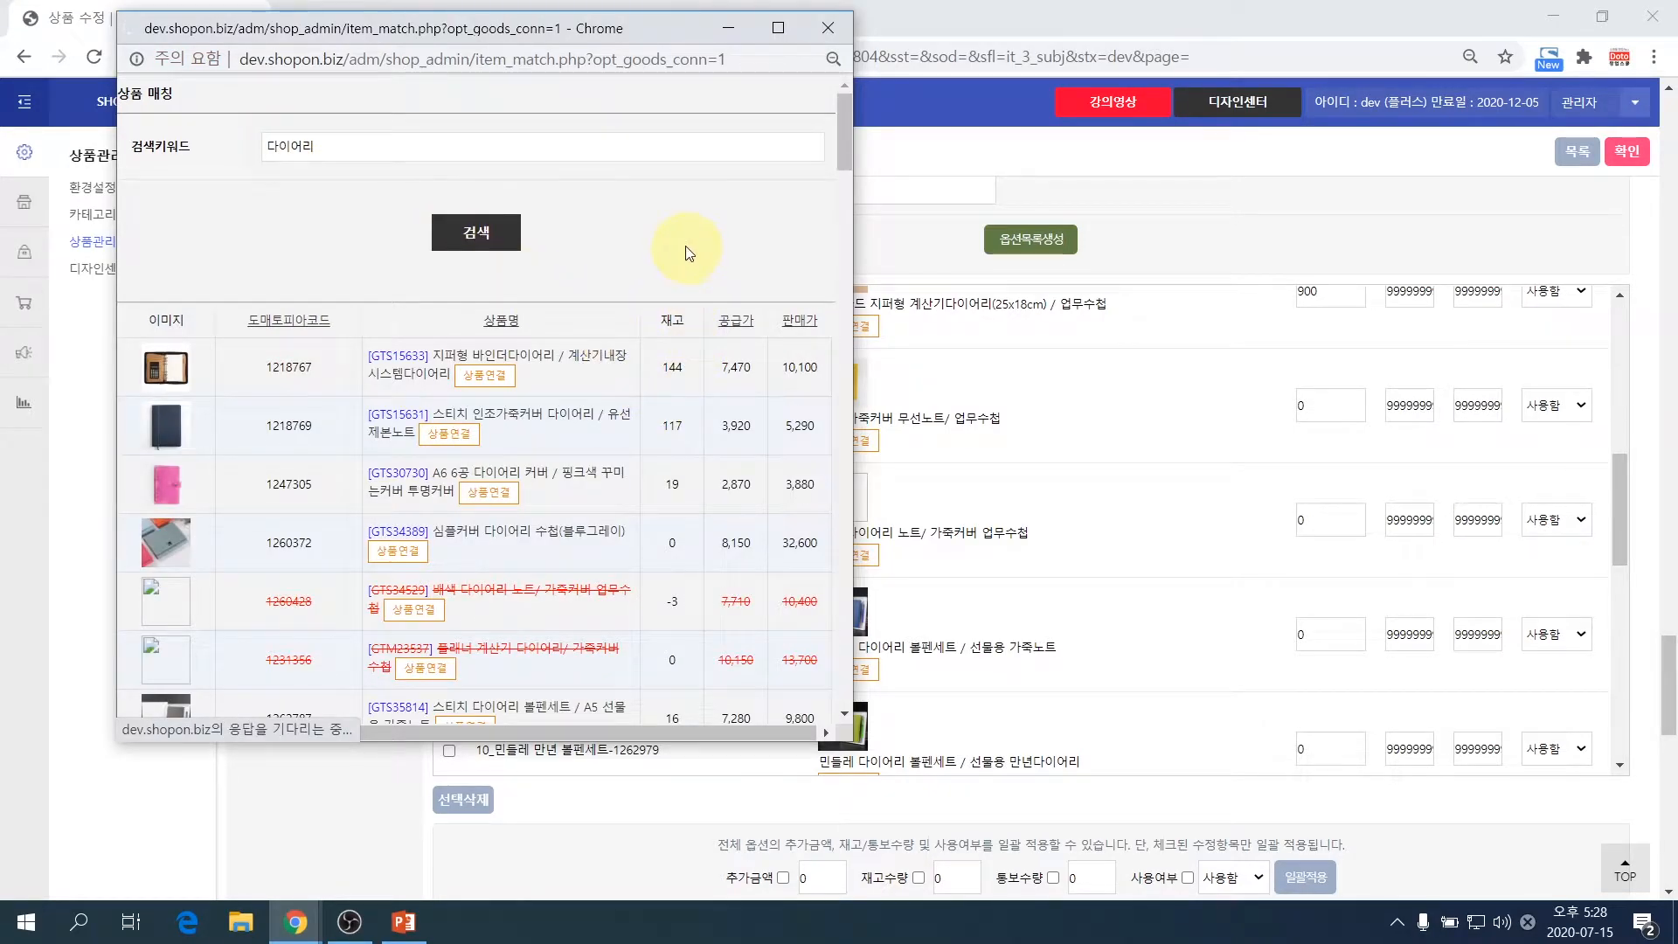
- Compare the stock and selling prices of the 다이어리 search results and highlight product code 1262979 as a replacement candidate
{"action": "scroll", "coordinate": [686, 223], "scroll_direction": "down", "scroll_amount": 1}
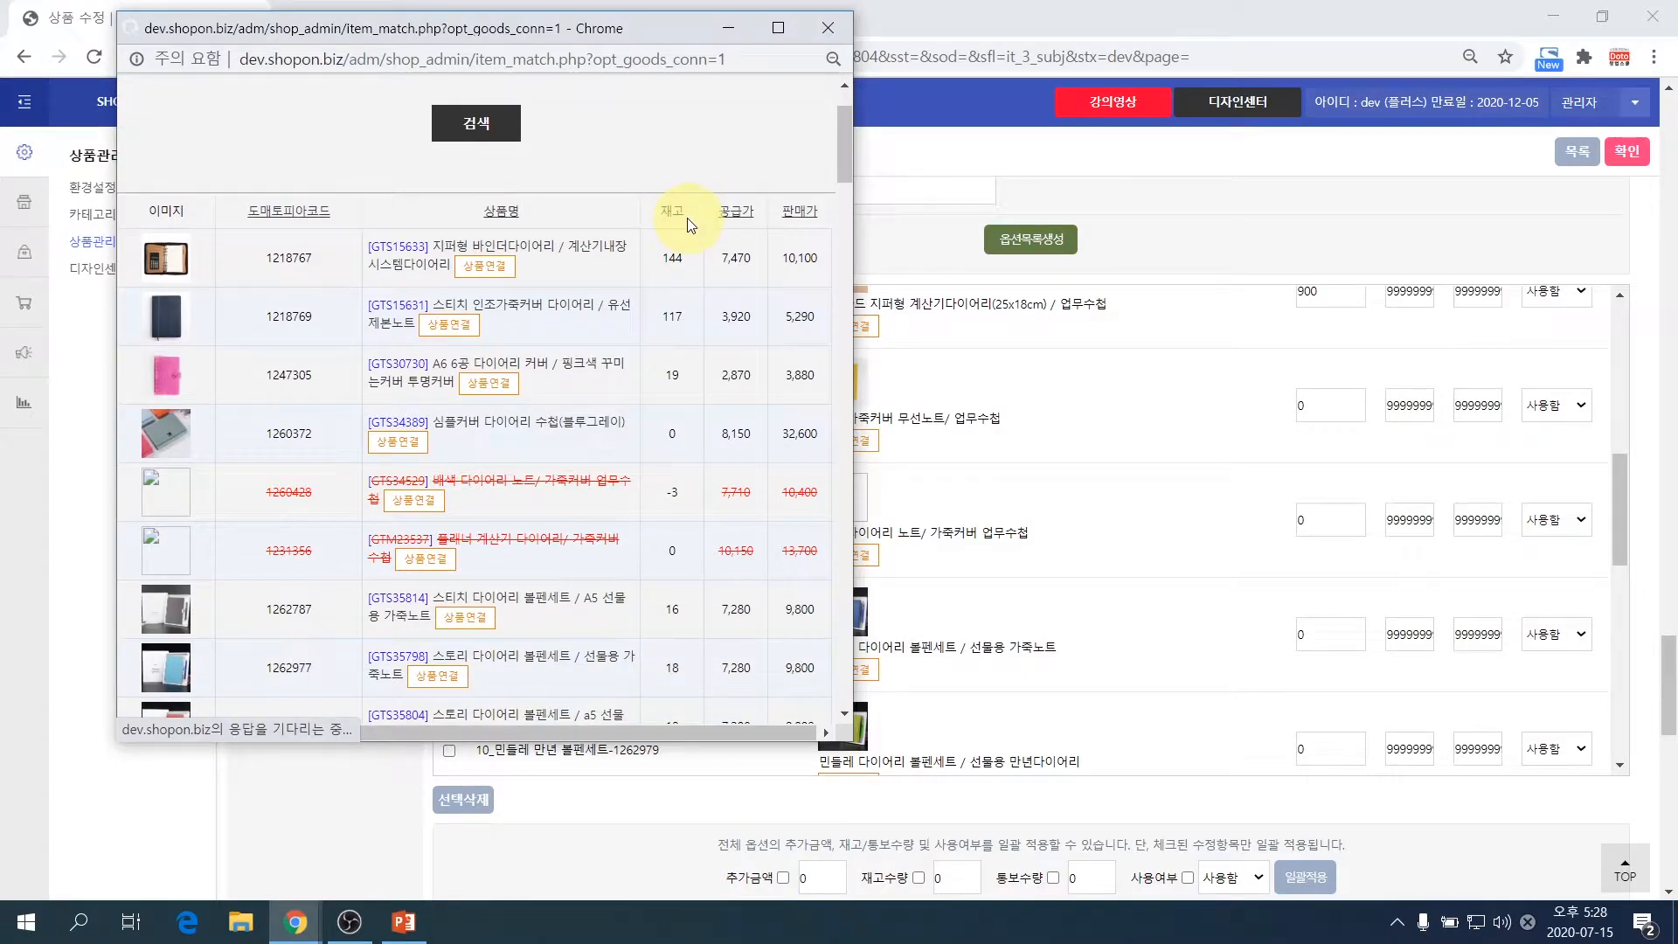
{"action": "scroll", "coordinate": [687, 222], "scroll_direction": "down", "scroll_amount": 1}
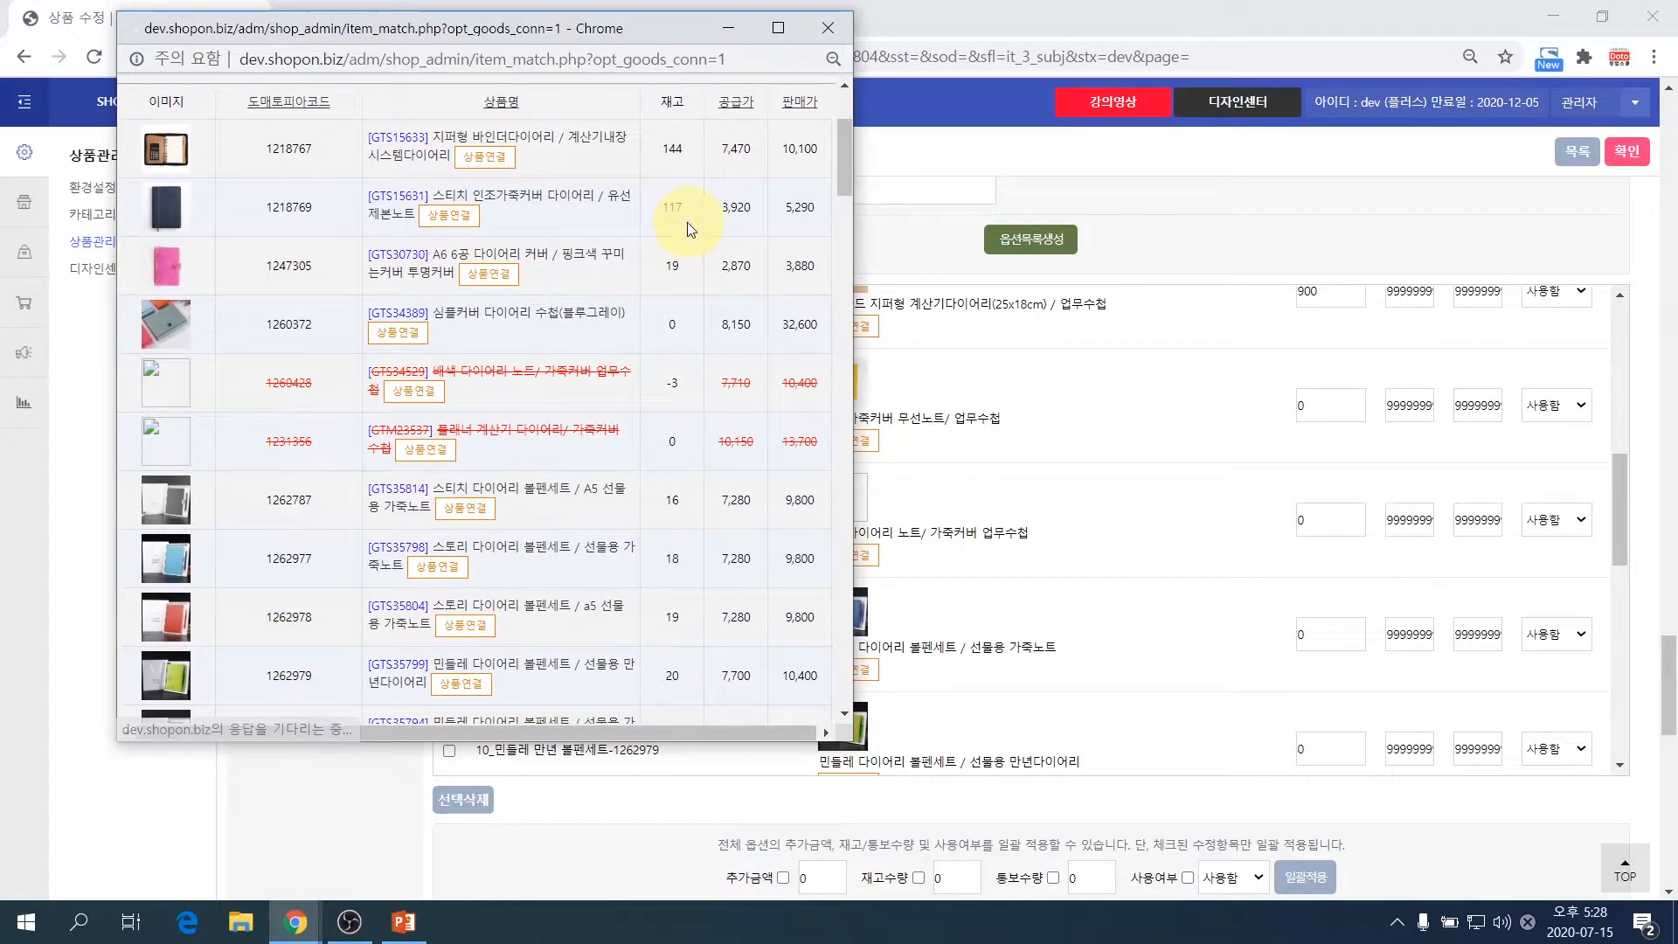
{"action": "scroll", "coordinate": [691, 264], "scroll_direction": "up", "scroll_amount": 1}
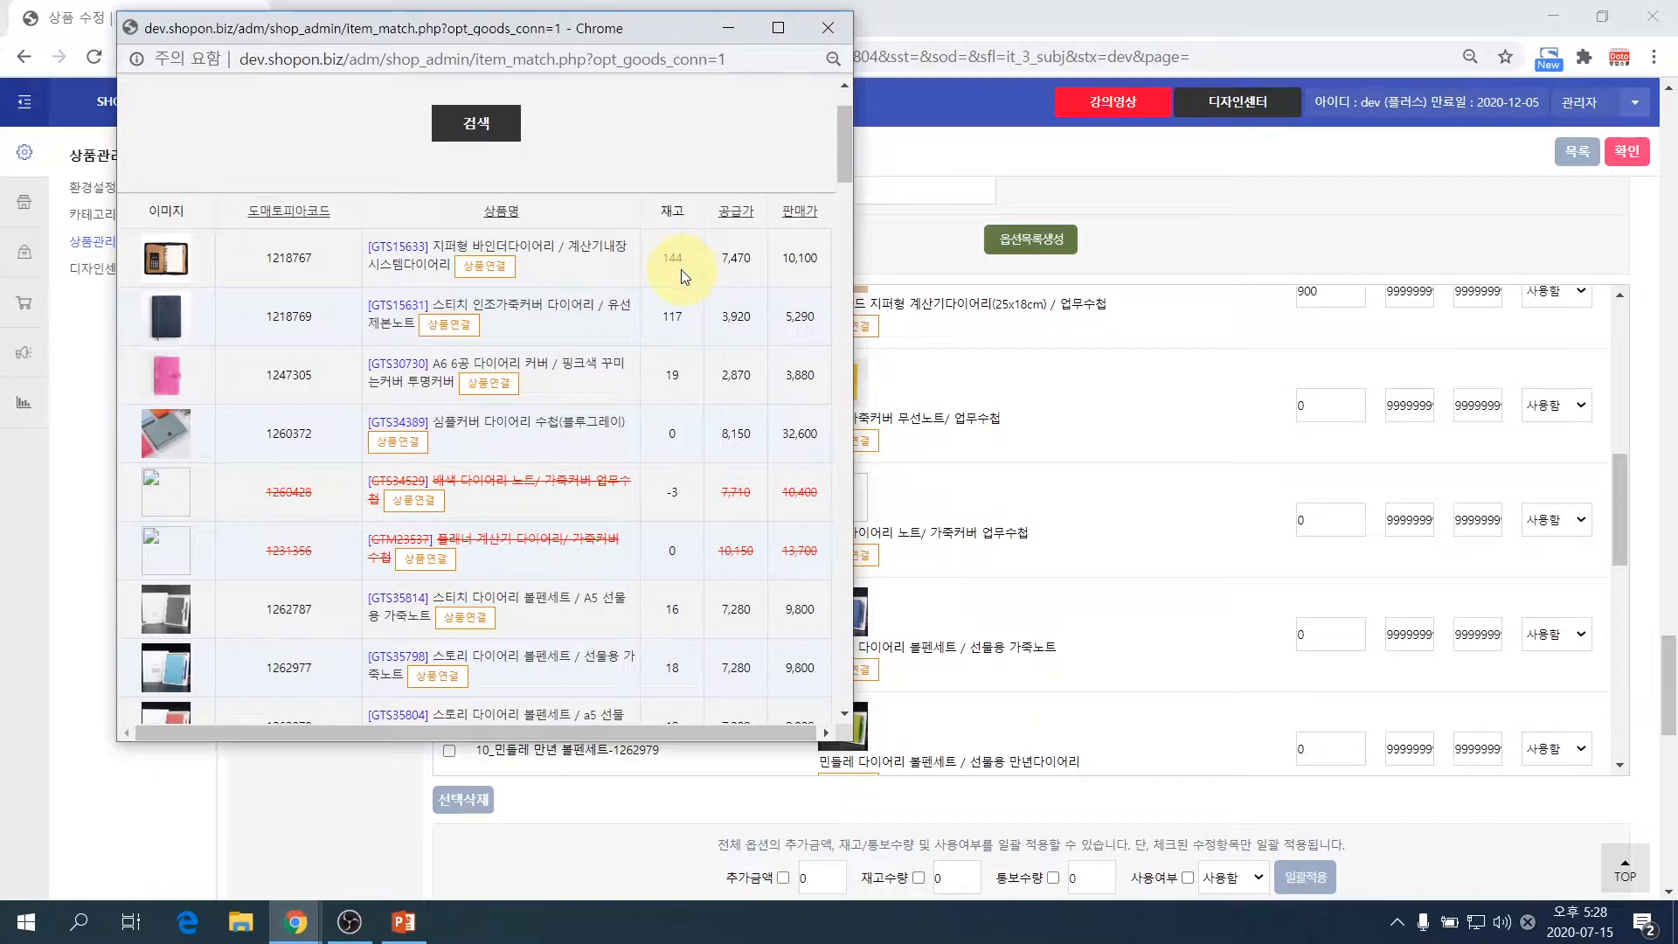
{"action": "scroll", "coordinate": [700, 310], "scroll_direction": "down", "scroll_amount": 1}
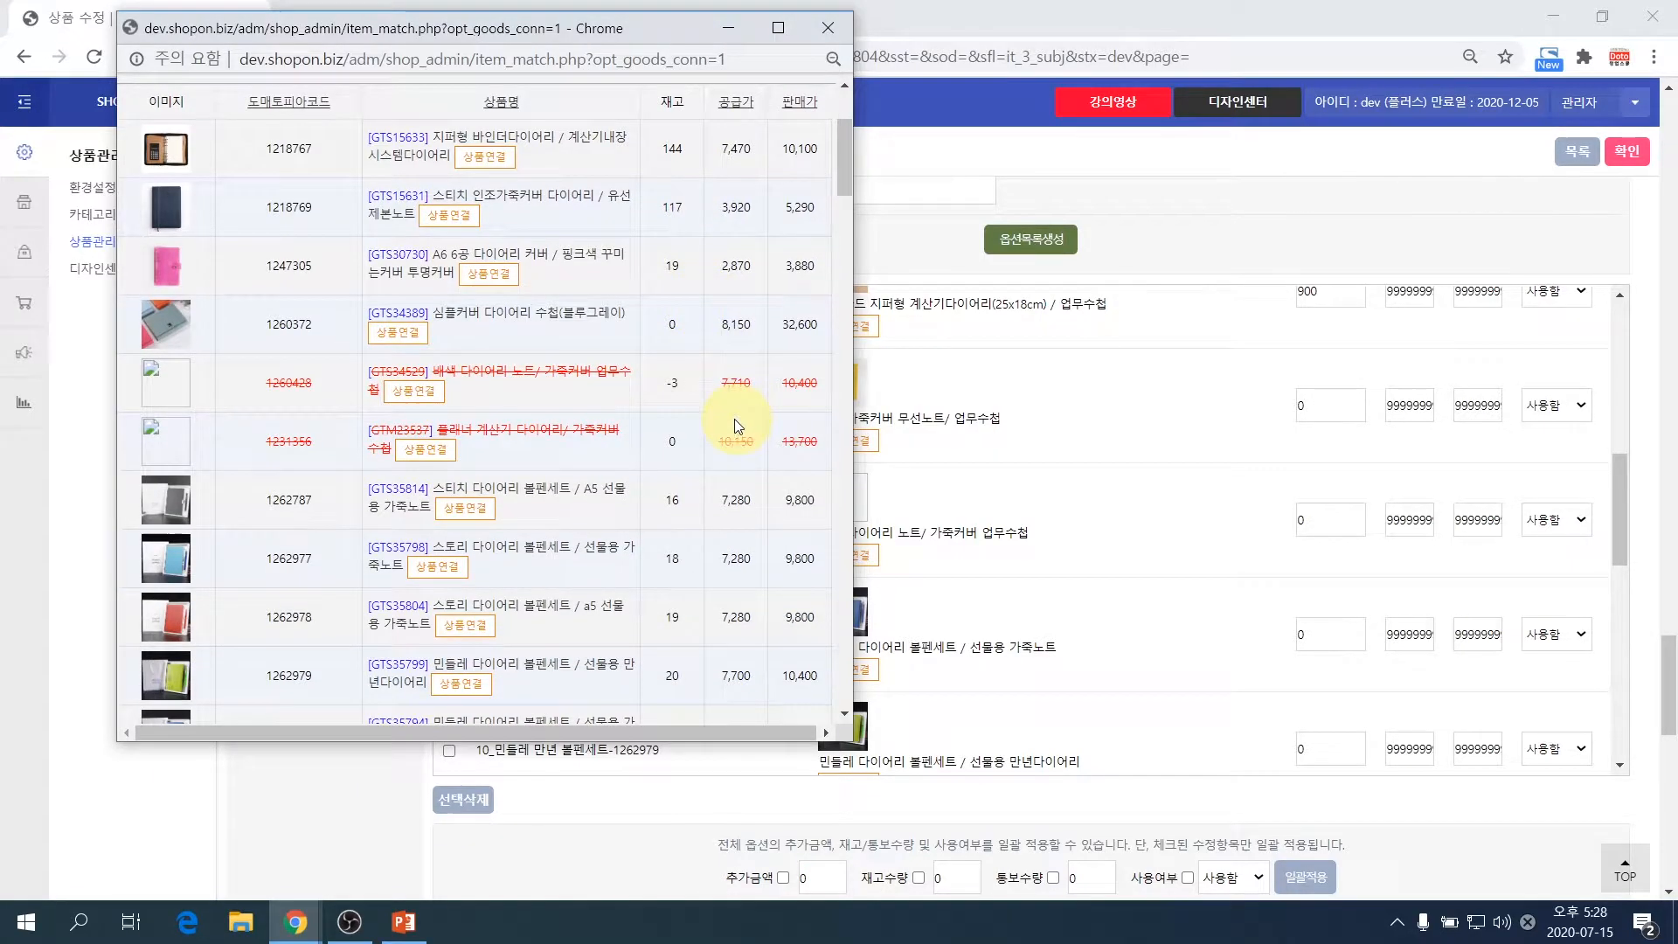
{"action": "scroll", "coordinate": [734, 426], "scroll_direction": "down", "scroll_amount": 1}
{"action": "scroll", "coordinate": [735, 426], "scroll_direction": "down", "scroll_amount": 1}
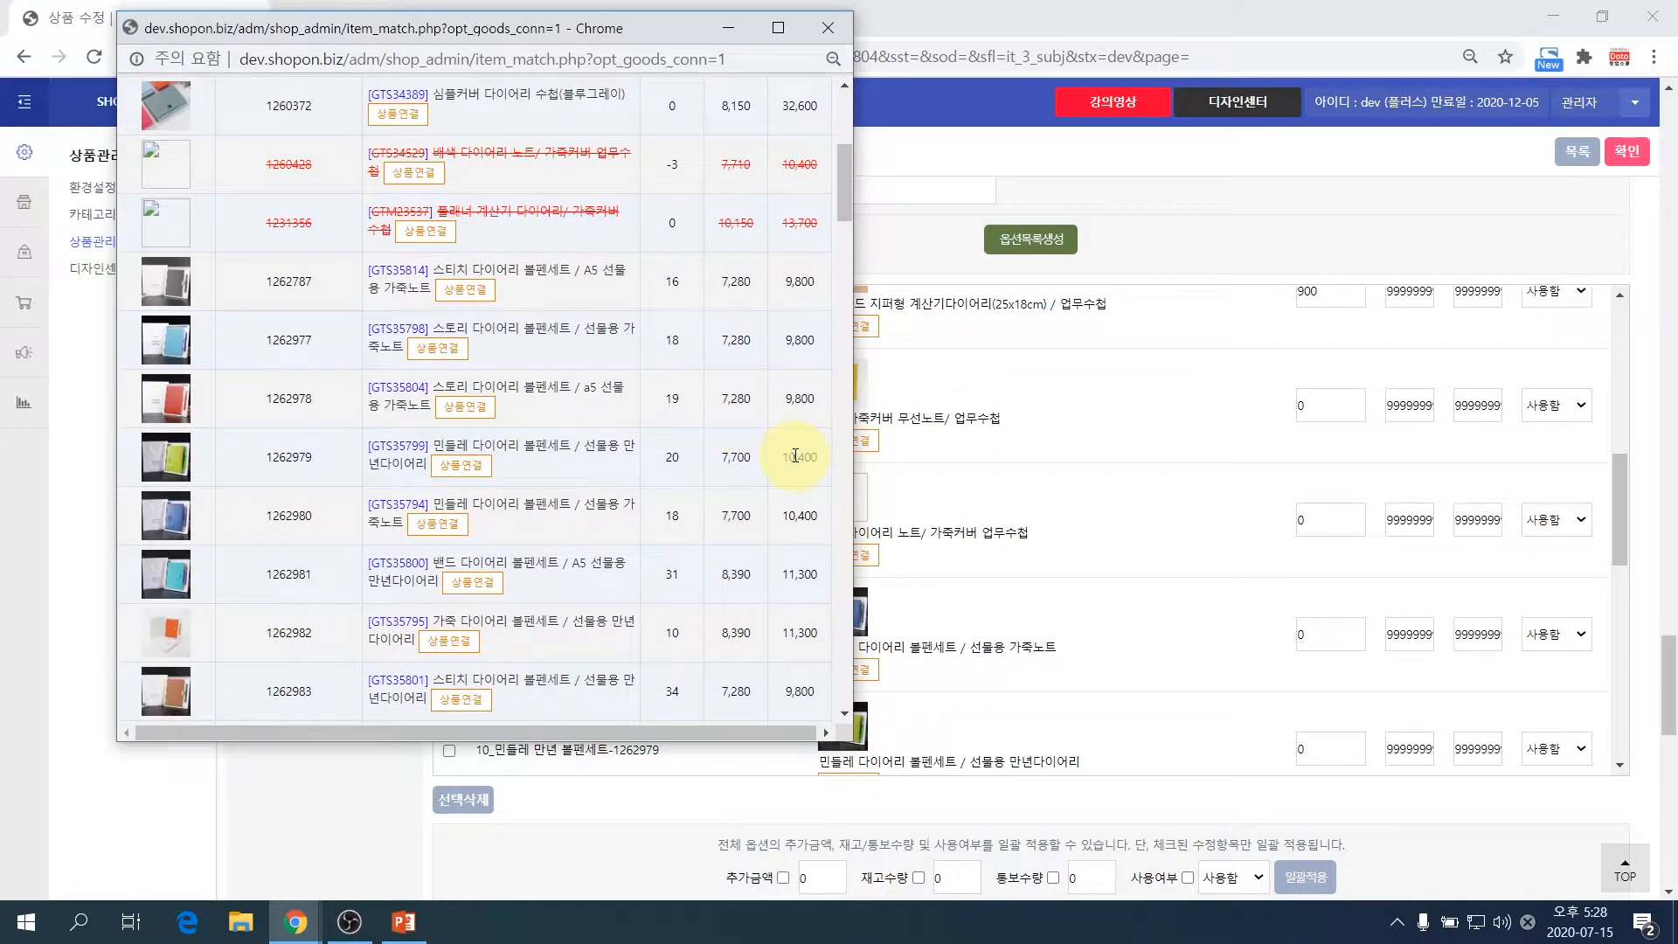
{"action": "left_click", "coordinate": [282, 456]}
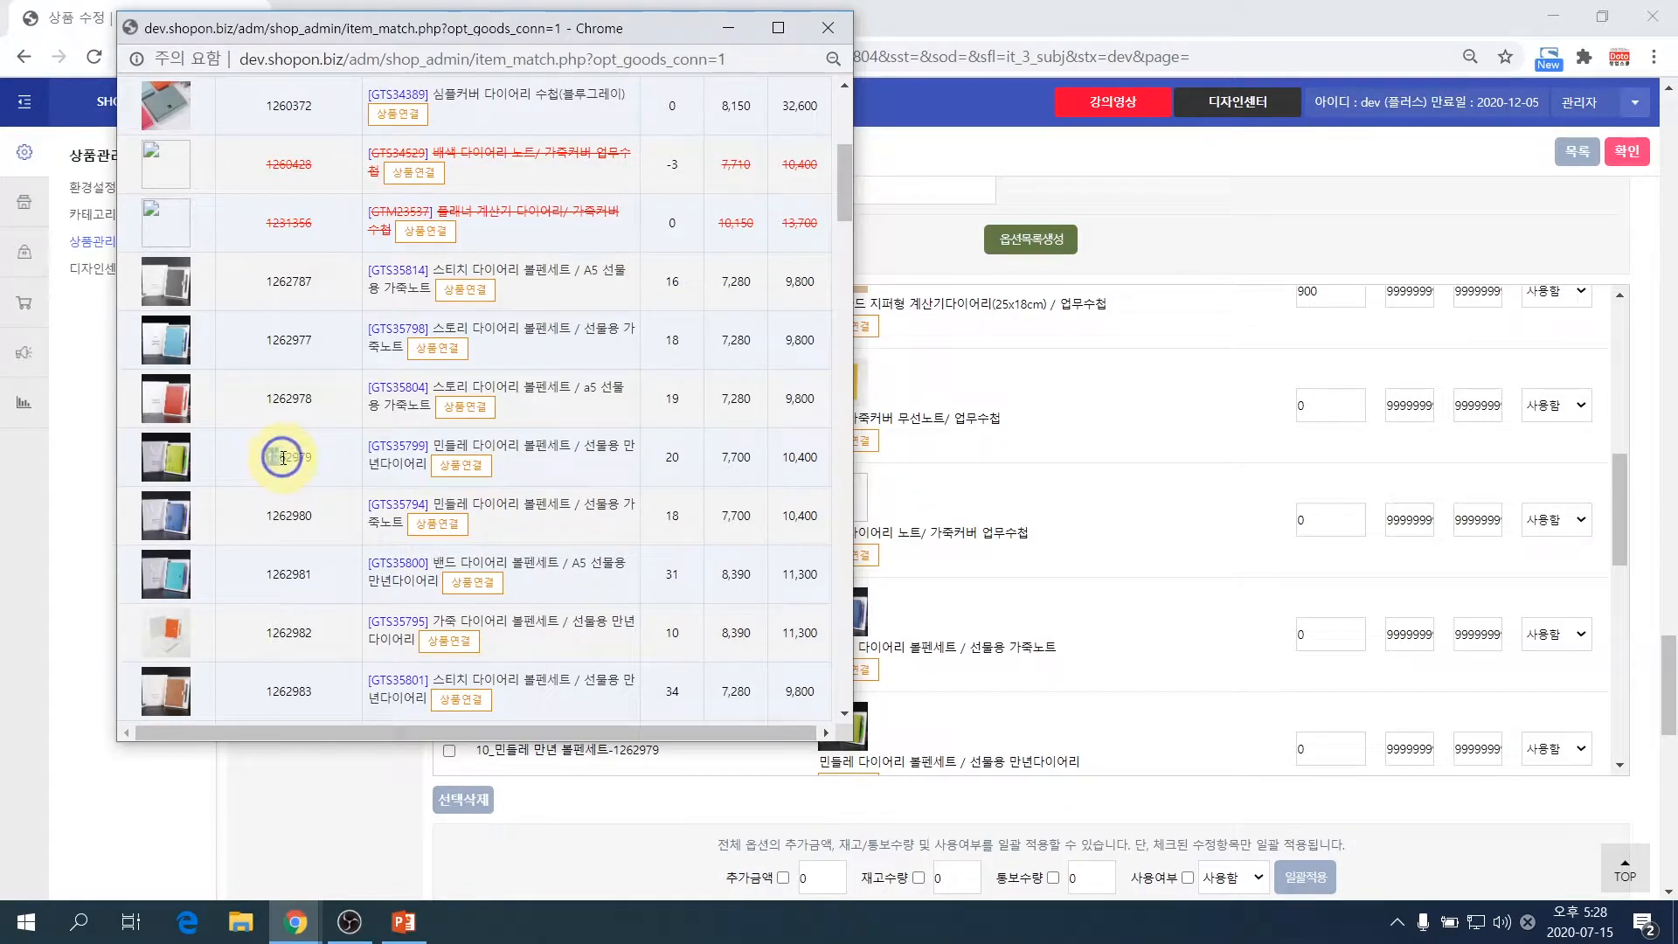
{"action": "left_click_drag", "start_coordinate": [283, 456], "coordinate": [185, 472]}
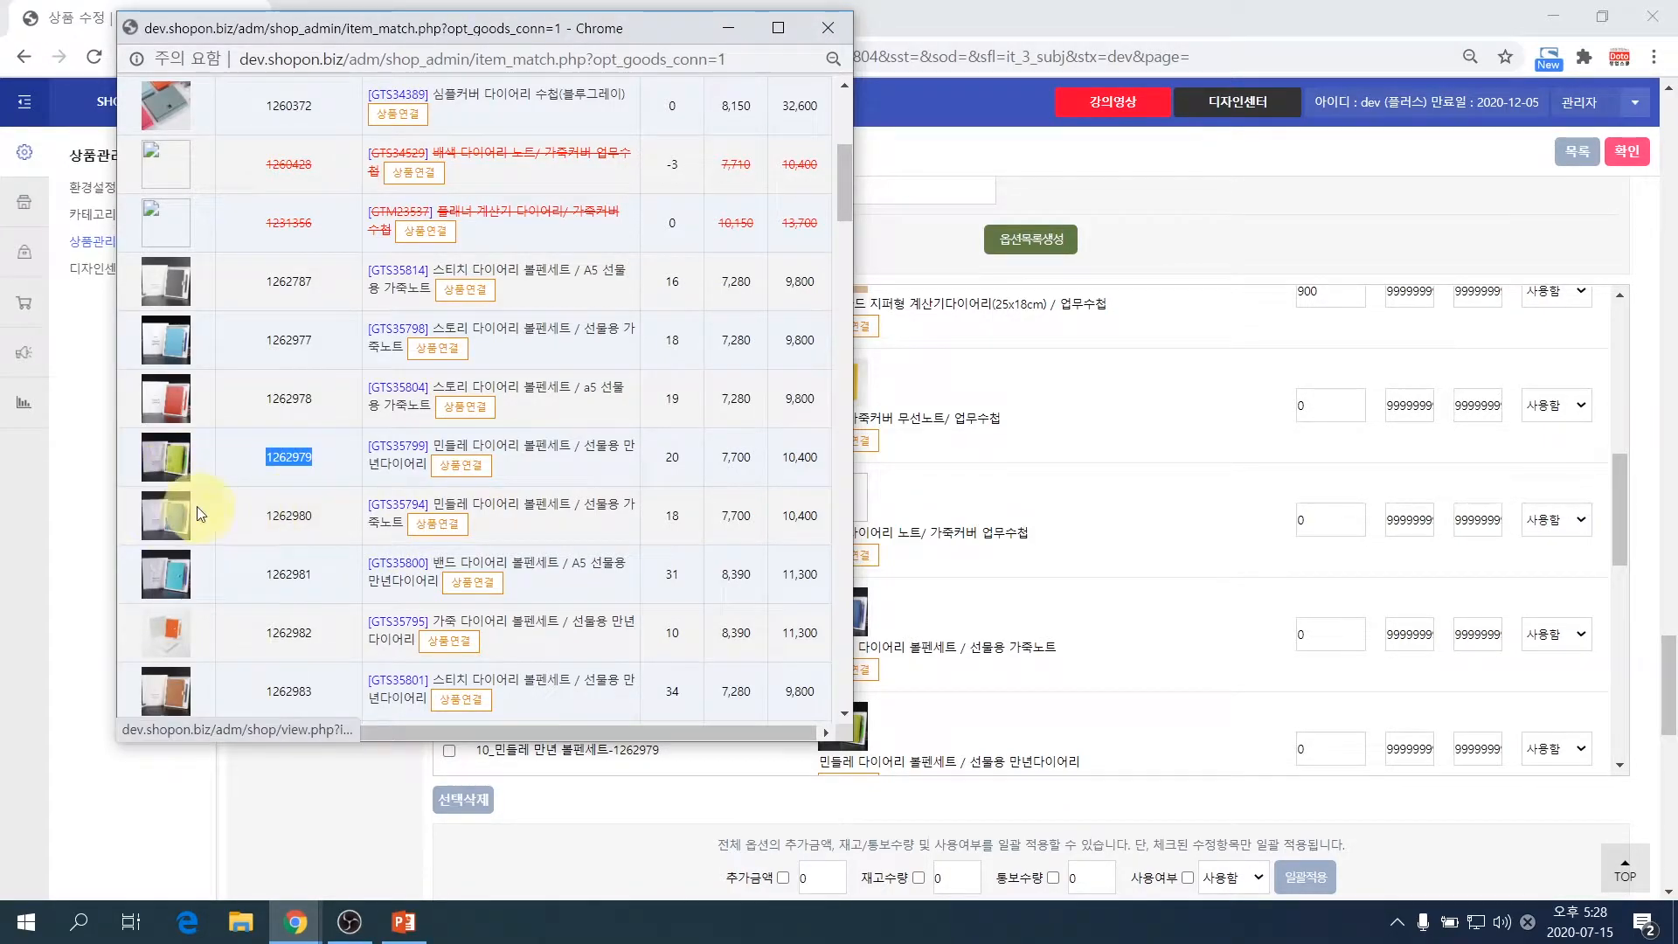
- Examine the remaining 다이어리 results for in-stock replacements at a similar price, and close the product linking window
{"action": "scroll", "coordinate": [300, 501], "scroll_direction": "down", "scroll_amount": 4}
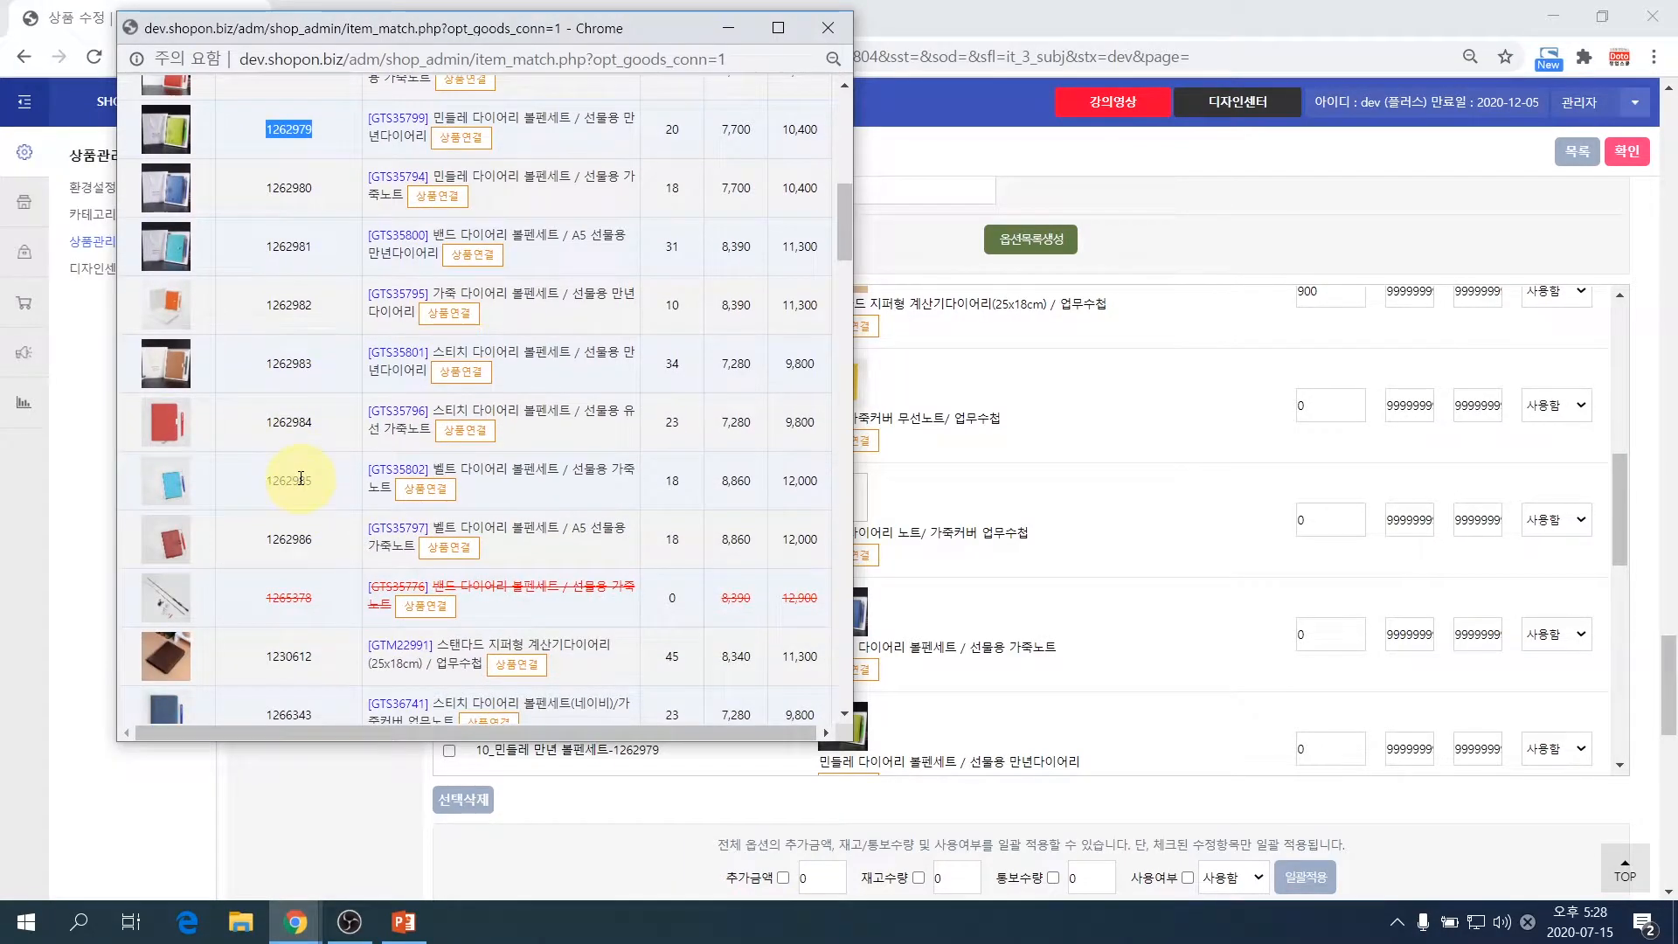
{"action": "scroll", "coordinate": [301, 478], "scroll_direction": "down", "scroll_amount": 7}
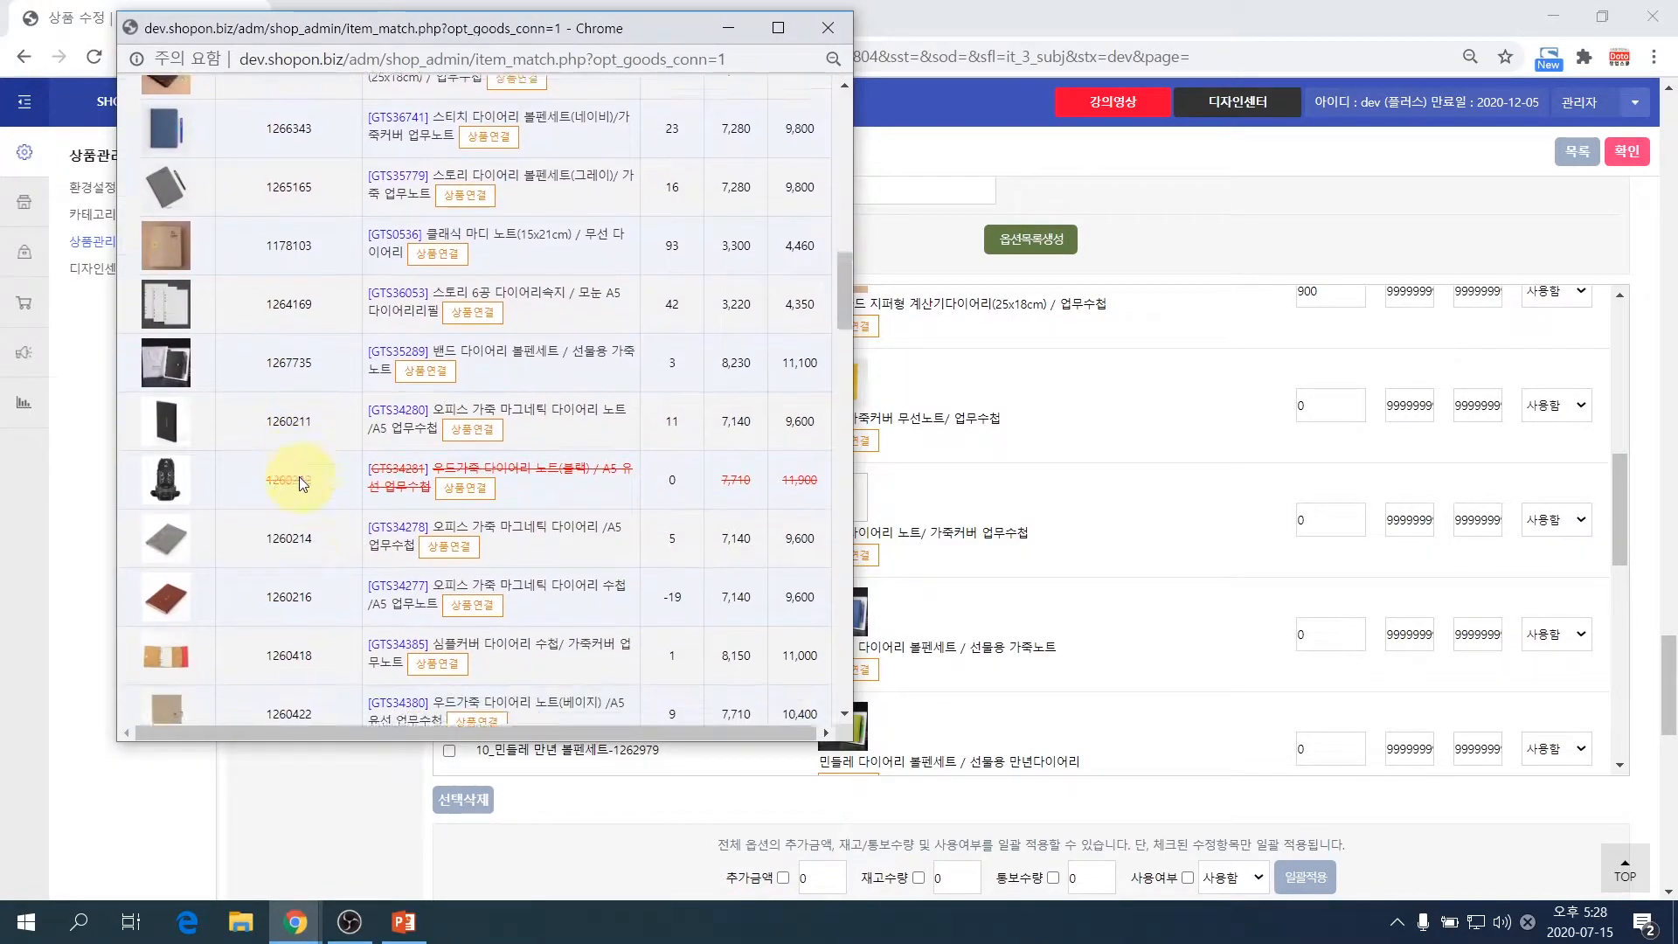
{"action": "scroll", "coordinate": [299, 479], "scroll_direction": "down", "scroll_amount": 2}
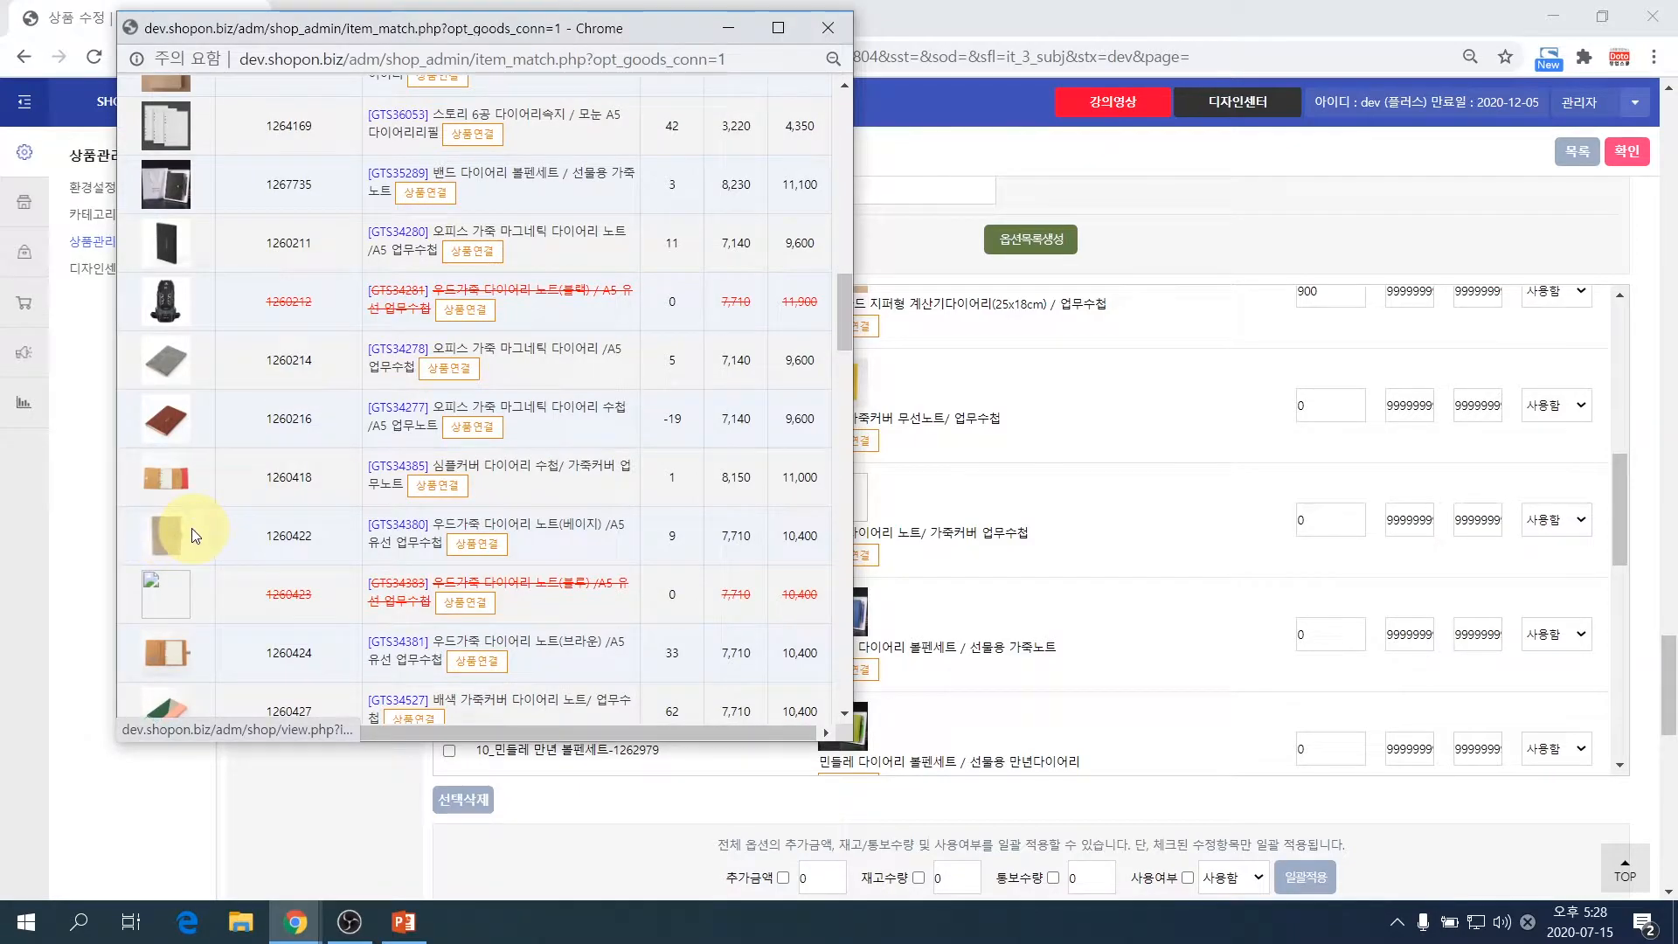
{"action": "scroll", "coordinate": [306, 497], "scroll_direction": "down", "scroll_amount": 1}
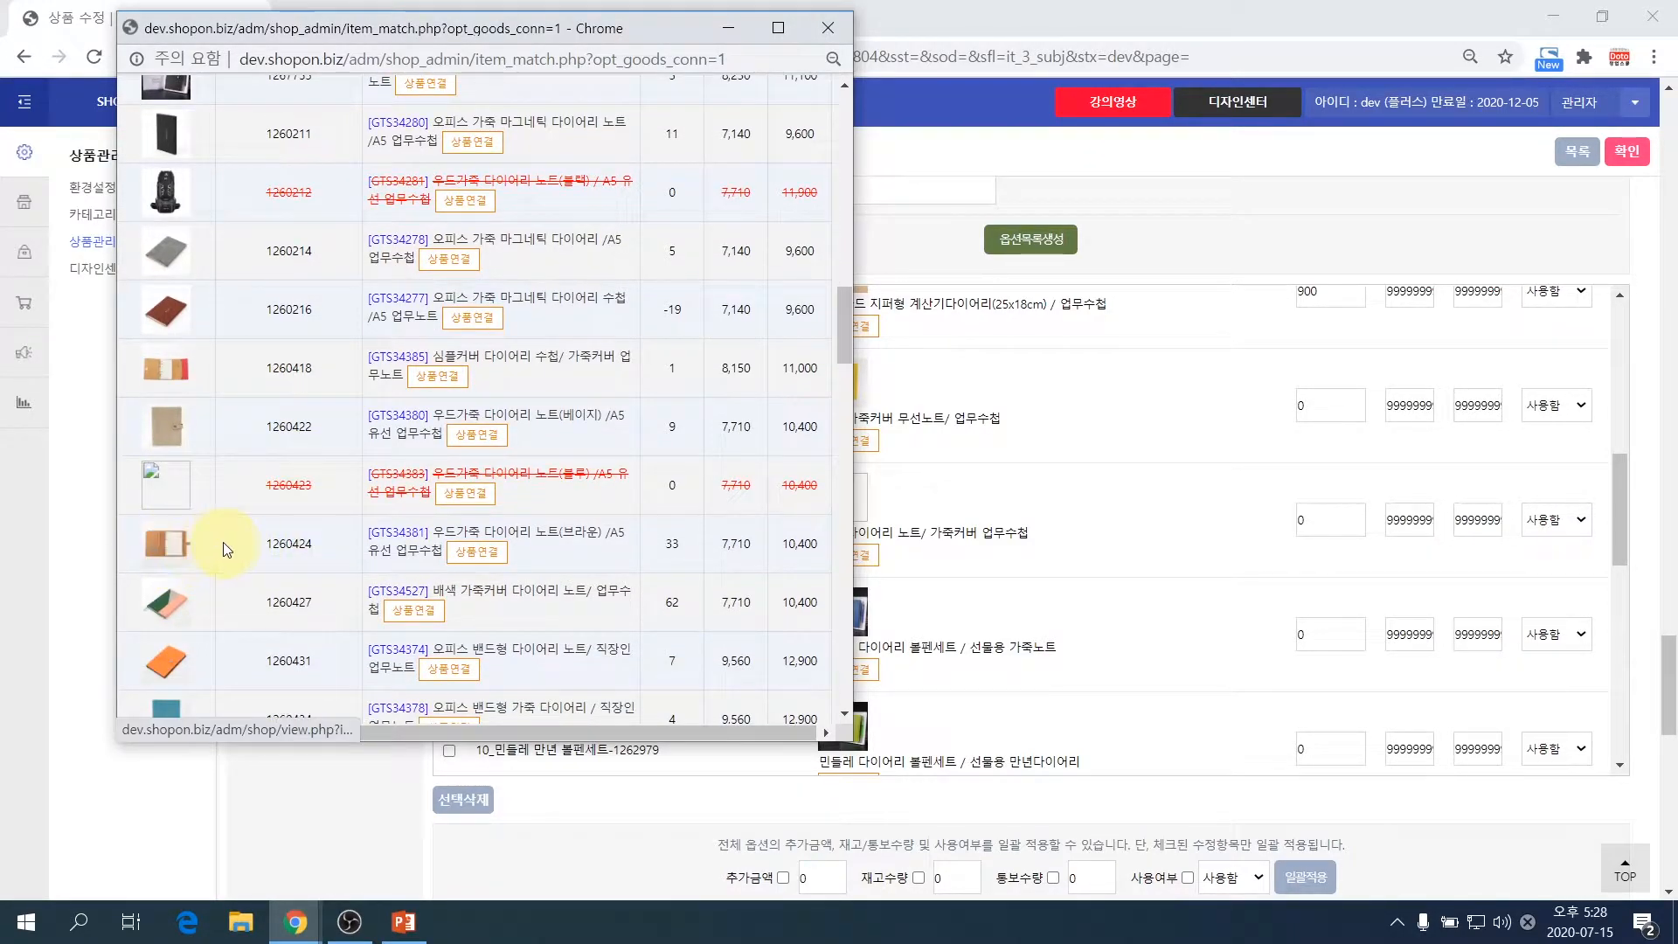
{"action": "scroll", "coordinate": [274, 543], "scroll_direction": "down", "scroll_amount": 2}
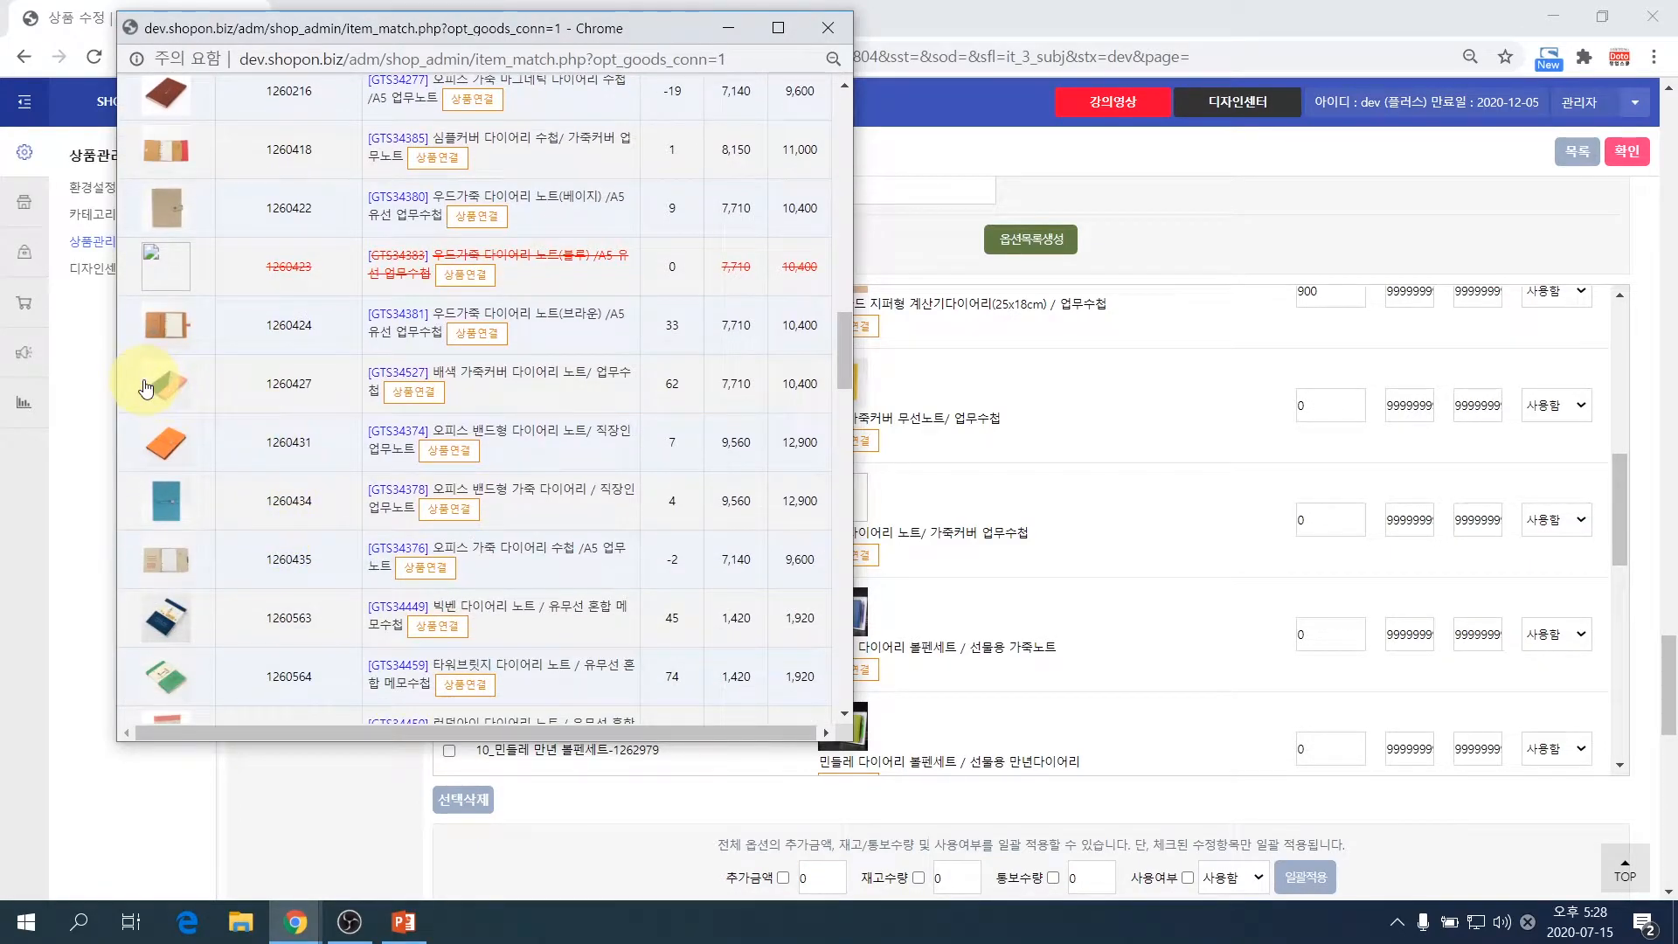
{"action": "scroll", "coordinate": [316, 393], "scroll_direction": "down", "scroll_amount": 2}
{"action": "scroll", "coordinate": [316, 402], "scroll_direction": "down", "scroll_amount": 2}
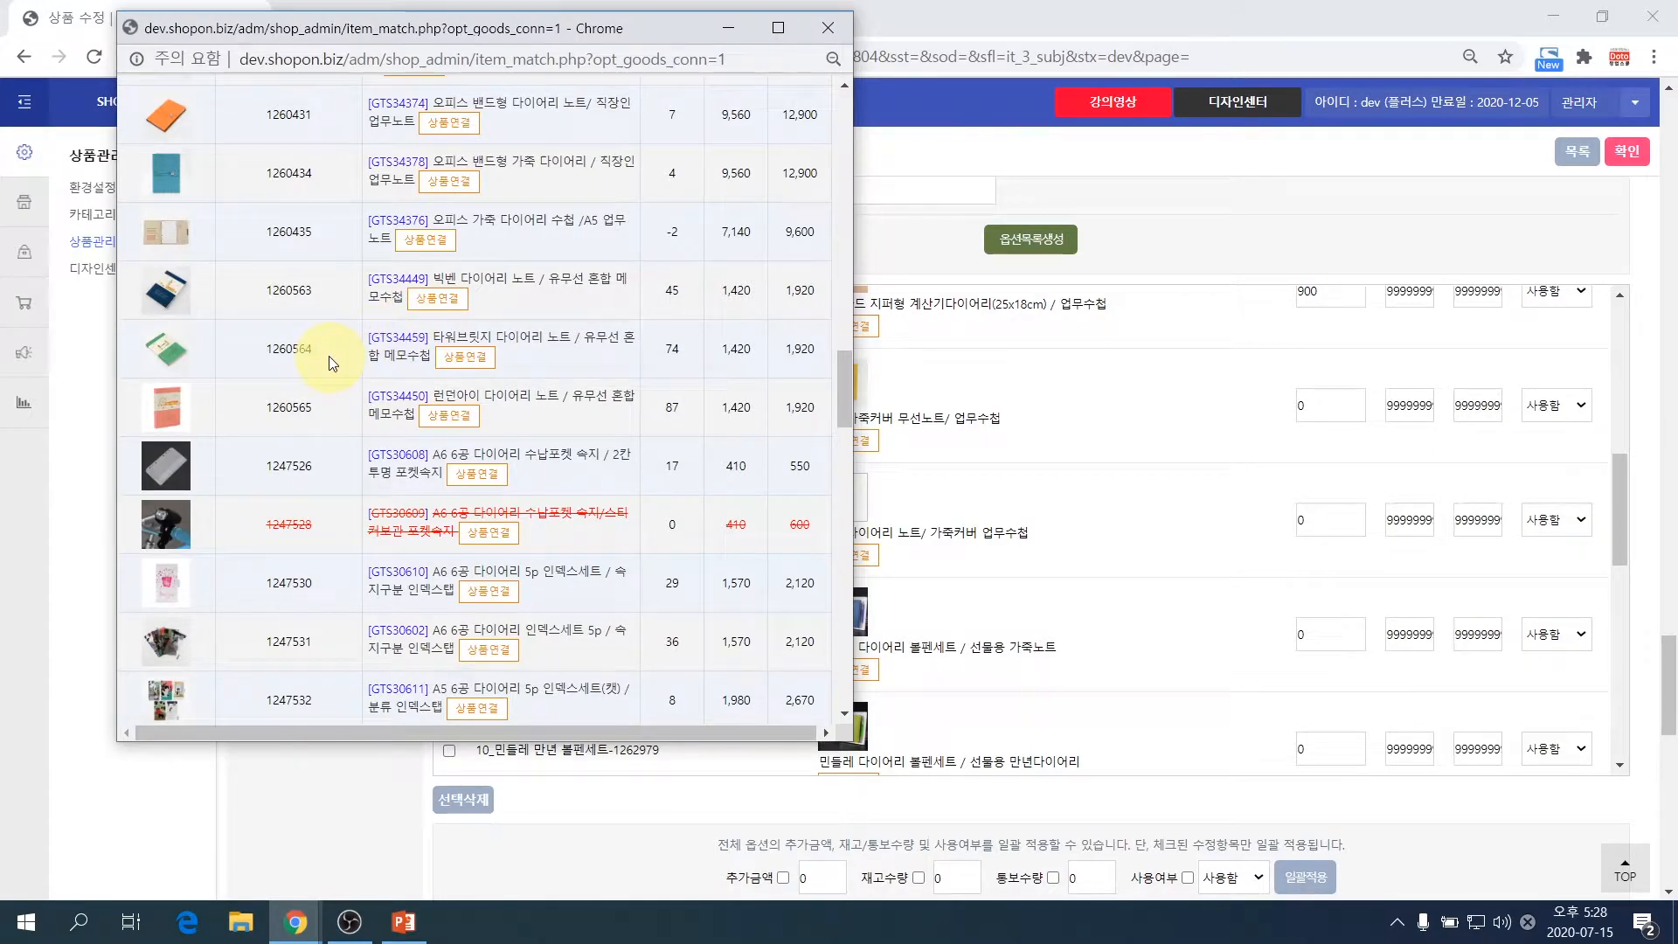
{"action": "scroll", "coordinate": [346, 374], "scroll_direction": "up", "scroll_amount": 5}
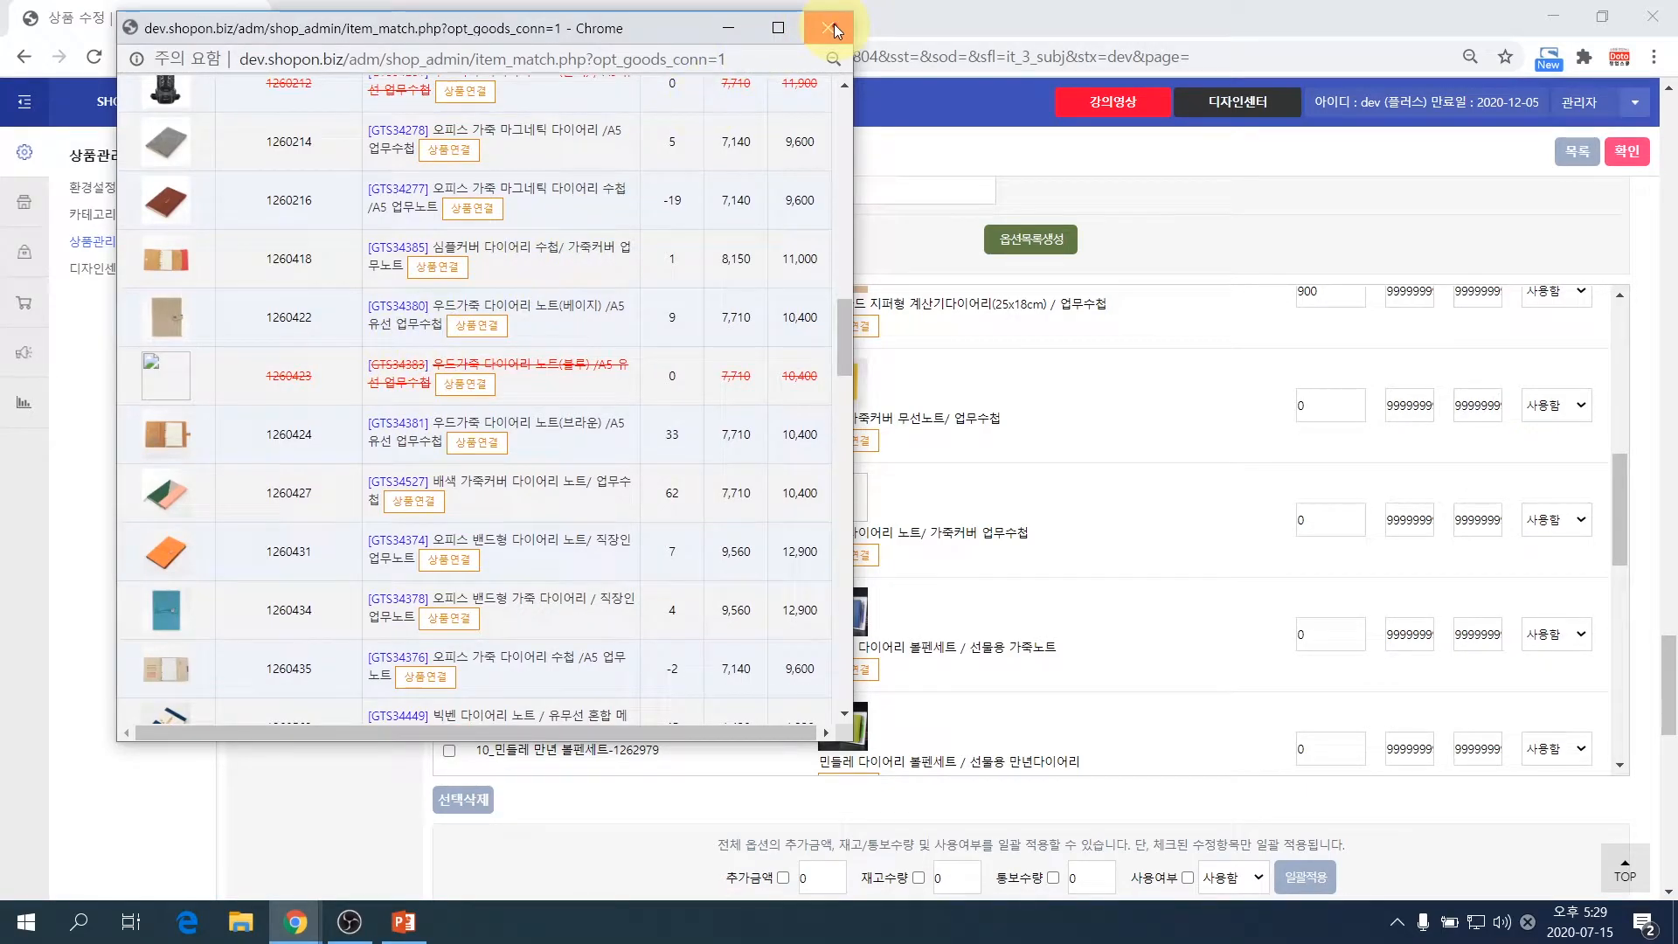
{"action": "scroll", "coordinate": [749, 195], "scroll_direction": "up", "scroll_amount": 4}
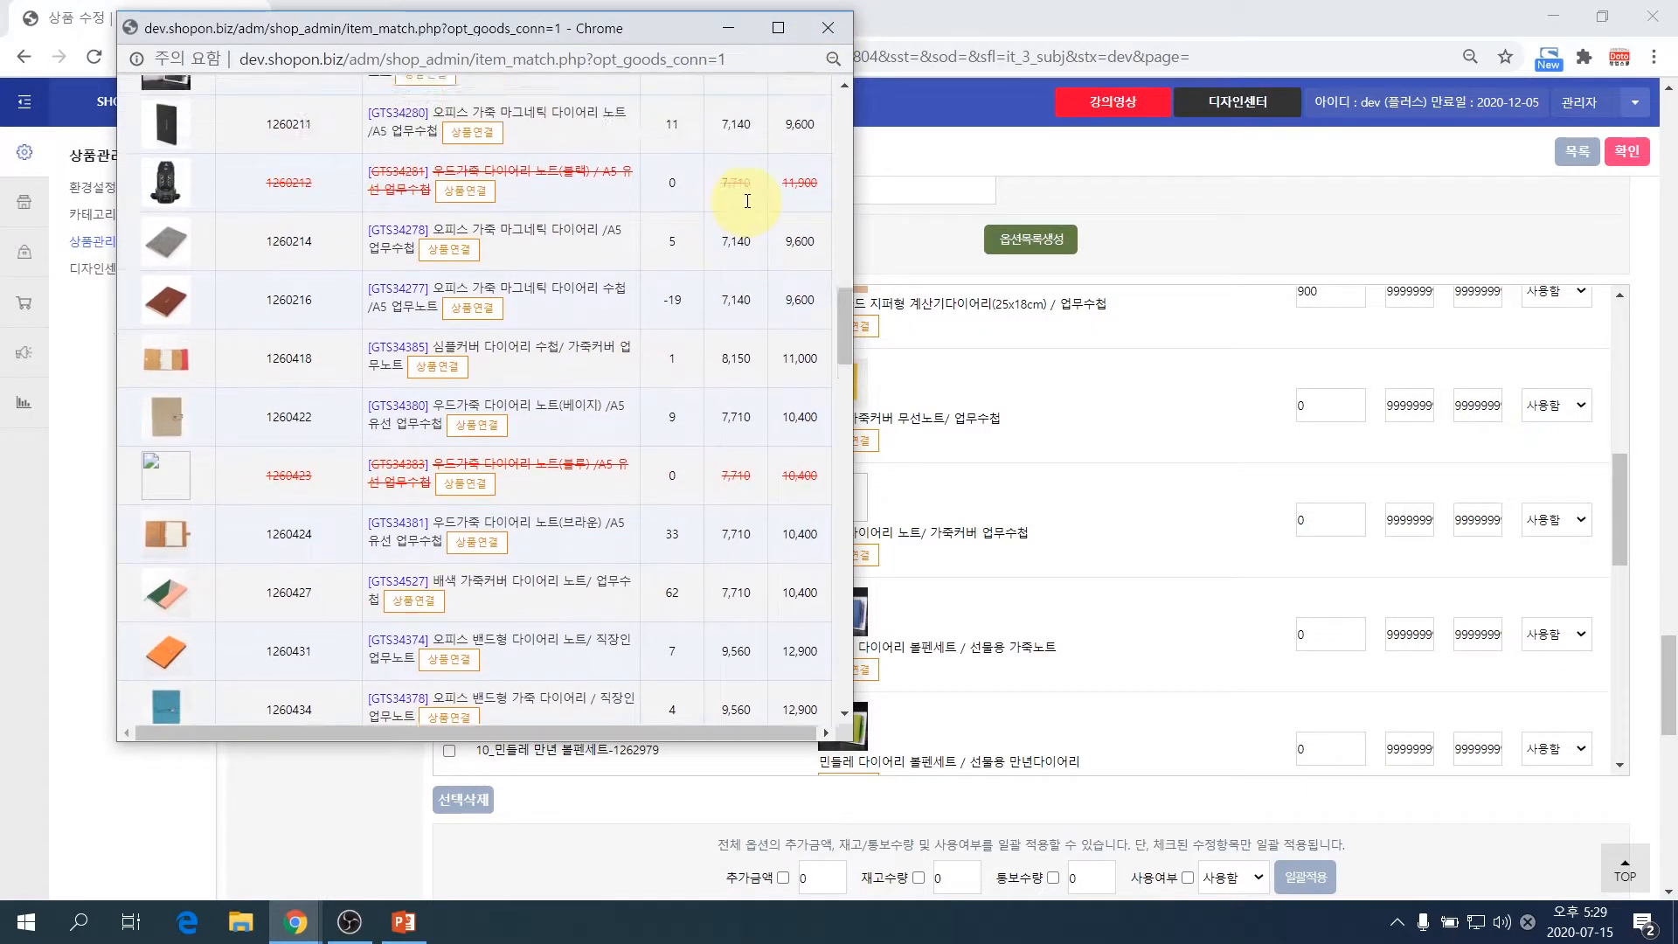
{"action": "scroll", "coordinate": [732, 222], "scroll_direction": "up", "scroll_amount": 3}
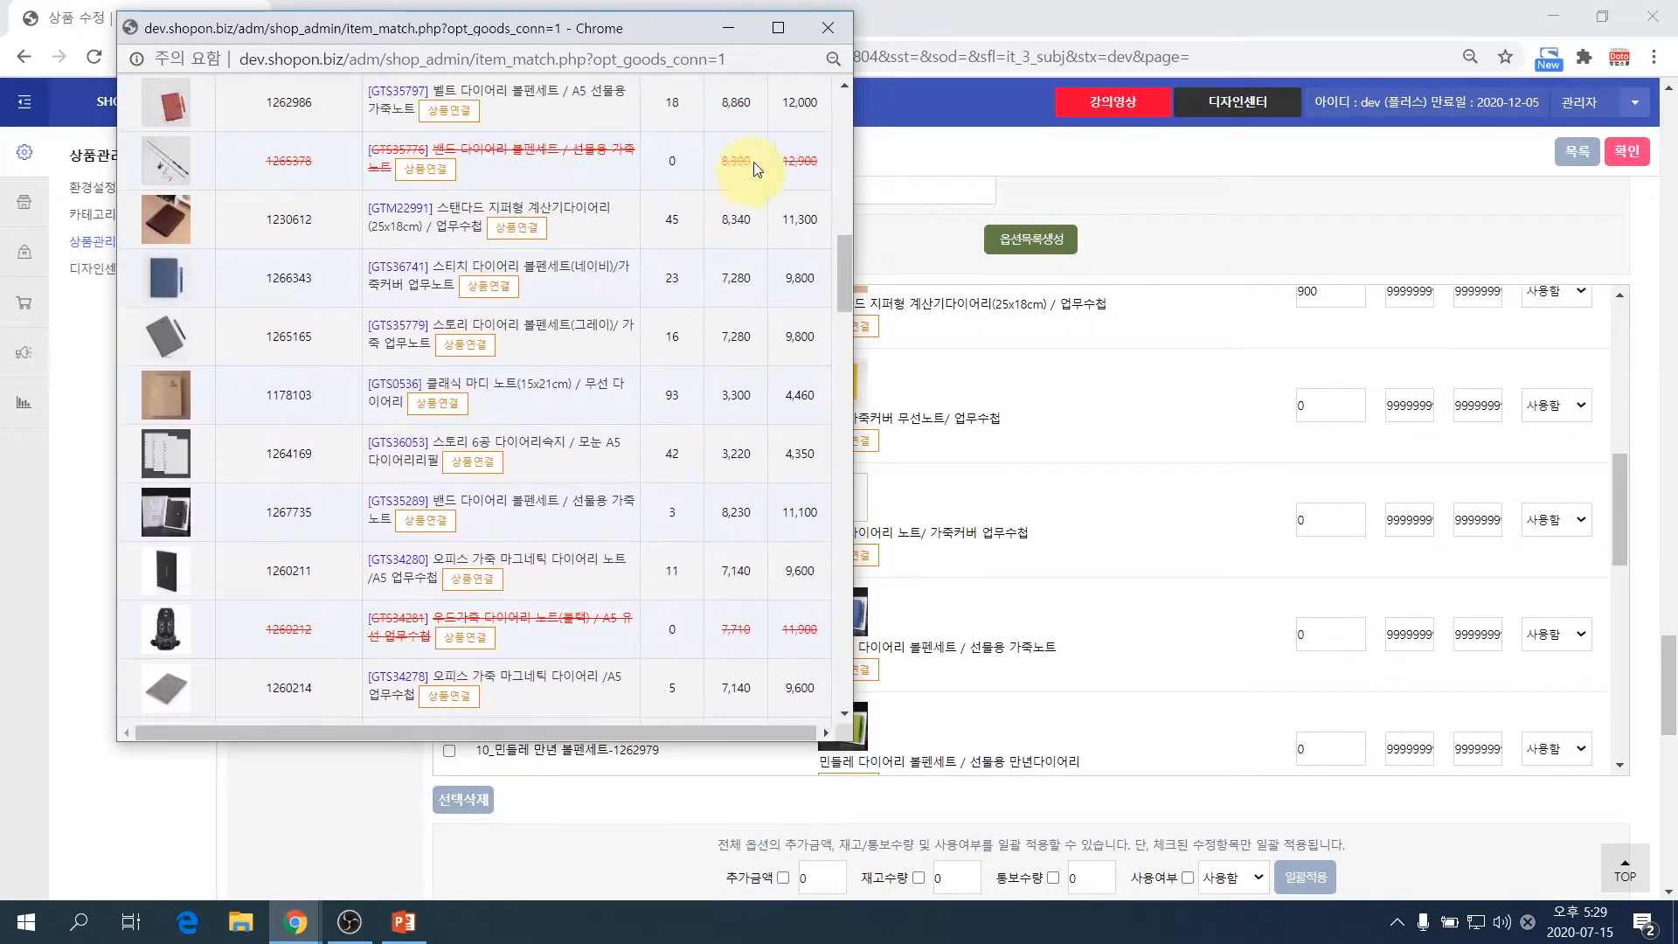
{"action": "left_click", "coordinate": [828, 37]}
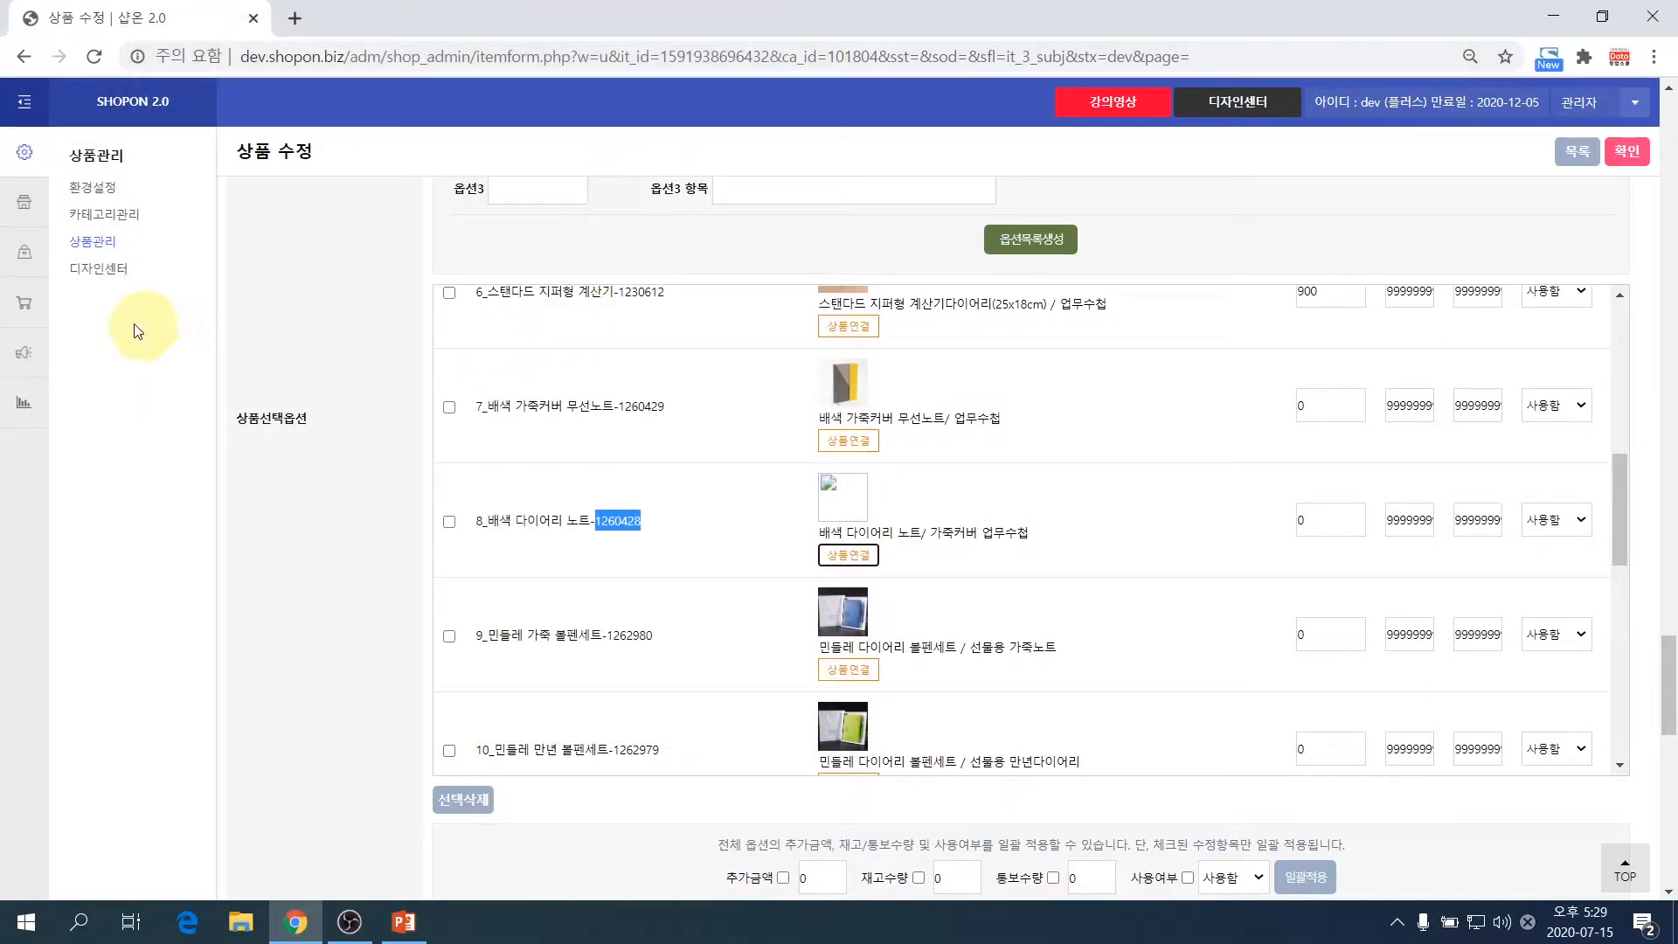
- View the collected orders in the 주문내역 order list and return to the product's edit page
{"action": "left_click", "coordinate": [28, 308]}
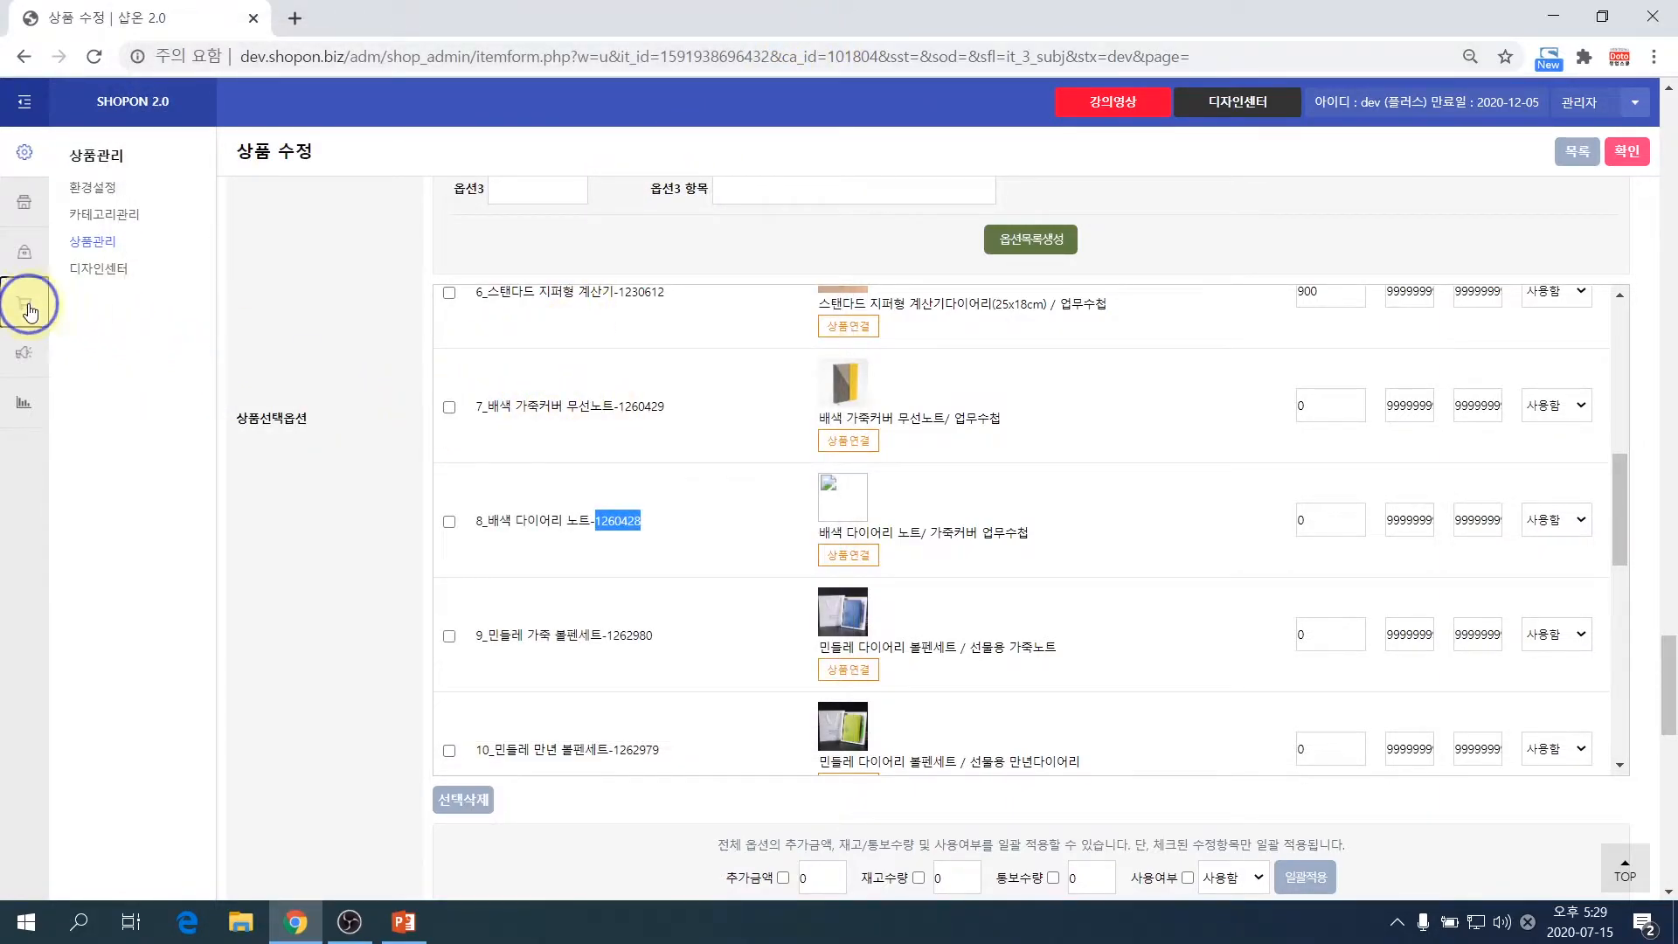
{"action": "left_click", "coordinate": [153, 208]}
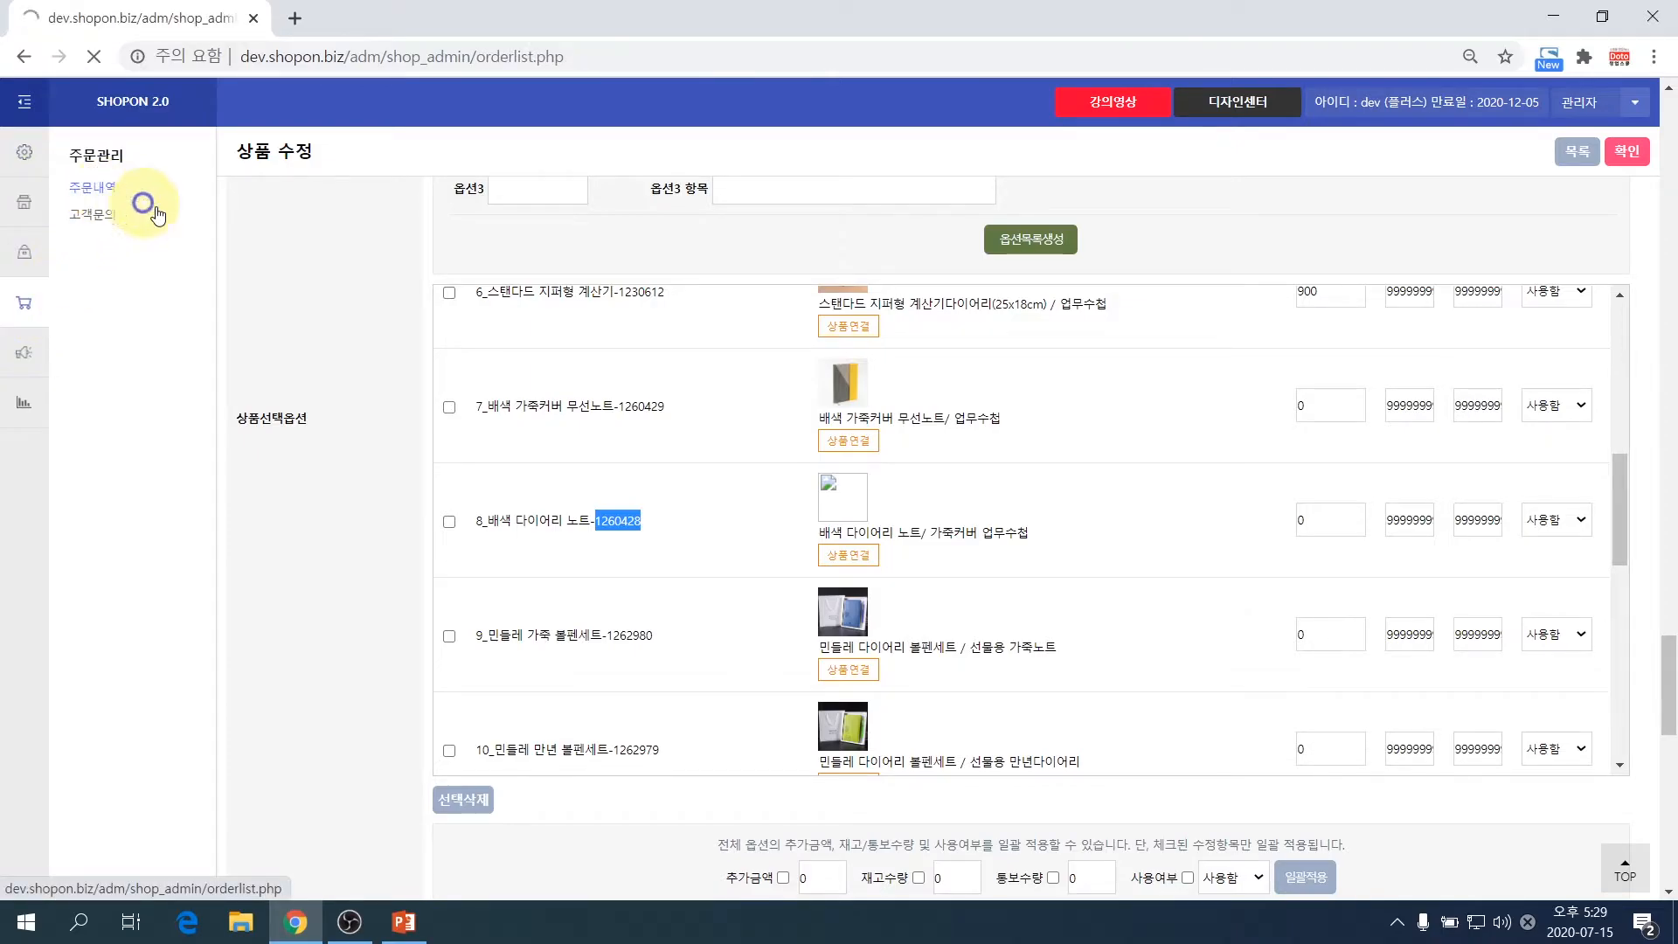
{"action": "scroll", "coordinate": [857, 528], "scroll_direction": "down", "scroll_amount": 1}
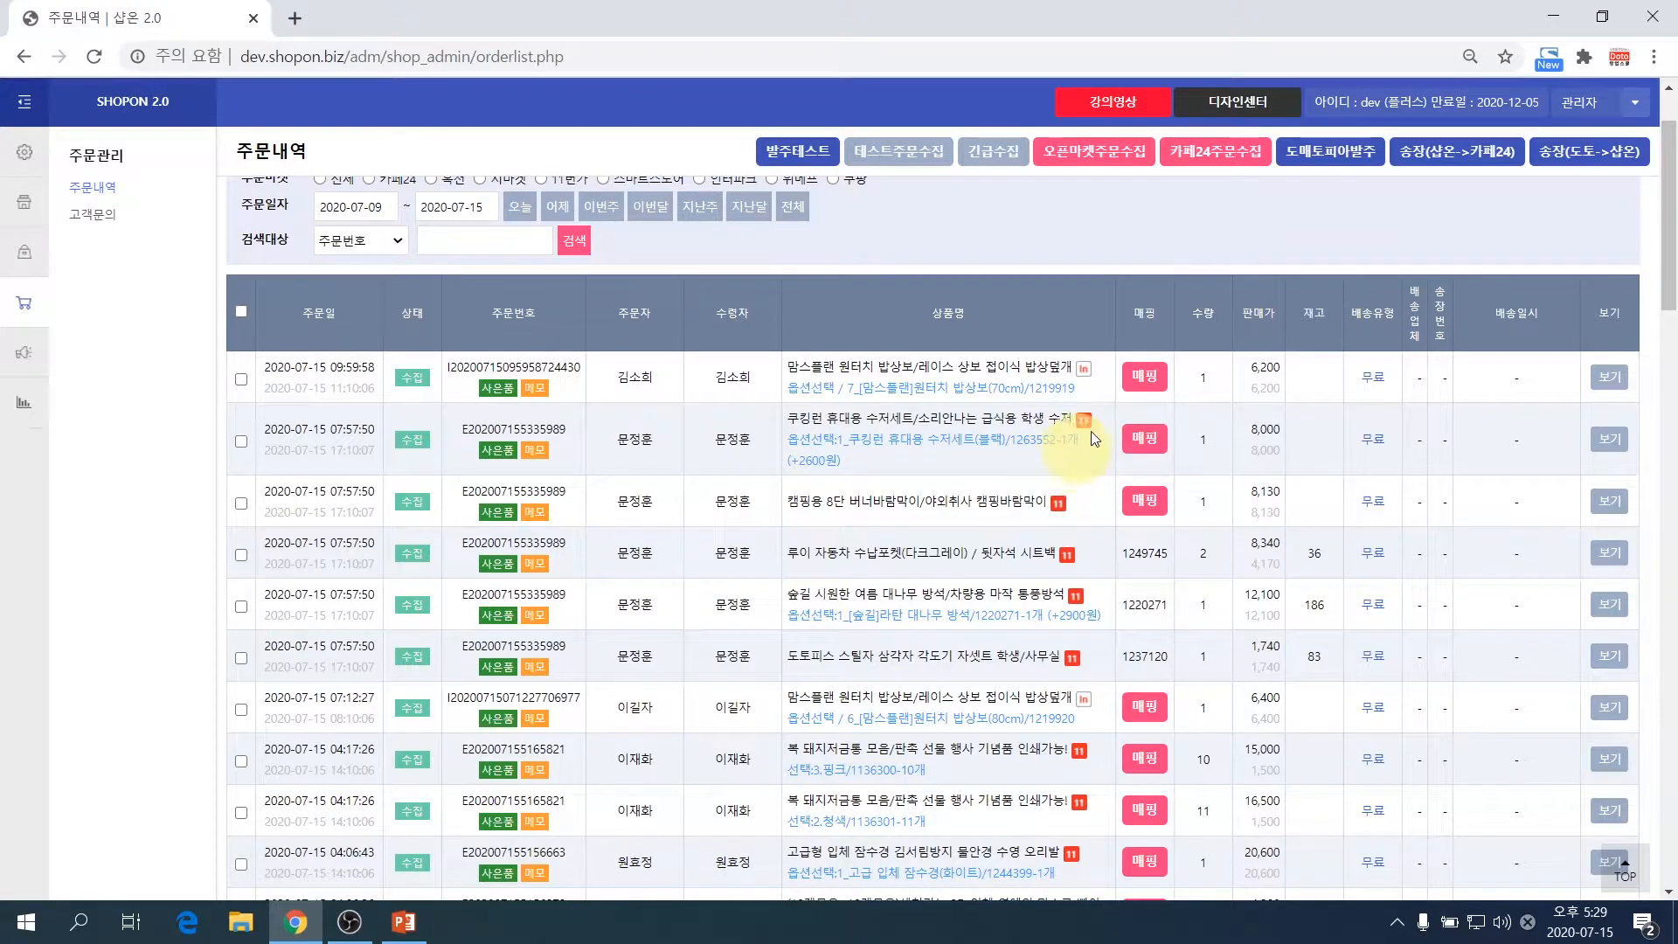
{"action": "scroll", "coordinate": [962, 463], "scroll_direction": "up", "scroll_amount": 1}
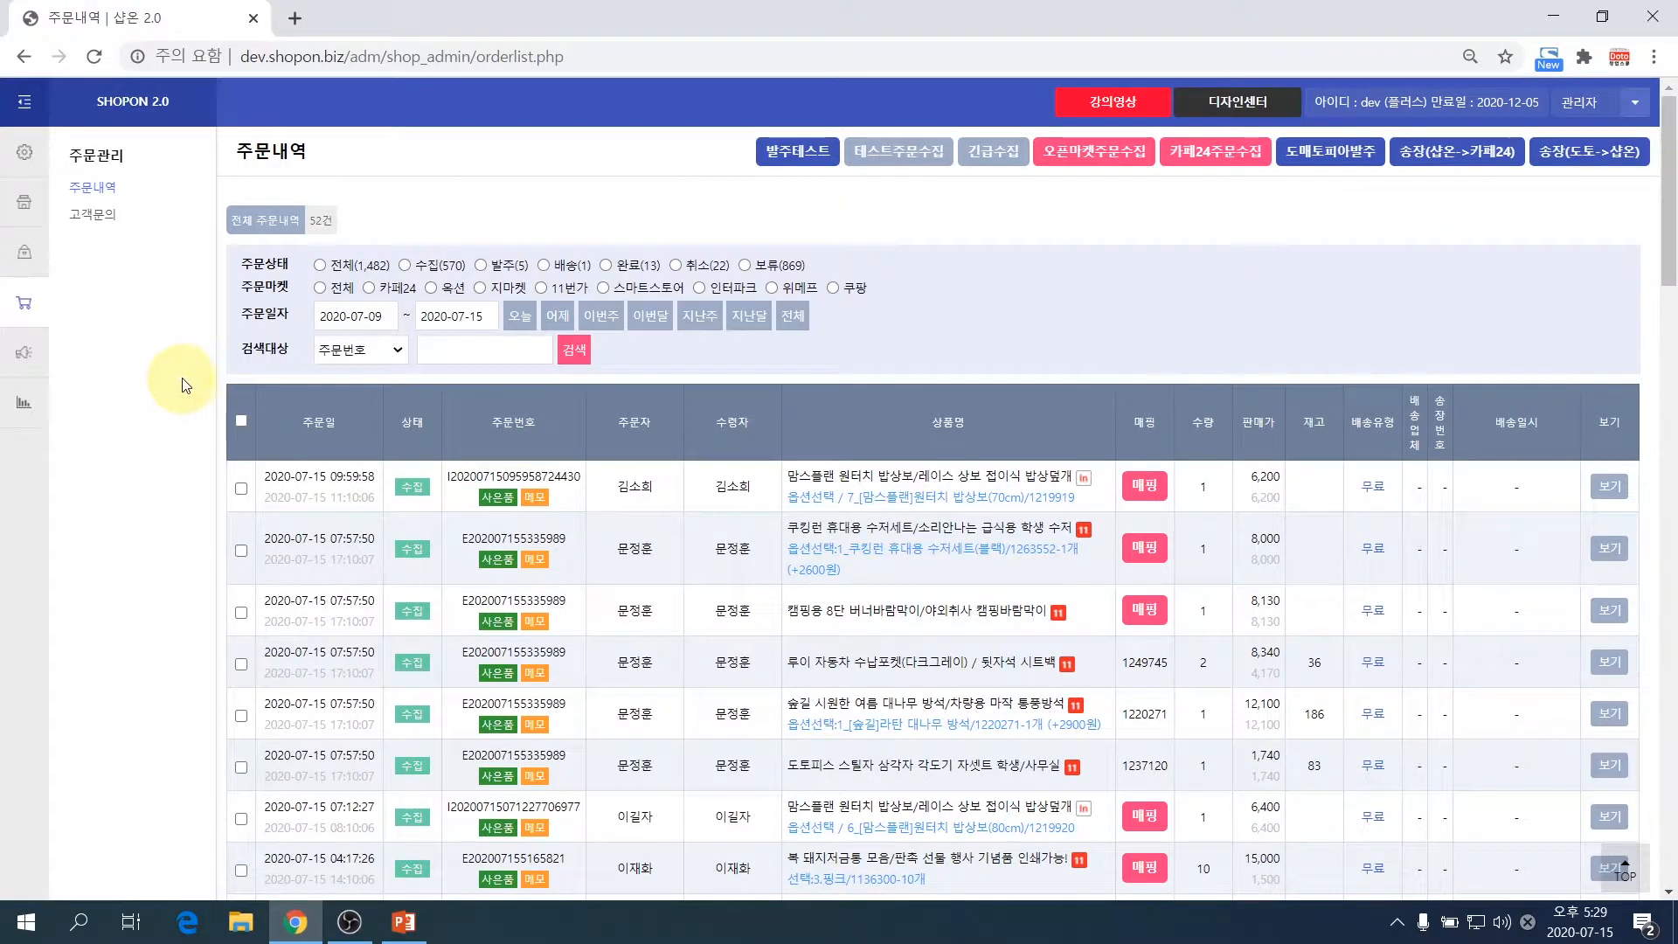
{"action": "left_click", "coordinate": [24, 57]}
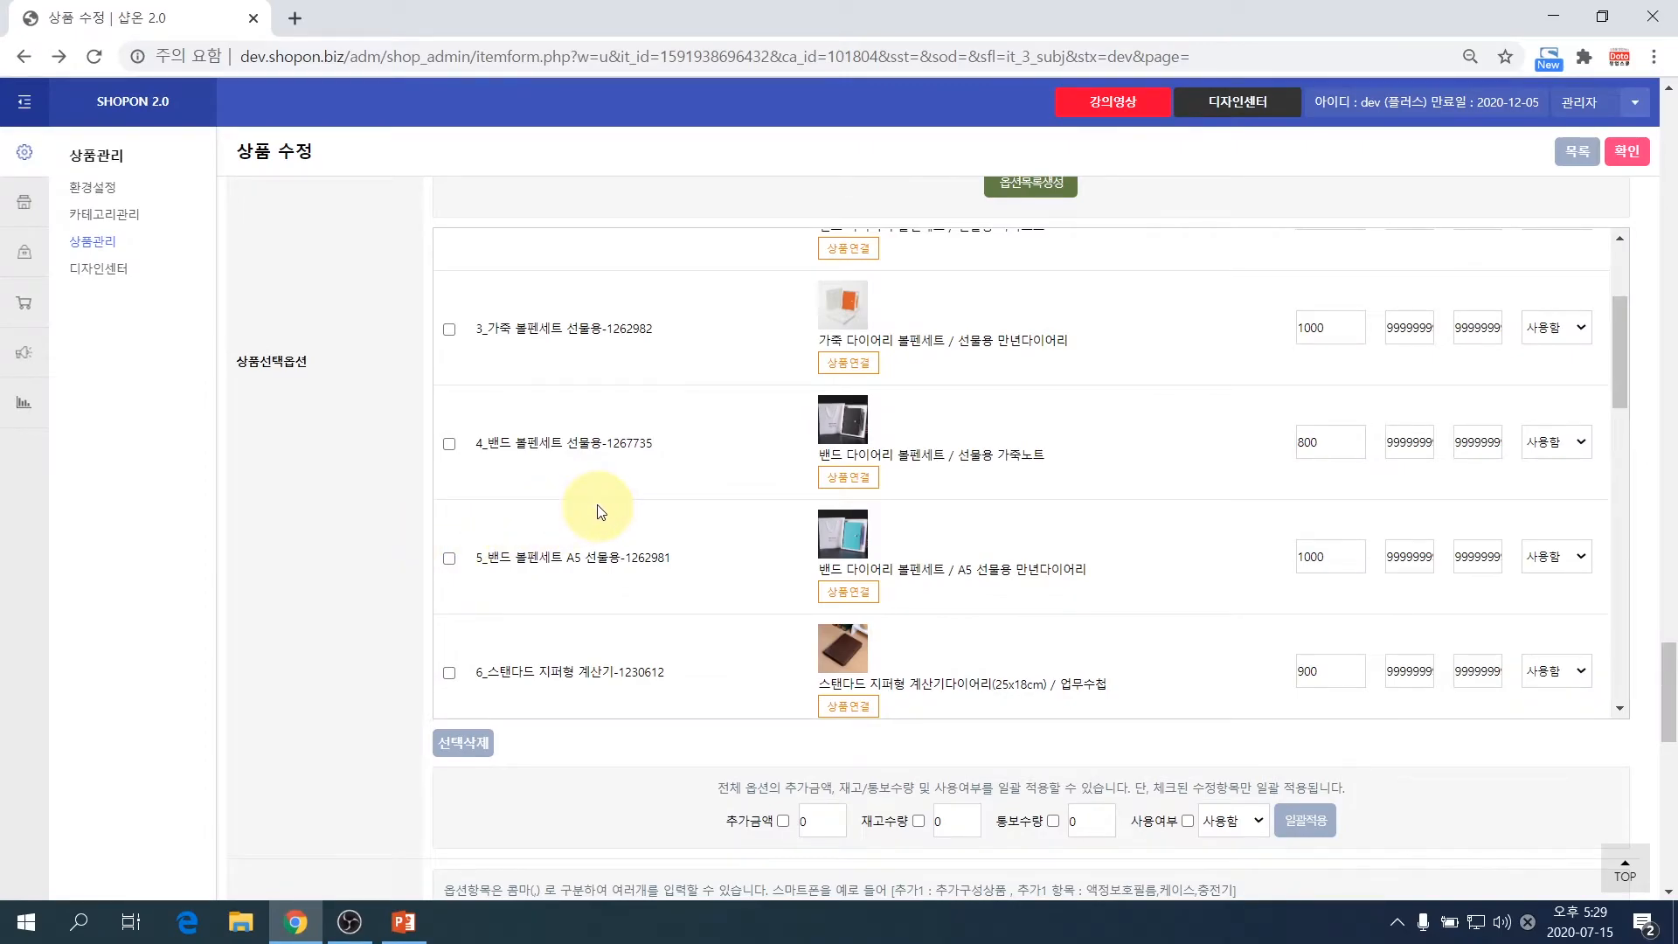
- Find option 8, 배색 다이어리 노트, in the option list and check its usage choices, 사용함 and 사용안함
{"action": "scroll", "coordinate": [644, 487], "scroll_direction": "down", "scroll_amount": 4}
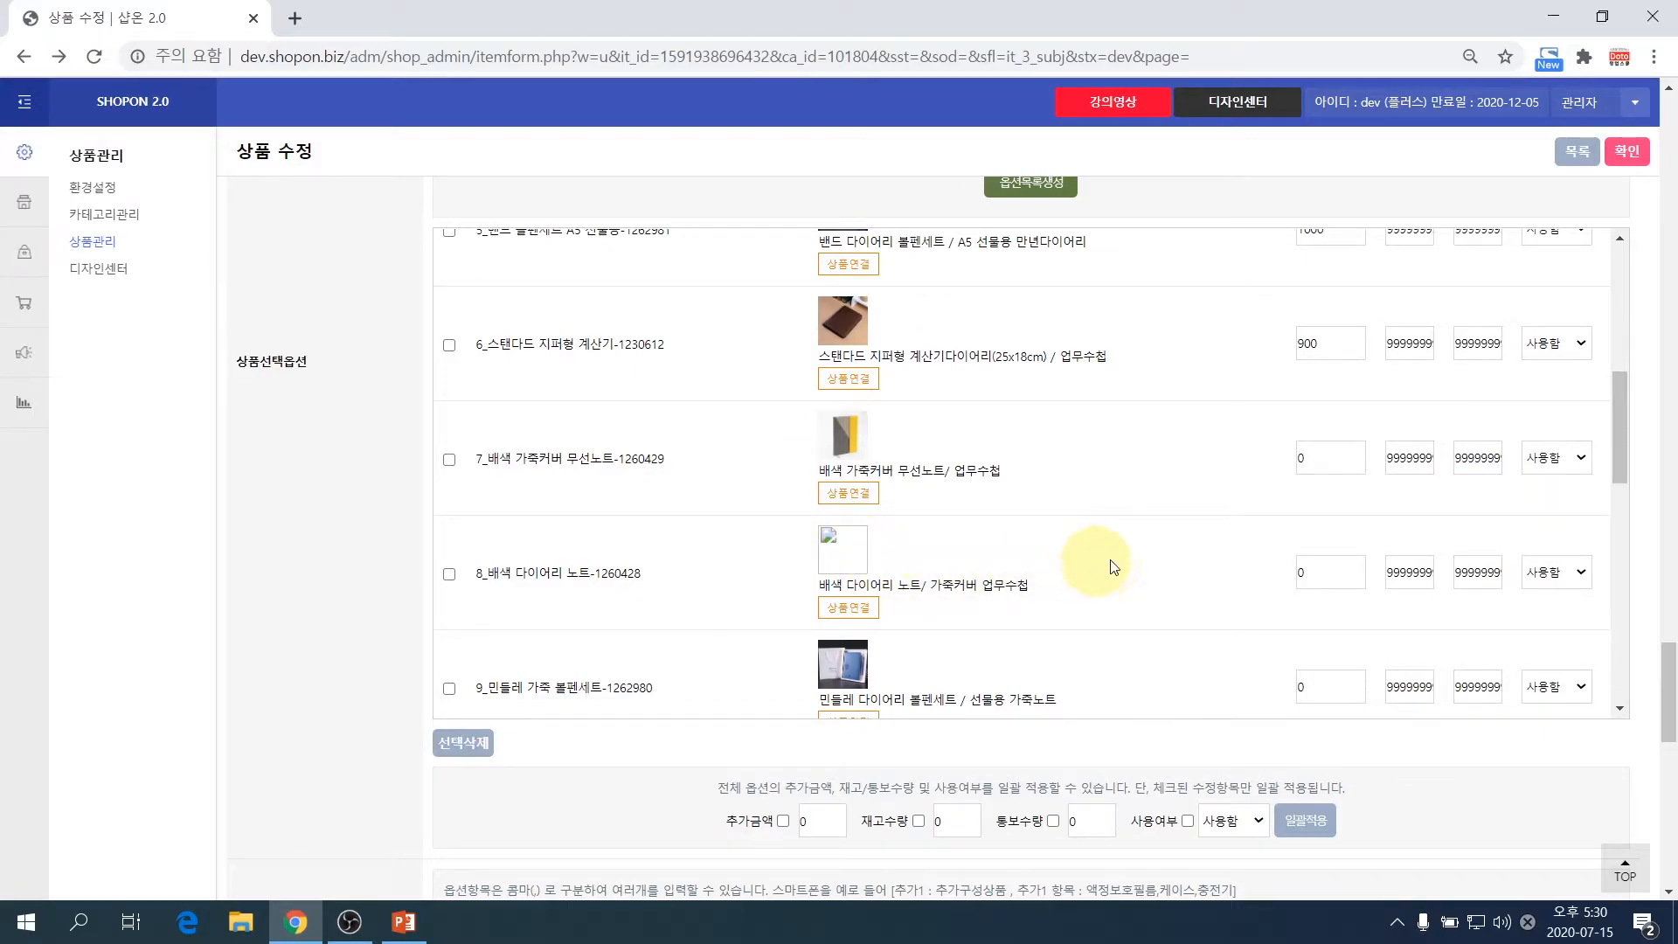
{"action": "left_click", "coordinate": [1554, 576]}
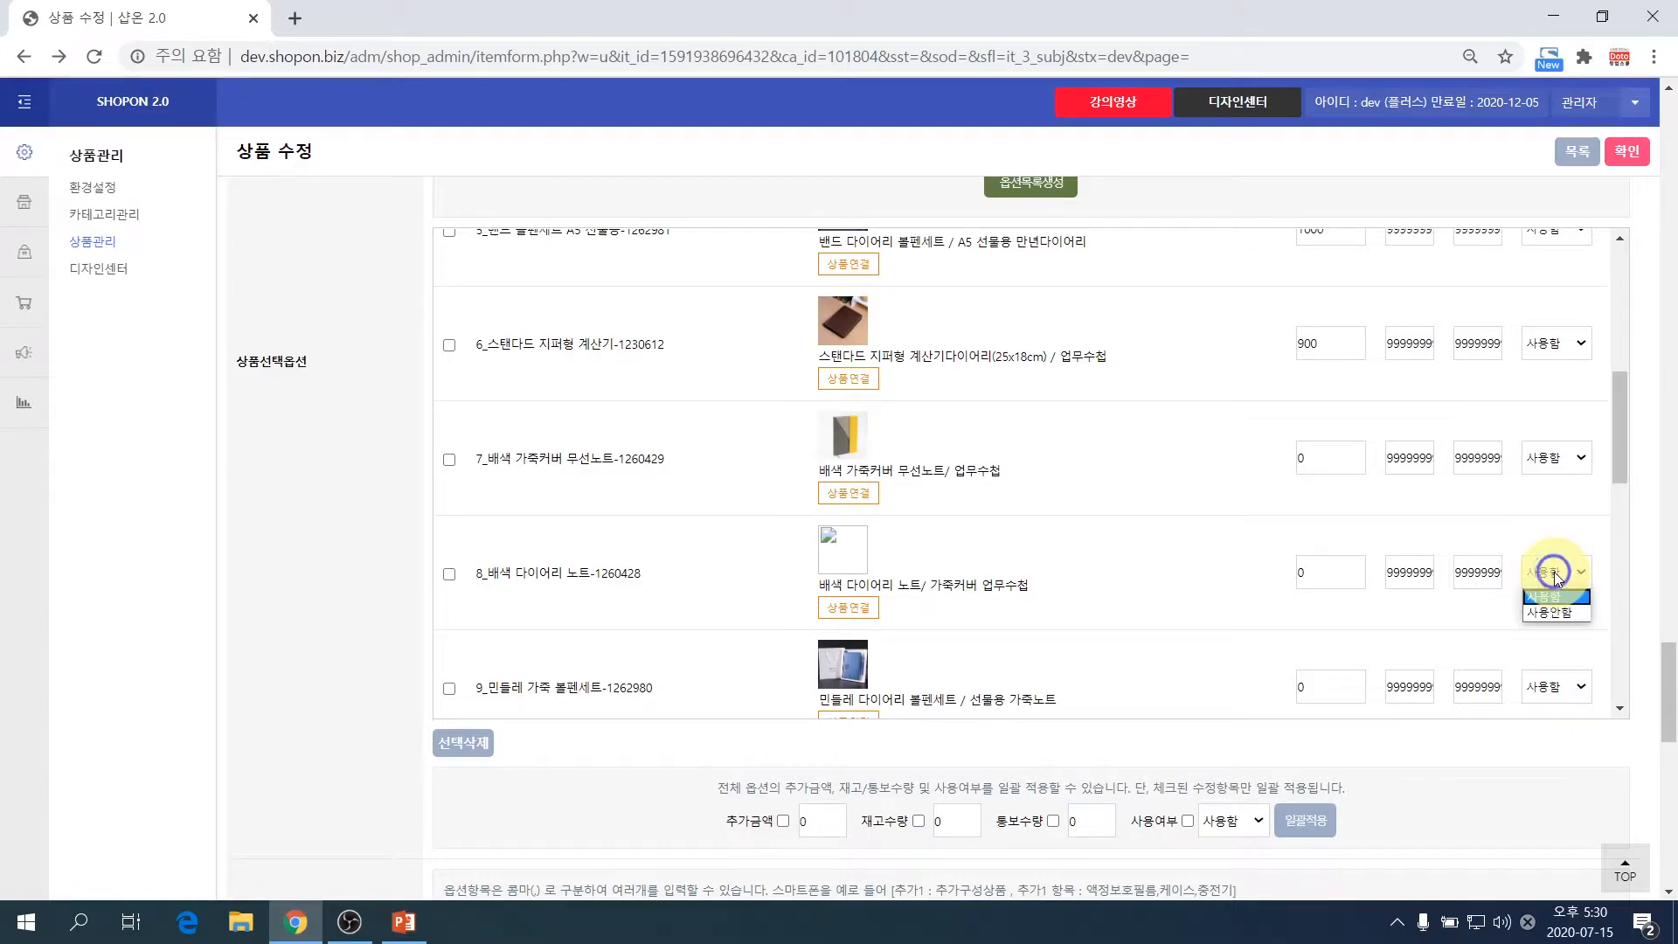
{"action": "left_click", "coordinate": [1543, 601]}
{"action": "left_click", "coordinate": [1257, 592]}
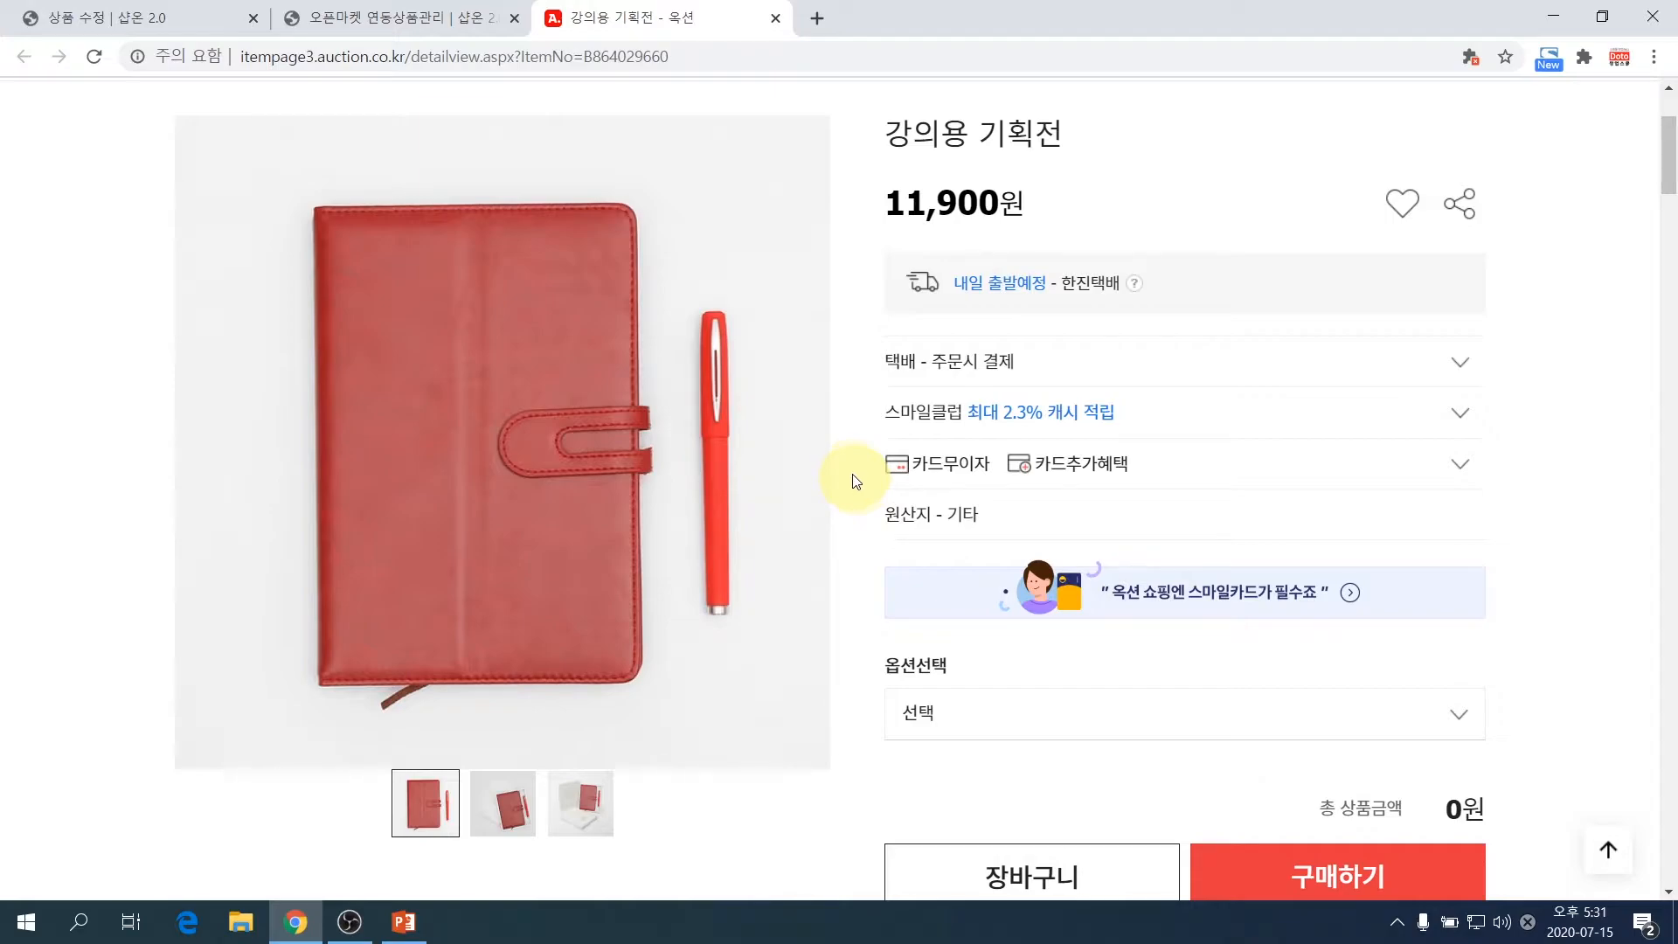
- On the 강의용 기획전 listing page on Auction, select option 8_배색 다이어리 노트-1260428
{"action": "scroll", "coordinate": [856, 489], "scroll_direction": "down", "scroll_amount": 1}
{"action": "left_click", "coordinate": [918, 607]}
{"action": "scroll", "coordinate": [856, 493], "scroll_direction": "down", "scroll_amount": 1}
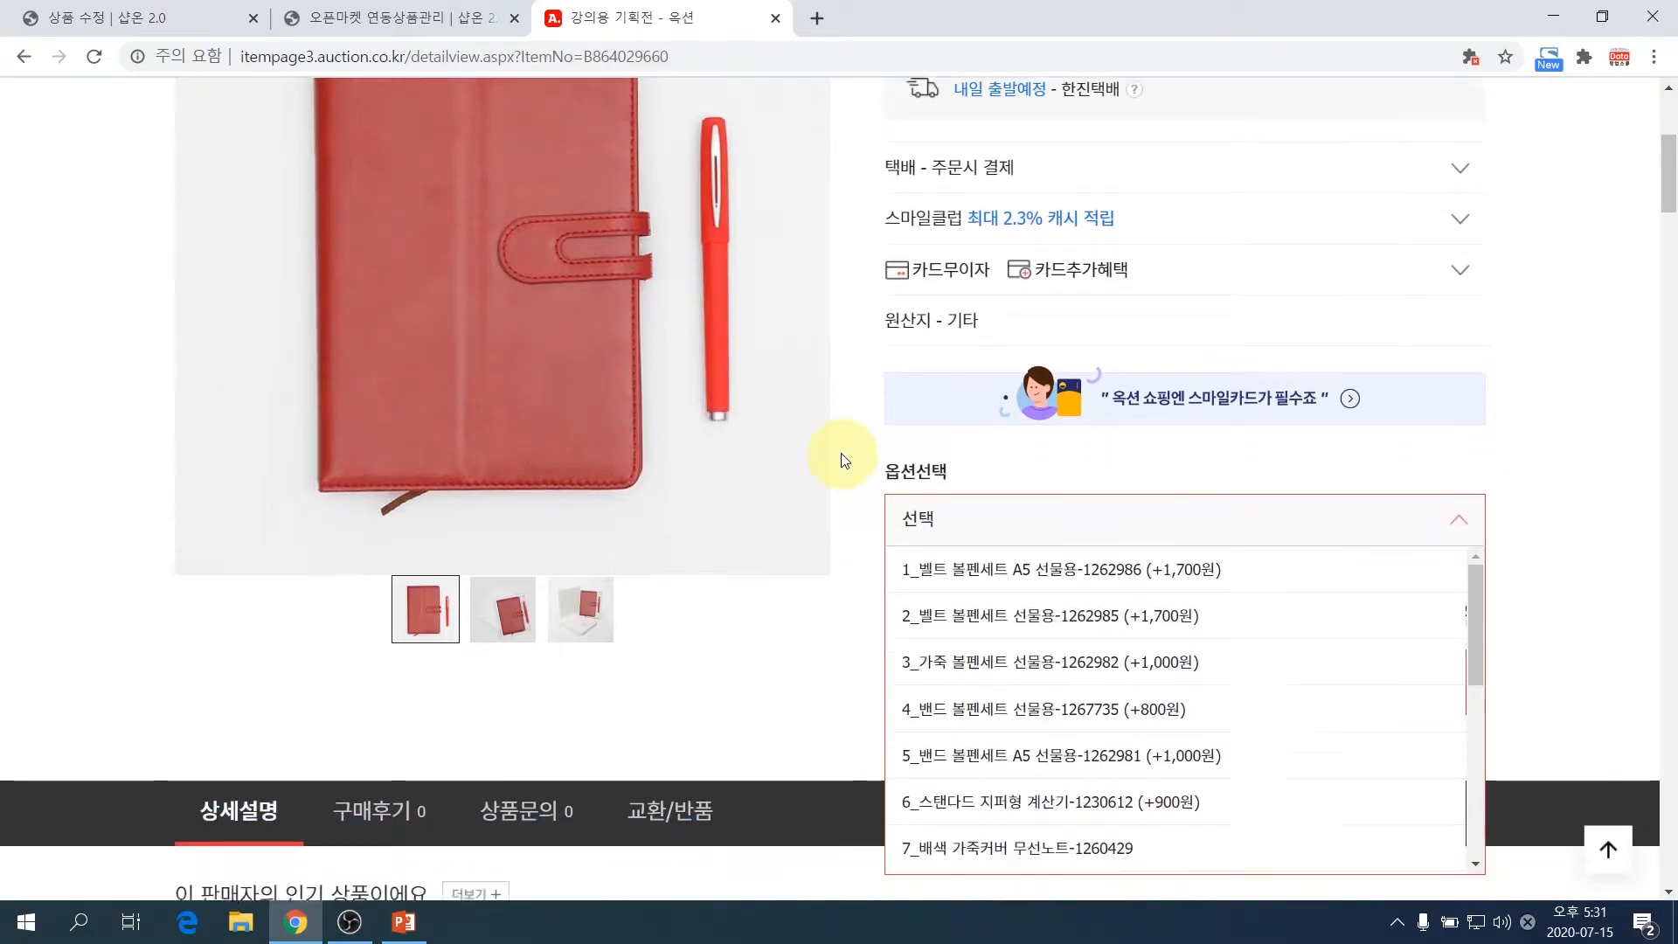
{"action": "scroll", "coordinate": [852, 472], "scroll_direction": "down", "scroll_amount": 1}
{"action": "scroll", "coordinate": [970, 577], "scroll_direction": "down", "scroll_amount": 3}
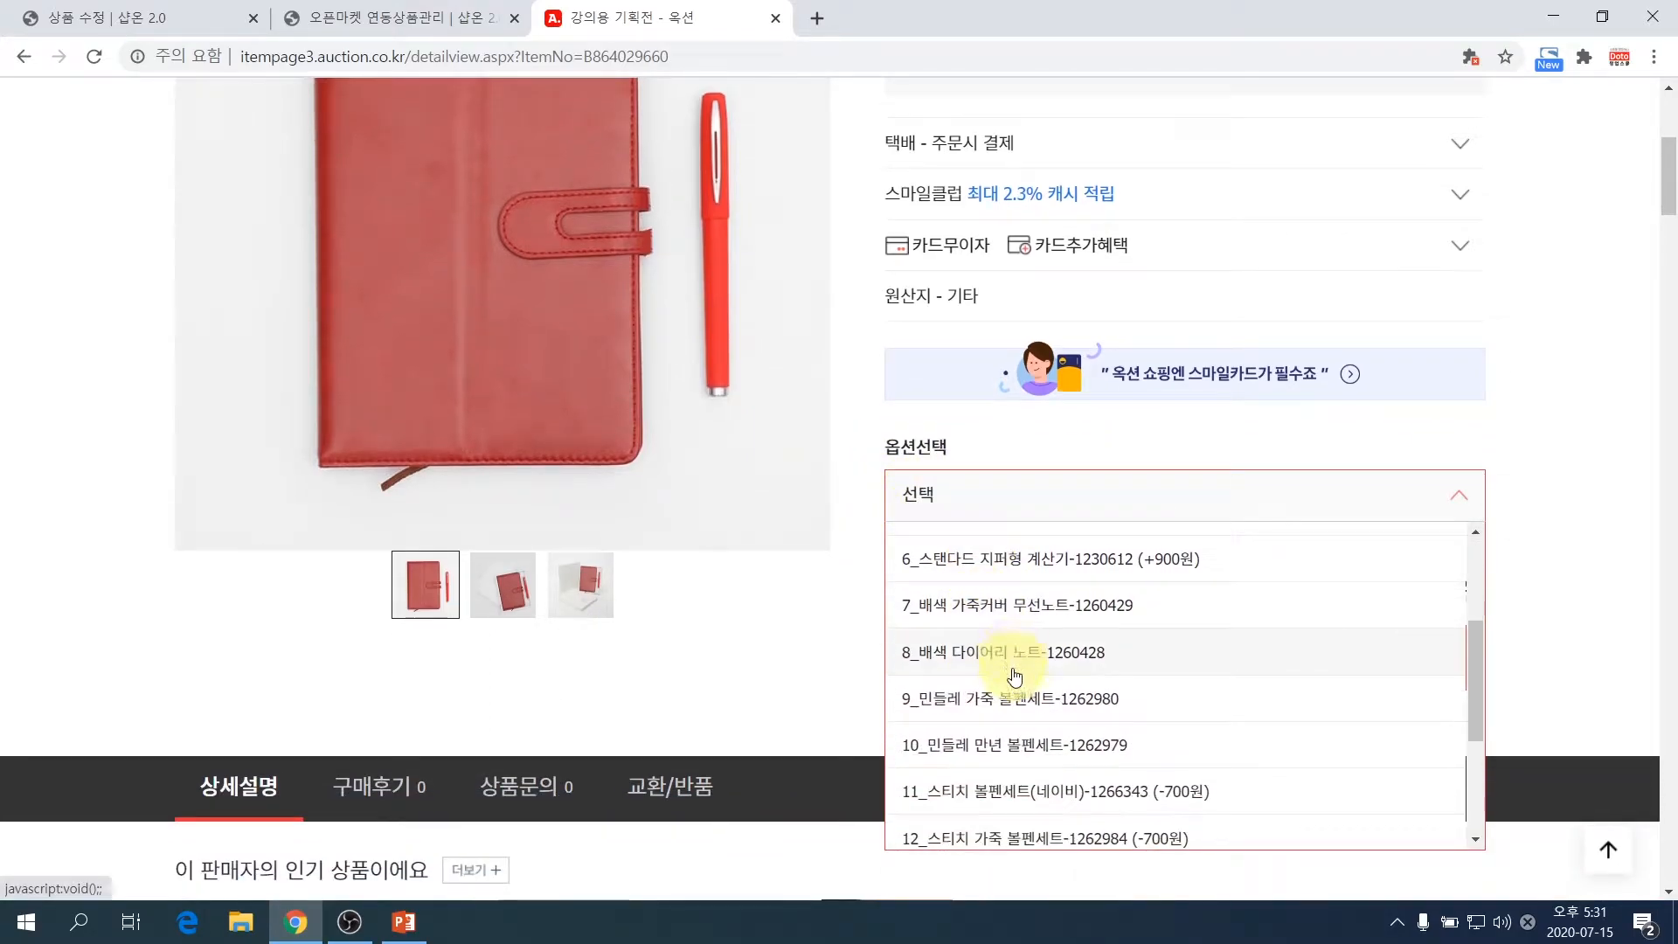
{"action": "left_click", "coordinate": [943, 662]}
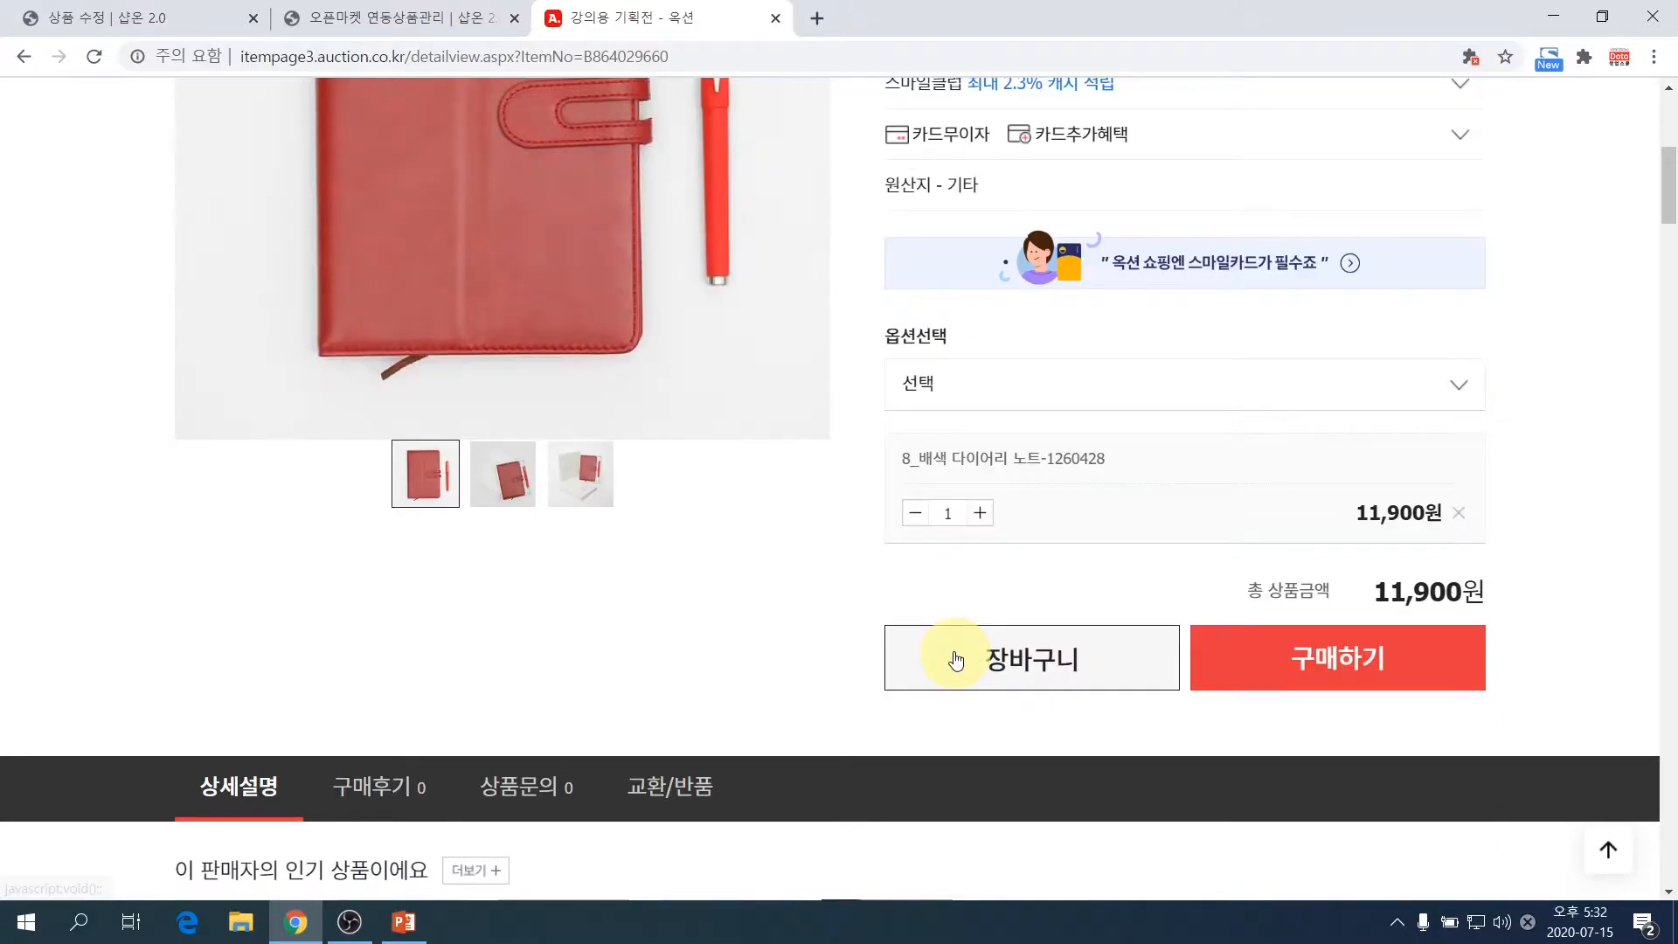
- Reopen the listing's option choices to review the options around option 8, and close them without adding another
{"action": "scroll", "coordinate": [843, 600], "scroll_direction": "up", "scroll_amount": 1}
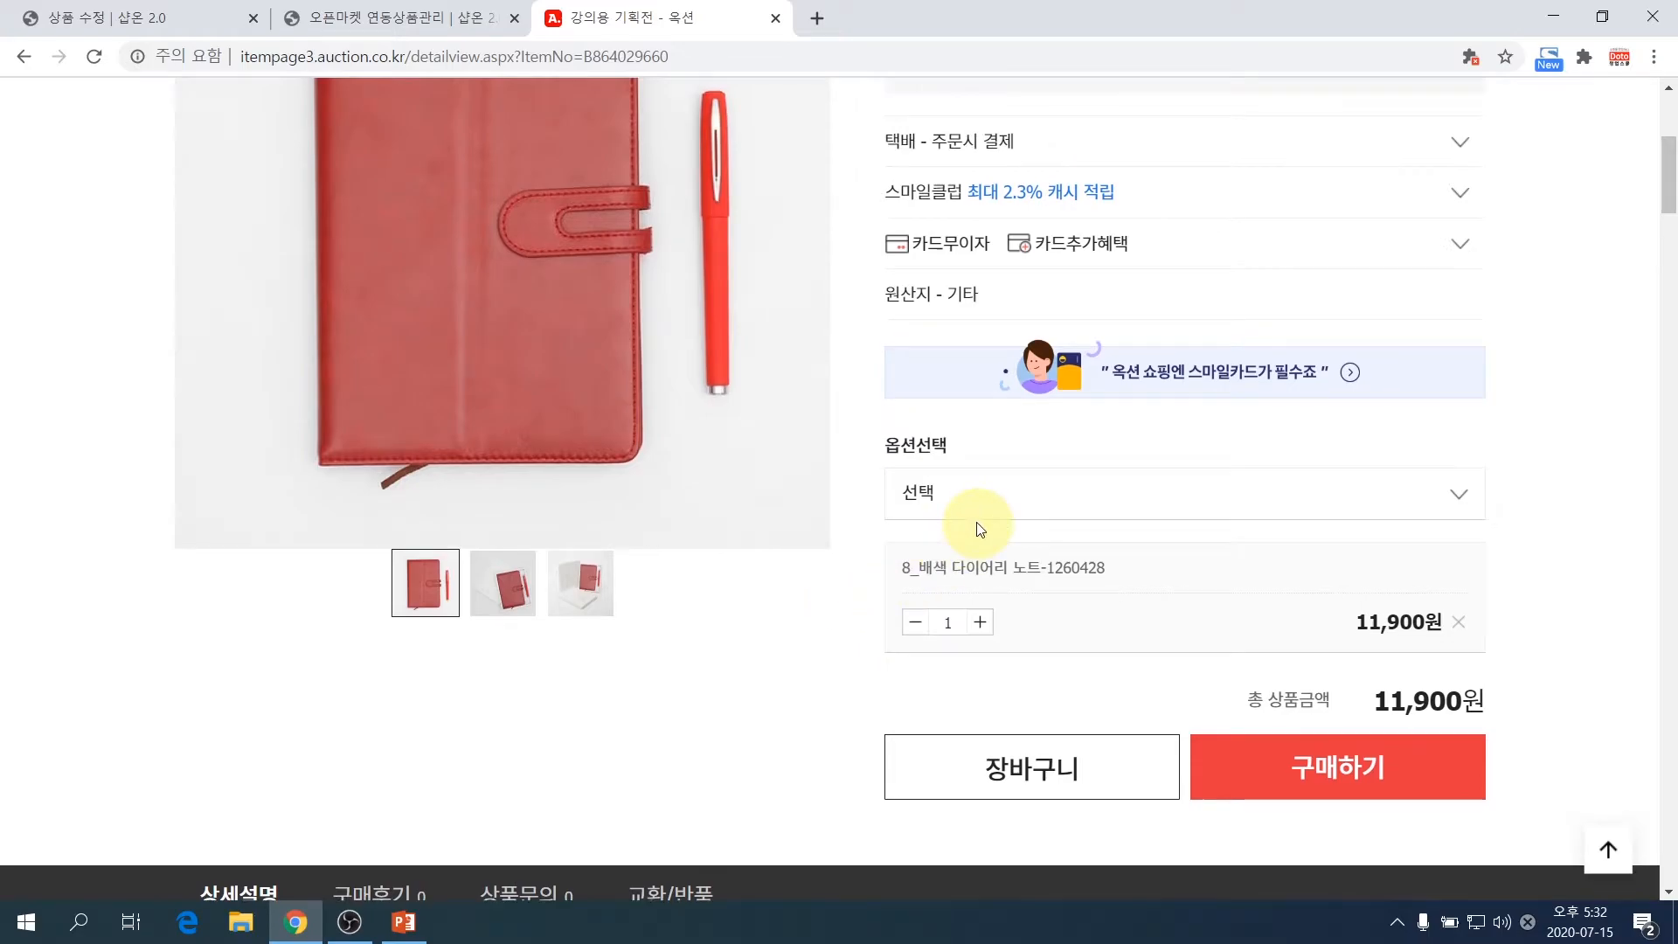
{"action": "left_click", "coordinate": [1009, 489]}
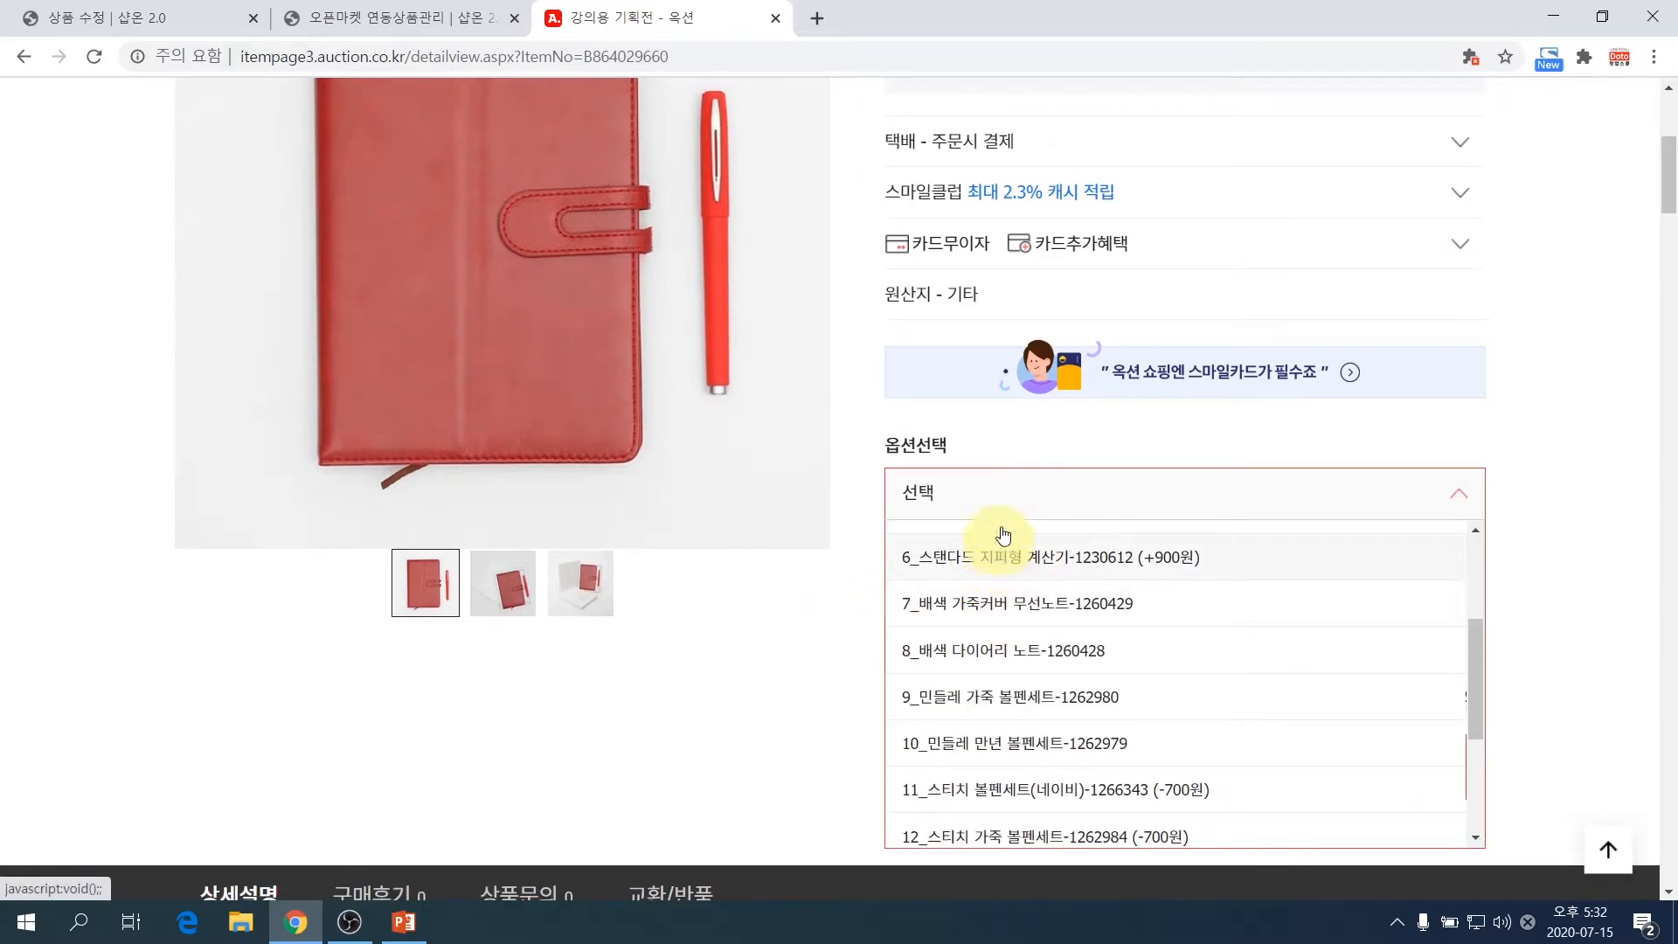
{"action": "left_click", "coordinate": [1004, 488]}
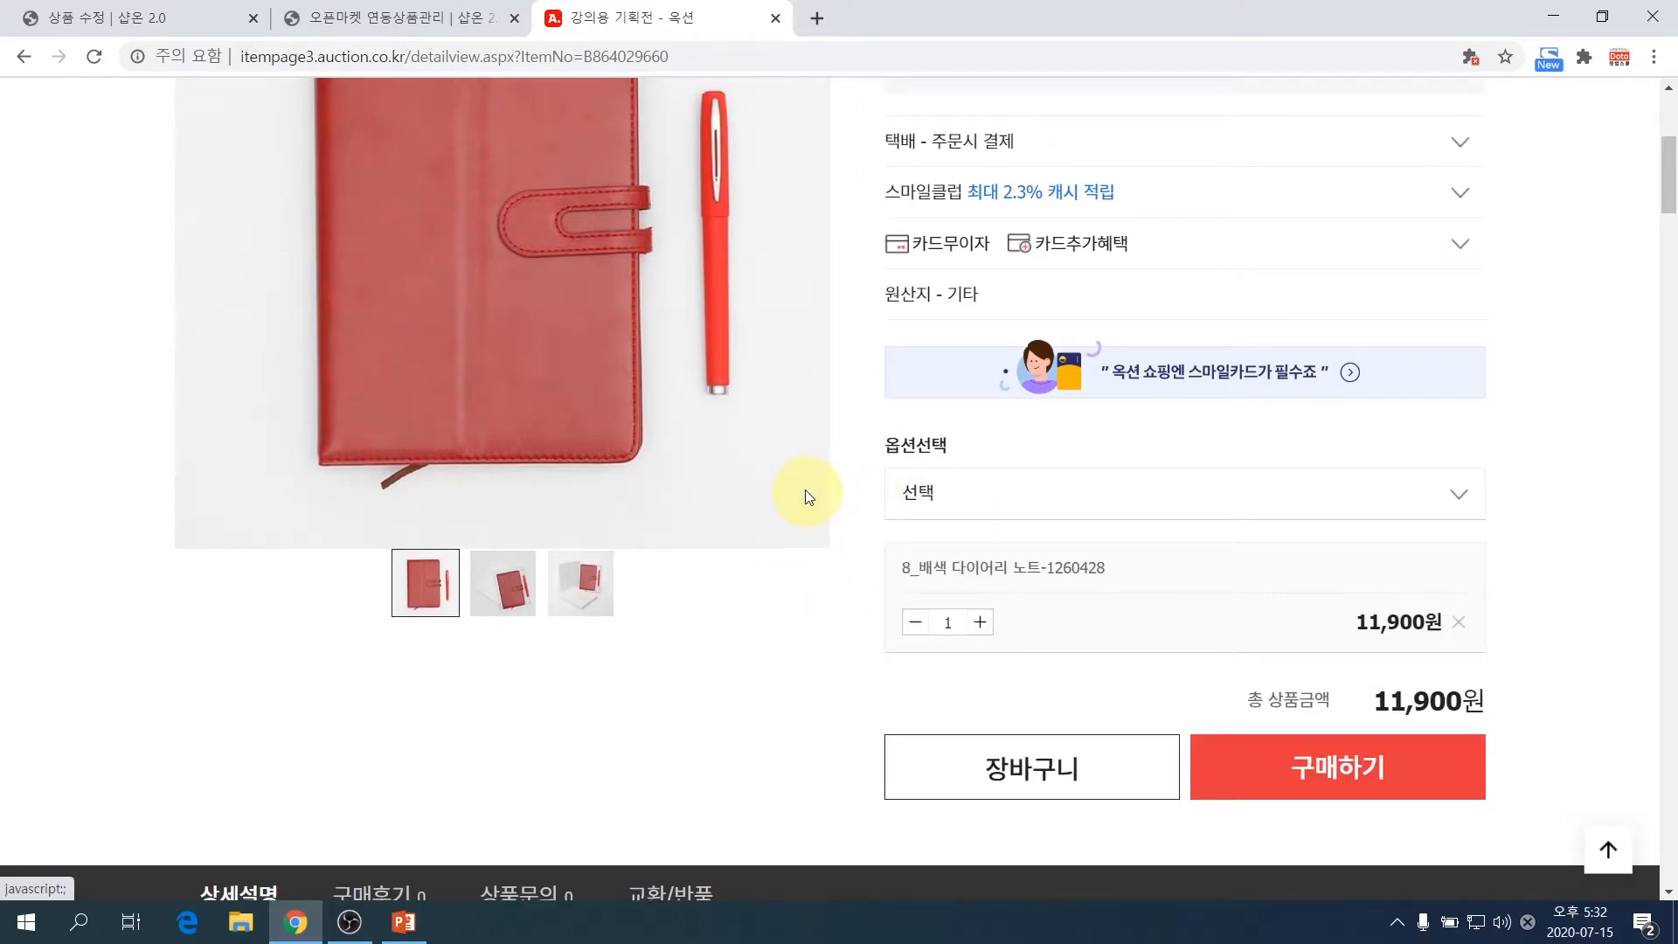
- On the product edit page, set option 8, 배색 다이어리 노트-1260428, to 사용안함 and save the product
{"action": "key", "text": "ctrl+1"}
{"action": "scroll", "coordinate": [1198, 536], "scroll_direction": "down", "scroll_amount": 1}
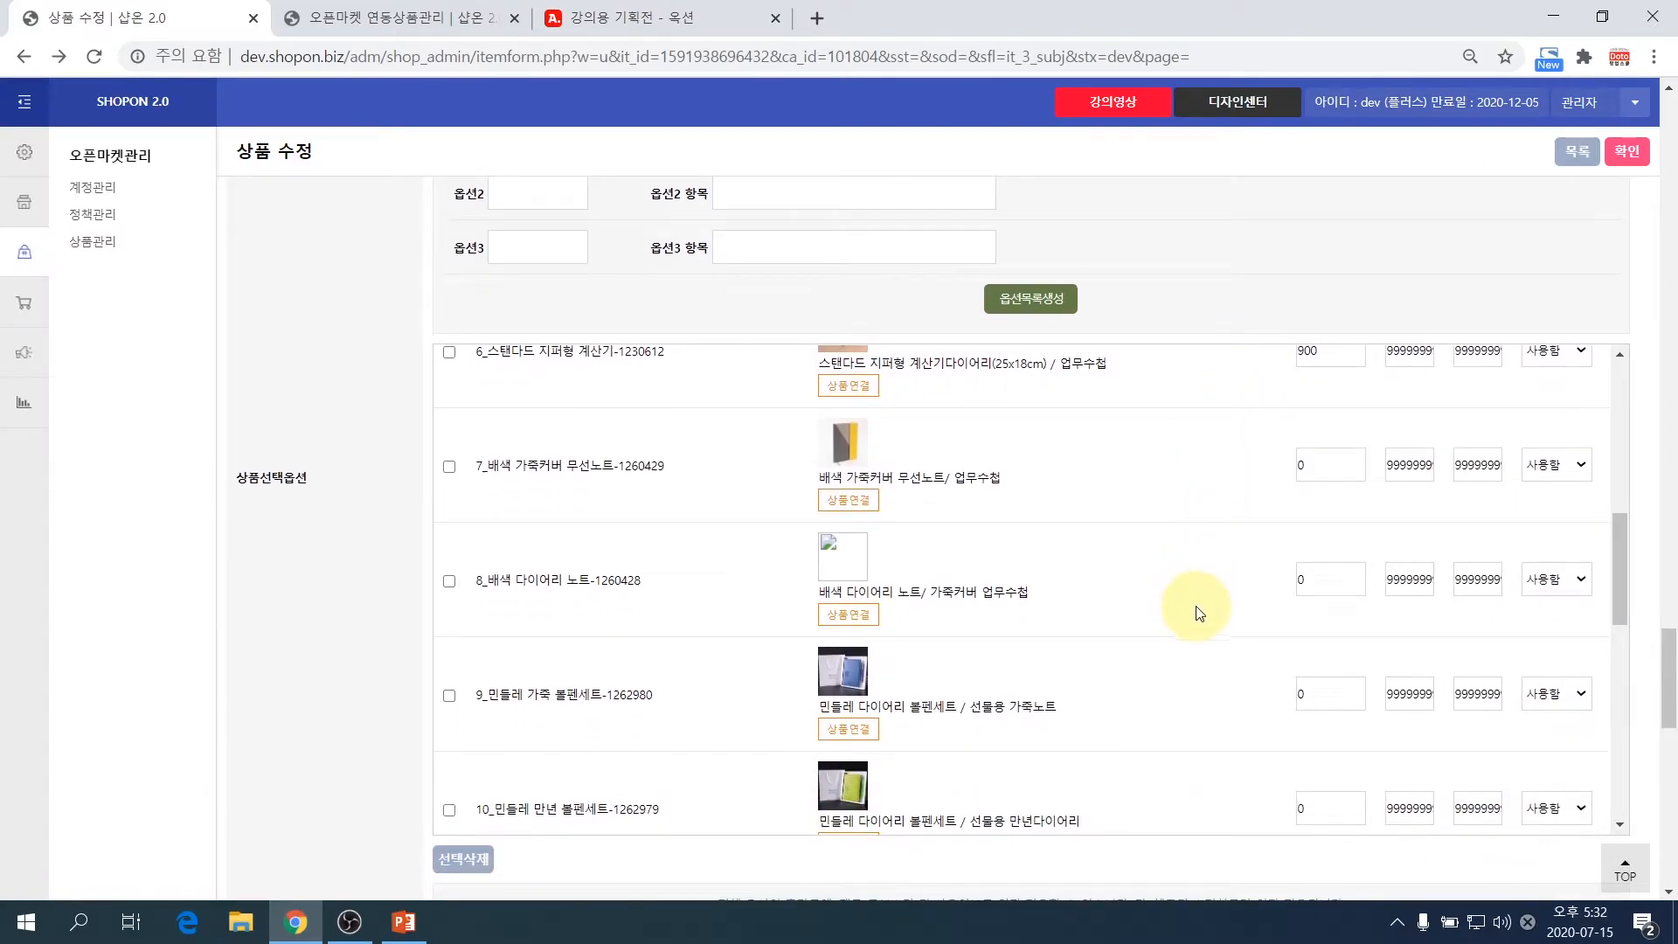
{"action": "left_click", "coordinate": [1551, 579]}
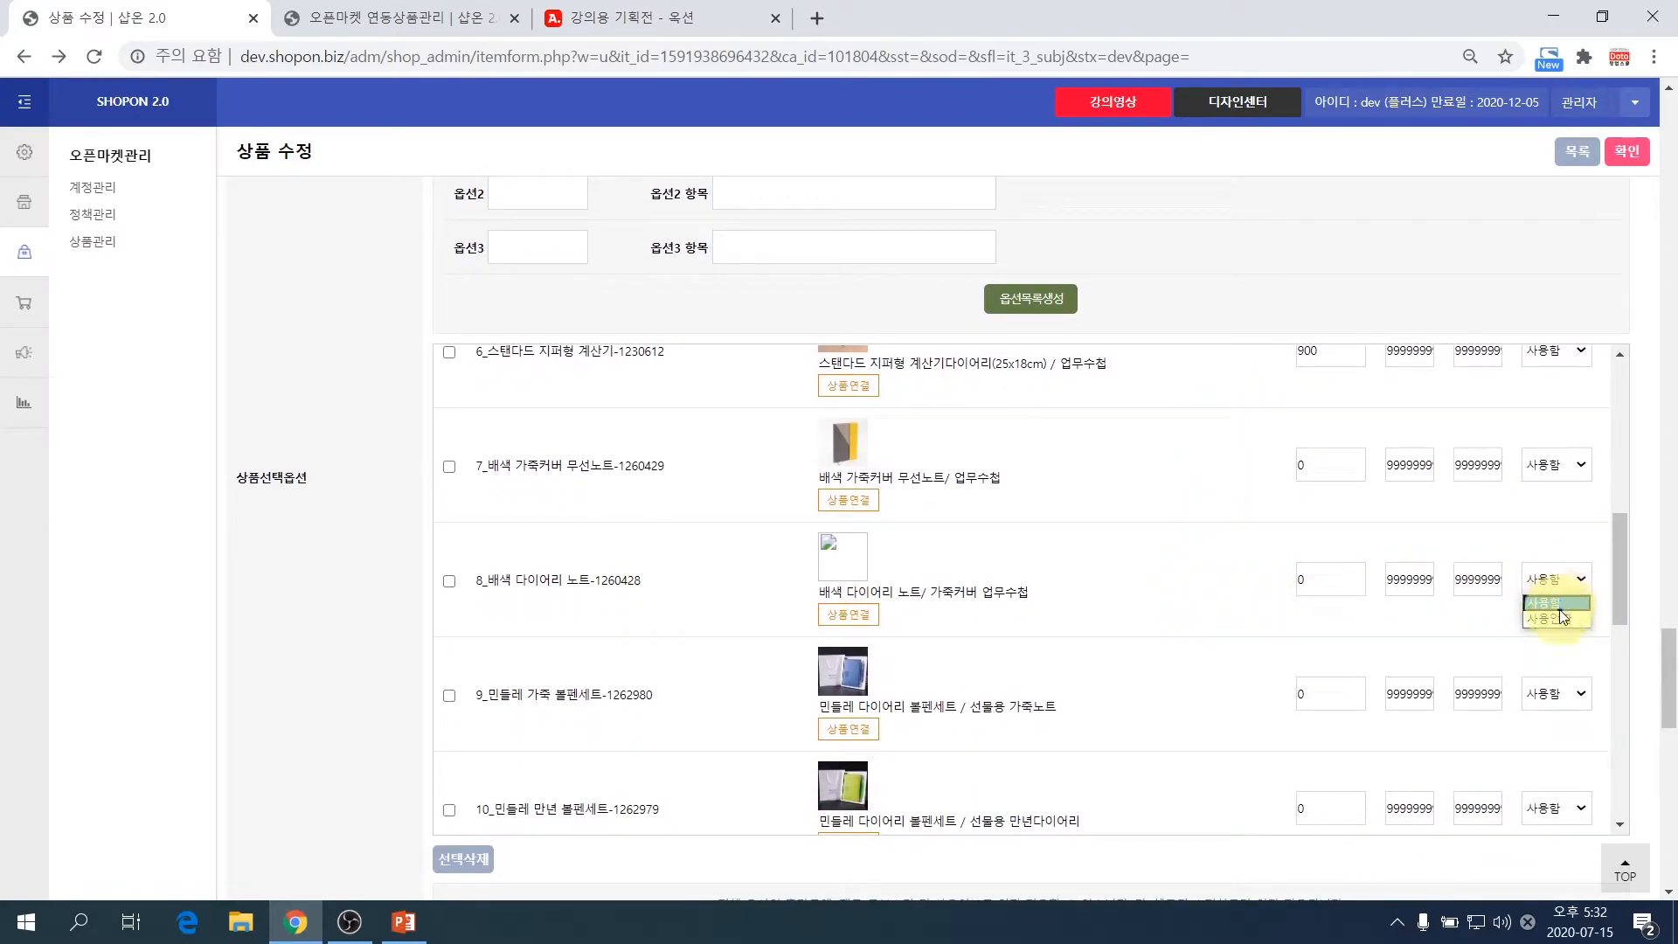
{"action": "left_click", "coordinate": [1561, 618]}
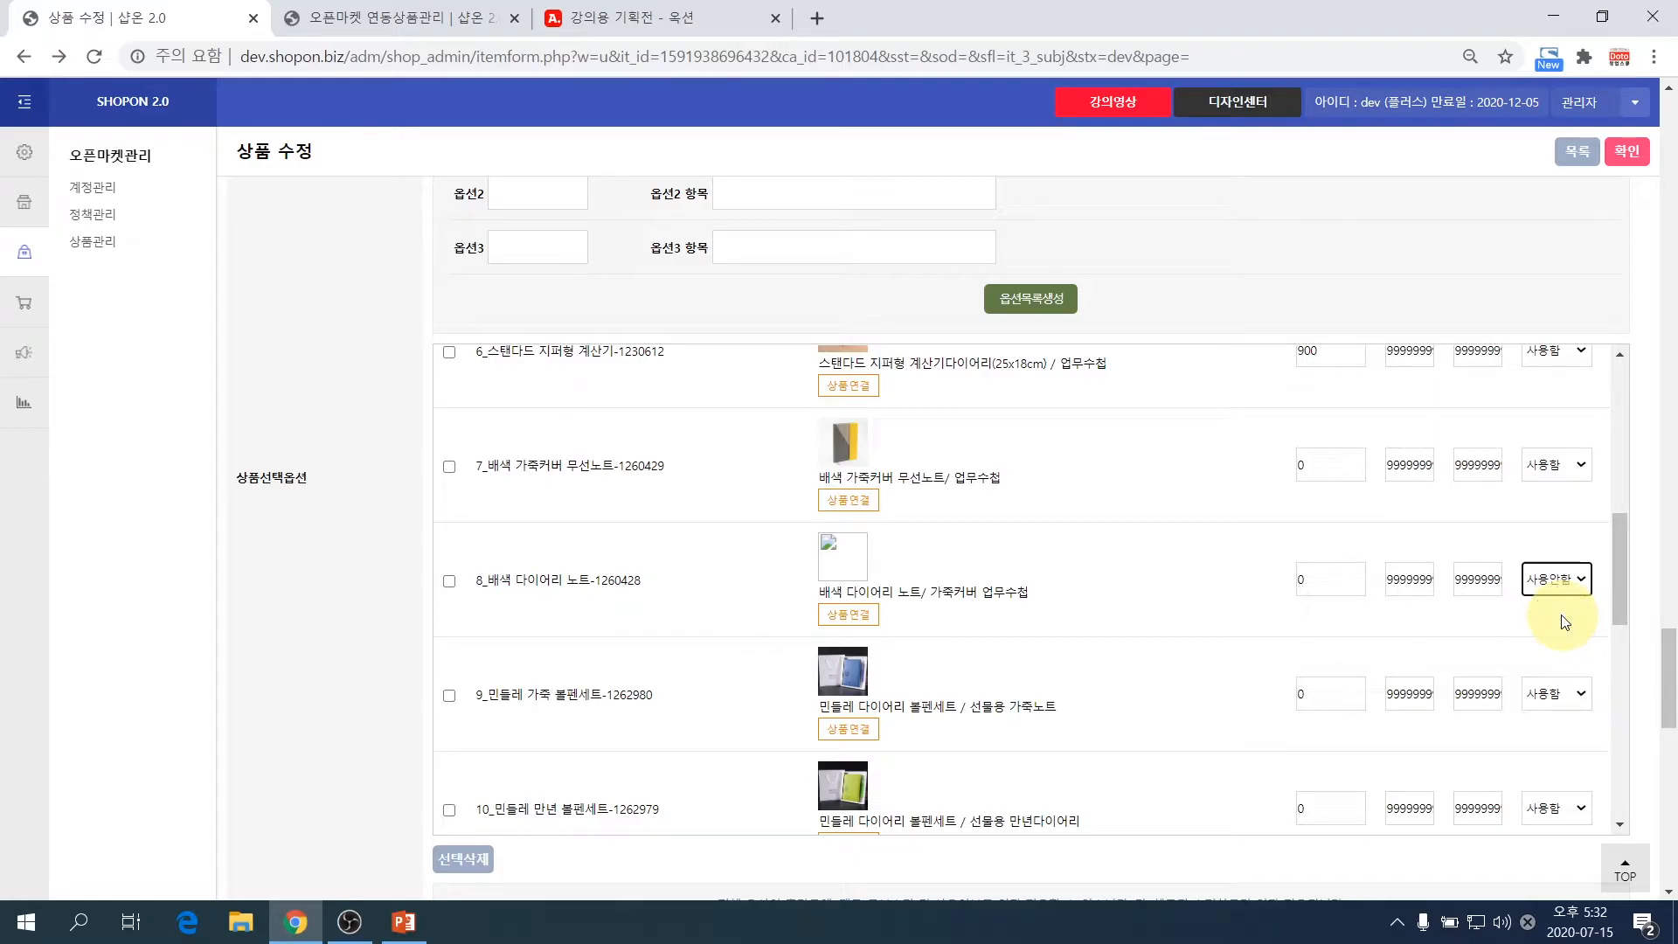
{"action": "left_click", "coordinate": [1624, 153]}
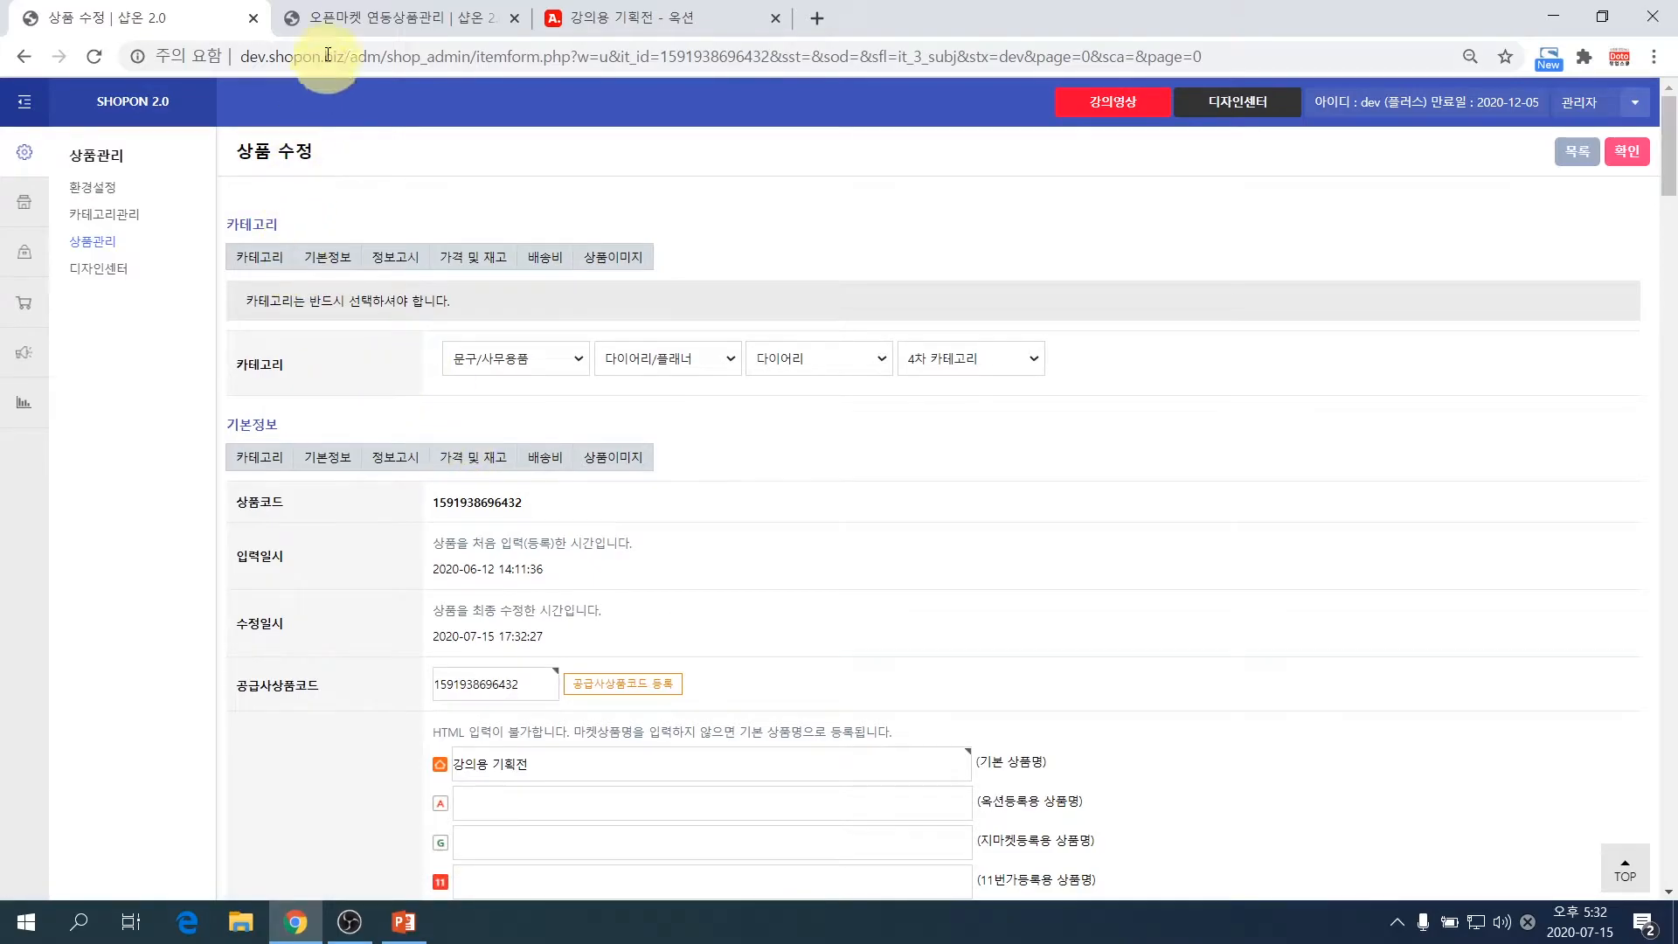
- In the open-market linked product list, select 강의용 기획전, send its modification to Auction, and acknowledge the result log
{"action": "left_click", "coordinate": [347, 27]}
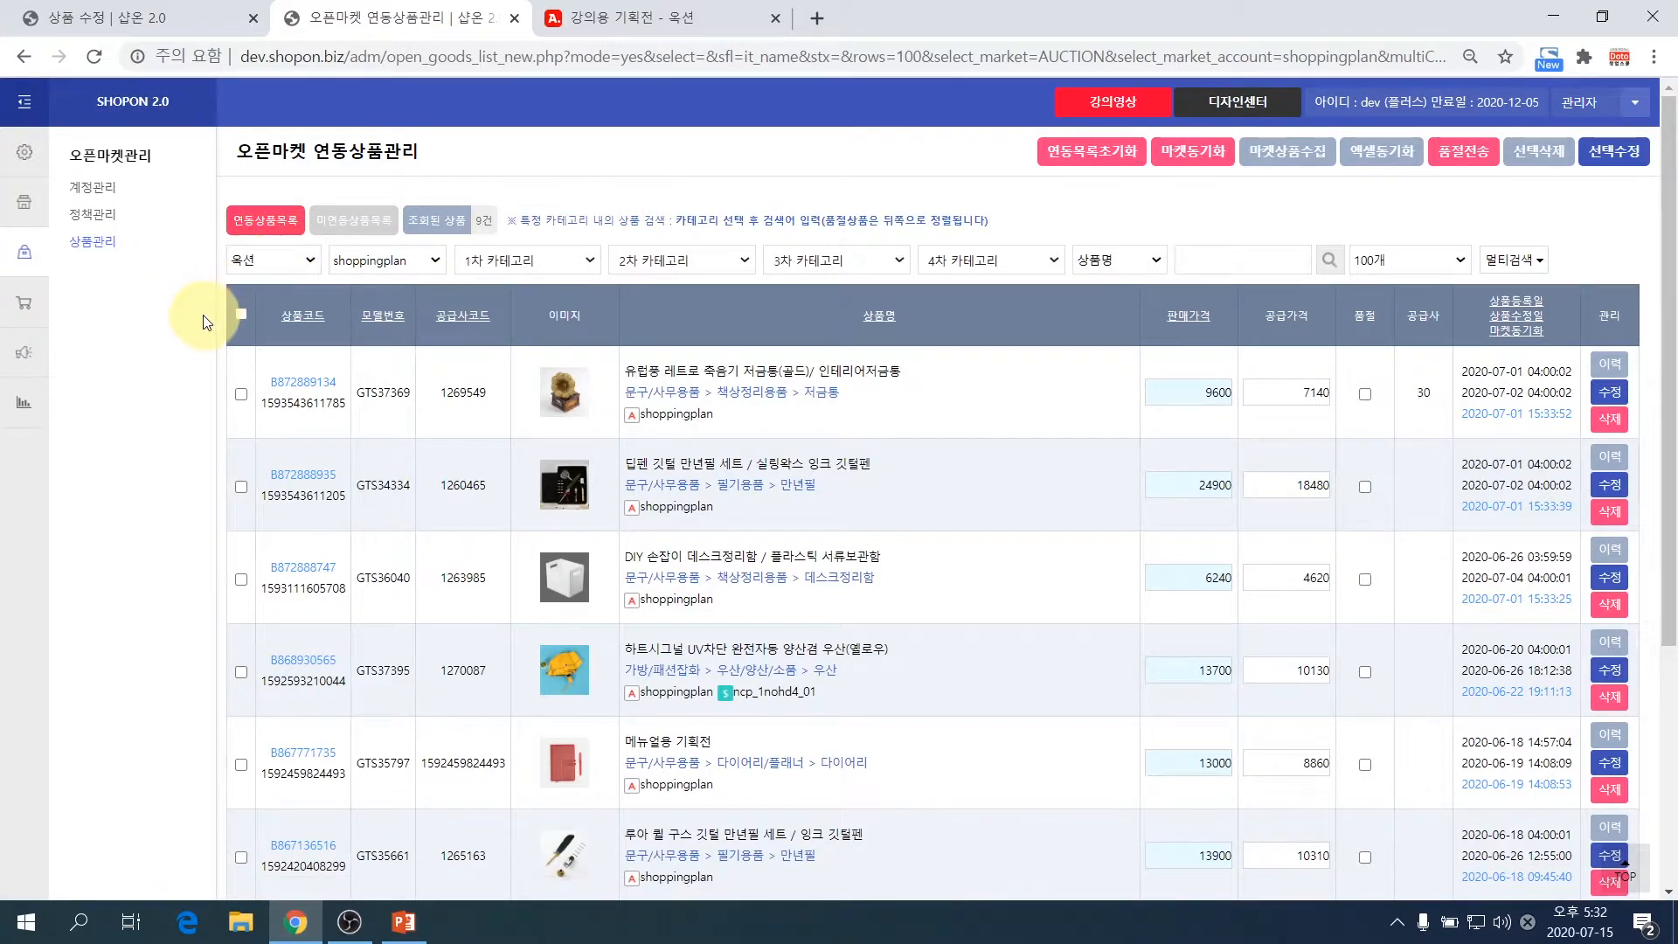
{"action": "scroll", "coordinate": [210, 337], "scroll_direction": "down", "scroll_amount": 3}
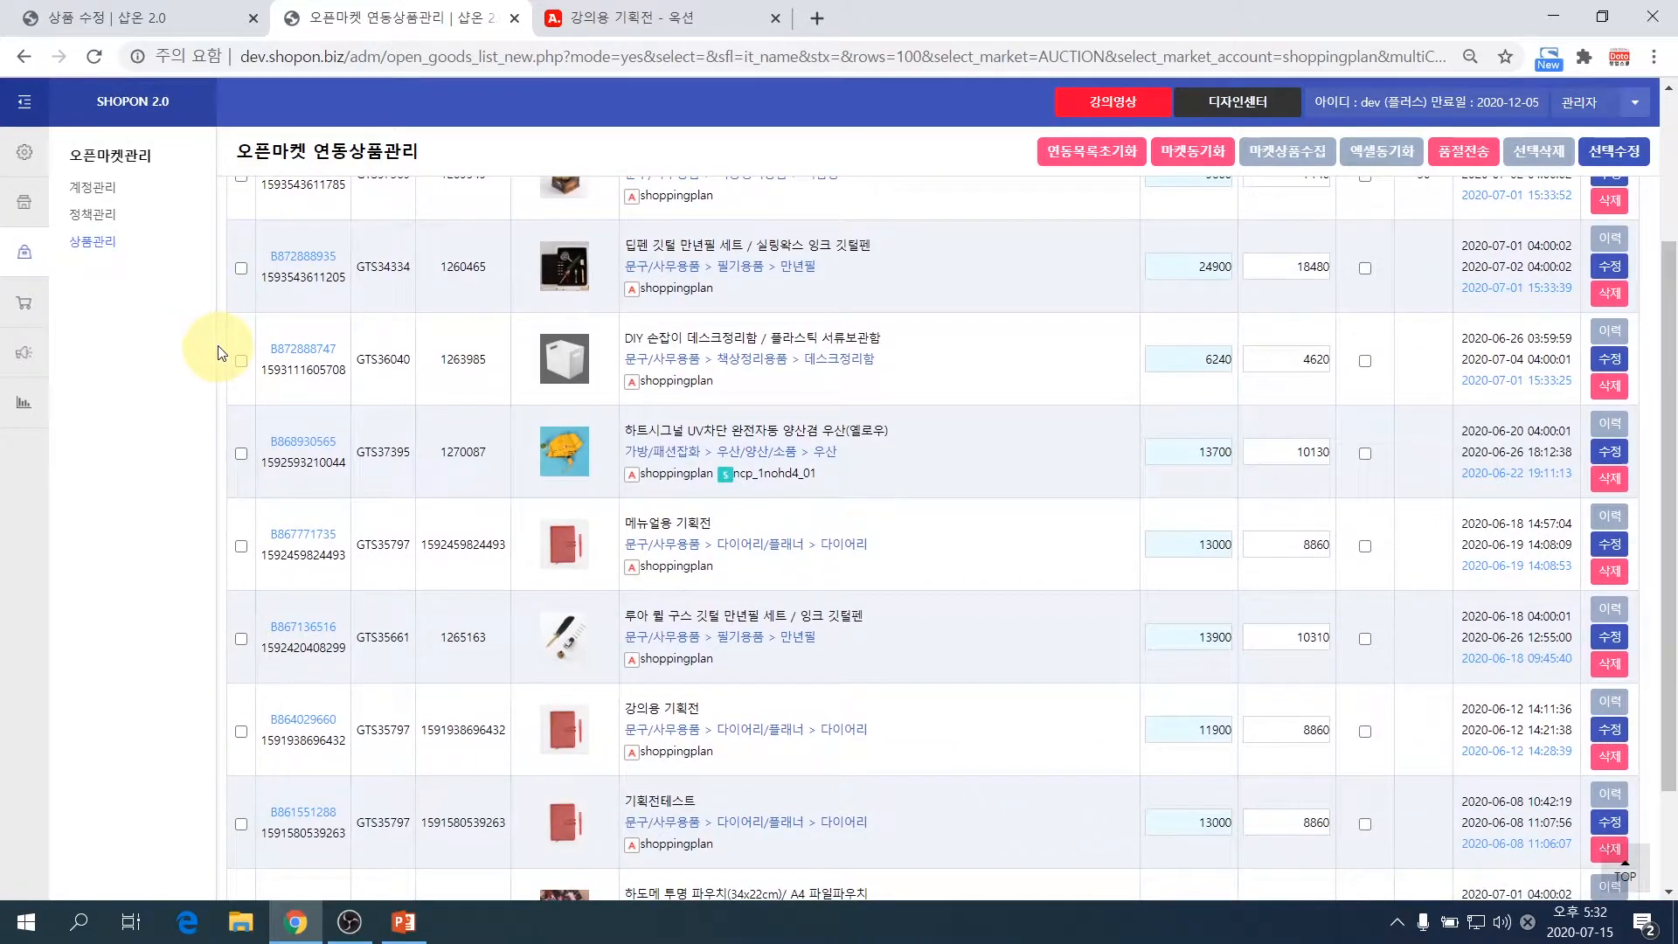
{"action": "scroll", "coordinate": [226, 360], "scroll_direction": "down", "scroll_amount": 2}
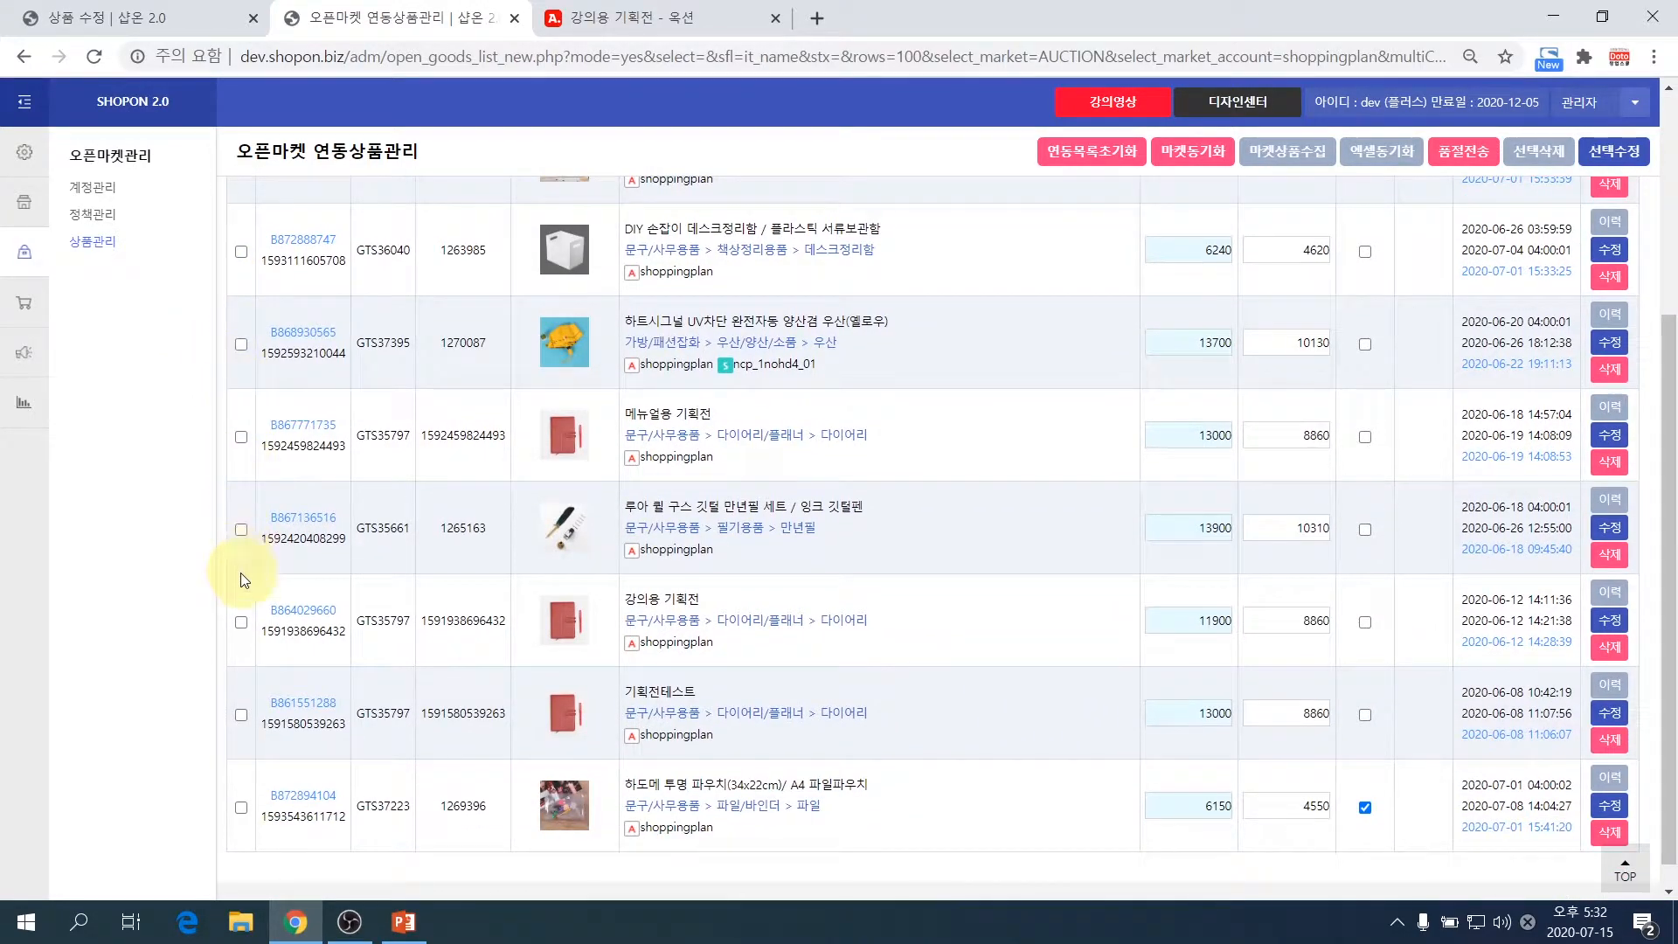
{"action": "left_click", "coordinate": [242, 625]}
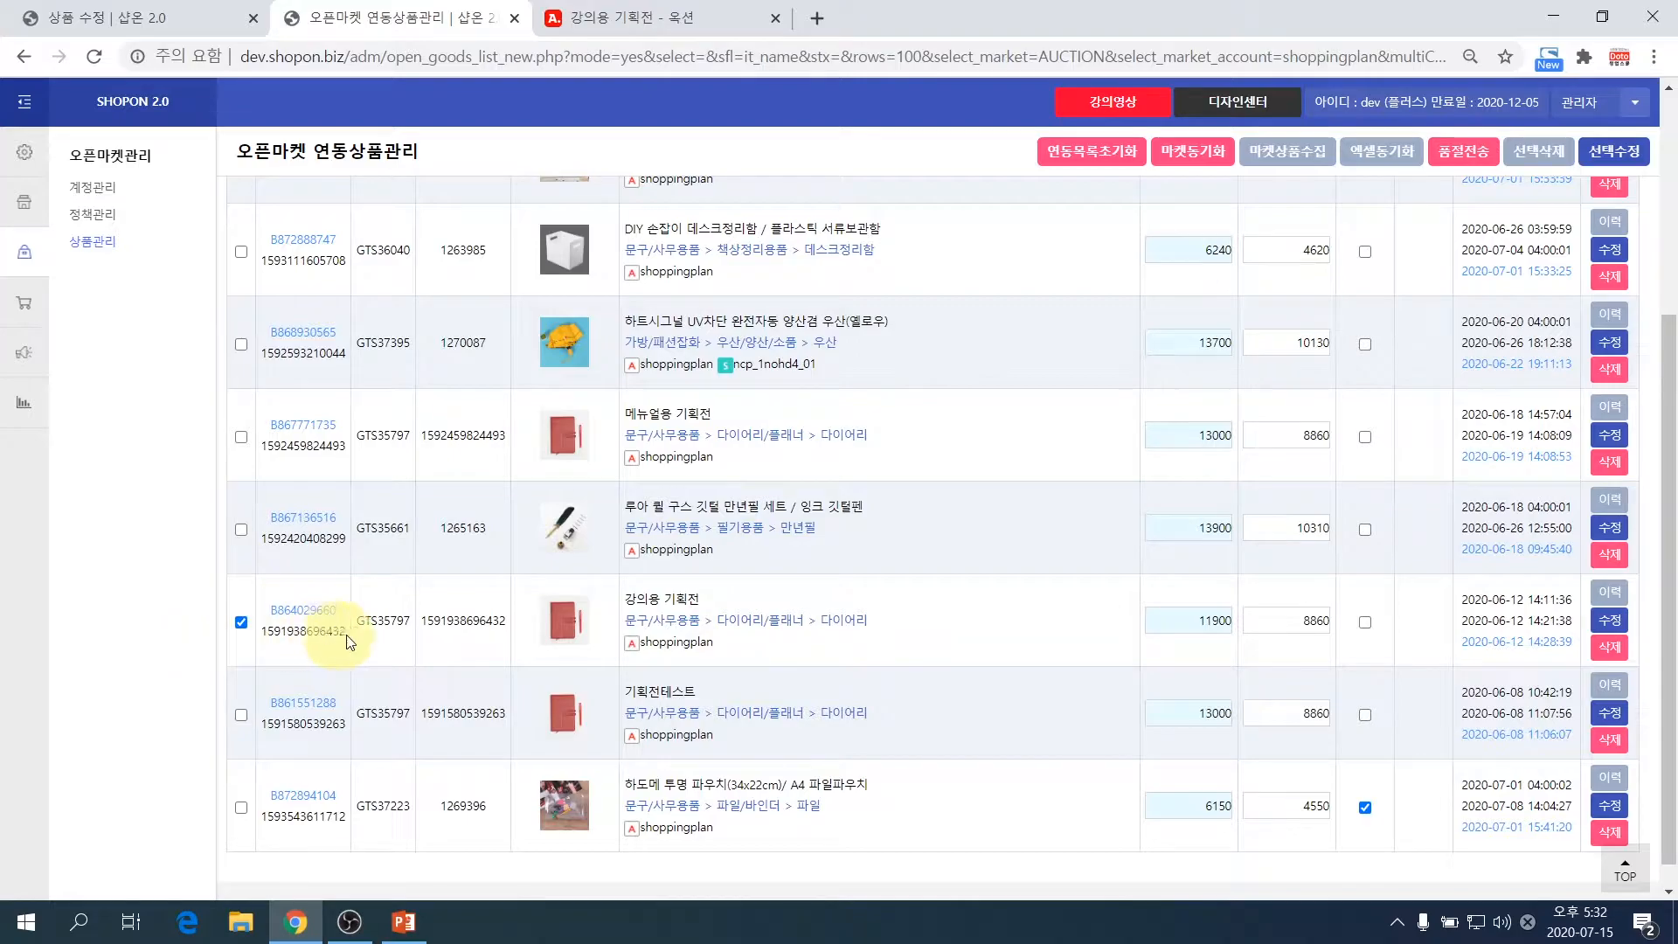
{"action": "left_click", "coordinate": [1641, 155]}
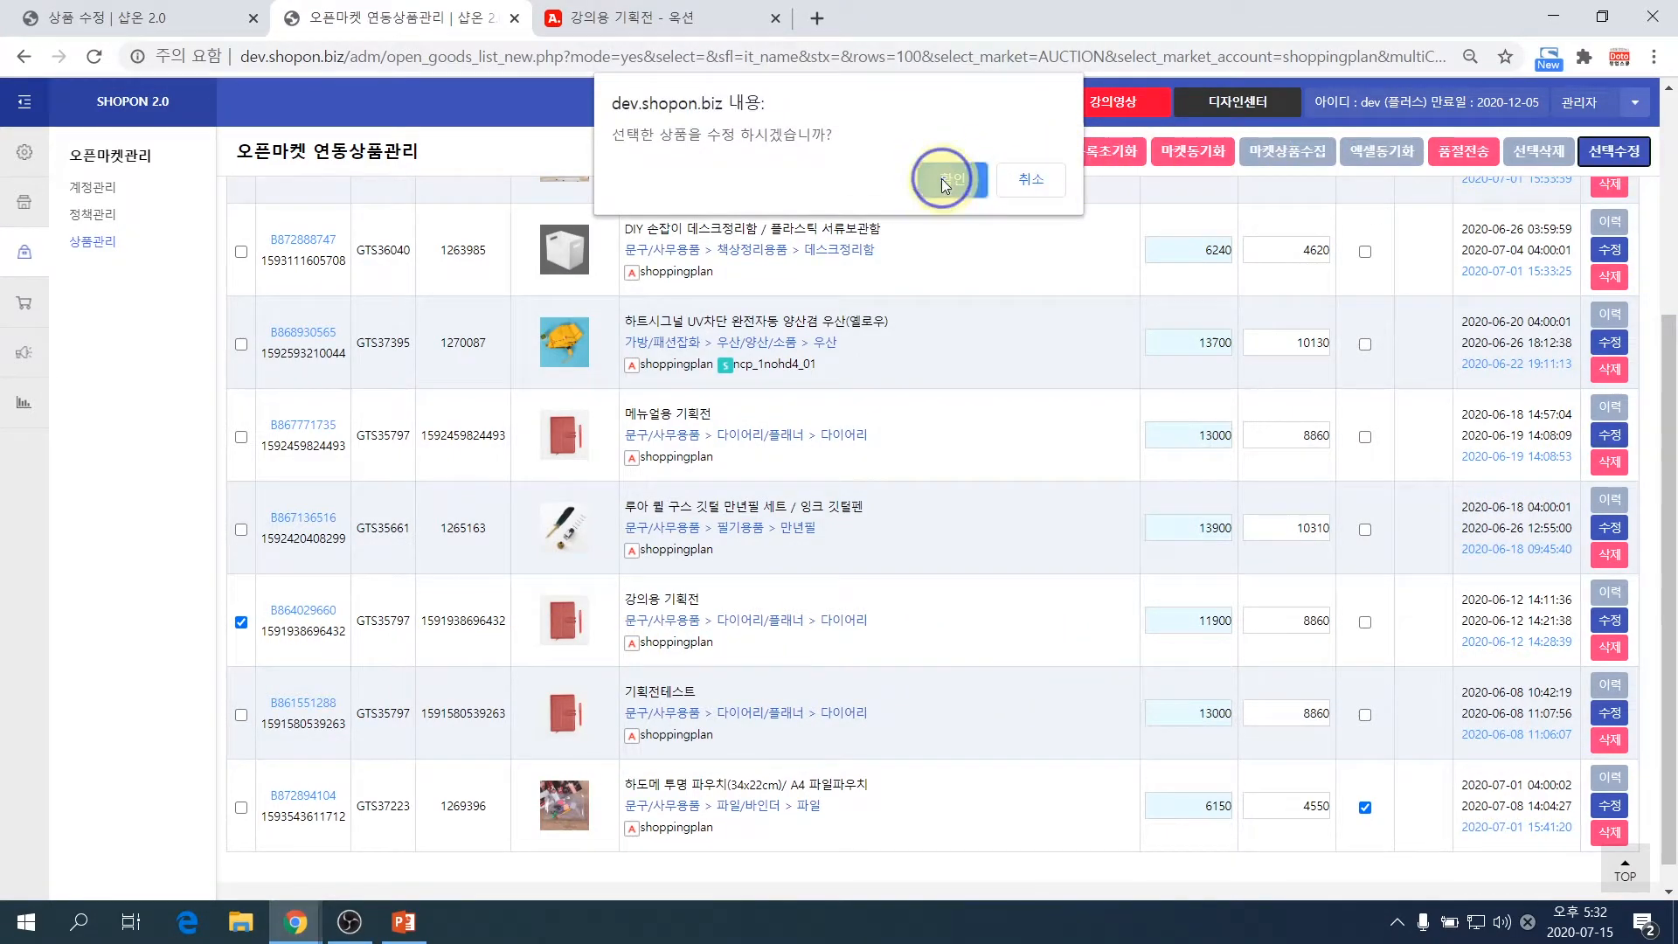
{"action": "left_click", "coordinate": [975, 180]}
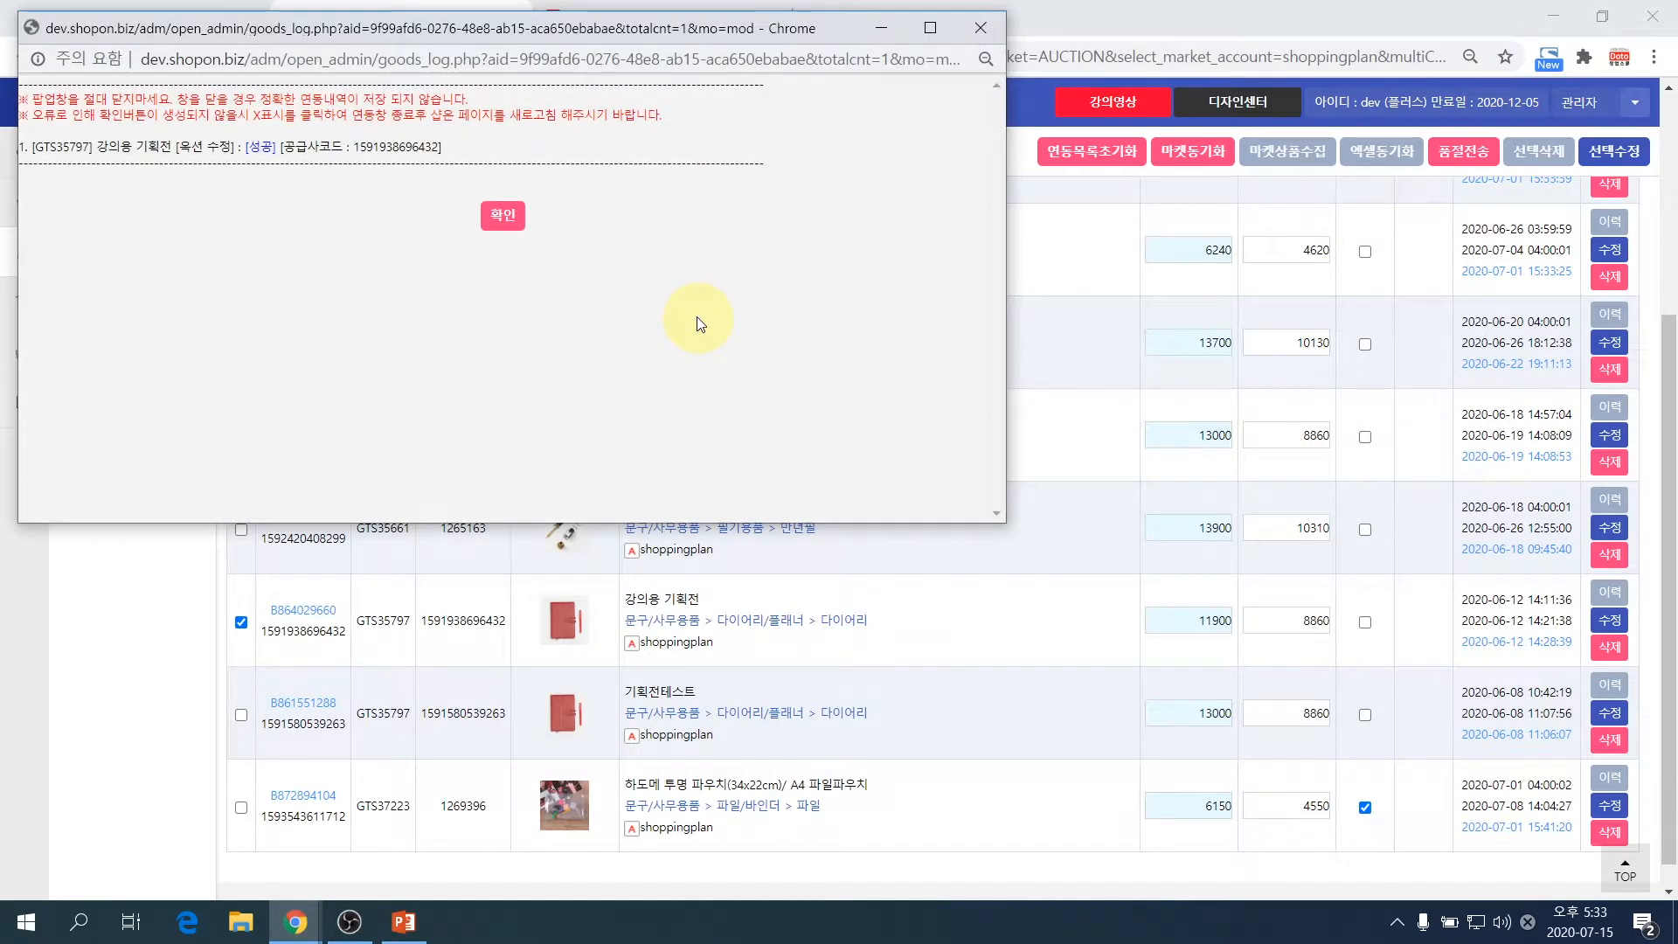
{"action": "left_click", "coordinate": [504, 215]}
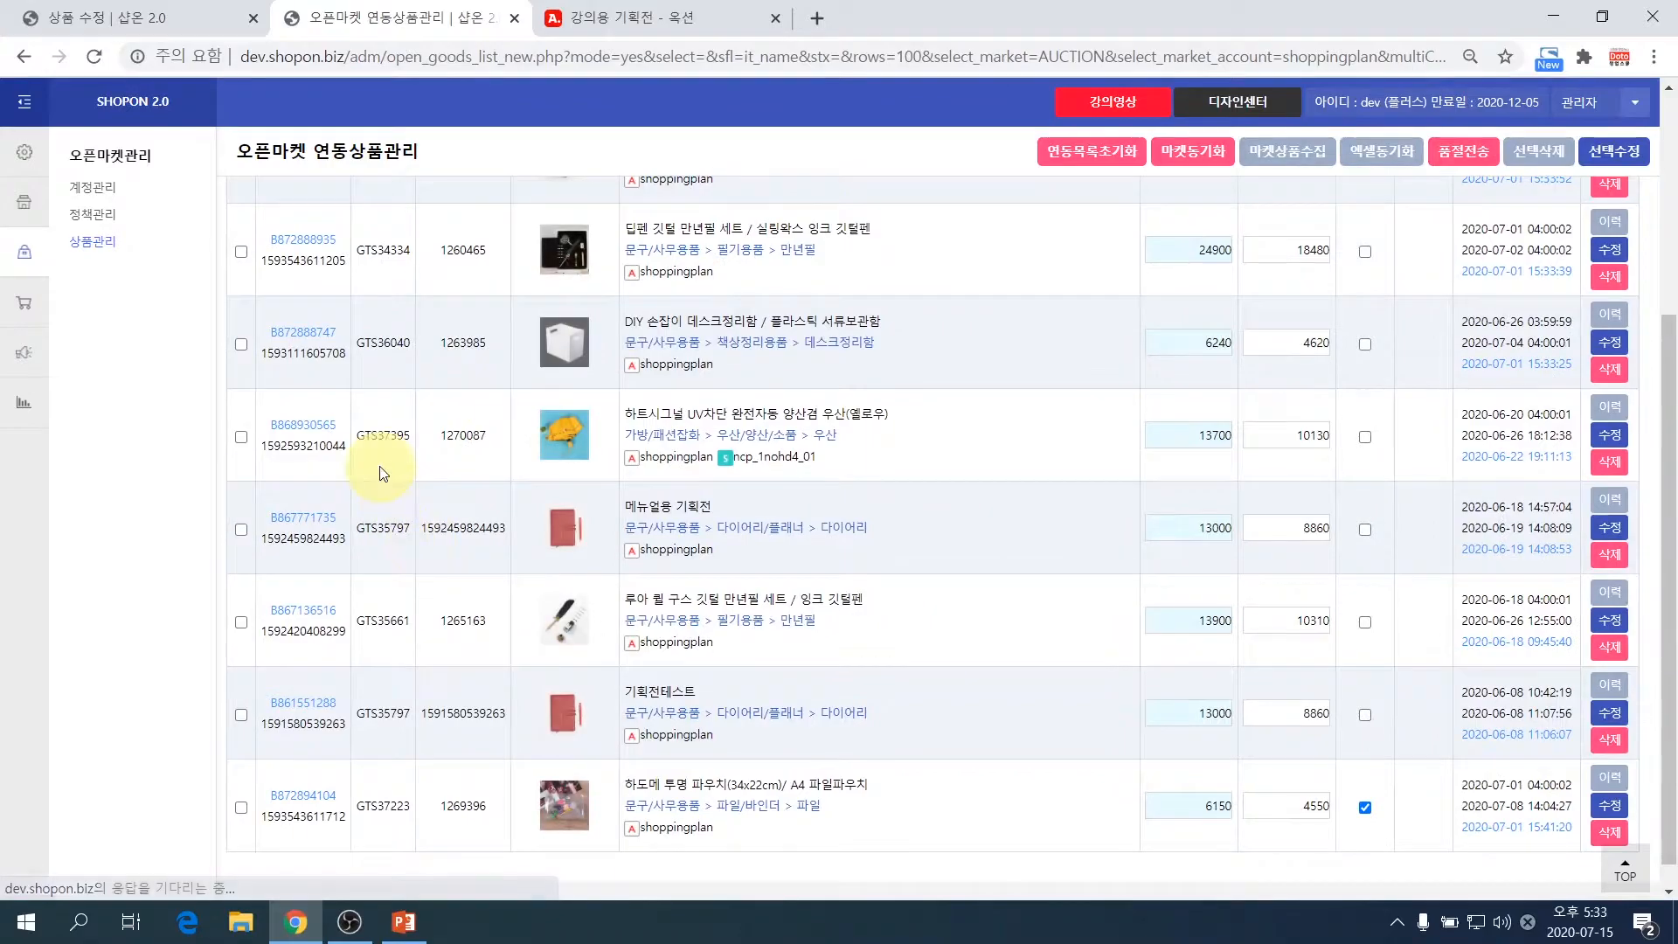
- Check the option choices around option 8 on the Auction listing of 강의용 기획전, and close the listing pages
{"action": "scroll", "coordinate": [323, 496], "scroll_direction": "down", "scroll_amount": 1}
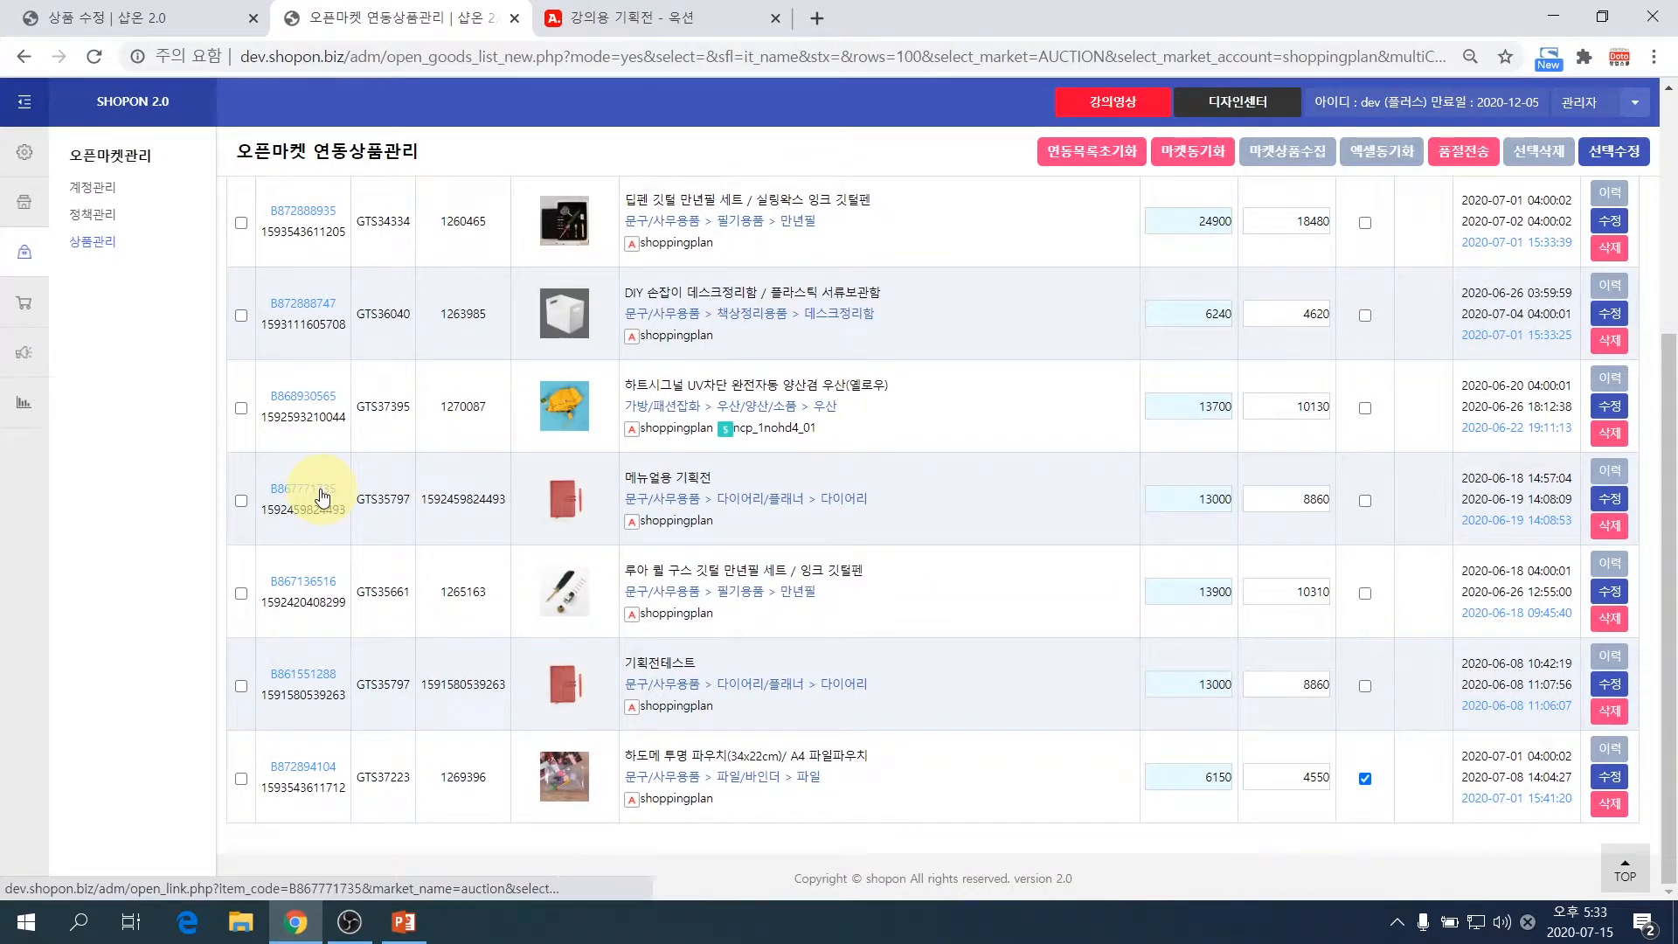
{"action": "left_click", "coordinate": [312, 496]}
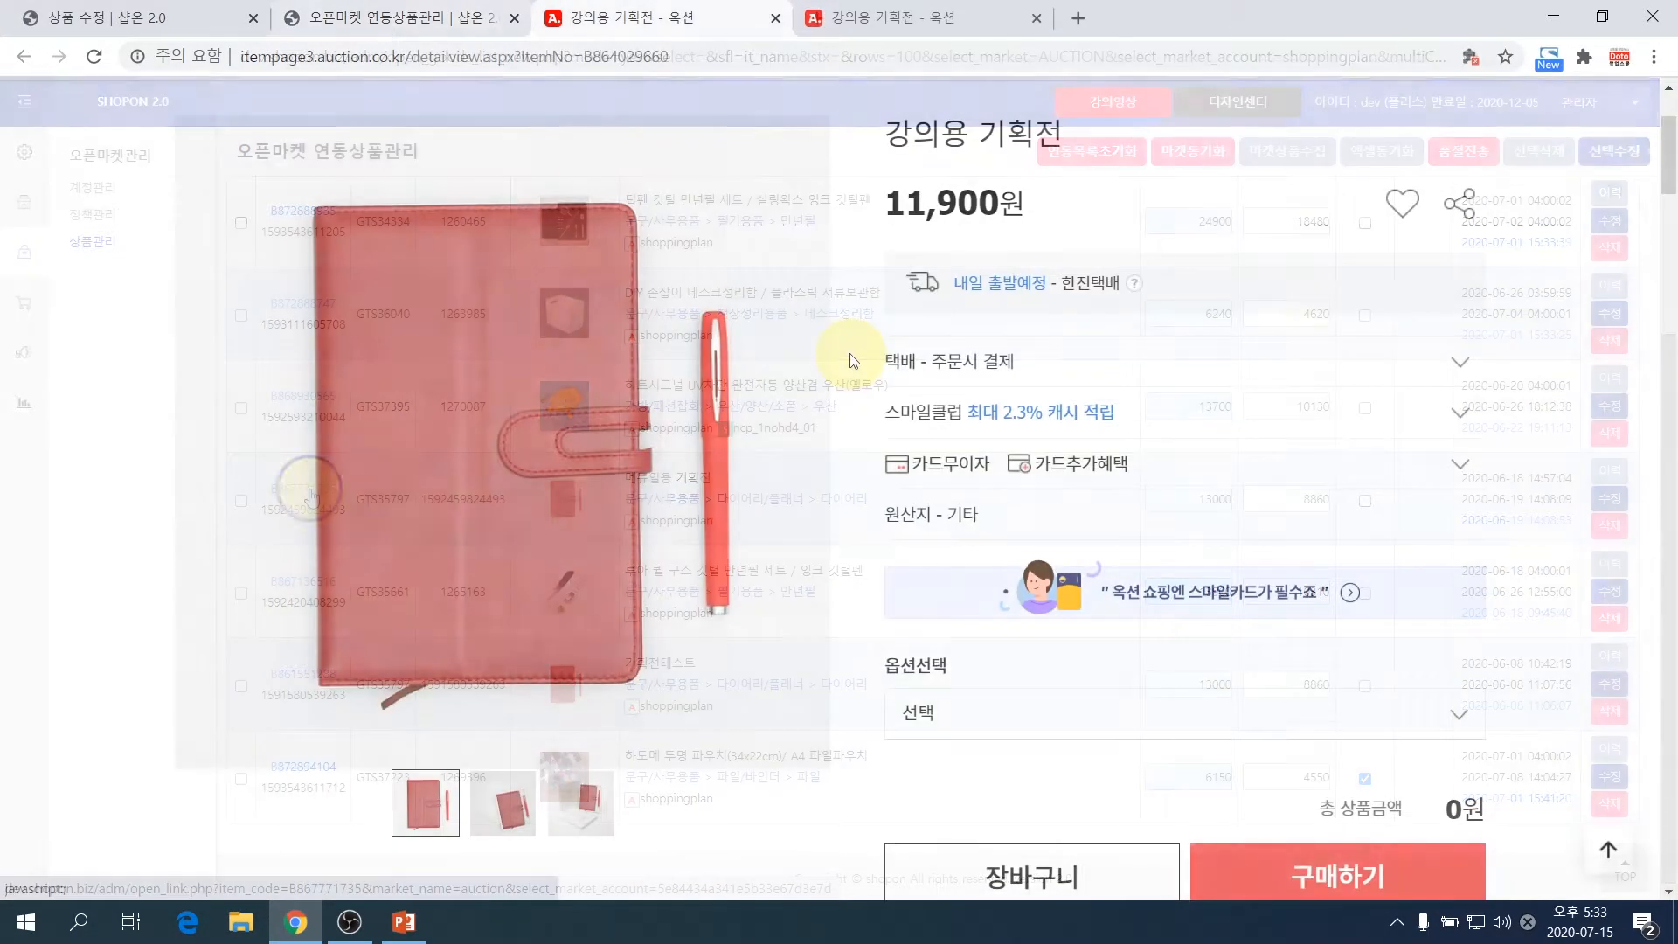
{"action": "scroll", "coordinate": [851, 353], "scroll_direction": "down", "scroll_amount": 1}
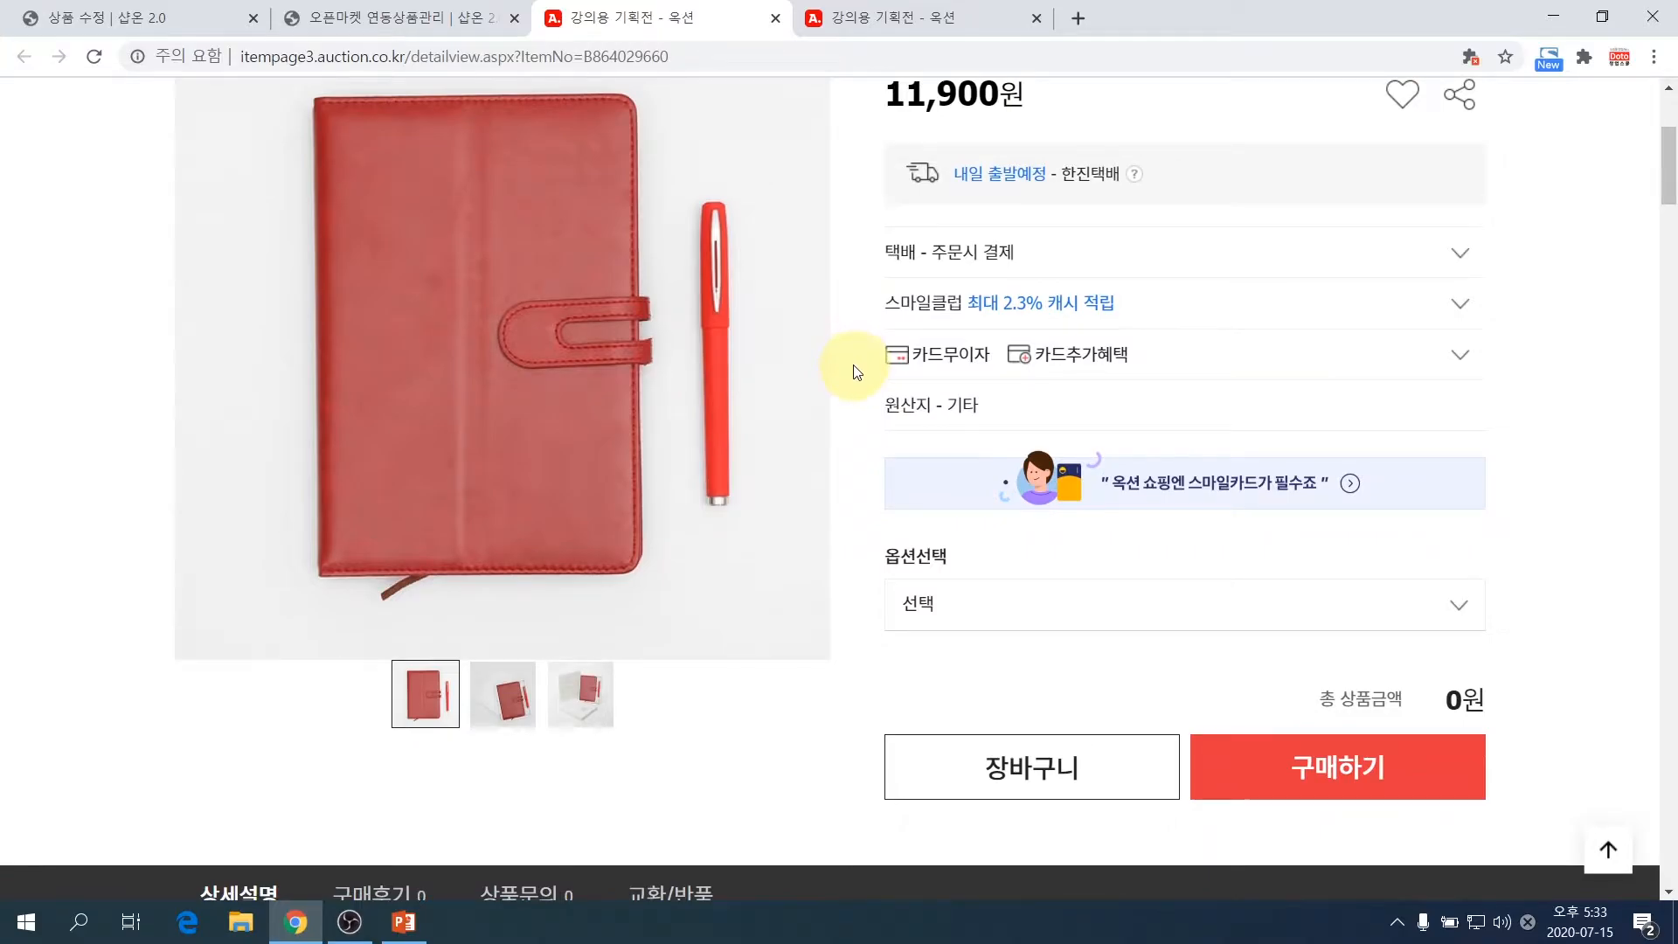
{"action": "left_click", "coordinate": [1005, 608]}
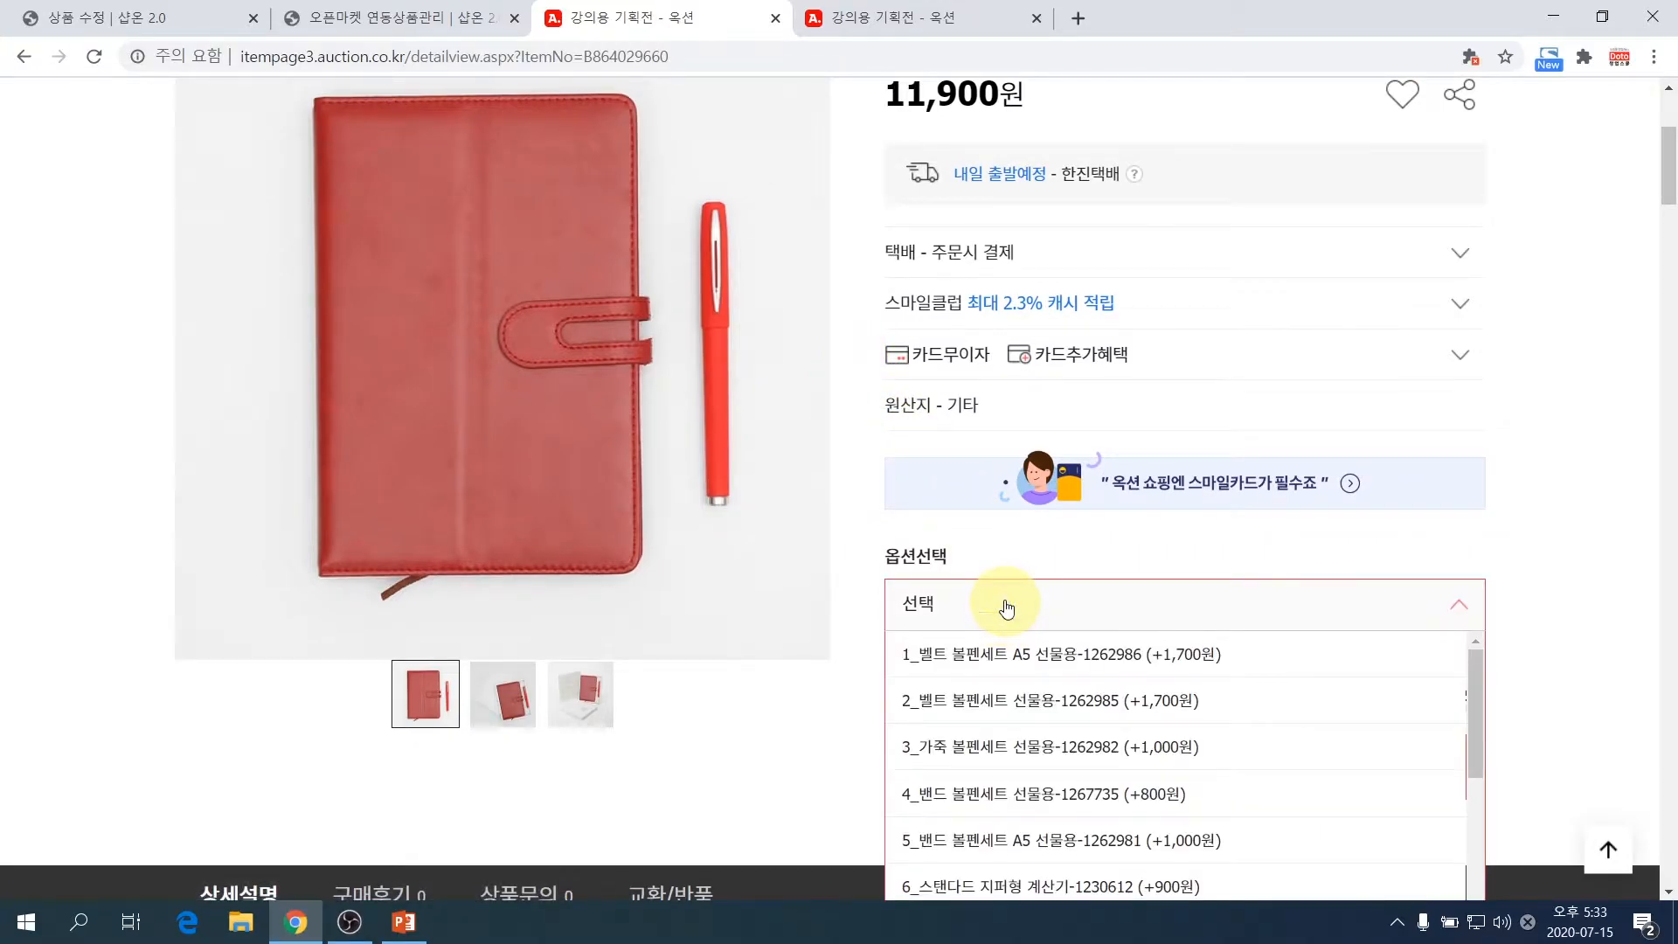
{"action": "scroll", "coordinate": [961, 690], "scroll_direction": "down", "scroll_amount": 5}
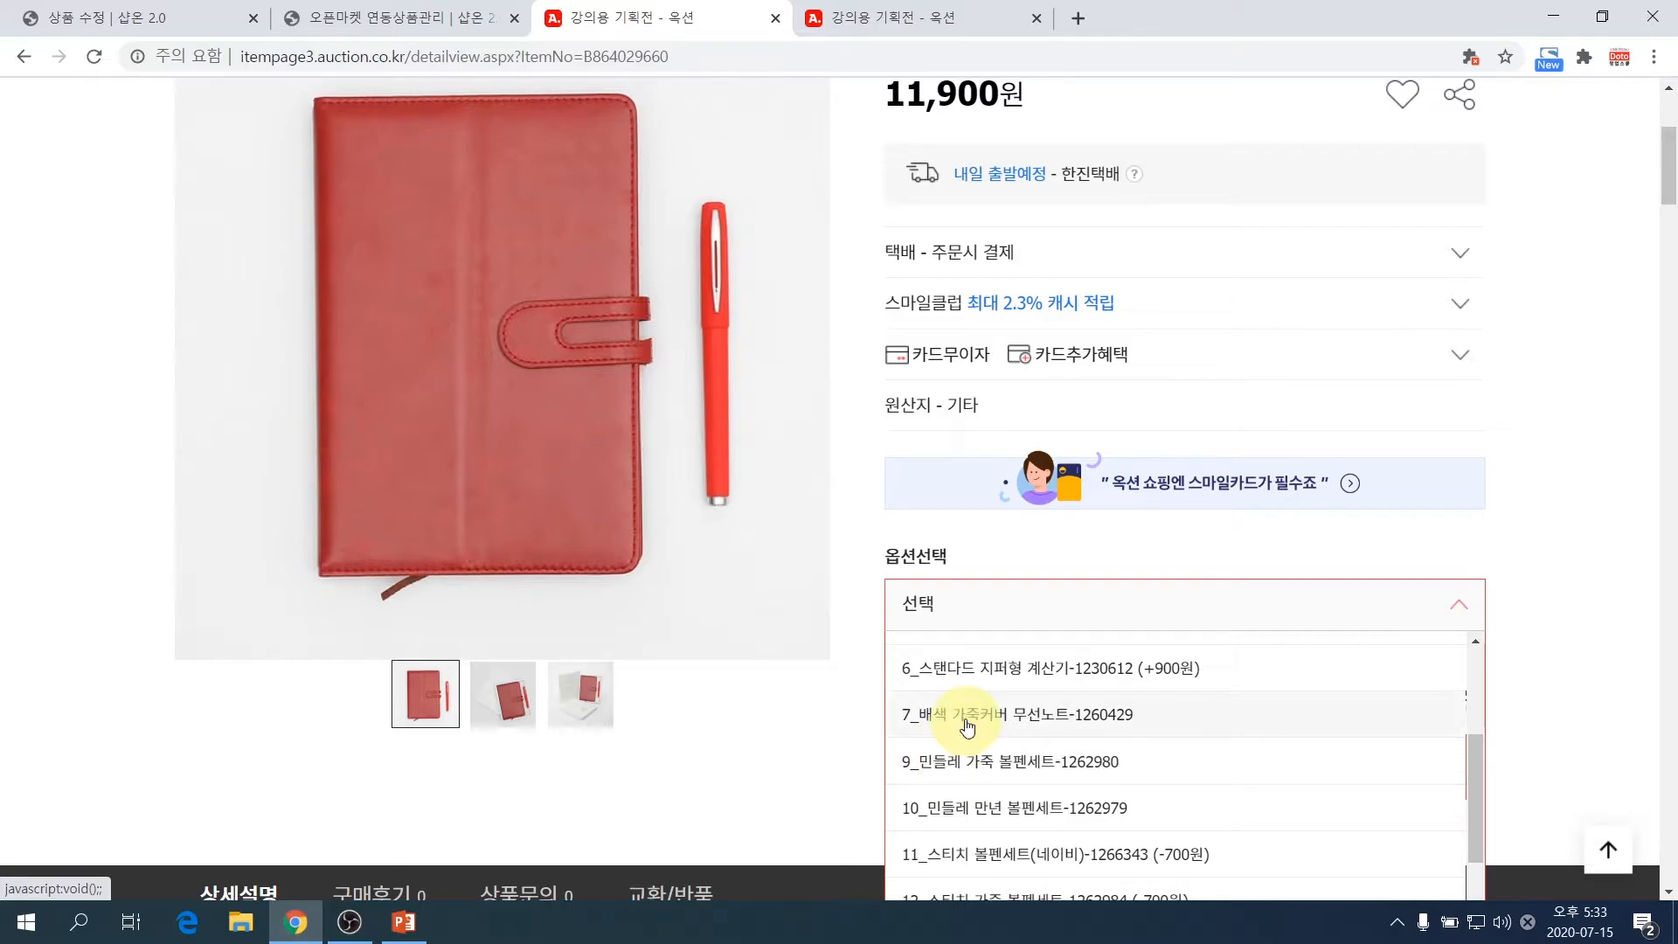
{"action": "left_click", "coordinate": [990, 624]}
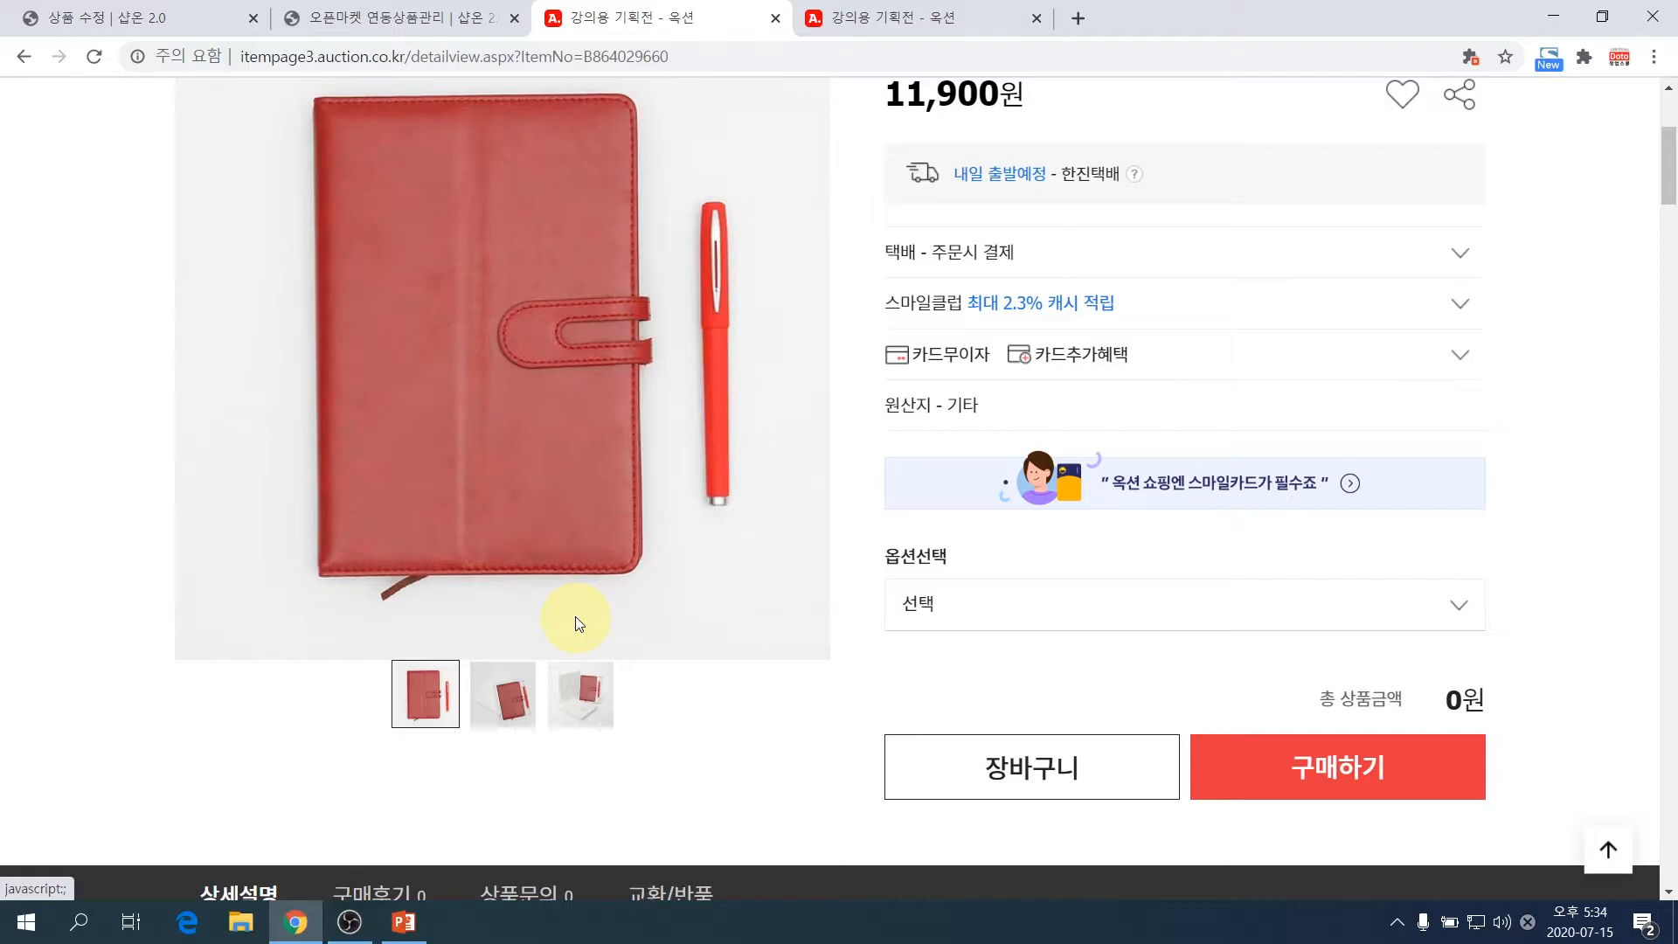
{"action": "key", "text": "ctrl+w"}
{"action": "key", "text": "ctrl+w"}
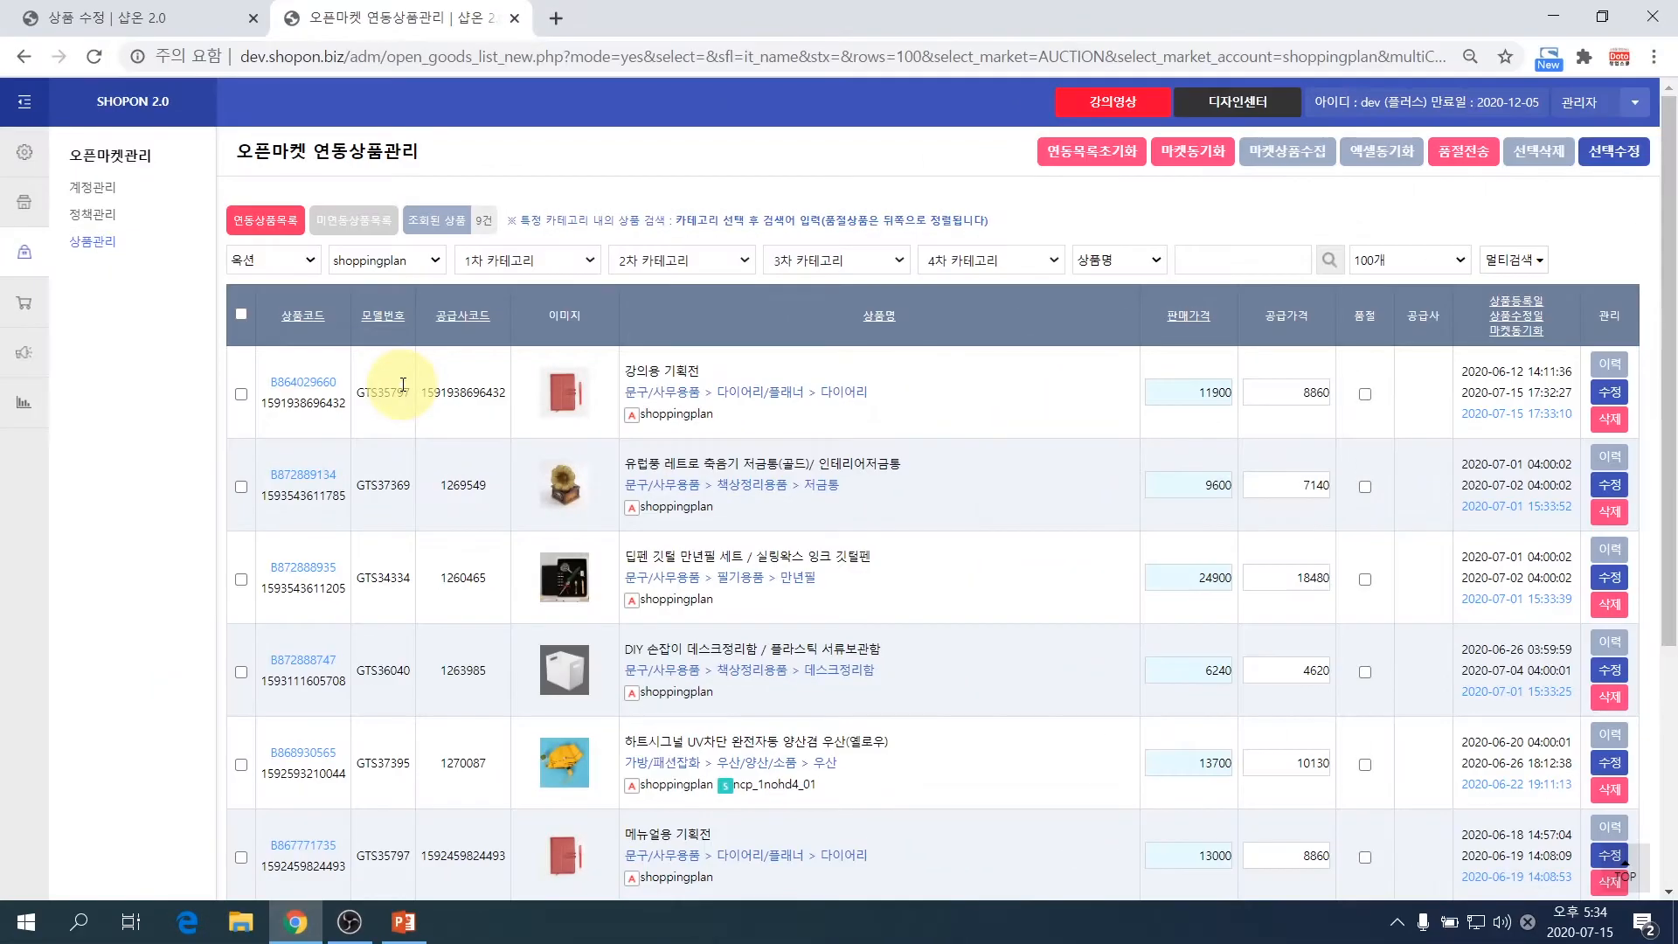
- Select all linked products in the list and run the out-of-stock transmission, 품절전송
{"action": "left_click", "coordinate": [241, 313]}
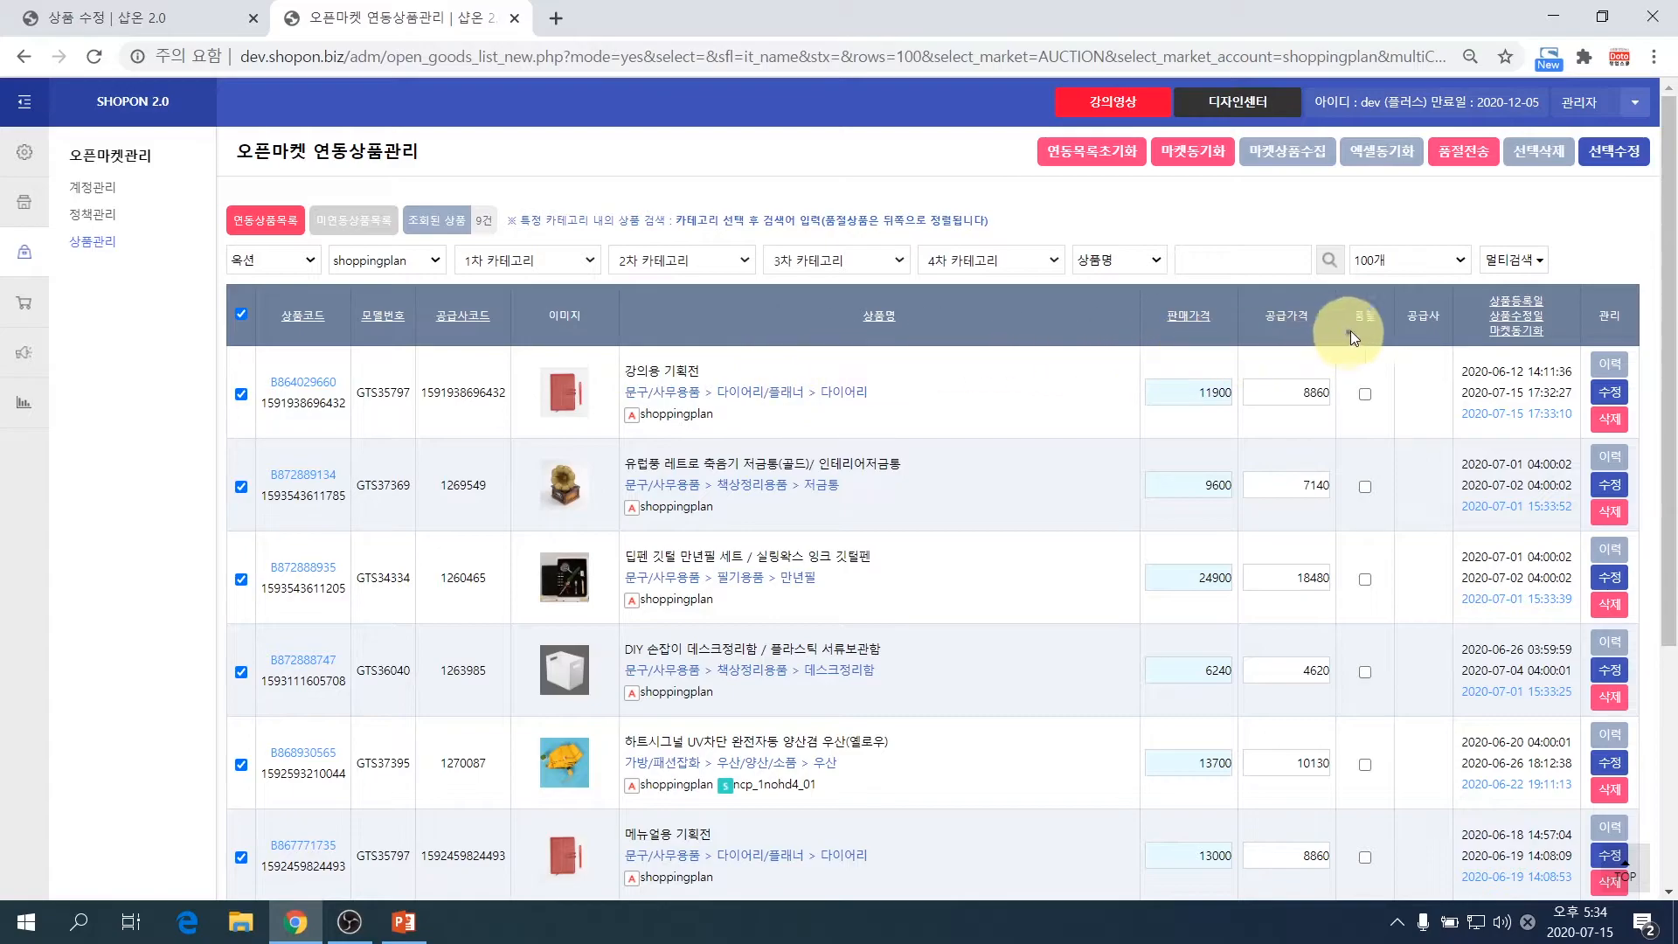
{"action": "left_click", "coordinate": [1462, 162]}
{"action": "left_click", "coordinate": [525, 207]}
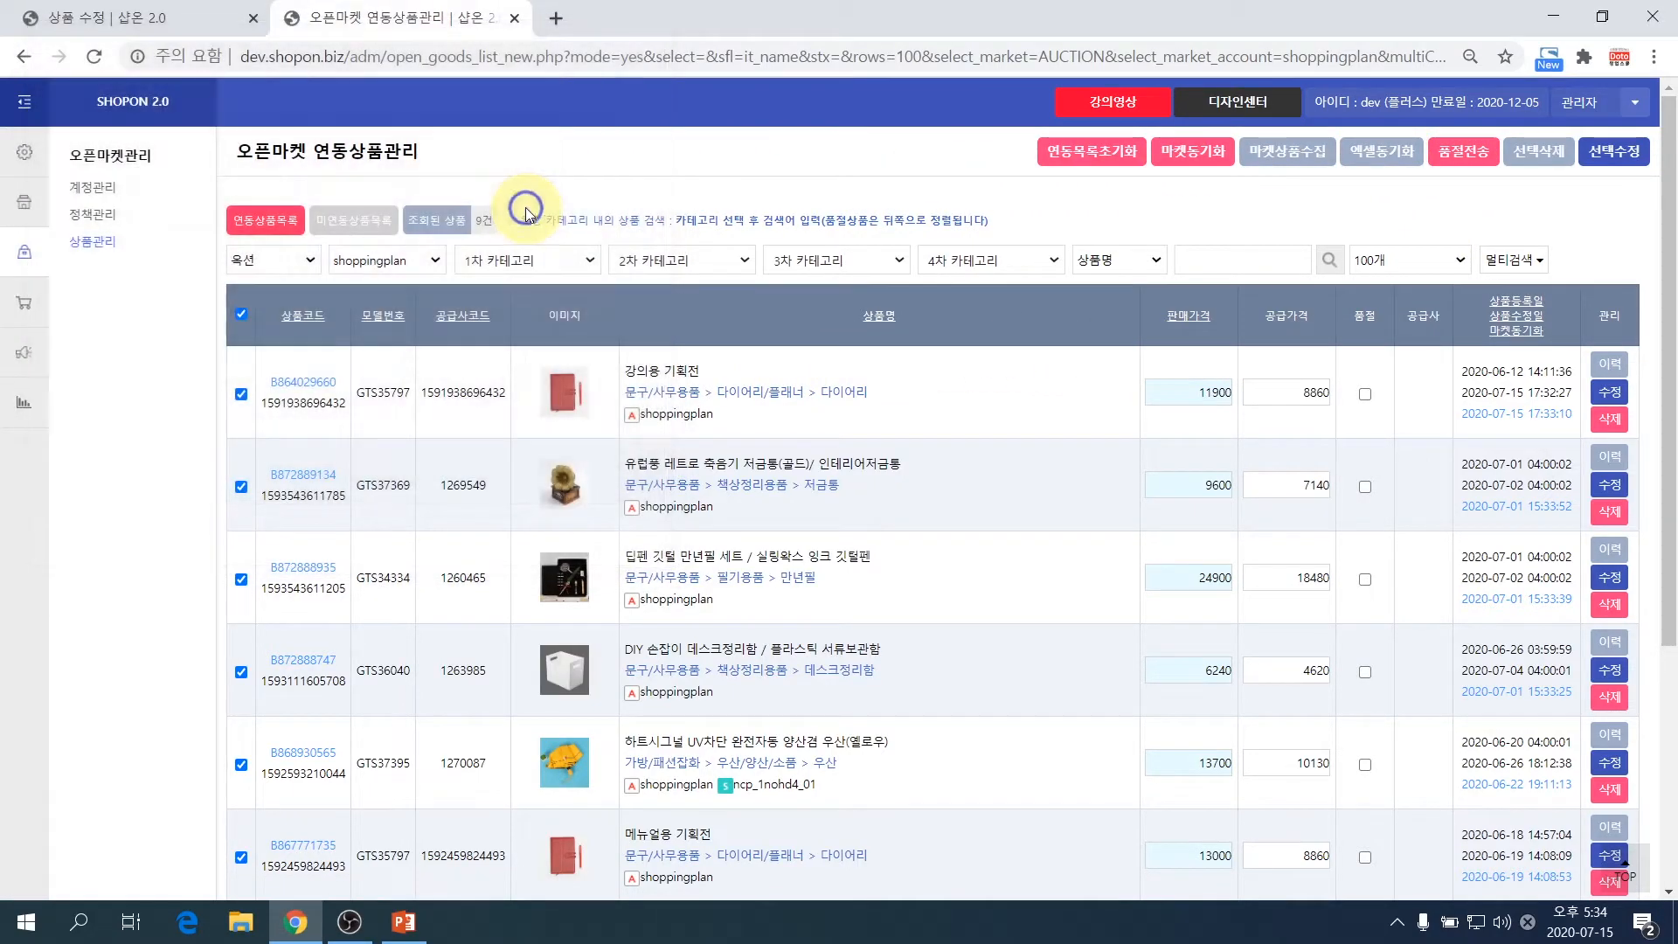
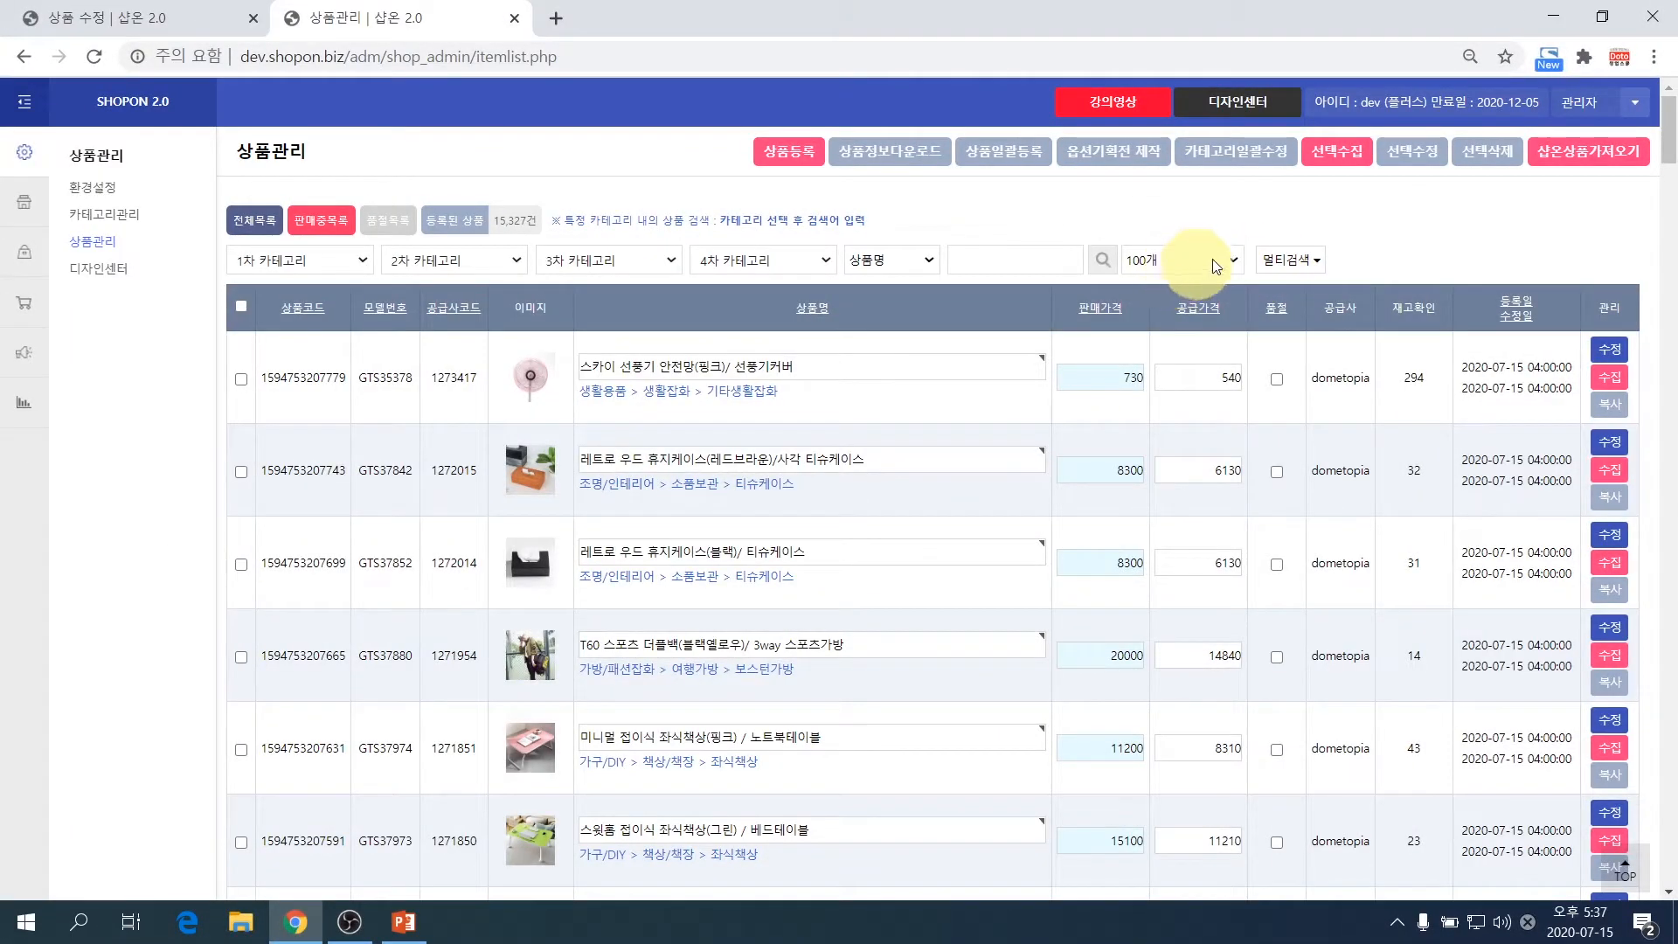
- Open the multi-search area of the product management list and look at its 공급사 코드 entry field
{"action": "left_click", "coordinate": [1288, 260]}
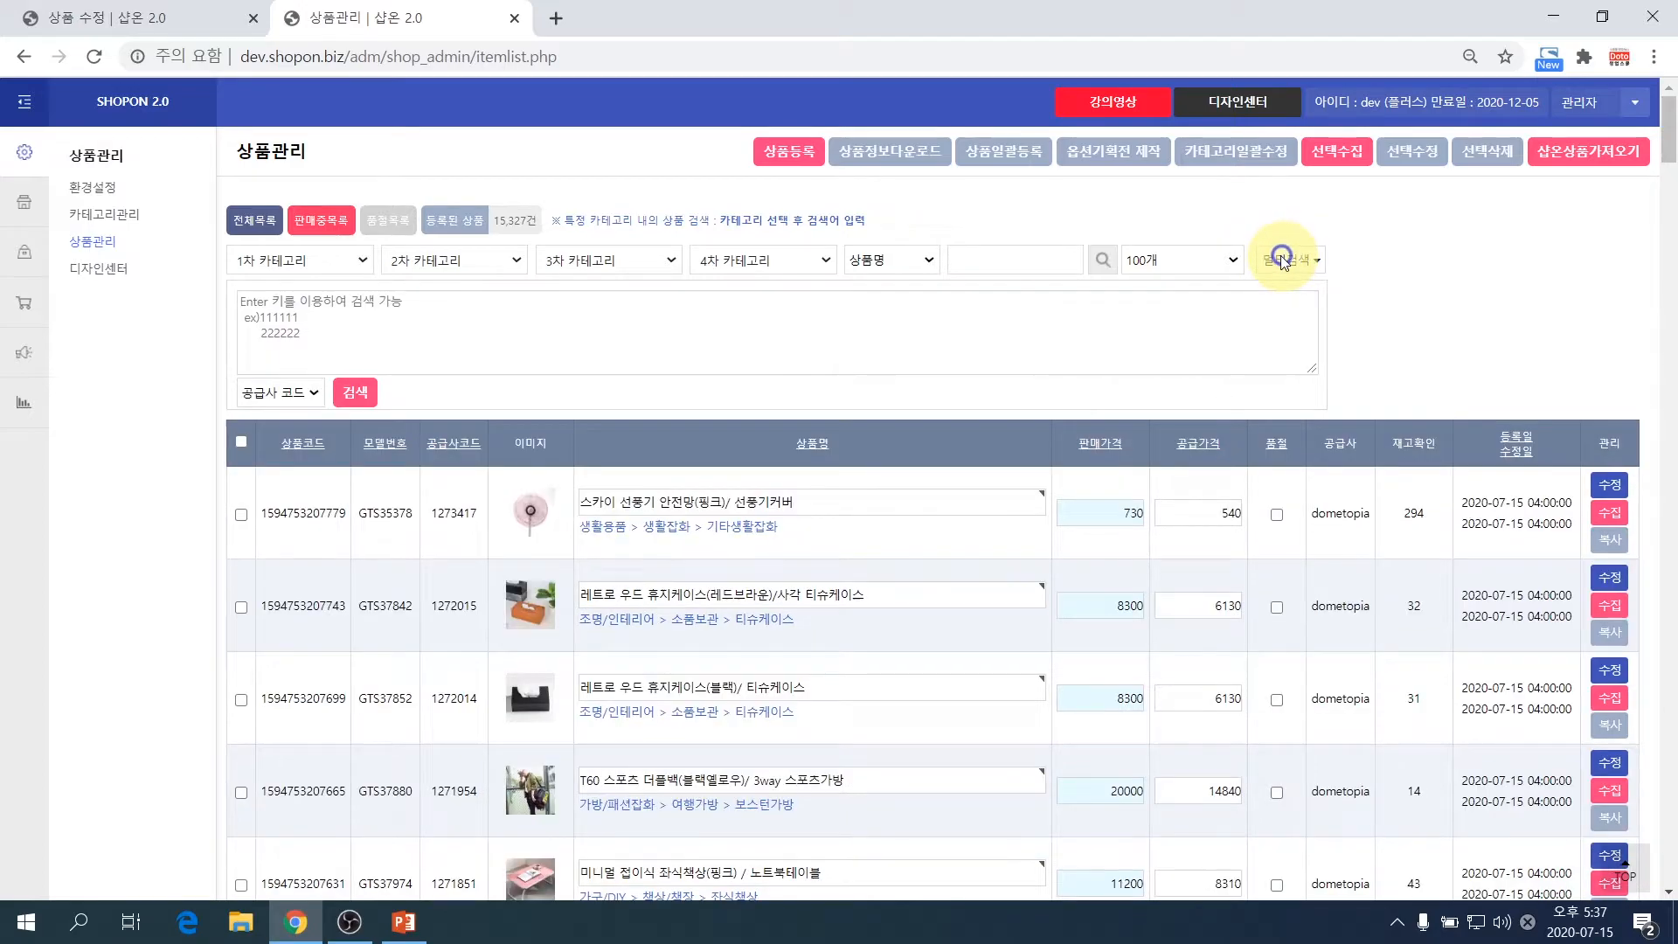
{"action": "left_click", "coordinate": [260, 334]}
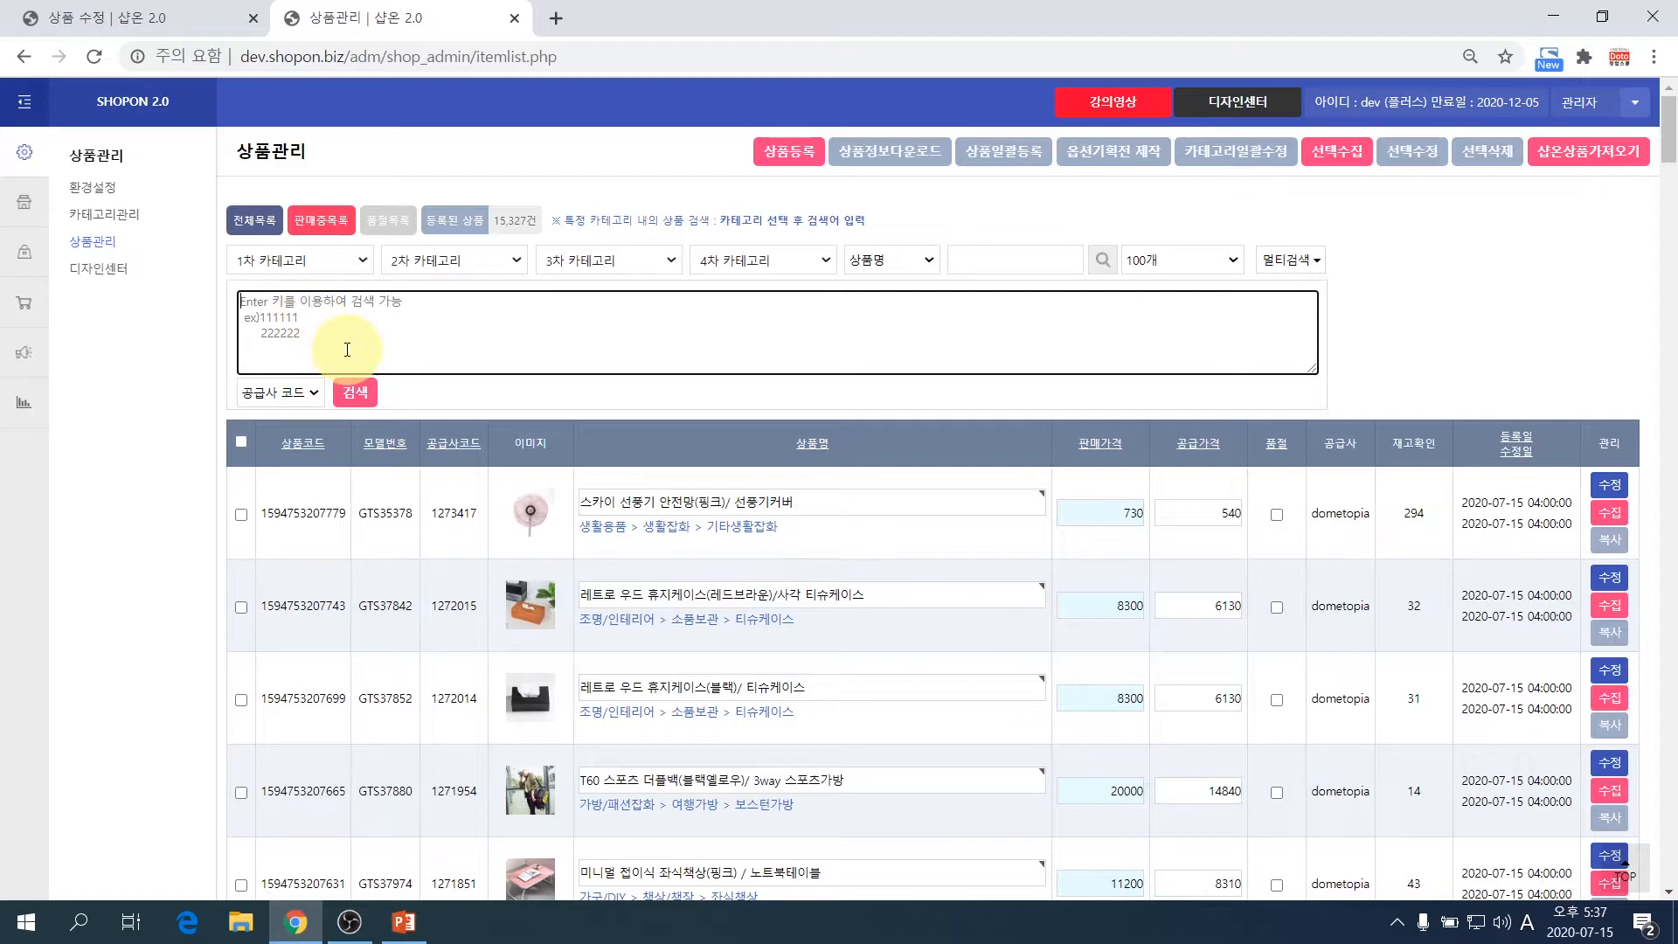
{"action": "left_click", "coordinate": [611, 412]}
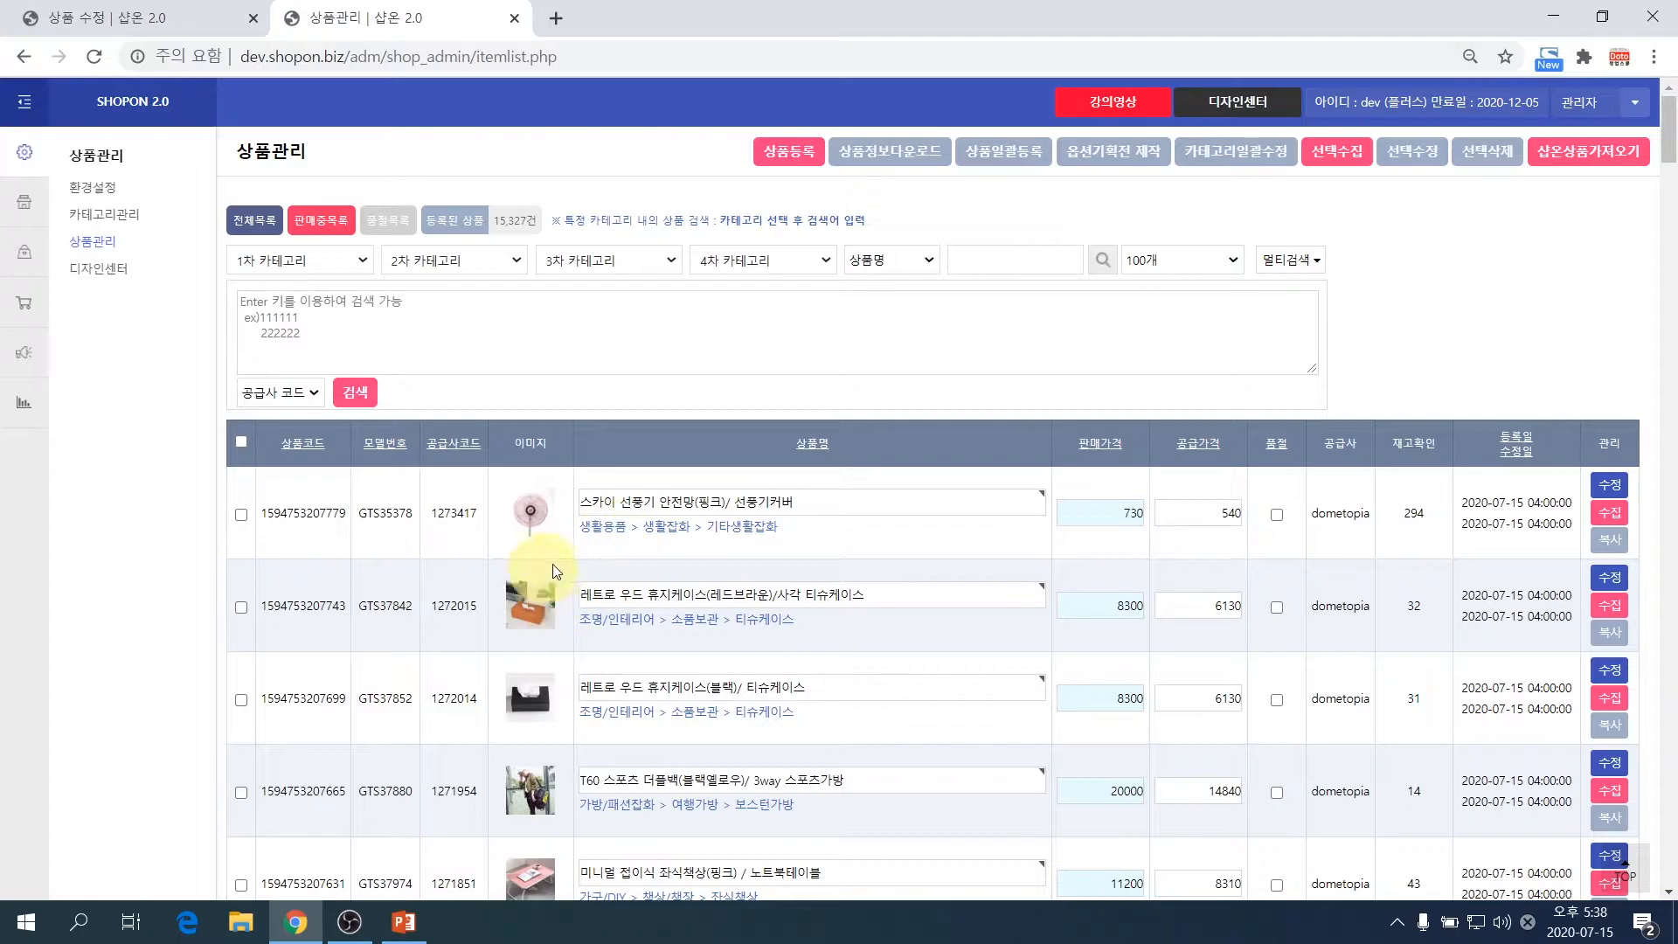
- Examine the 재고확인 stock column and the 품절 checkboxes throughout the product management list
{"action": "scroll", "coordinate": [651, 566], "scroll_direction": "down", "scroll_amount": 1}
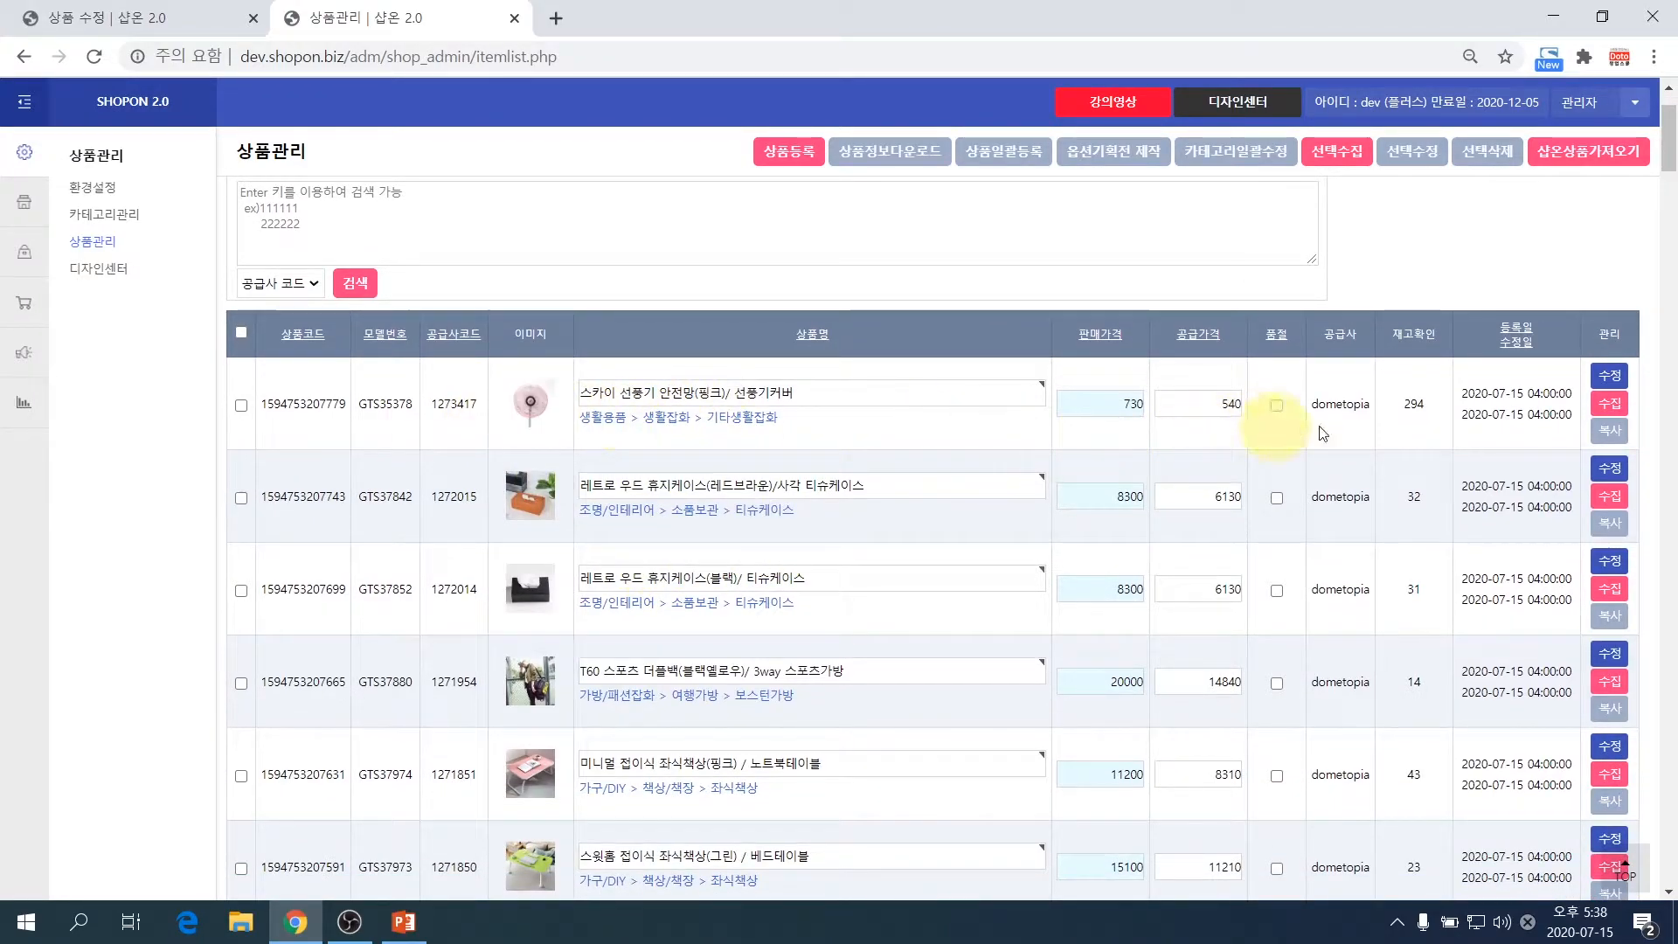
{"action": "left_click", "coordinate": [1422, 408]}
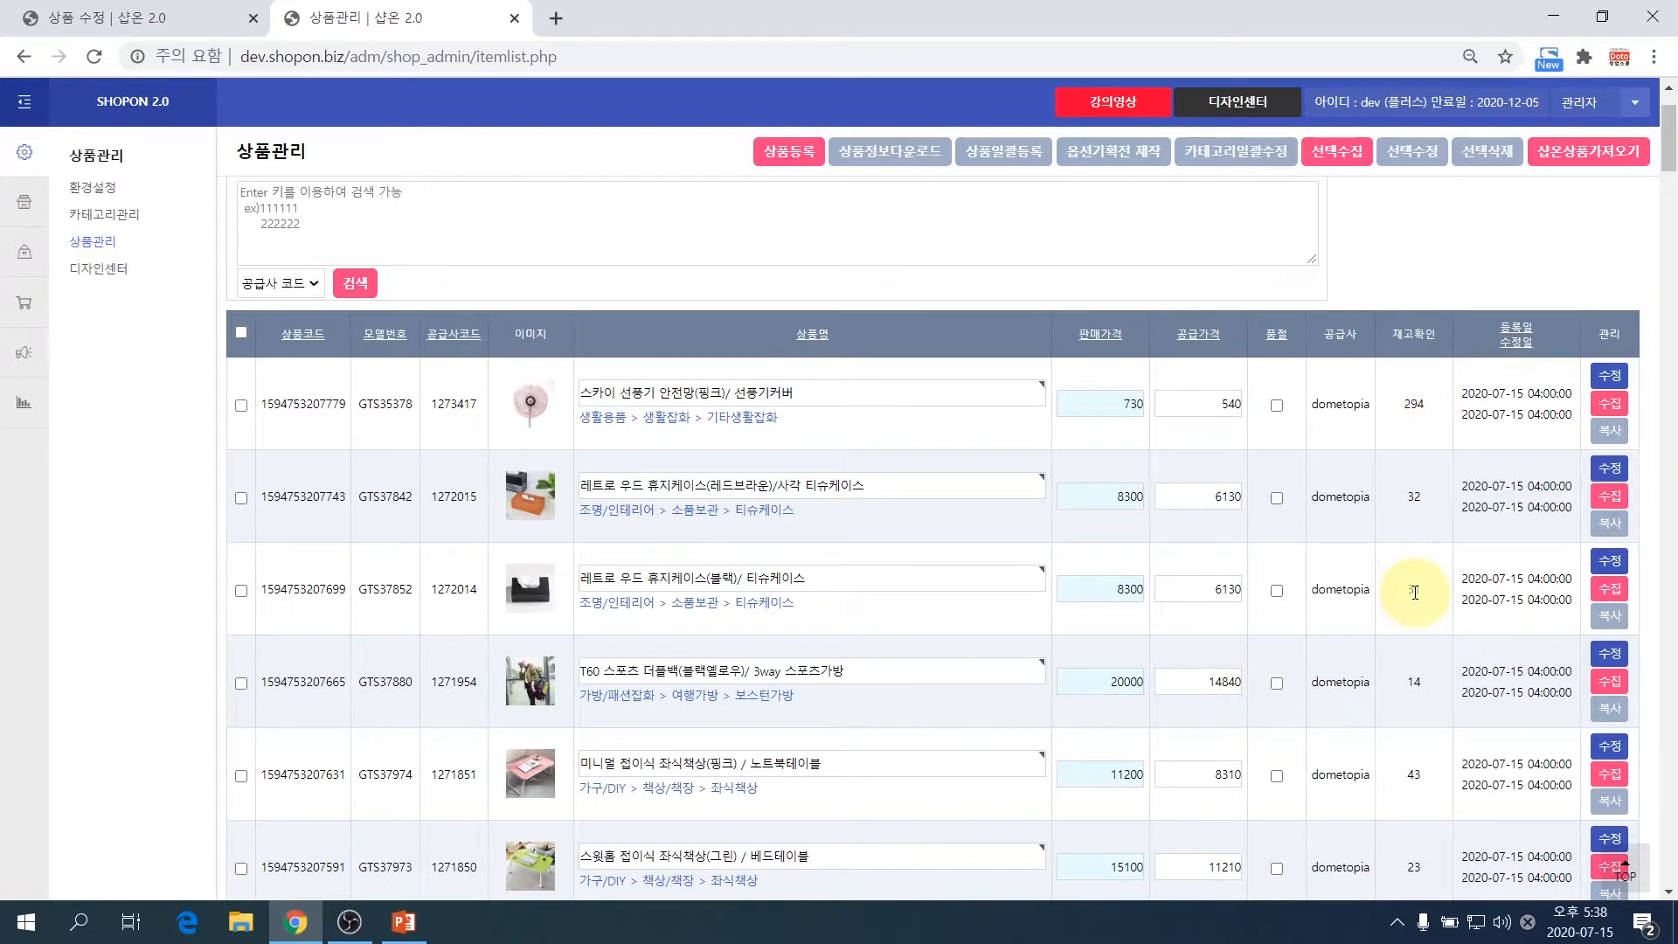
{"action": "scroll", "coordinate": [1415, 618], "scroll_direction": "down", "scroll_amount": 1}
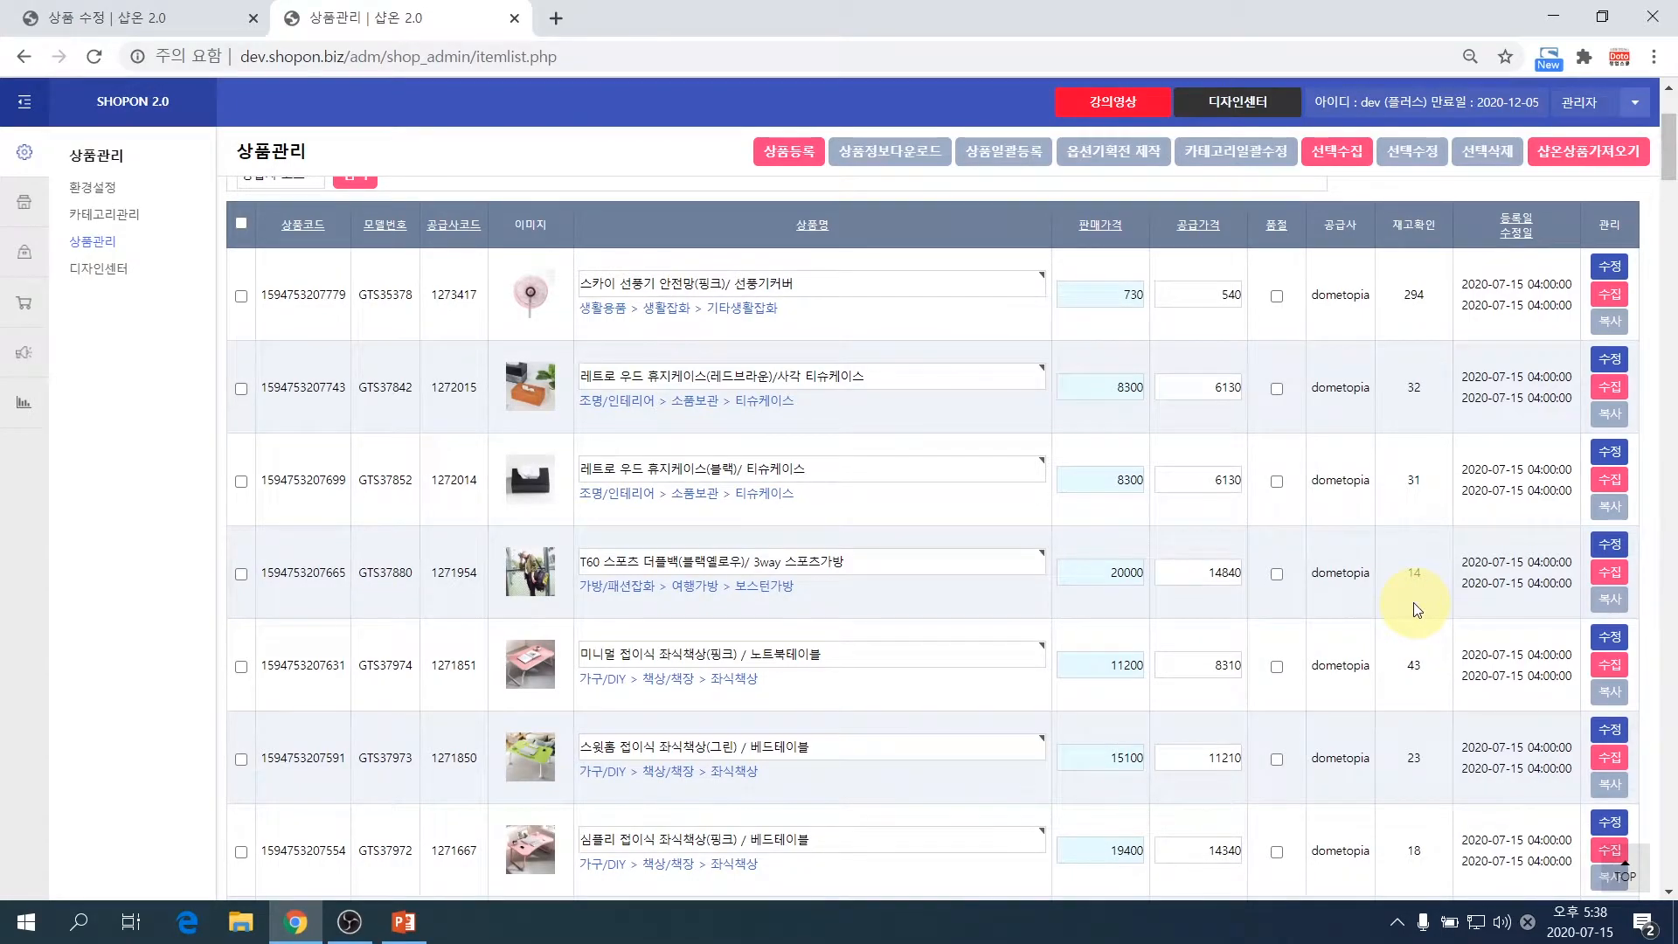
{"action": "scroll", "coordinate": [1417, 609], "scroll_direction": "down", "scroll_amount": 10}
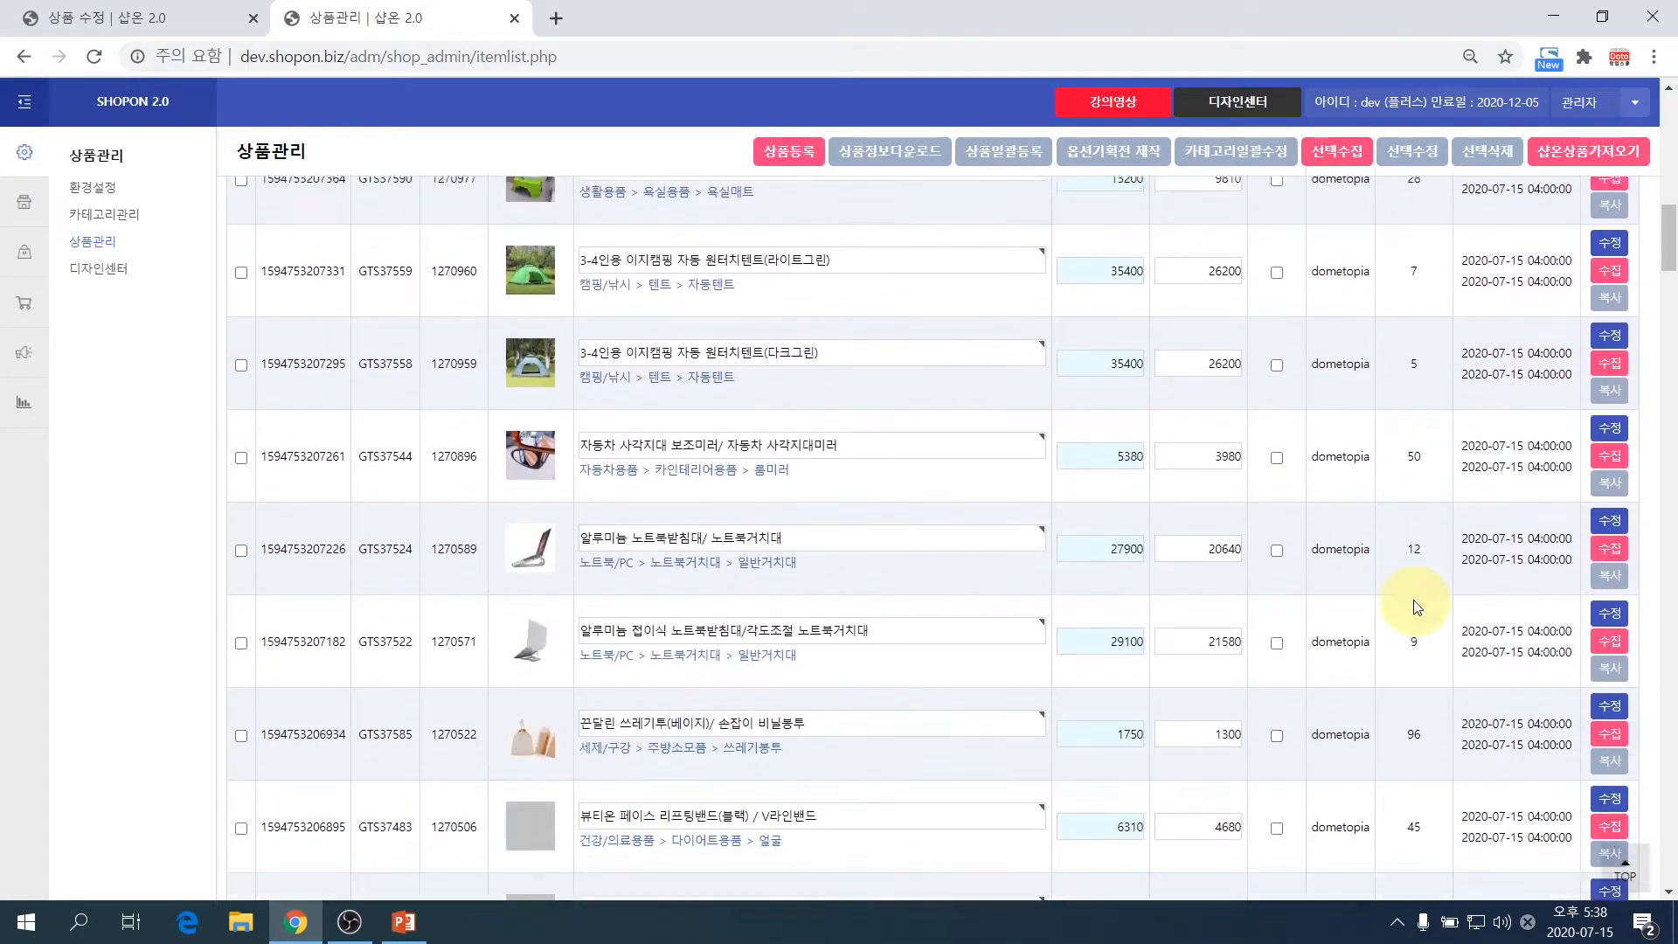
{"action": "scroll", "coordinate": [1416, 609], "scroll_direction": "down", "scroll_amount": 15}
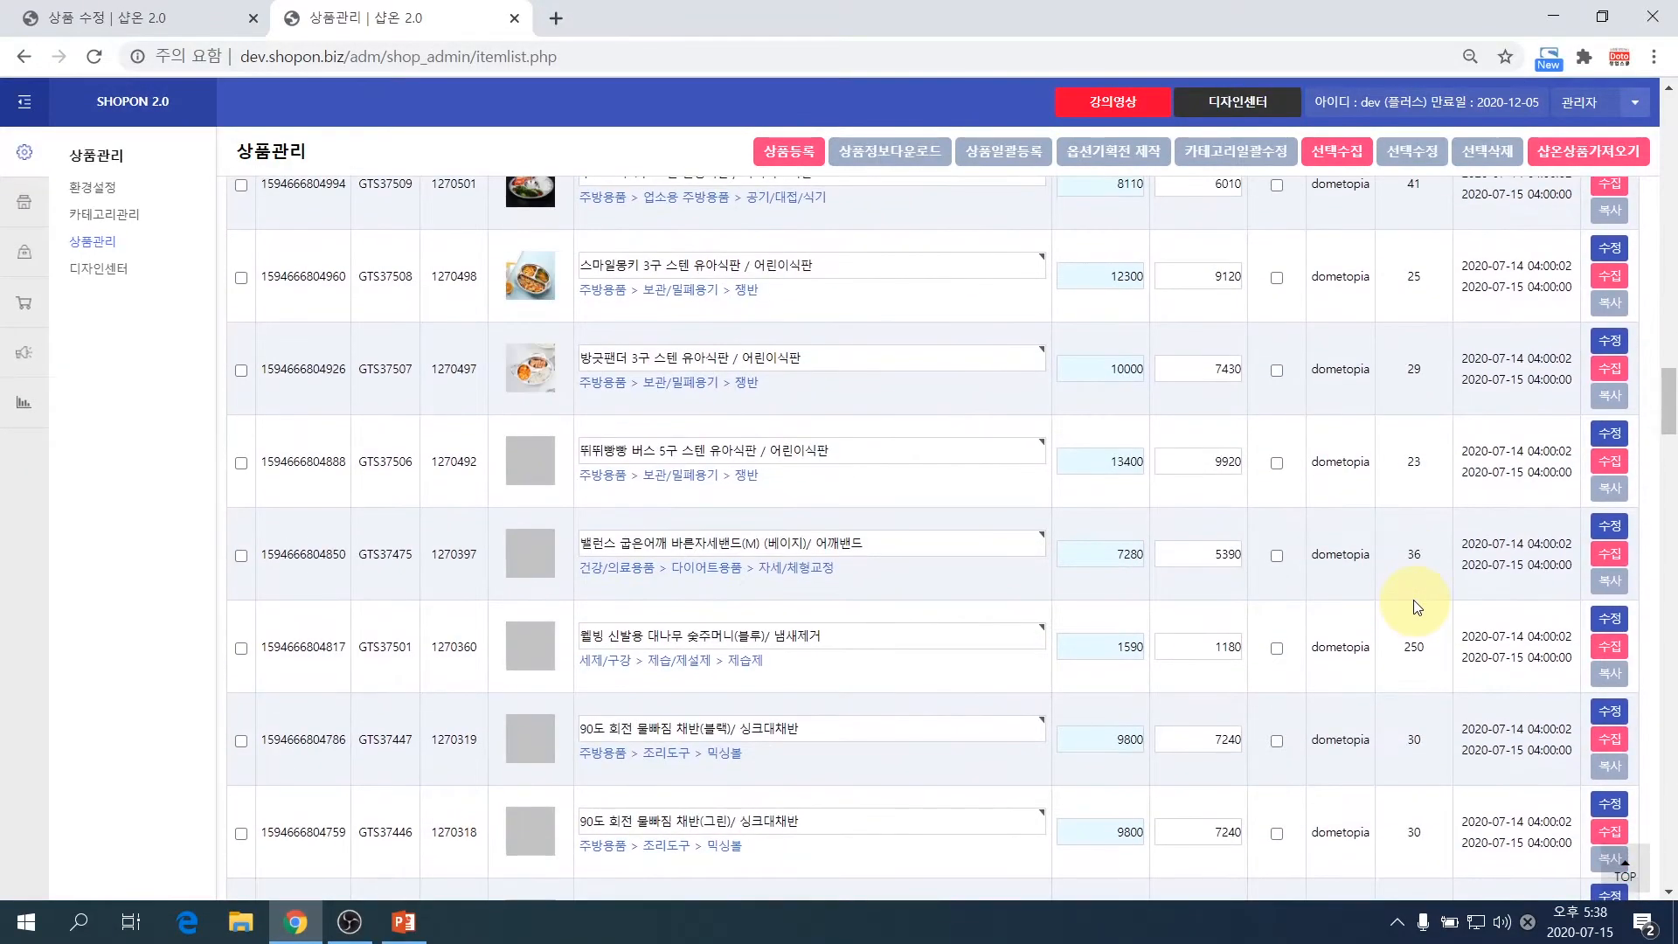
{"action": "scroll", "coordinate": [1417, 607], "scroll_direction": "down", "scroll_amount": 5}
{"action": "scroll", "coordinate": [1367, 562], "scroll_direction": "down", "scroll_amount": 5}
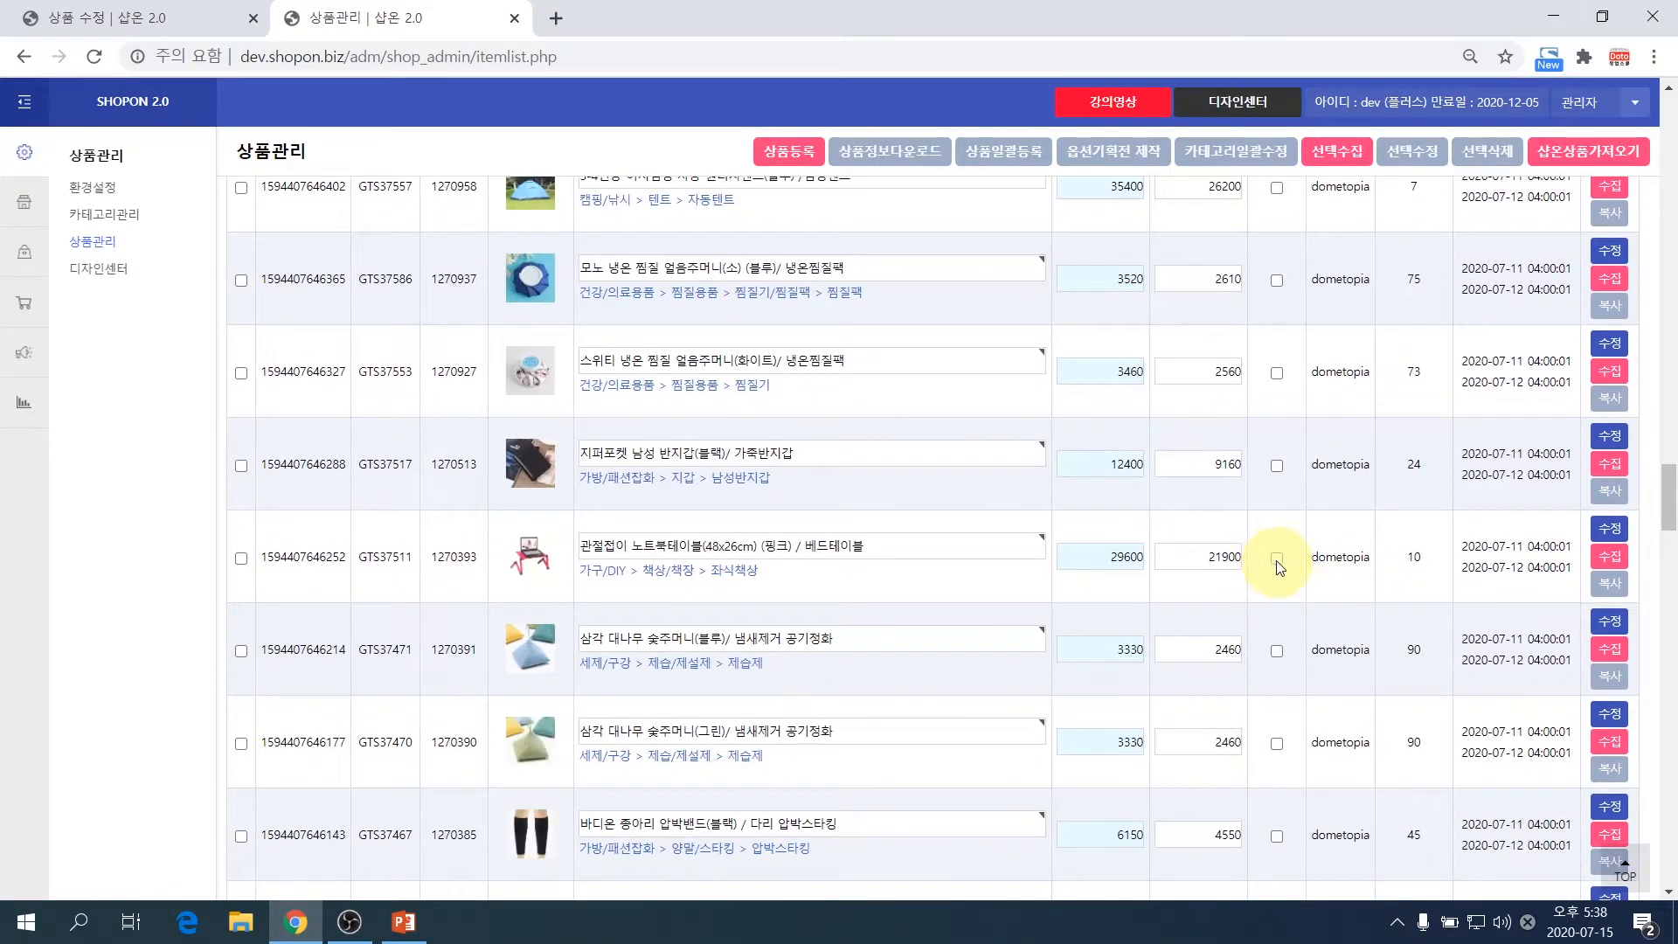
{"action": "scroll", "coordinate": [1278, 566], "scroll_direction": "up", "scroll_amount": 20}
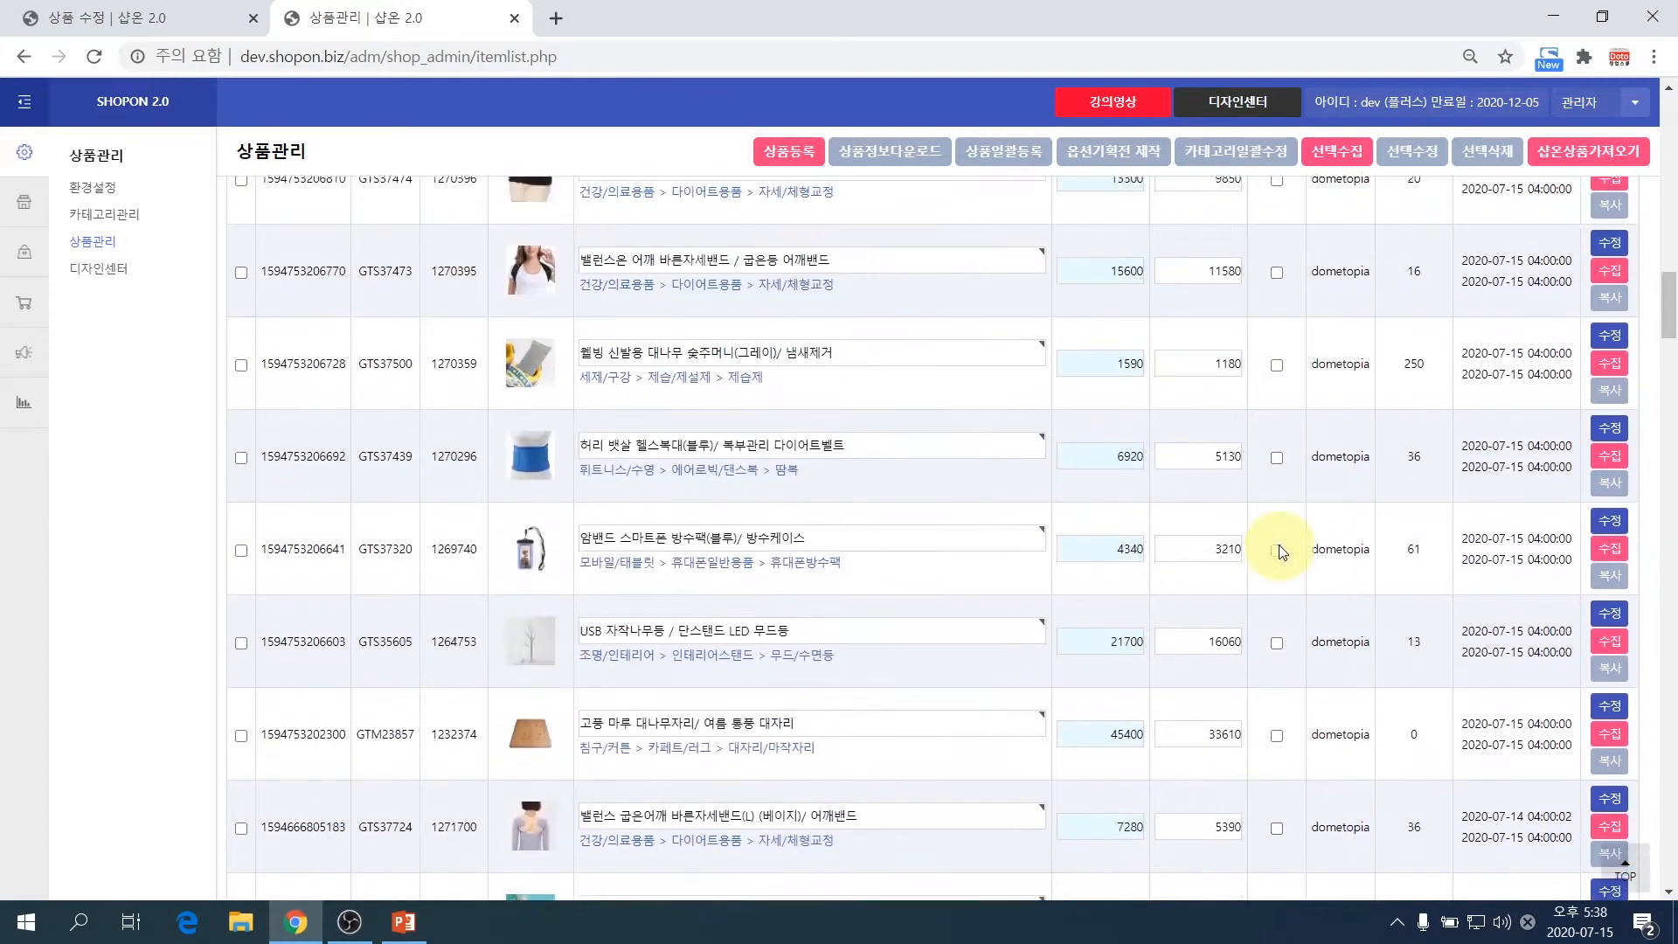
{"action": "scroll", "coordinate": [1288, 536], "scroll_direction": "up", "scroll_amount": 5}
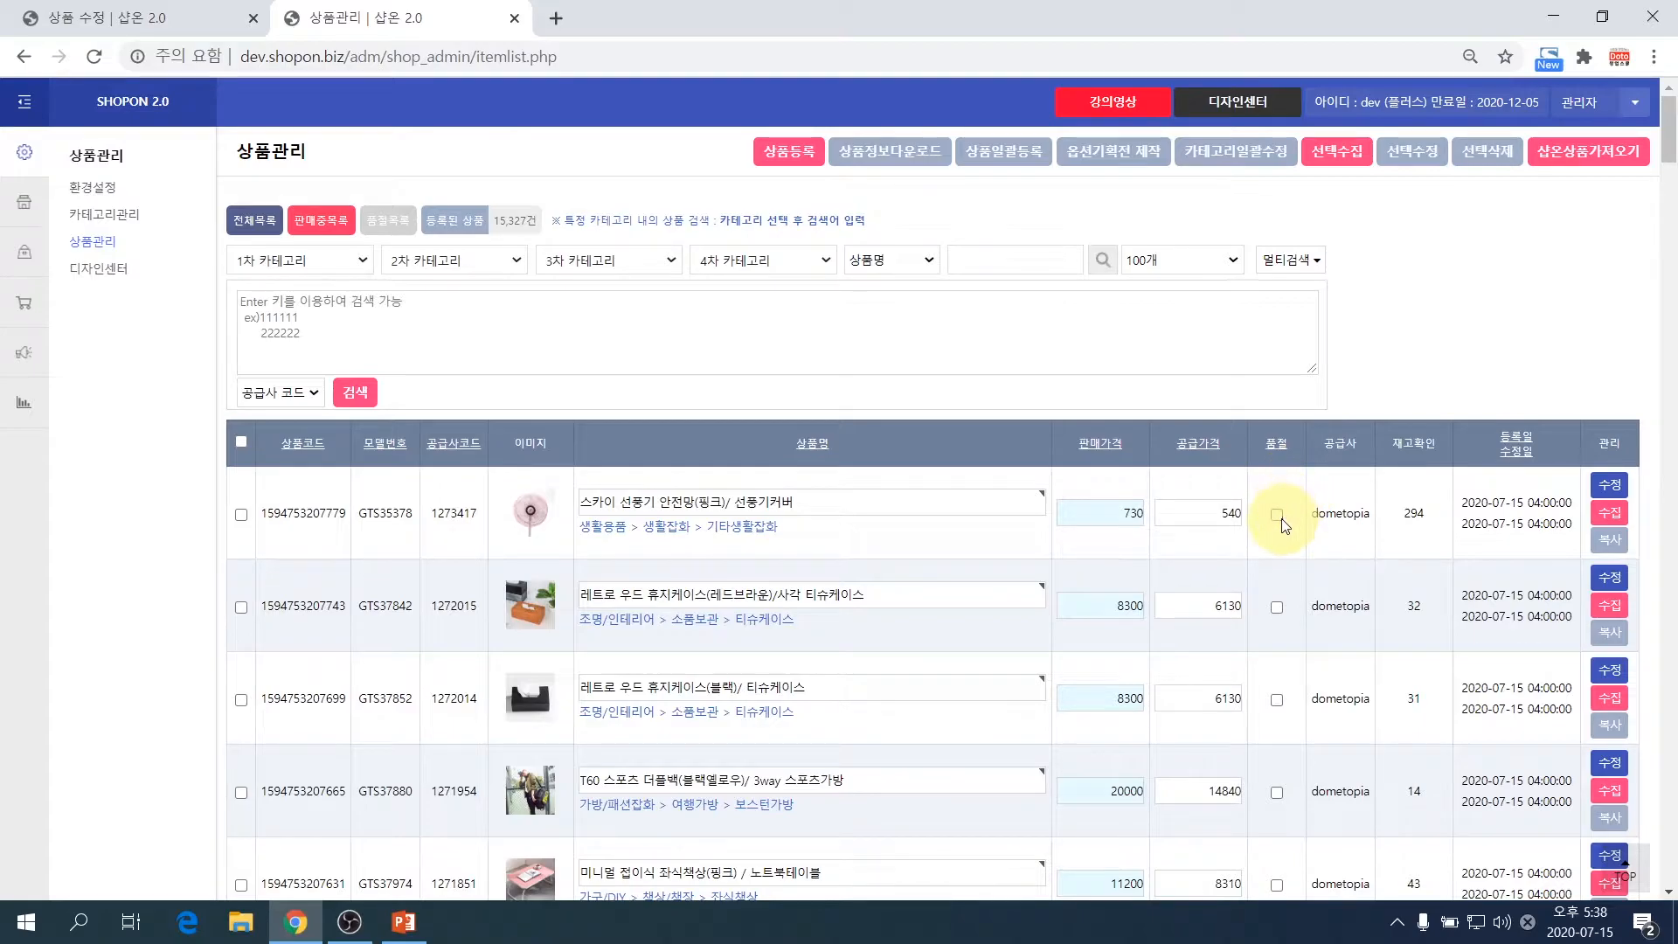
- Toggle the first product's 품절 mark on and off, and look through the list for products with low or no stock
{"action": "left_click", "coordinate": [1278, 516]}
{"action": "left_click", "coordinate": [1277, 516]}
{"action": "scroll", "coordinate": [1278, 549], "scroll_direction": "down", "scroll_amount": 7}
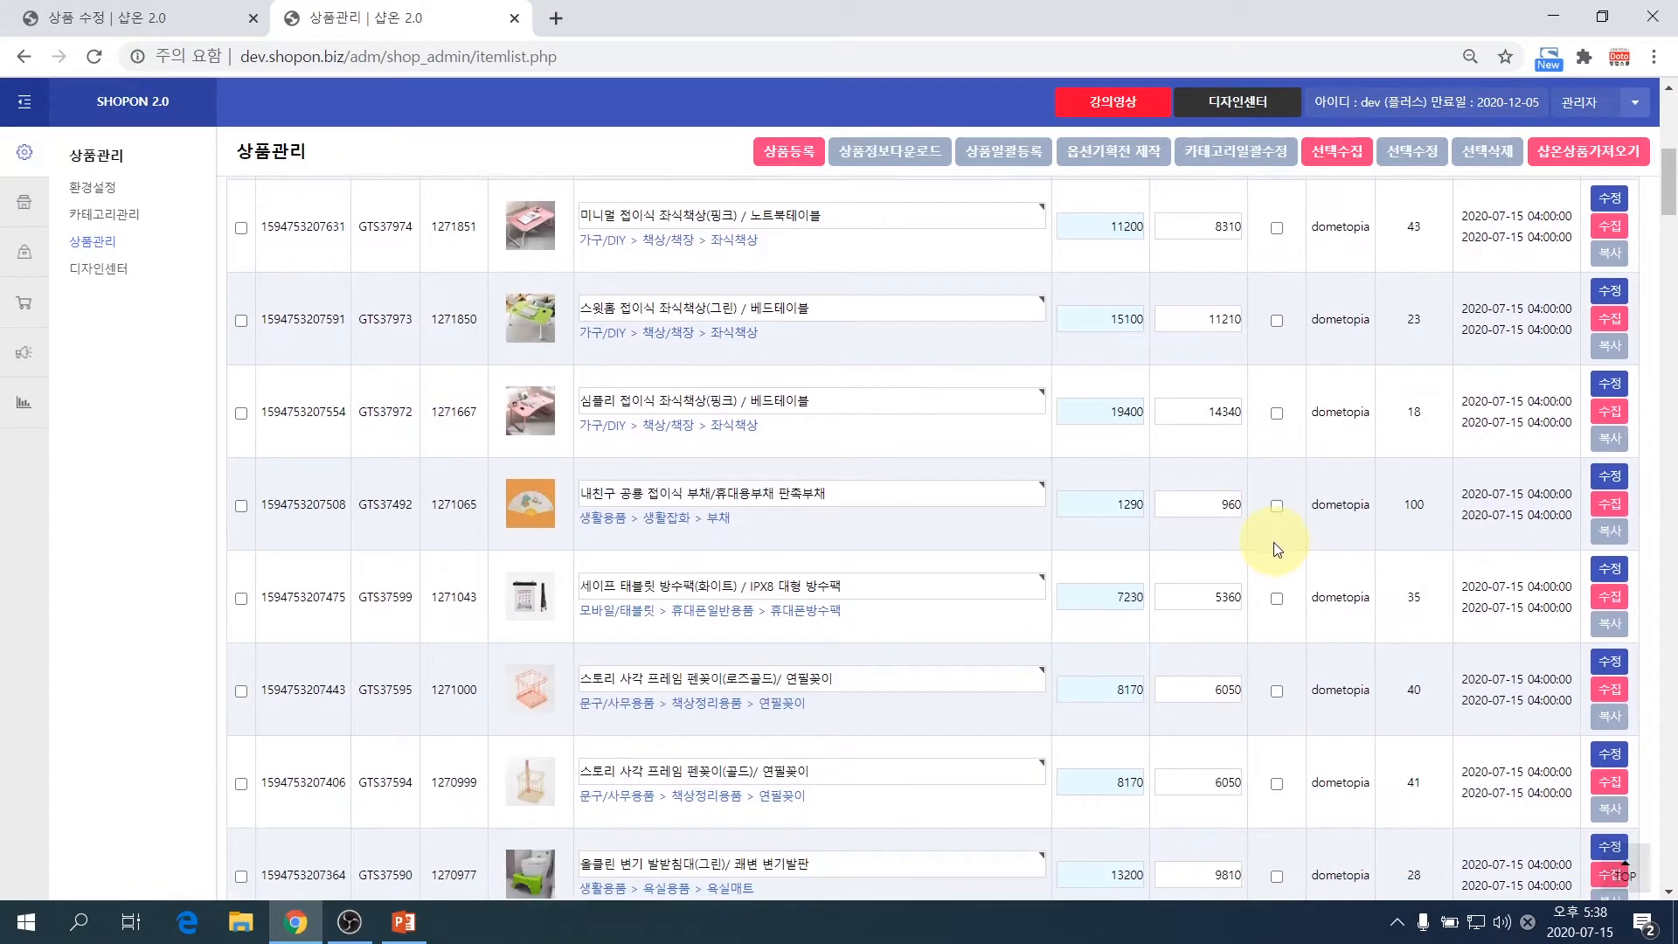
{"action": "scroll", "coordinate": [1278, 548], "scroll_direction": "down", "scroll_amount": 15}
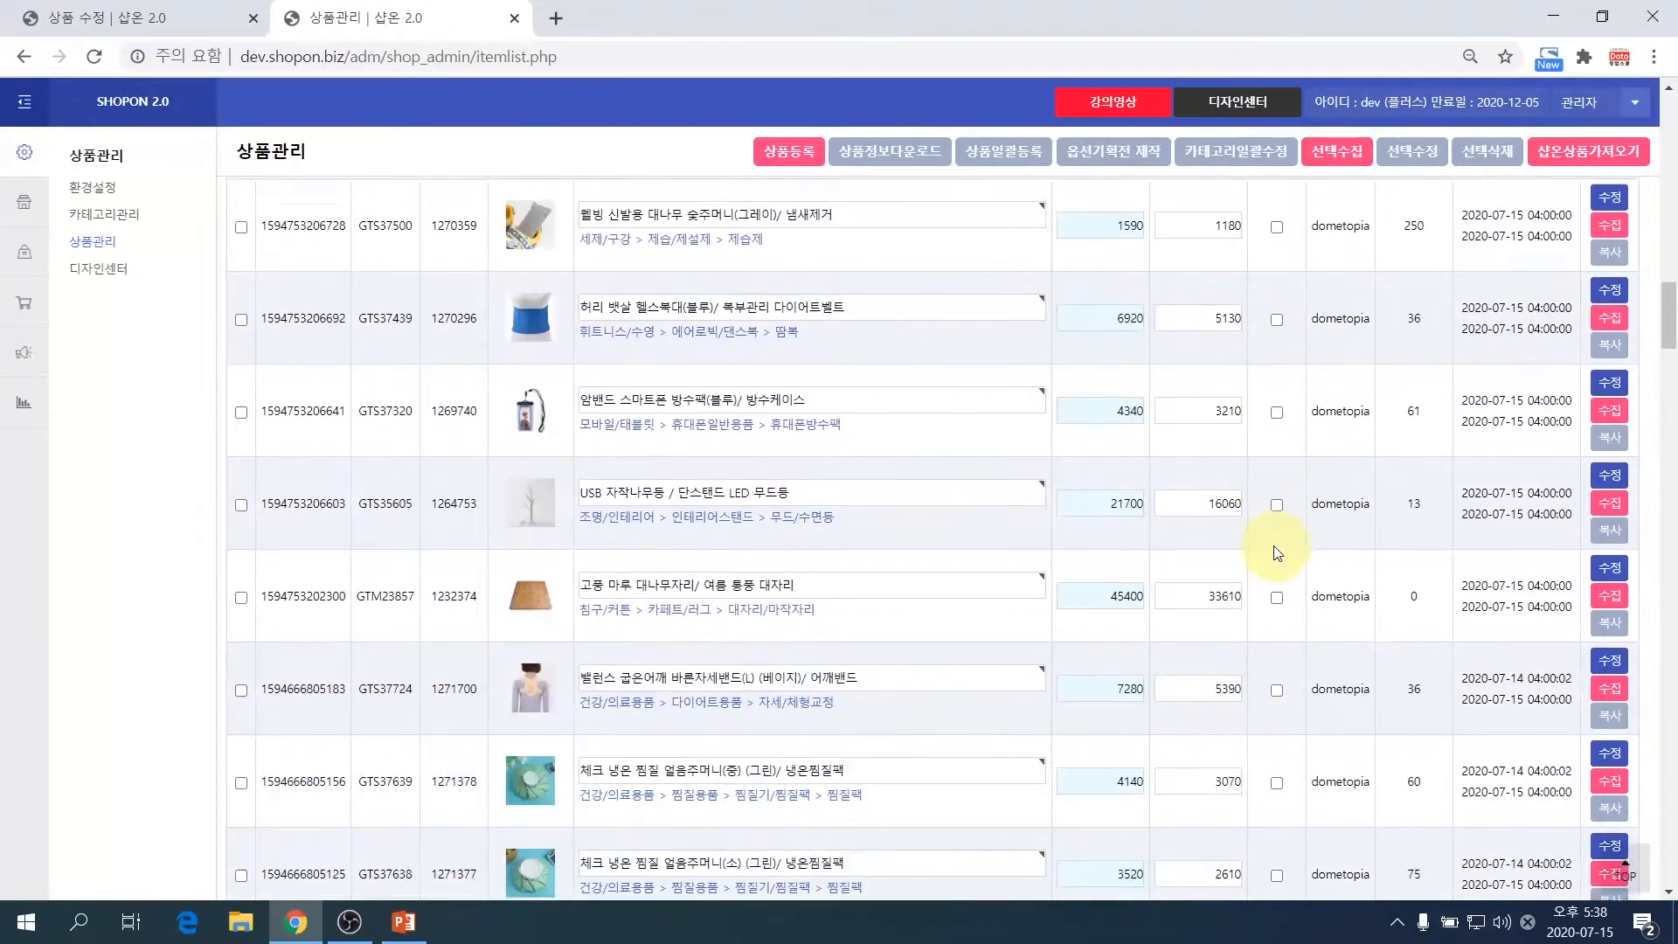
{"action": "scroll", "coordinate": [1278, 553], "scroll_direction": "down", "scroll_amount": 2}
{"action": "scroll", "coordinate": [1275, 550], "scroll_direction": "down", "scroll_amount": 7}
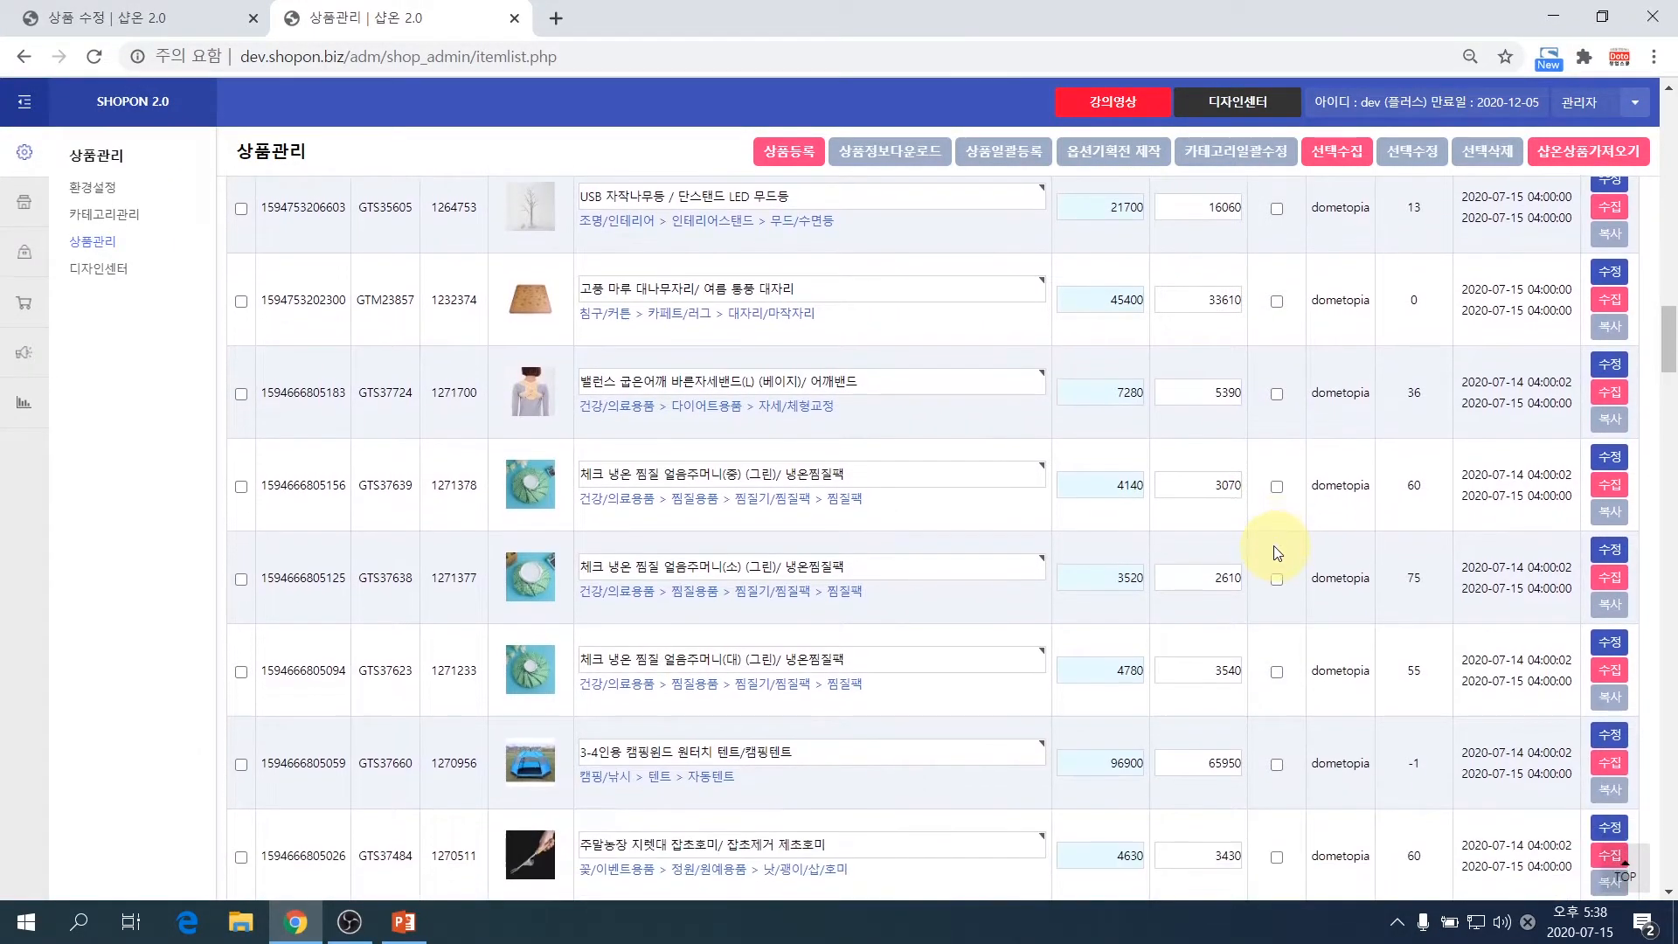
- Open the full 가격변경/품절안내 board in the Dometopia seller admin and show 100 posts per page
{"action": "scroll", "coordinate": [1278, 551], "scroll_direction": "down", "scroll_amount": 8}
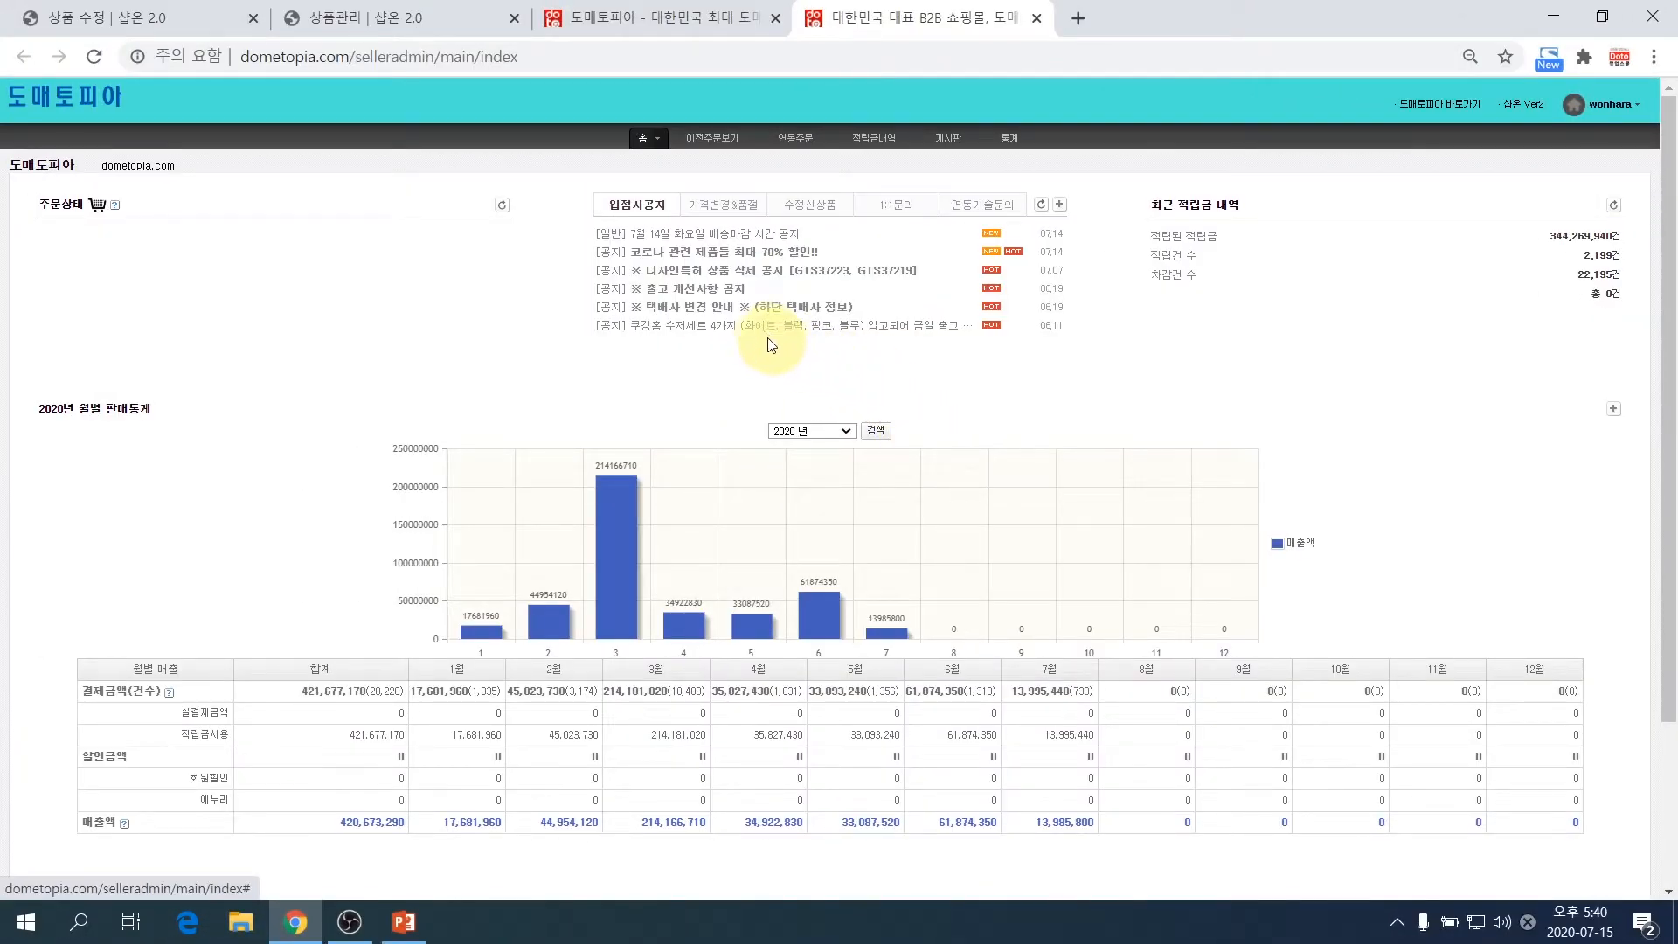
{"action": "left_click", "coordinate": [733, 213]}
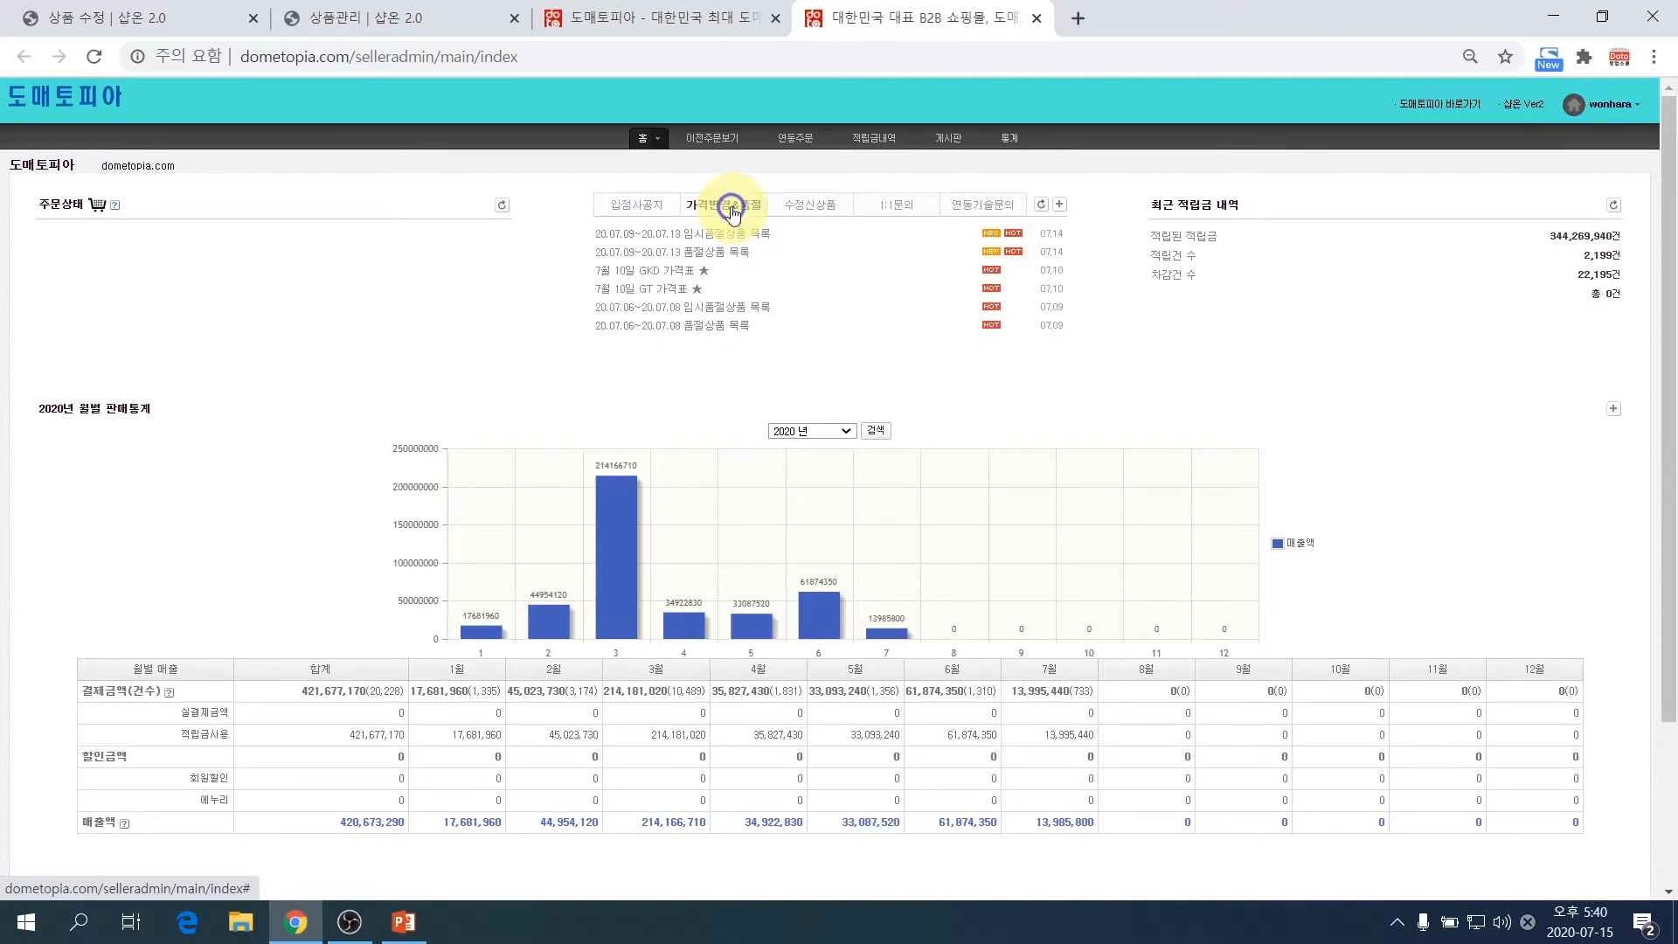
{"action": "left_click", "coordinate": [1060, 204]}
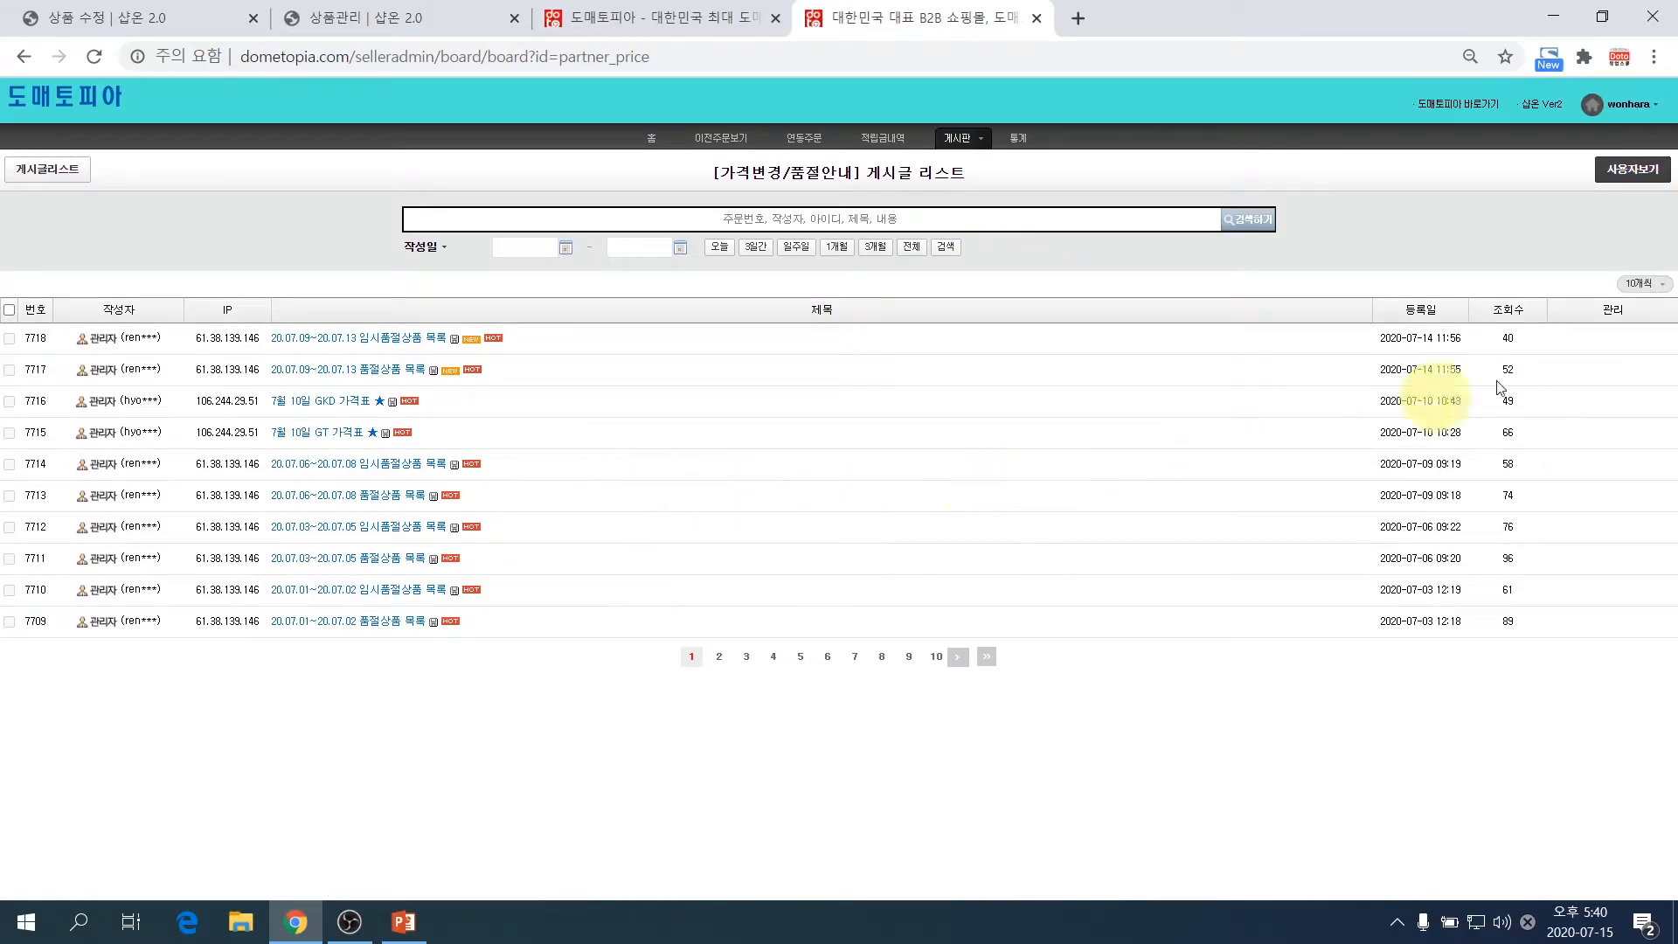
{"action": "left_click", "coordinate": [1643, 283]}
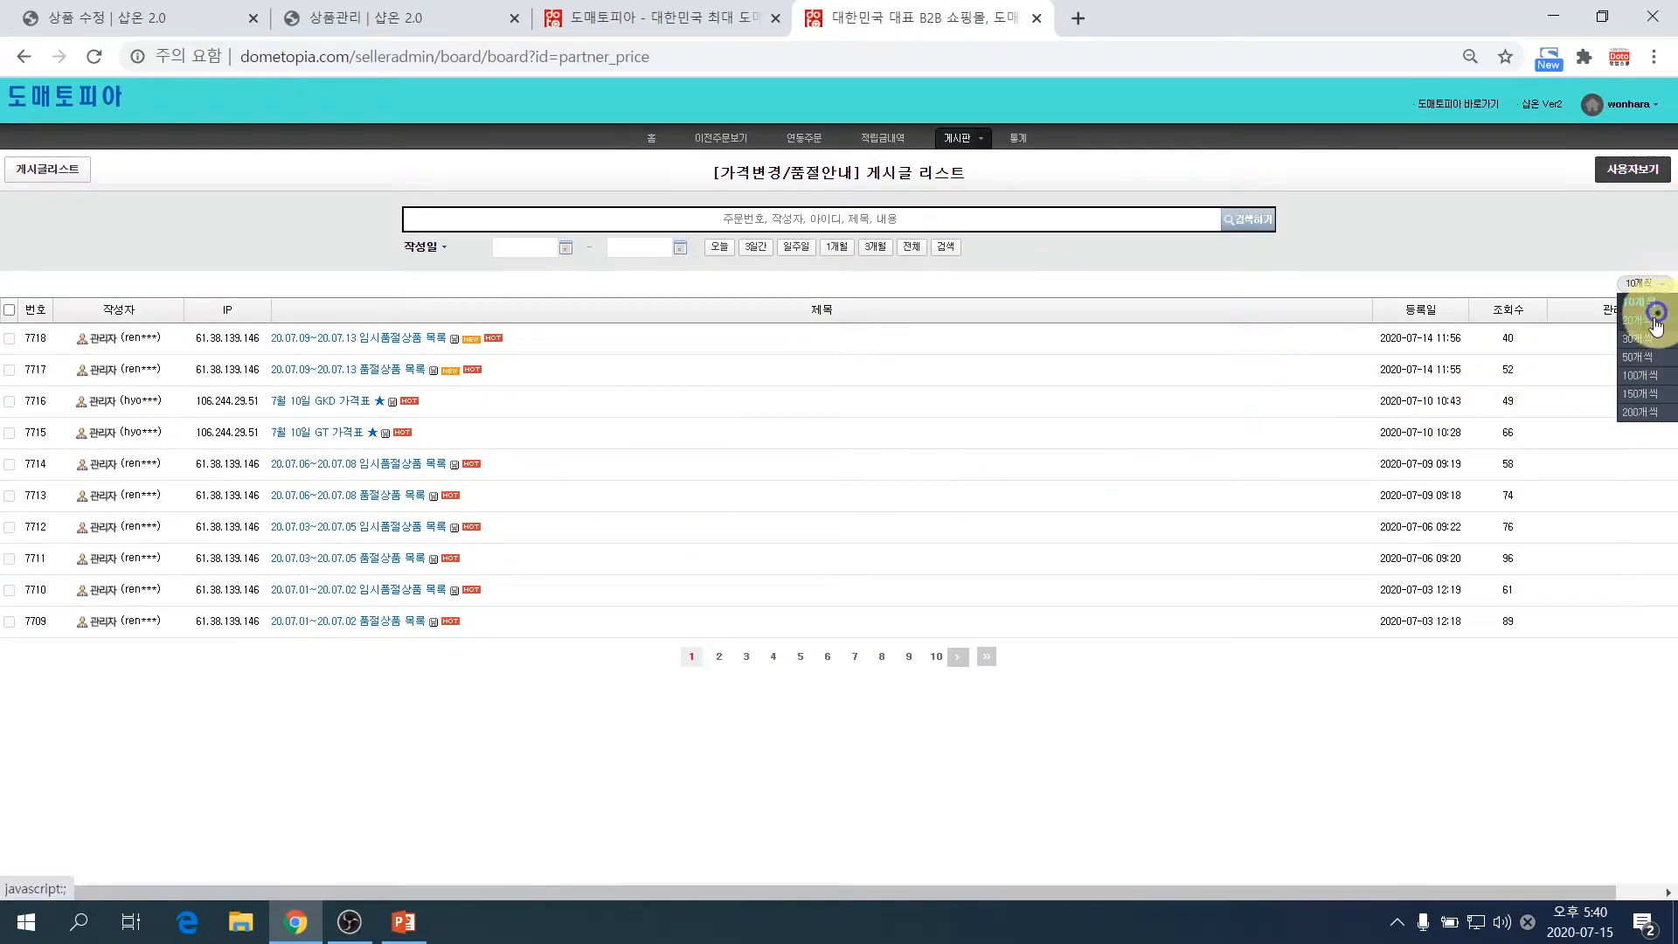
{"action": "left_click", "coordinate": [1641, 391]}
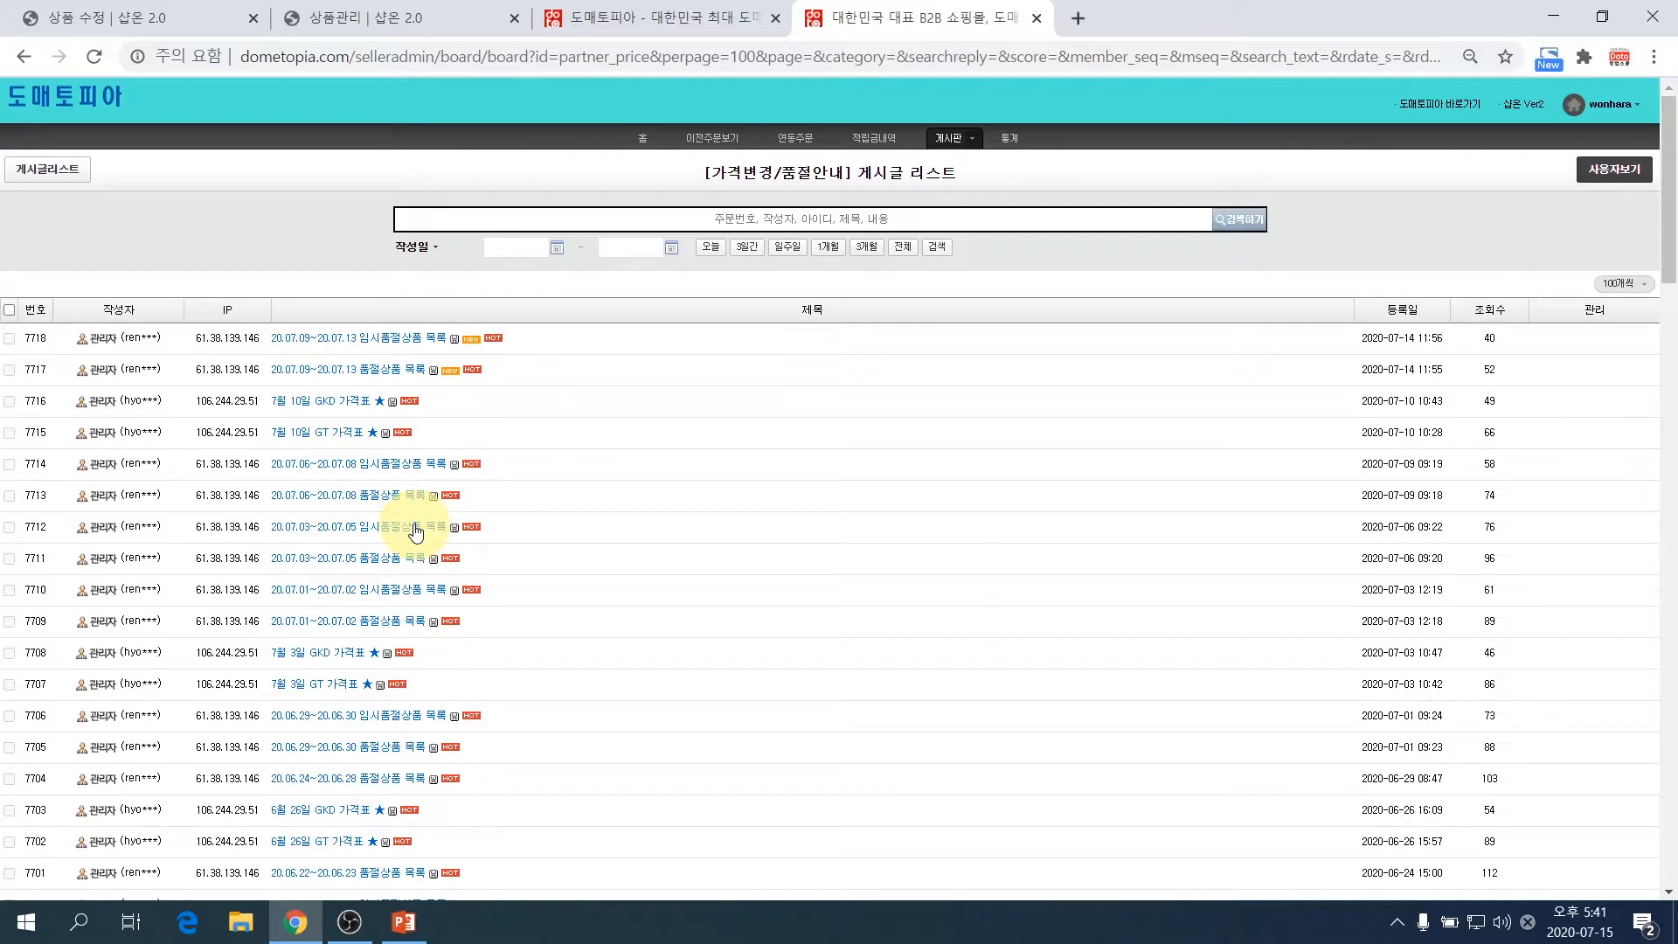
- Open the 20.07.06~20.07.08 품절상품 목록 post and review its management codes, product codes and product names
{"action": "left_click", "coordinate": [386, 505]}
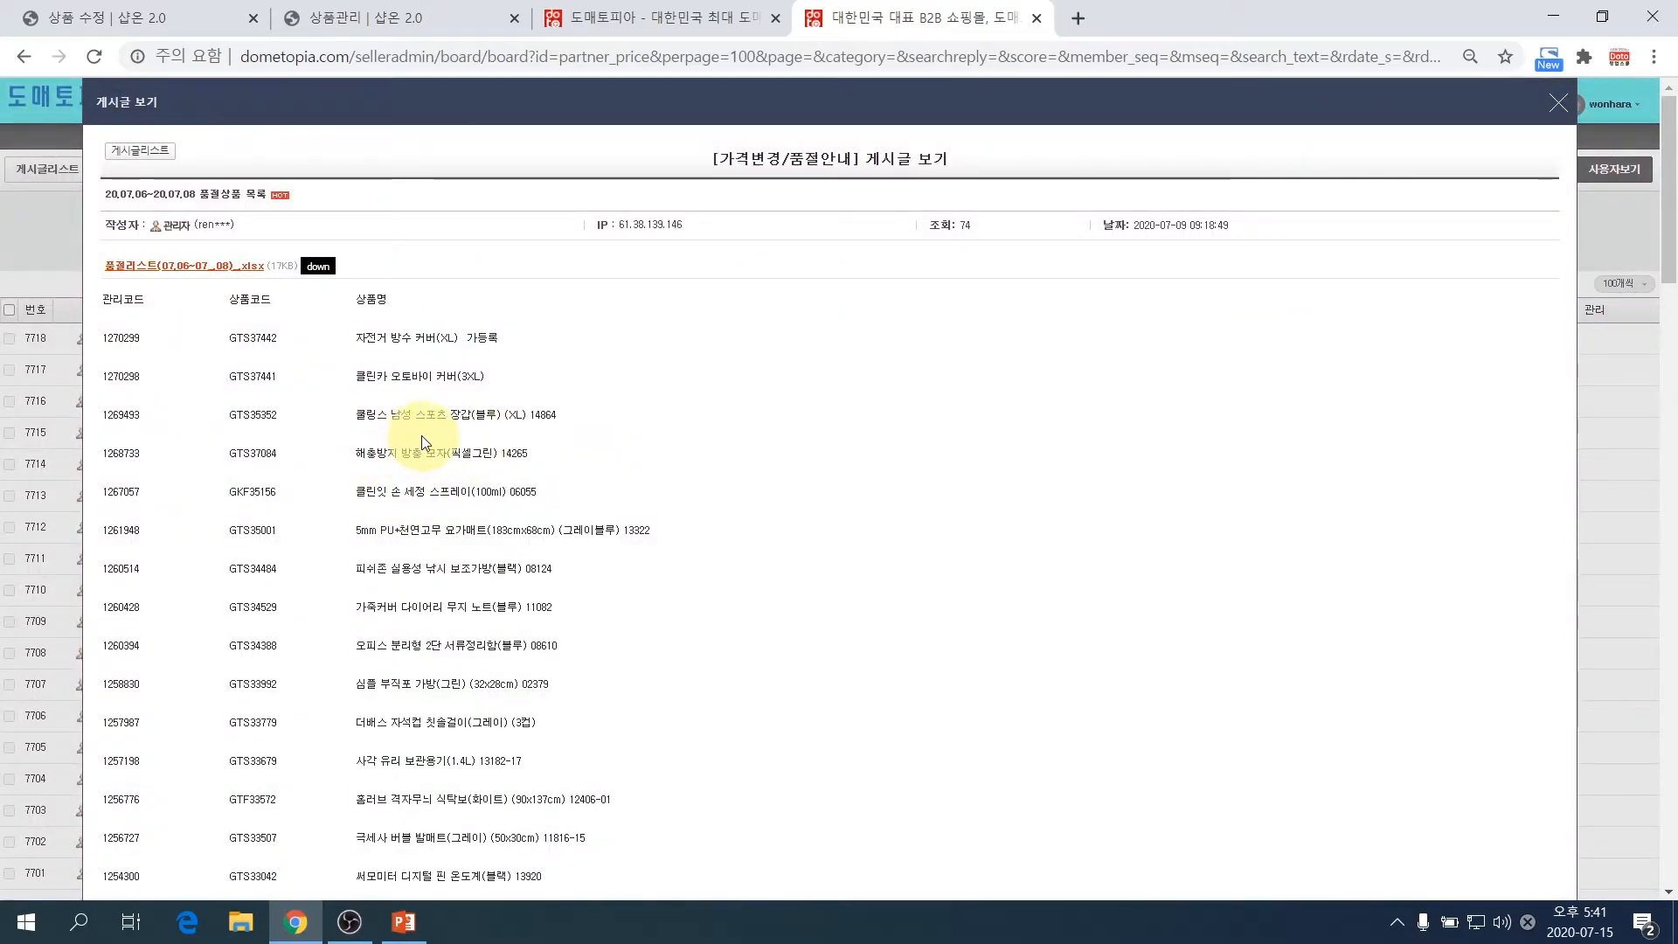
{"action": "left_click_drag", "start_coordinate": [113, 340], "coordinate": [155, 349]}
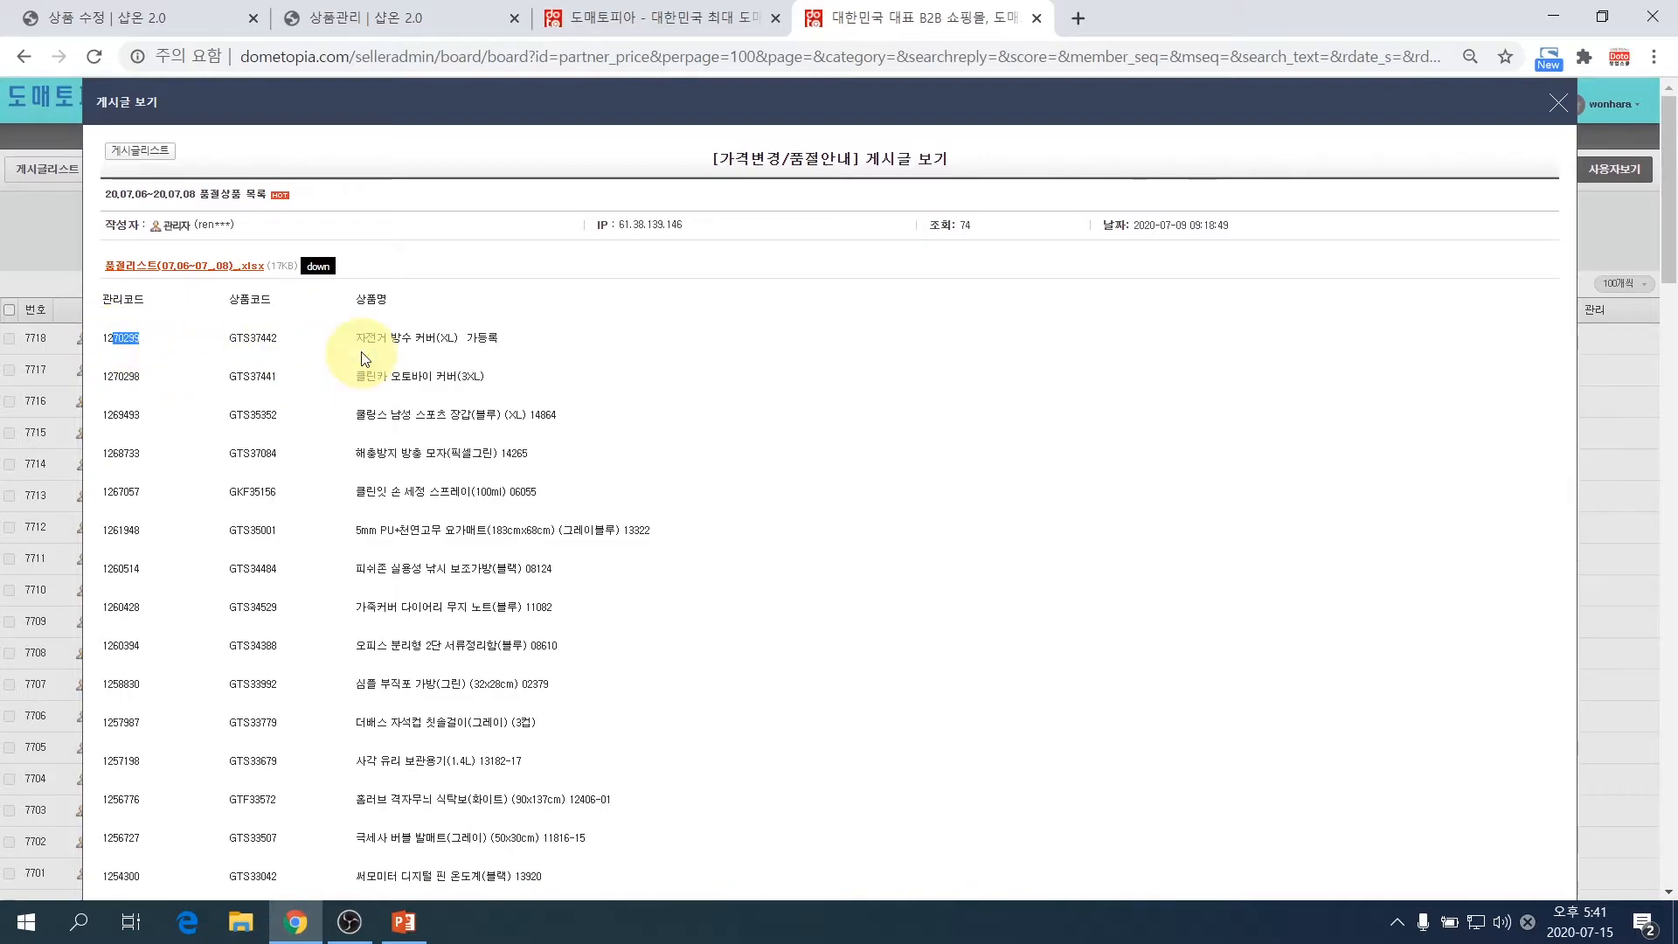
{"action": "left_click", "coordinate": [367, 352]}
{"action": "left_click", "coordinate": [257, 341]}
{"action": "left_click_drag", "start_coordinate": [353, 339], "coordinate": [461, 337]}
{"action": "left_click", "coordinate": [455, 430]}
{"action": "scroll", "coordinate": [445, 436], "scroll_direction": "down", "scroll_amount": 10}
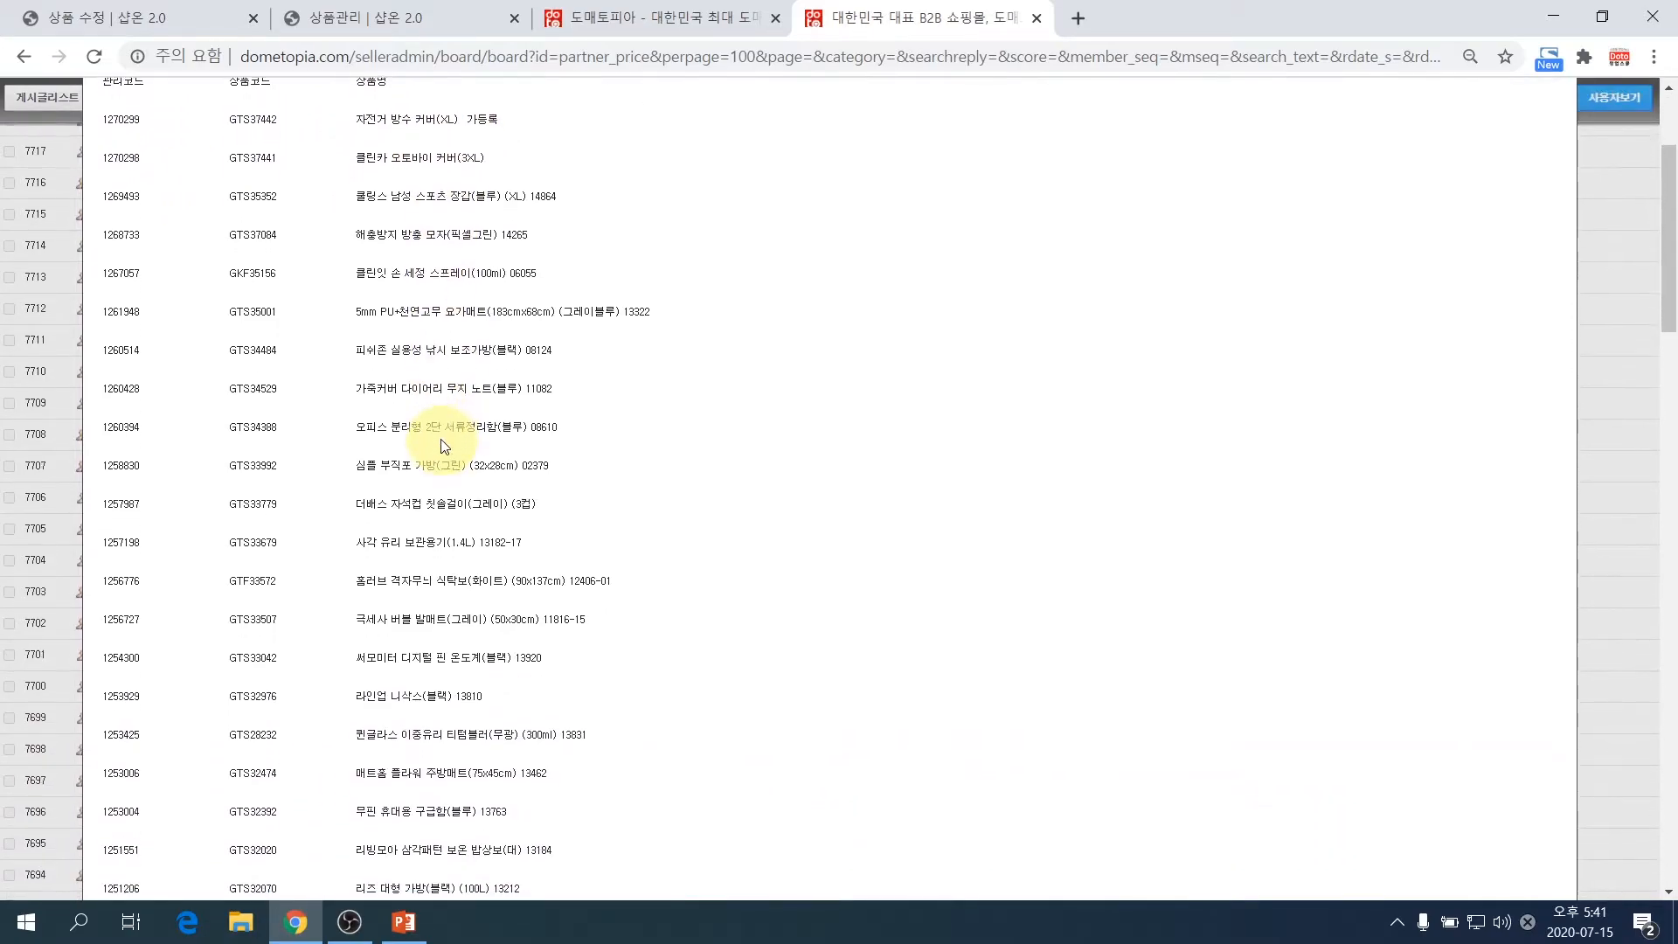
{"action": "scroll", "coordinate": [440, 456], "scroll_direction": "up", "scroll_amount": 12}
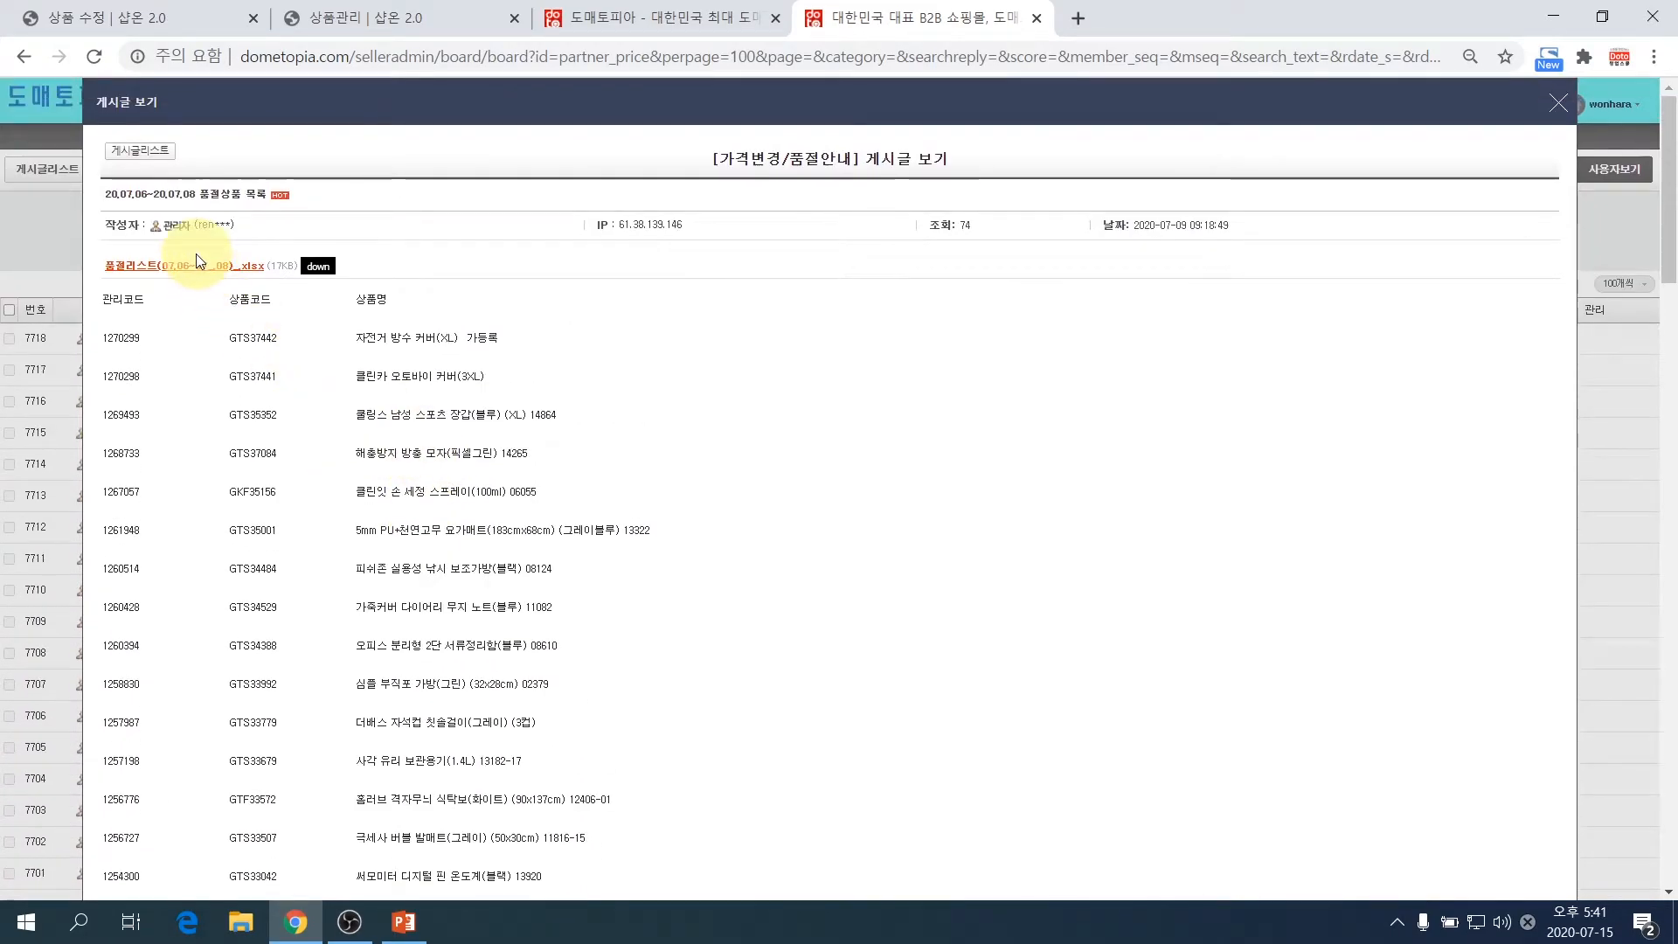
- Download the 품절리스트 Excel file attached to the post and open it in Excel
{"action": "left_click", "coordinate": [322, 267]}
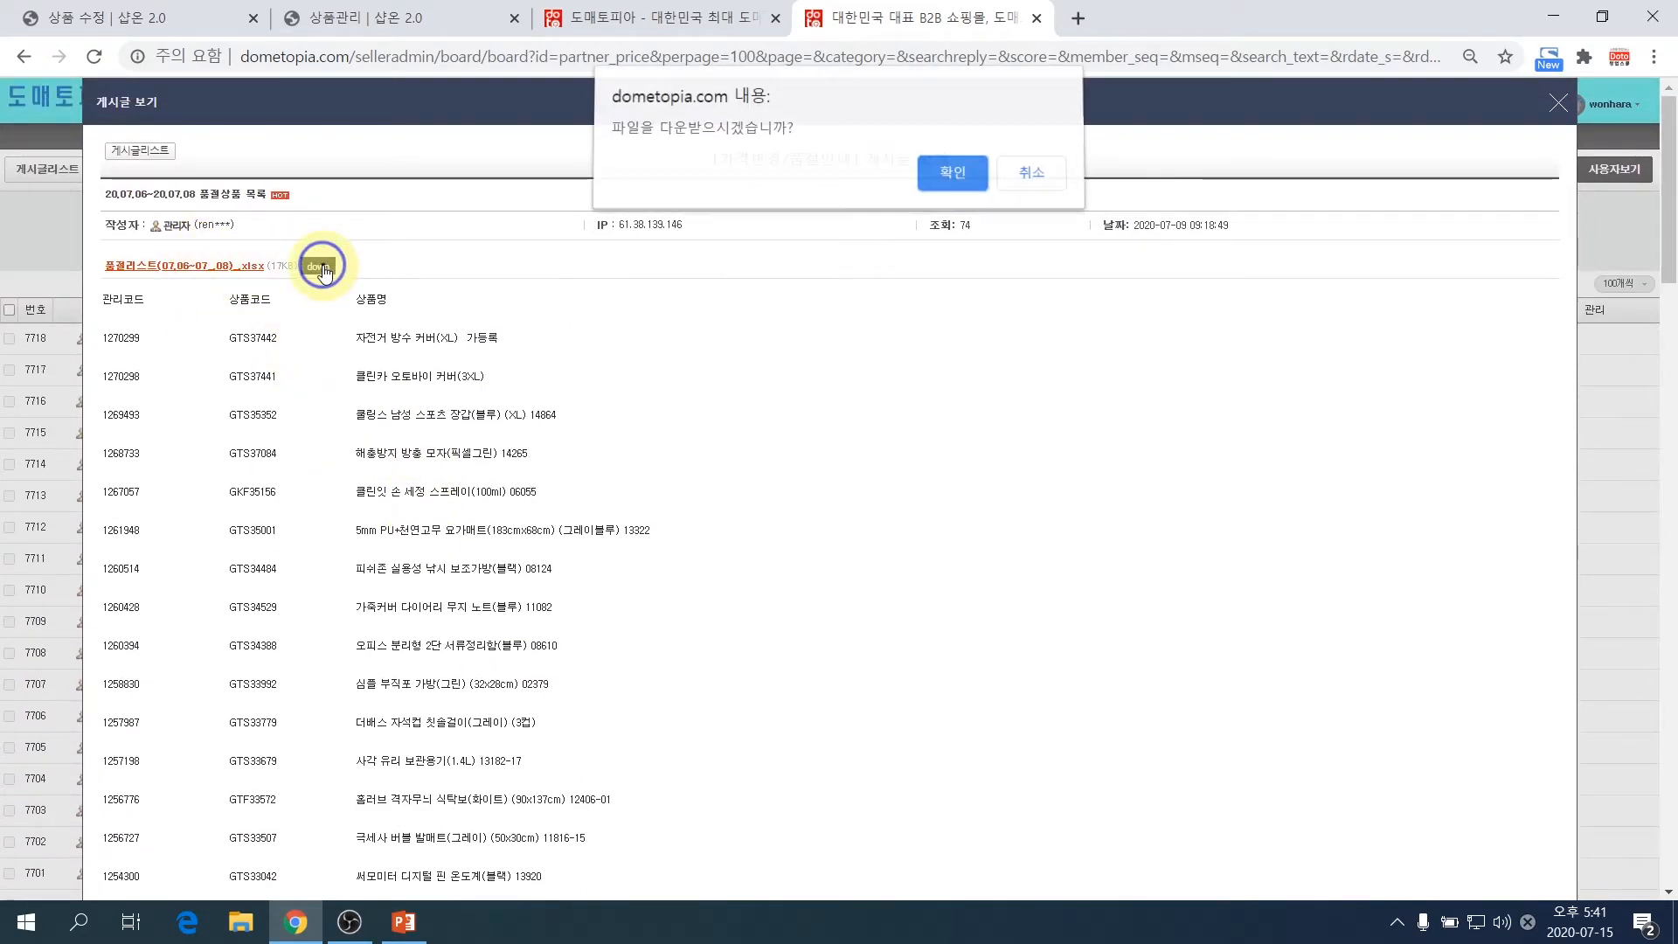
{"action": "left_click", "coordinate": [942, 177]}
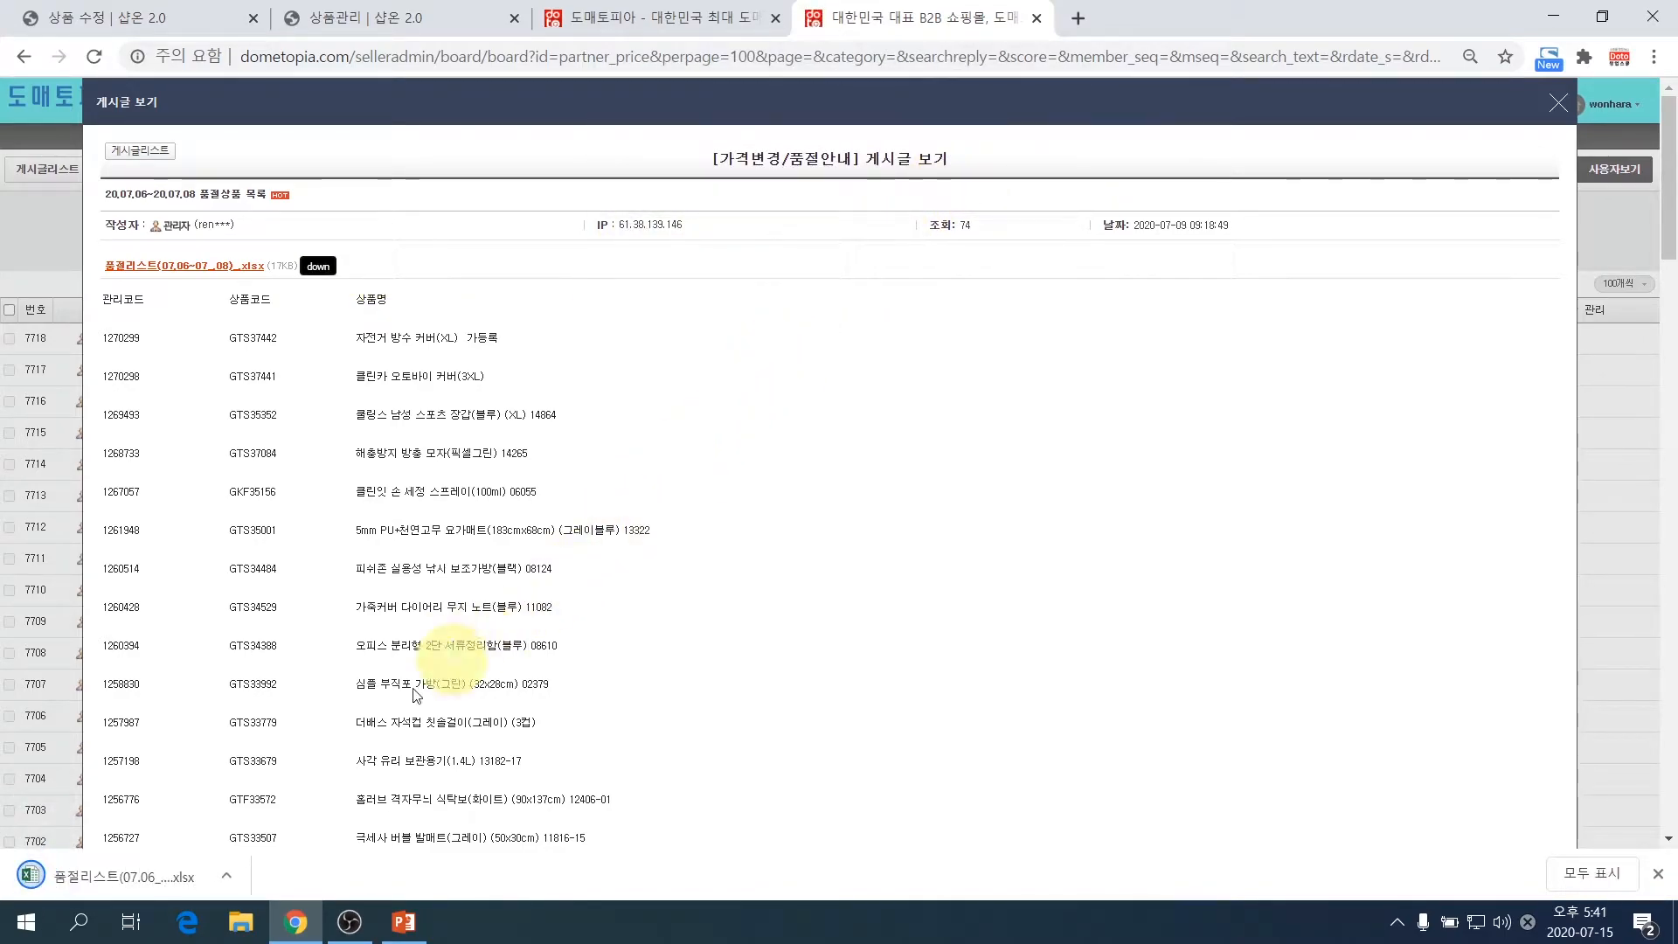
{"action": "left_click", "coordinate": [131, 879]}
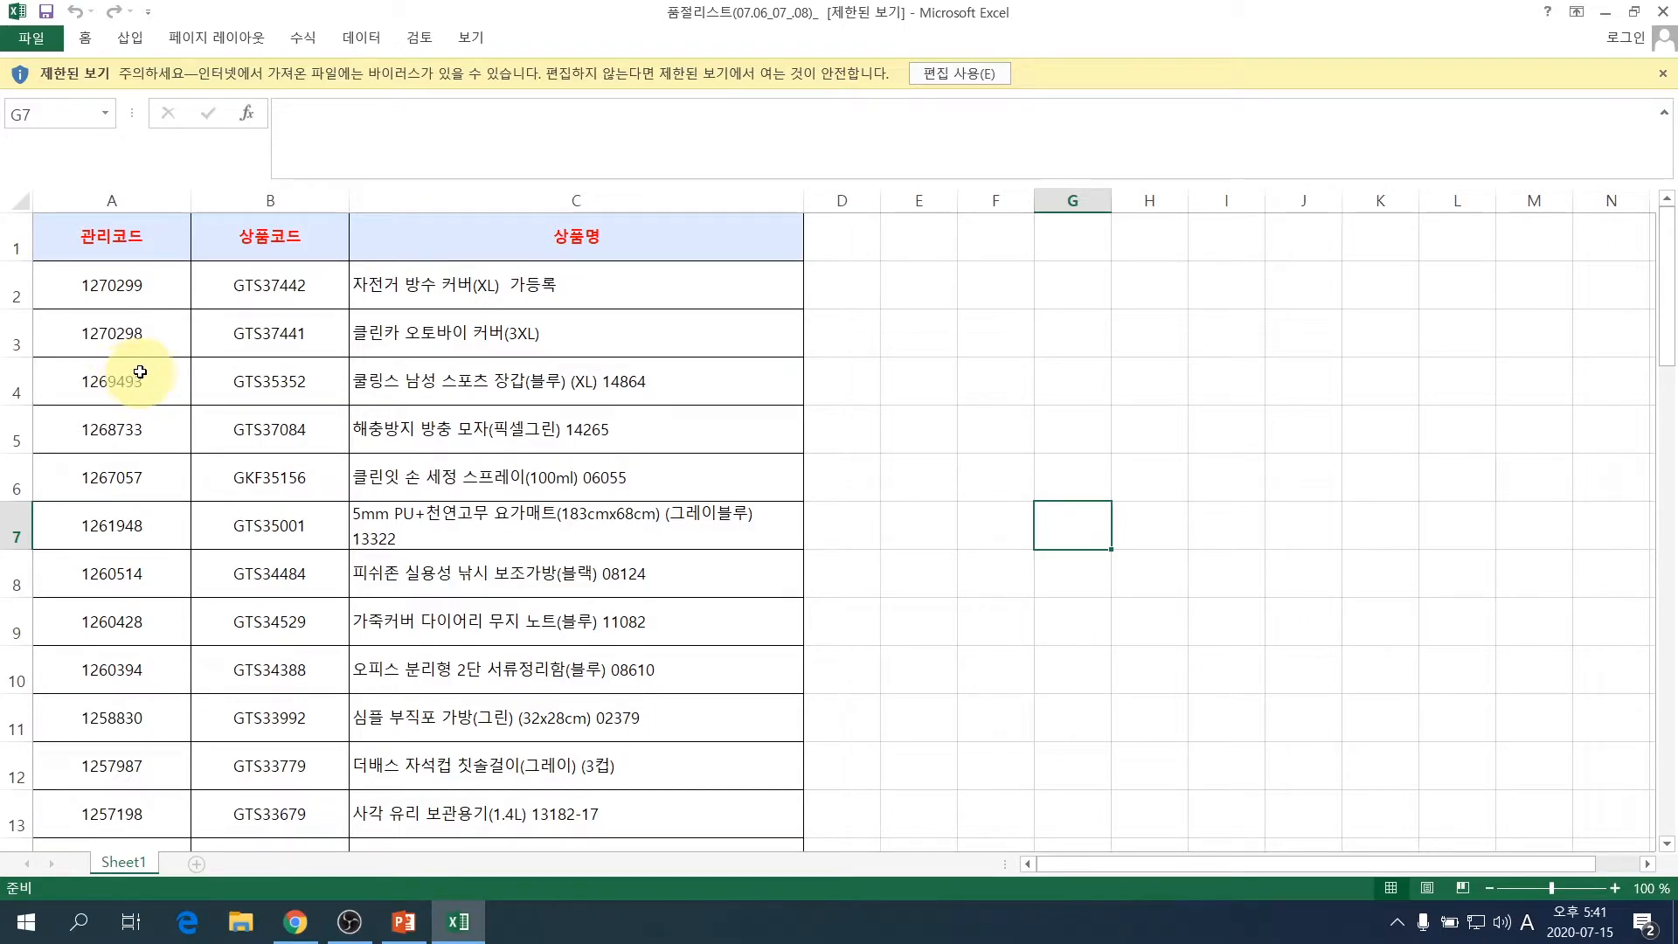
- Copy the management codes in A2:A13 and multi-search for them by 공급사 코드 in the Shopon product management list
{"action": "left_click_drag", "start_coordinate": [123, 281], "coordinate": [131, 815]}
{"action": "key", "text": "ctrl+c"}
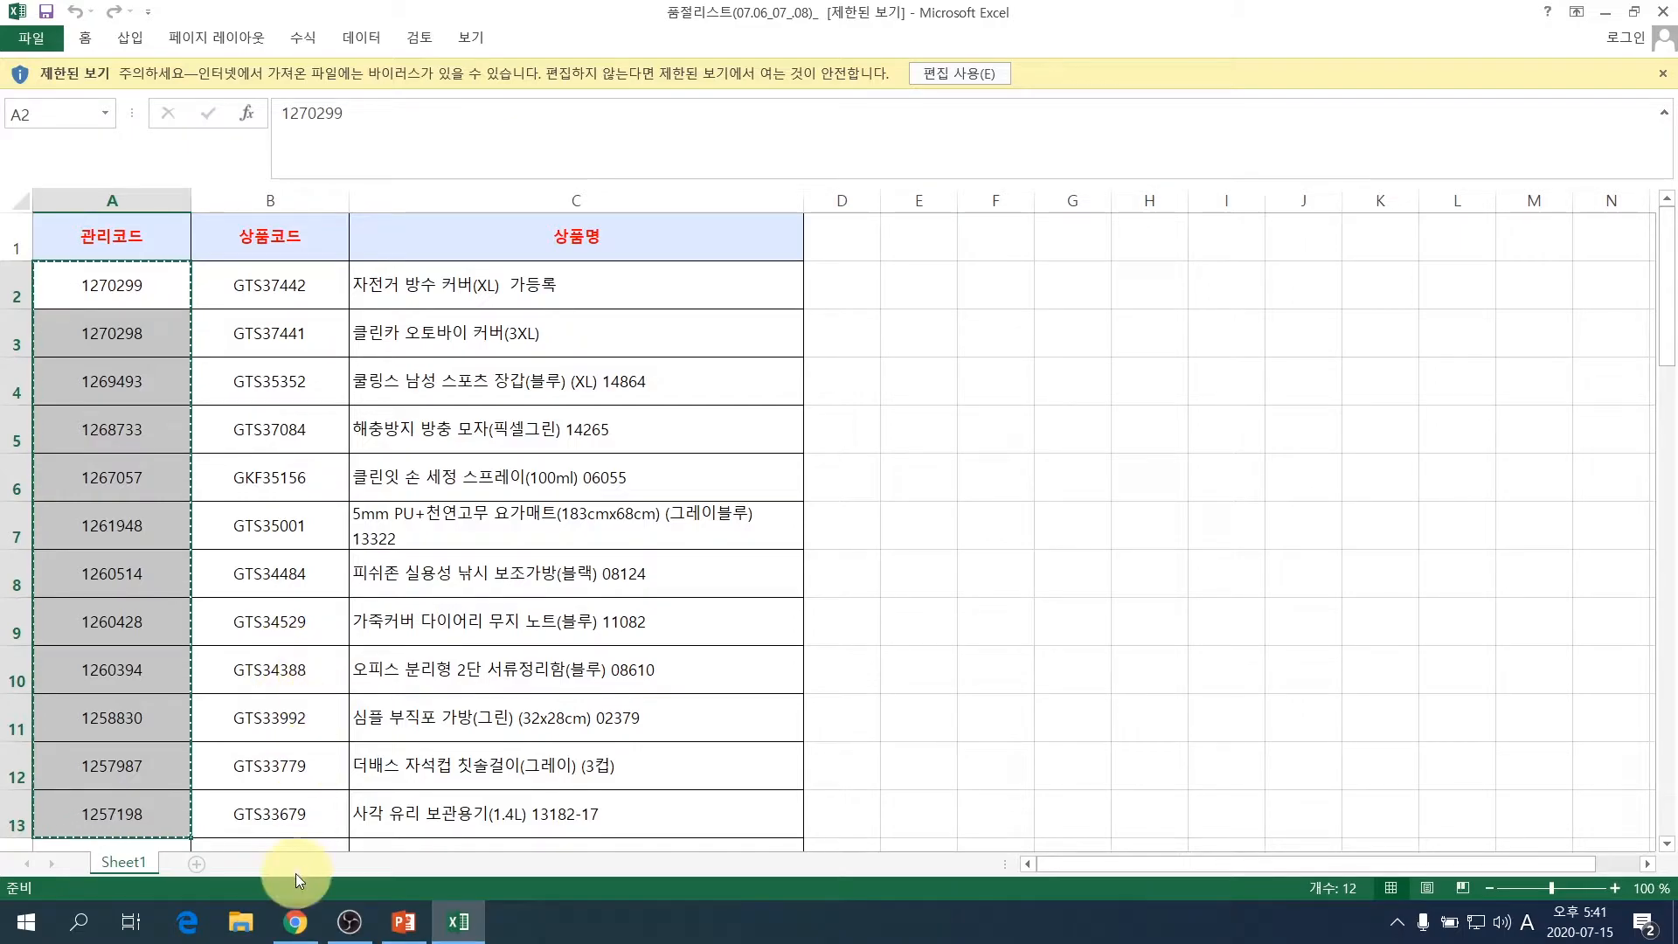
{"action": "left_click", "coordinate": [296, 919]}
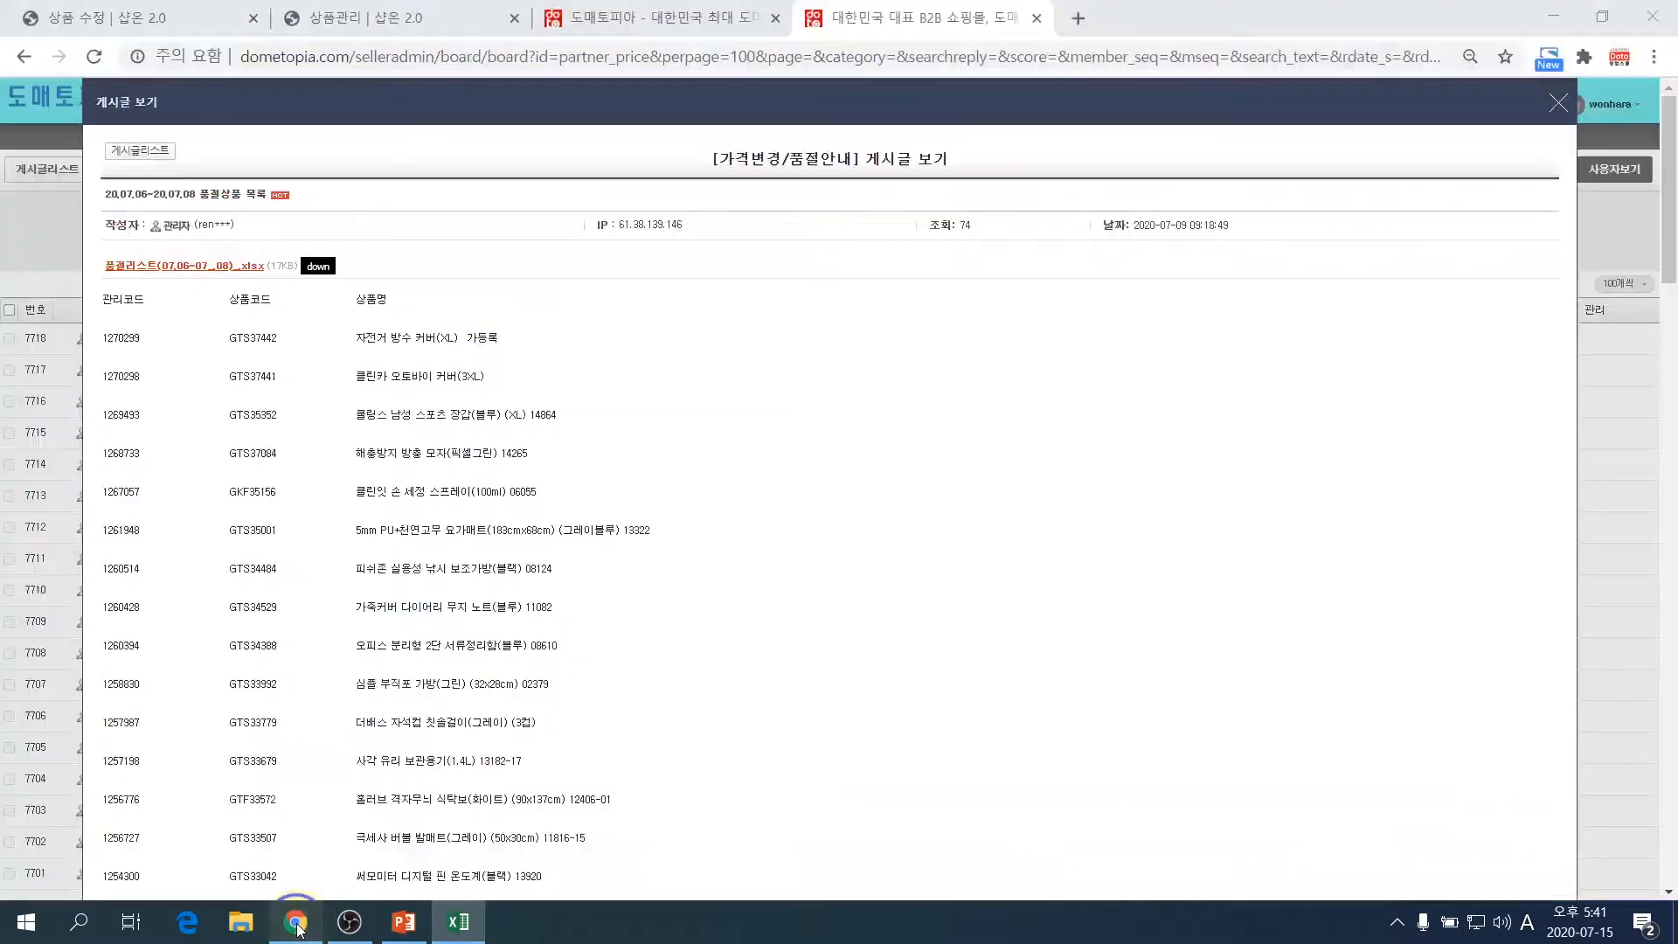
{"action": "left_click", "coordinate": [359, 11]}
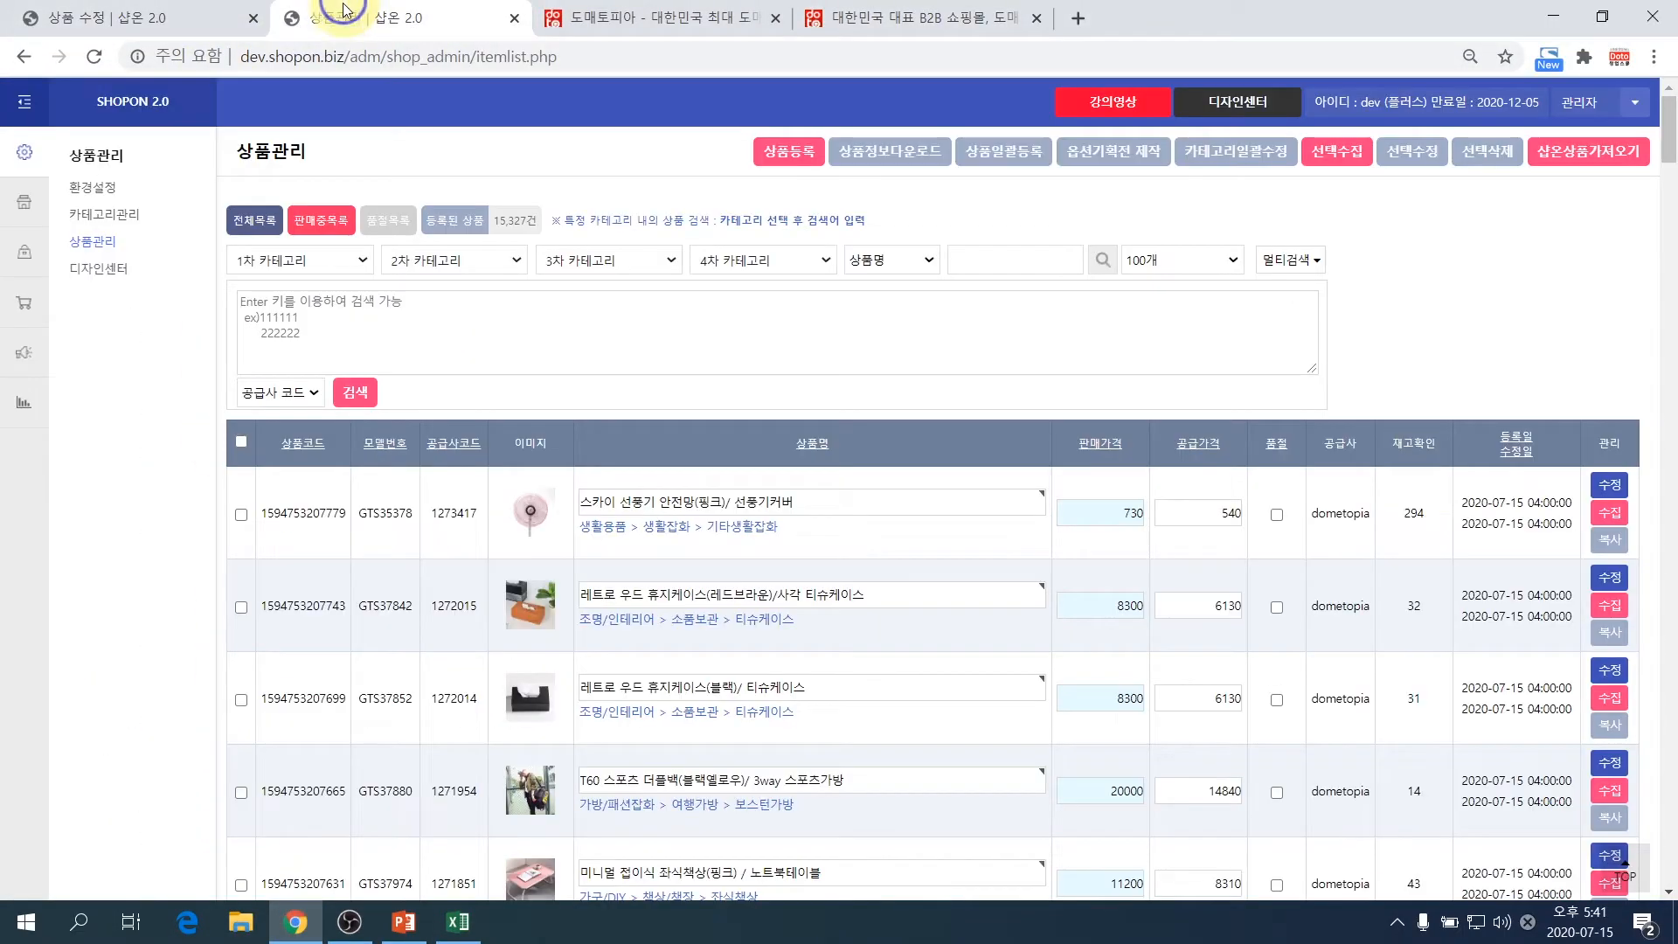
{"action": "left_click", "coordinate": [96, 245]}
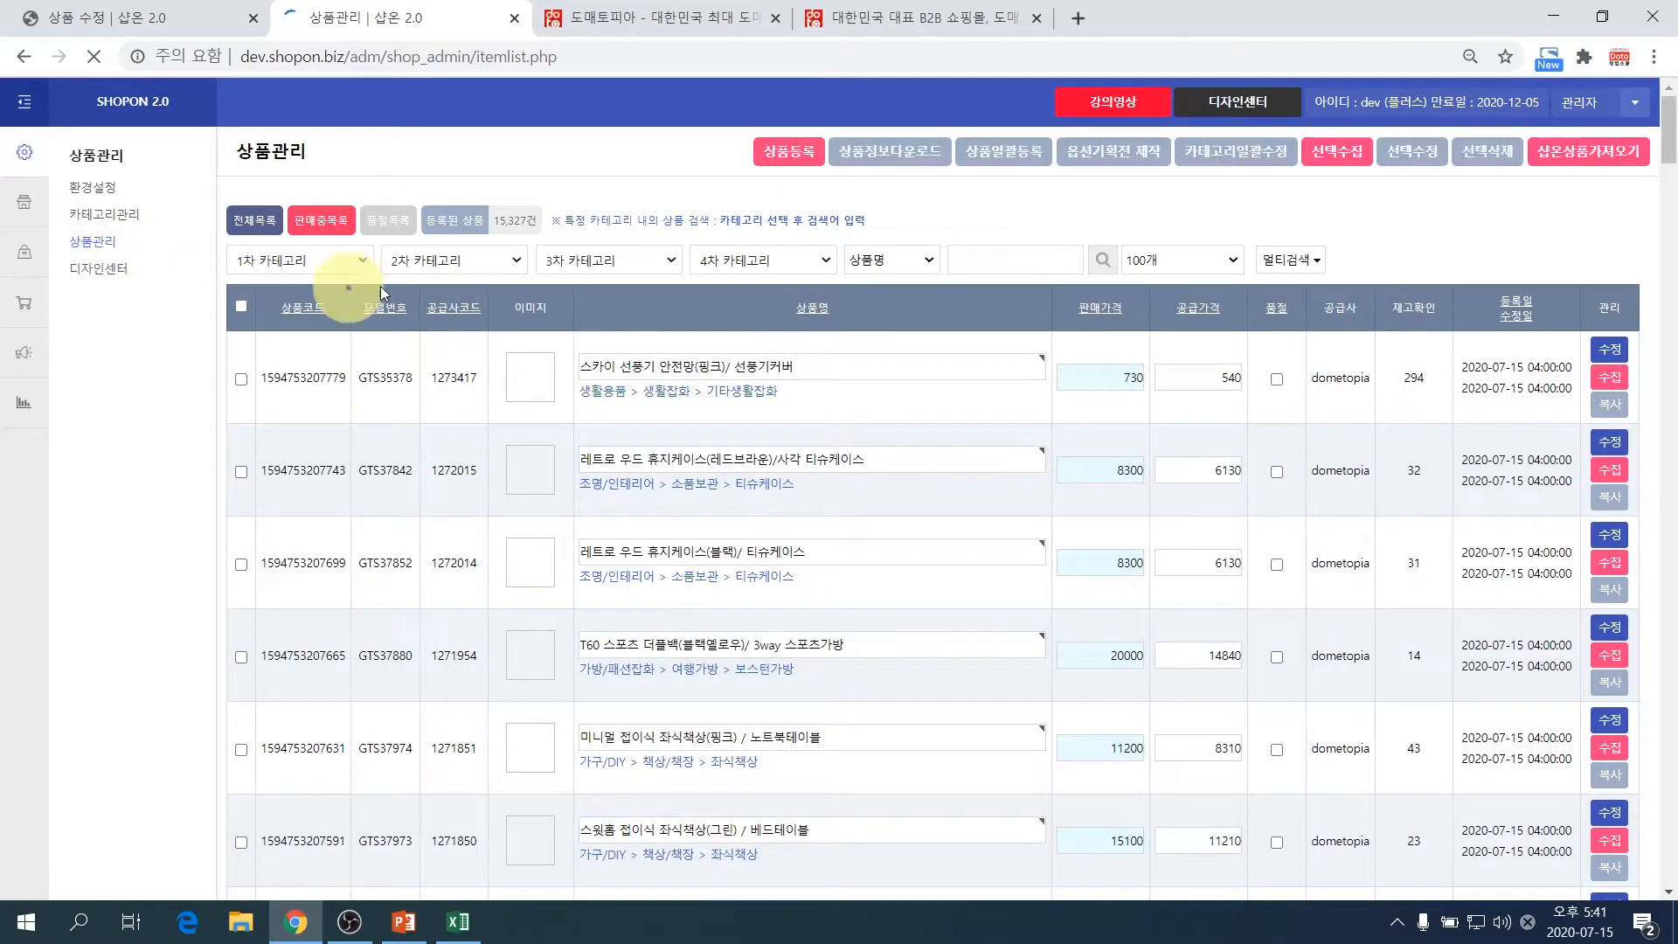
{"action": "left_click", "coordinate": [1291, 259]}
{"action": "left_click", "coordinate": [925, 322]}
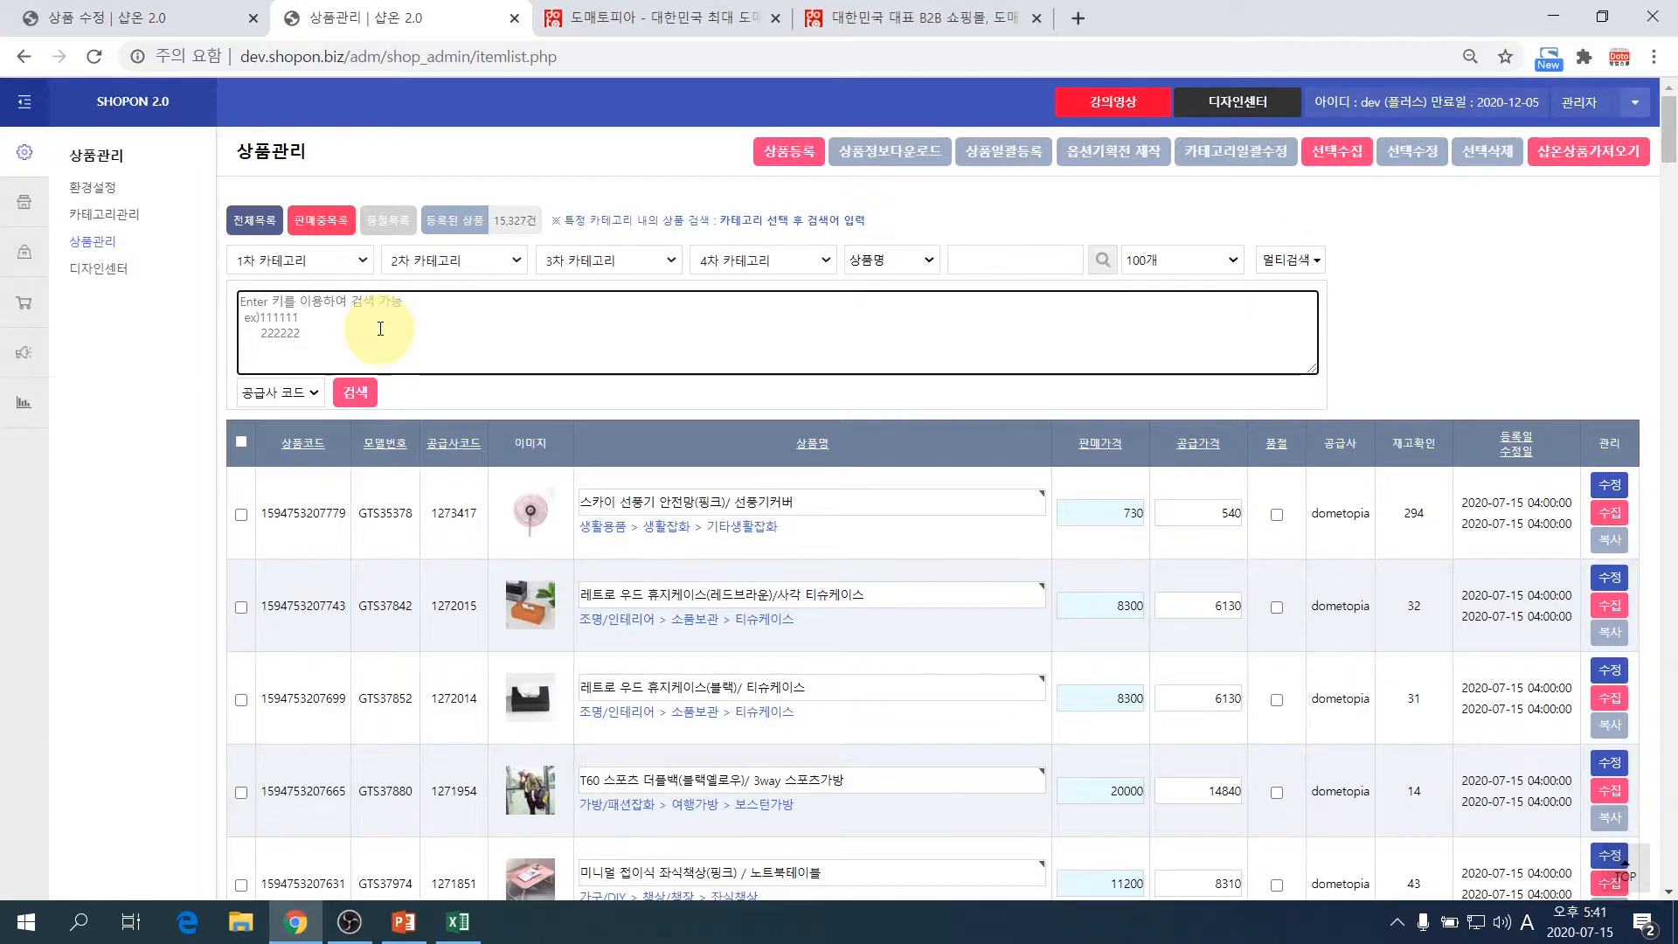
{"action": "key", "text": "ctrl+v"}
{"action": "left_click", "coordinate": [355, 392]}
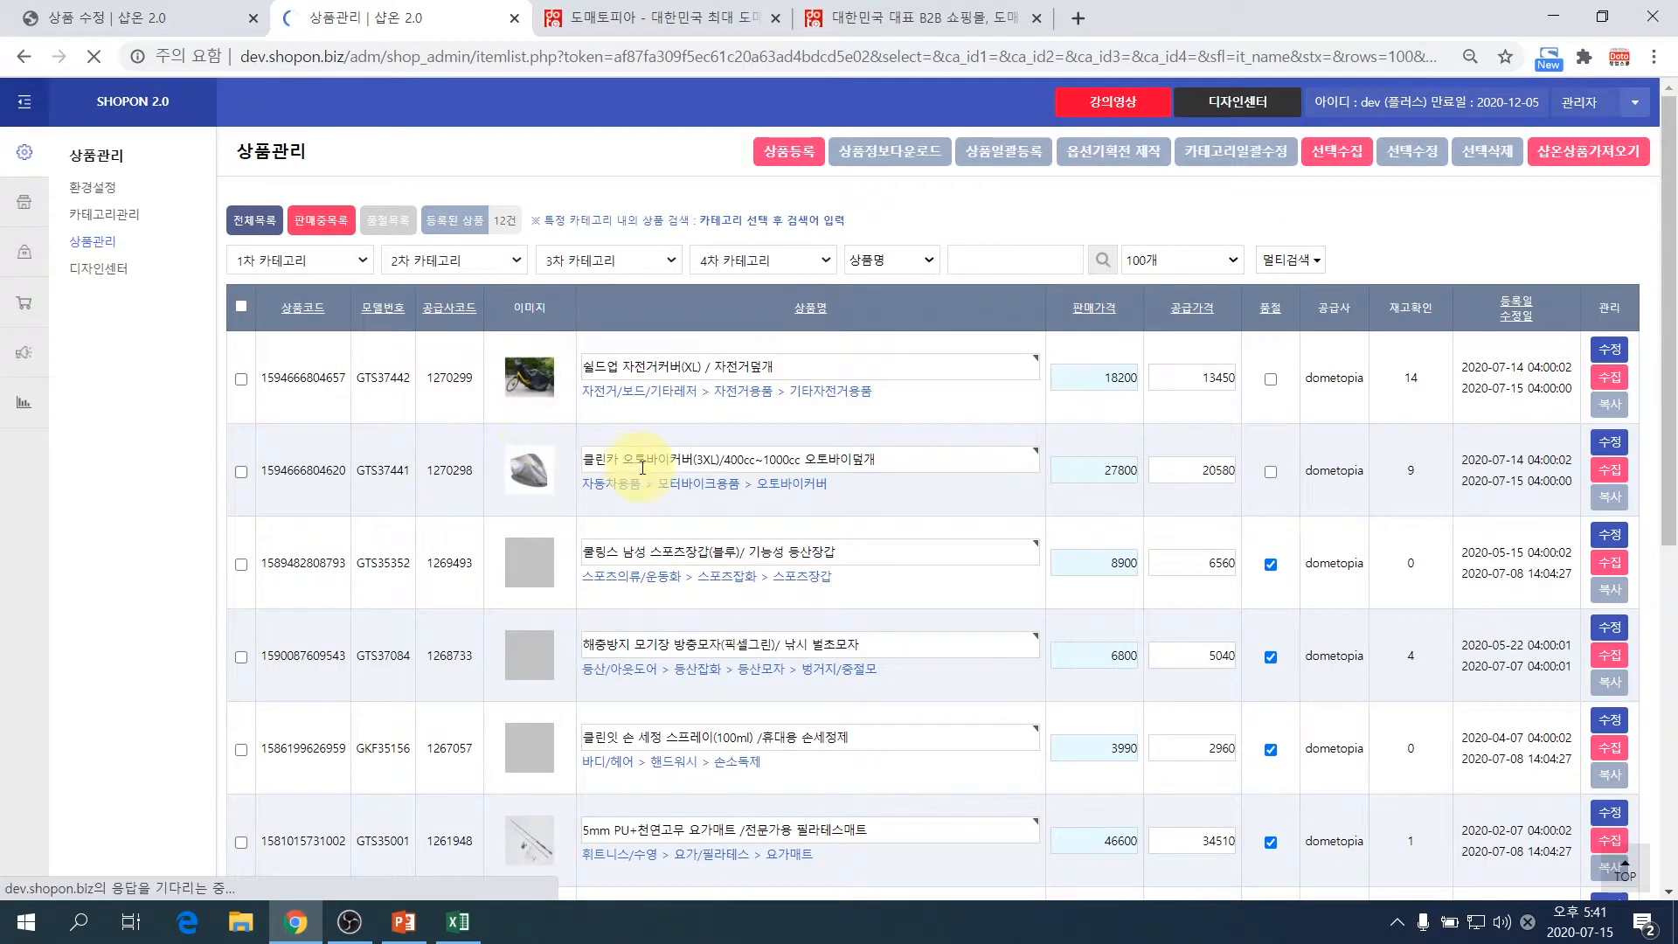
- Examine the 품절 checkboxes and 재고확인 stock values of the products found by the code search
{"action": "scroll", "coordinate": [767, 556], "scroll_direction": "down", "scroll_amount": 3}
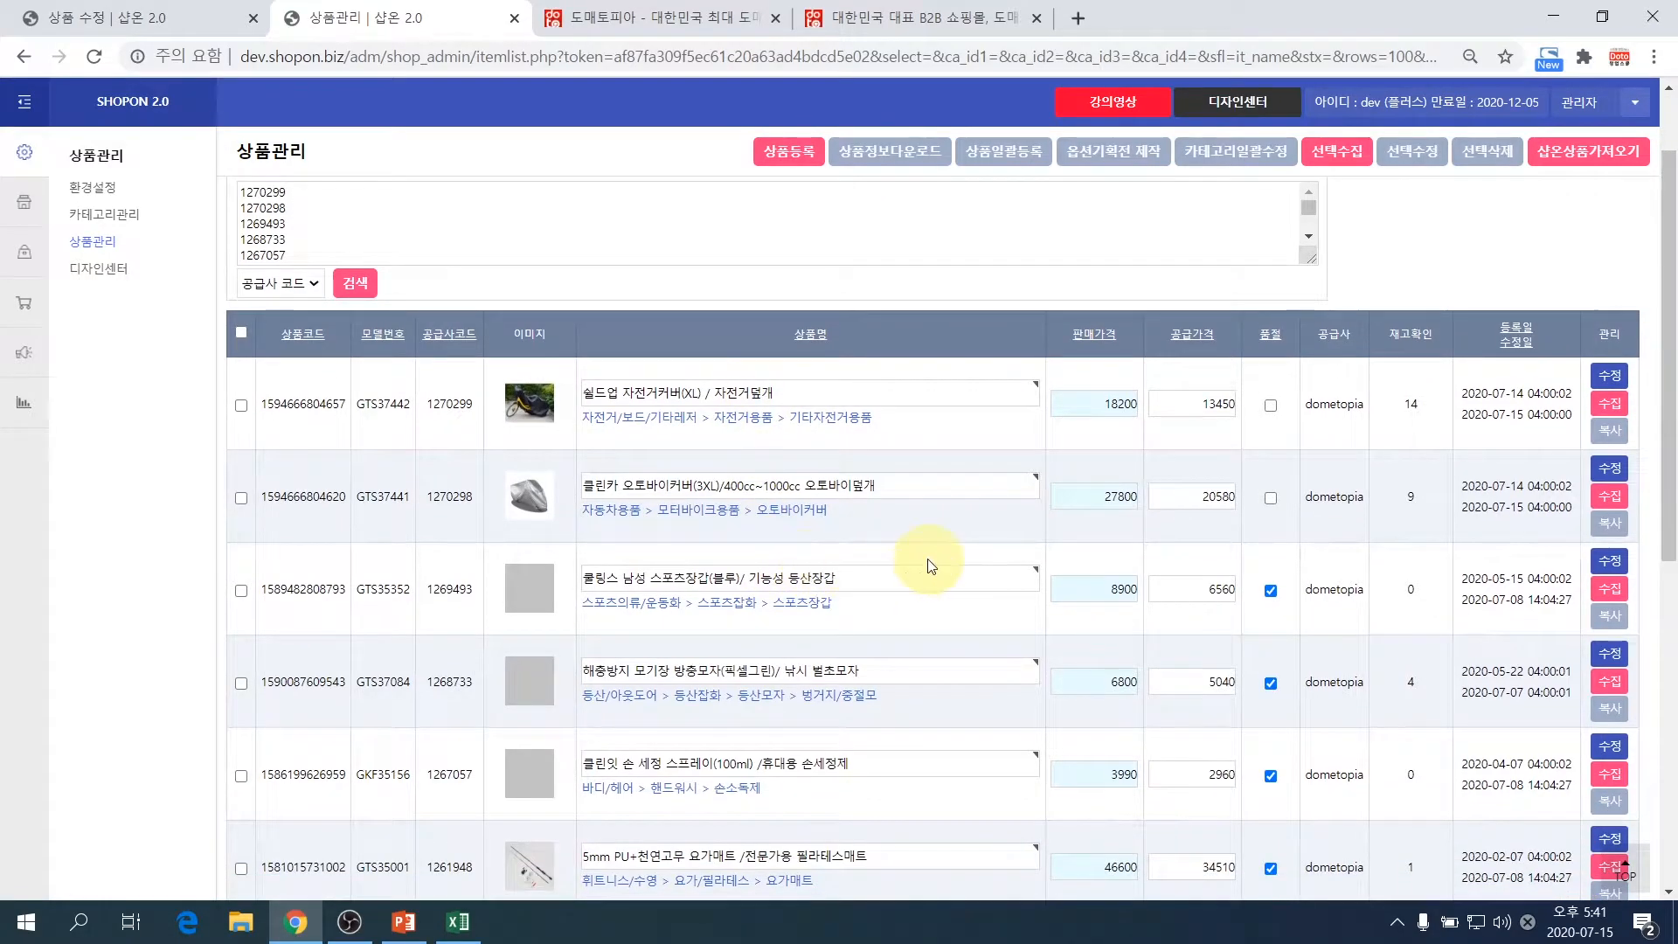
{"action": "scroll", "coordinate": [932, 559], "scroll_direction": "down", "scroll_amount": 5}
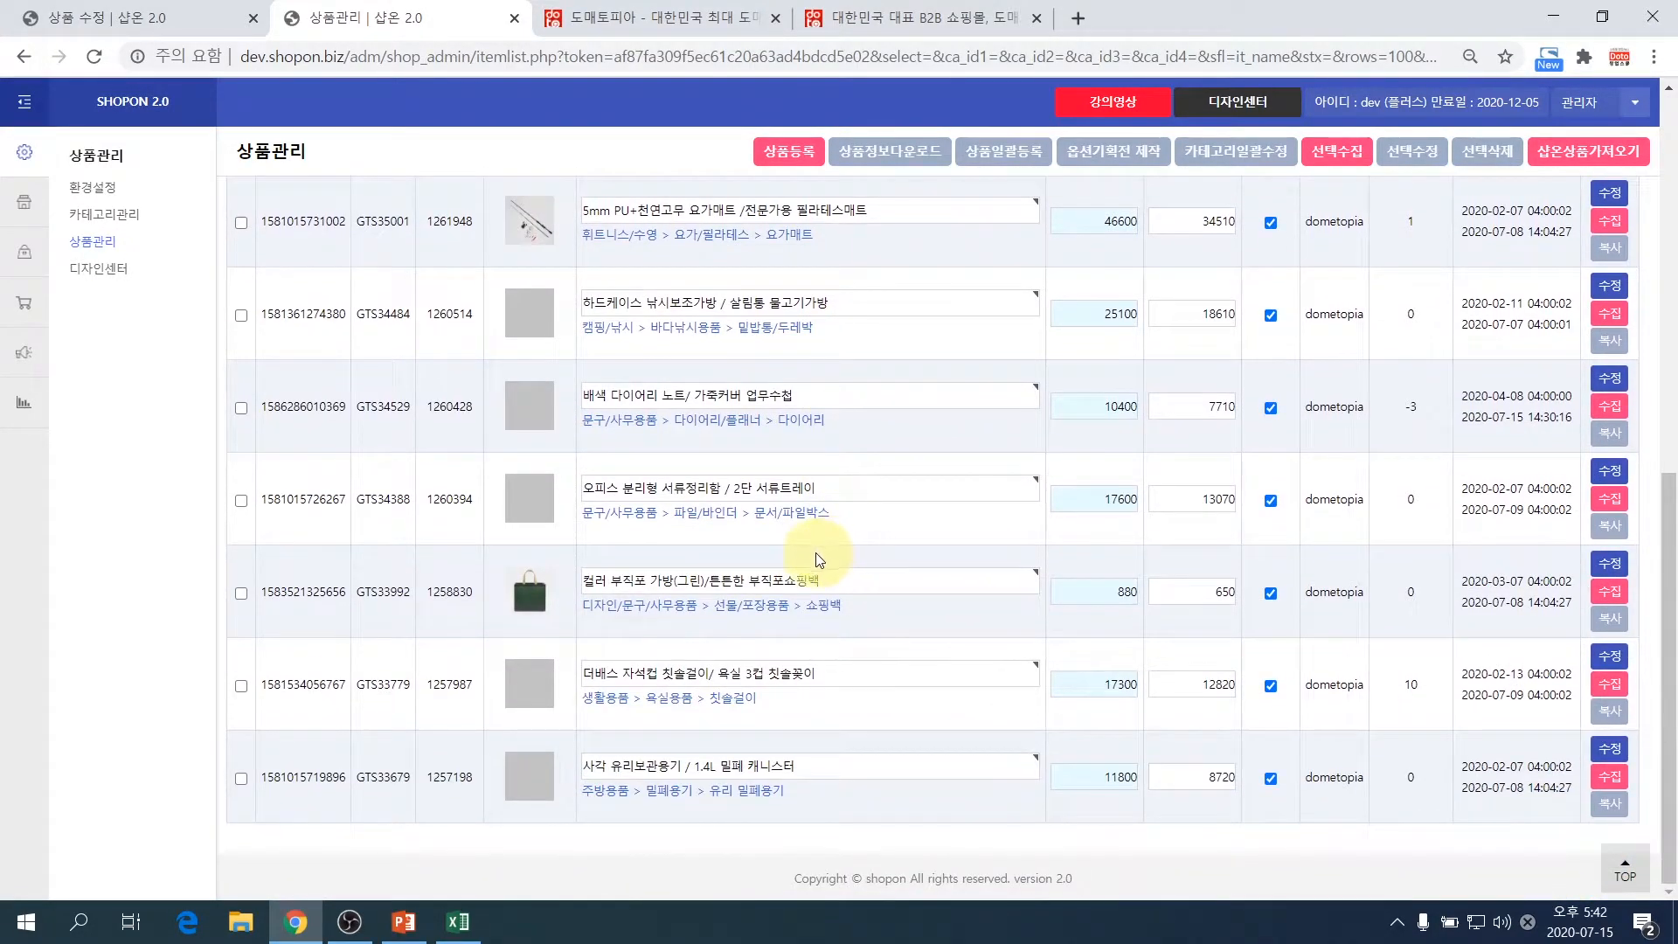
{"action": "scroll", "coordinate": [803, 574], "scroll_direction": "up", "scroll_amount": 9}
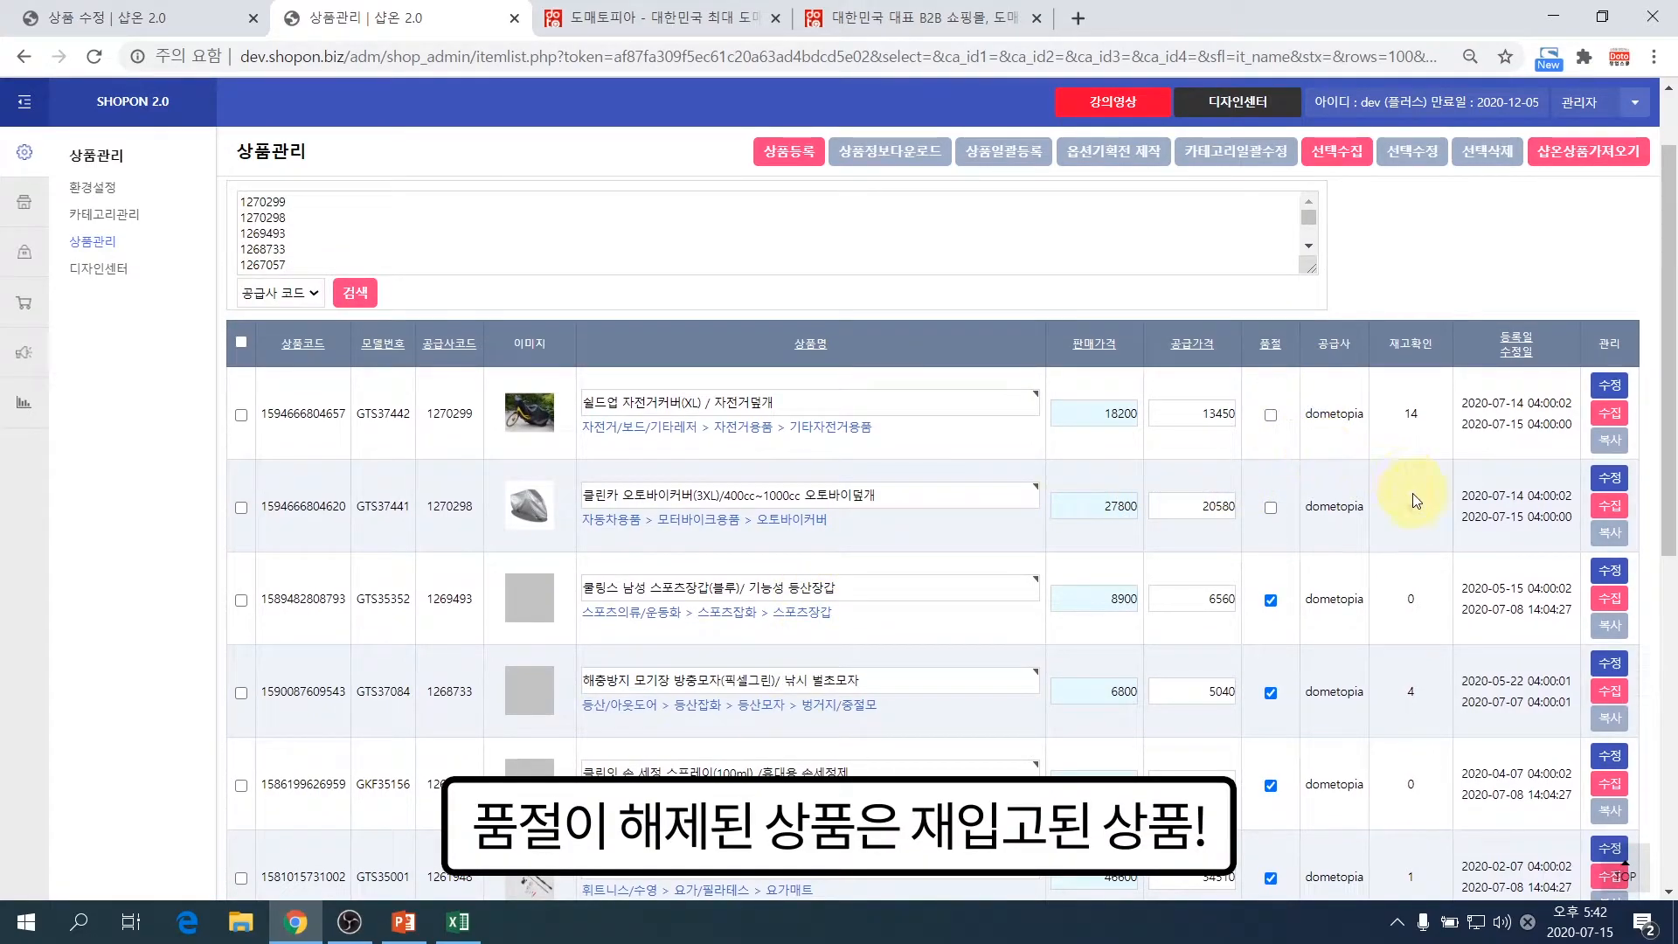
{"action": "double_click", "coordinate": [1409, 415]}
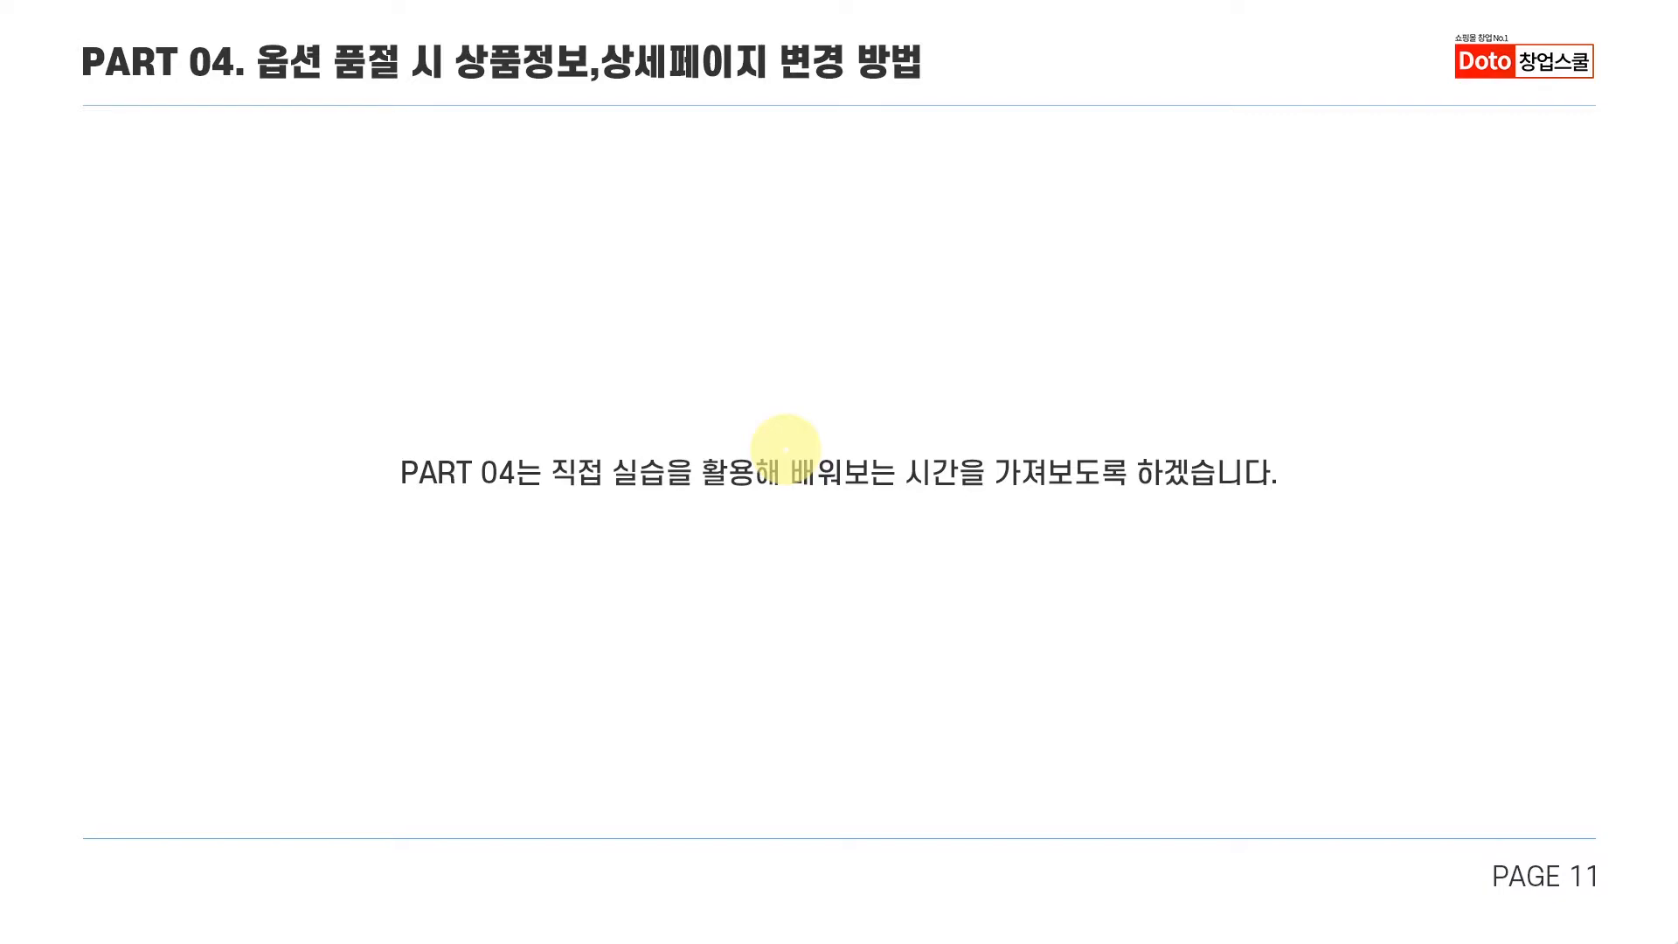
- Return from the slides to the Shopon product edit page and check the usage settings in the 상품선택옵션 list
{"action": "key", "text": "alt+Tab"}
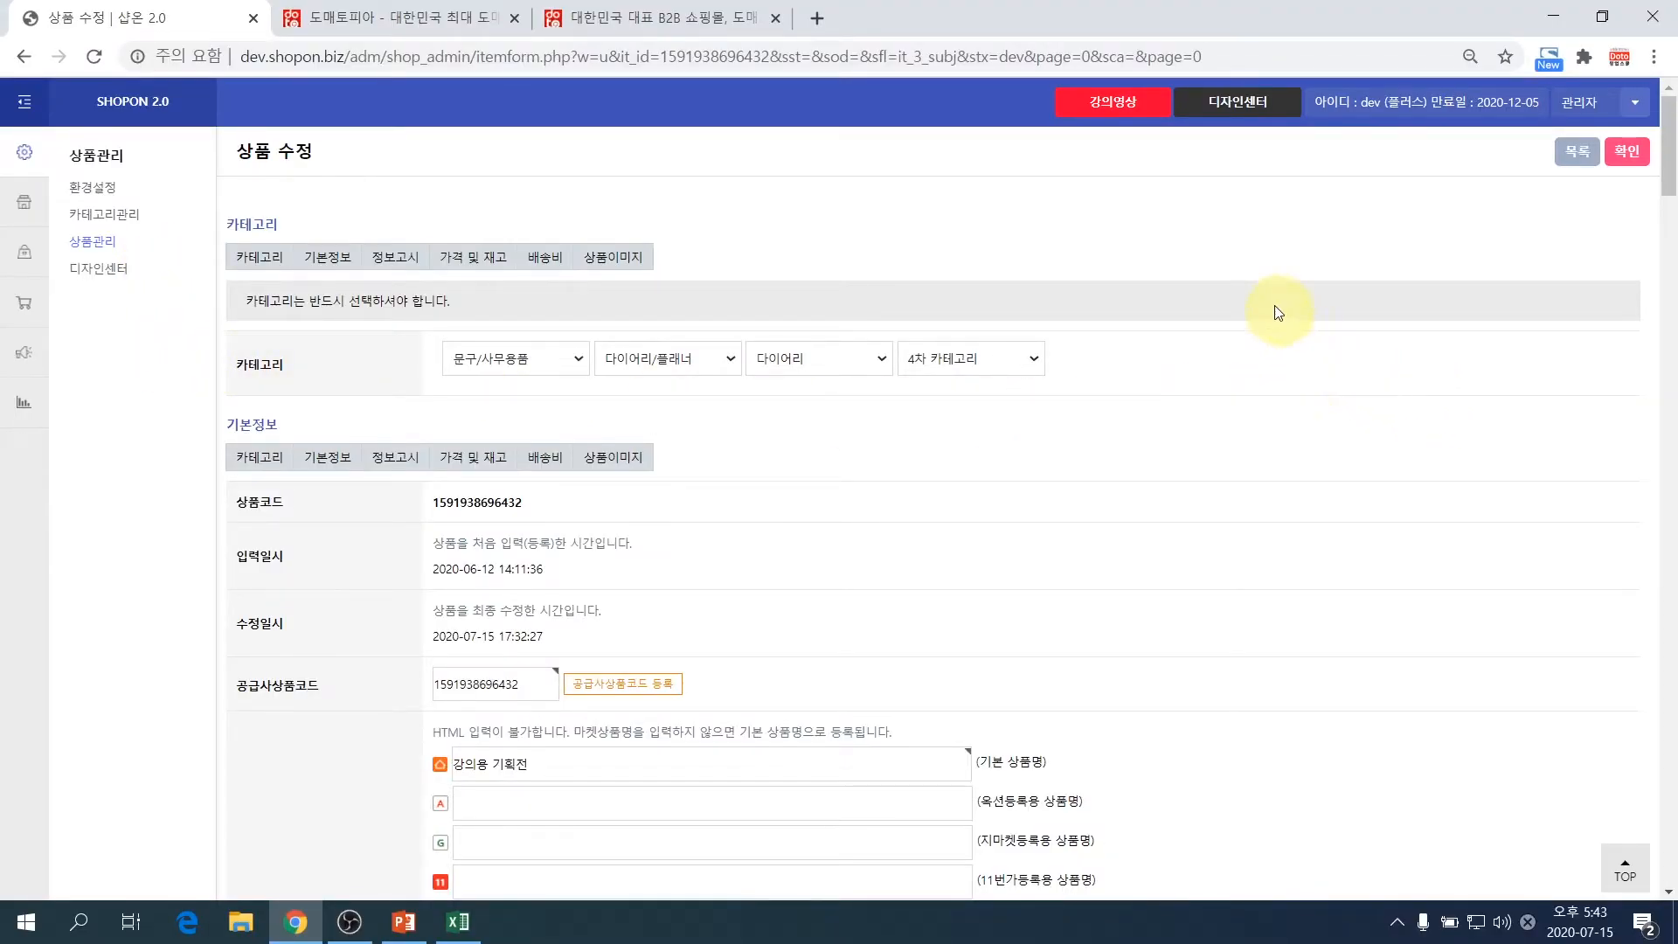
{"action": "left_click", "coordinate": [1184, 251]}
{"action": "scroll", "coordinate": [376, 468], "scroll_direction": "down", "scroll_amount": 20}
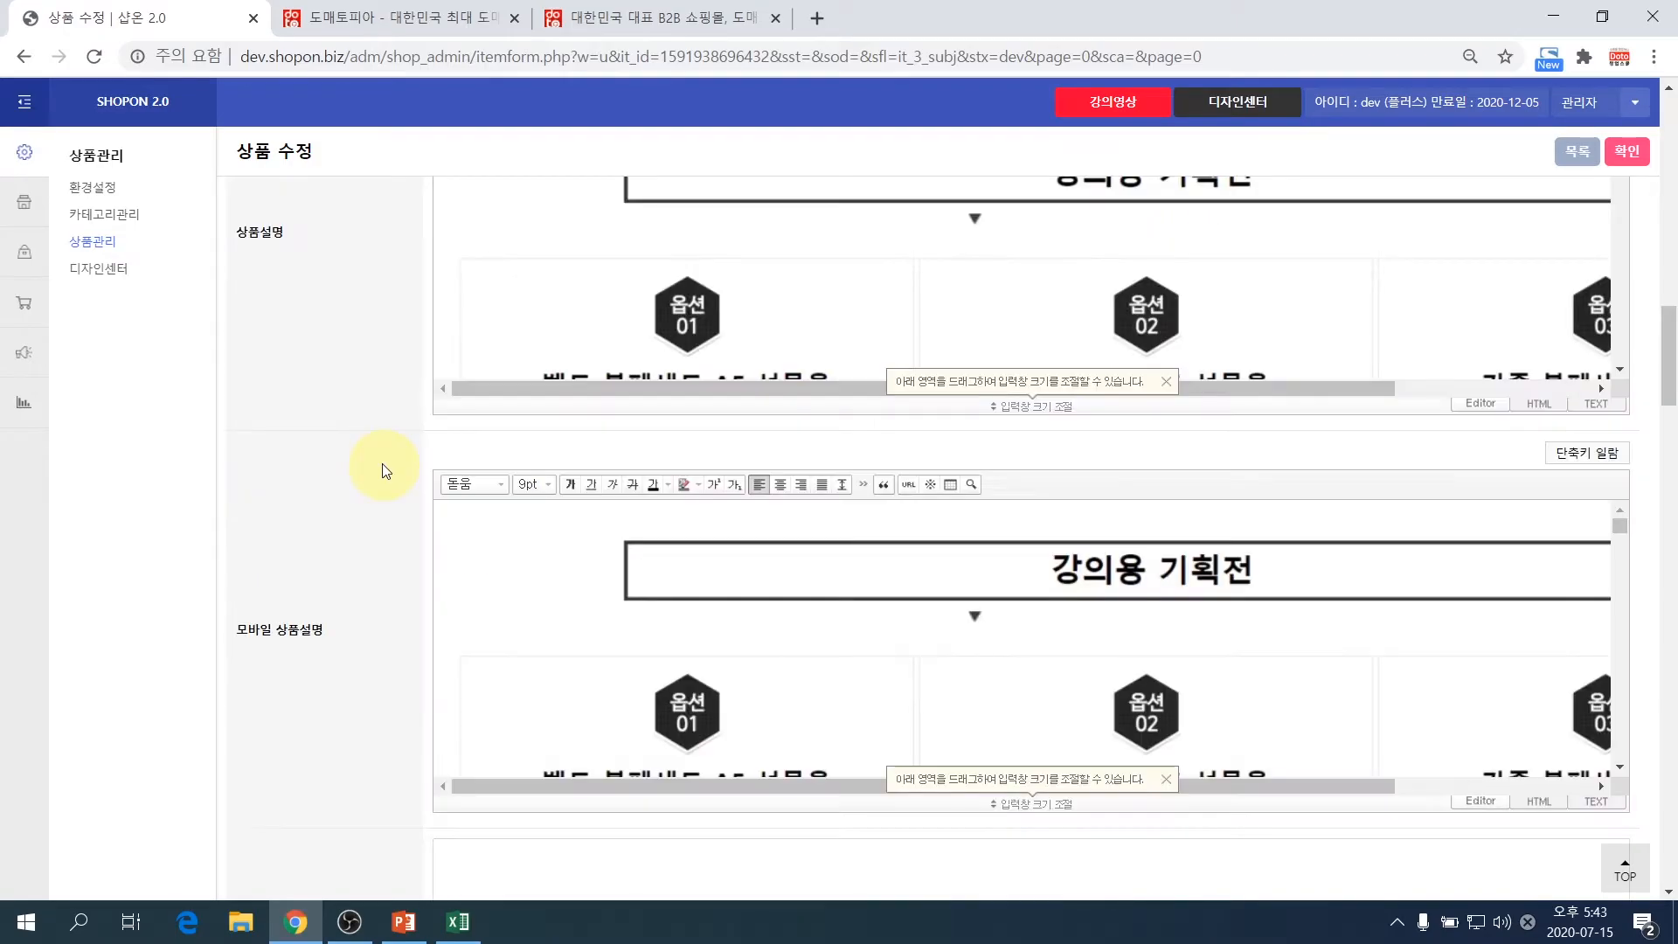
{"action": "scroll", "coordinate": [389, 477], "scroll_direction": "down", "scroll_amount": 12}
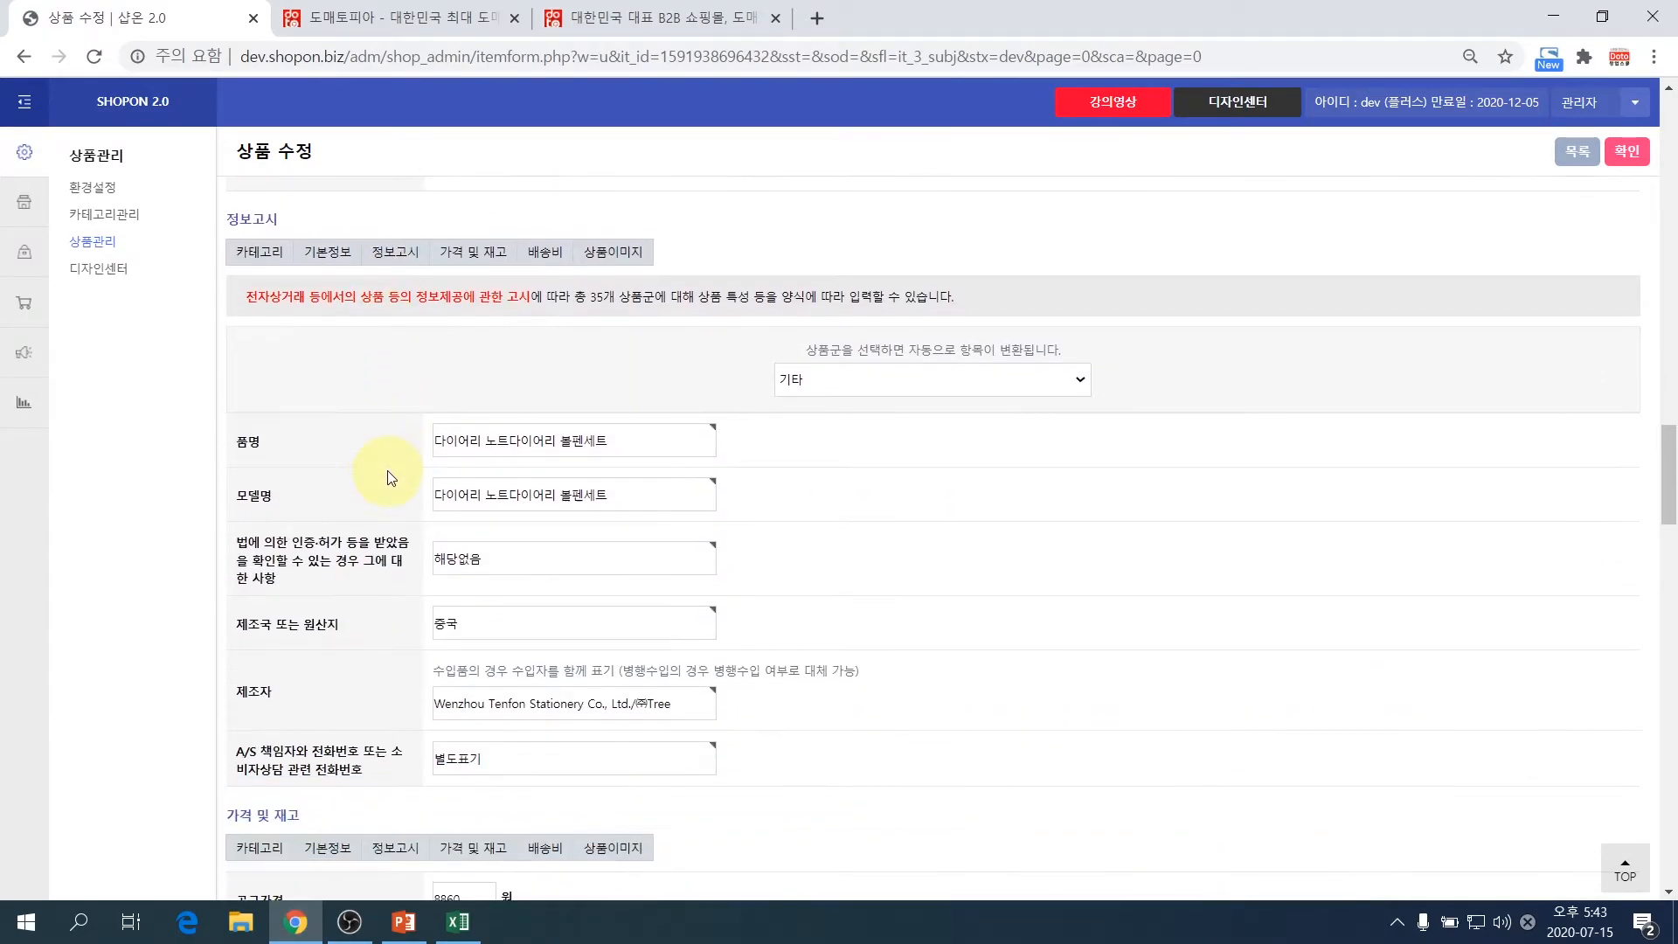
{"action": "scroll", "coordinate": [856, 480], "scroll_direction": "down", "scroll_amount": 15}
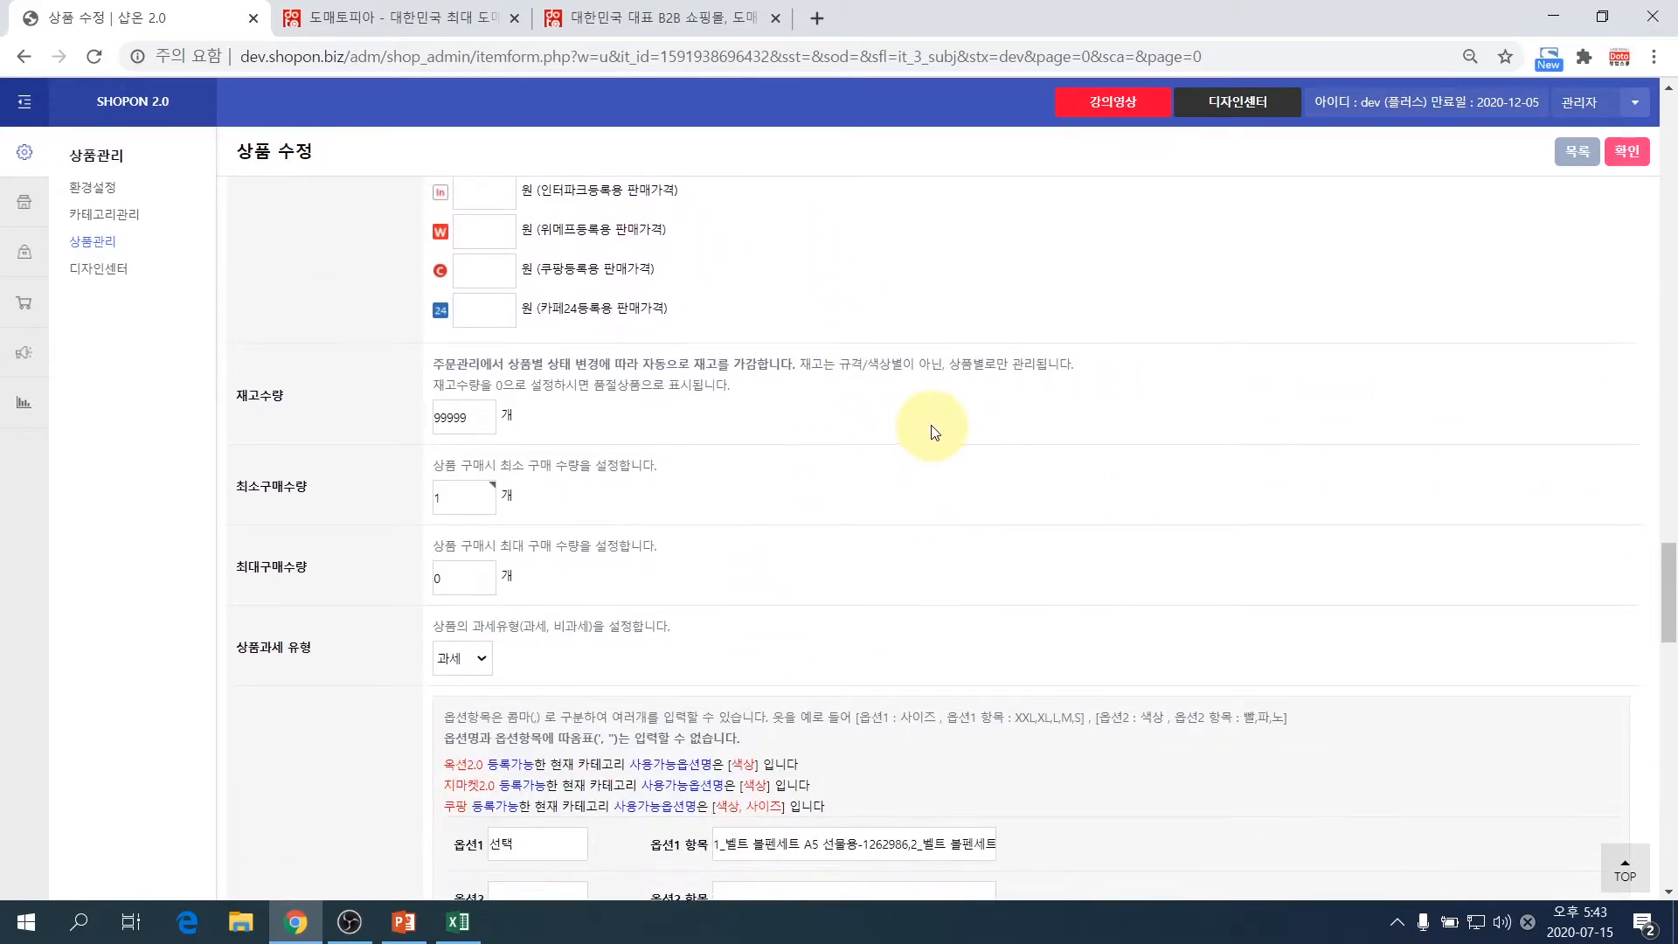
{"action": "scroll", "coordinate": [923, 496], "scroll_direction": "down", "scroll_amount": 7}
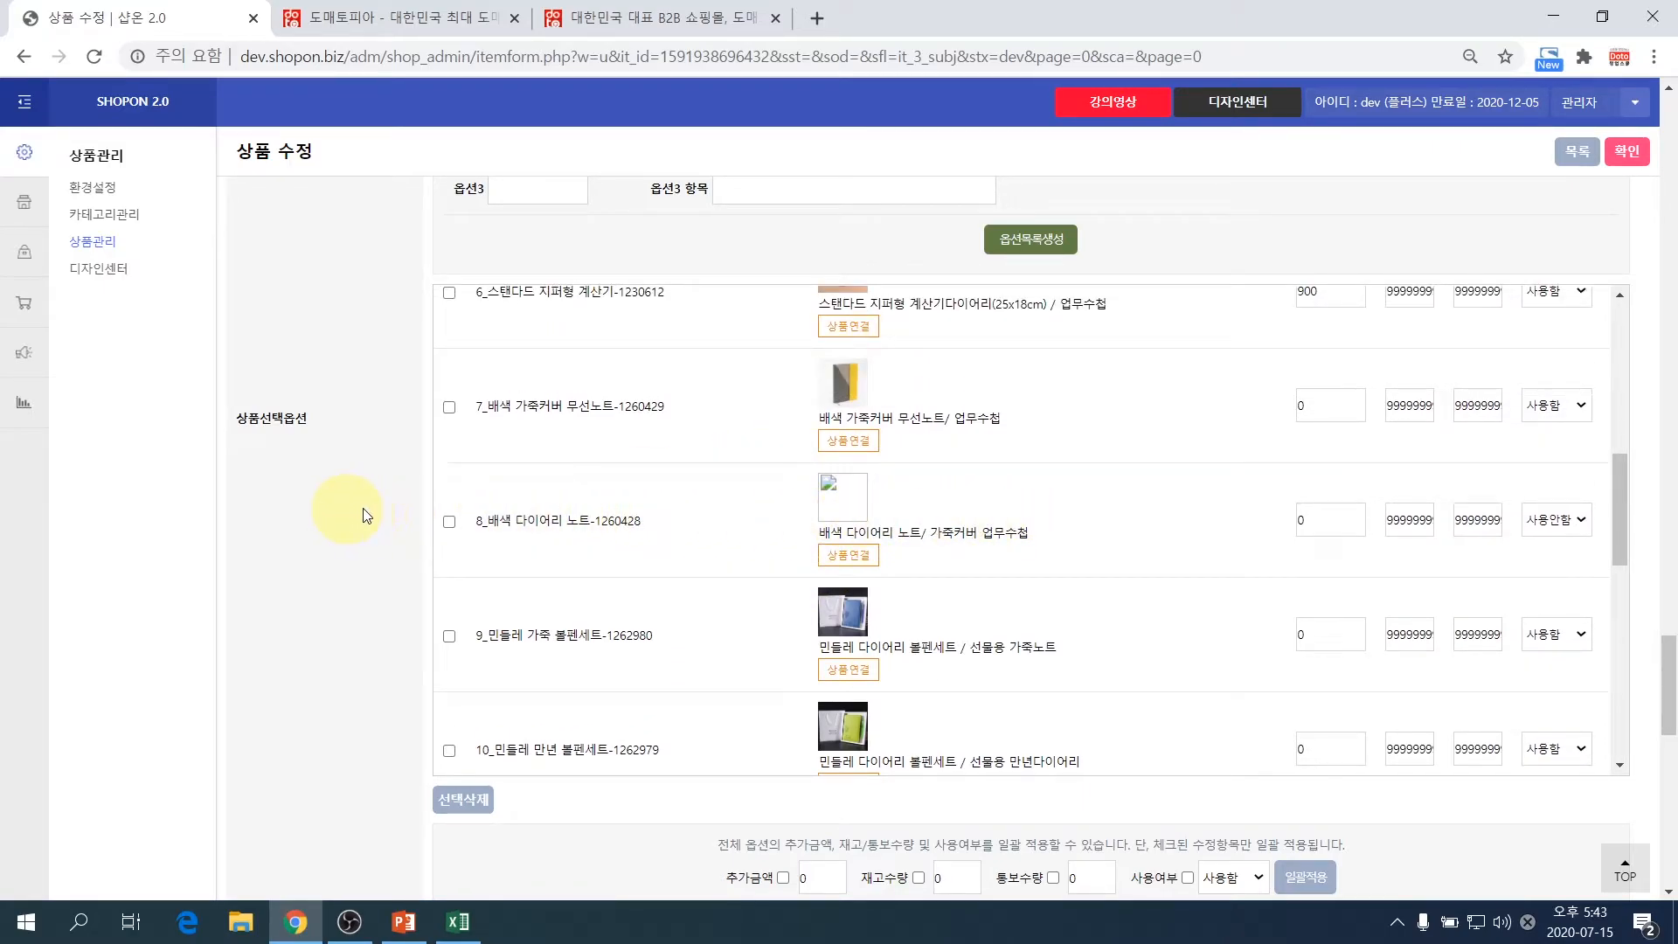
- Find the option 08 block, 배색 다이어리 노트, in the detail image of the 상품설명 editor
{"action": "scroll", "coordinate": [377, 519], "scroll_direction": "up", "scroll_amount": 15}
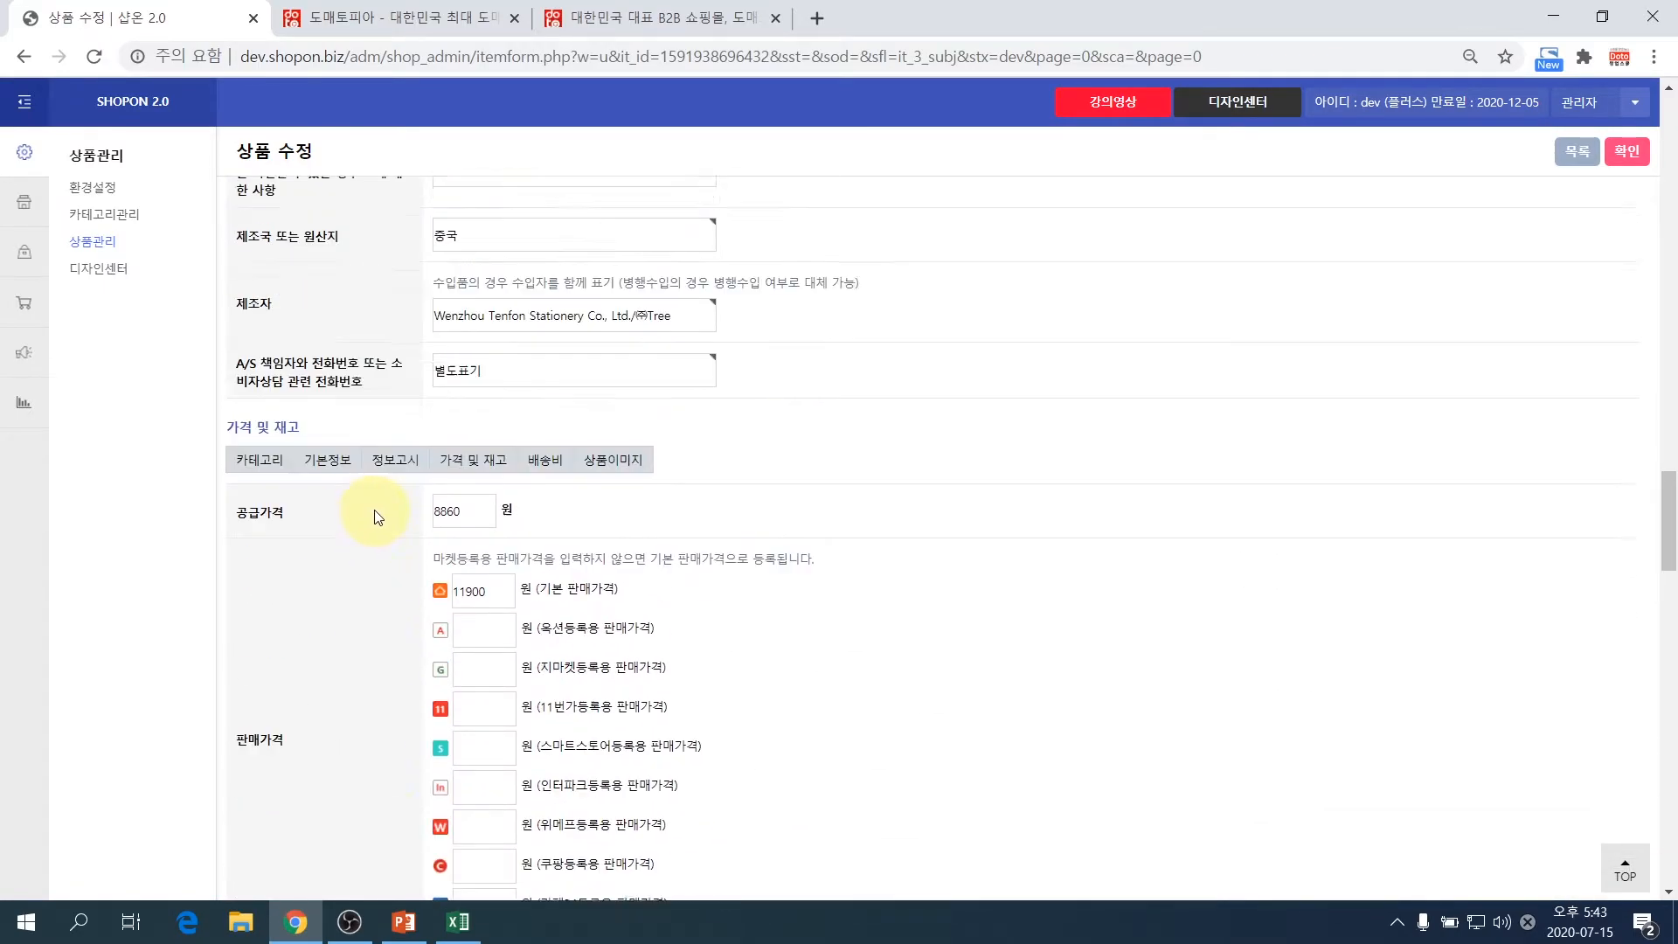
{"action": "scroll", "coordinate": [378, 516], "scroll_direction": "up", "scroll_amount": 10}
{"action": "scroll", "coordinate": [1157, 588], "scroll_direction": "down", "scroll_amount": 5}
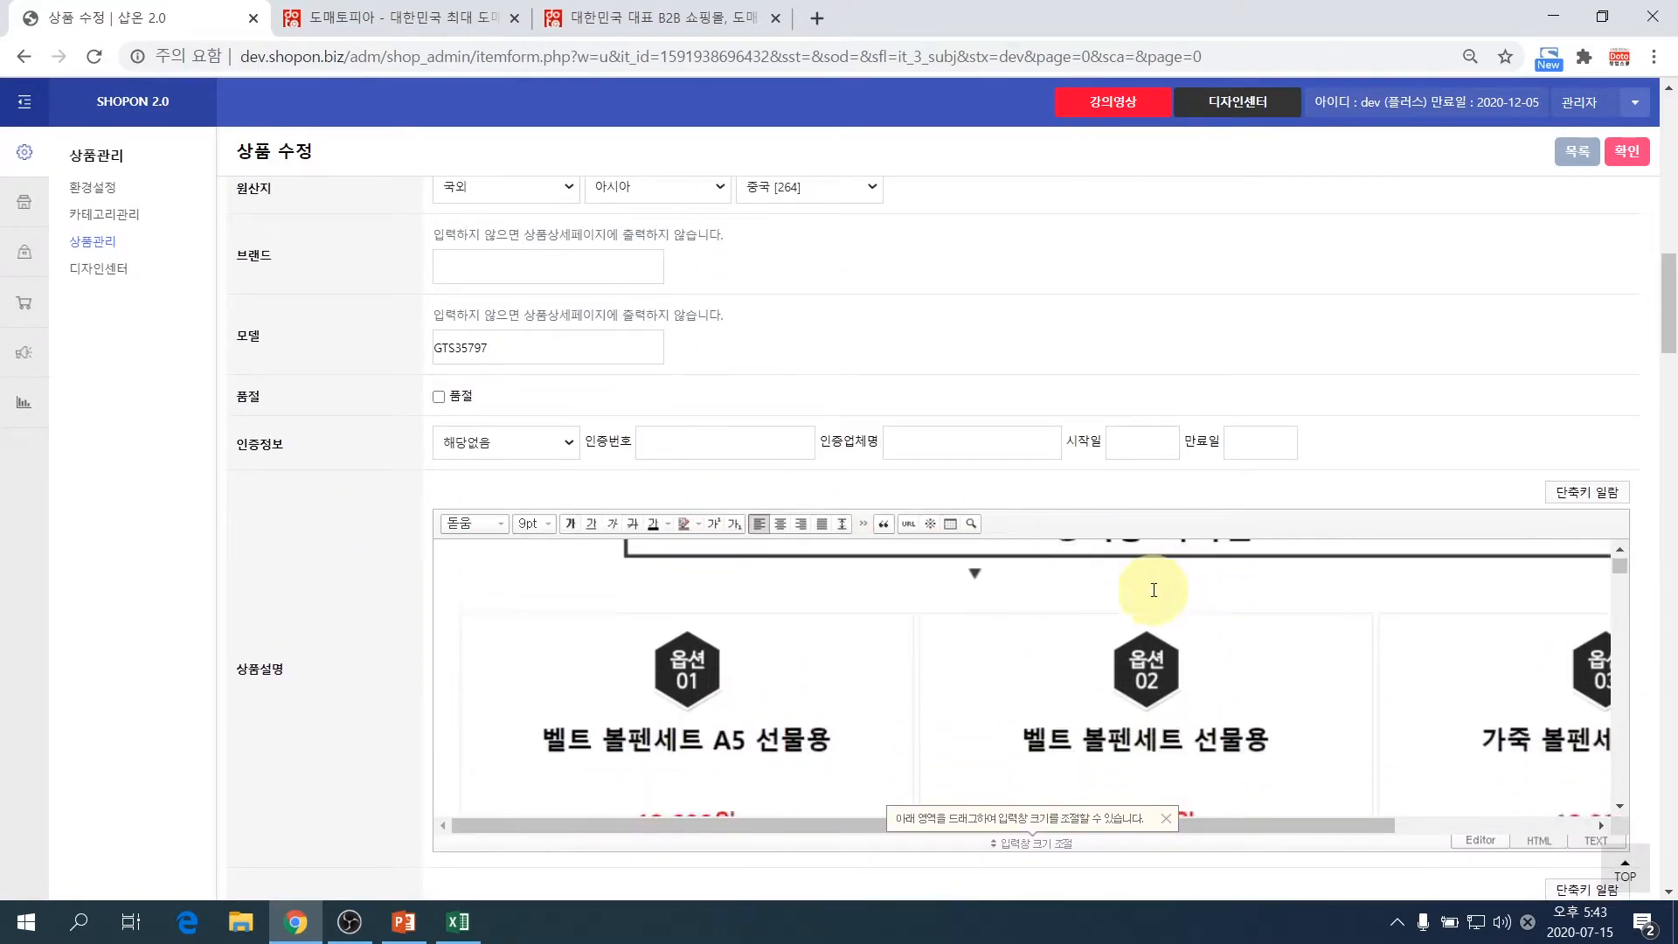
{"action": "scroll", "coordinate": [1160, 613], "scroll_direction": "down", "scroll_amount": 5}
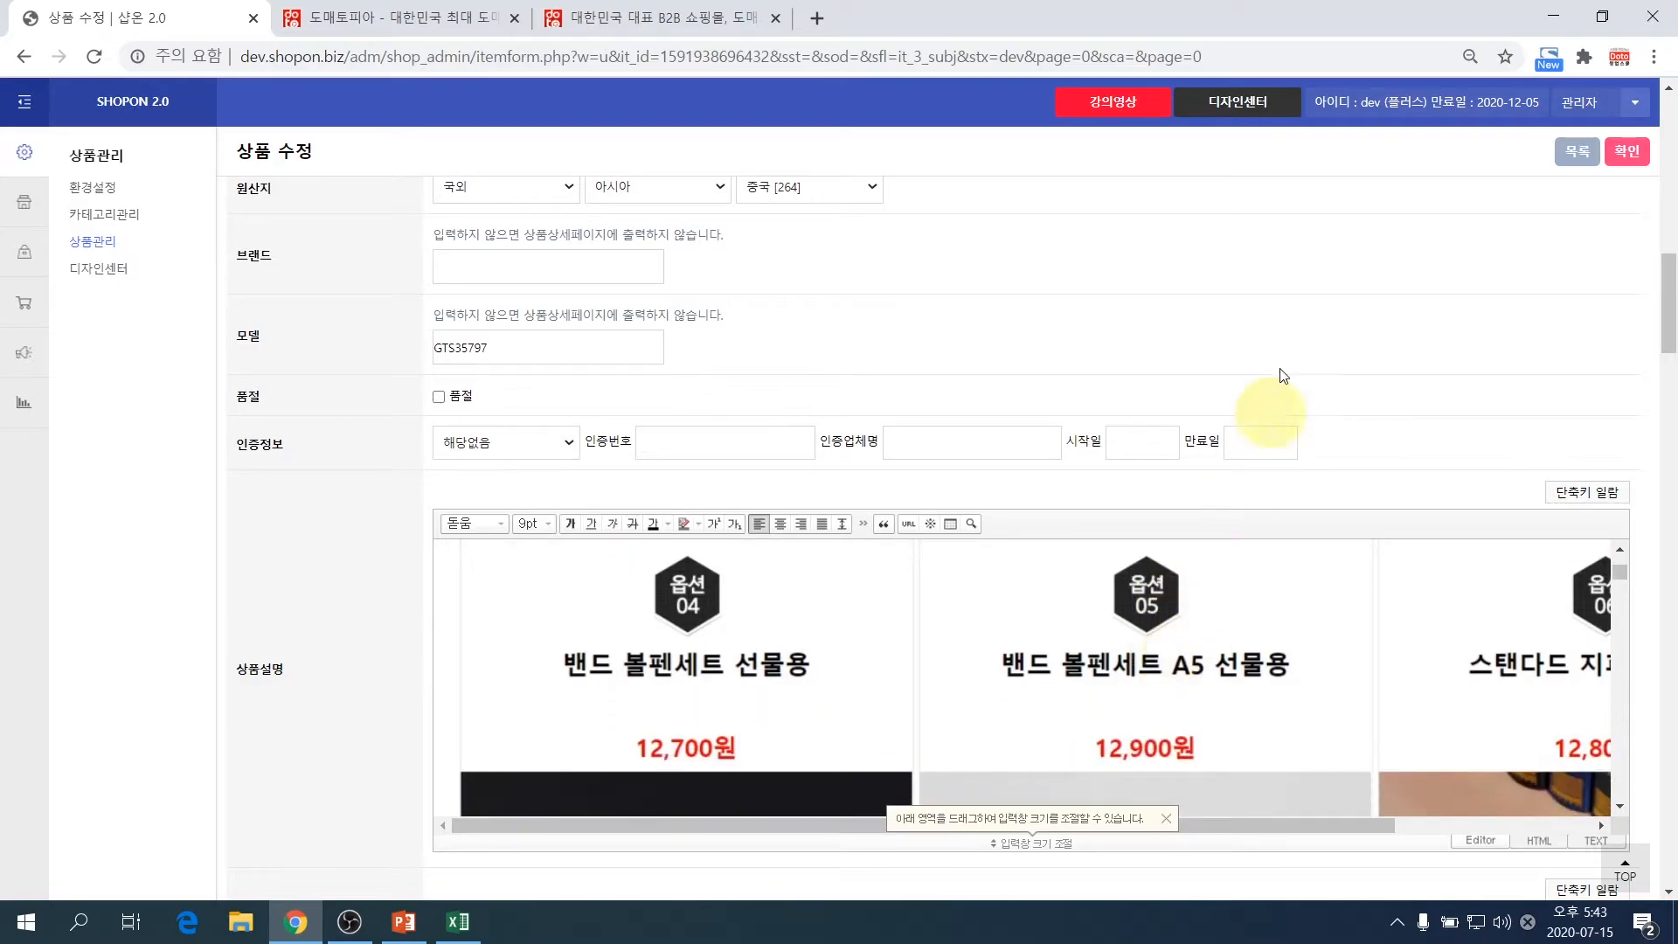
{"action": "scroll", "coordinate": [1276, 387], "scroll_direction": "down", "scroll_amount": 1}
{"action": "scroll", "coordinate": [1181, 549], "scroll_direction": "down", "scroll_amount": 6}
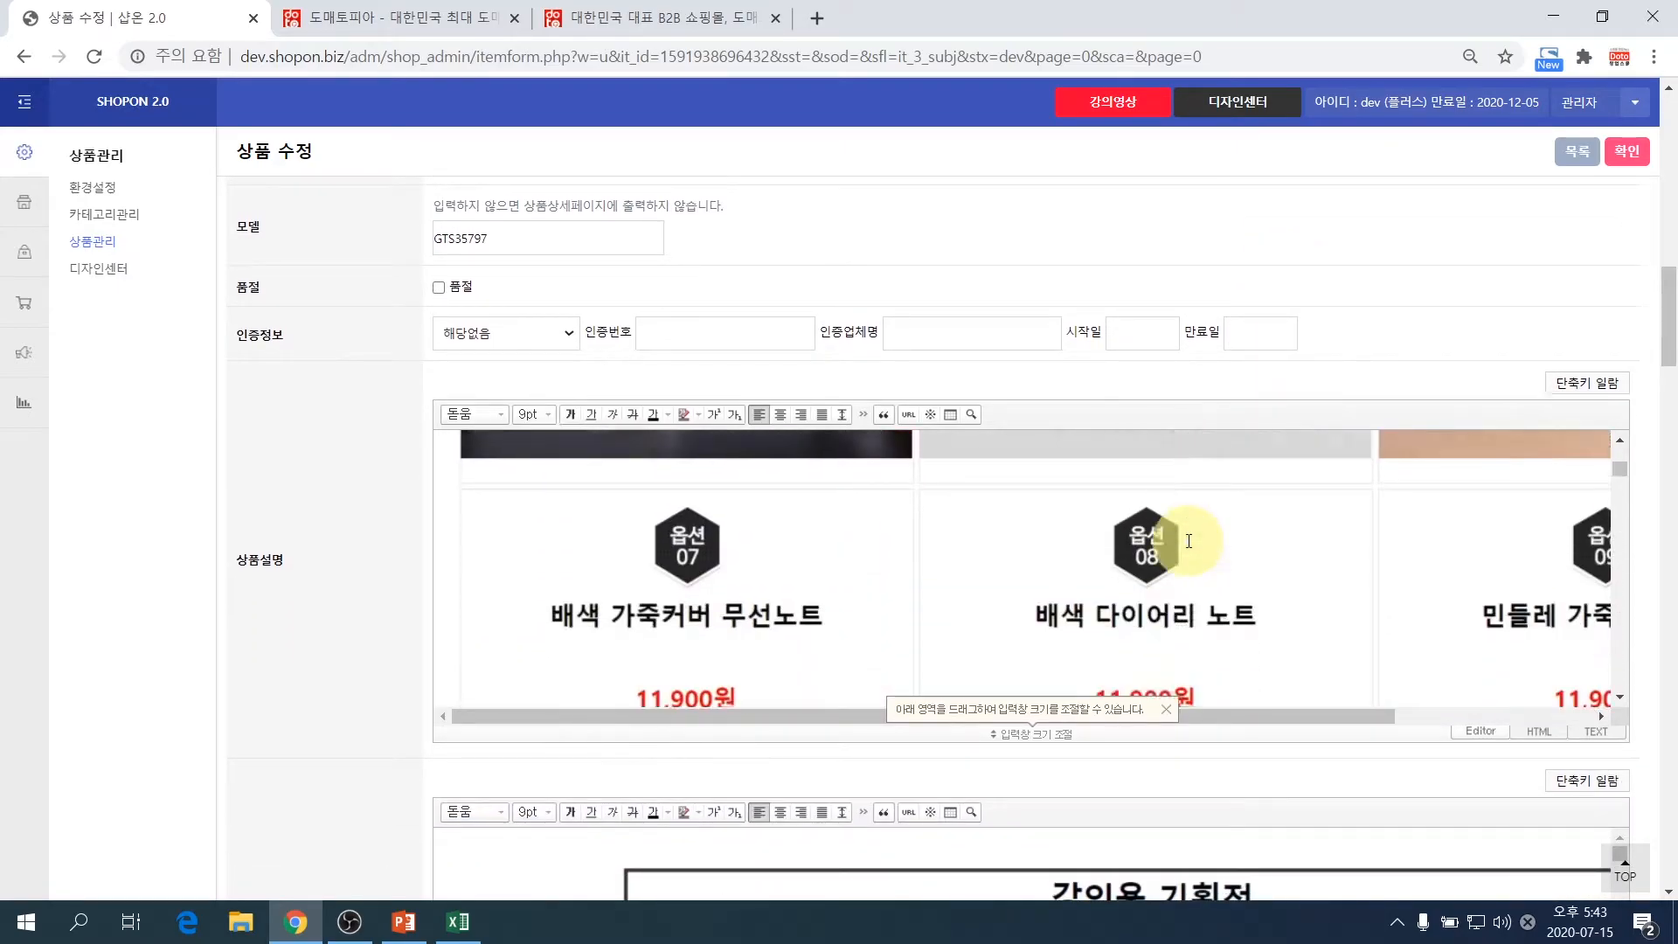
{"action": "scroll", "coordinate": [1189, 543], "scroll_direction": "down", "scroll_amount": 5}
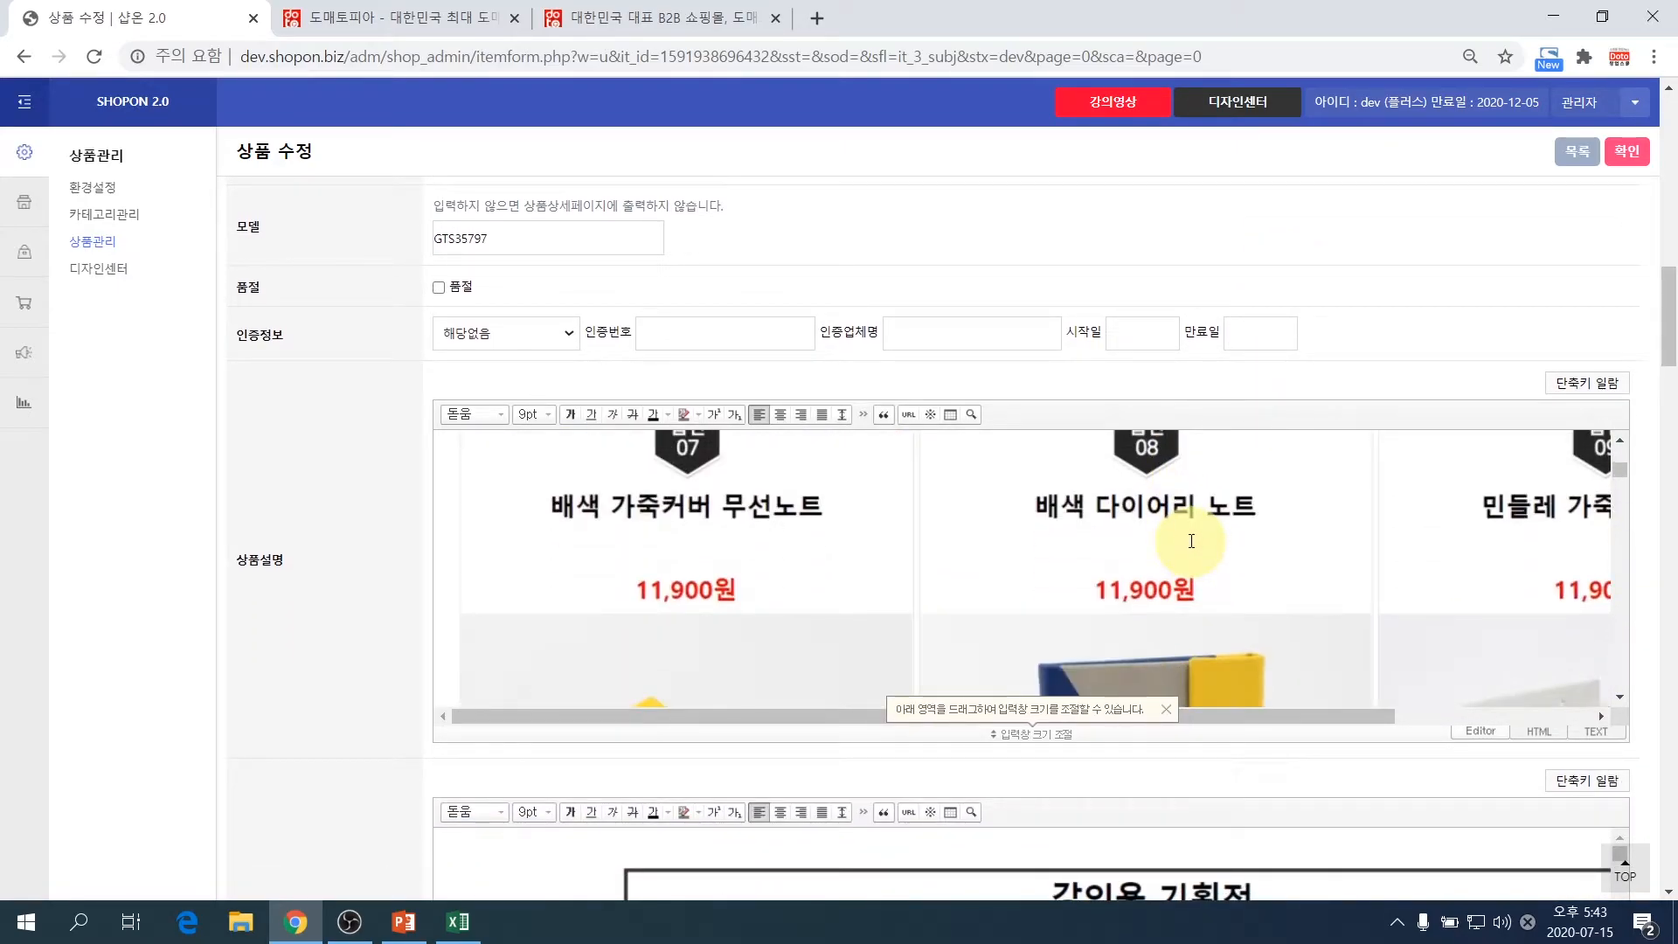
{"action": "scroll", "coordinate": [1191, 541], "scroll_direction": "down", "scroll_amount": 1}
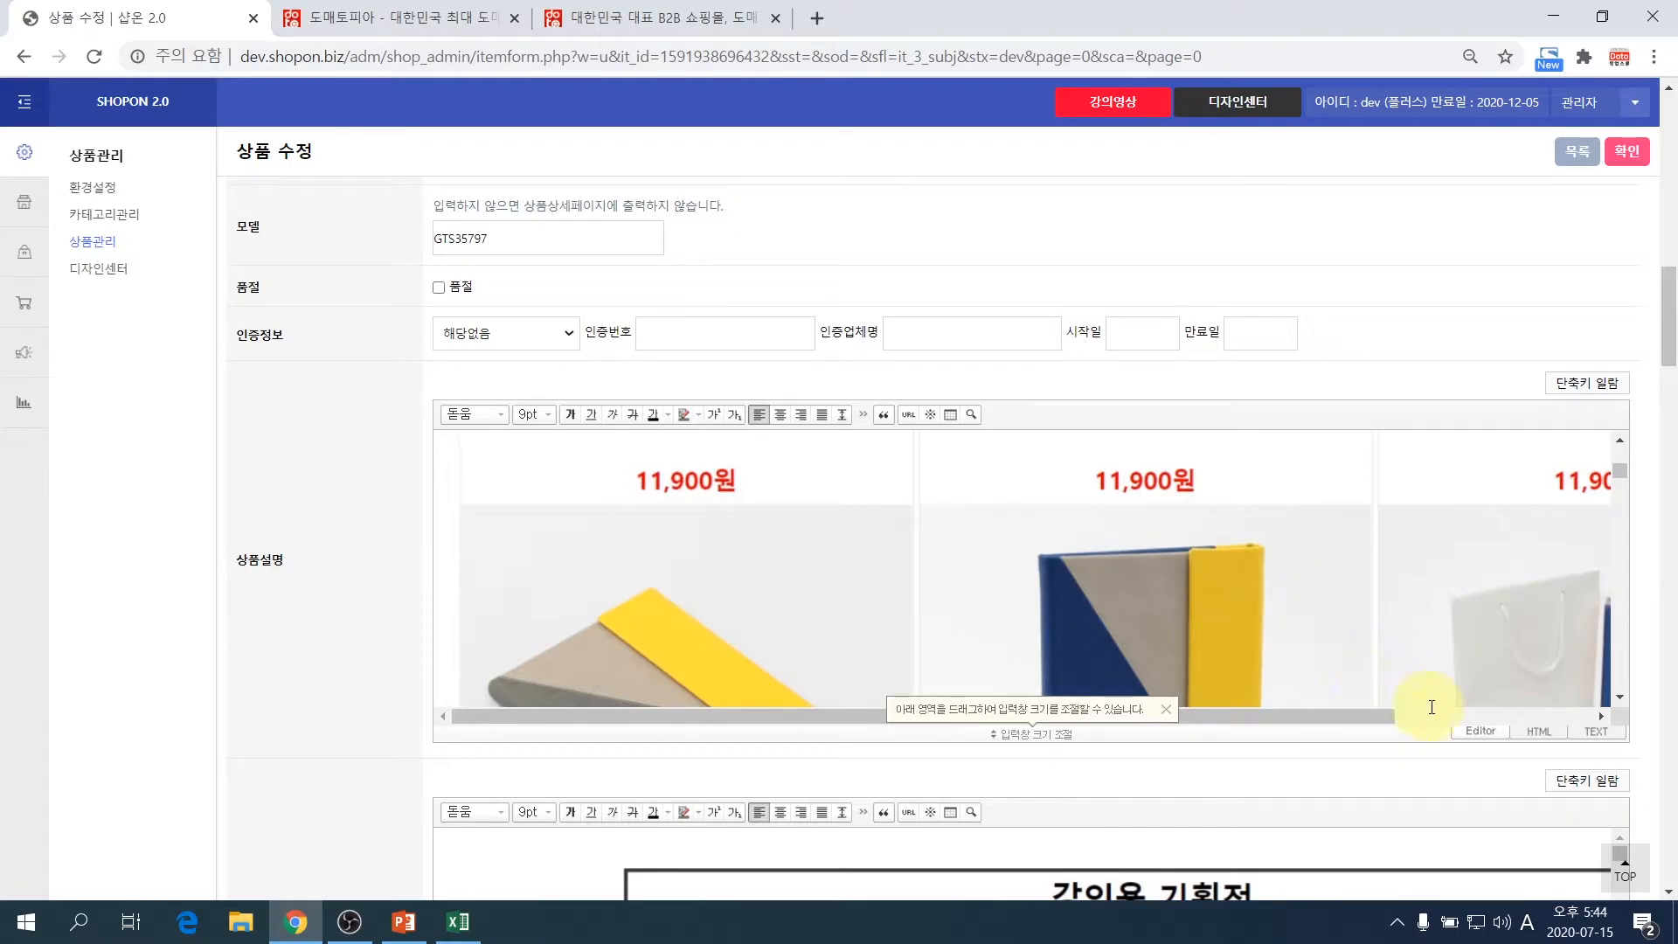
- Copy the type01.jpg image address from the 상품설명 HTML source and view the image enlarged in a new browser tab
{"action": "left_click", "coordinate": [1538, 731]}
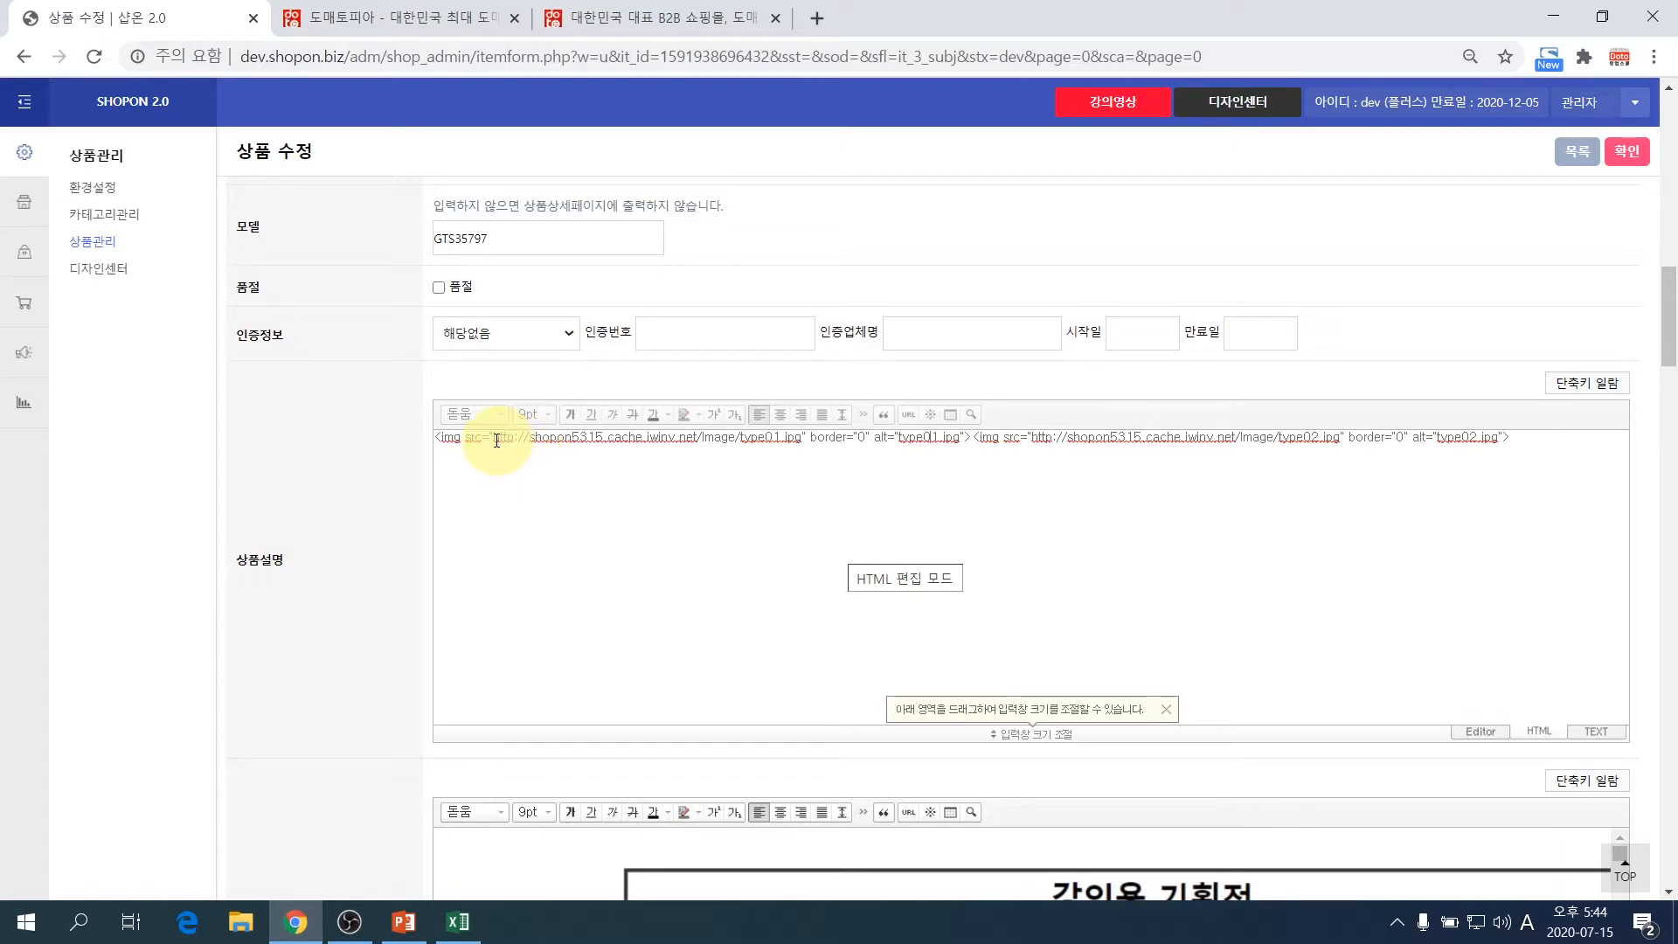
{"action": "left_click_drag", "start_coordinate": [492, 437], "coordinate": [800, 441]}
{"action": "right_click", "coordinate": [787, 440]}
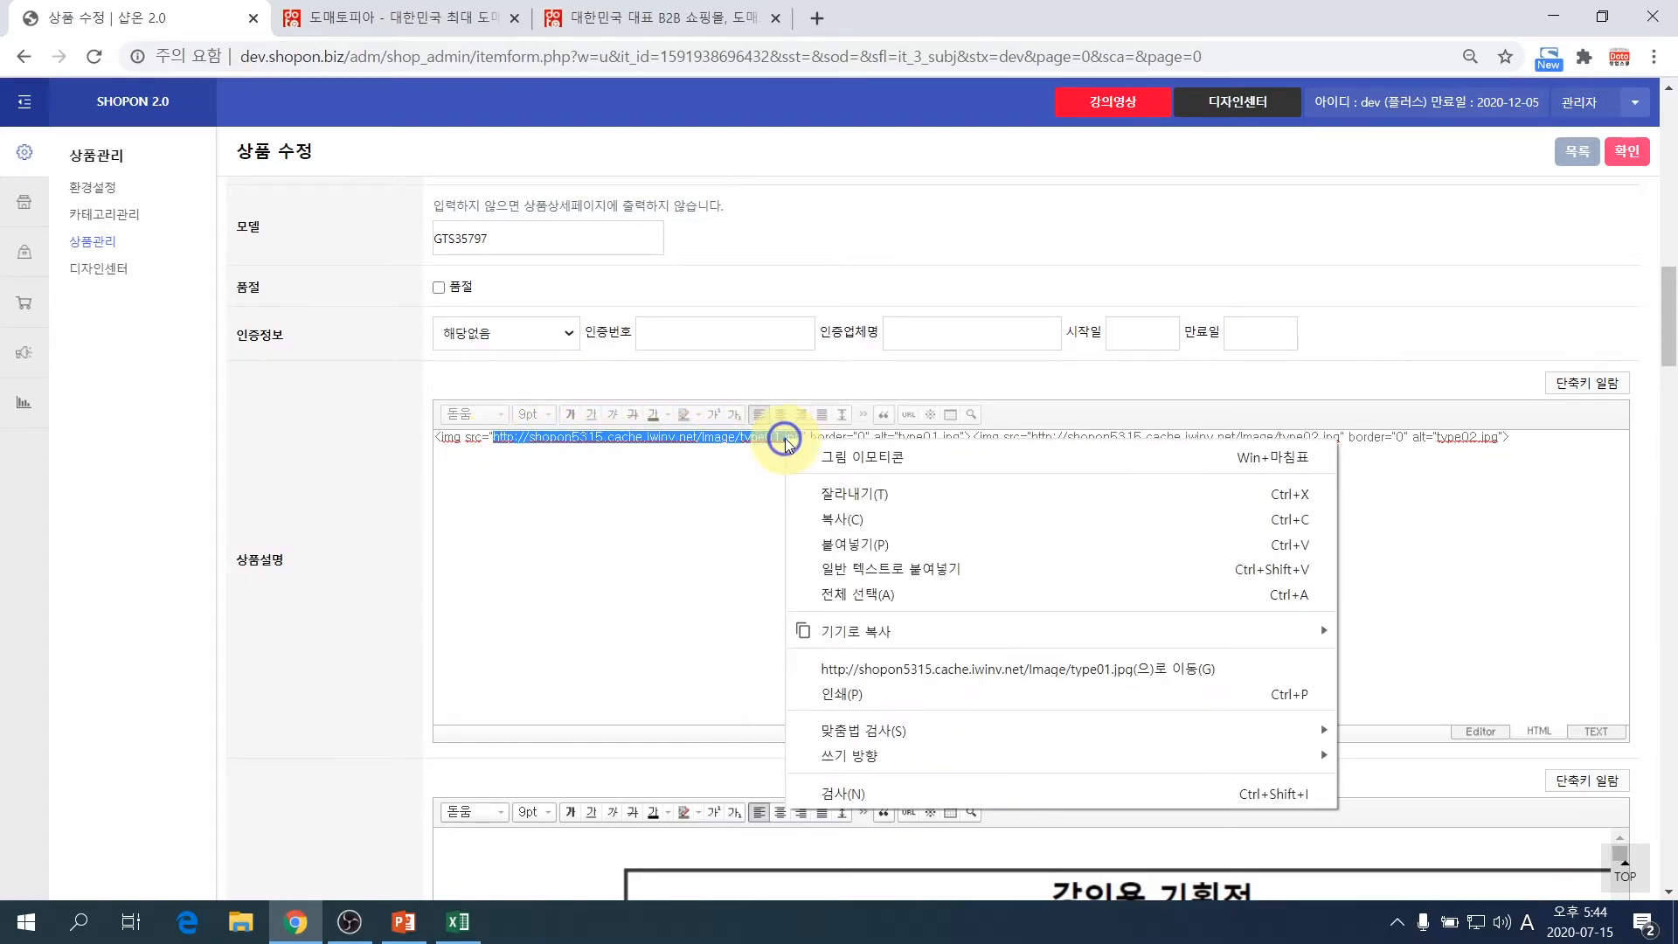
{"action": "left_click", "coordinate": [816, 517]}
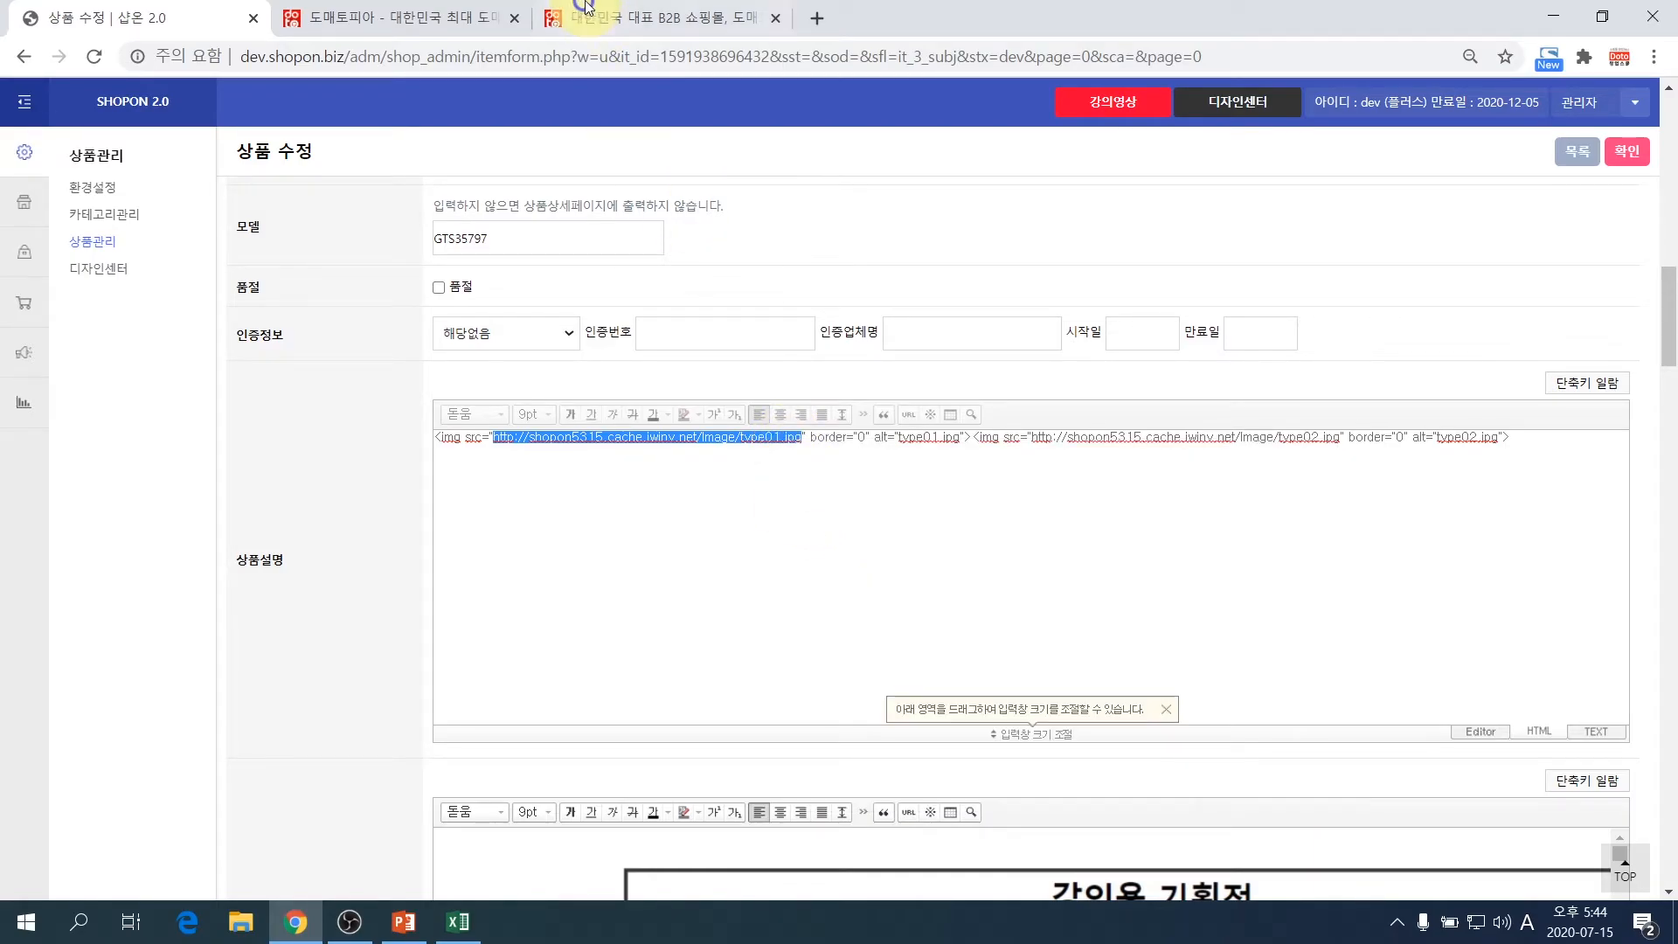
{"action": "left_click", "coordinate": [819, 16]}
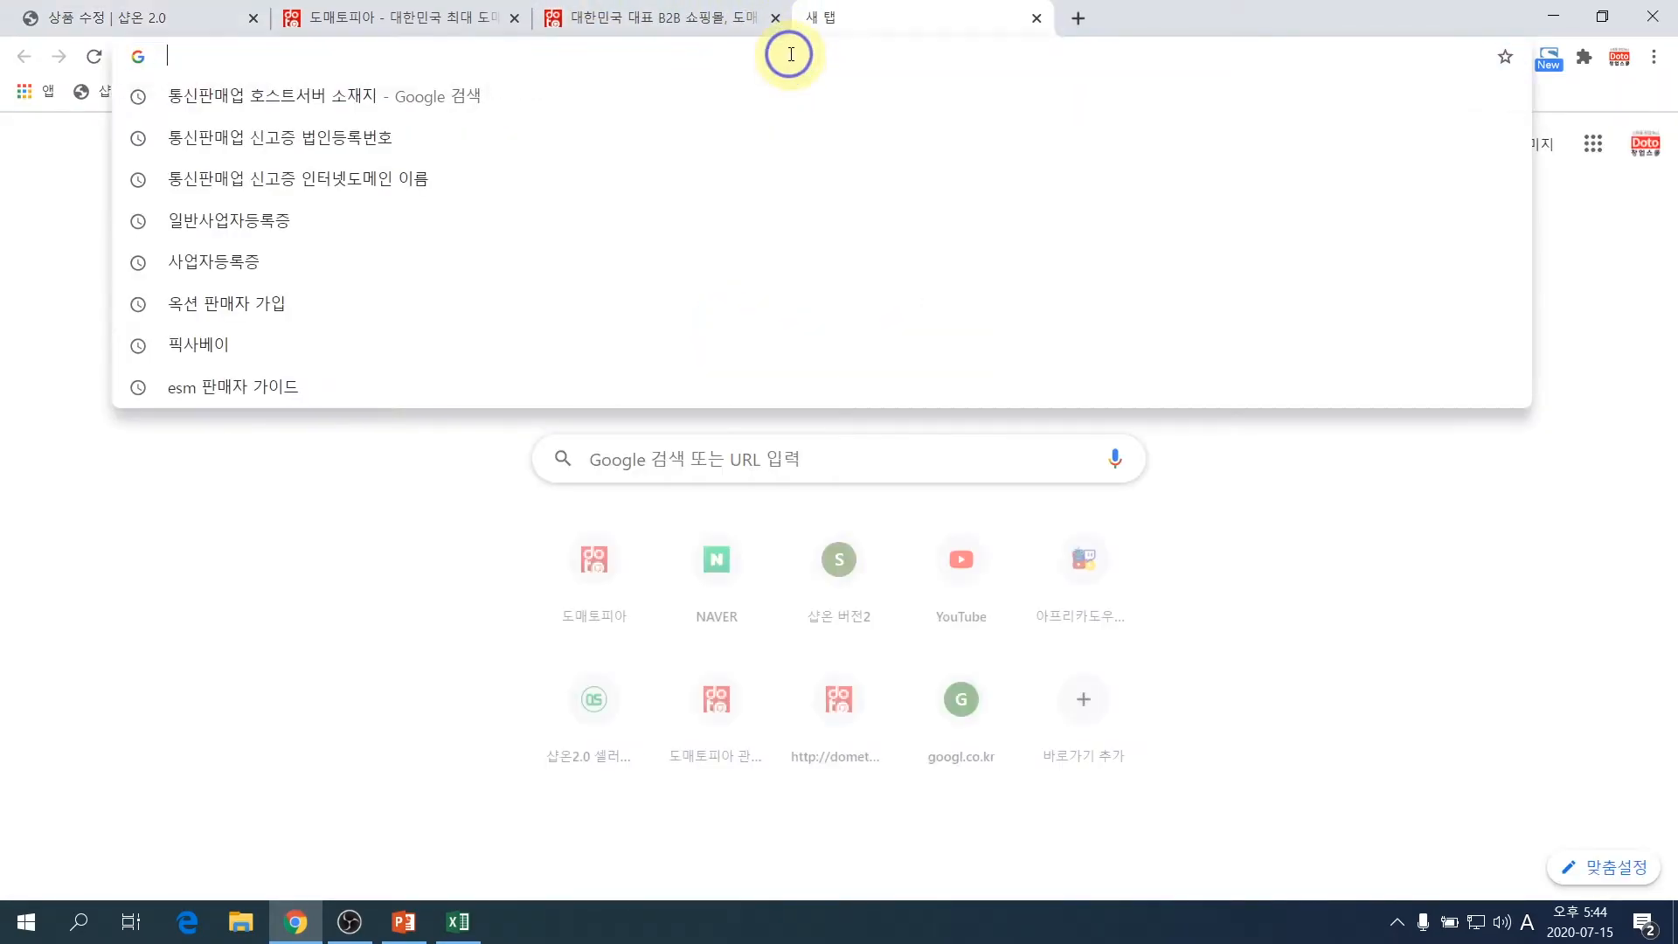
{"action": "key", "text": "ctrl+v"}
{"action": "key", "text": "Return"}
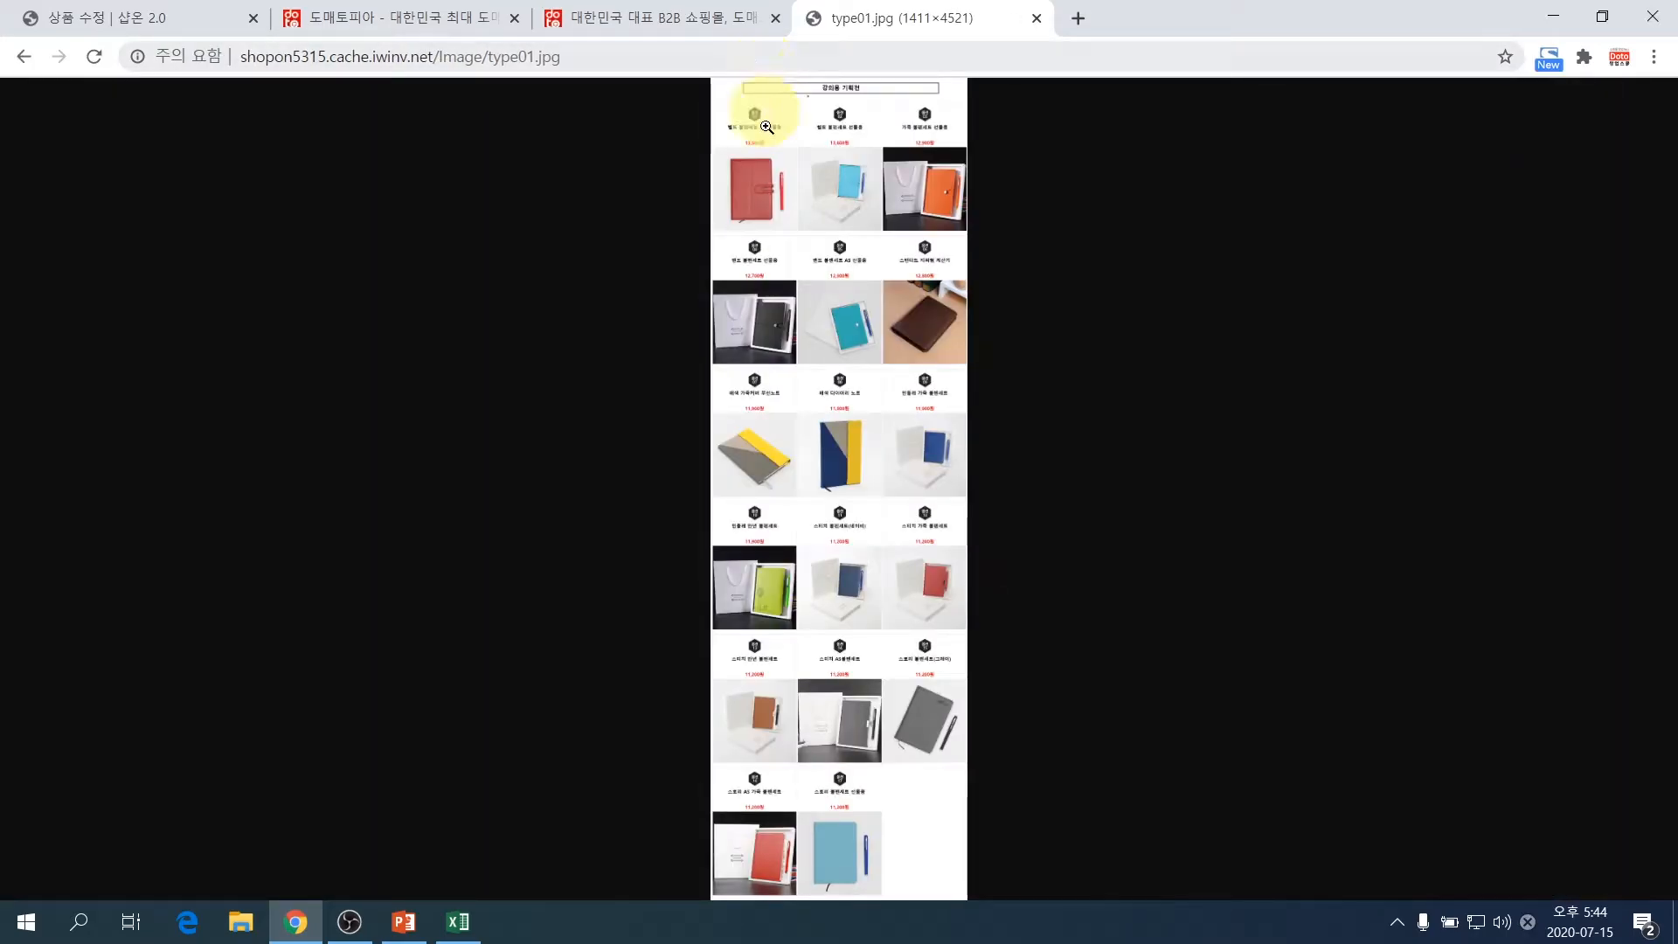
{"action": "left_click", "coordinate": [777, 265]}
{"action": "scroll", "coordinate": [771, 270], "scroll_direction": "up", "scroll_amount": 8}
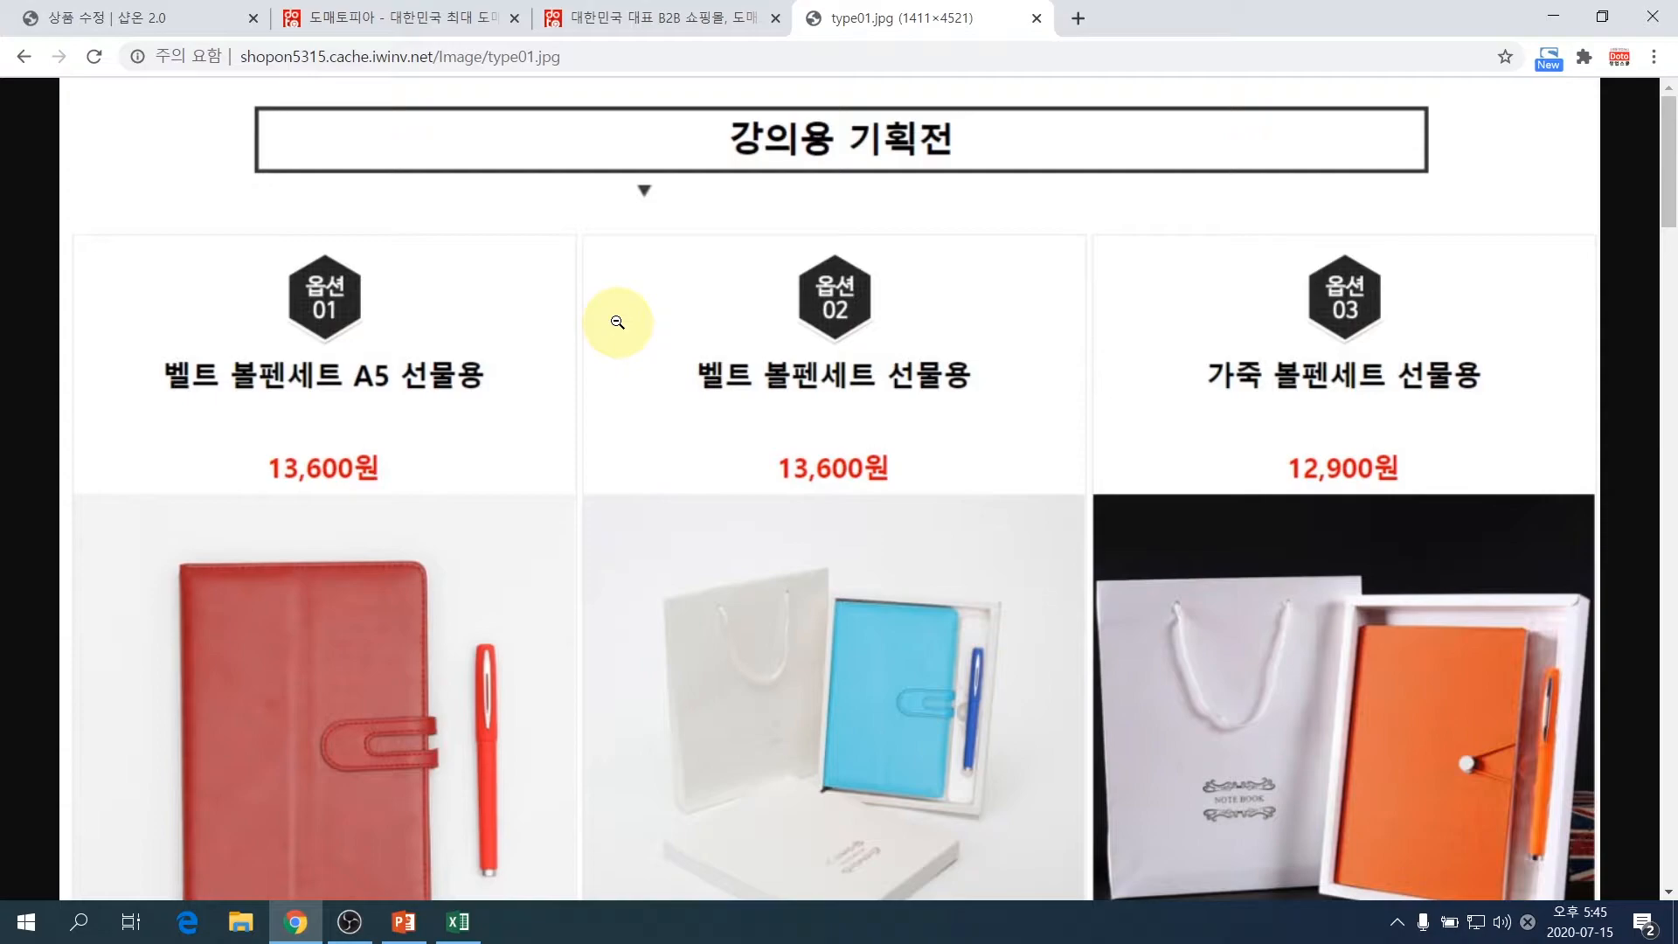
- Save the detail image to the 바탕 화면 folder as a JPEG named type01_mo
{"action": "right_click", "coordinate": [540, 276]}
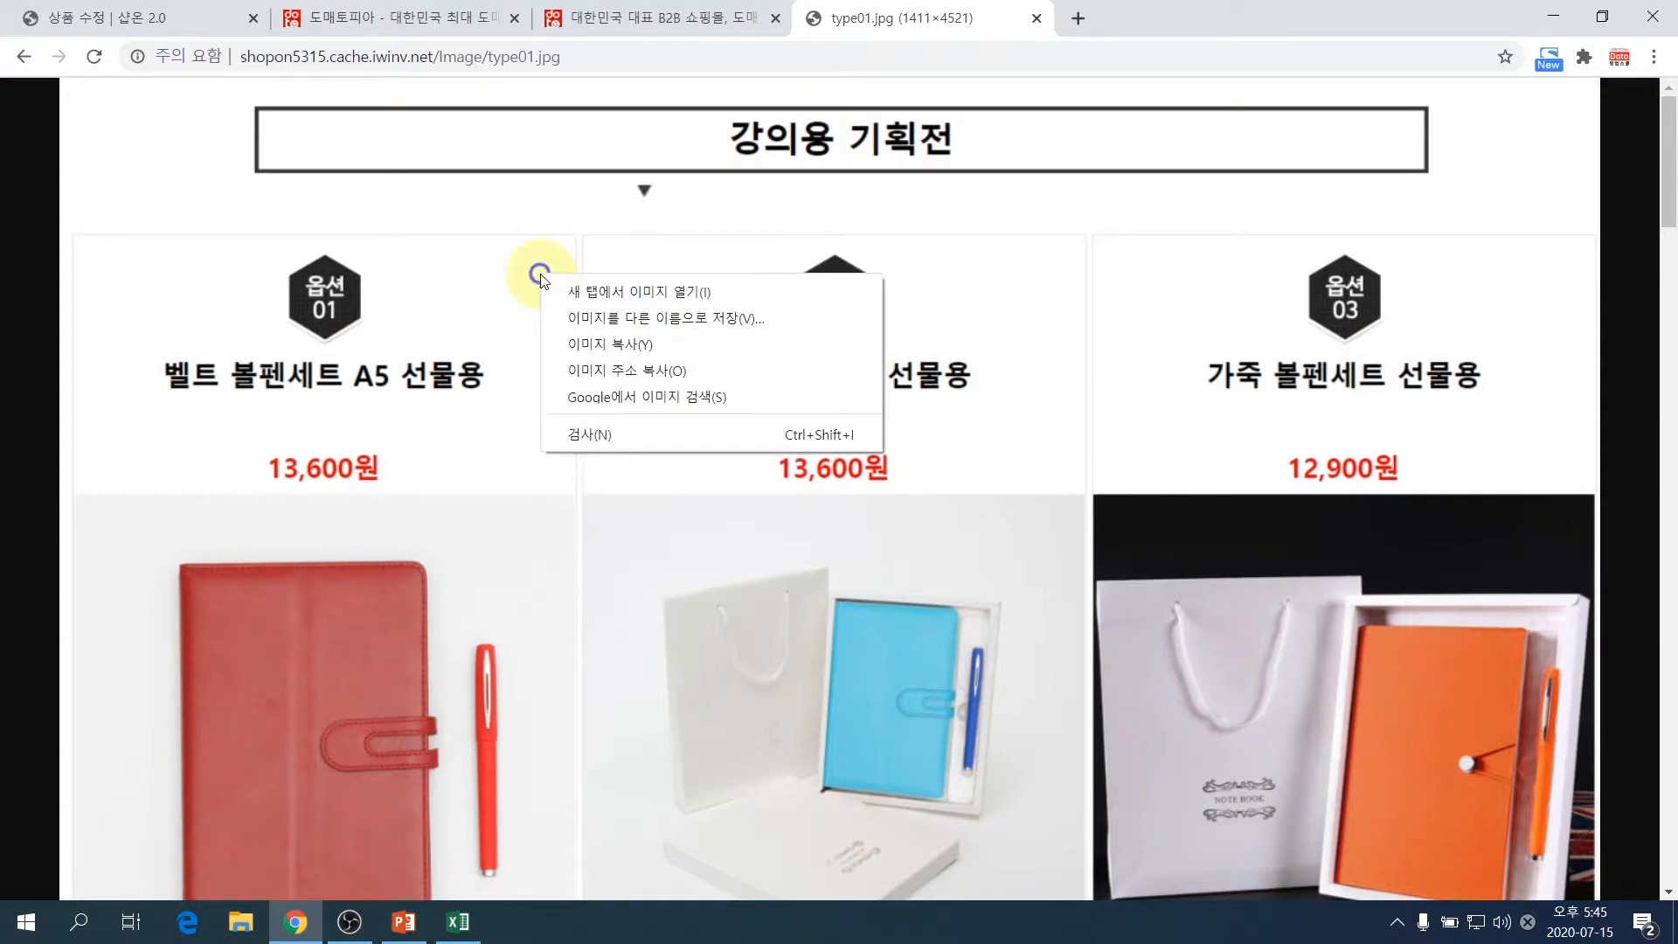
{"action": "left_click", "coordinate": [601, 318]}
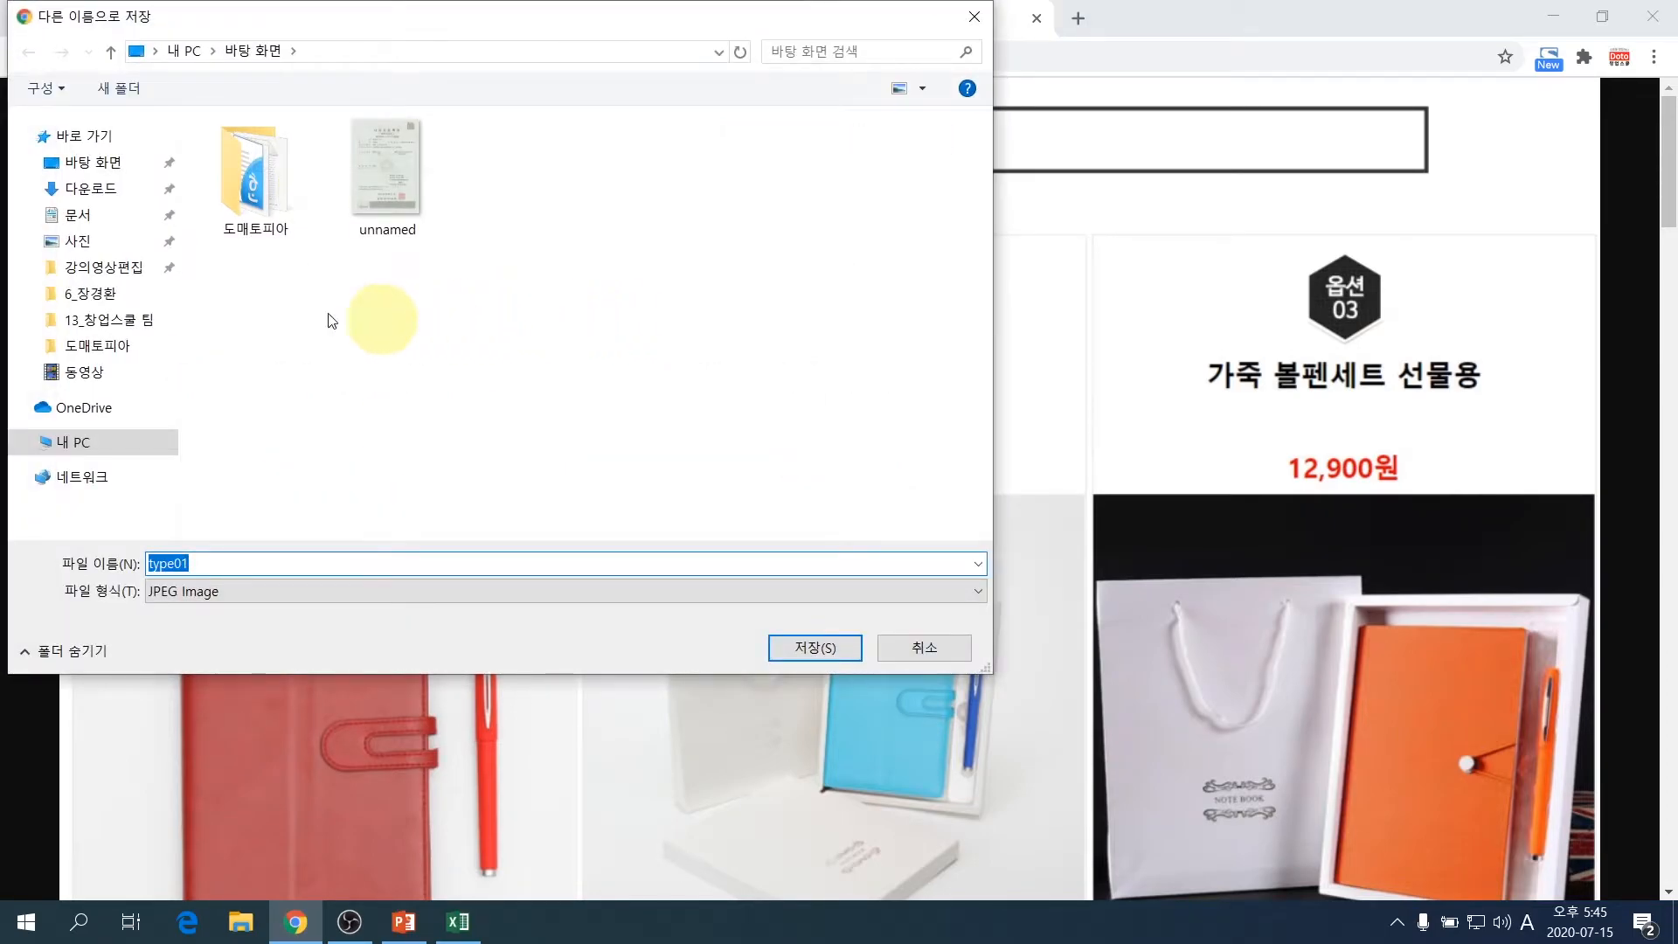
{"action": "left_click", "coordinate": [108, 168]}
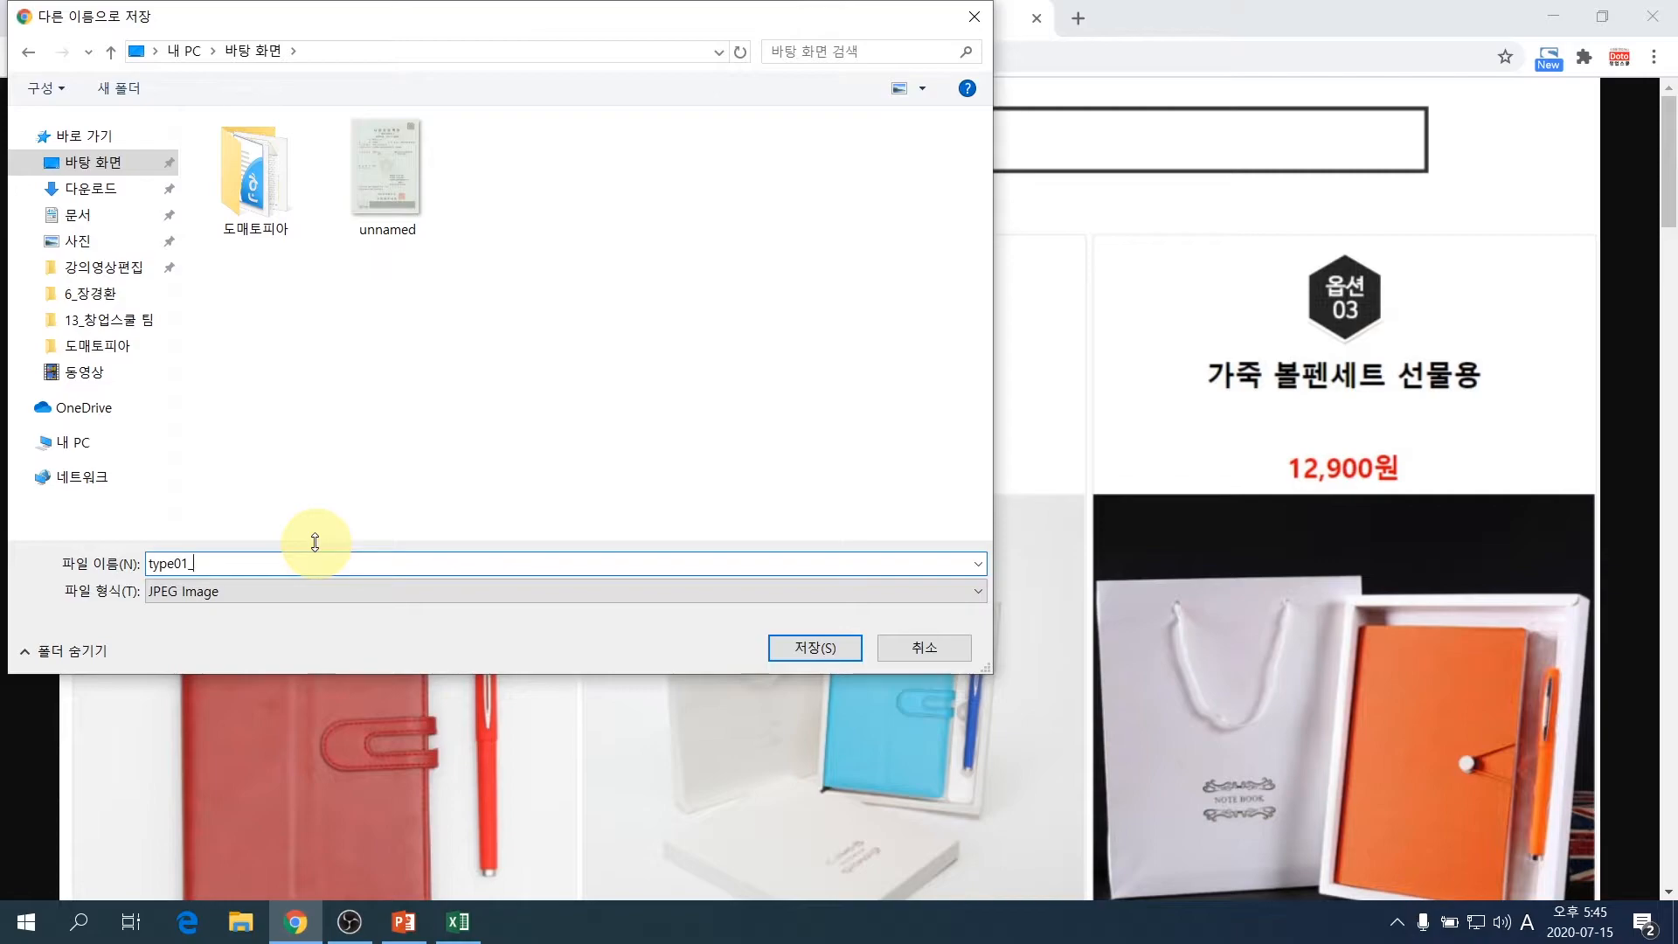
{"action": "type", "text": "mo"}
{"action": "left_click", "coordinate": [842, 645]}
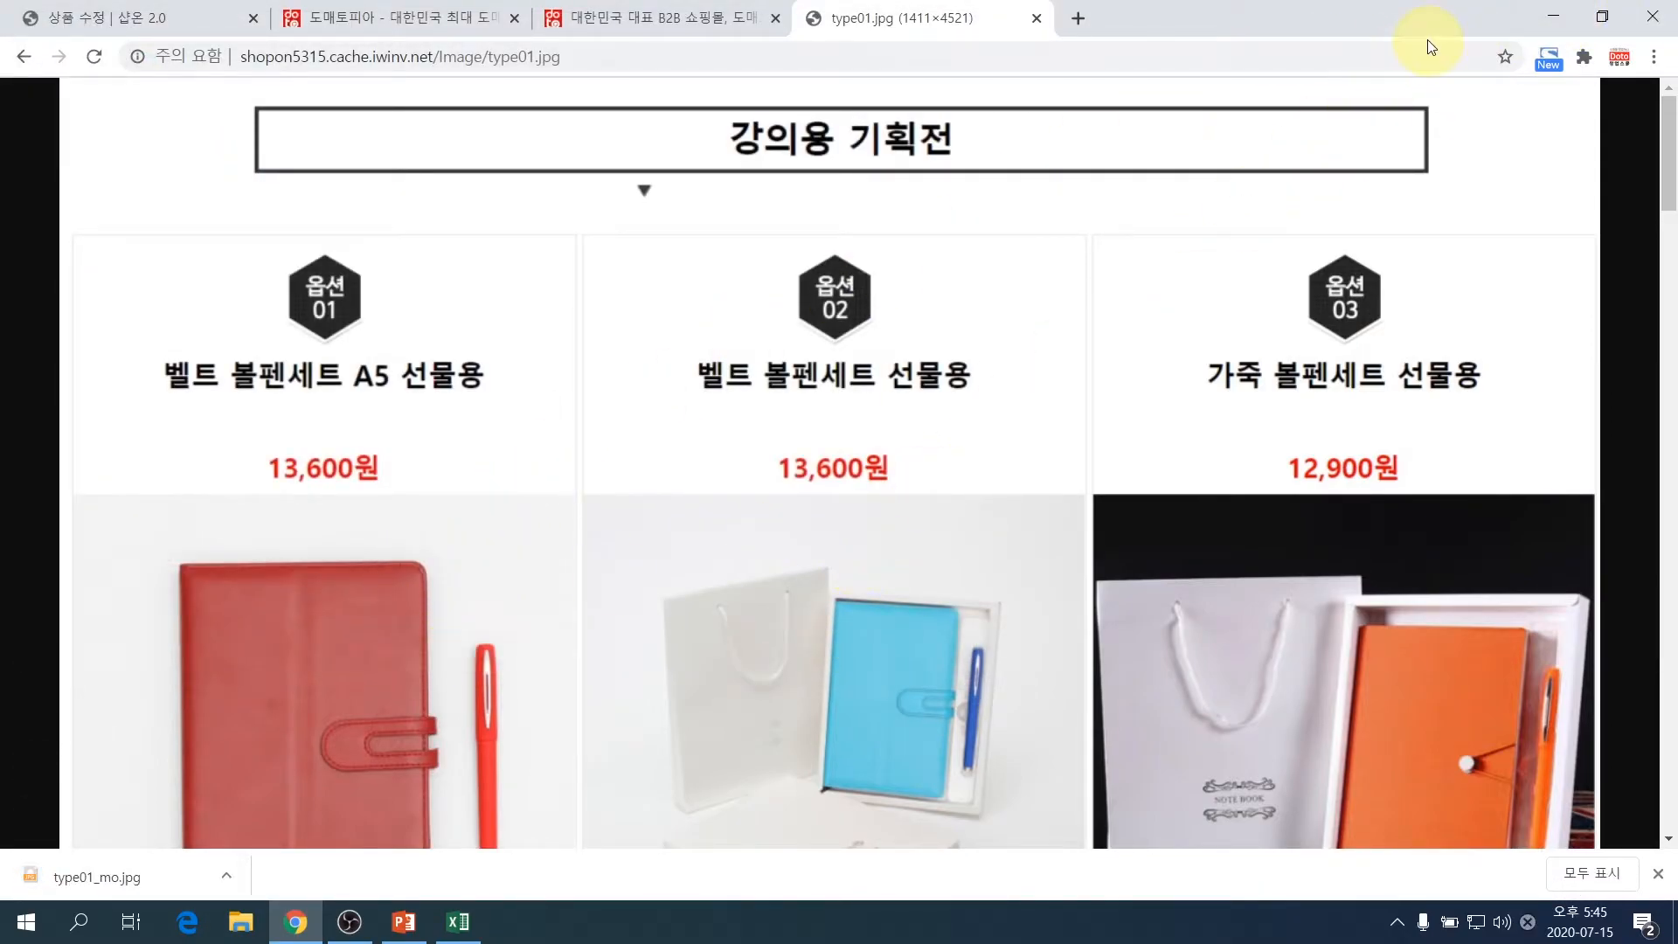
- Switch to Photoshop, open type01_mo from 바탕 화면, and convert its locked background into the regular layer 레이어 0
{"action": "left_click", "coordinate": [1545, 12]}
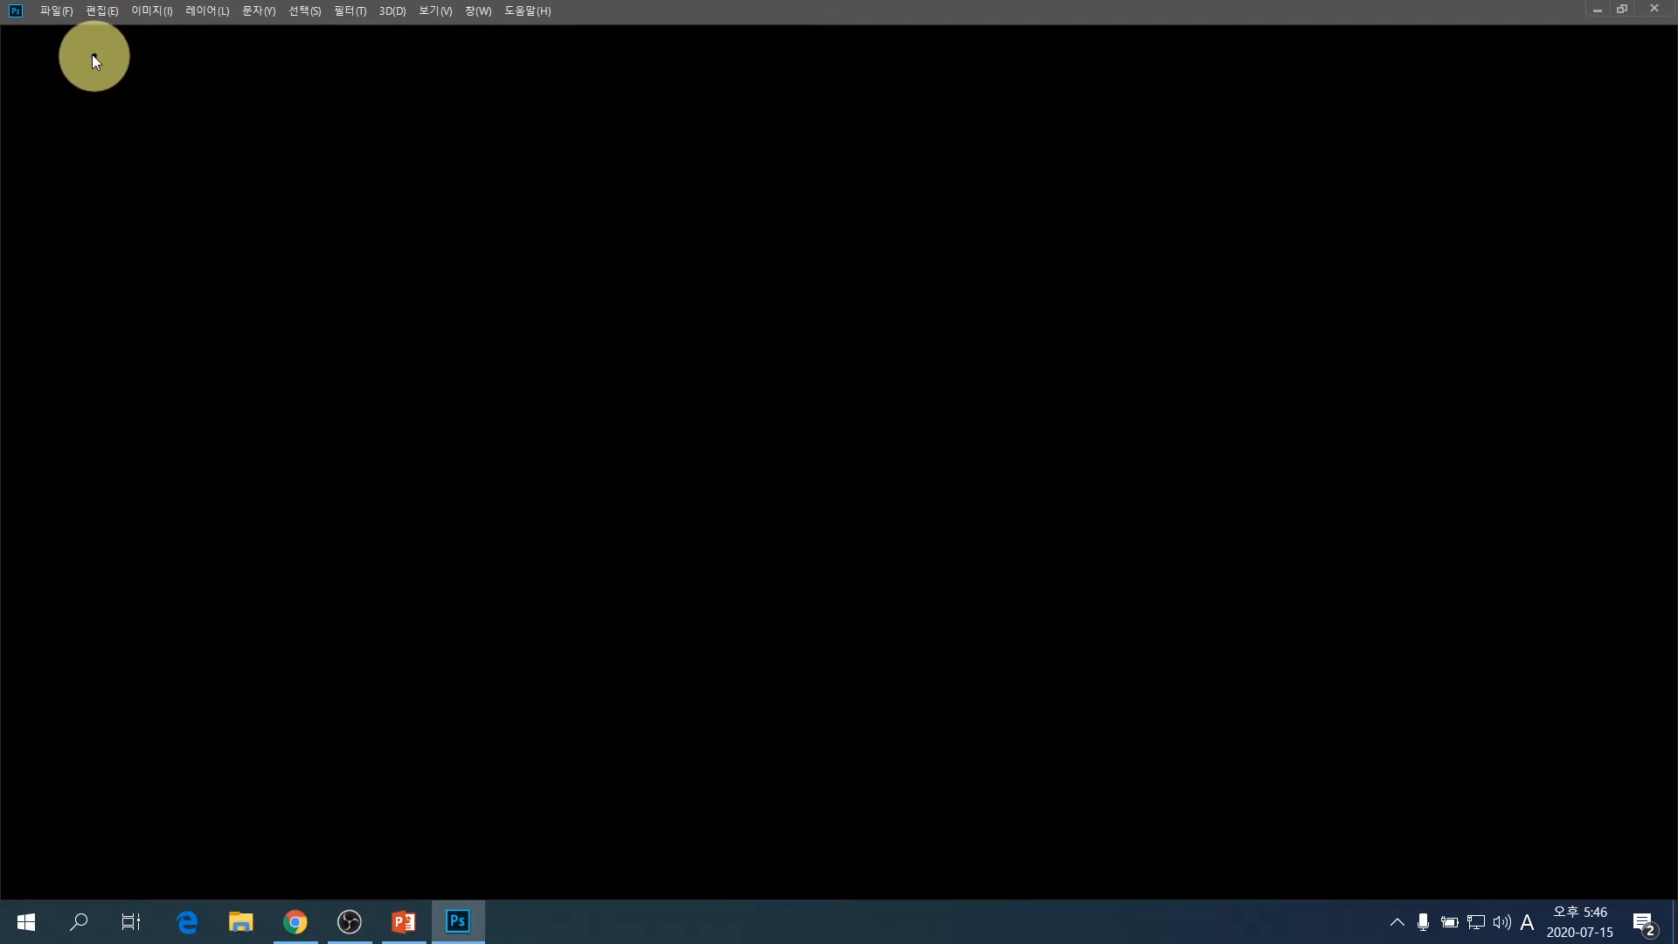
{"action": "left_click", "coordinate": [55, 21]}
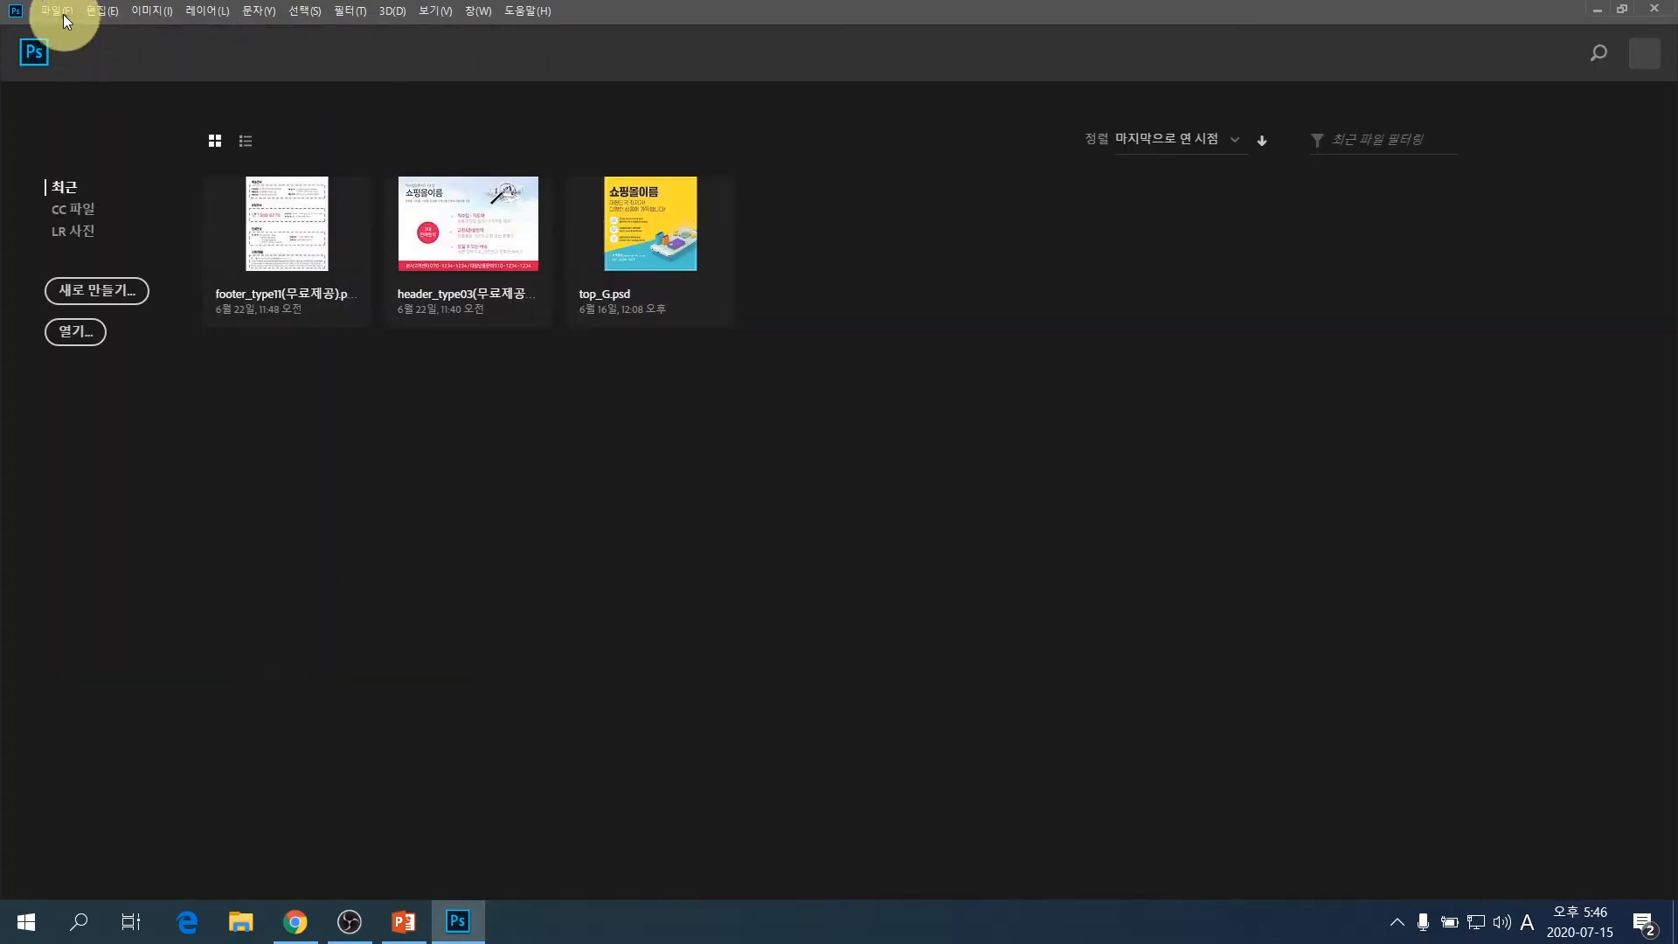
{"action": "left_click", "coordinate": [63, 14]}
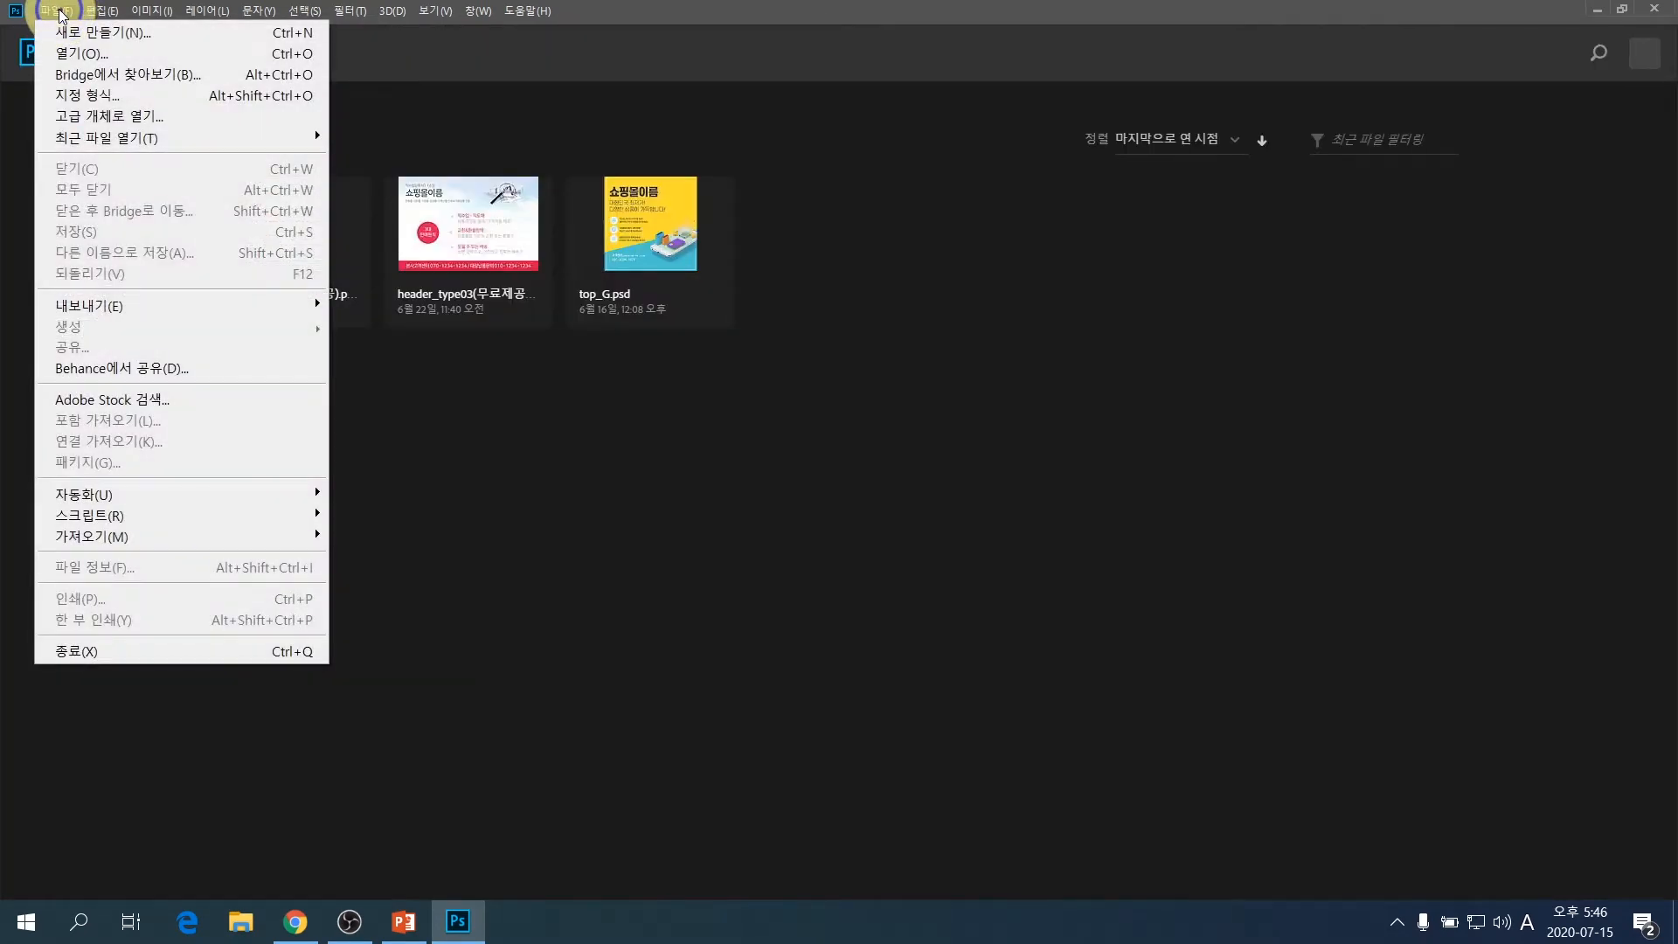
{"action": "left_click", "coordinate": [77, 54]}
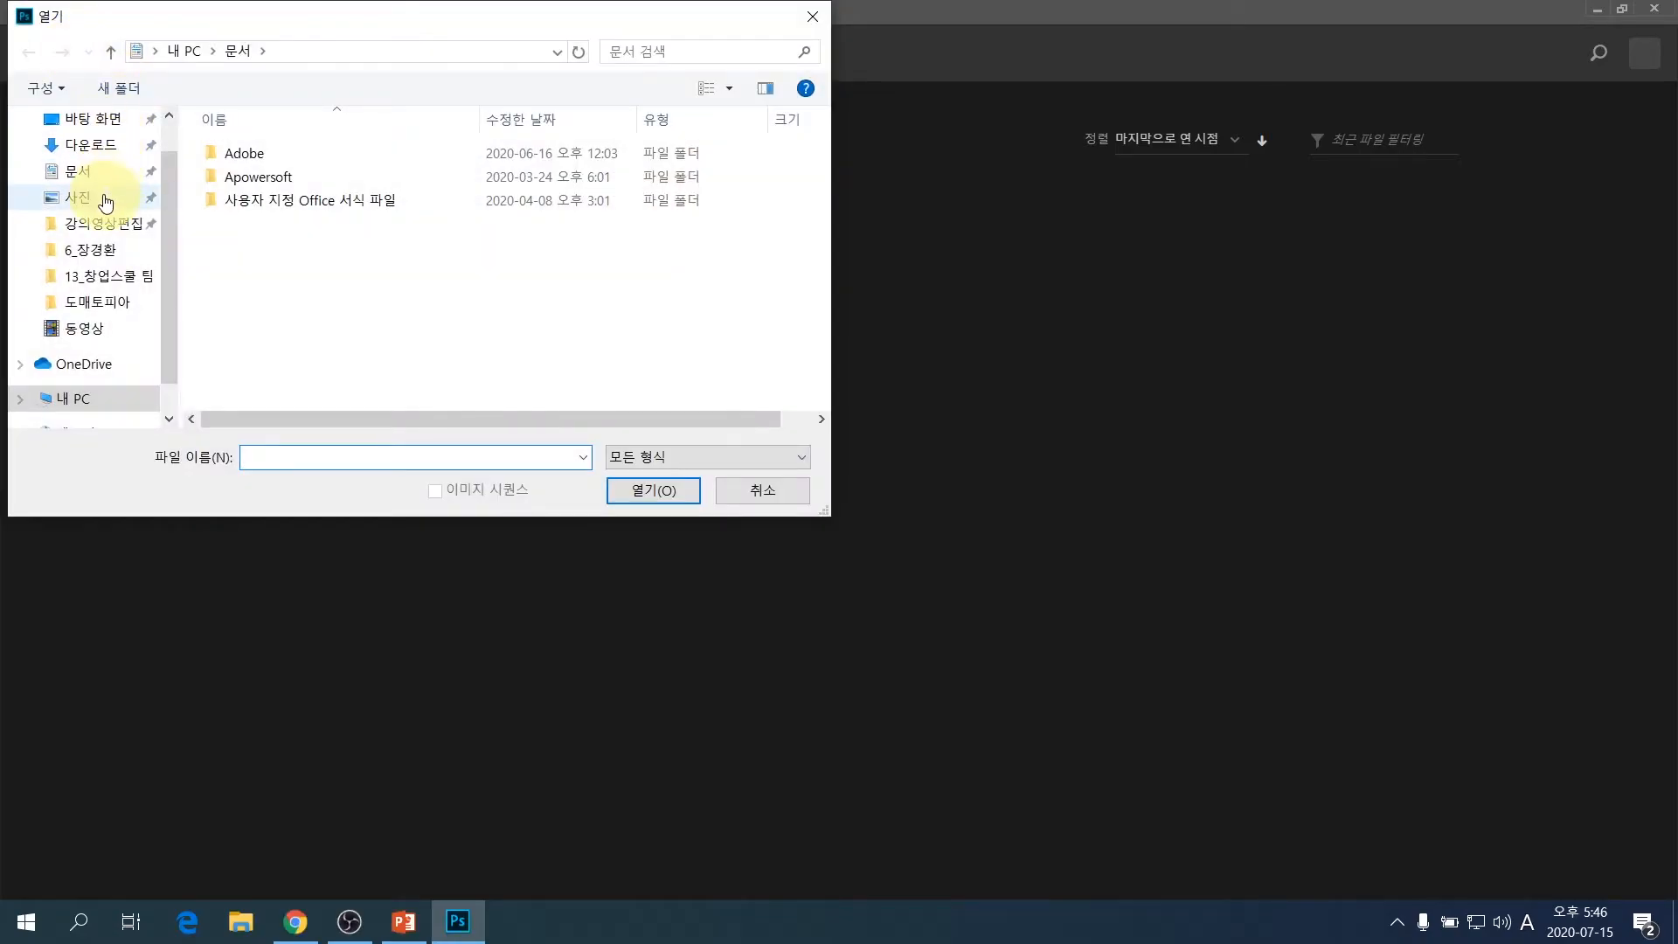
{"action": "scroll", "coordinate": [105, 202], "scroll_direction": "up", "scroll_amount": 2}
{"action": "left_click", "coordinate": [101, 166]}
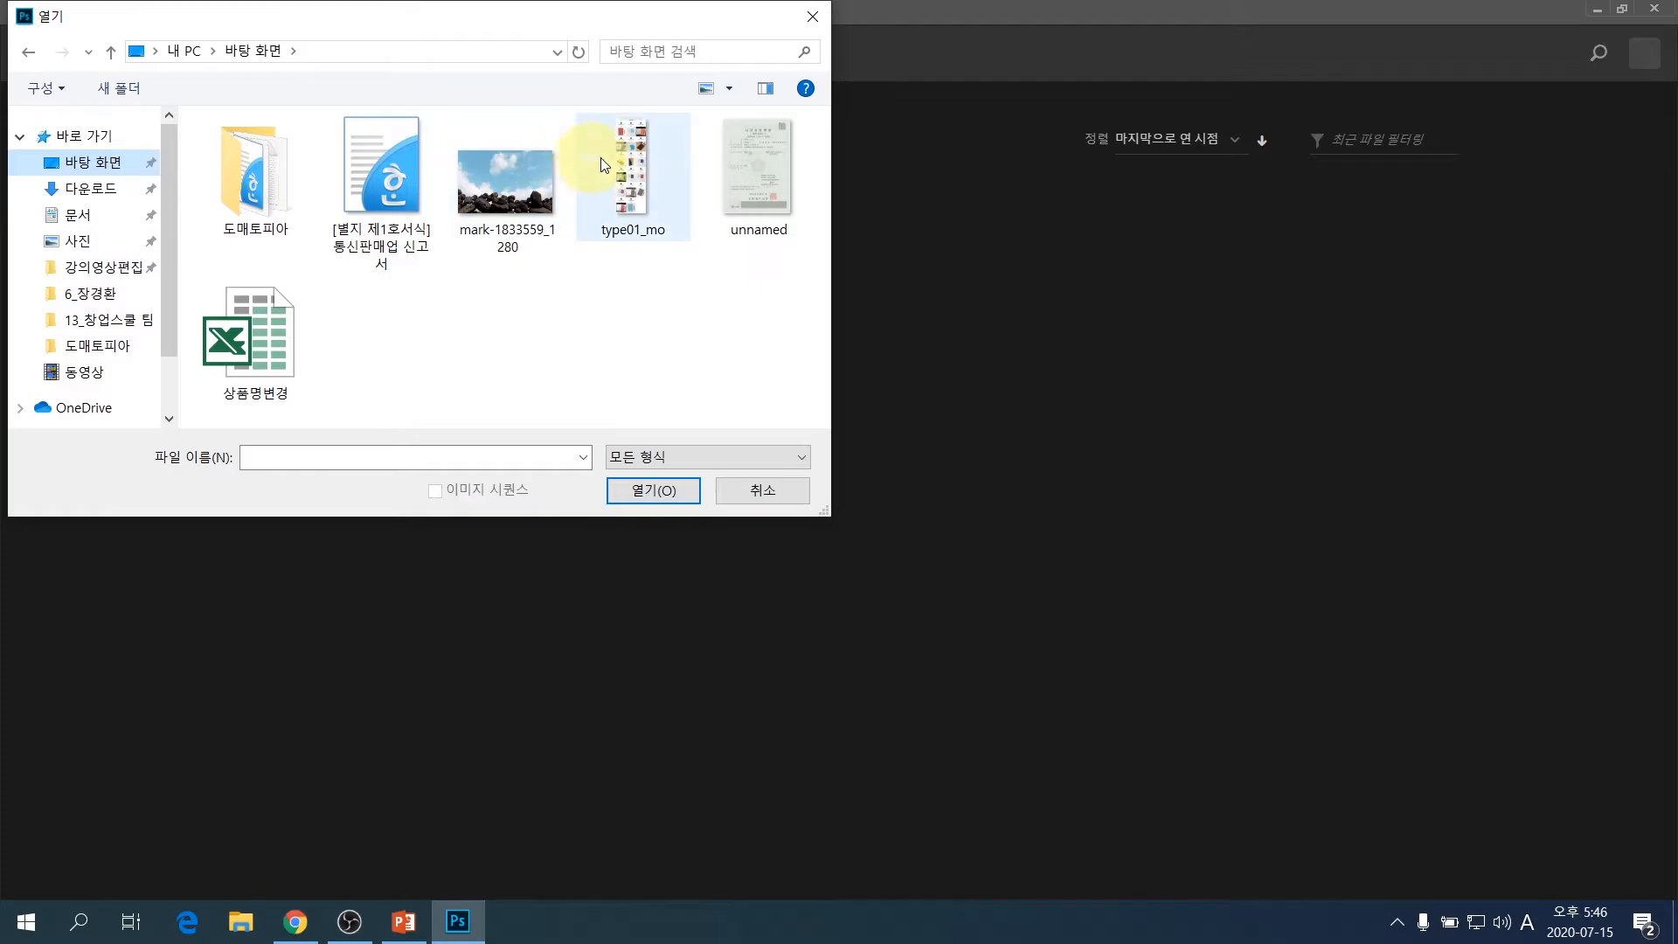
{"action": "left_click", "coordinate": [631, 168]}
{"action": "left_click", "coordinate": [653, 490]}
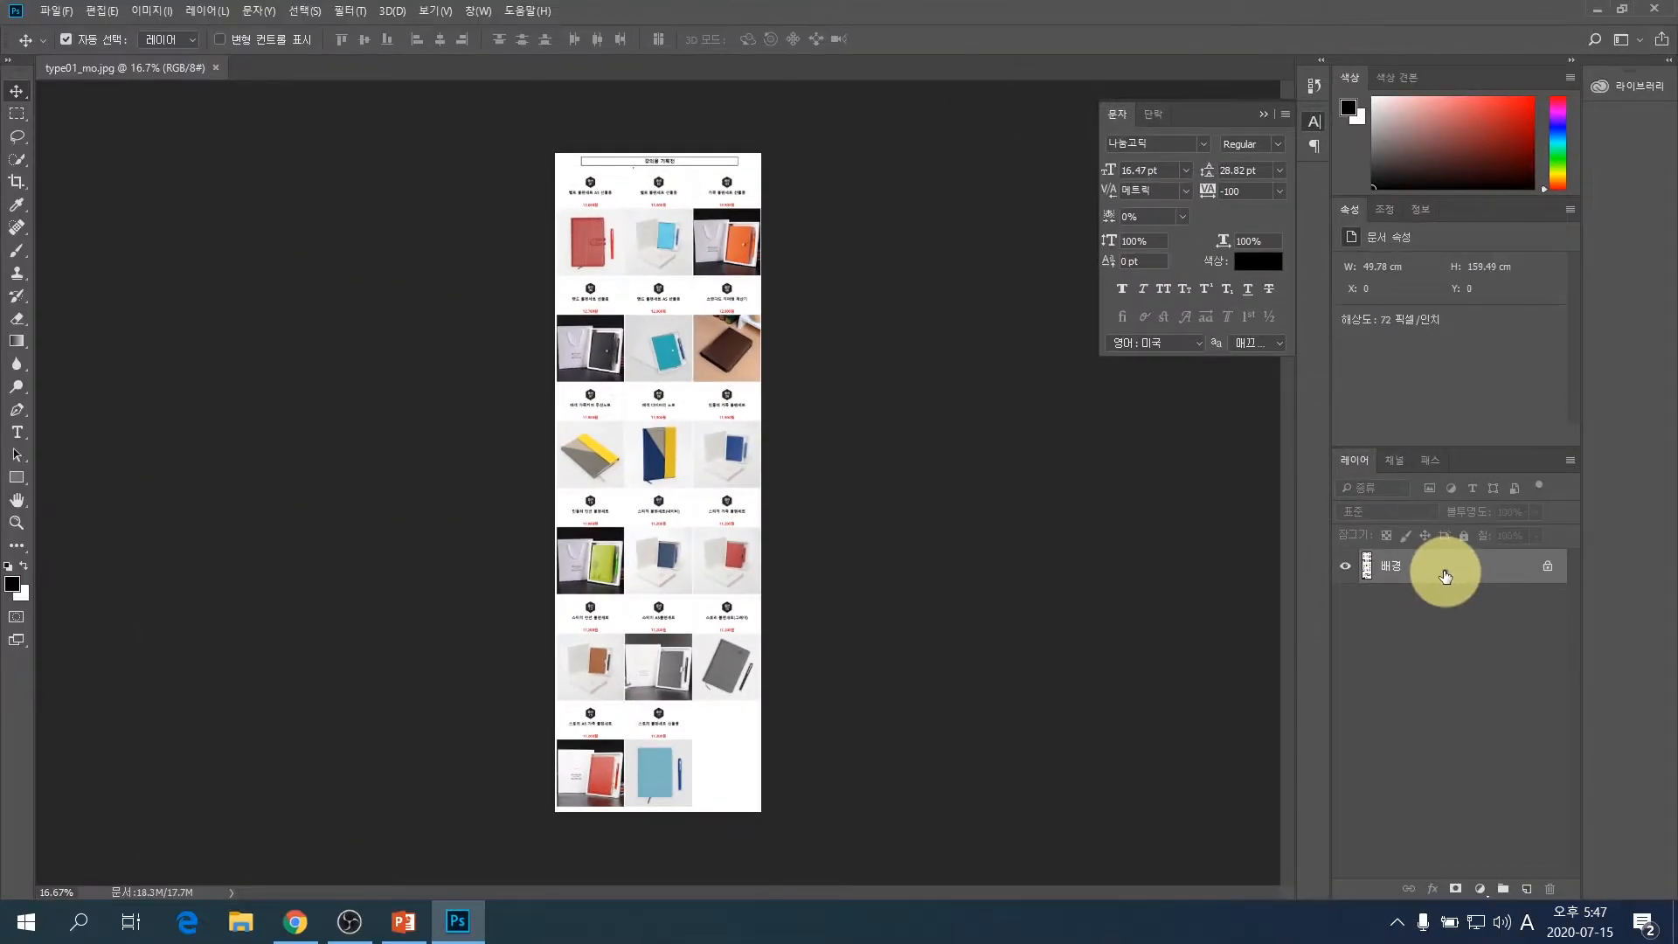
{"action": "double_click", "coordinate": [1309, 467]}
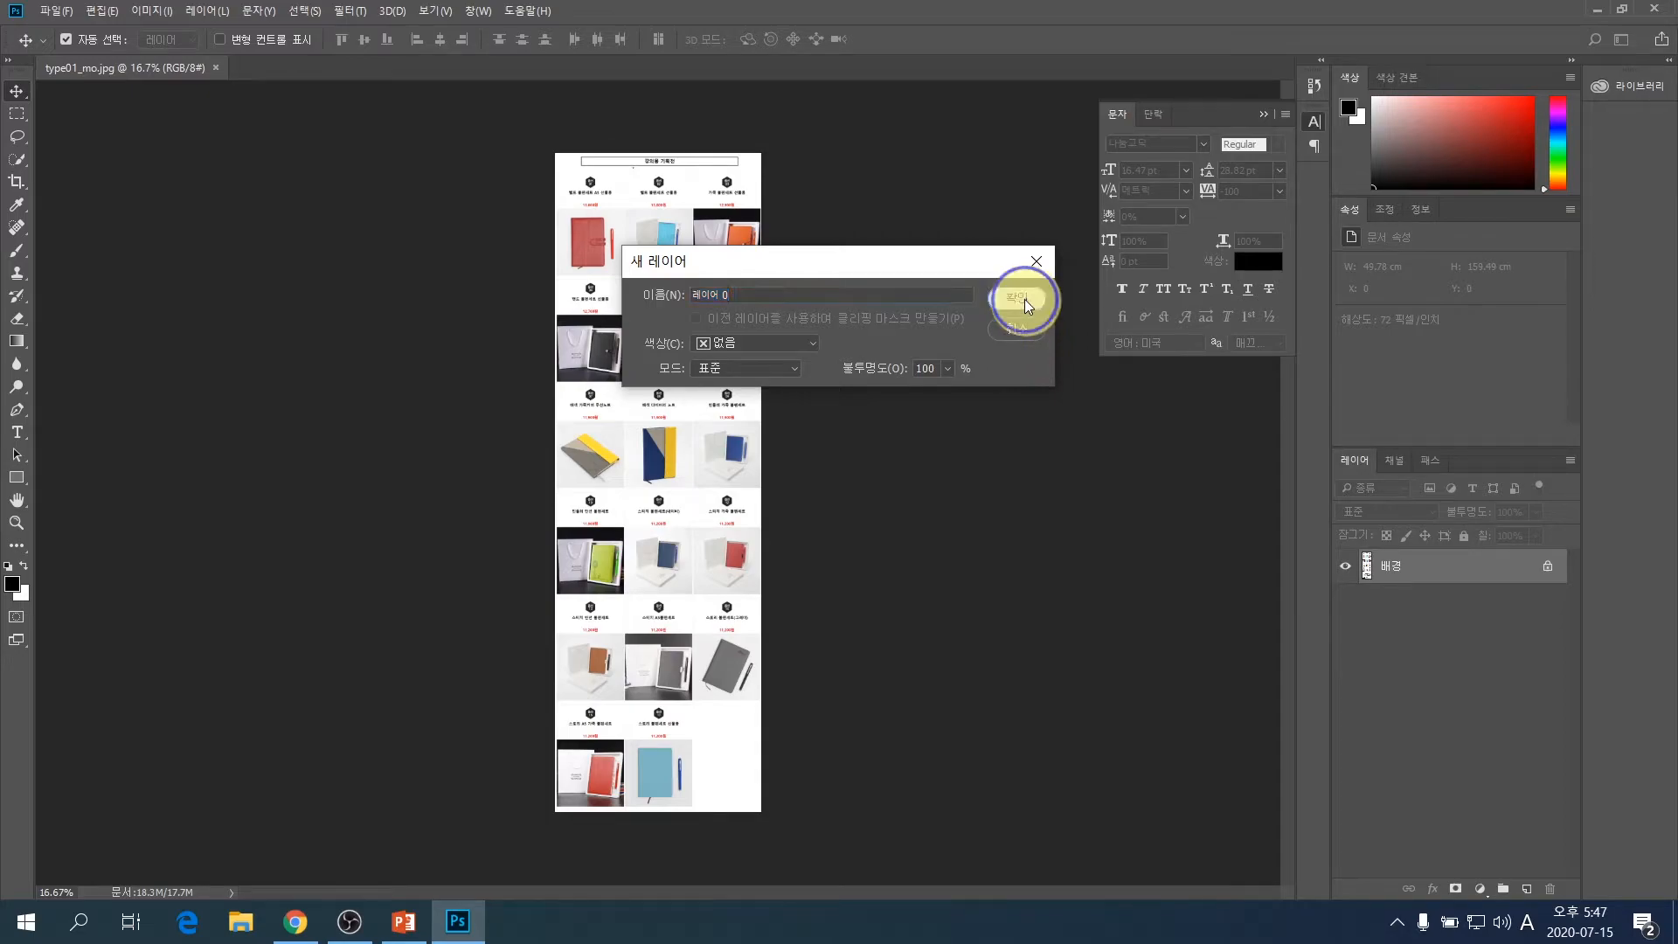
{"action": "left_click", "coordinate": [1018, 299]}
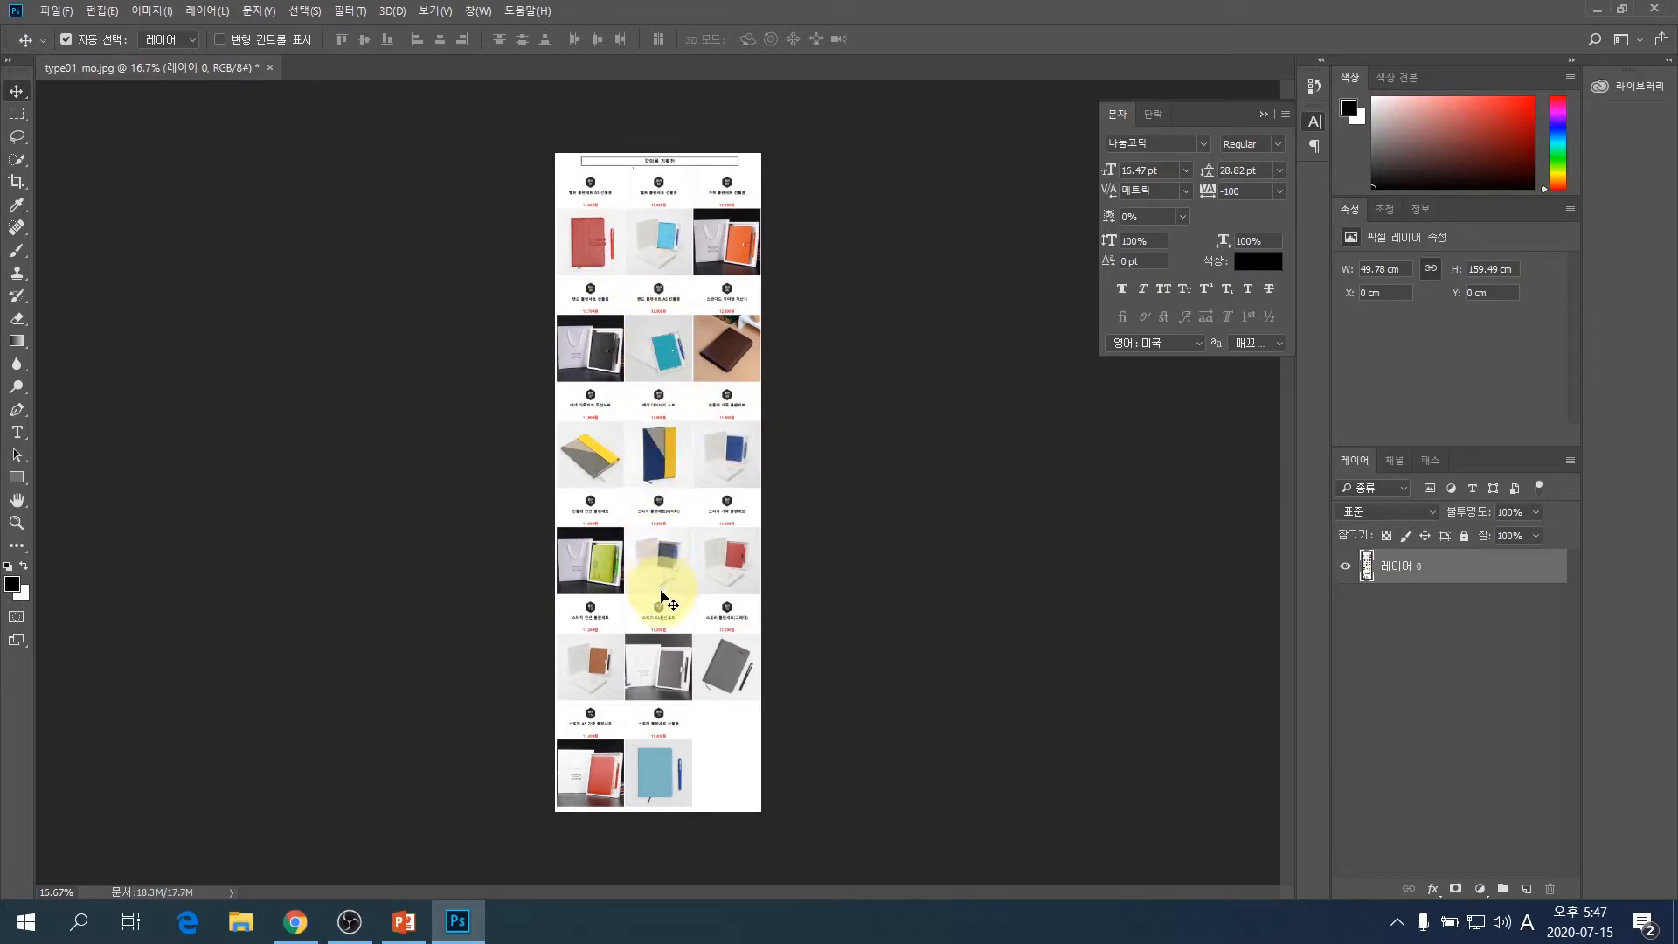
- Find the option 08 block, 배색 다이어리 노트, in the opened type01_mo image at an enlarged view
{"action": "scroll", "coordinate": [658, 609], "scroll_direction": "up", "scroll_amount": 3}
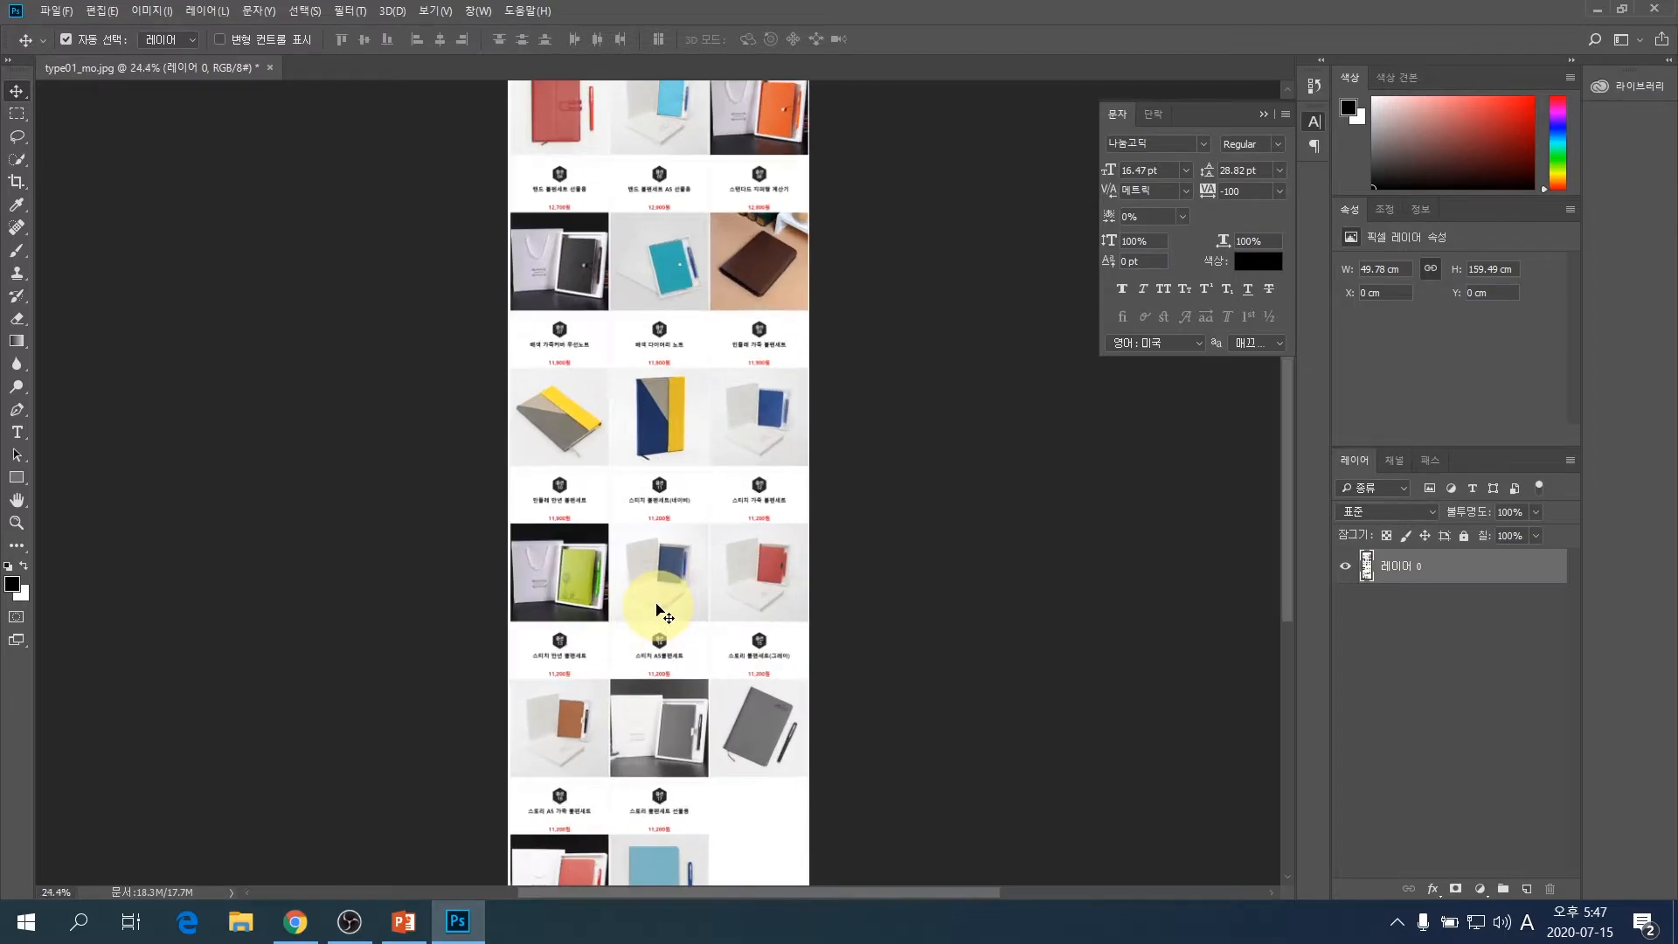
{"action": "scroll", "coordinate": [658, 609], "scroll_direction": "up", "scroll_amount": 3}
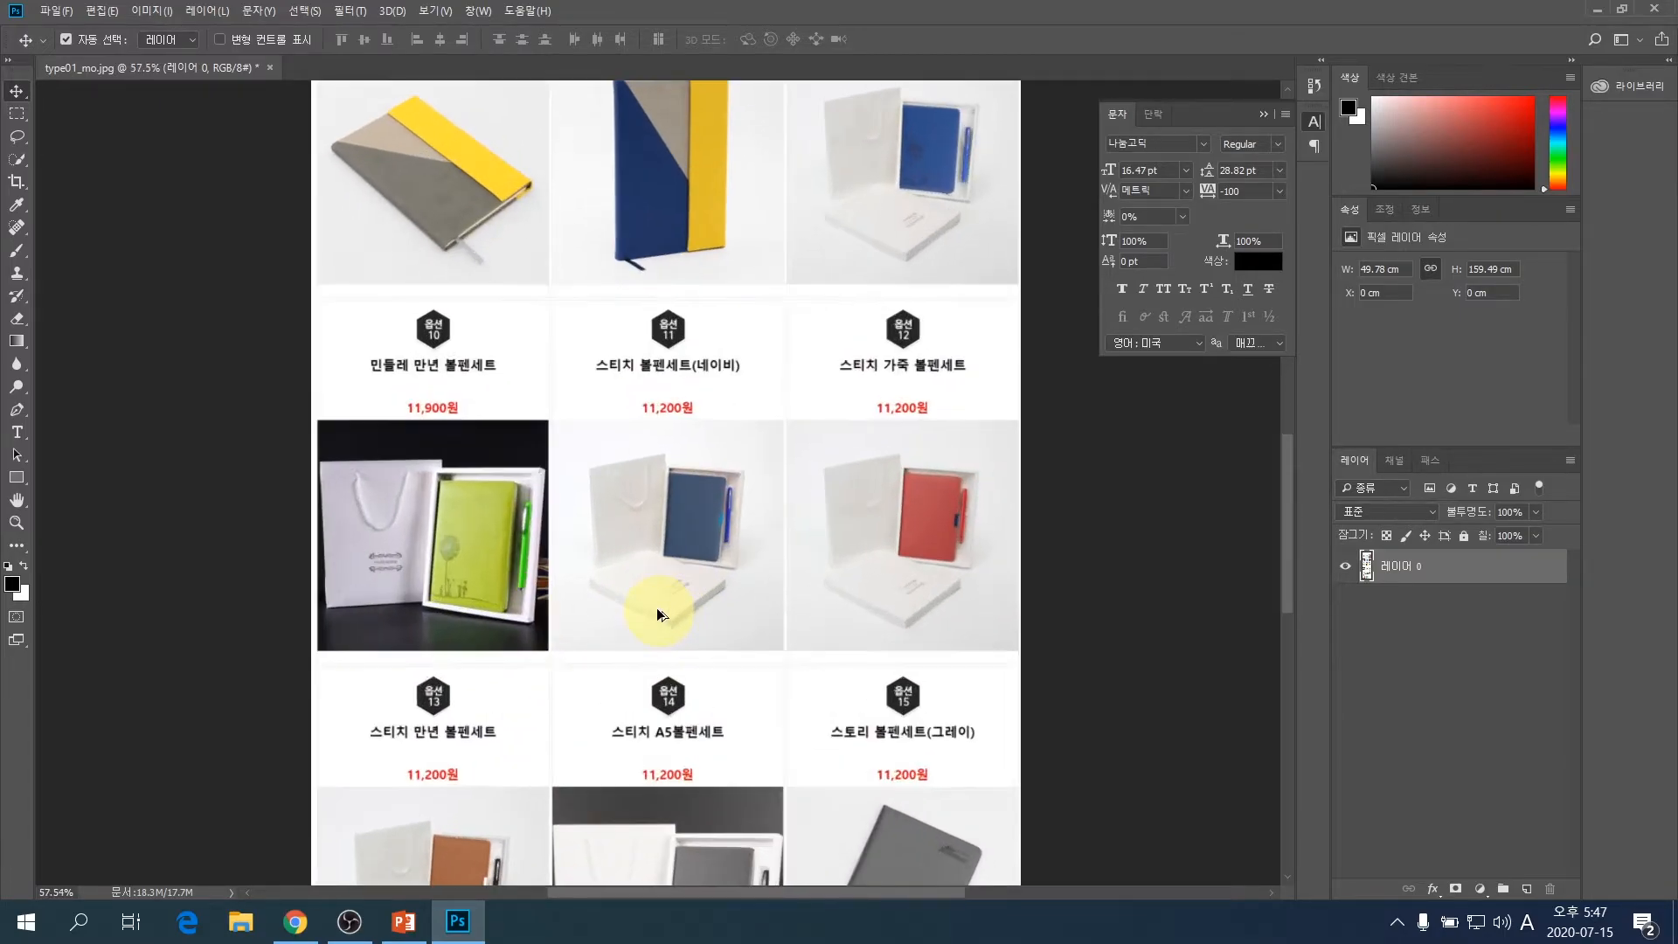
{"action": "scroll", "coordinate": [658, 609], "scroll_direction": "up", "scroll_amount": 3}
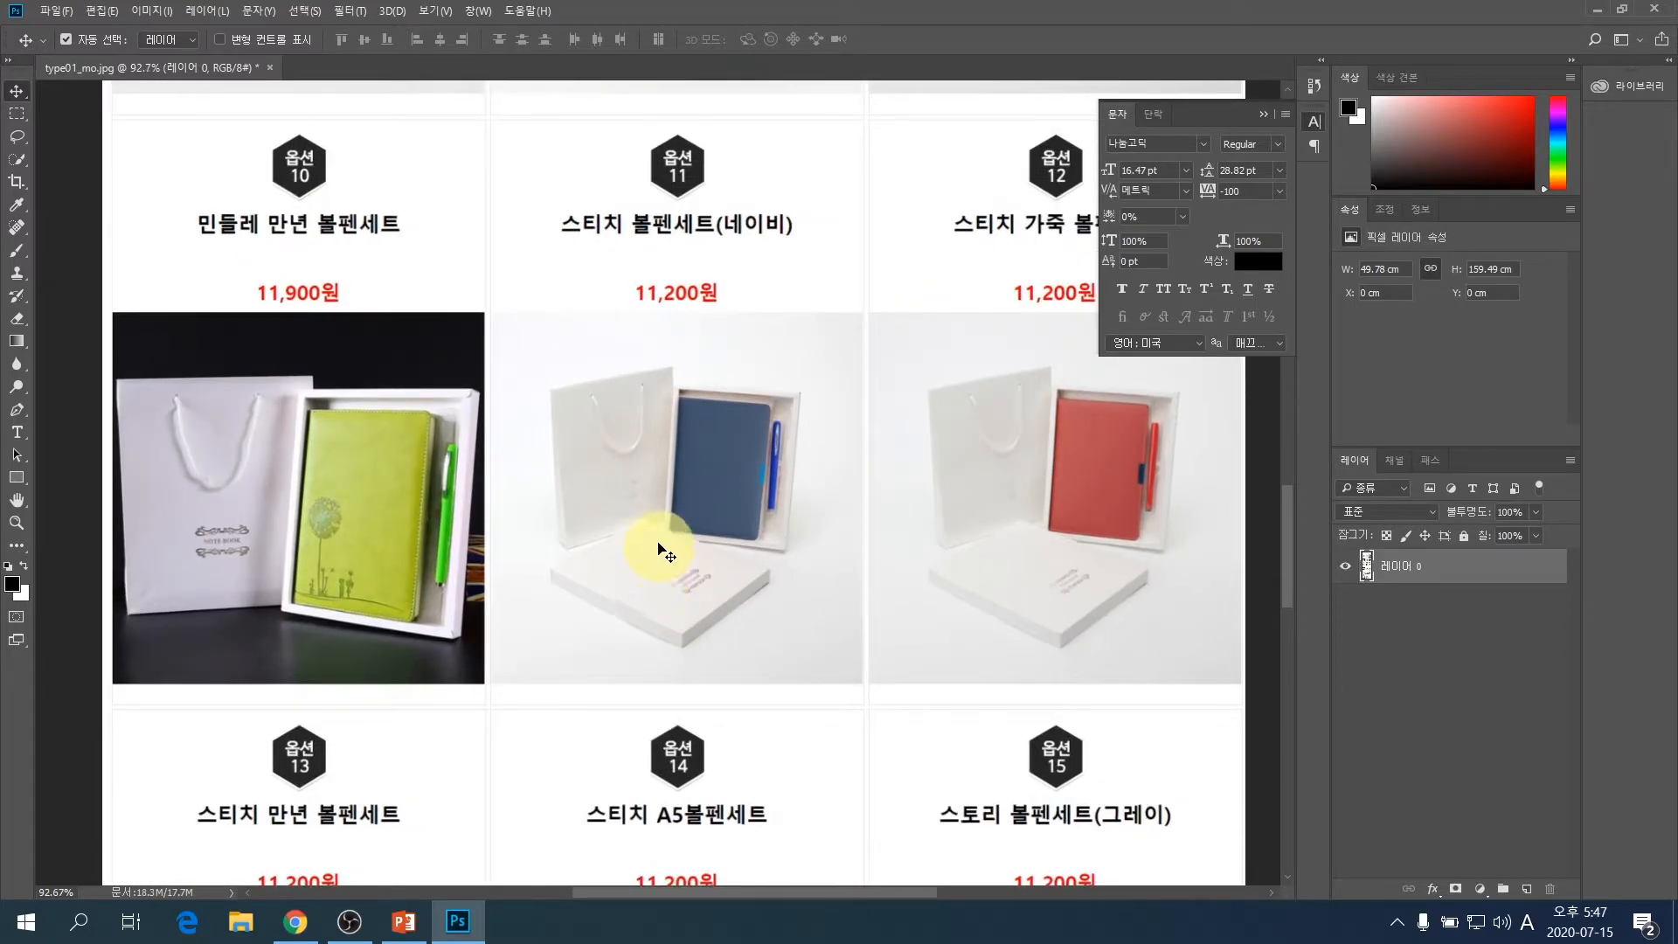
{"action": "left_click_drag", "start_coordinate": [622, 281], "coordinate": [624, 666]}
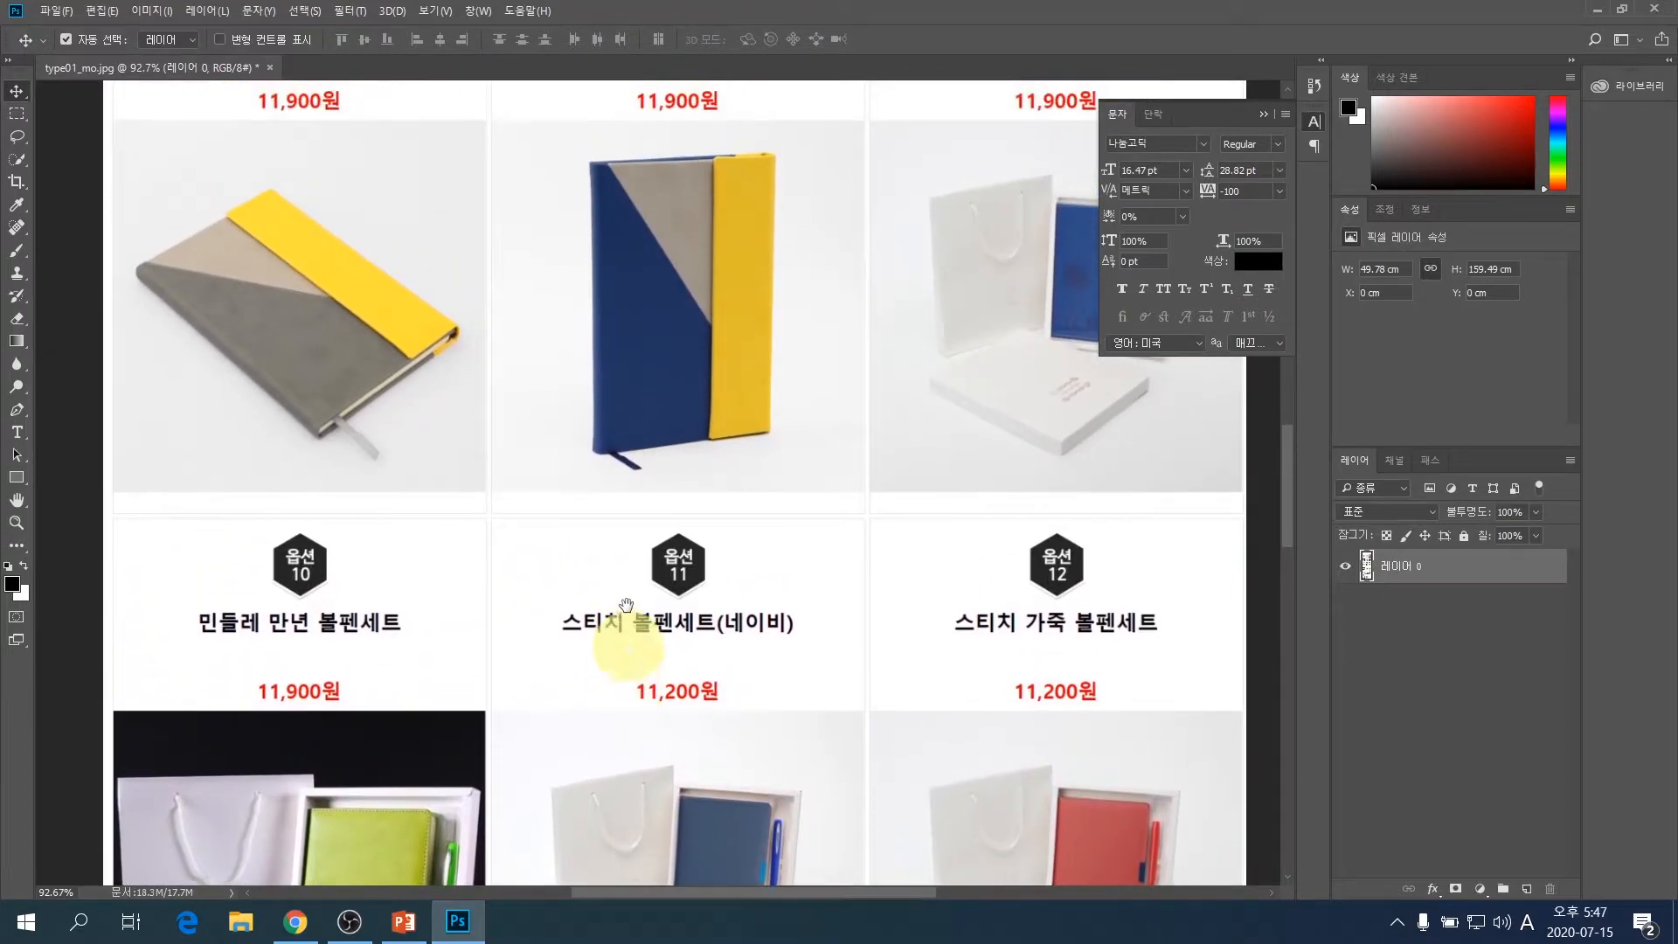
{"action": "left_click_drag", "start_coordinate": [619, 262], "coordinate": [615, 557]}
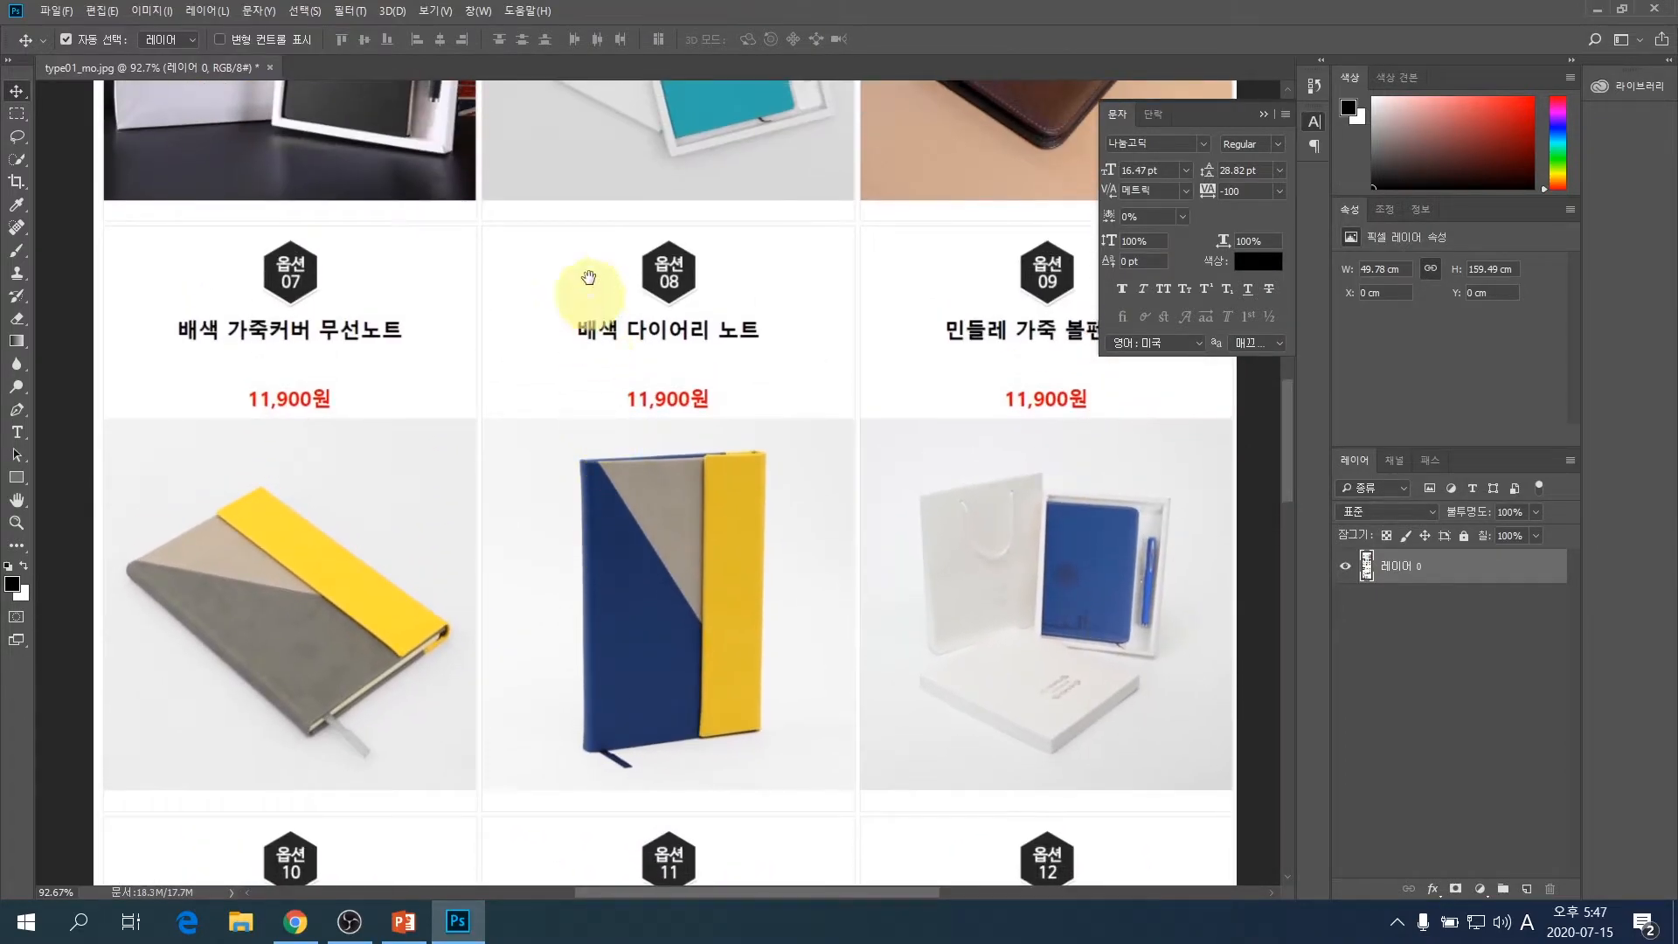
{"action": "left_click_drag", "start_coordinate": [580, 210], "coordinate": [585, 151]}
{"action": "left_click_drag", "start_coordinate": [651, 583], "coordinate": [674, 470]}
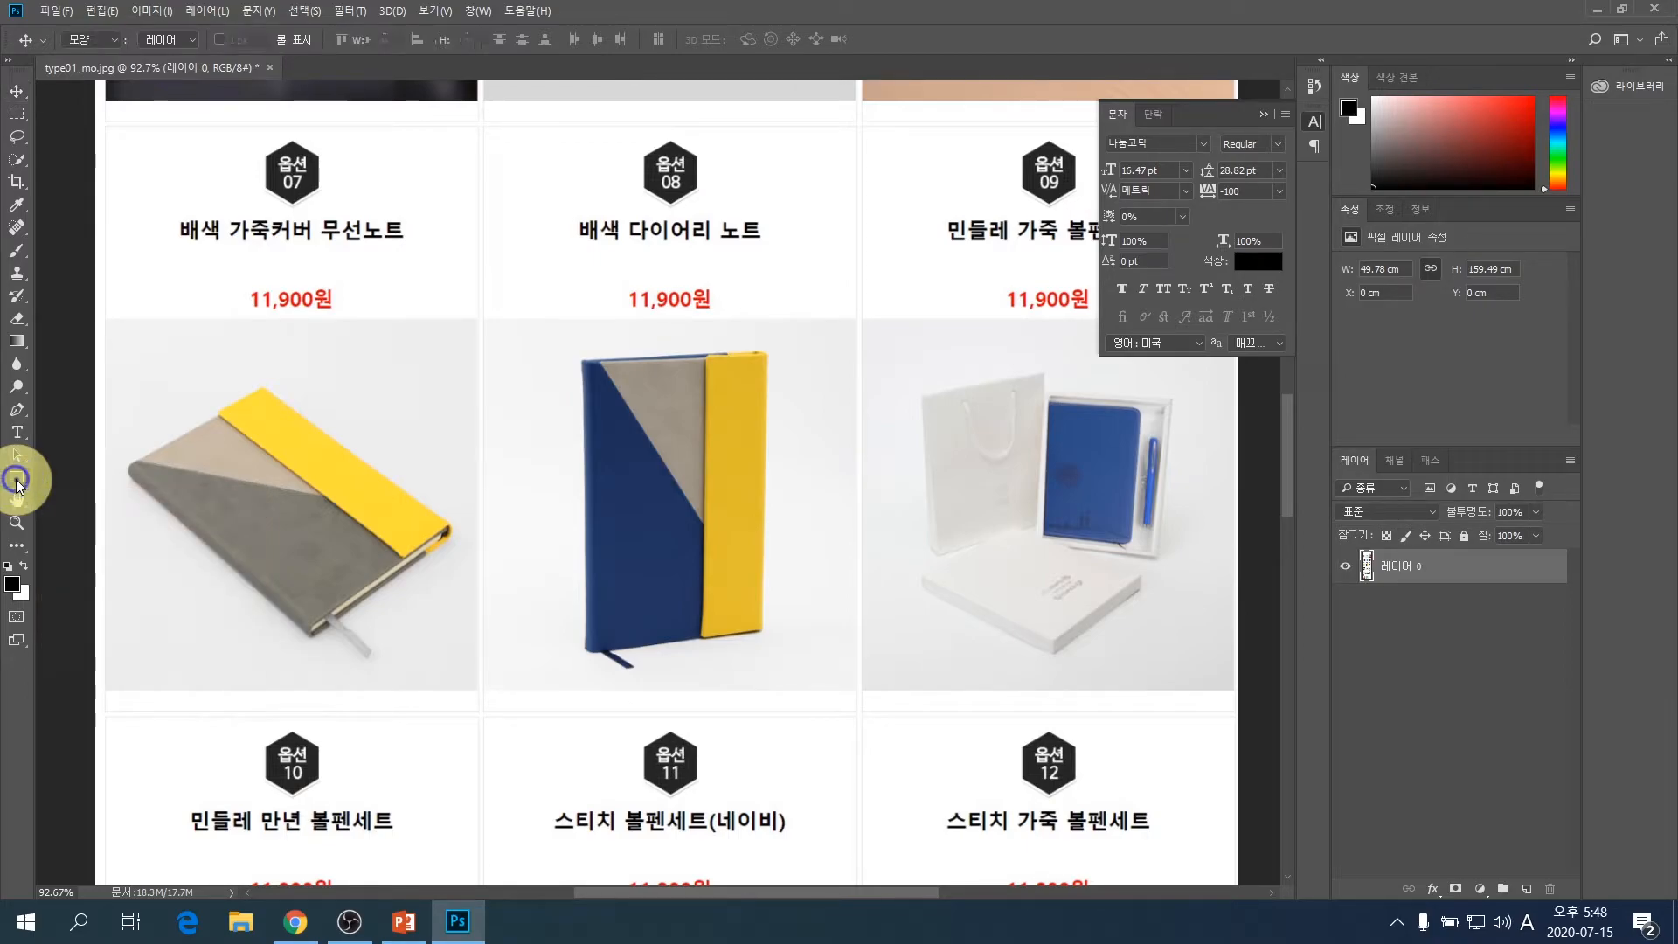
- Draw a trial black-filled rectangle about 248 × 352 px between options 07 and 08 with the Rectangle tool, and delete it
{"action": "right_click", "coordinate": [17, 481]}
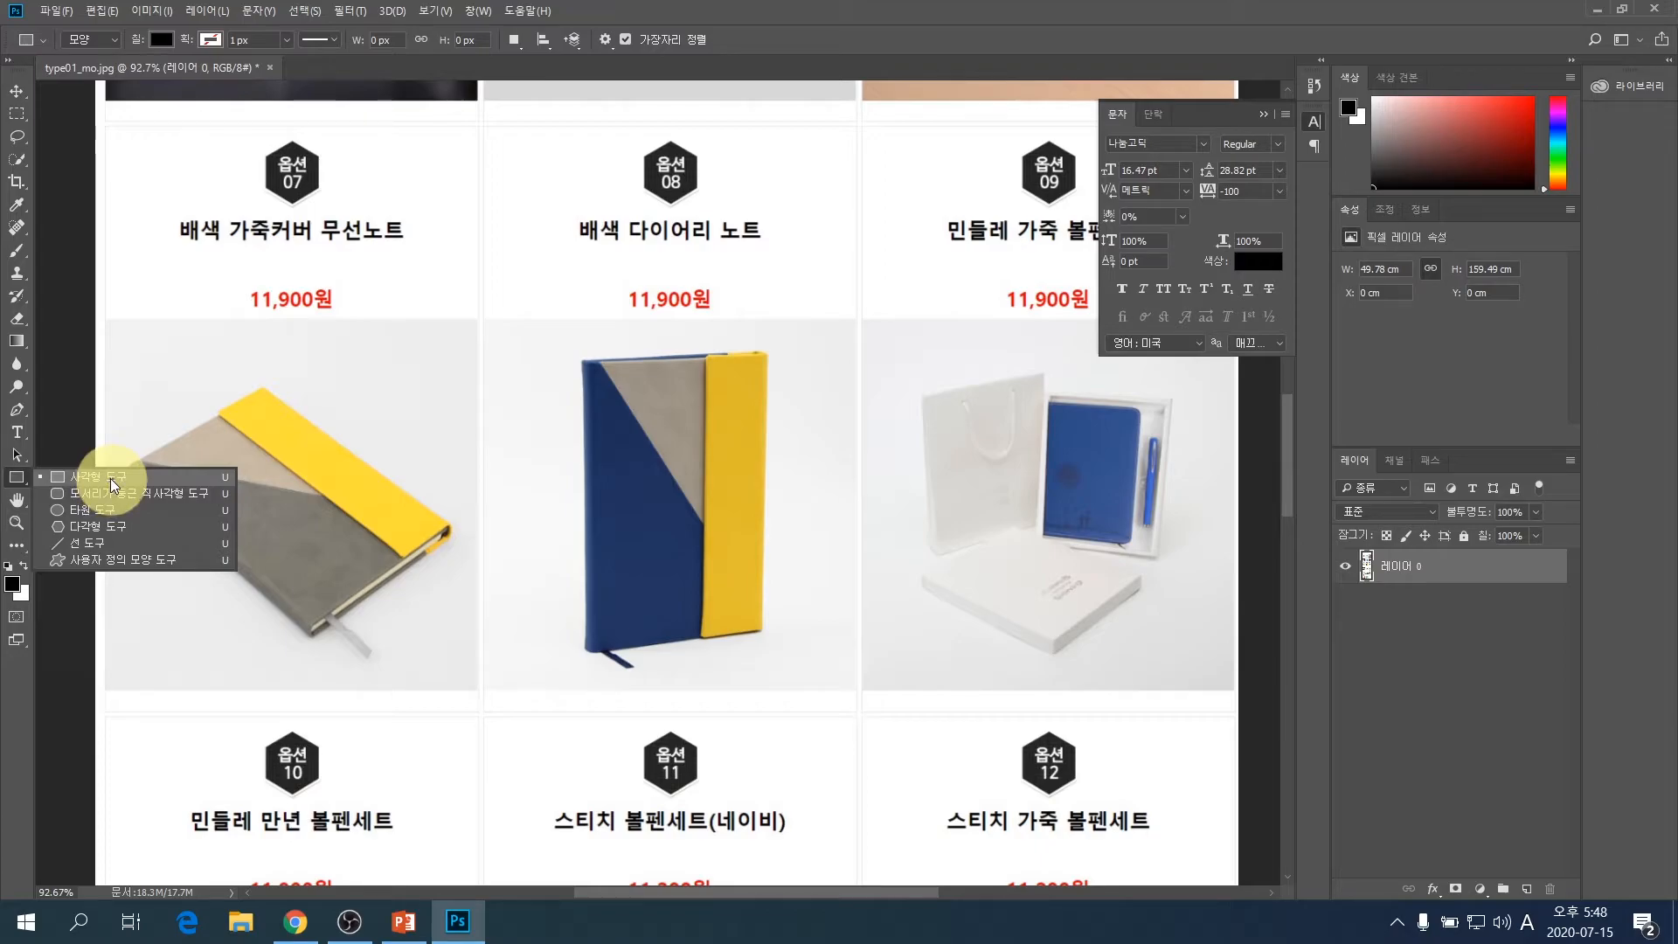
{"action": "left_click", "coordinate": [111, 484]}
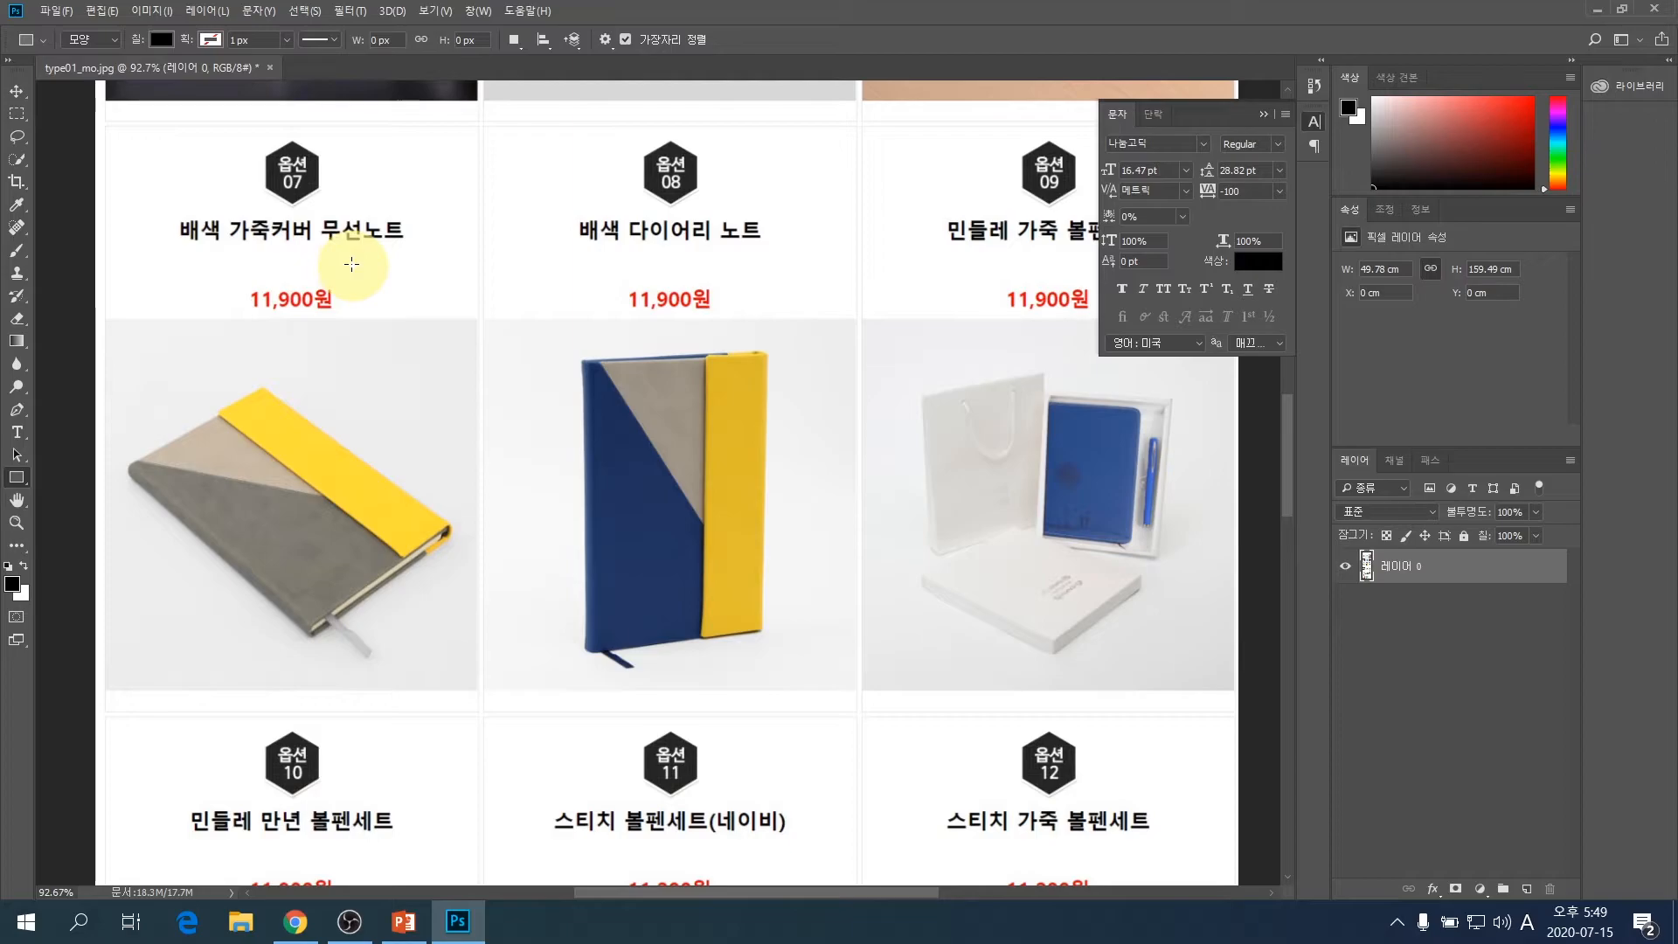
{"action": "left_click_drag", "start_coordinate": [352, 263], "coordinate": [552, 548]}
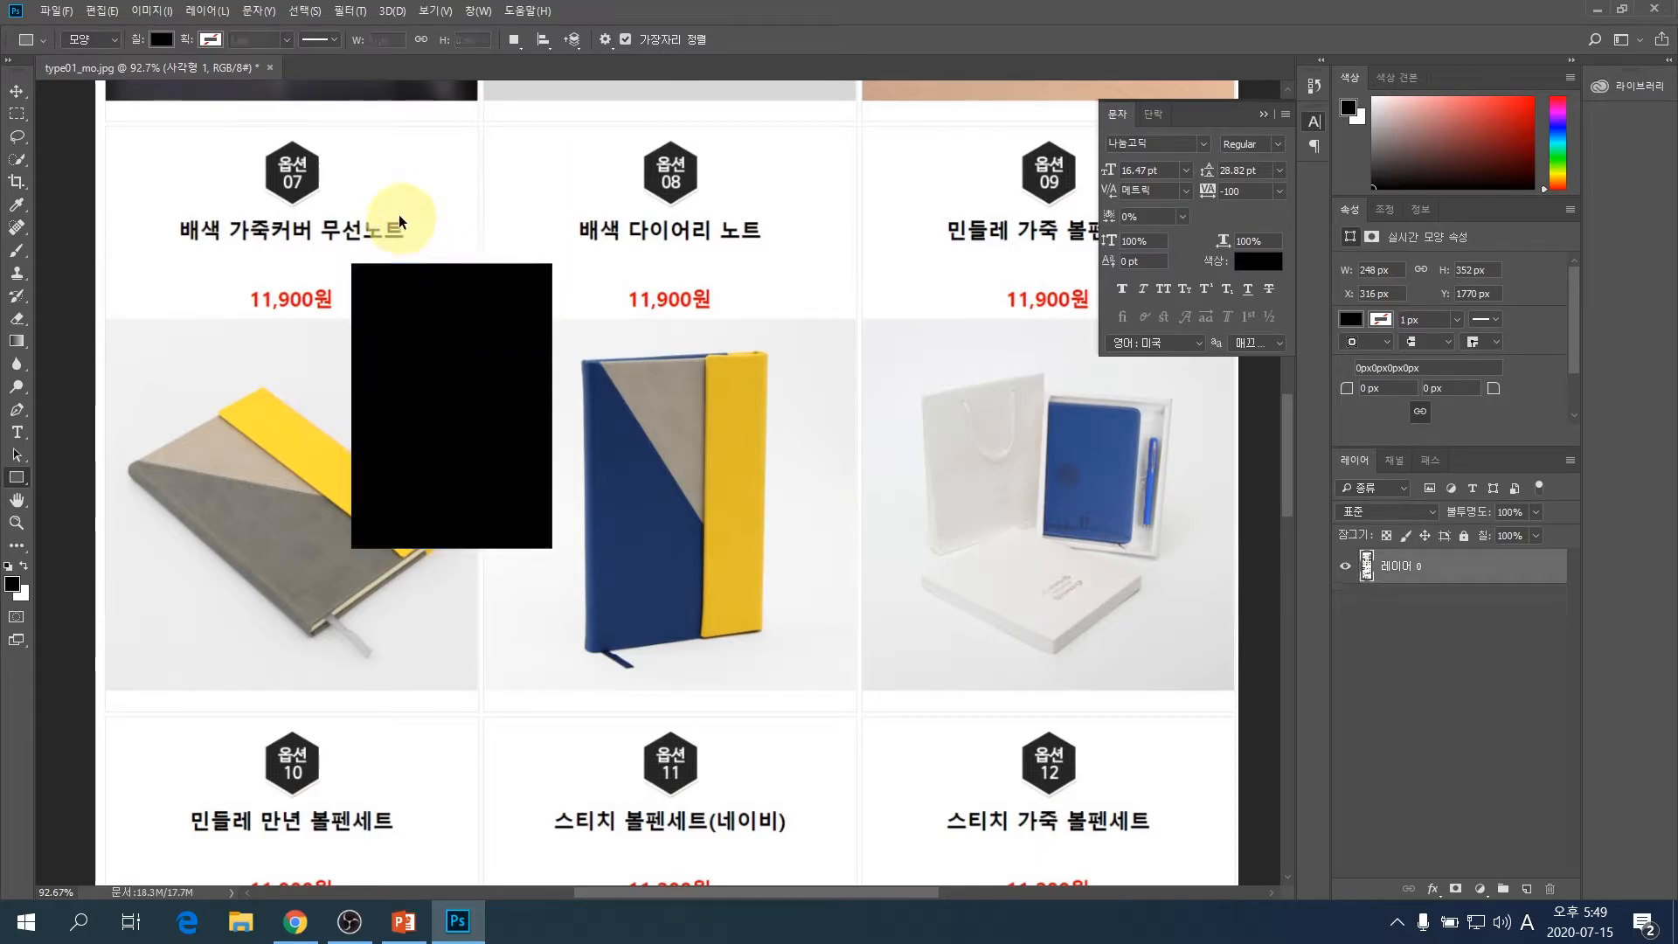
{"action": "key", "text": "Delete"}
- Set the Rectangle tool to no fill and a black stroke
{"action": "left_click", "coordinate": [149, 45]}
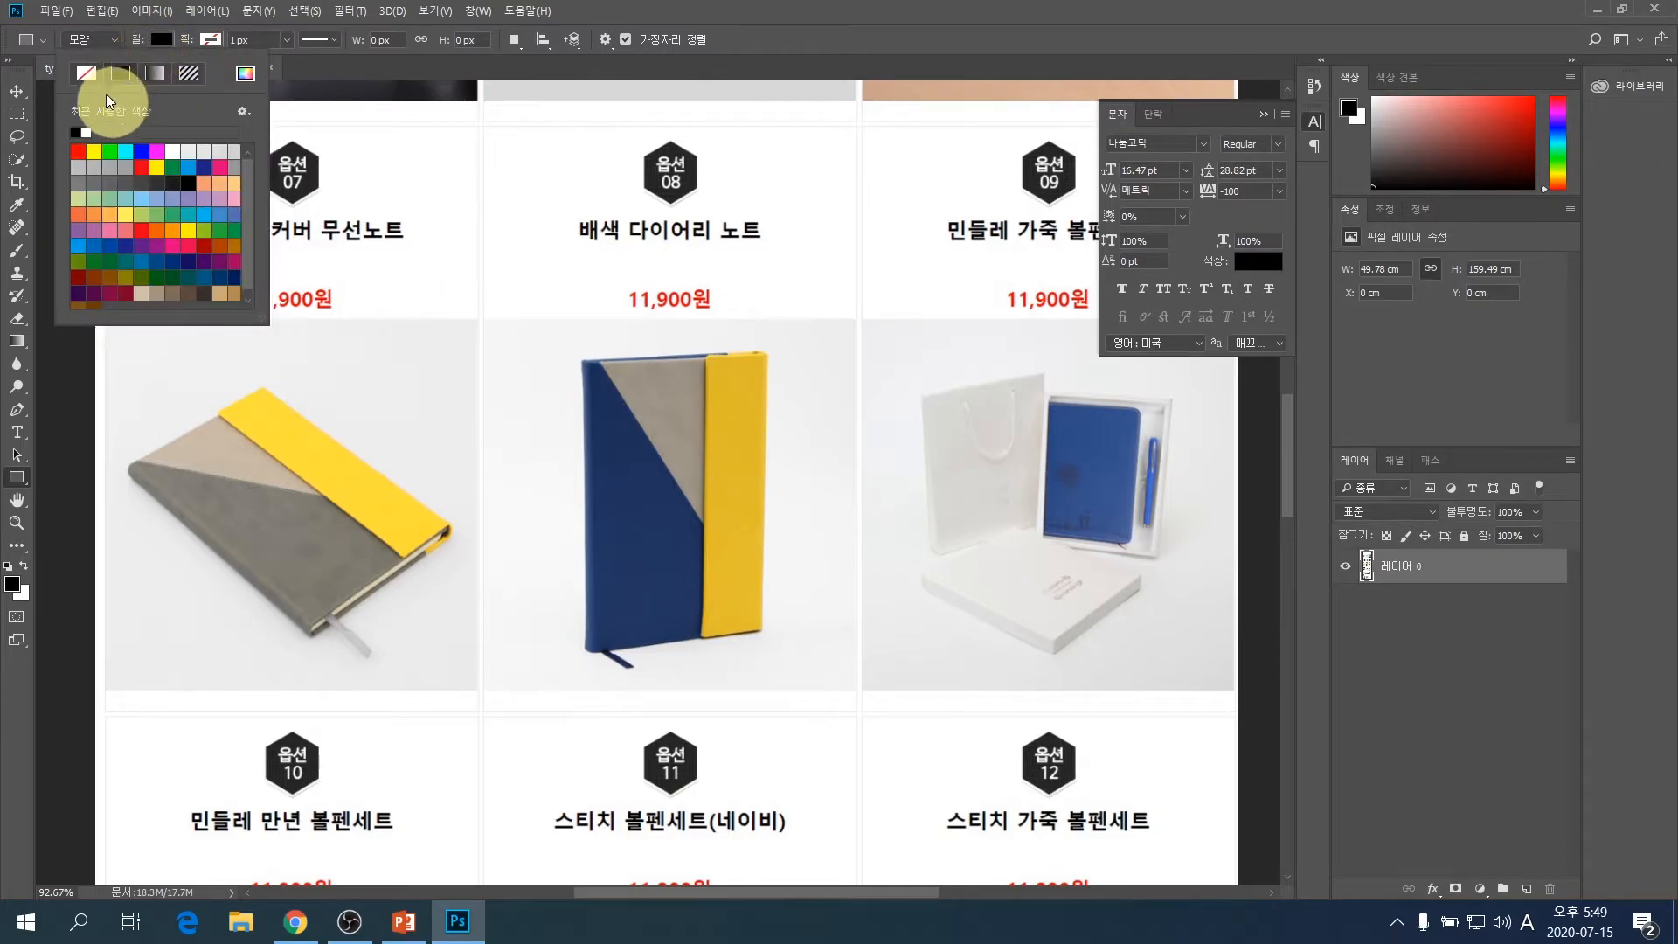
{"action": "left_click", "coordinate": [86, 76]}
{"action": "left_click", "coordinate": [215, 40]}
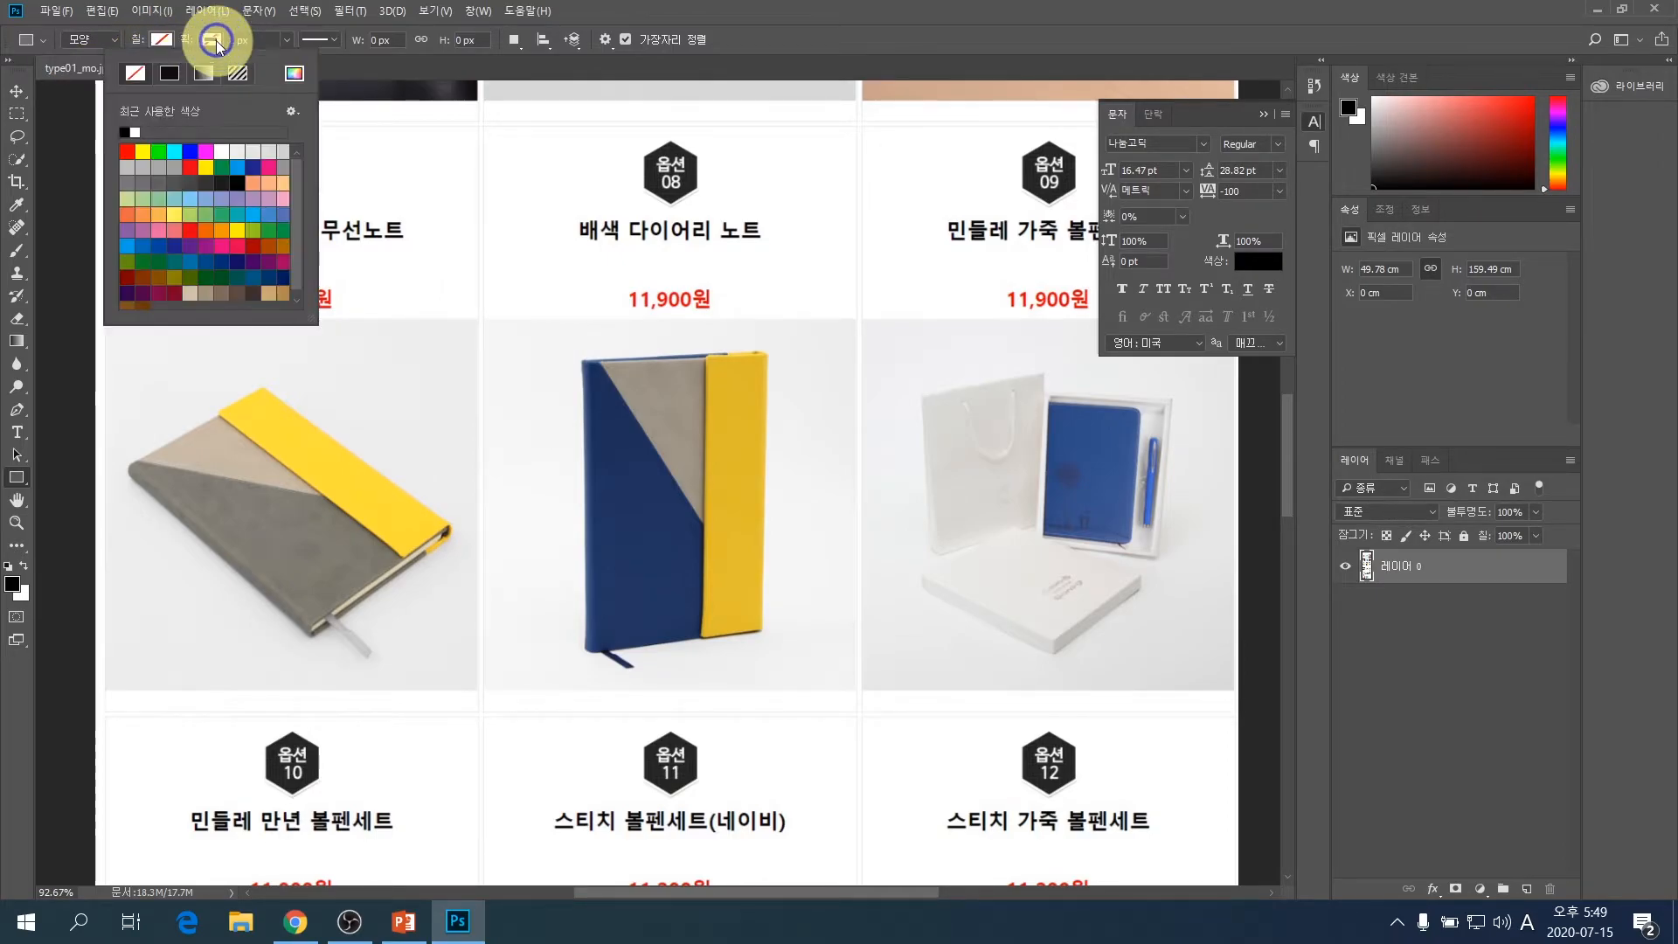
{"action": "left_click", "coordinate": [127, 132]}
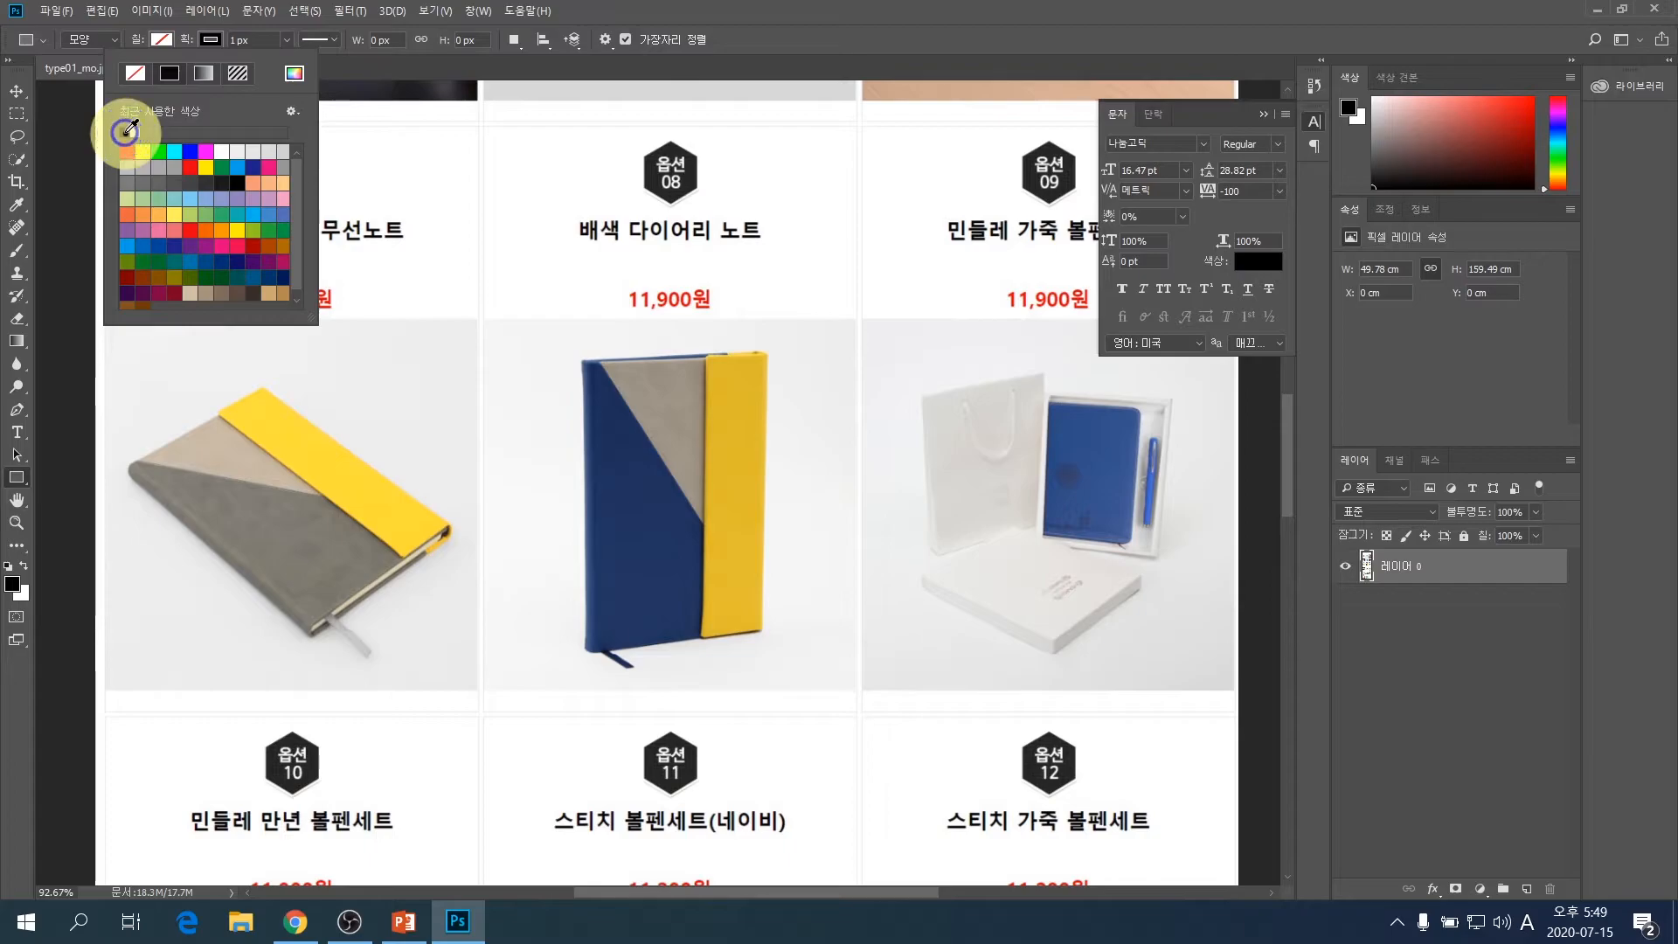
{"action": "left_click", "coordinate": [394, 297]}
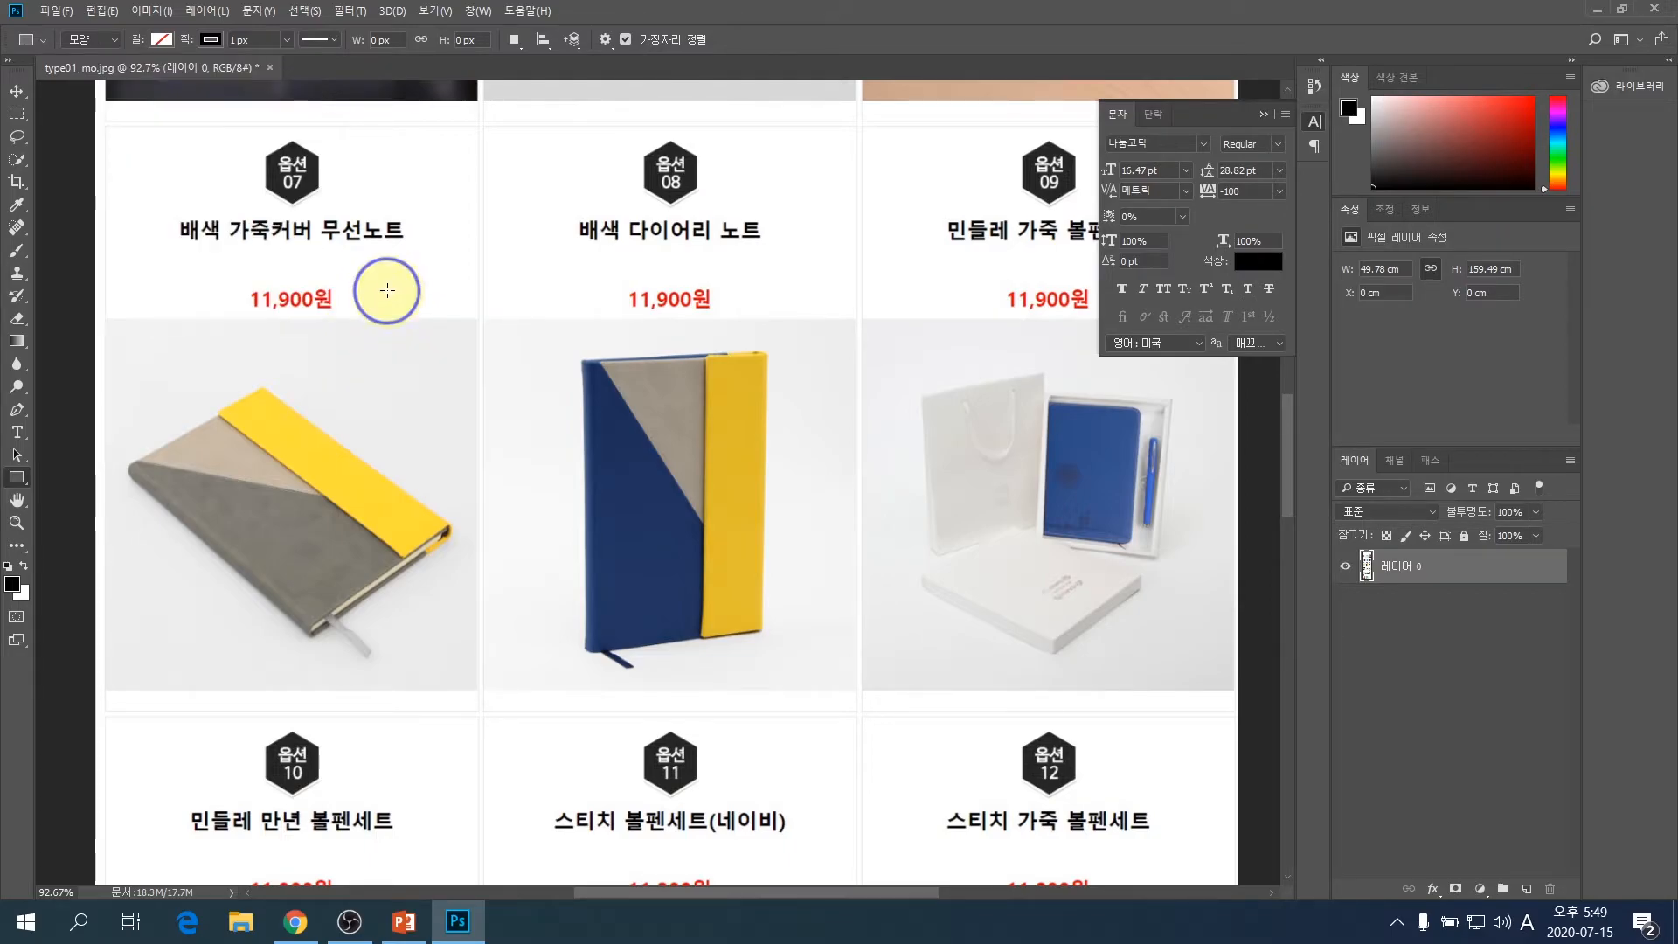
- Draw a trial outlined rectangle about 289 × 390 px across options 07 and 08, try moving it, and delete it
{"action": "left_click_drag", "start_coordinate": [388, 289], "coordinate": [621, 606]}
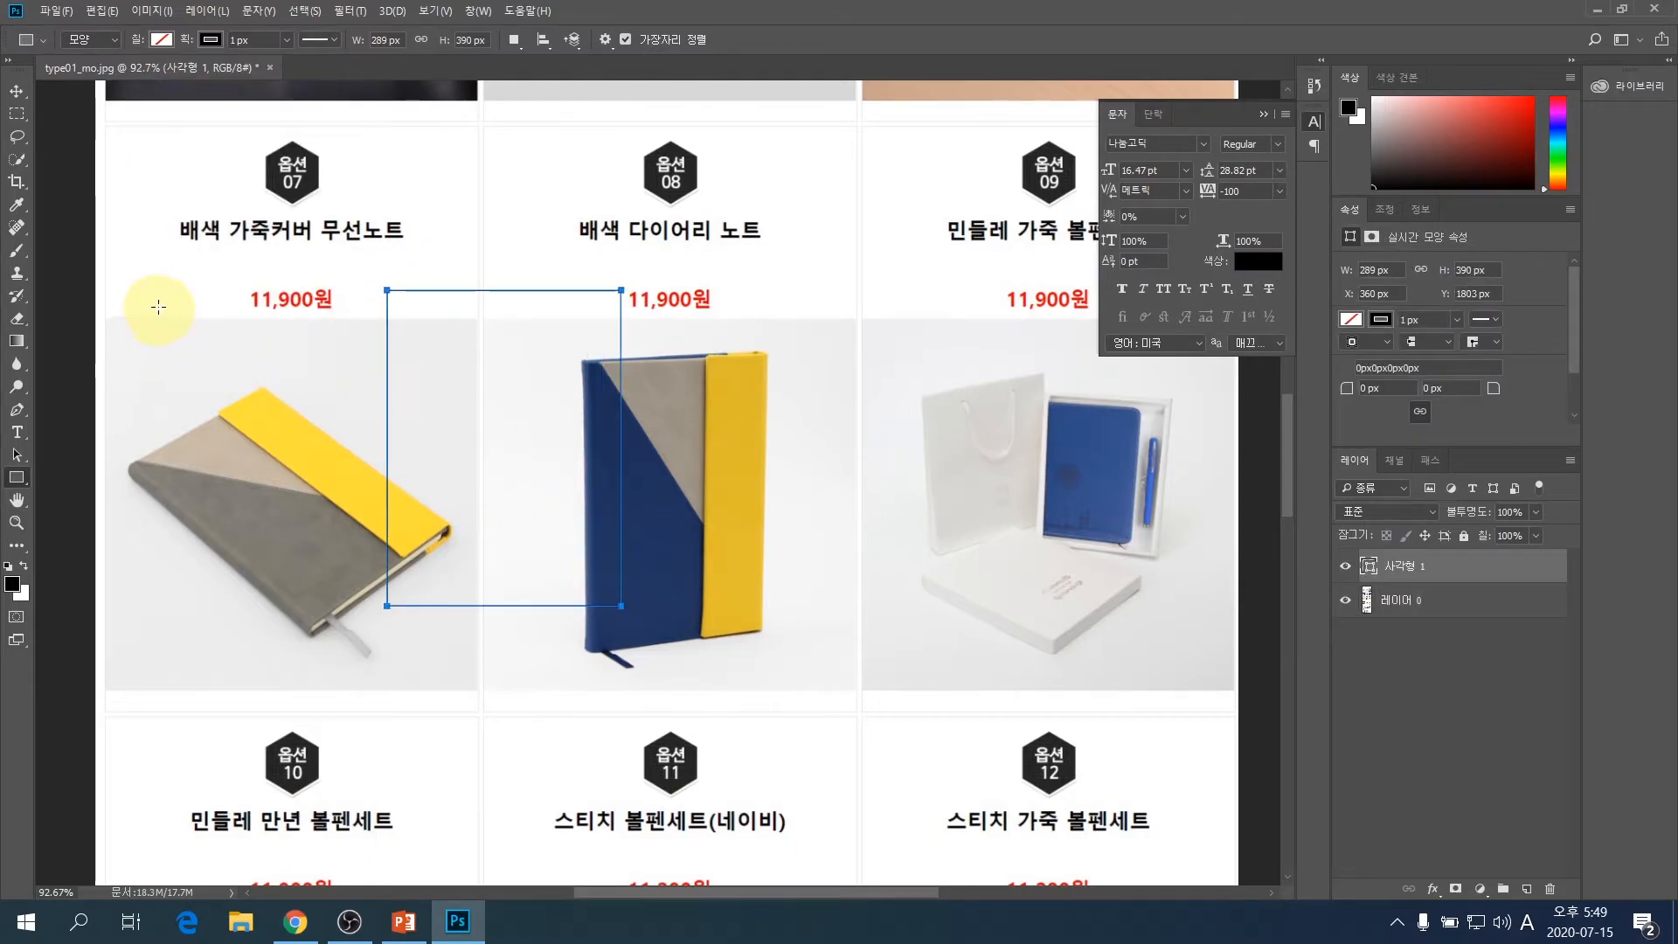
{"action": "left_click", "coordinate": [16, 90]}
{"action": "left_click_drag", "start_coordinate": [506, 420], "coordinate": [450, 416]}
{"action": "left_click_drag", "start_coordinate": [409, 298], "coordinate": [450, 315]}
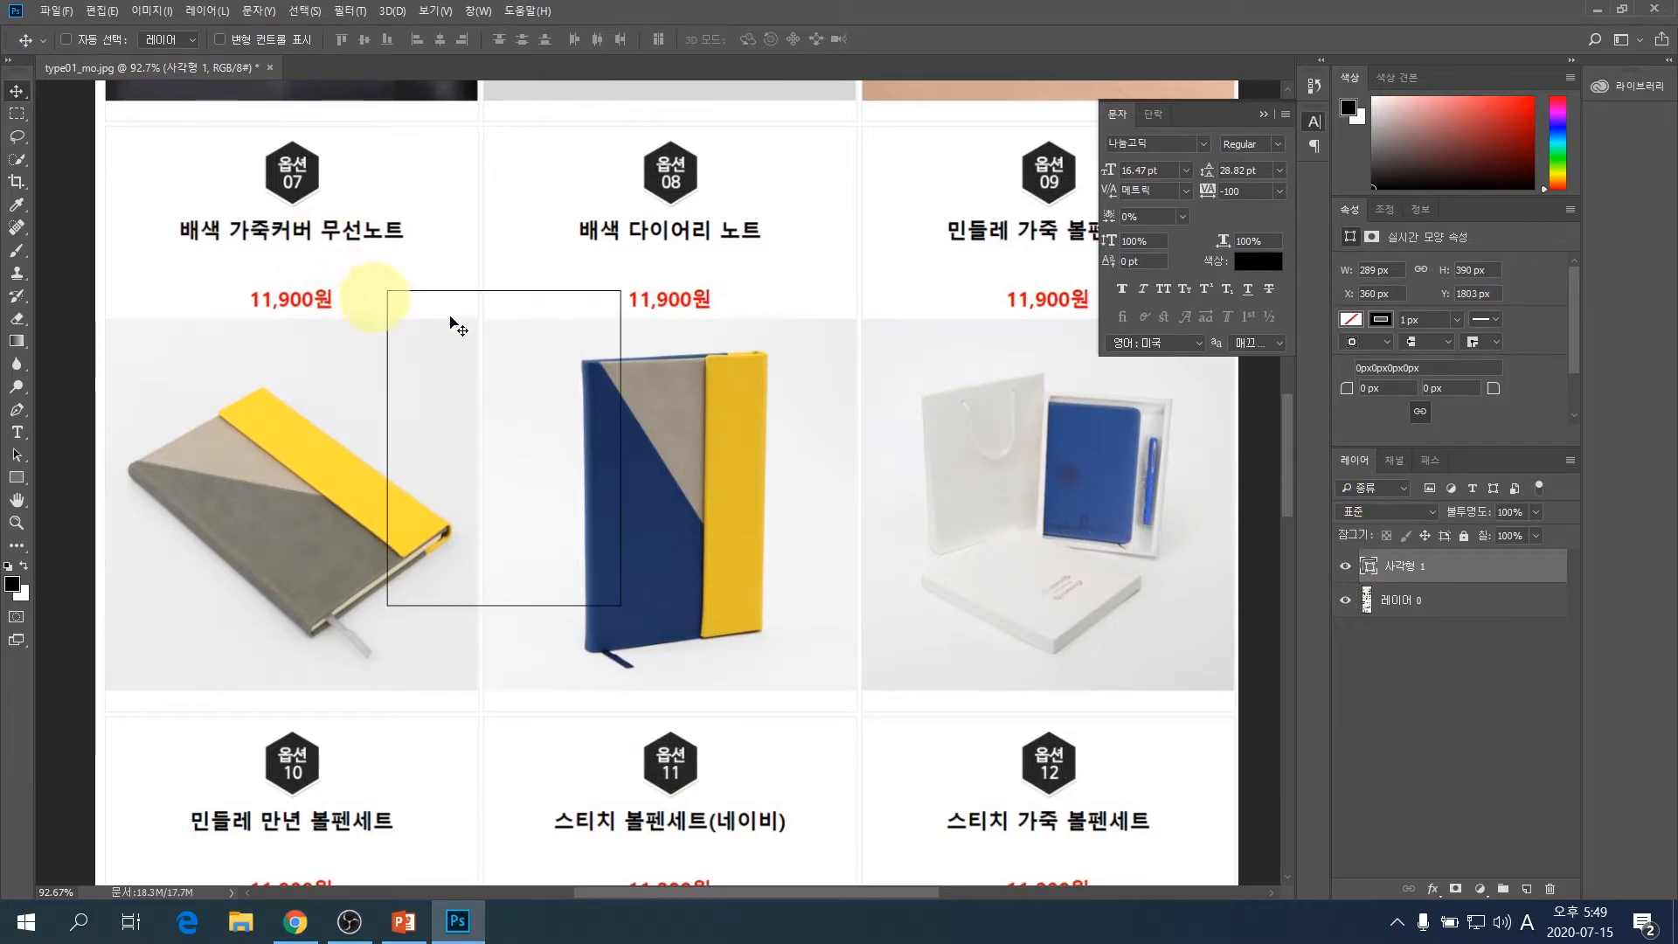
{"action": "key", "text": "Delete"}
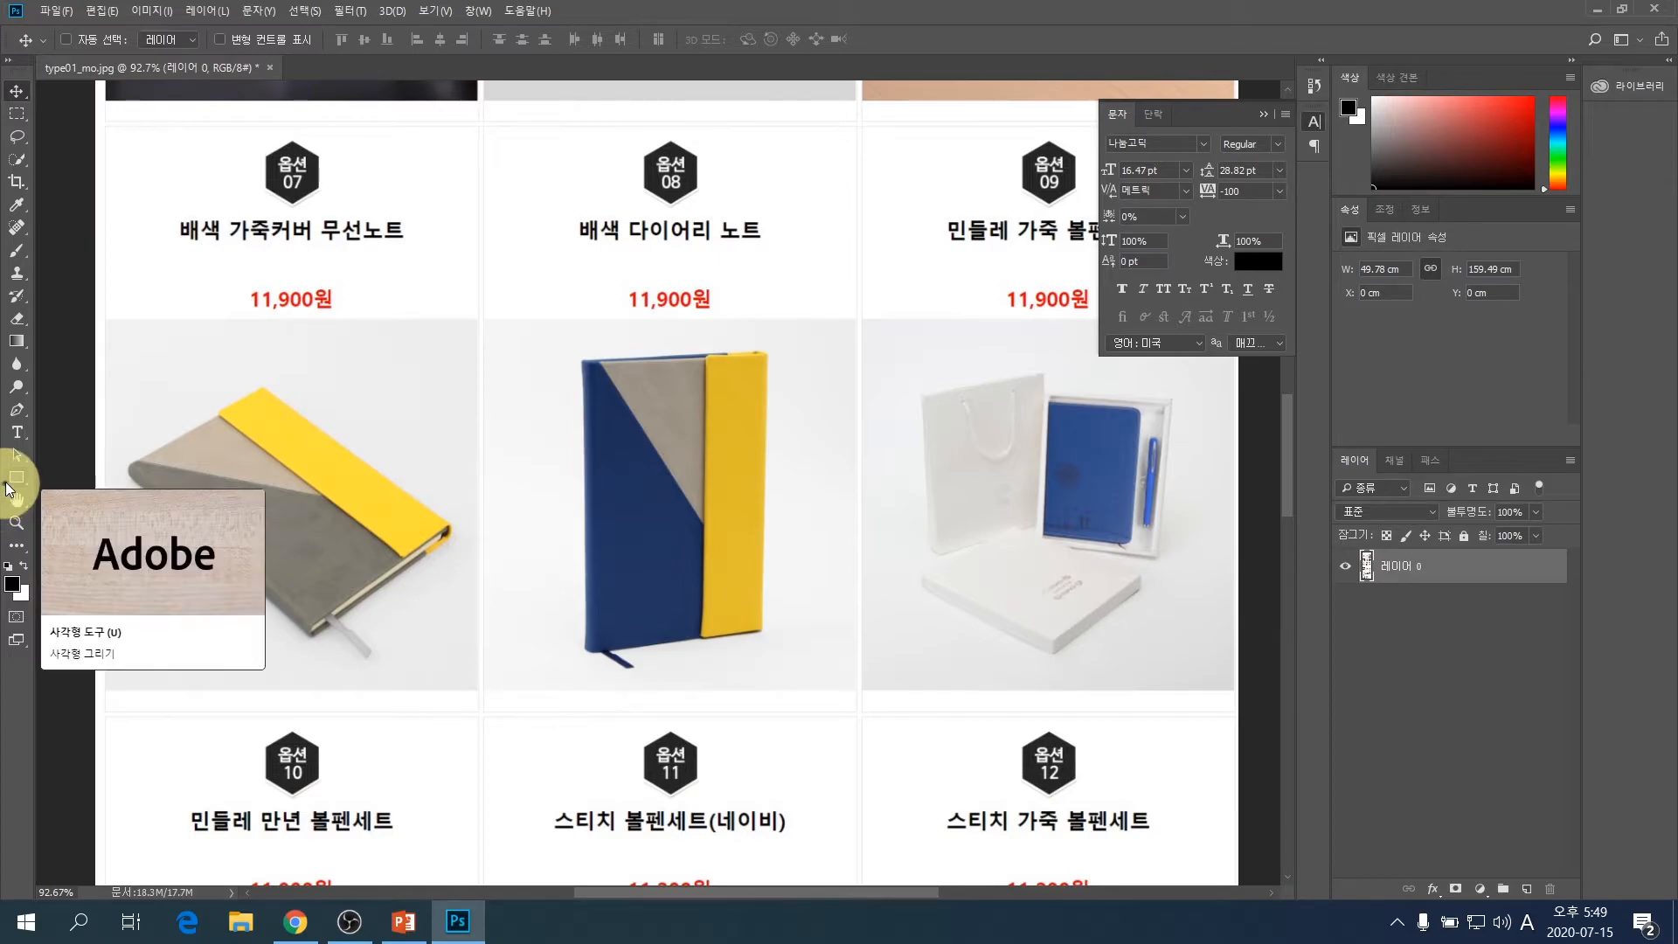
- Set the Rectangle tool to a black fill and no stroke
{"action": "left_click", "coordinate": [15, 477]}
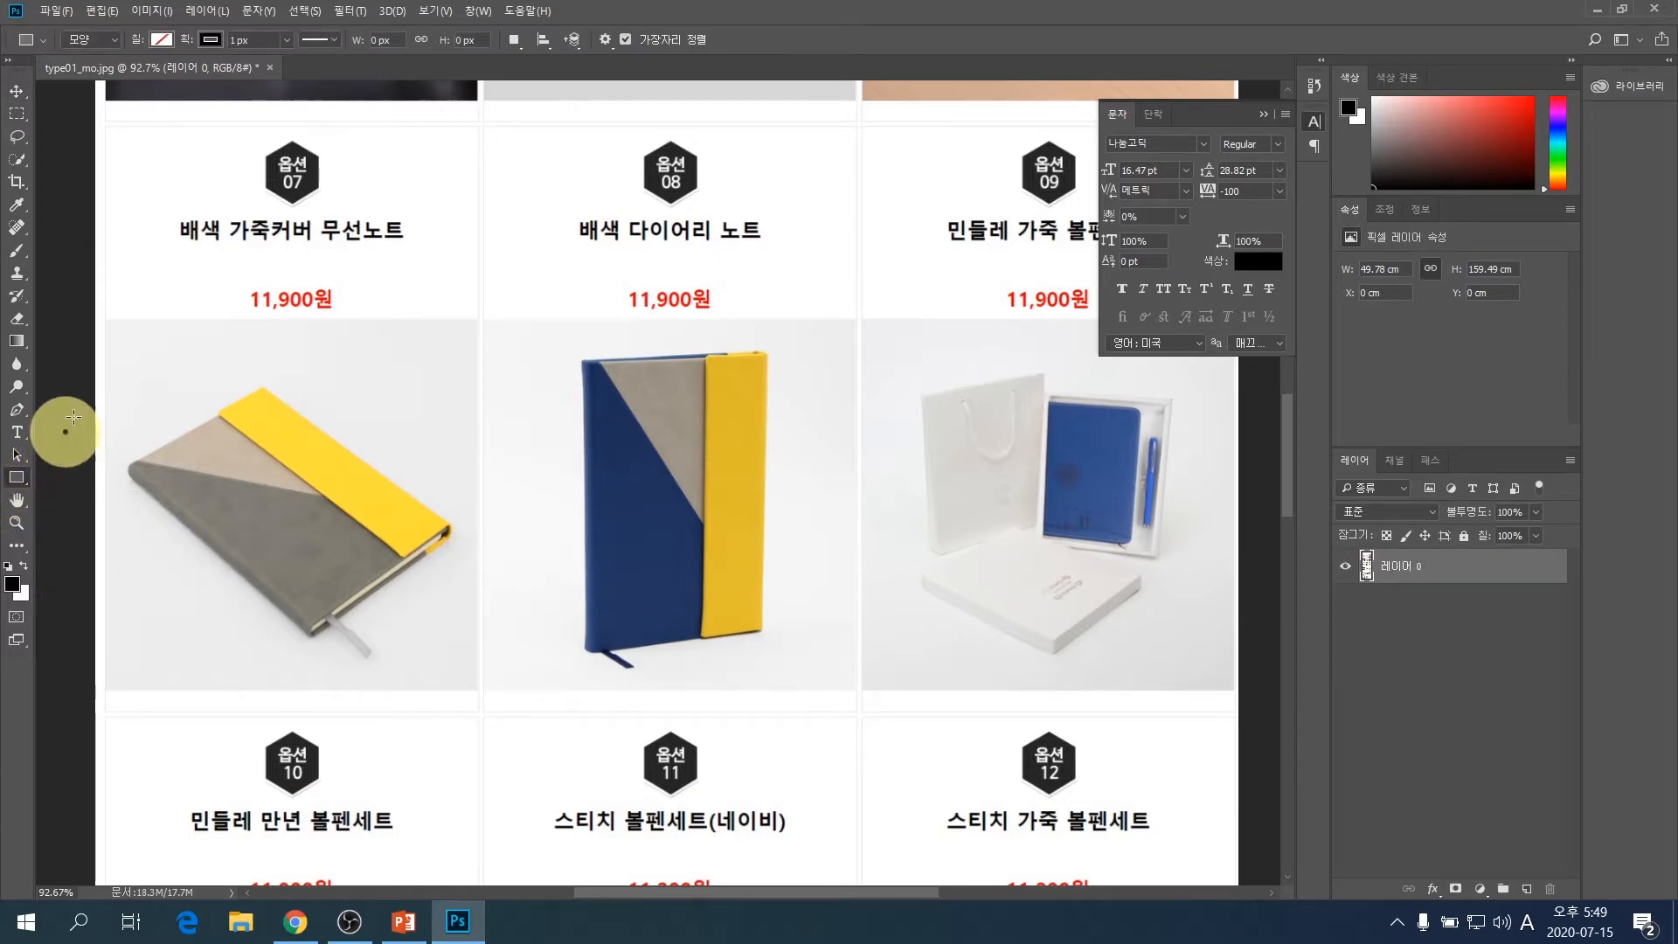
{"action": "left_click", "coordinate": [171, 41]}
{"action": "left_click", "coordinate": [75, 132]}
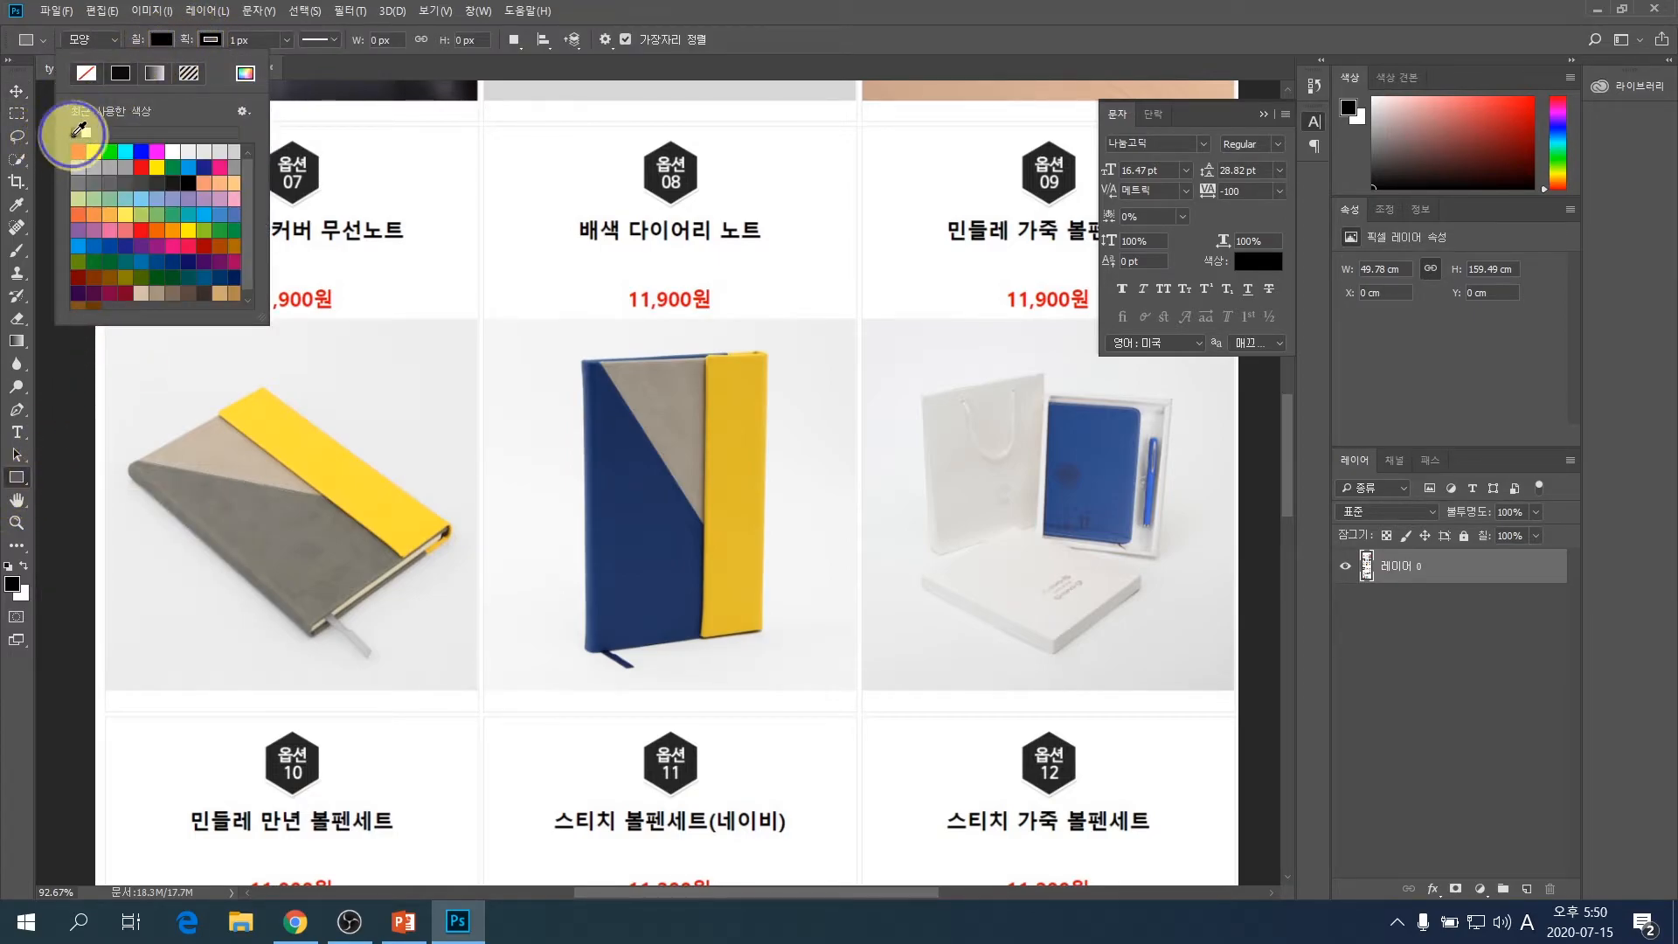
{"action": "left_click", "coordinate": [209, 42]}
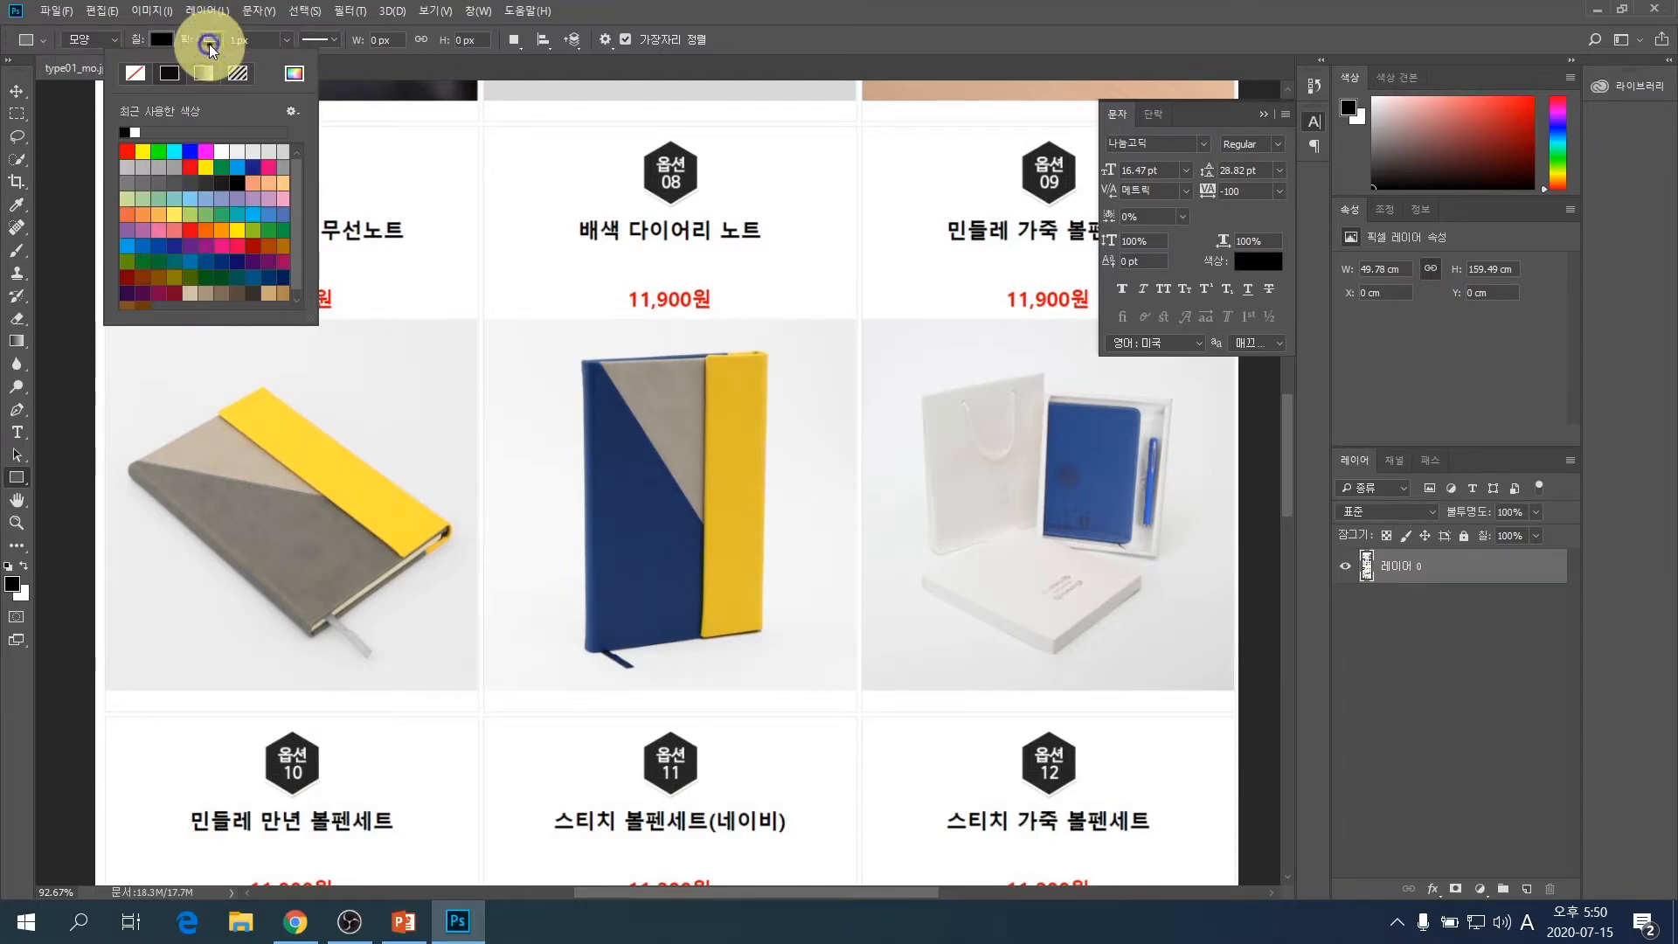
{"action": "left_click", "coordinate": [133, 75]}
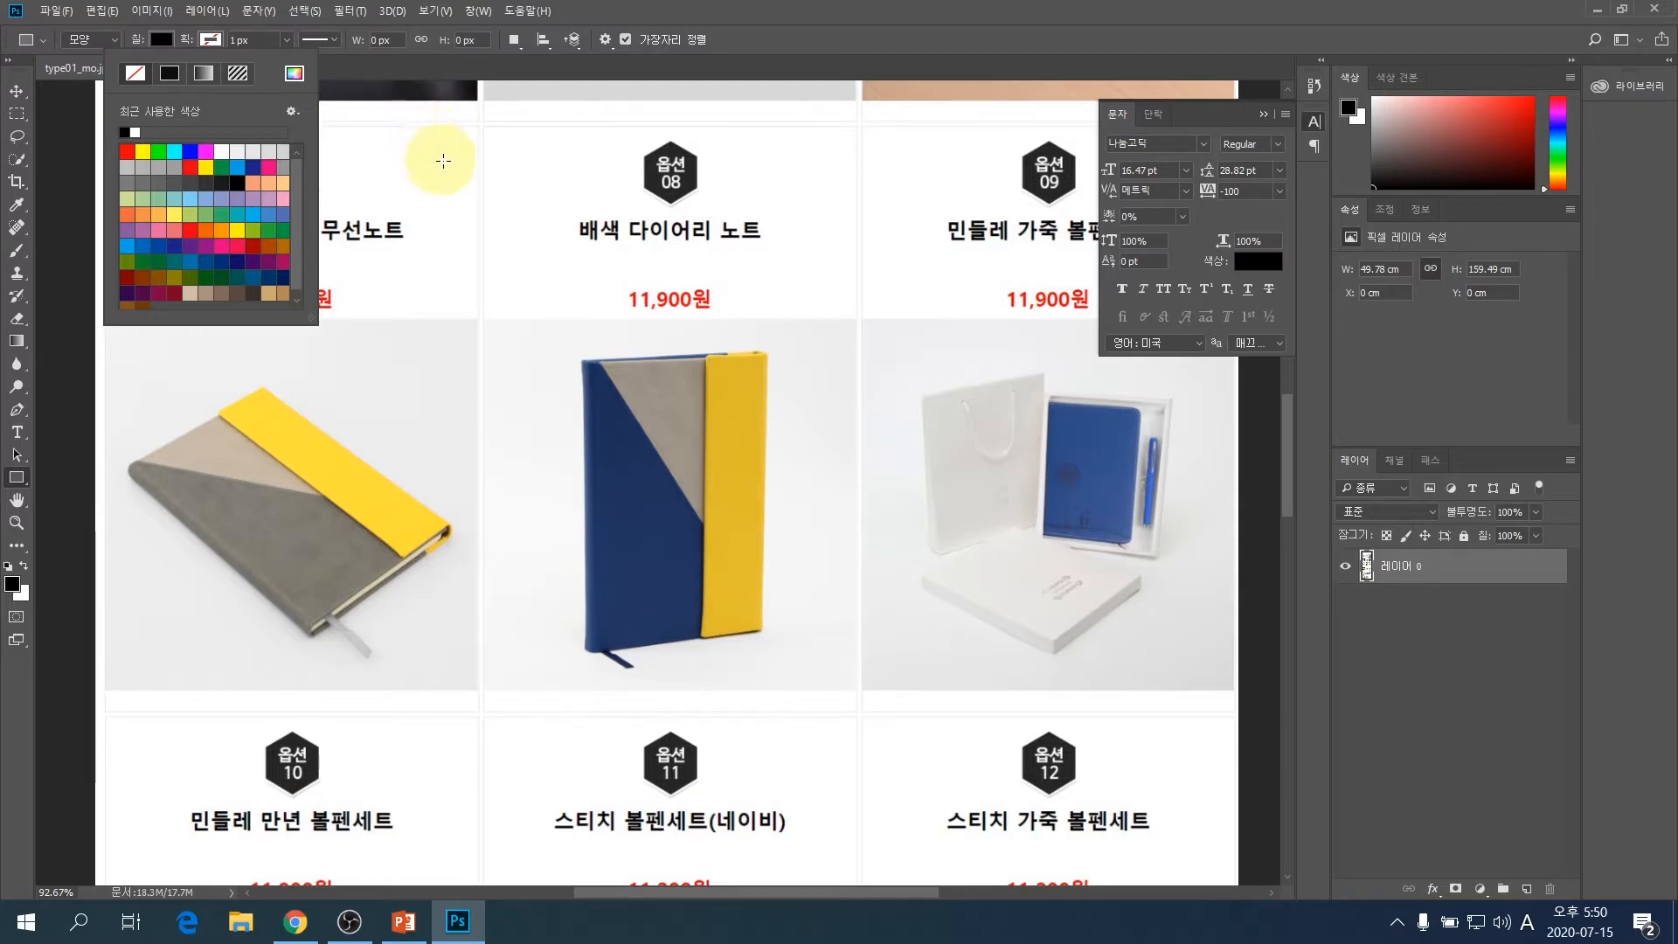
{"action": "scroll", "coordinate": [551, 216], "scroll_direction": "up", "scroll_amount": 2}
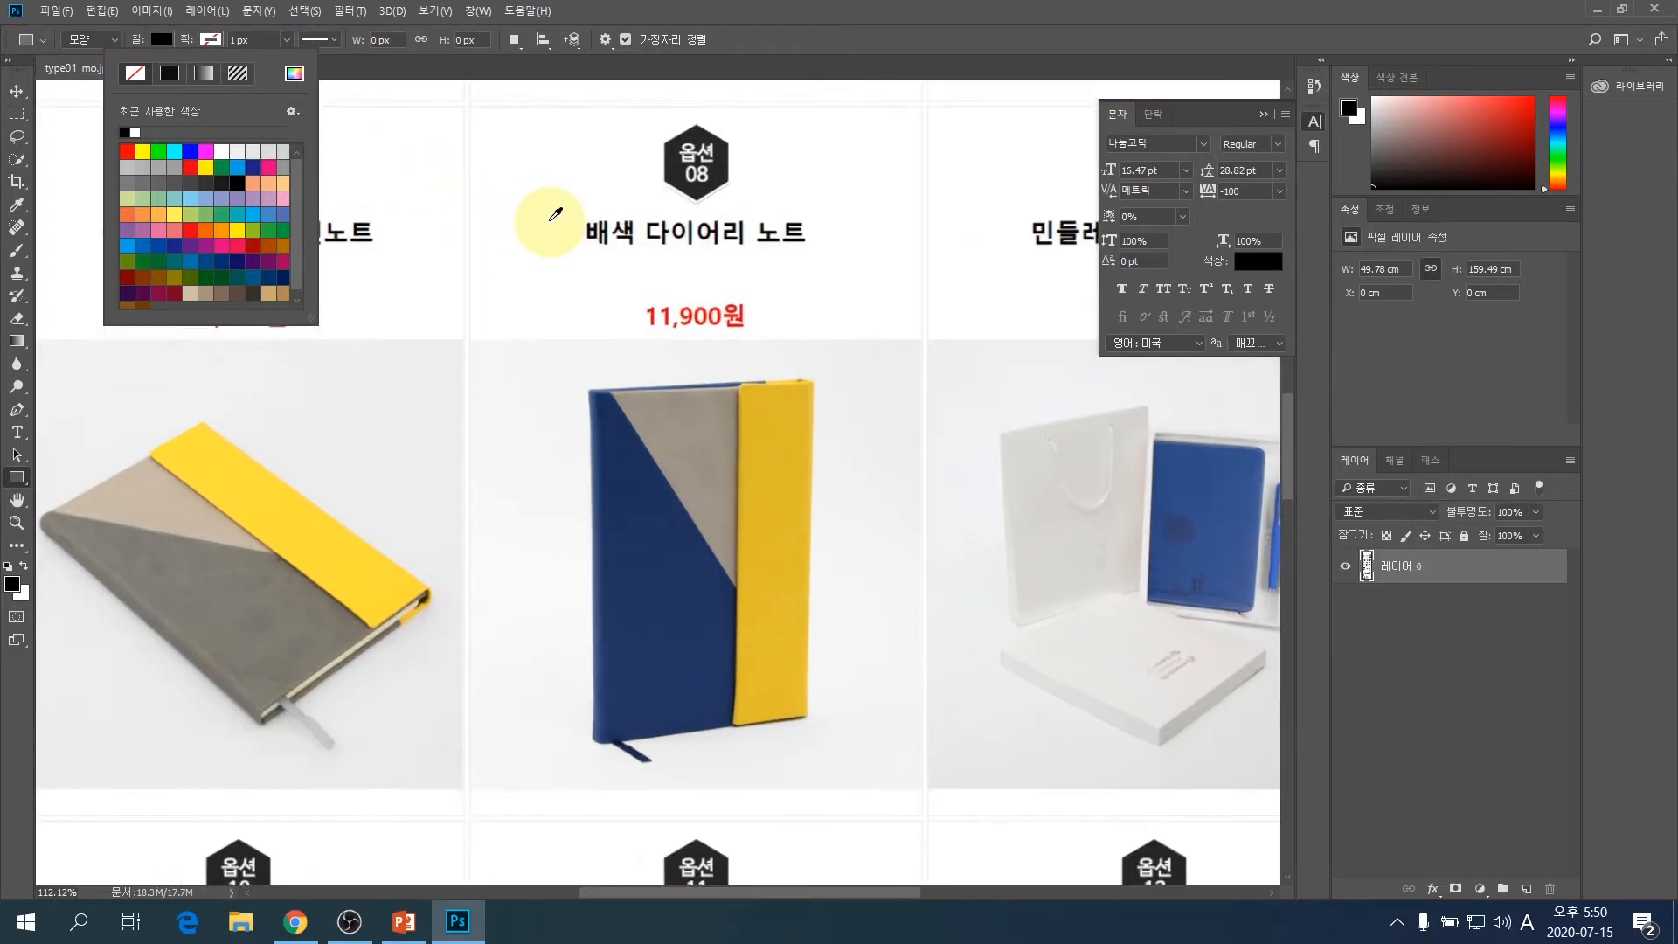
{"action": "left_click", "coordinate": [459, 147]}
{"action": "left_click", "coordinate": [686, 316]}
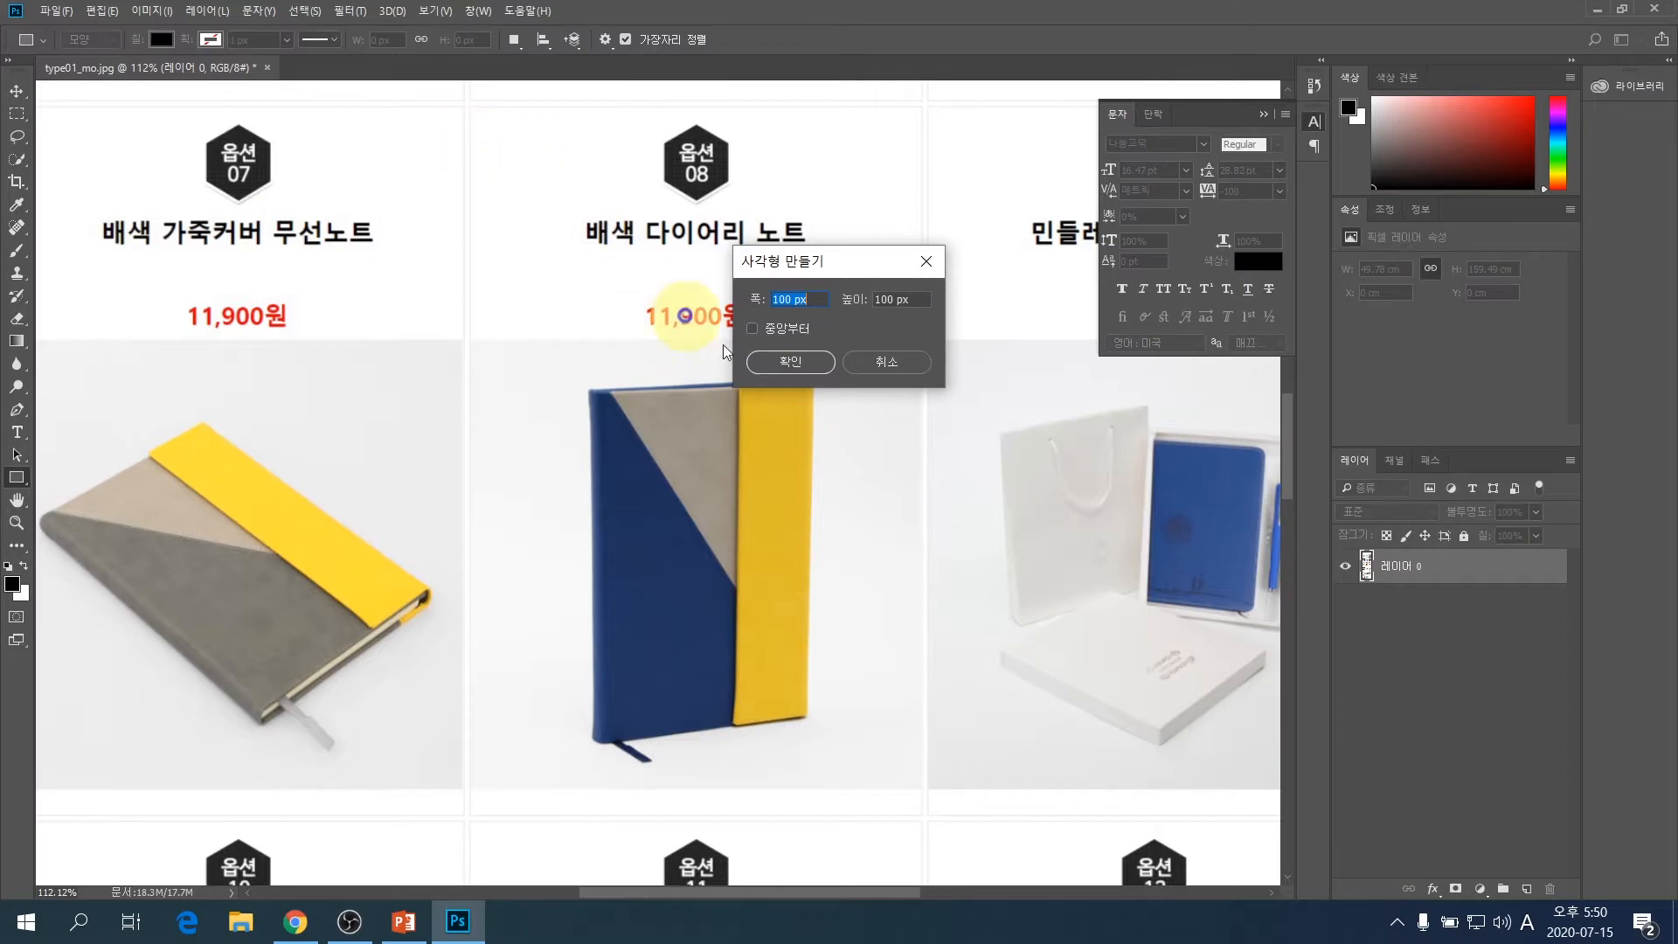
{"action": "left_click", "coordinate": [849, 364]}
- Draw a black rectangle about 462 × 722 px covering the whole option 08 block, from its upper border line to its lower one
{"action": "scroll", "coordinate": [487, 308], "scroll_direction": "up", "scroll_amount": 2}
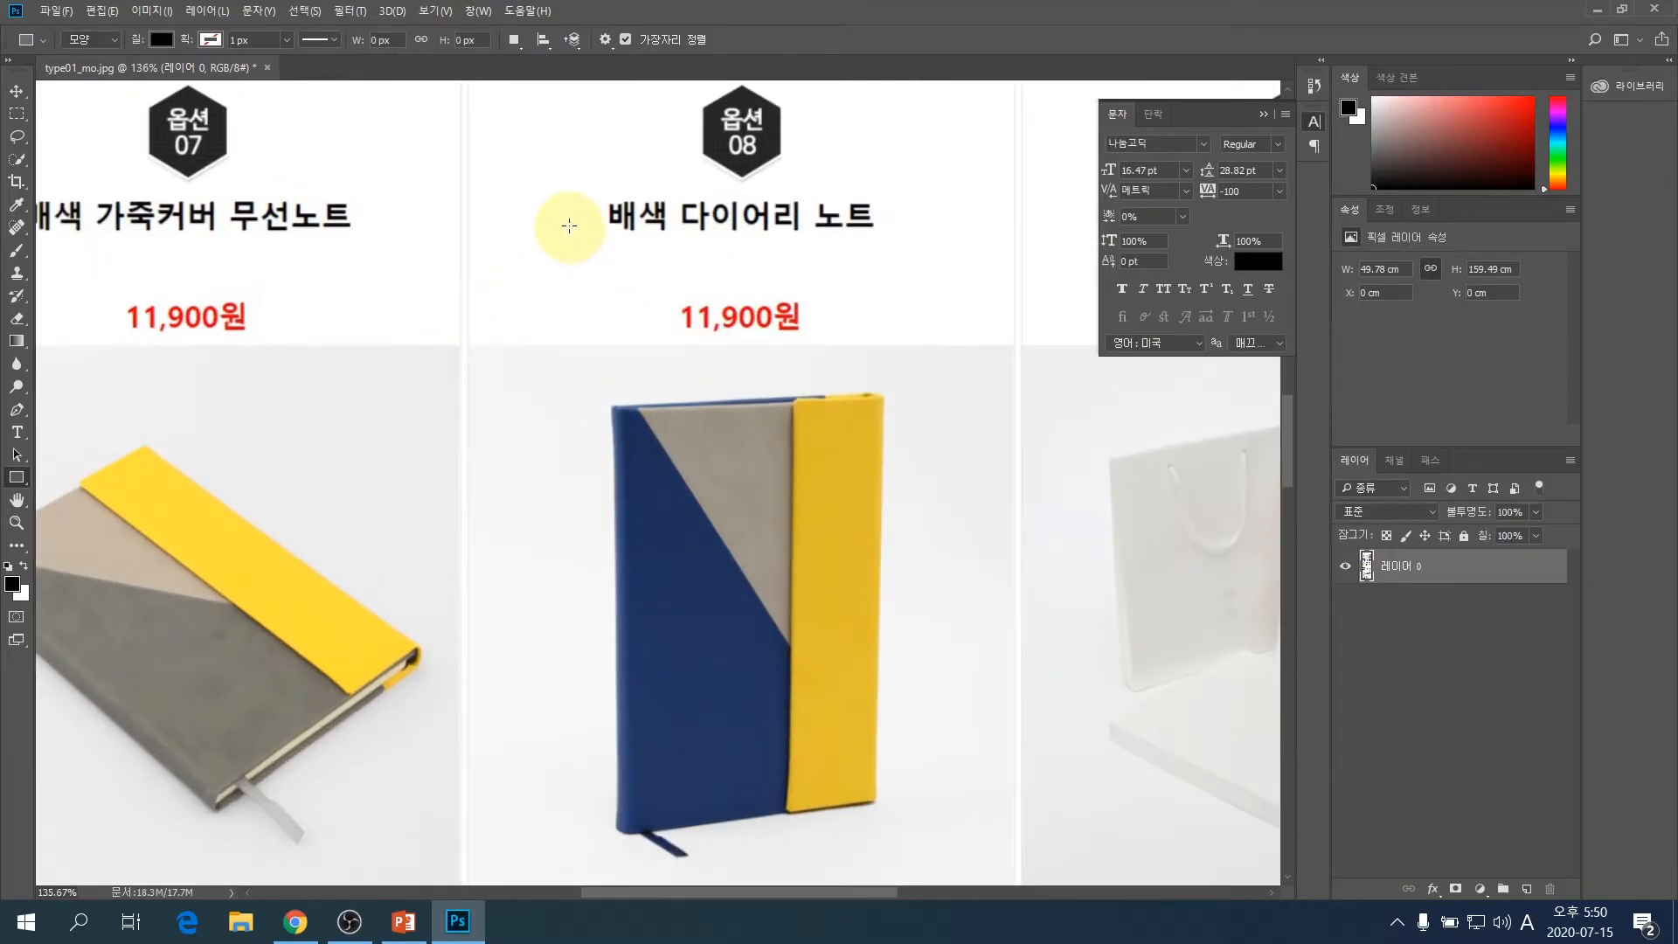
{"action": "left_click_drag", "start_coordinate": [569, 226], "coordinate": [524, 363]}
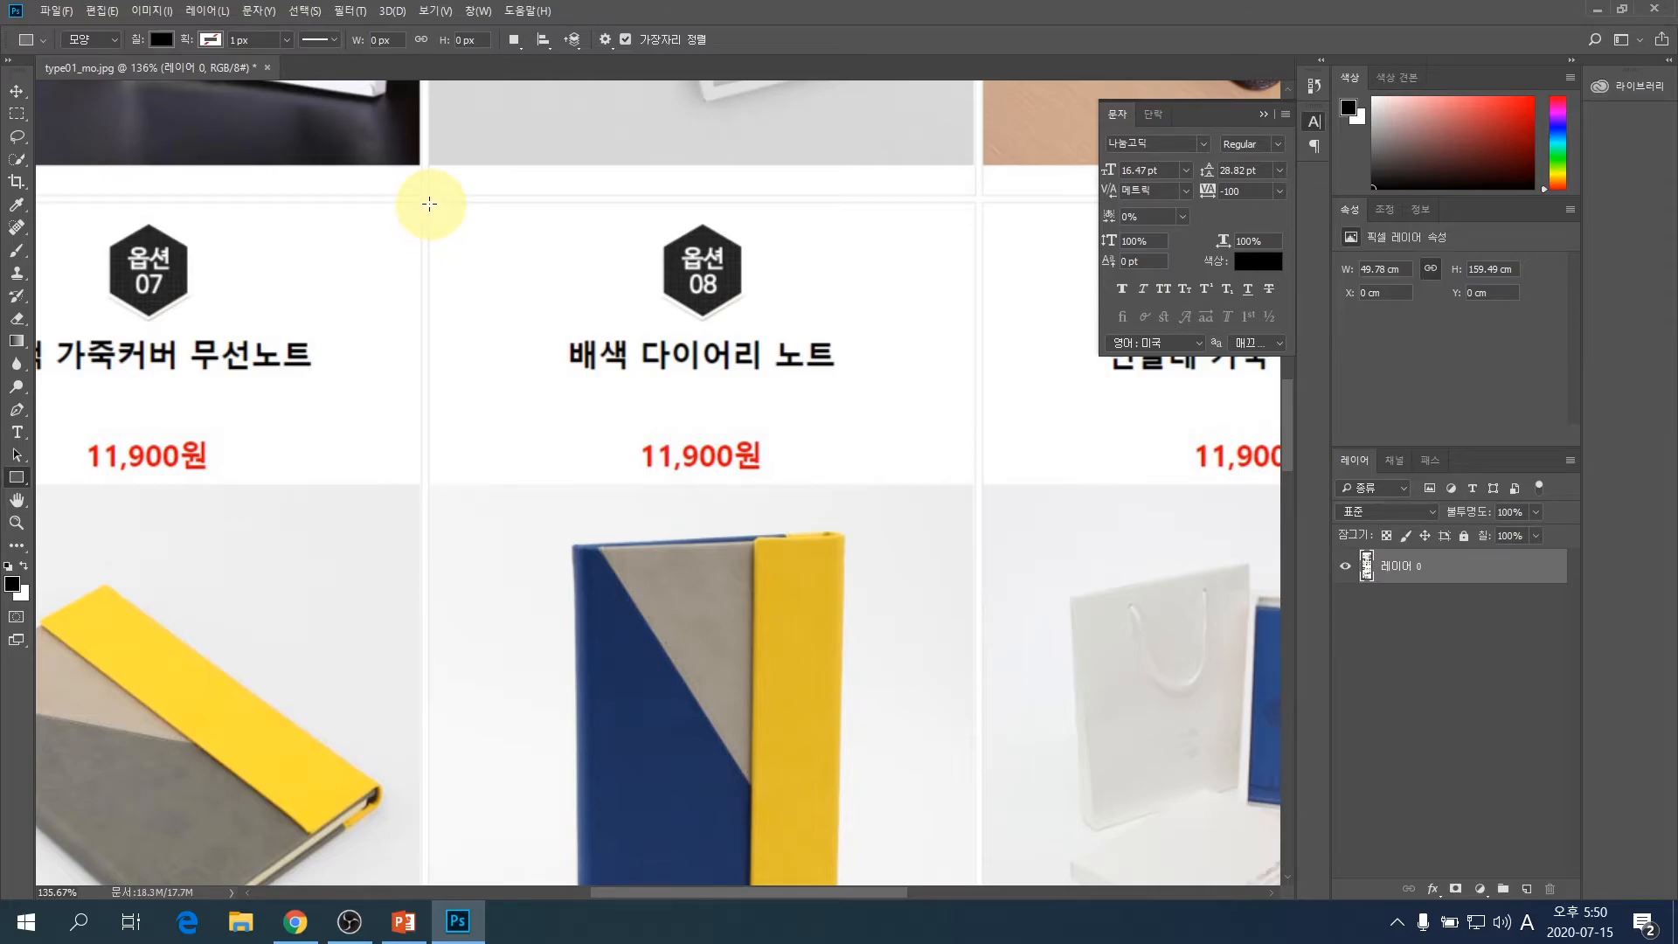
{"action": "left_click_drag", "start_coordinate": [429, 203], "coordinate": [976, 693]}
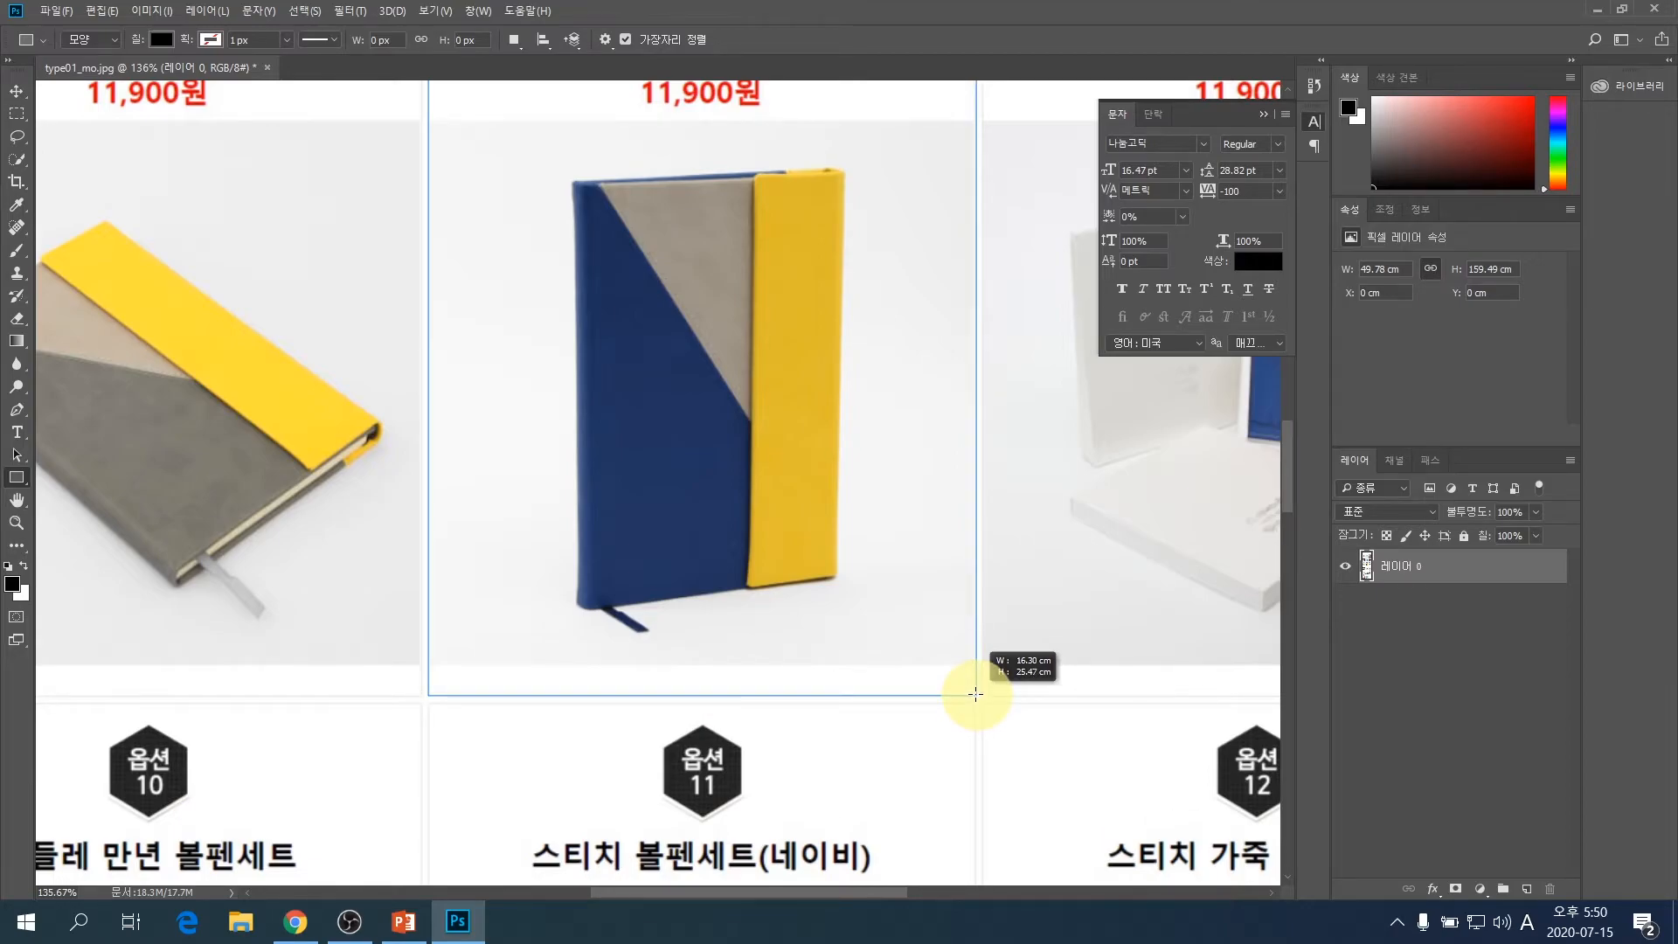
{"action": "left_click_drag", "start_coordinate": [976, 694], "coordinate": [977, 693]}
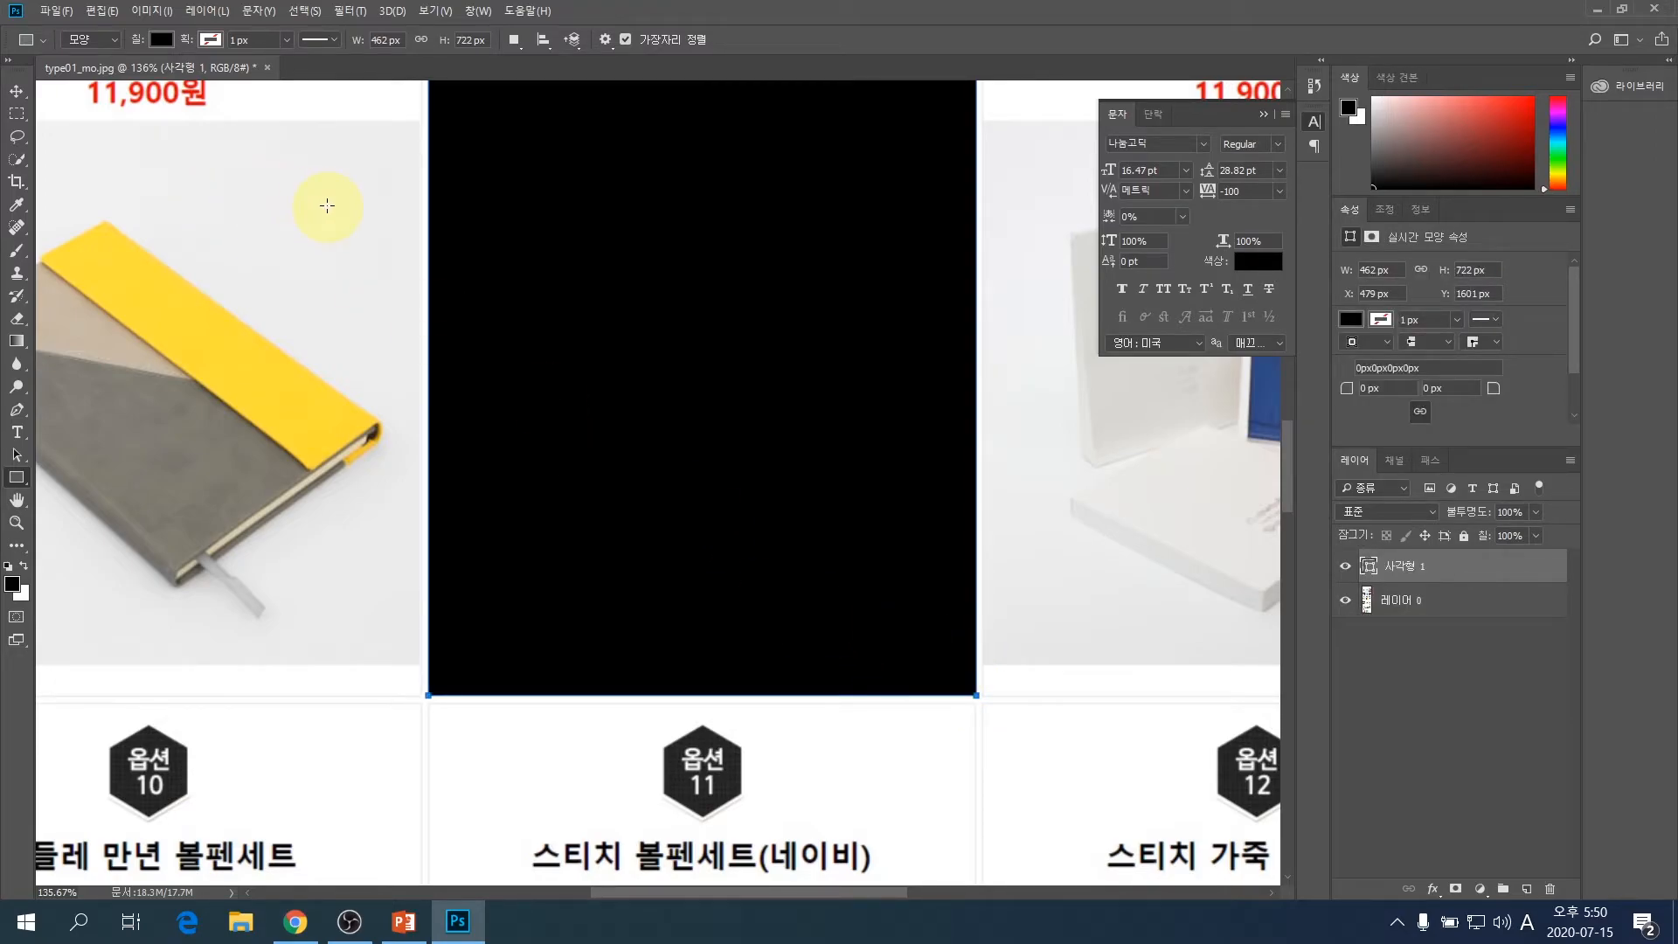
- Lower the opacity of the black rectangle's layer, trying 50% first and settling on 75%
{"action": "left_click_drag", "start_coordinate": [328, 205], "coordinate": [347, 505]}
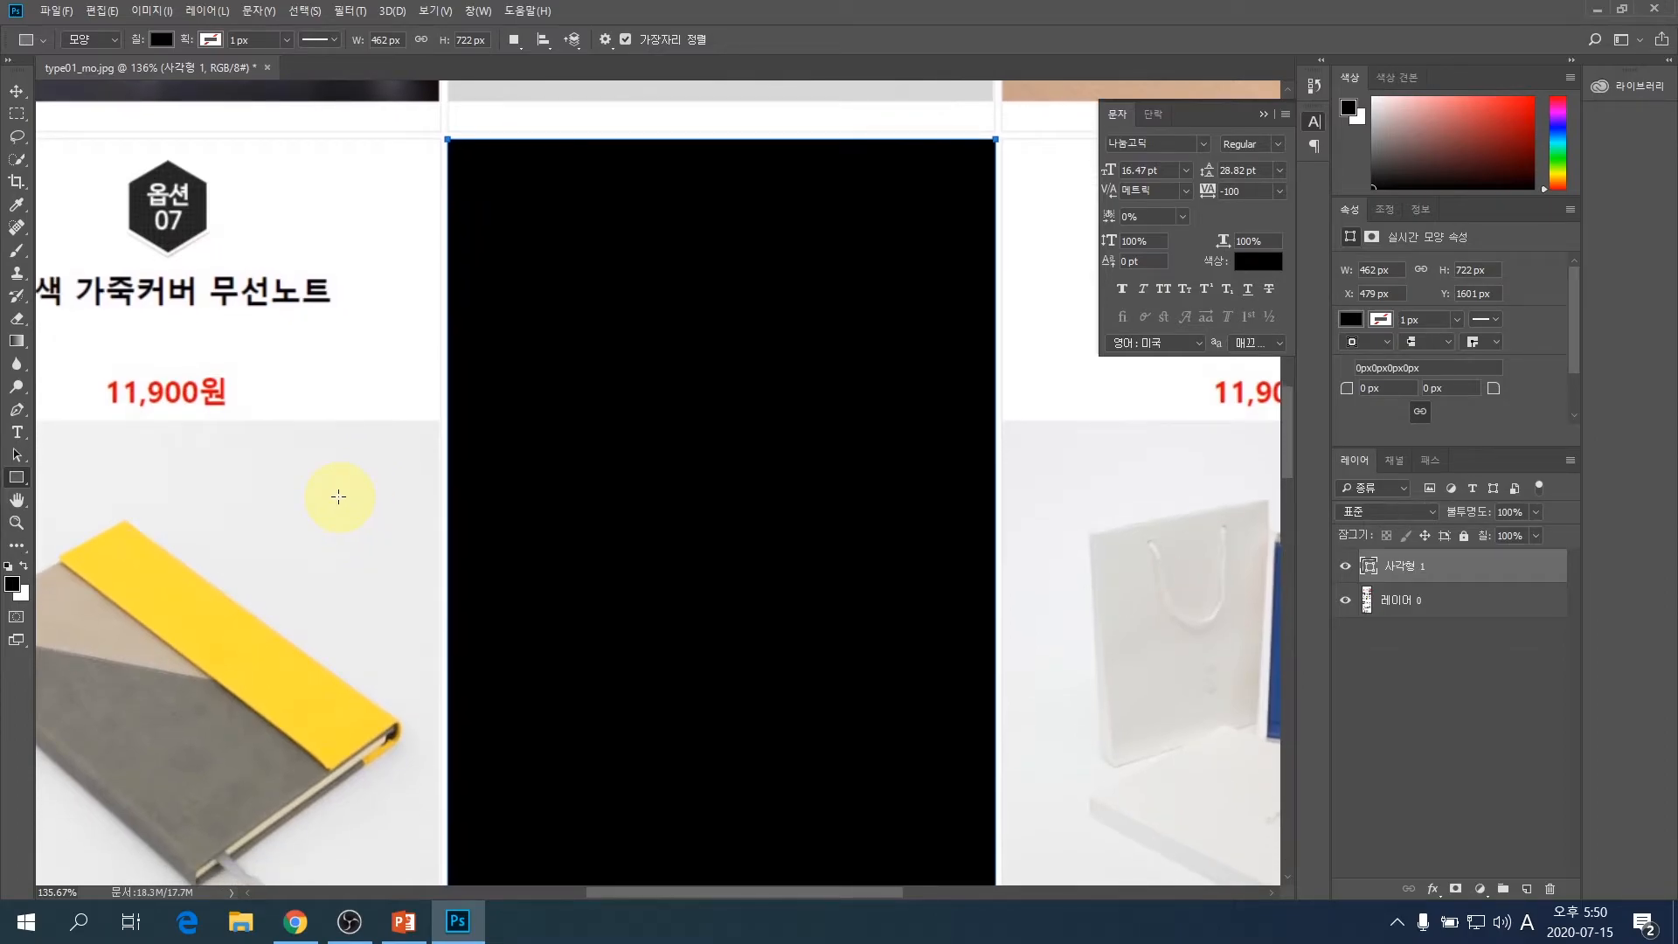
{"action": "scroll", "coordinate": [374, 437], "scroll_direction": "down", "scroll_amount": 1}
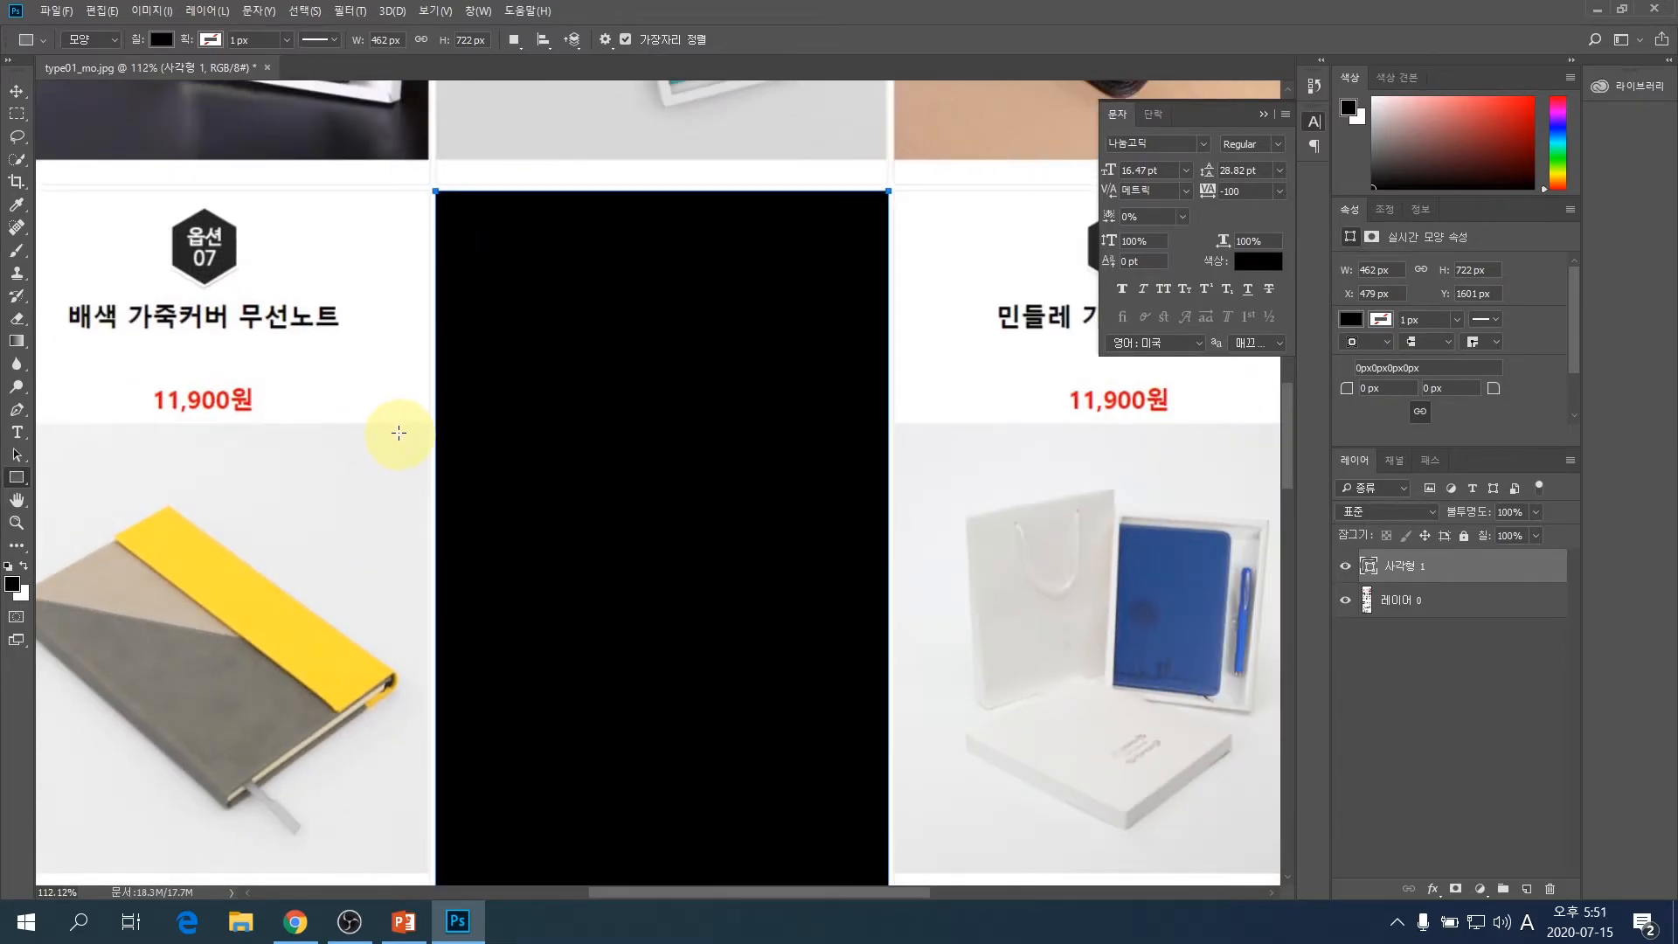
{"action": "scroll", "coordinate": [393, 438], "scroll_direction": "down", "scroll_amount": 1}
{"action": "left_click_drag", "start_coordinate": [584, 549], "coordinate": [618, 498]}
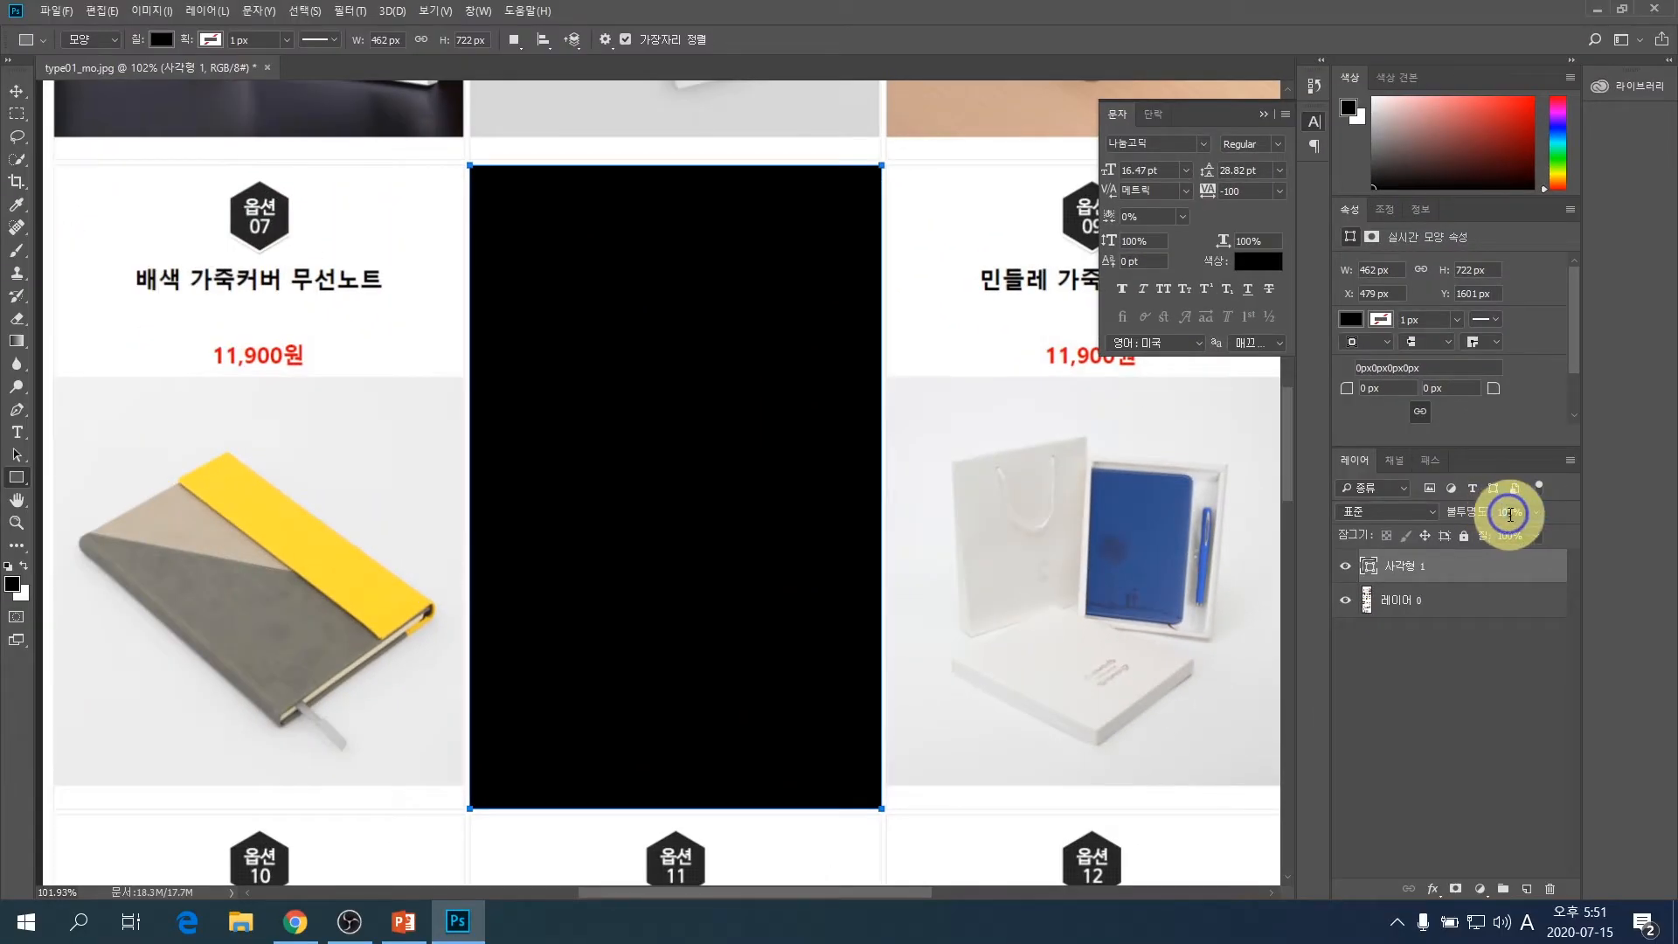
{"action": "left_click_drag", "start_coordinate": [1501, 514], "coordinate": [1522, 515]}
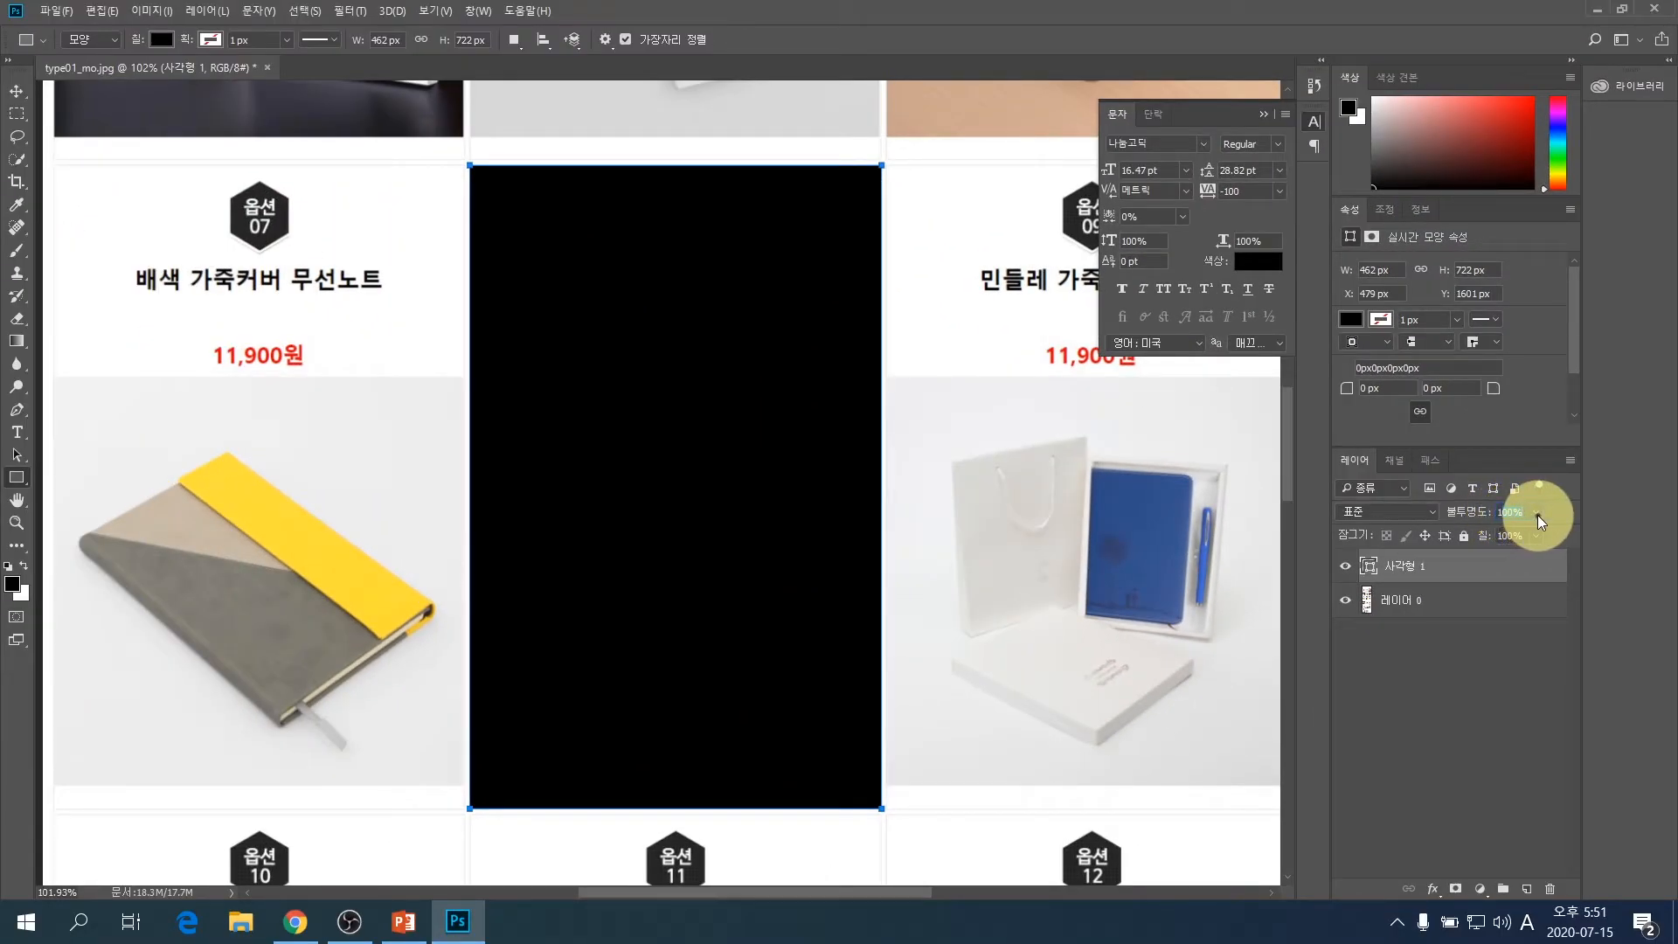
{"action": "left_click", "coordinate": [1538, 516]}
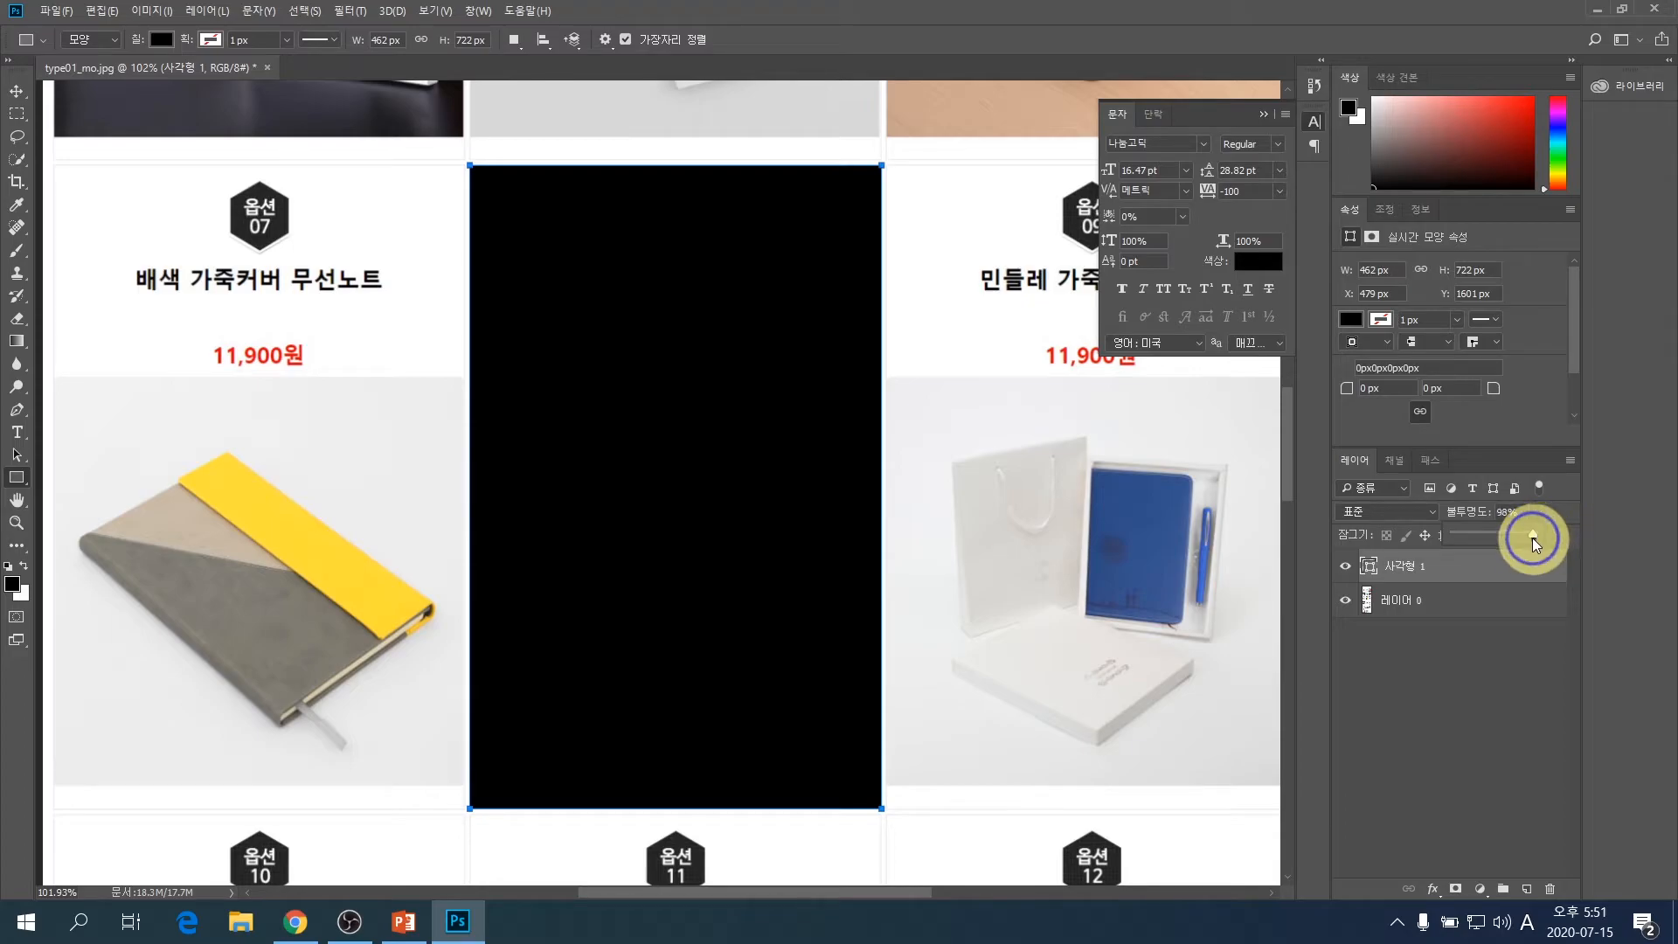
{"action": "left_click_drag", "start_coordinate": [1507, 540], "coordinate": [1506, 538]}
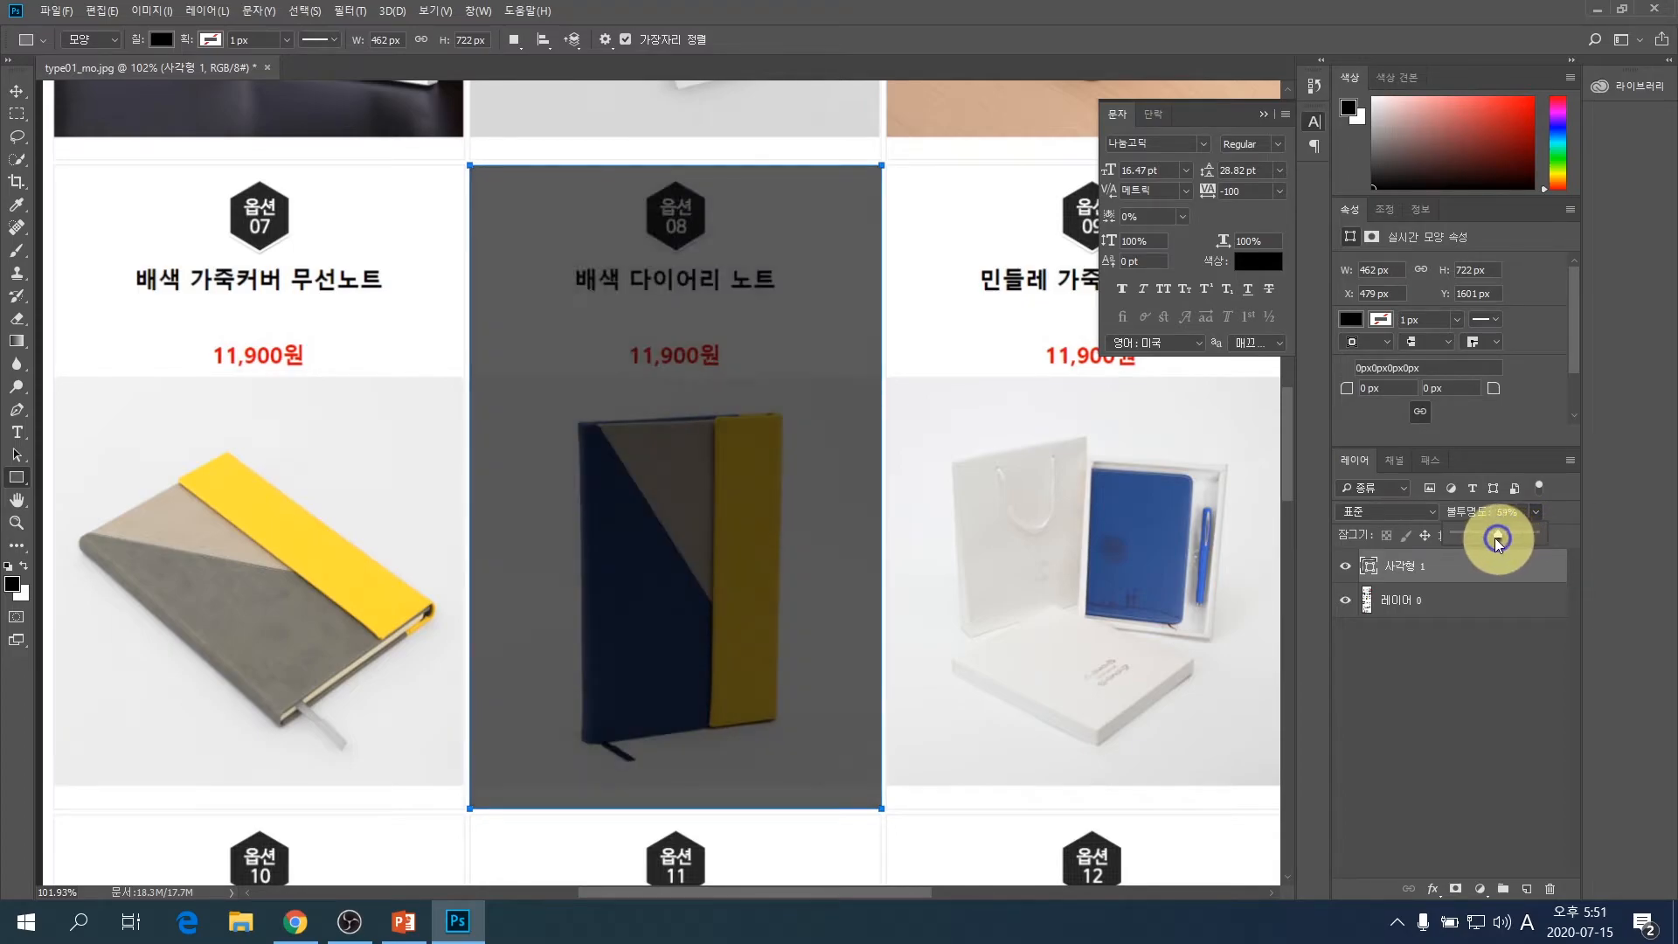
{"action": "left_click_drag", "start_coordinate": [1496, 540], "coordinate": [1522, 515]}
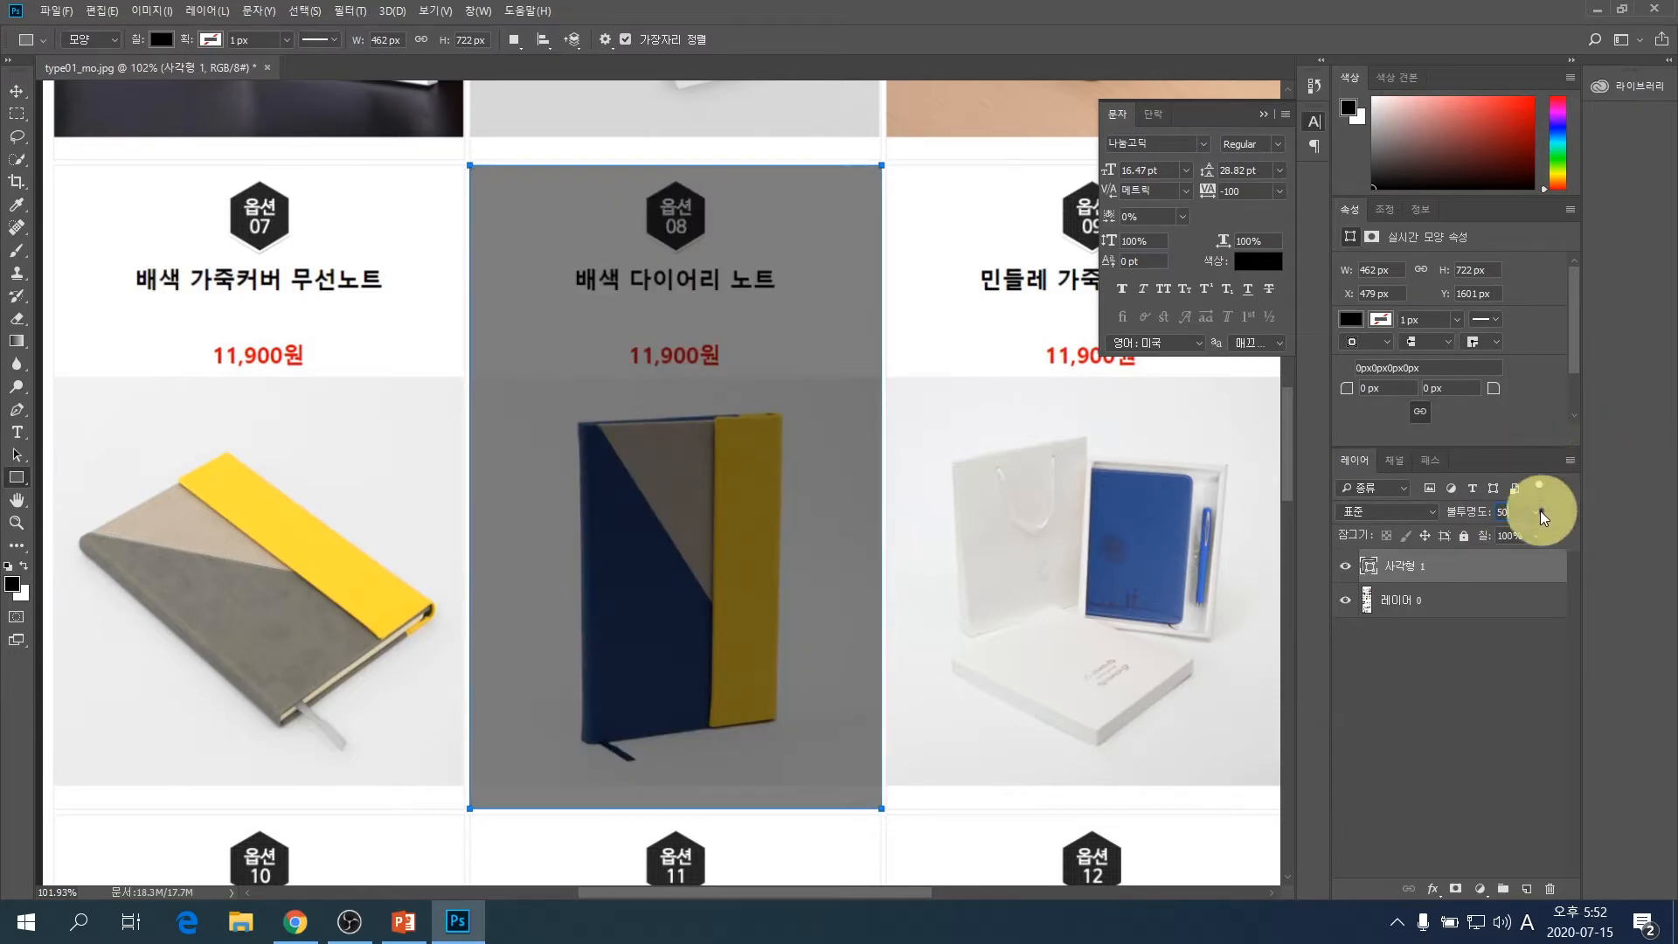
{"action": "left_click_drag", "start_coordinate": [1522, 515], "coordinate": [1492, 516]}
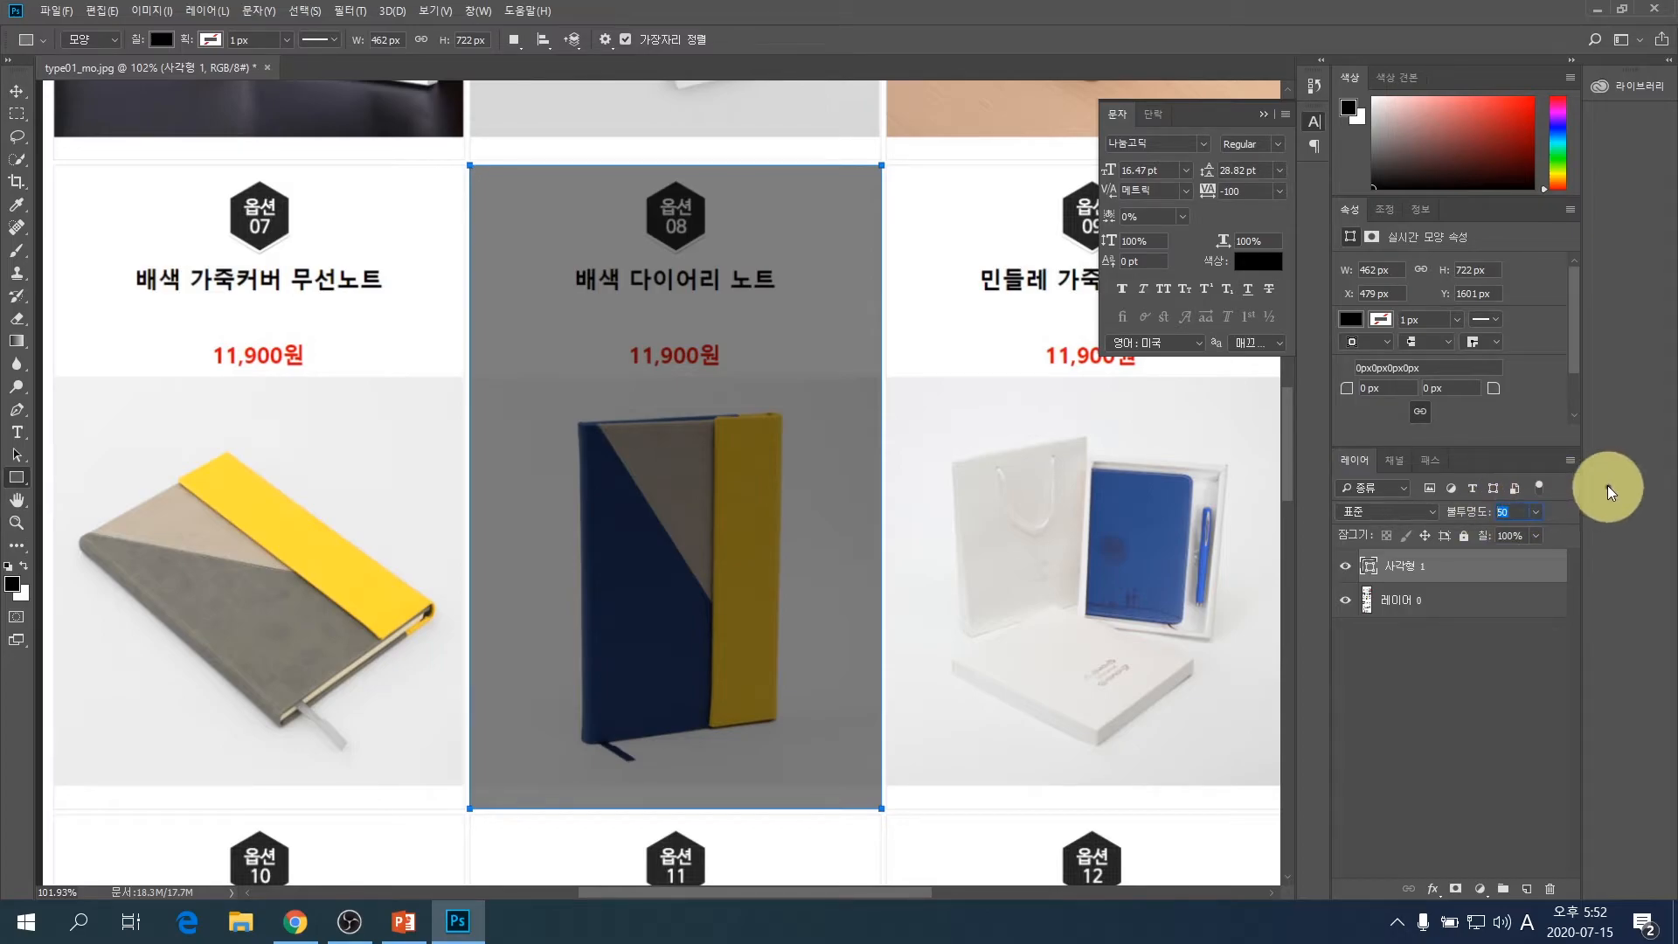
{"action": "type", "text": "75"}
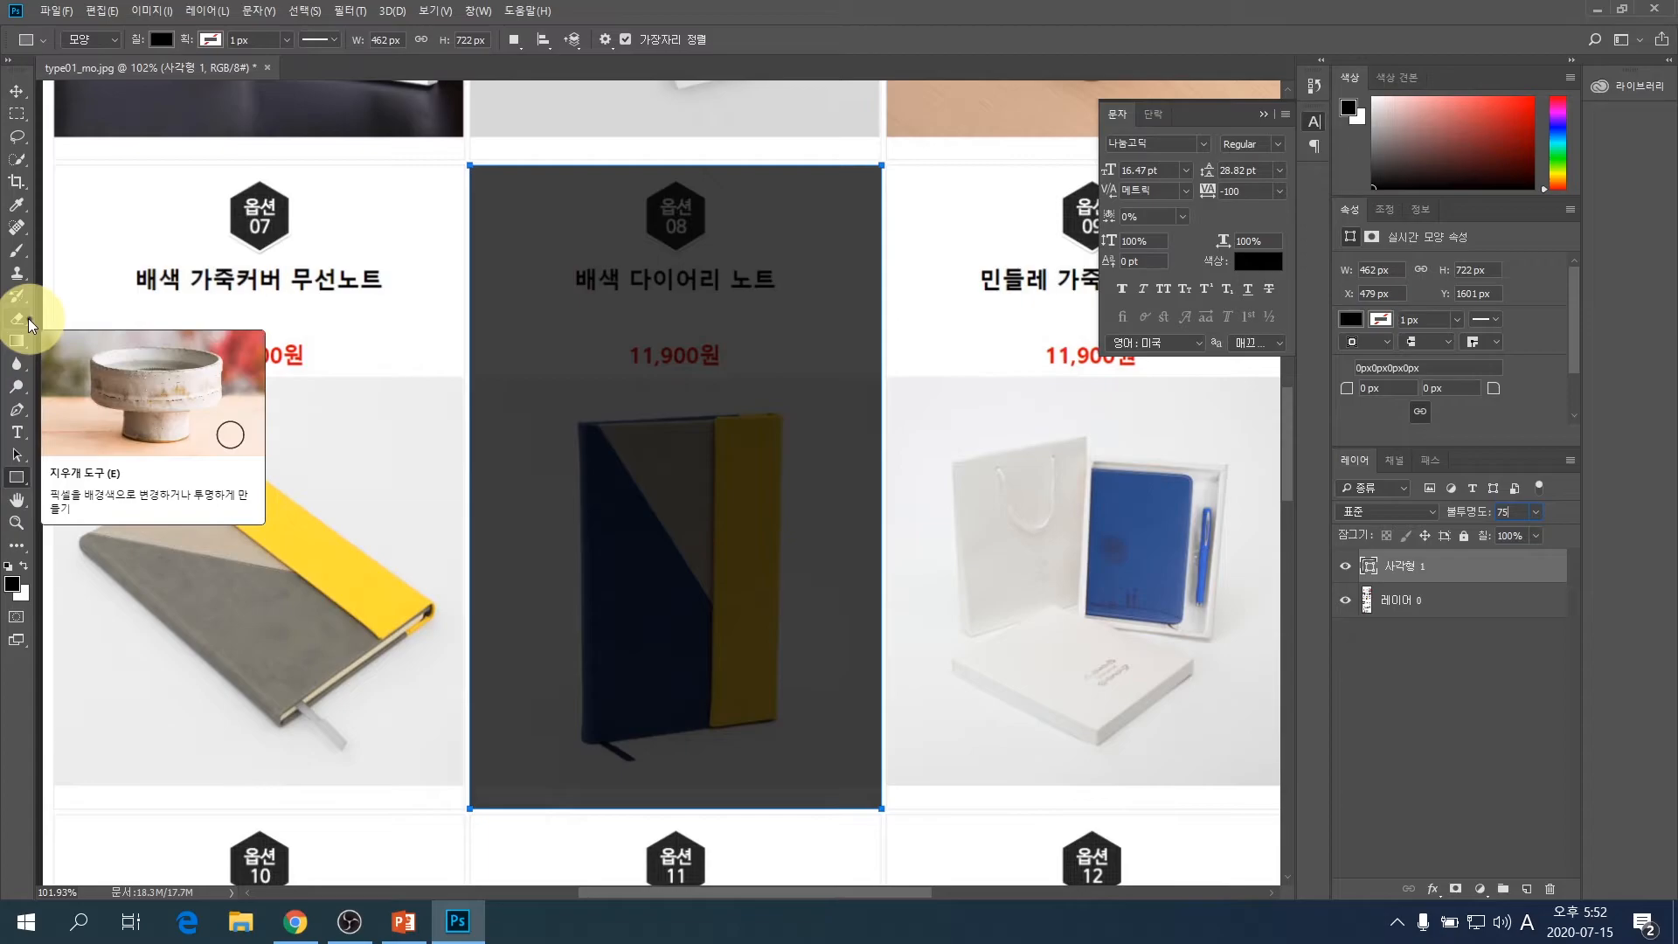
{"action": "left_click", "coordinate": [17, 92]}
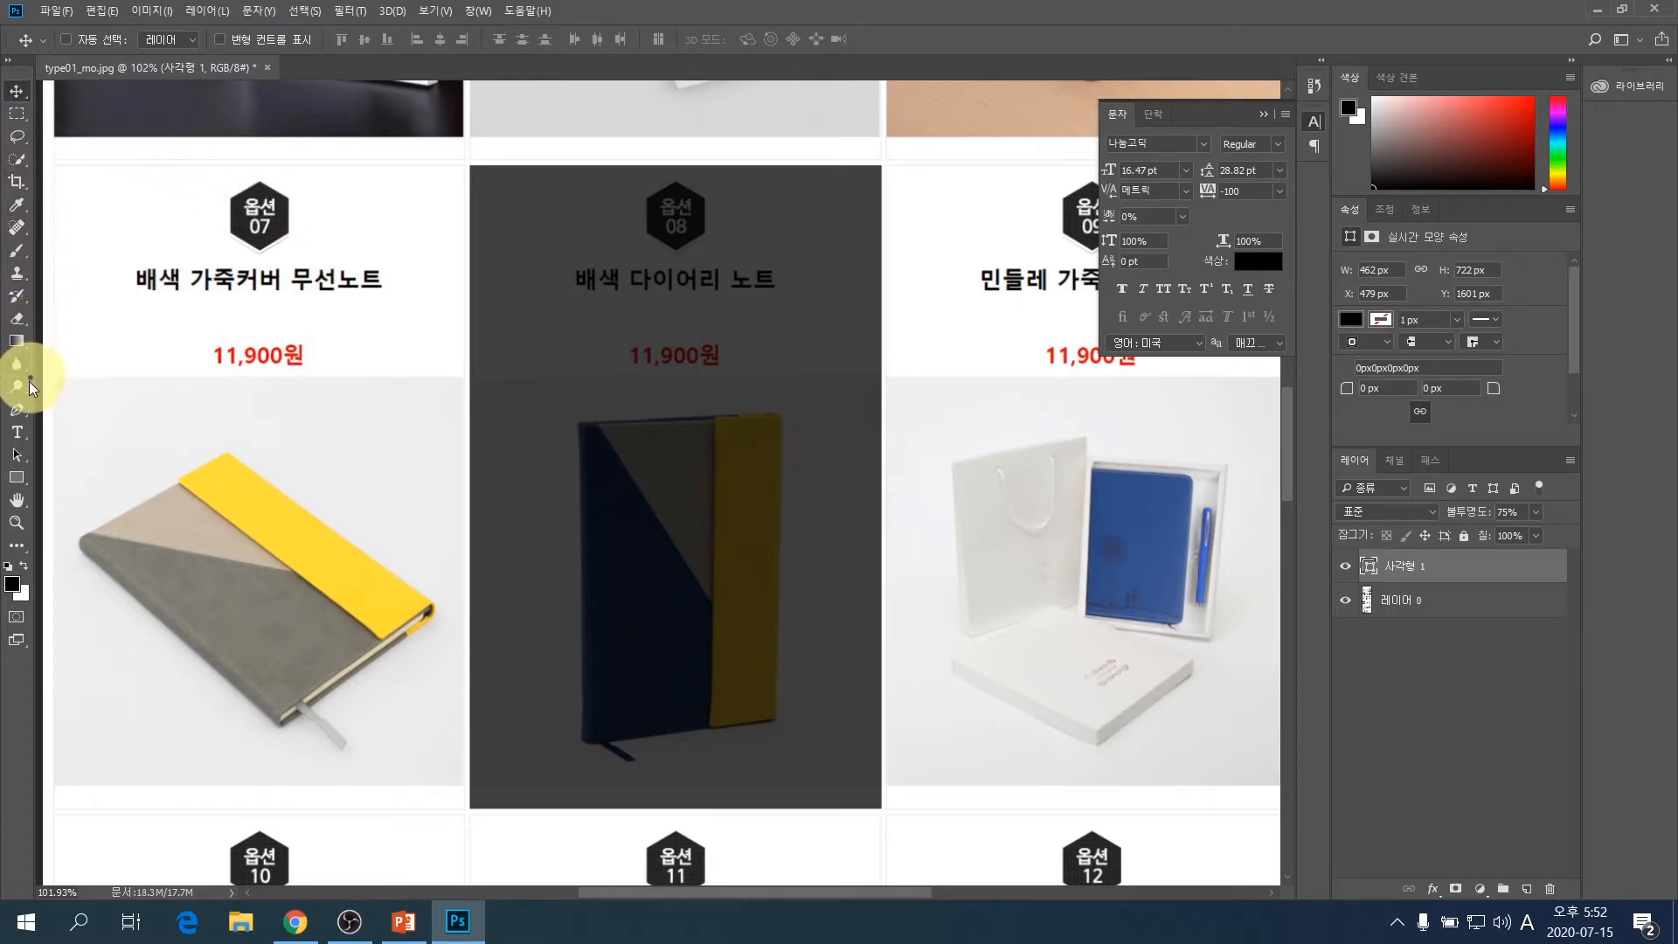
- Set the Type tool to the 나눔고딕 font in Bold at 48 pt
{"action": "left_click", "coordinate": [24, 437]}
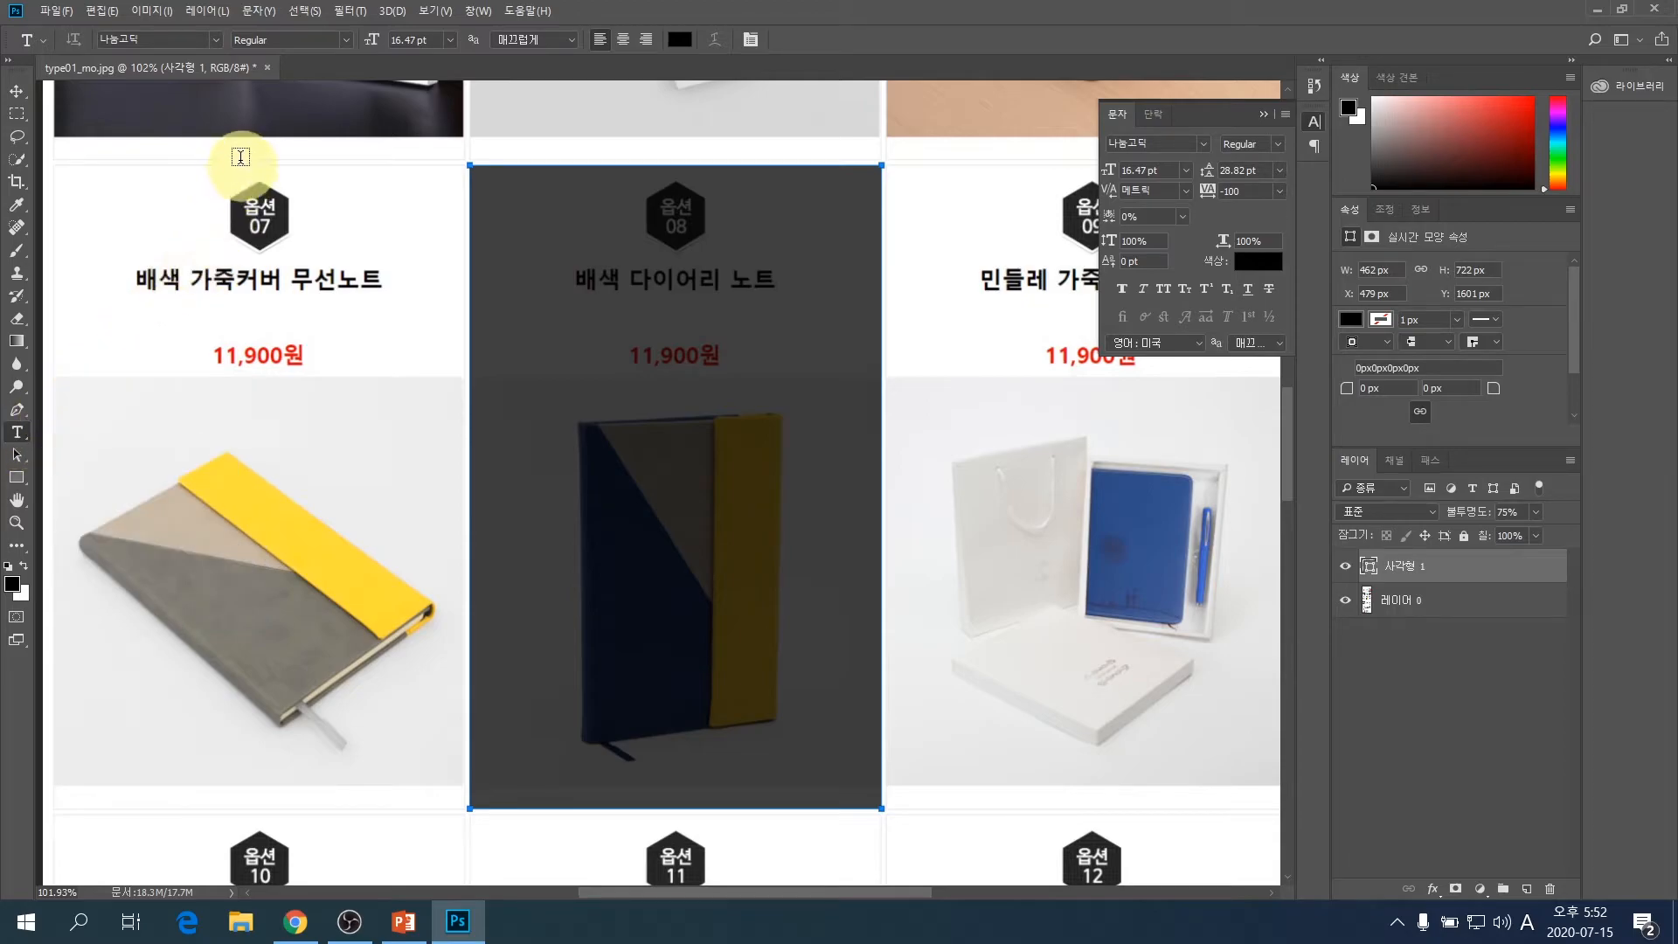
{"action": "left_click", "coordinate": [215, 42]}
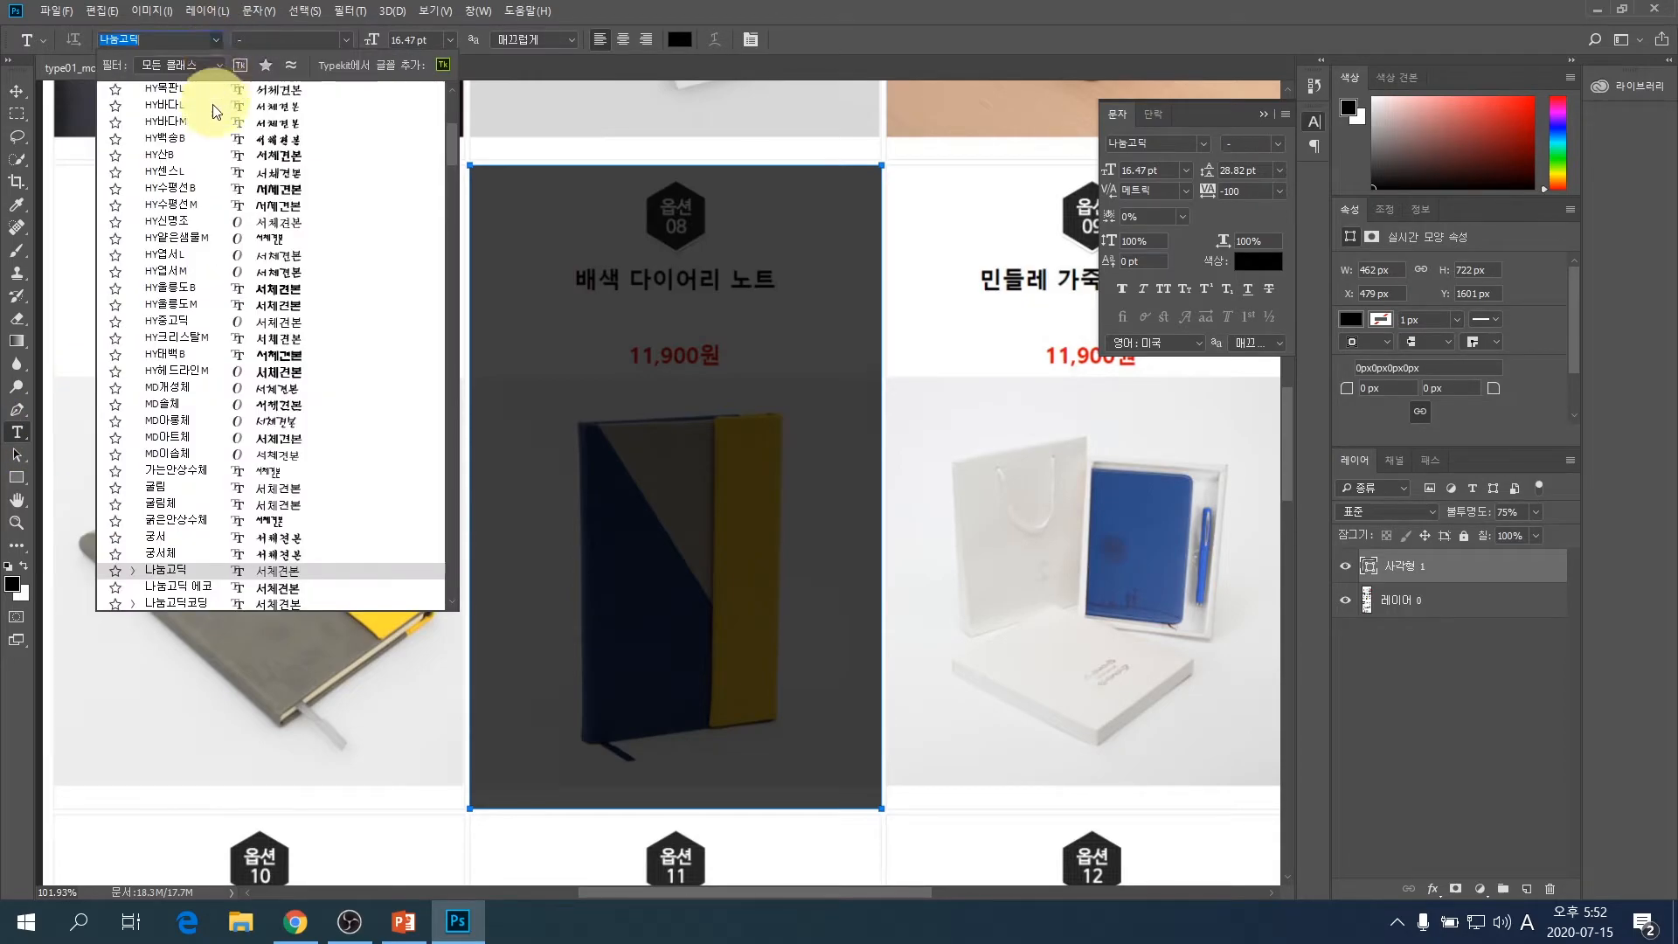
{"action": "scroll", "coordinate": [208, 213], "scroll_direction": "up", "scroll_amount": 5}
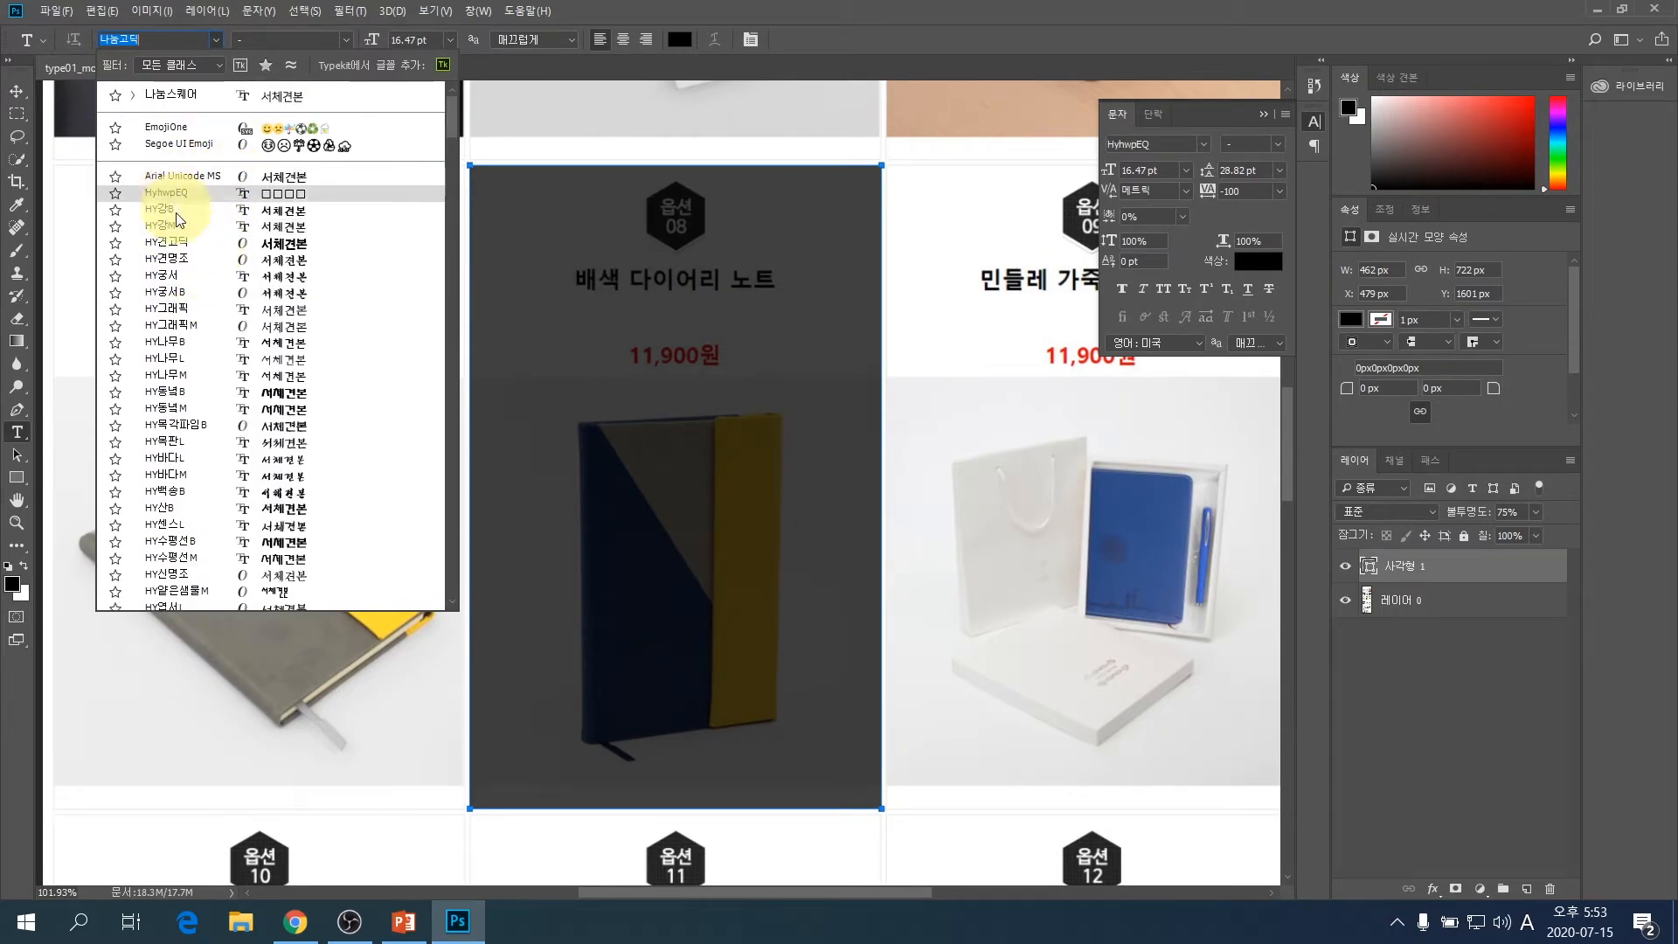
{"action": "scroll", "coordinate": [196, 266], "scroll_direction": "down", "scroll_amount": 2}
{"action": "scroll", "coordinate": [196, 267], "scroll_direction": "down", "scroll_amount": 3}
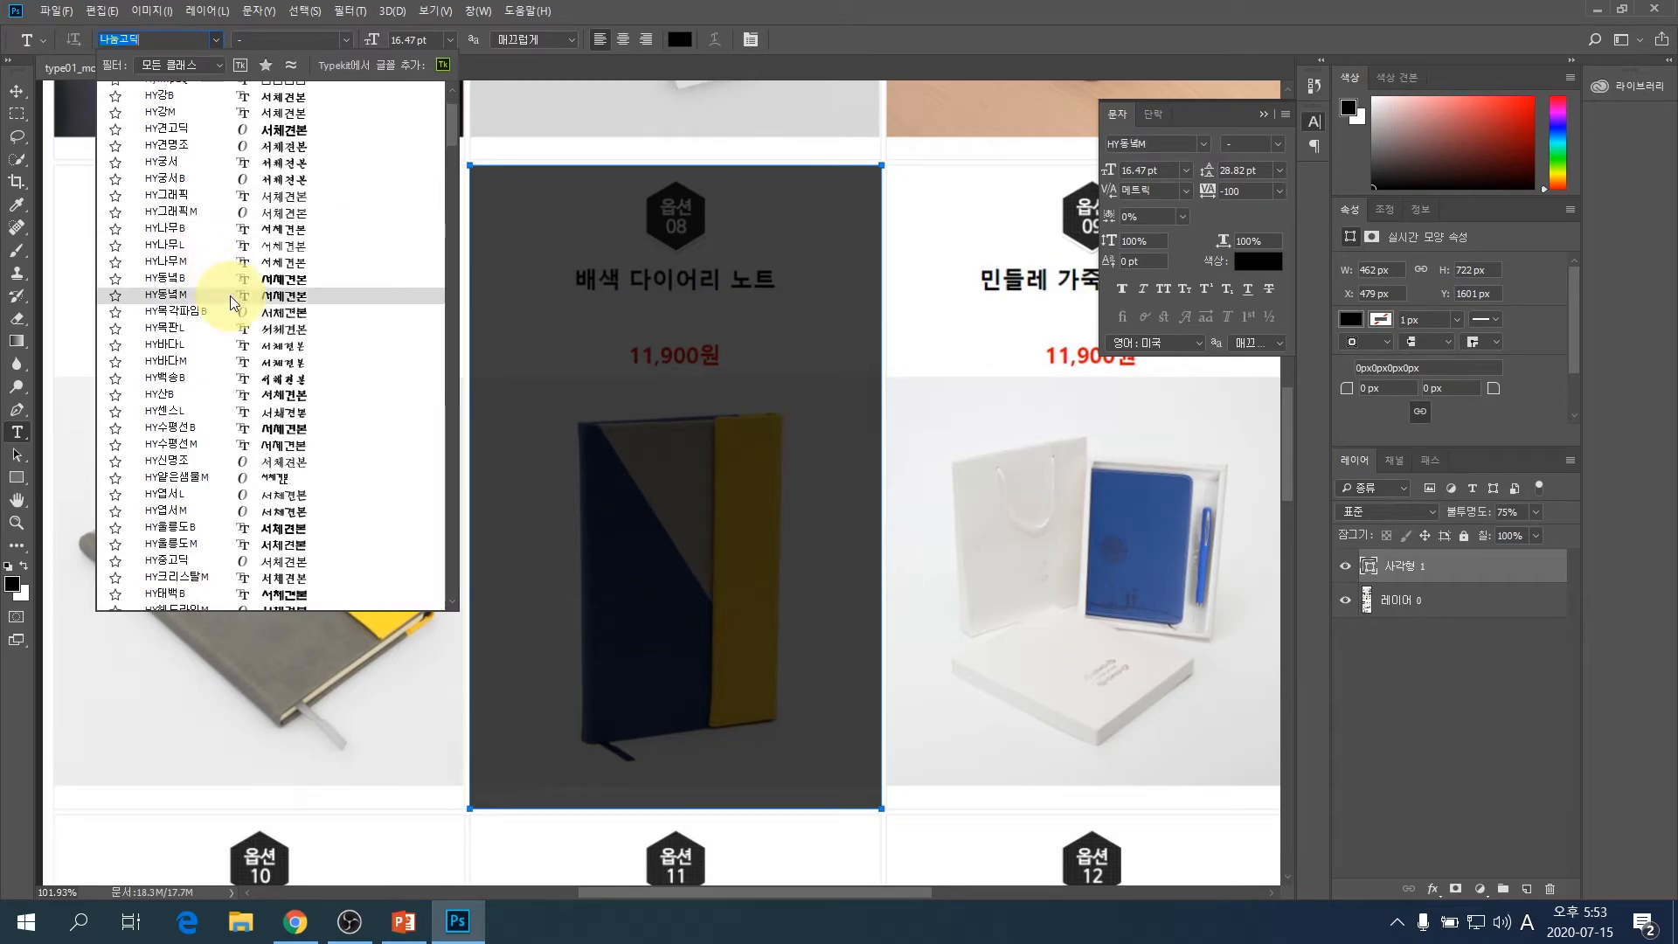
{"action": "scroll", "coordinate": [228, 307], "scroll_direction": "down", "scroll_amount": 6}
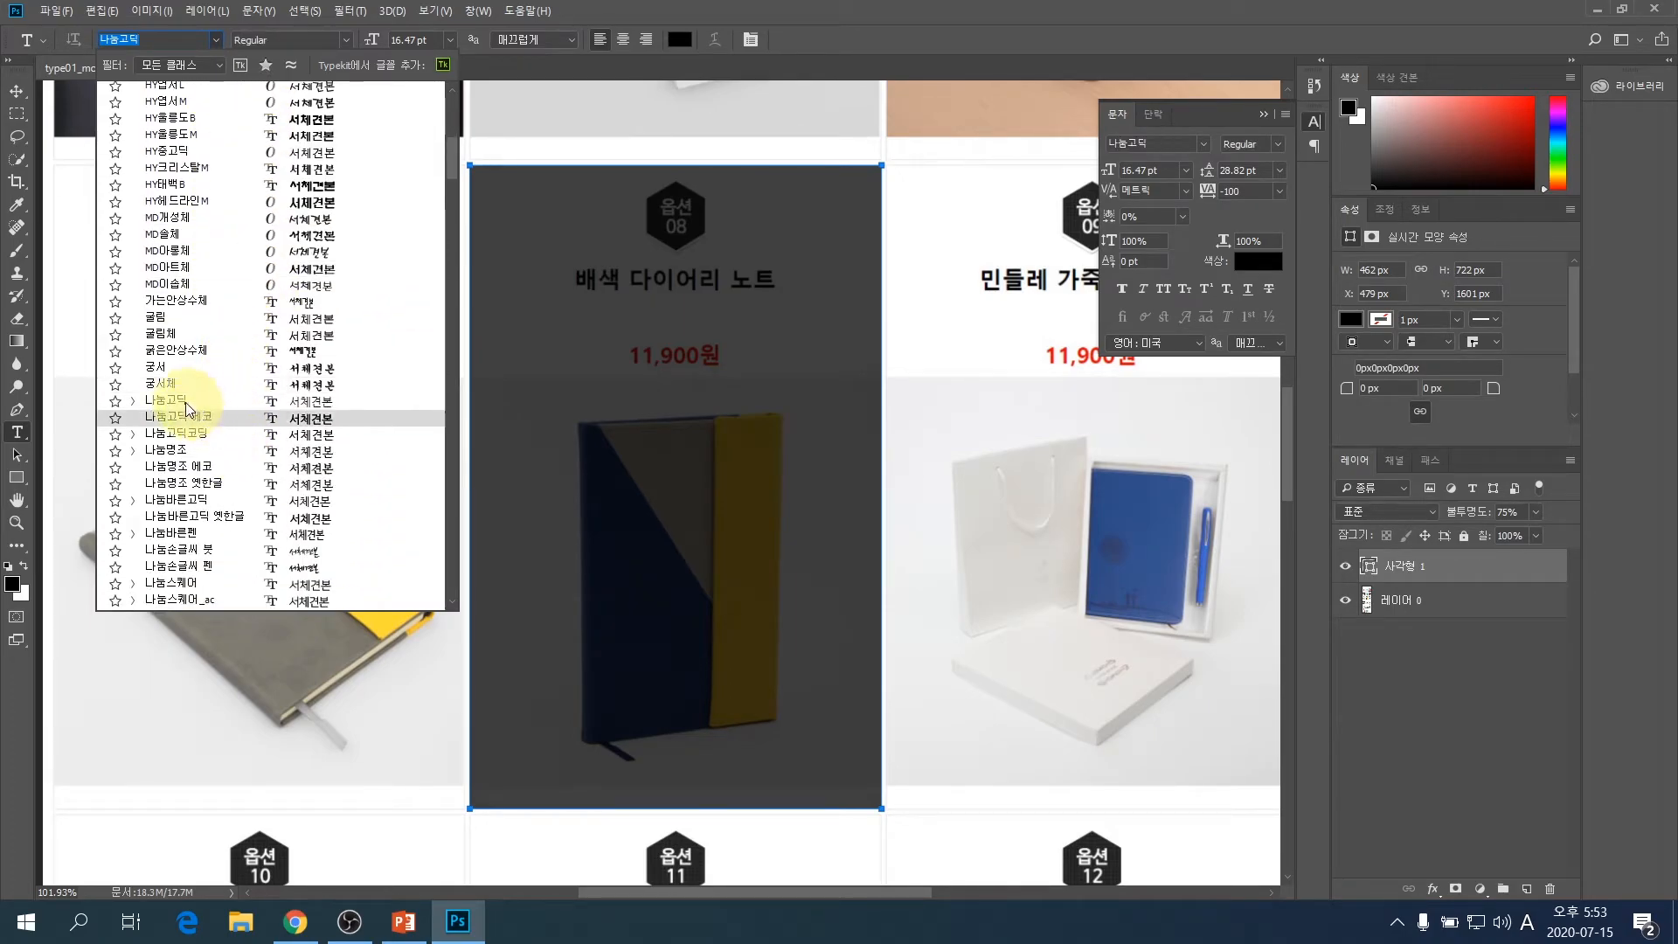
{"action": "left_click", "coordinate": [174, 402]}
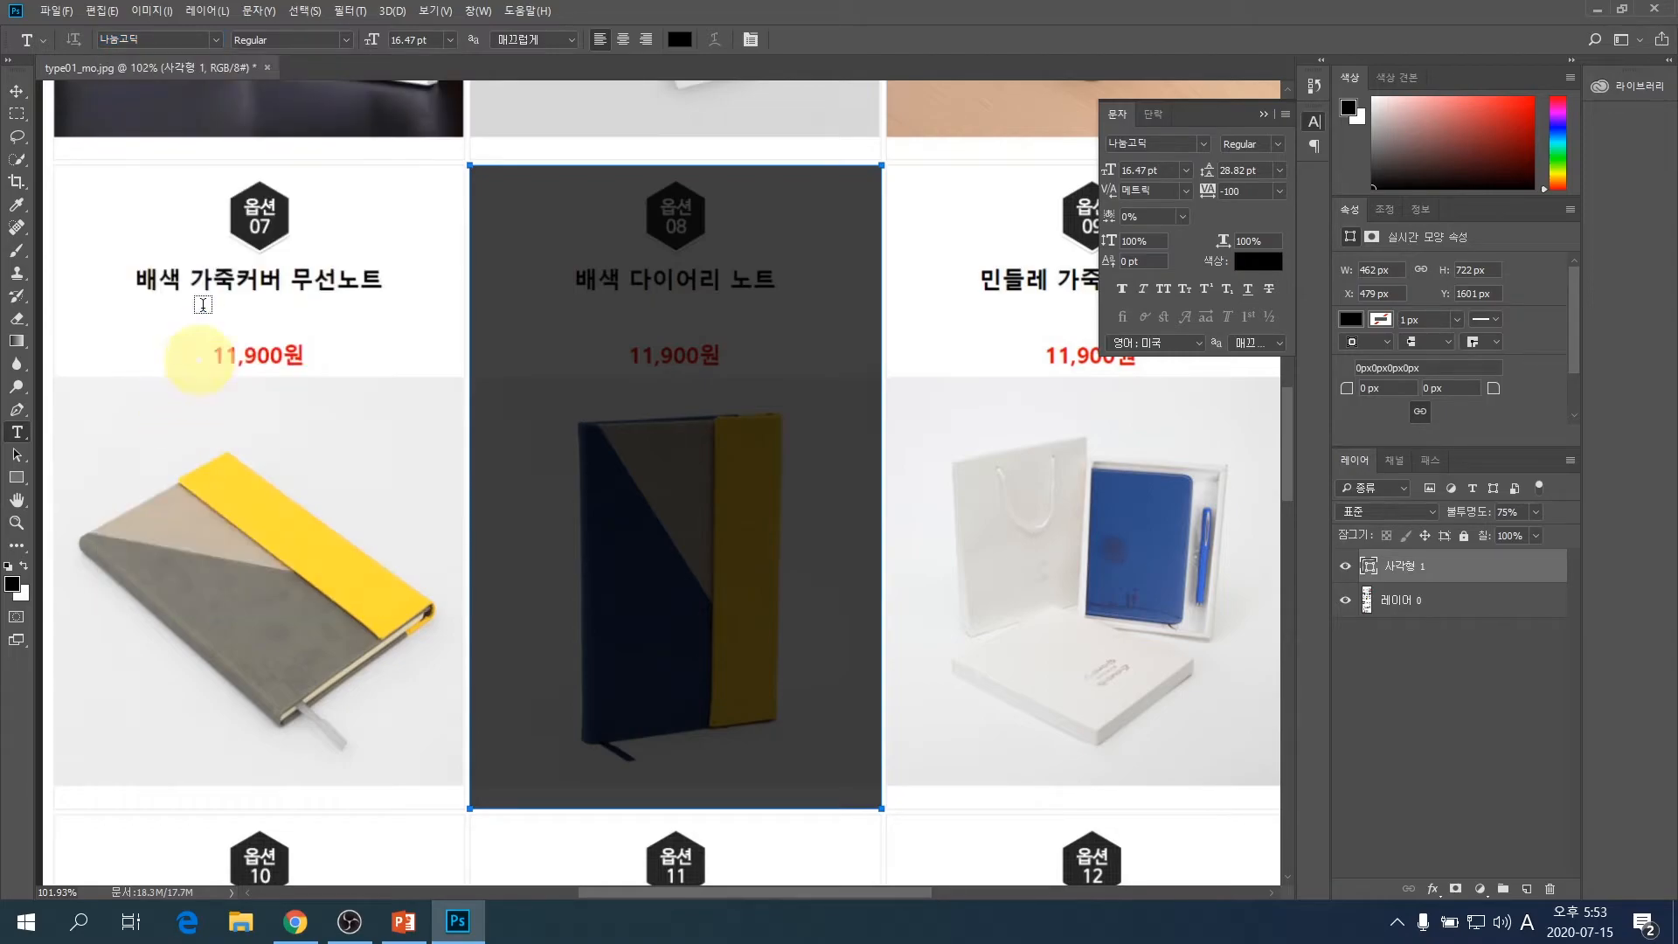
{"action": "left_click", "coordinate": [344, 37]}
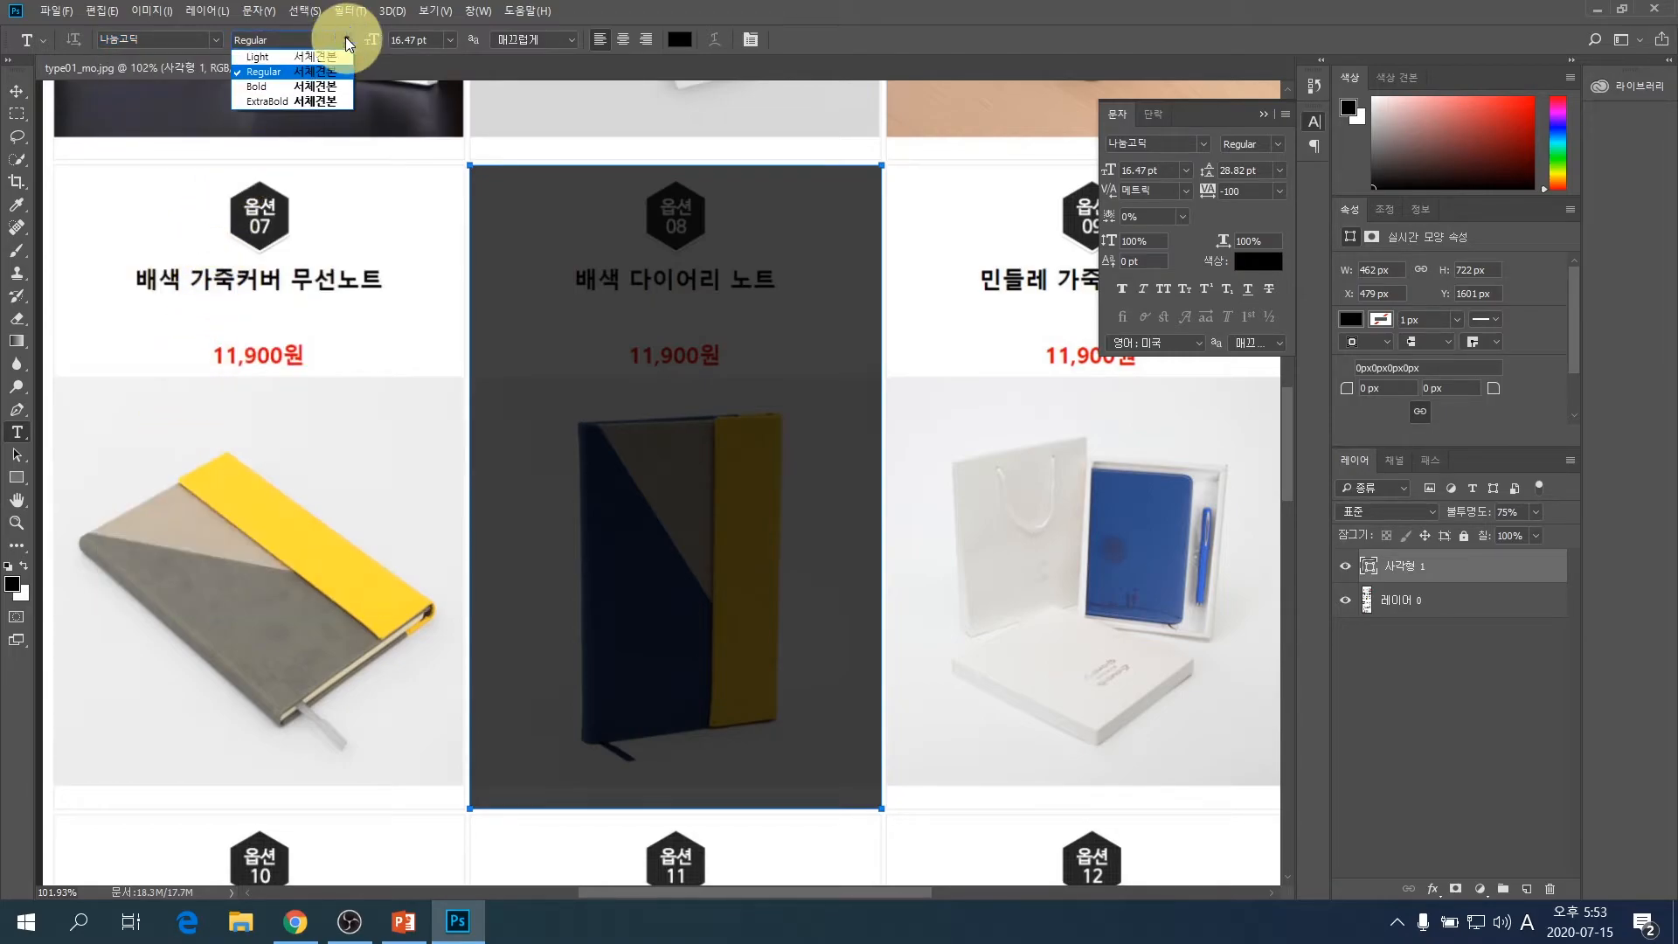
{"action": "left_click", "coordinate": [287, 87]}
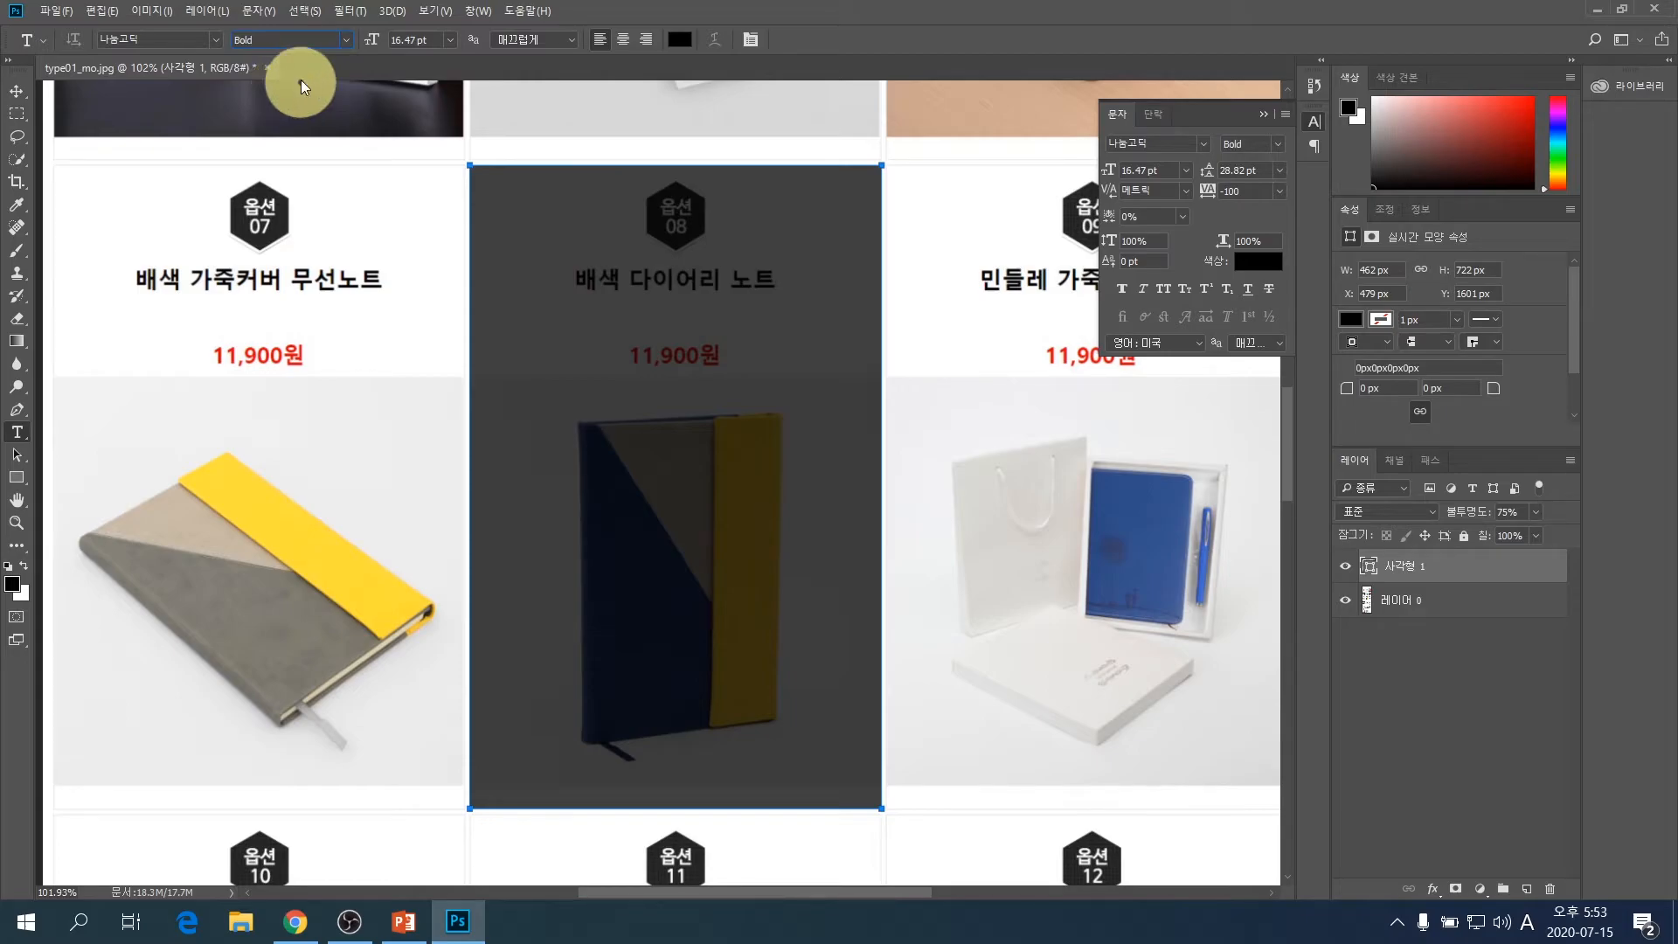
{"action": "left_click", "coordinate": [450, 39]}
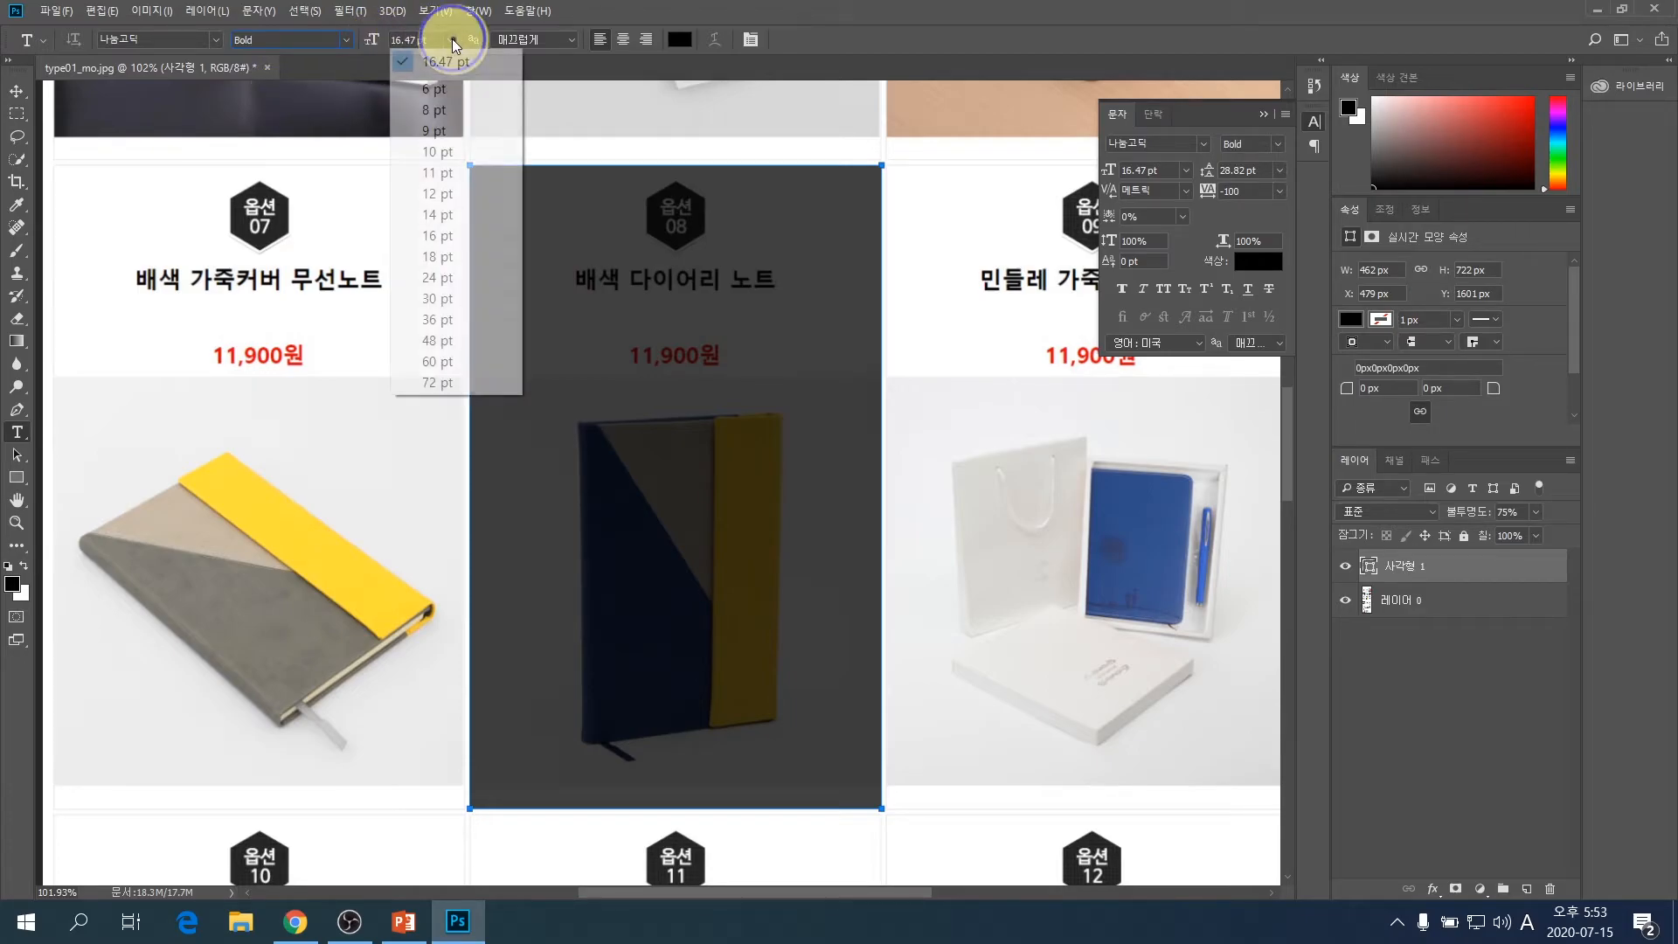
{"action": "left_click", "coordinate": [431, 341]}
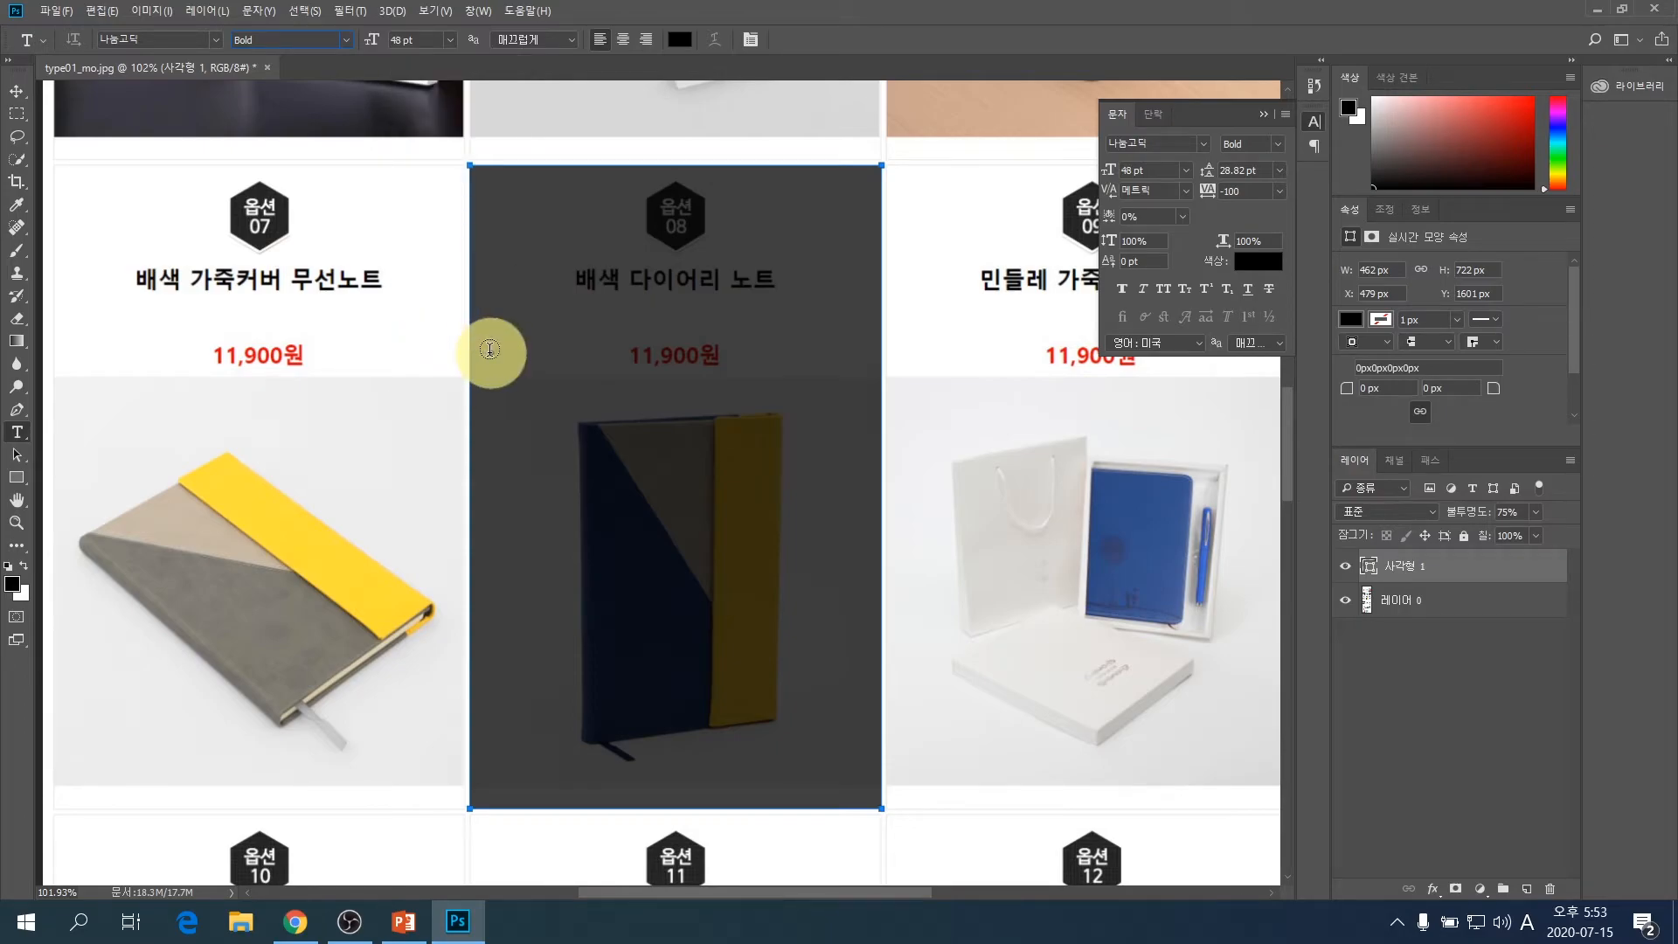
- Add the text 일시품절 inside the dark rectangle over option 08 and move it onto the upper part of the diary picture
{"action": "left_click", "coordinate": [611, 413]}
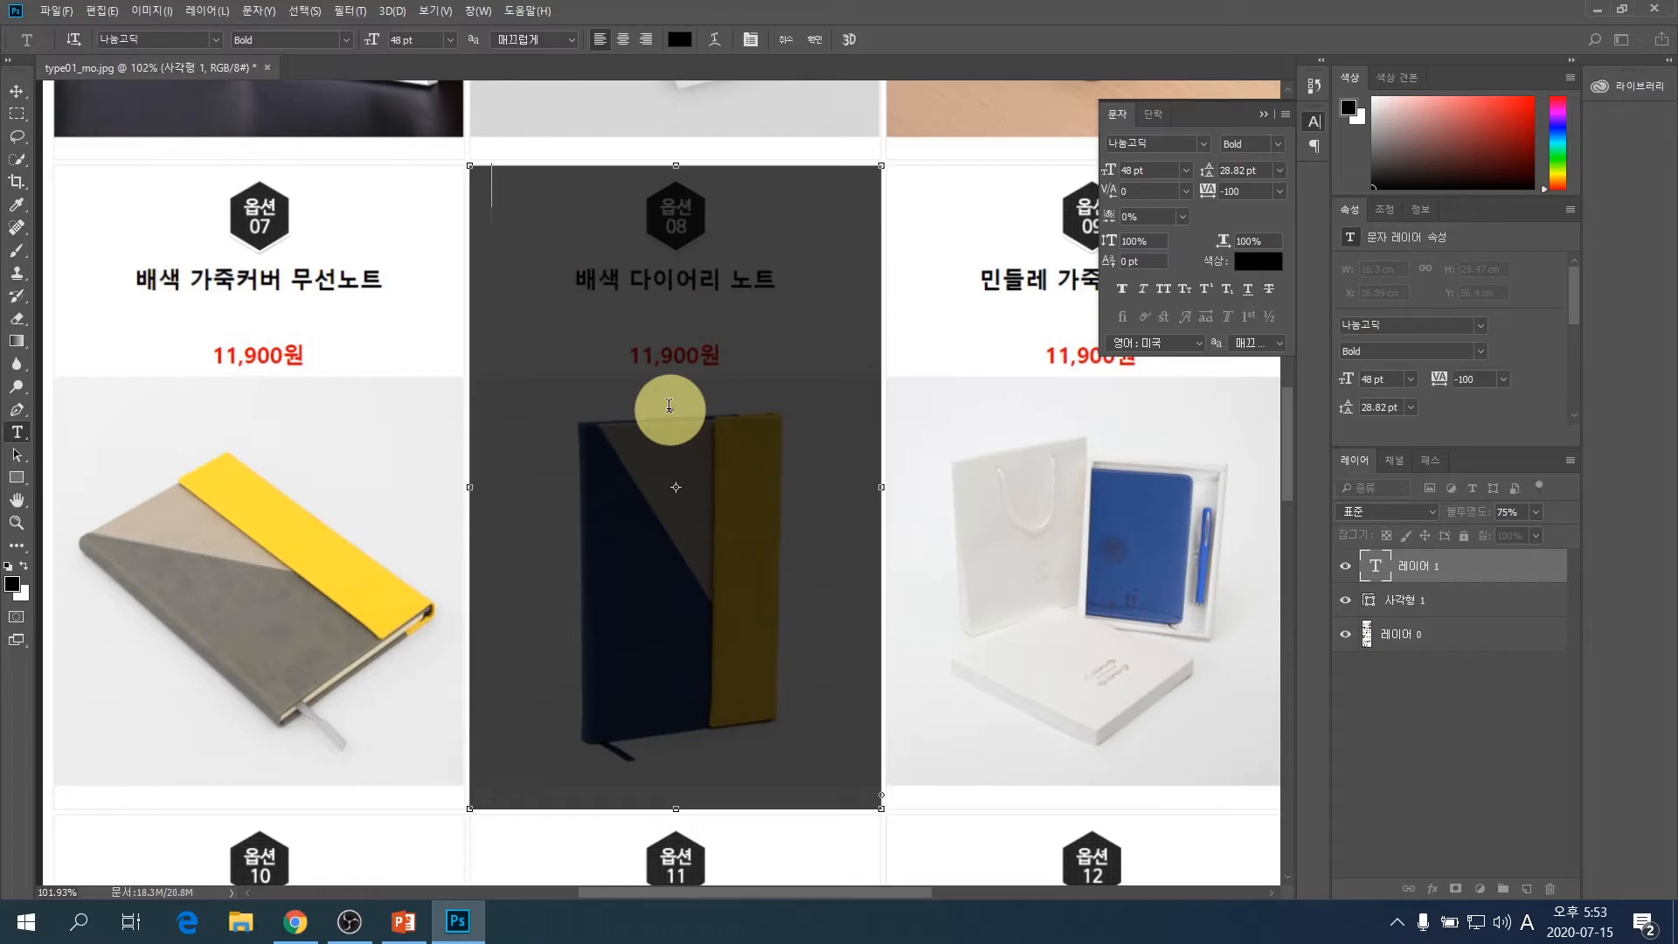
{"action": "type", "text": "dfi"}
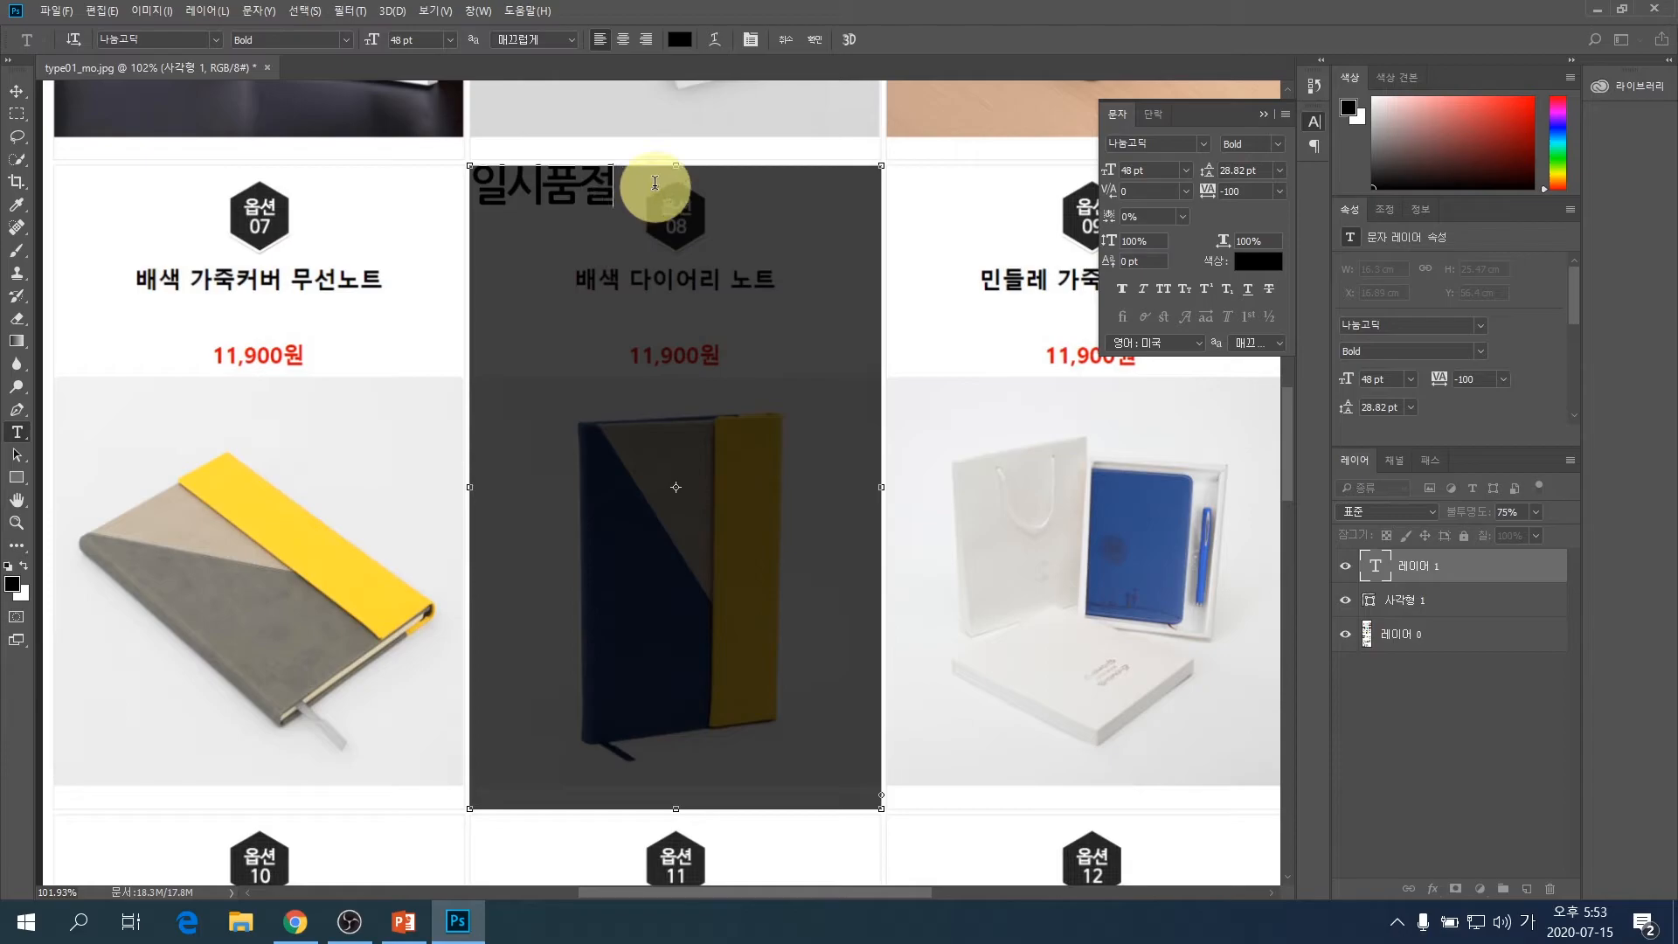
{"action": "left_click", "coordinate": [816, 44]}
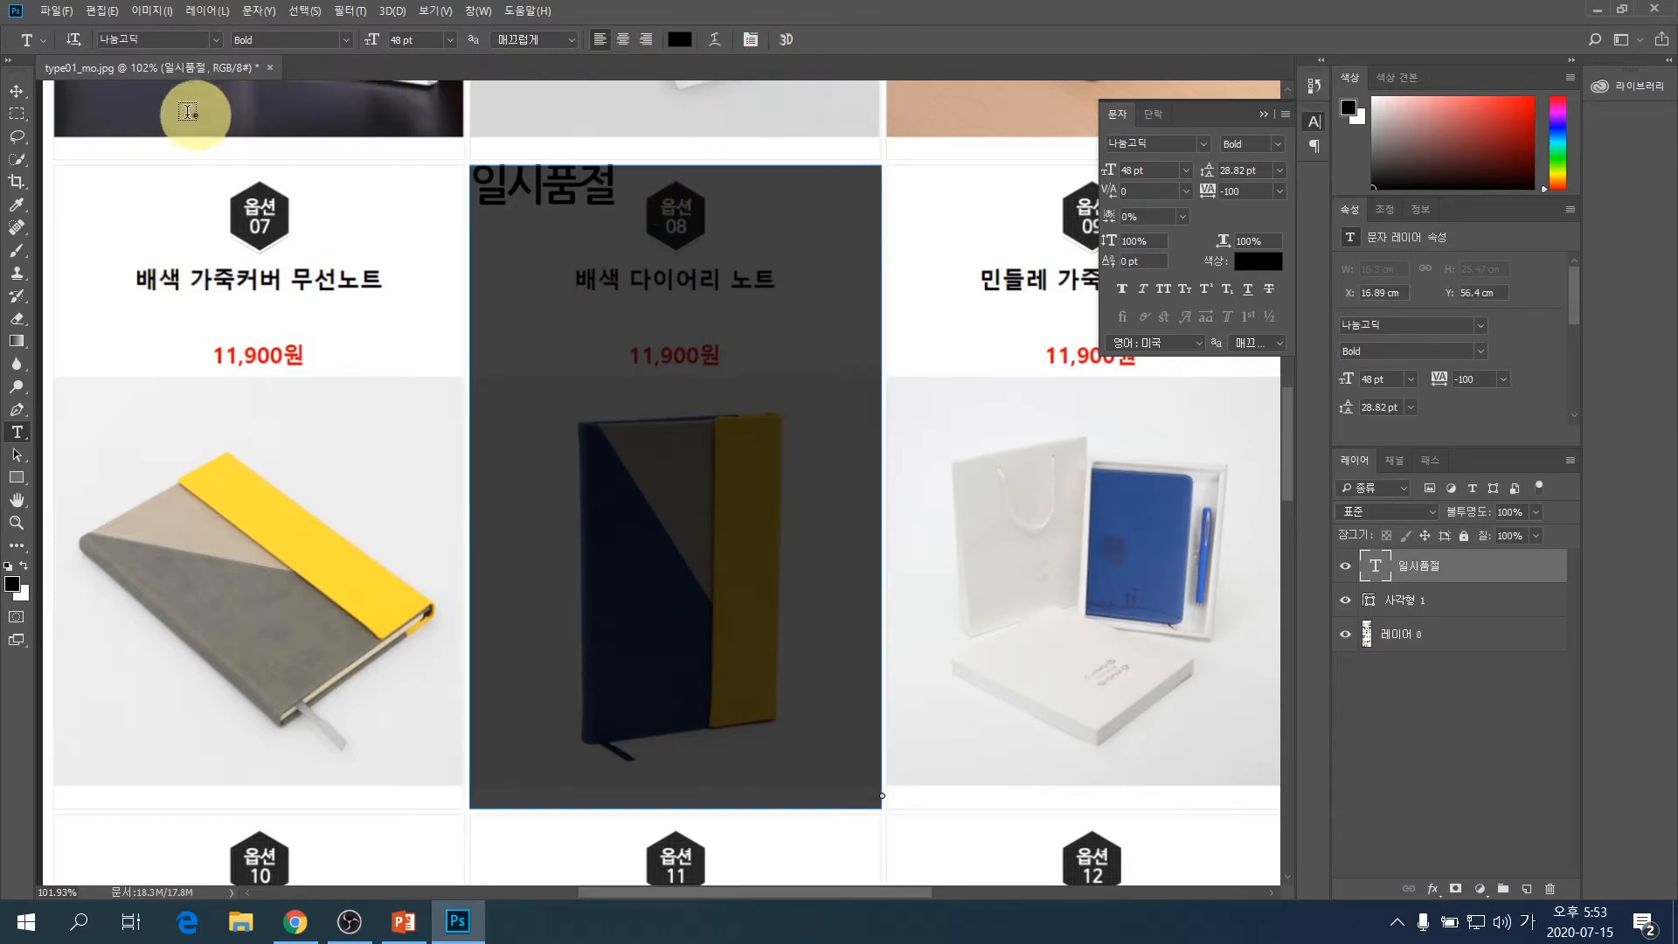
{"action": "left_click", "coordinate": [18, 92]}
{"action": "left_click_drag", "start_coordinate": [547, 187], "coordinate": [676, 475]}
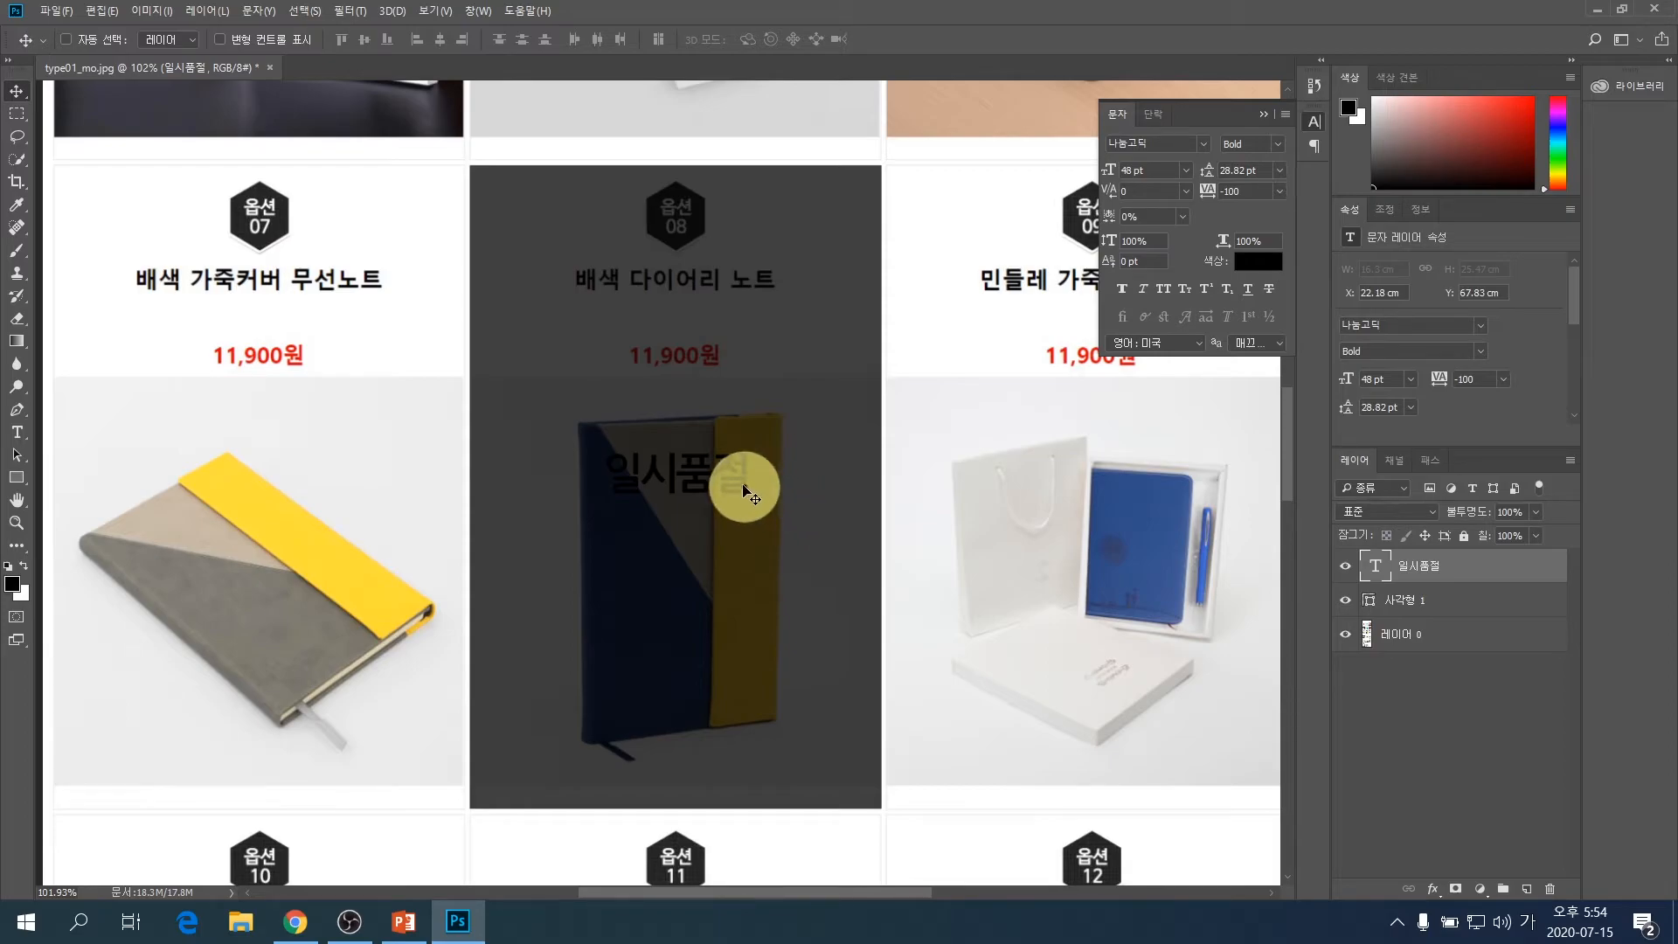
- Change the colour of the 일시품절 text over option 08 to white (ffffff)
{"action": "left_click", "coordinate": [16, 434]}
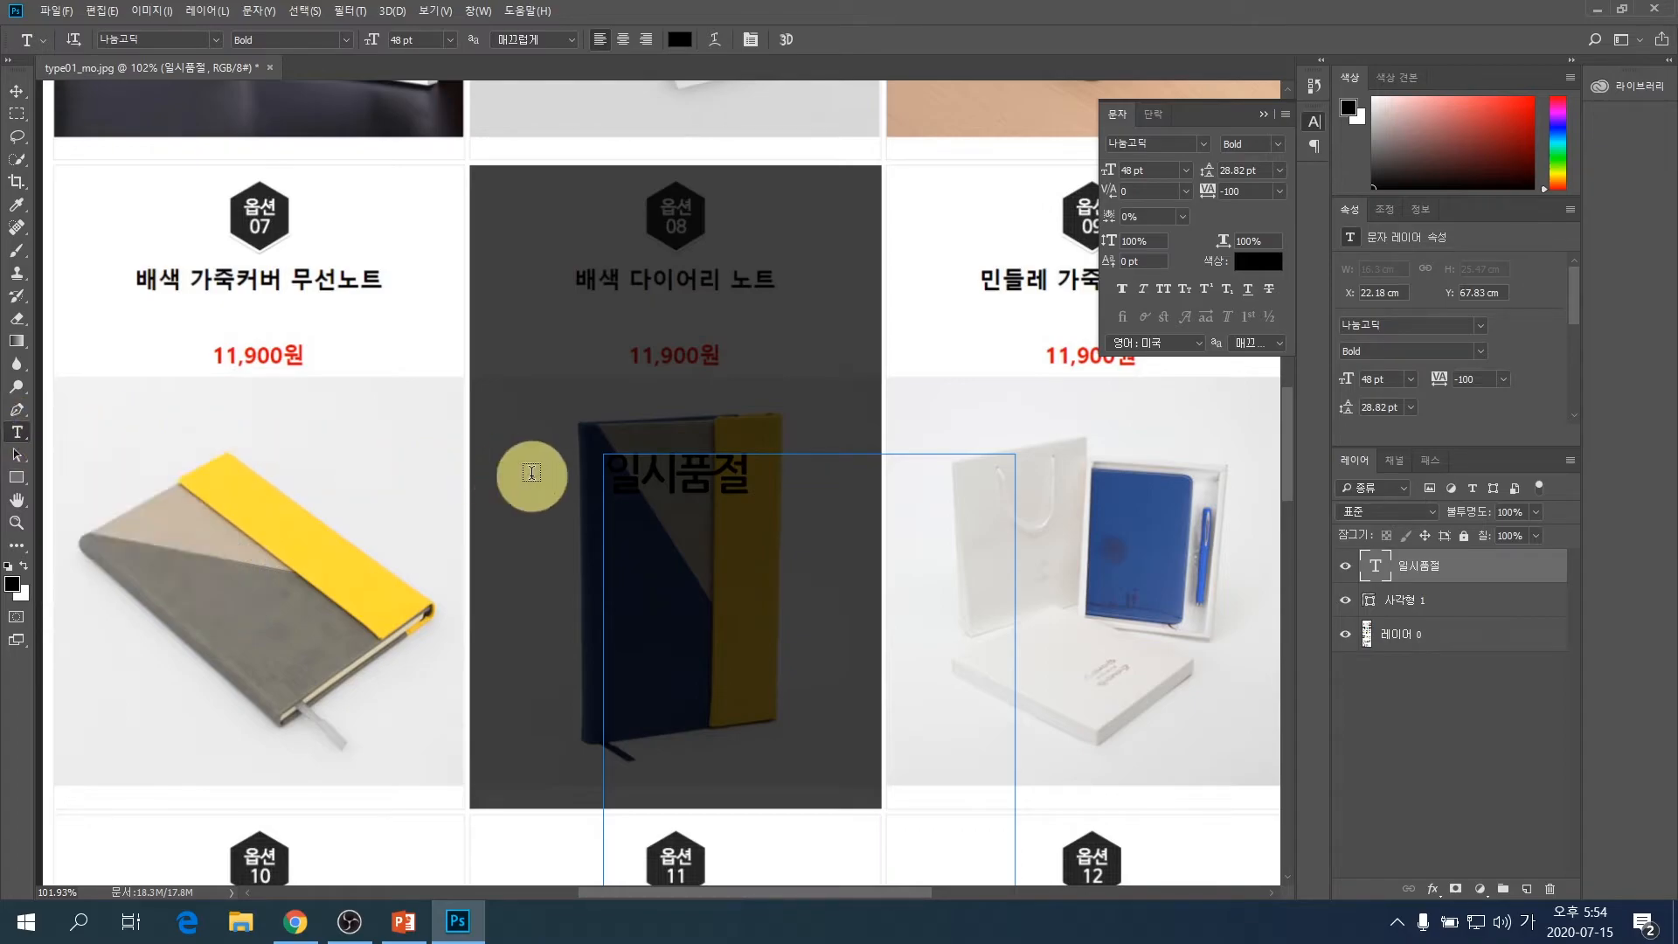
{"action": "left_click_drag", "start_coordinate": [615, 473], "coordinate": [751, 469]}
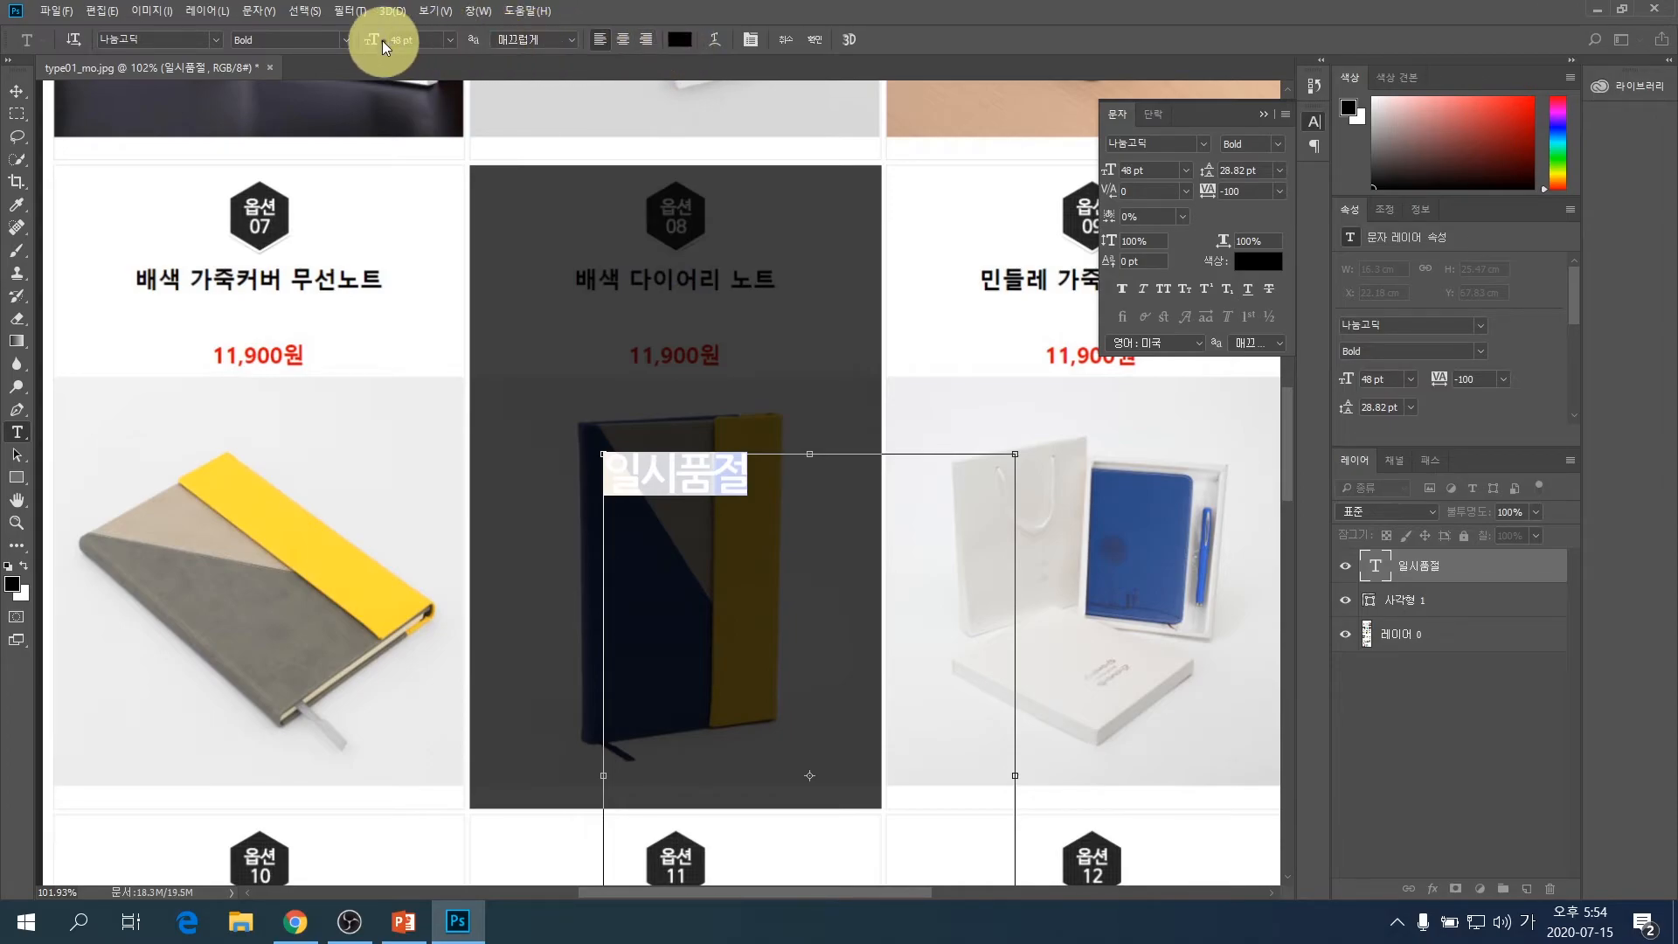
{"action": "left_click", "coordinate": [680, 41]}
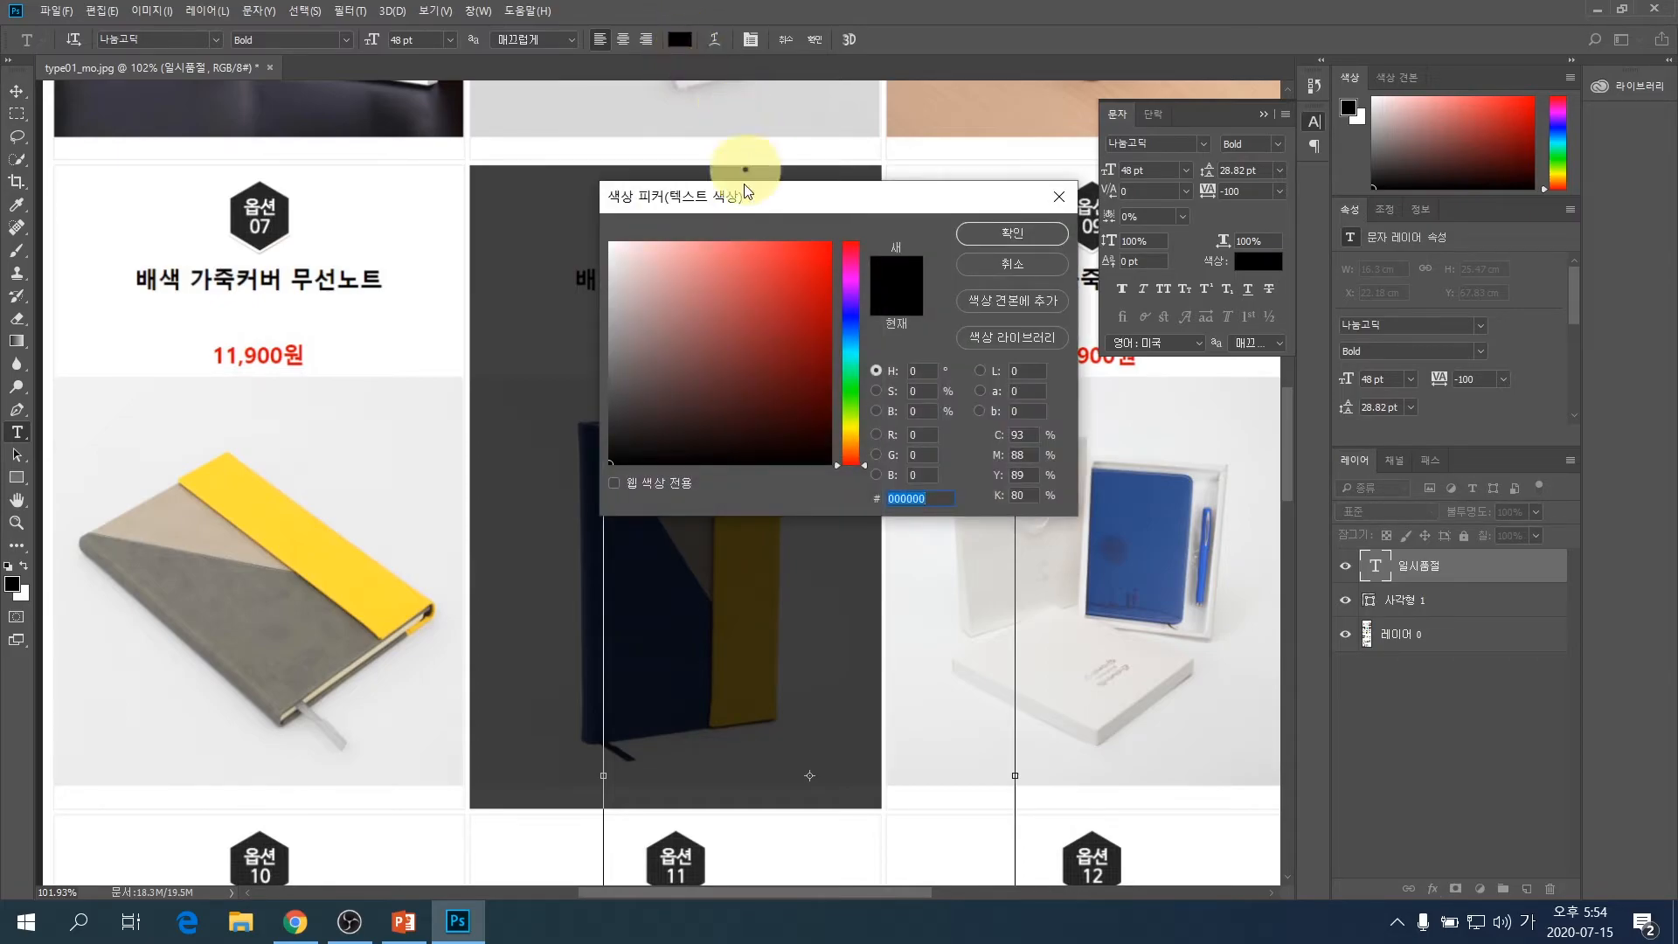
{"action": "mouse_move", "coordinate": [745, 352]}
{"action": "left_mouse_down"}
{"action": "mouse_move", "coordinate": [700, 337]}
{"action": "mouse_move", "coordinate": [601, 234]}
{"action": "left_mouse_up"}
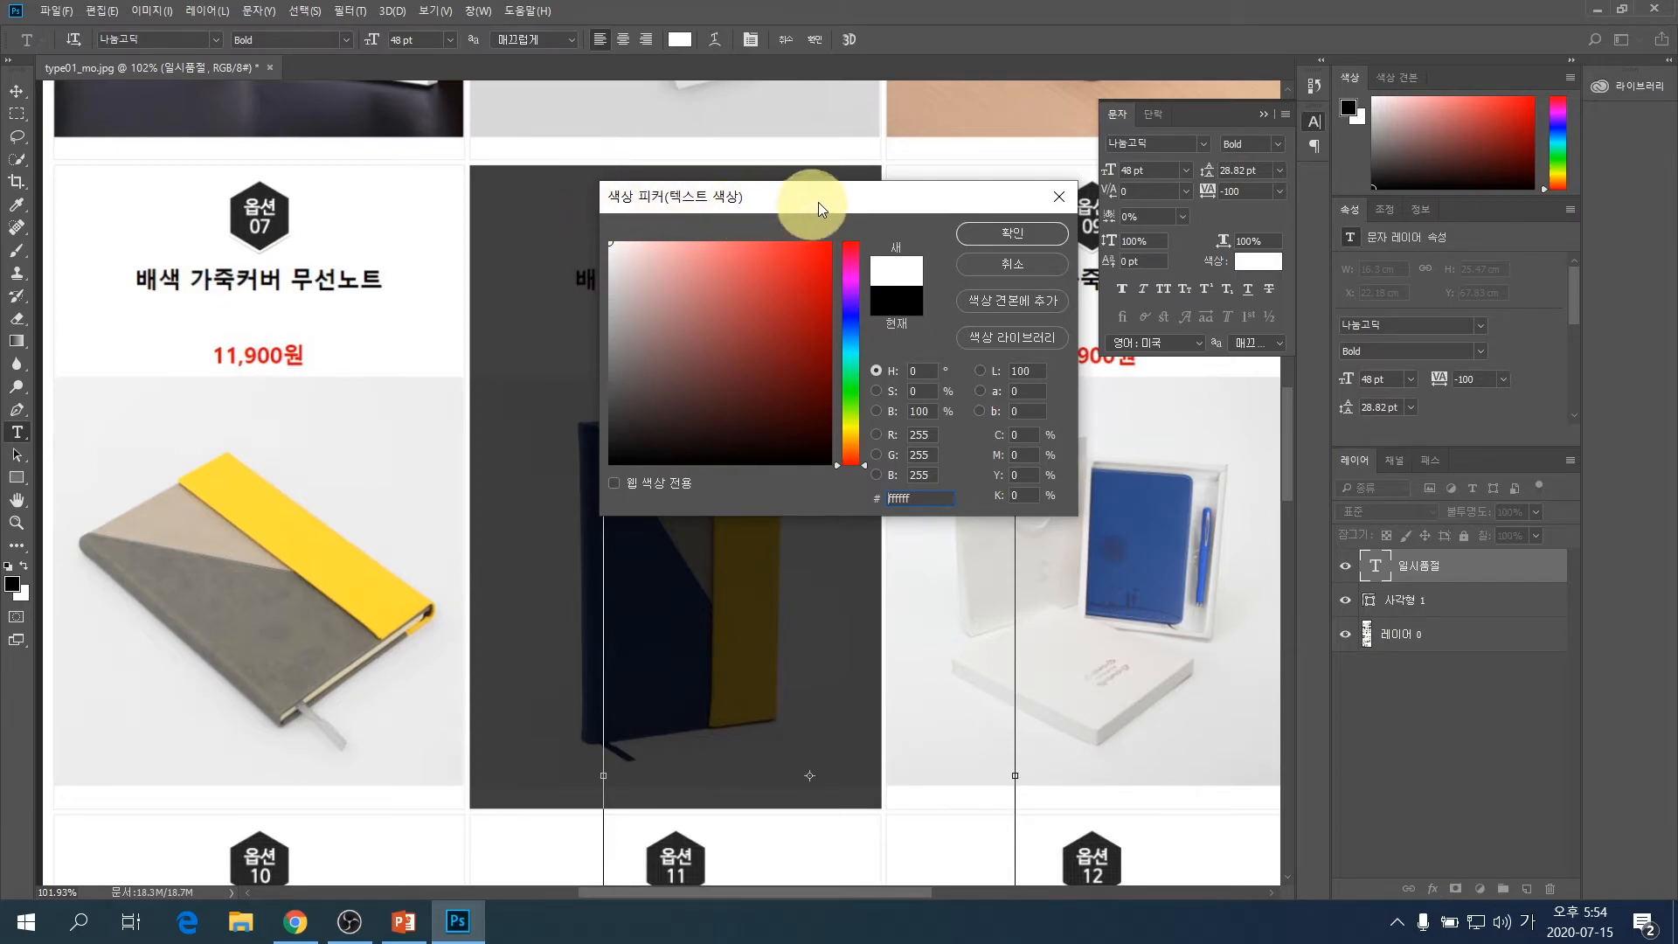
{"action": "left_click", "coordinate": [1001, 231]}
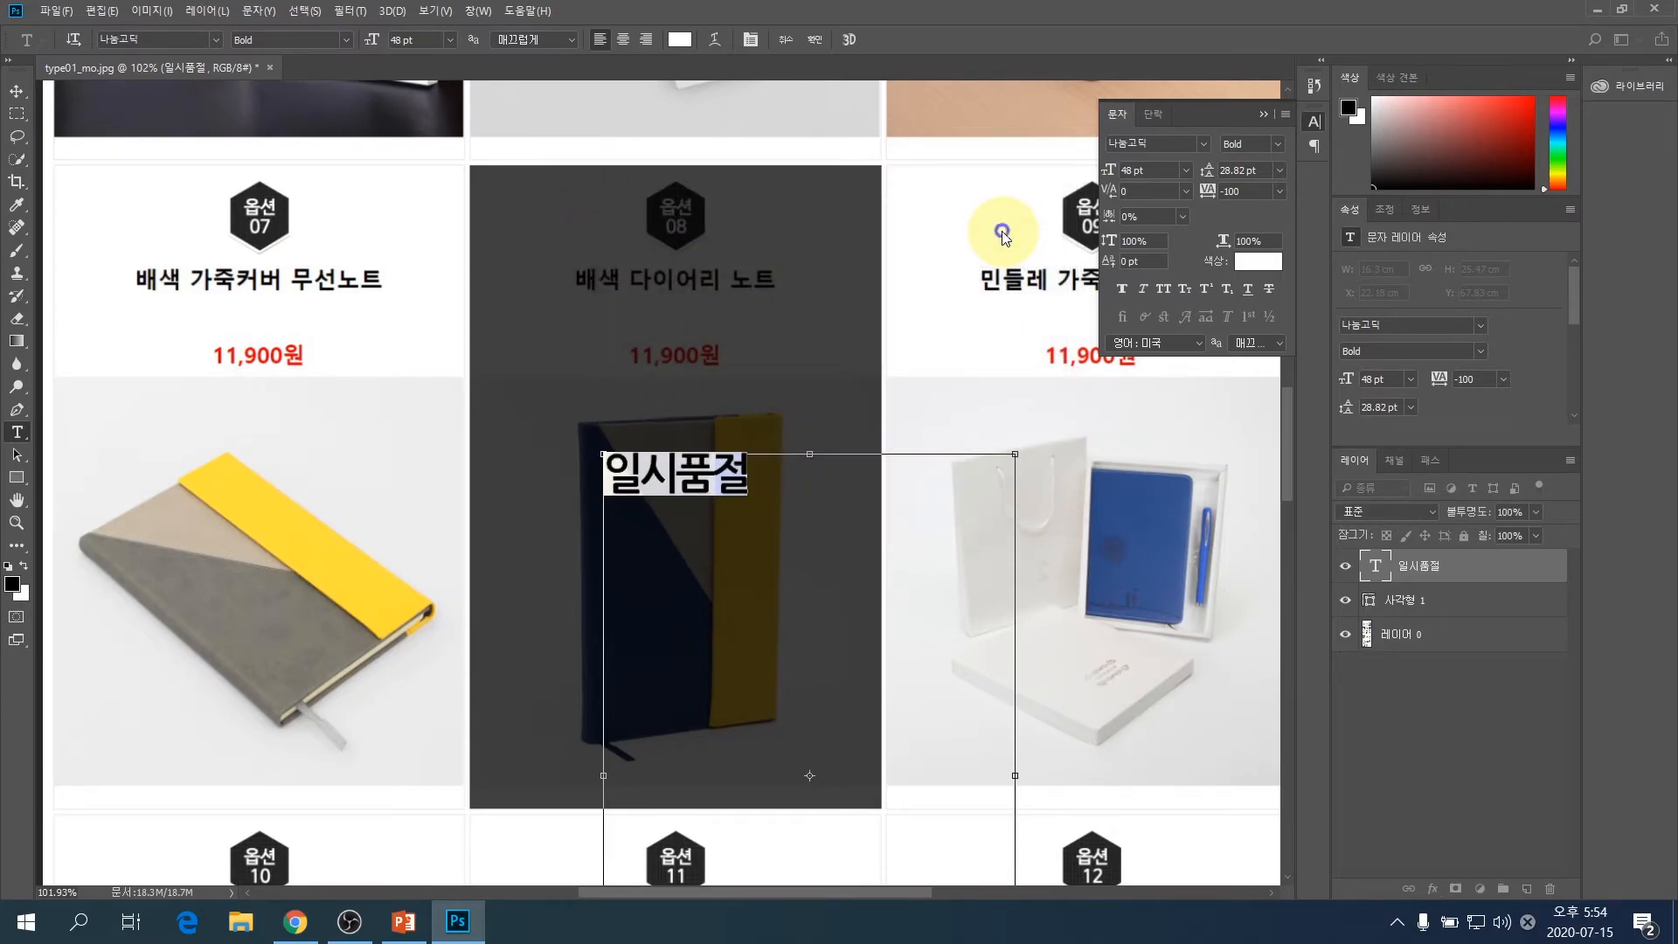
{"action": "left_click", "coordinate": [807, 46]}
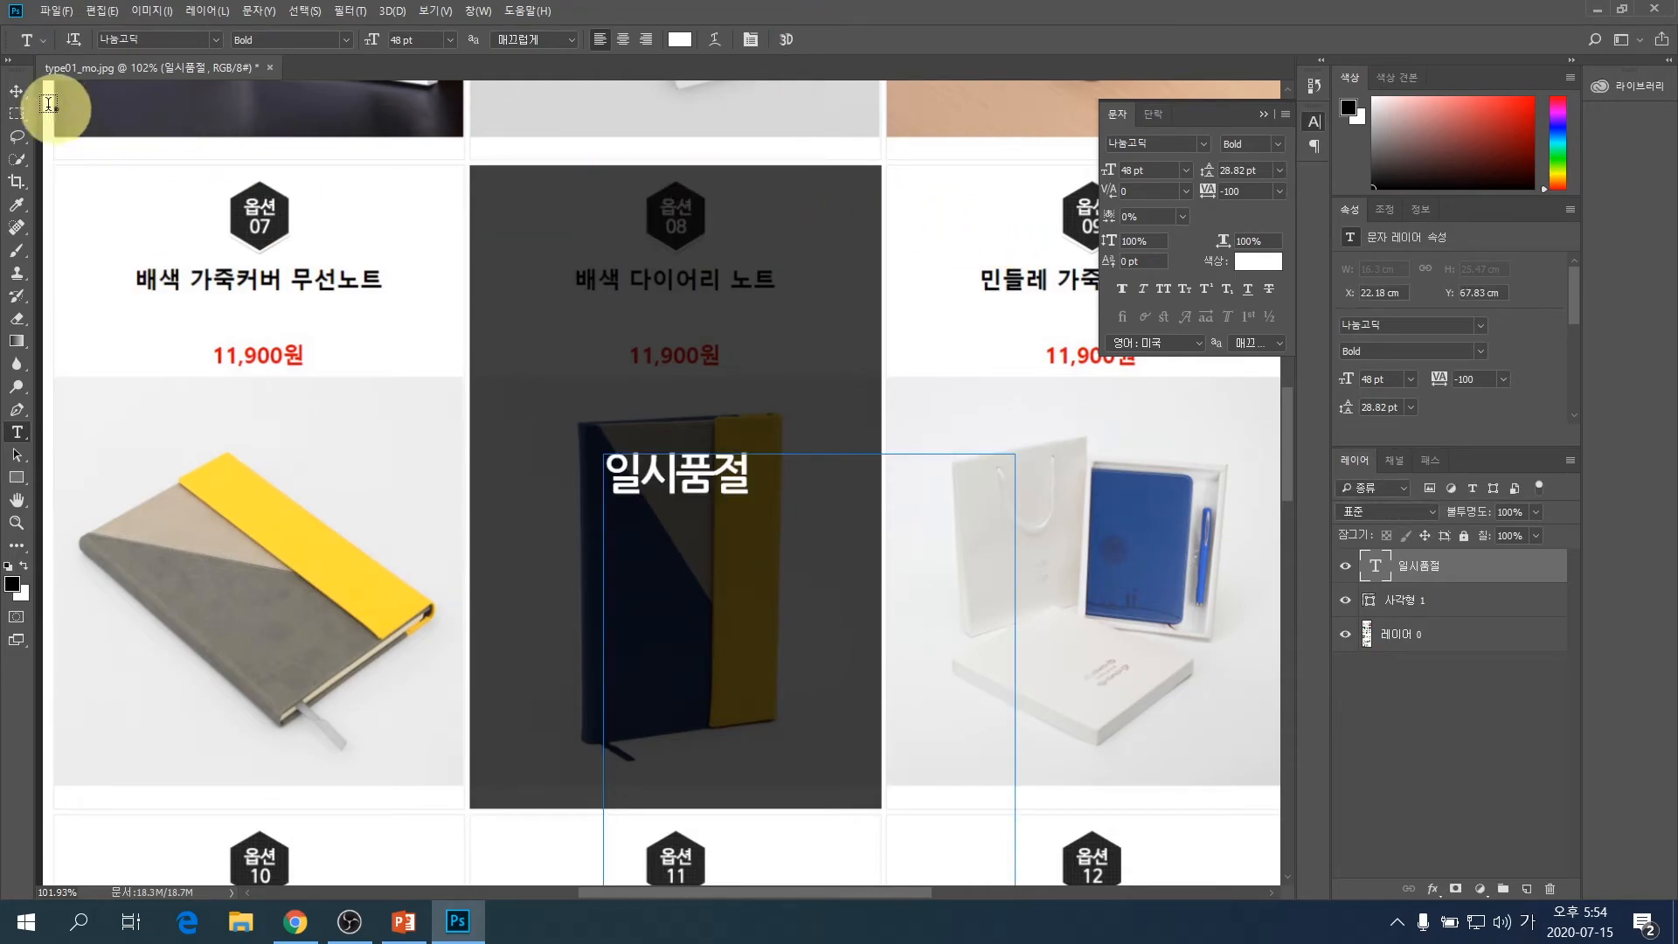
{"action": "left_click", "coordinate": [17, 90]}
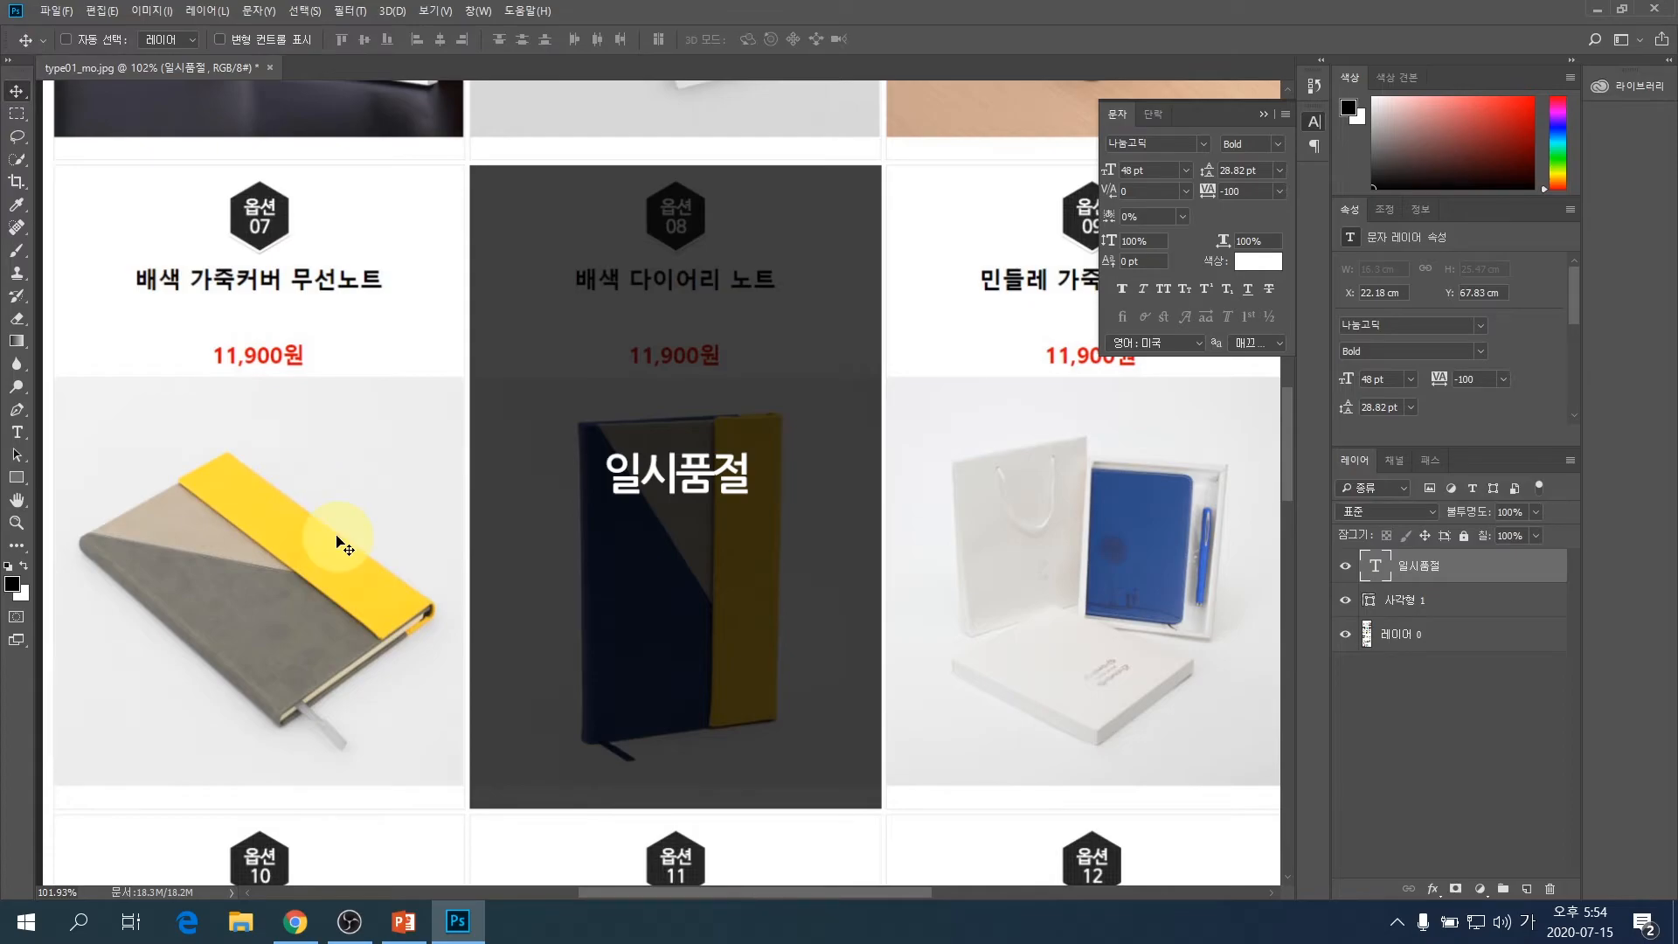
{"action": "scroll", "coordinate": [510, 613], "scroll_direction": "down", "scroll_amount": 5}
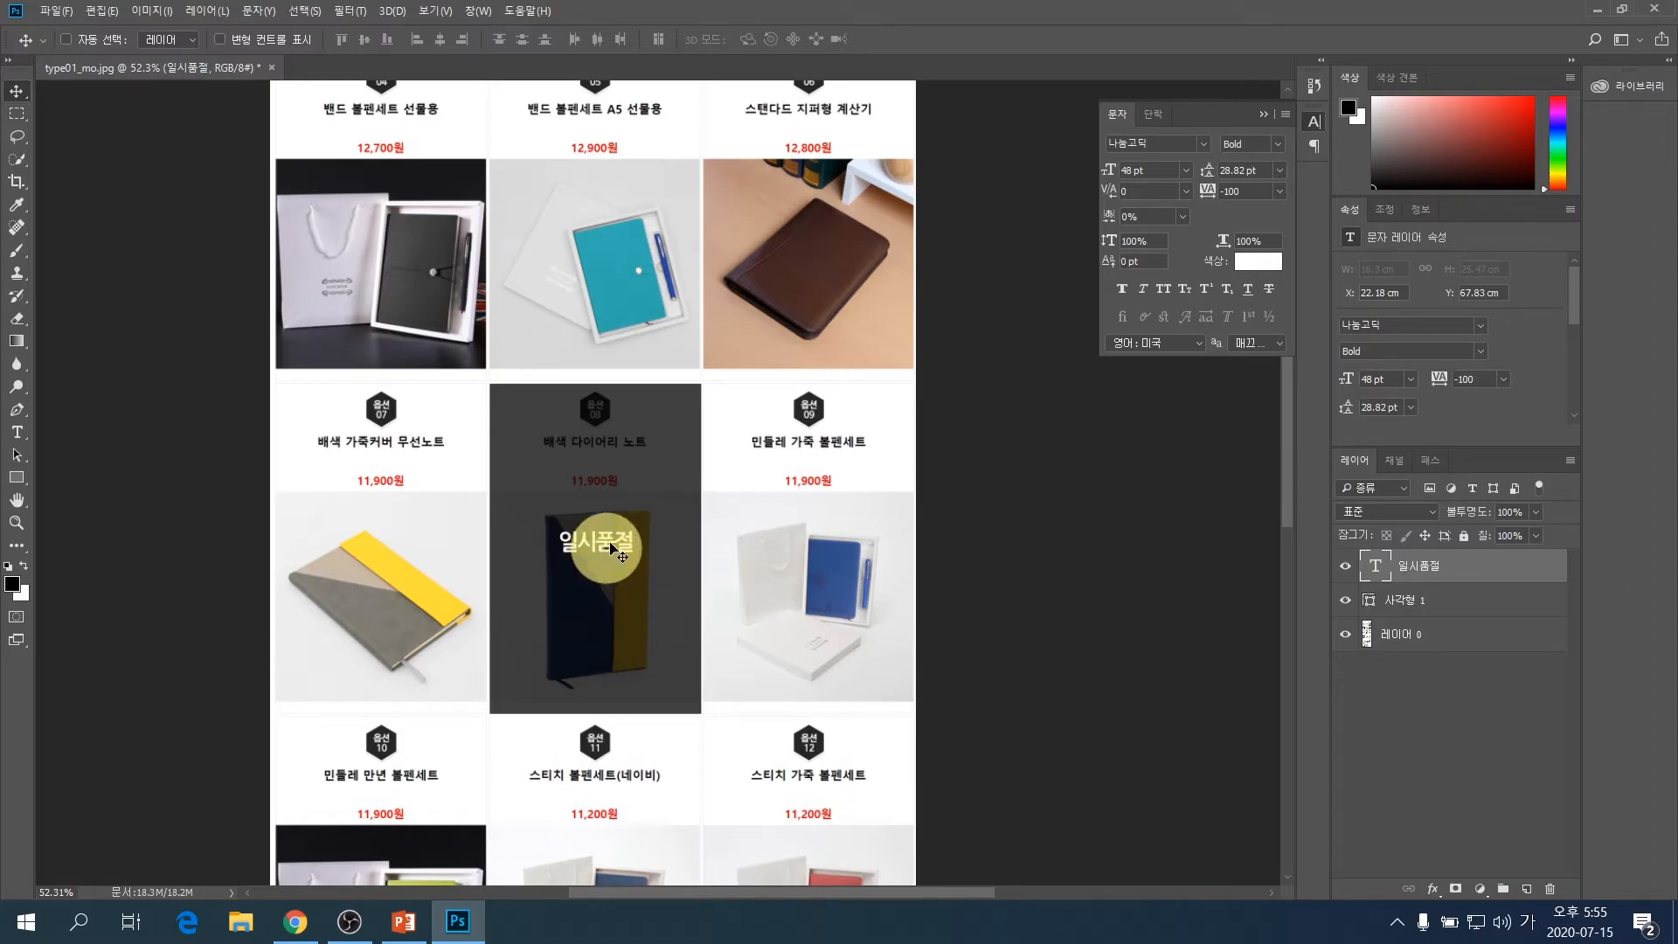
{"action": "key", "text": "ctrl"}
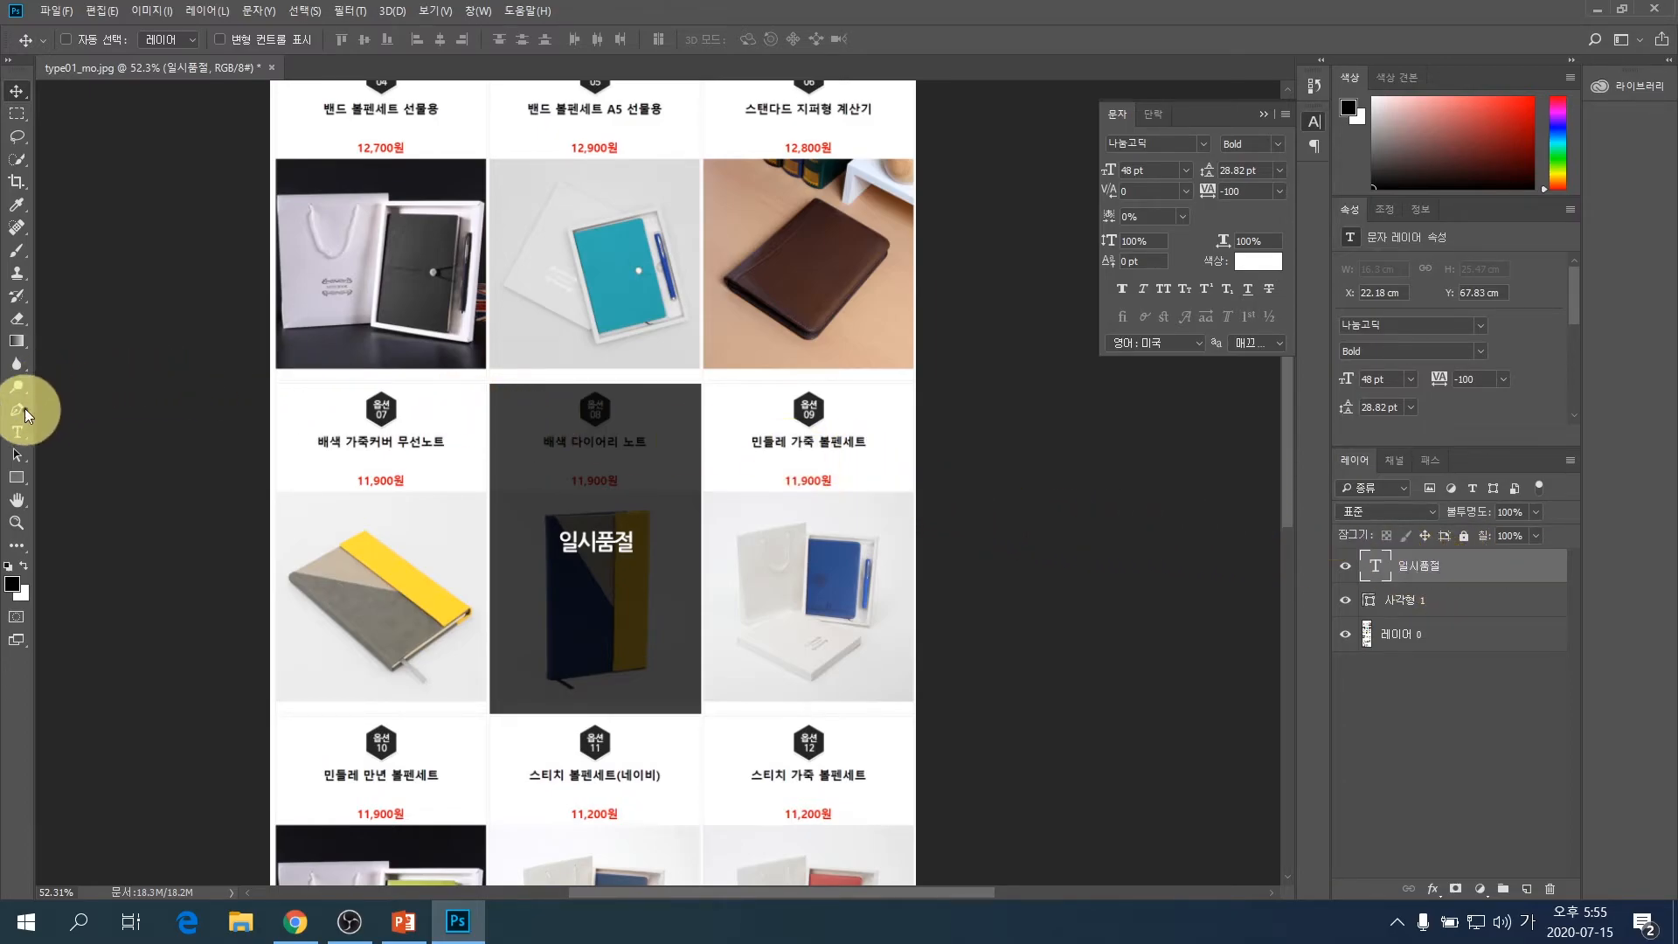
- Enlarge the 일시품절 text to 150 pt and shift it up and left so it lies over the dark rectangle
{"action": "left_click", "coordinate": [16, 432]}
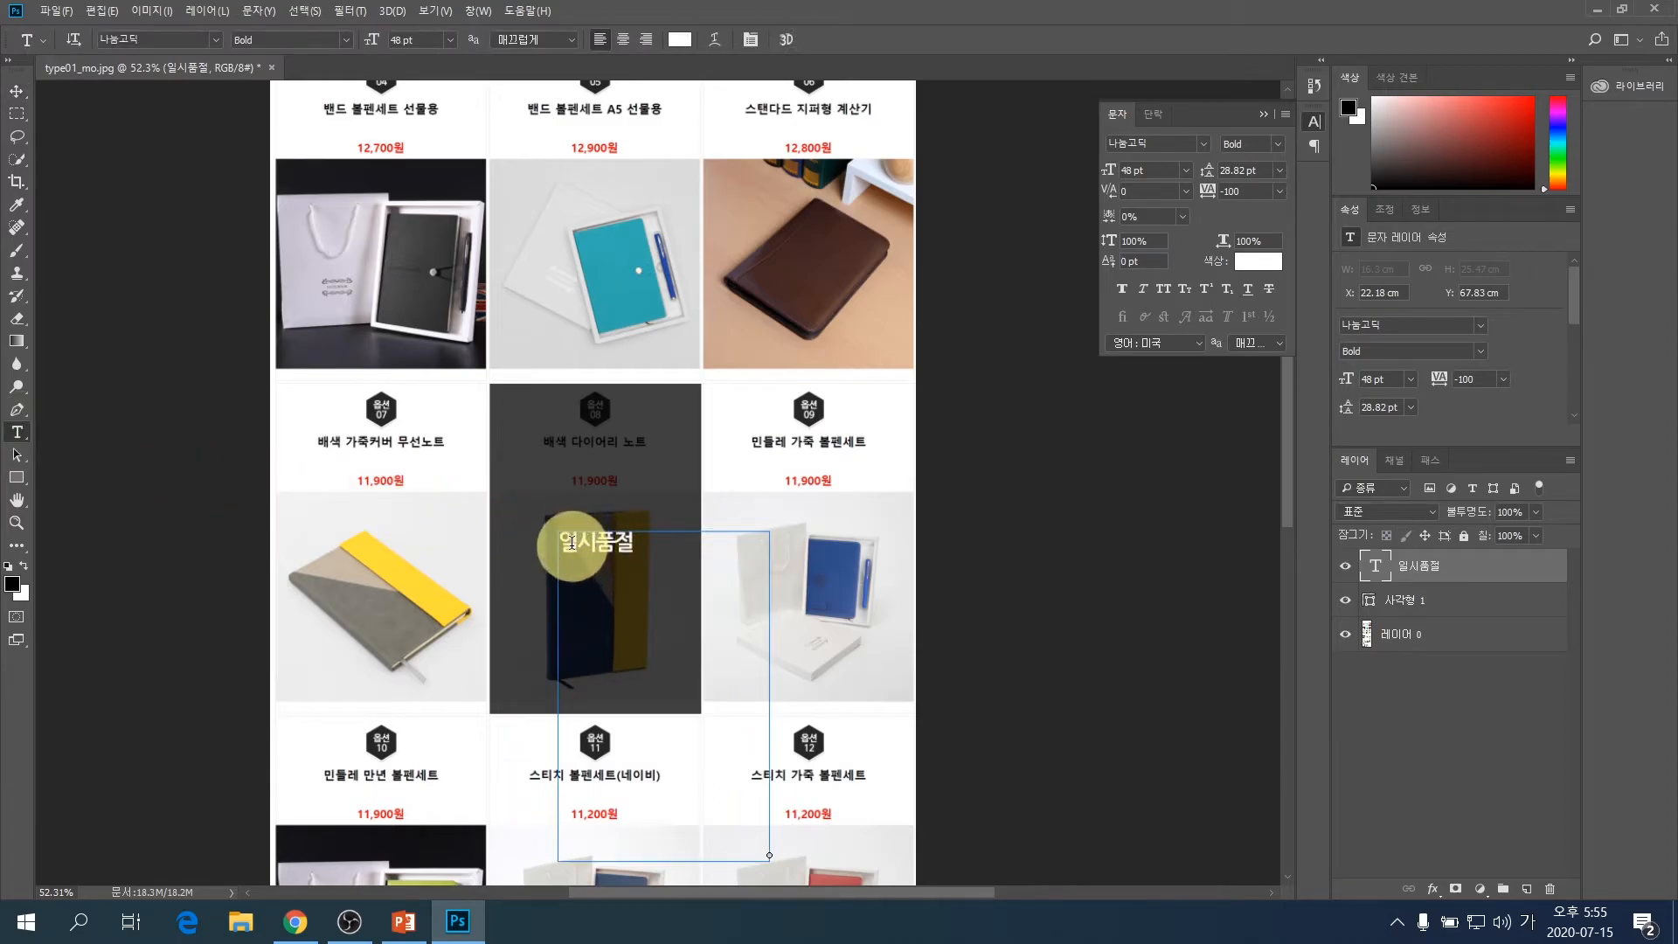
{"action": "left_click_drag", "start_coordinate": [569, 542], "coordinate": [633, 543]}
{"action": "left_click", "coordinate": [632, 544]}
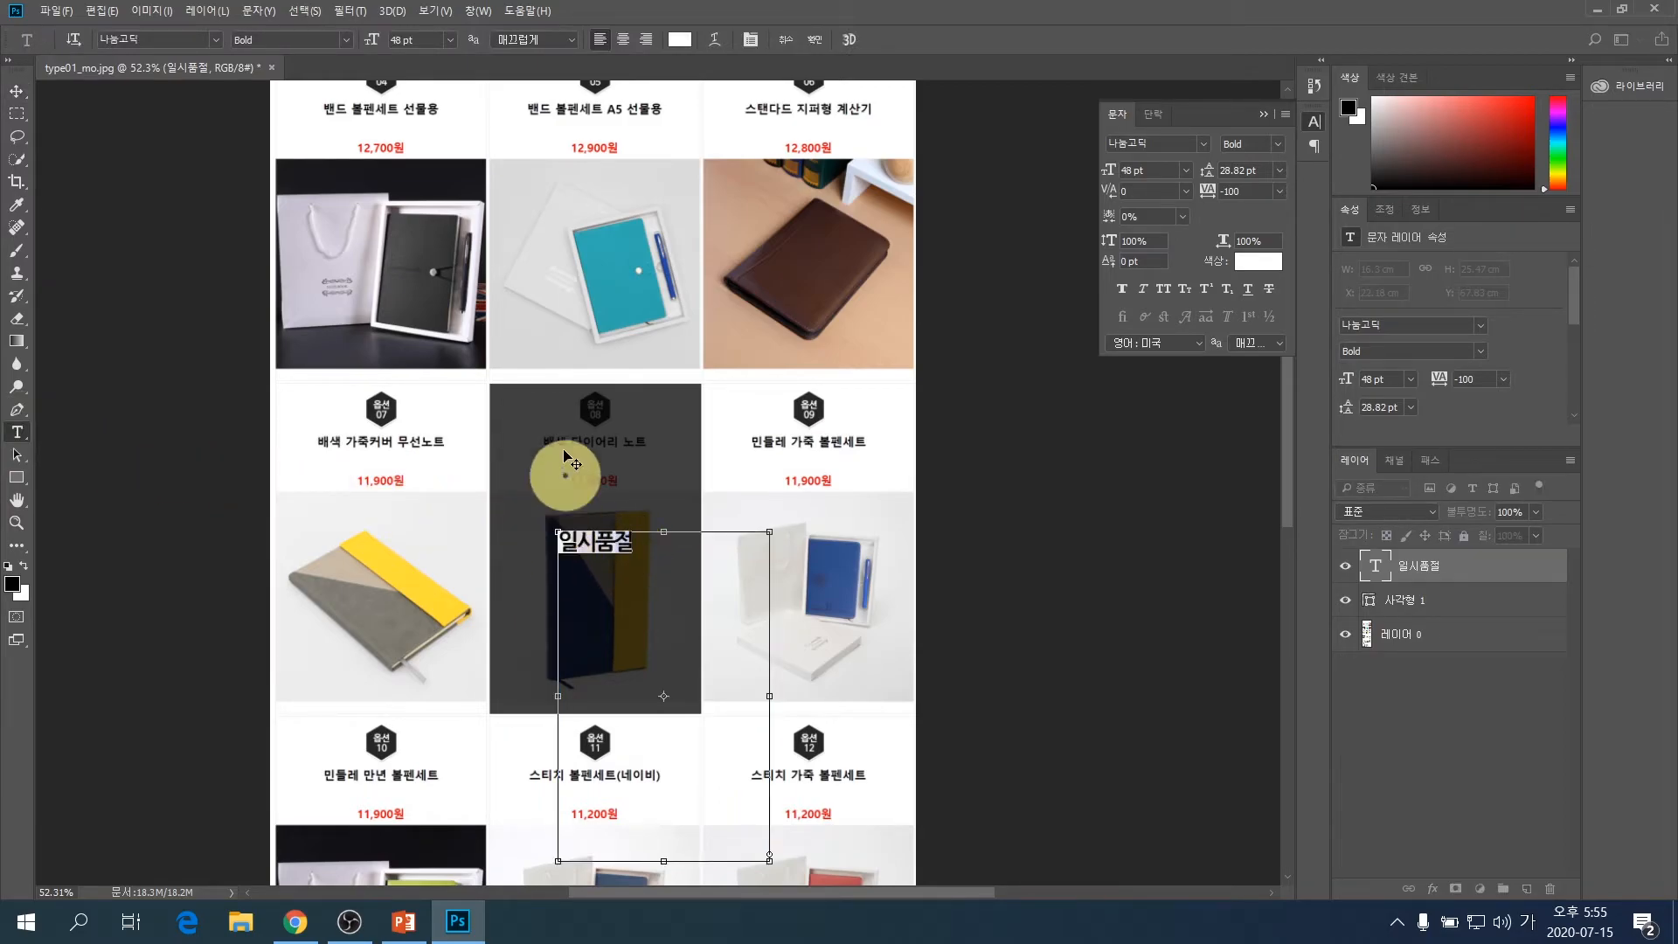
{"action": "left_click", "coordinate": [412, 40]}
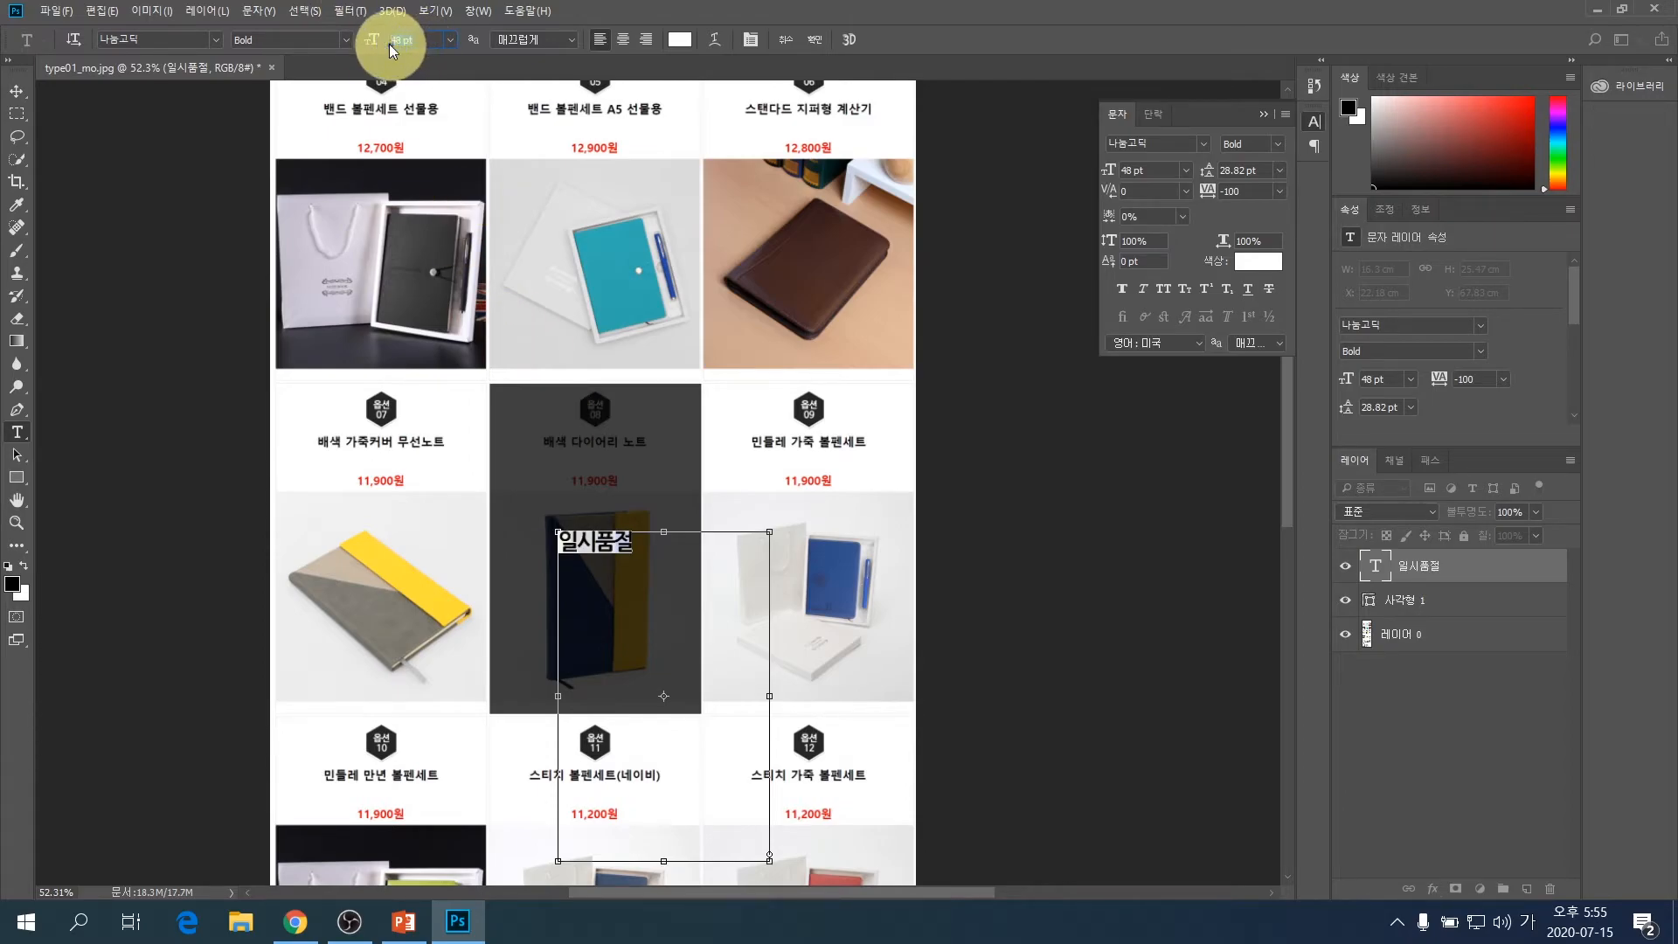
{"action": "type", "text": "85"}
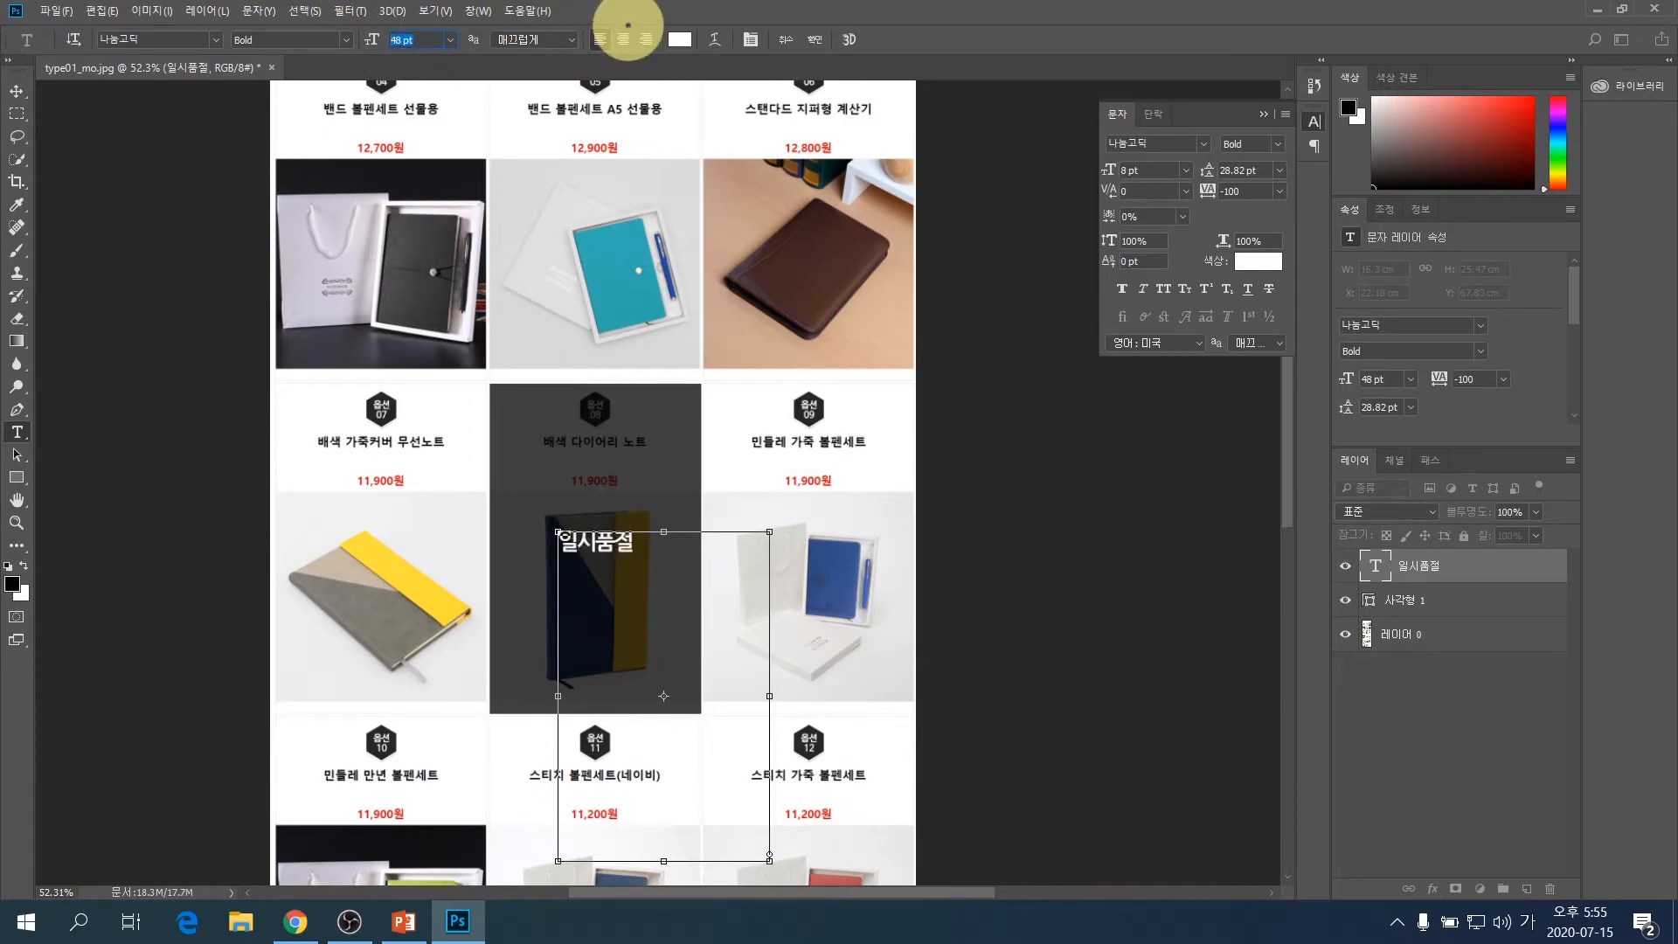
{"action": "key", "text": "BackSpace"}
{"action": "key", "text": "BackSpace"}
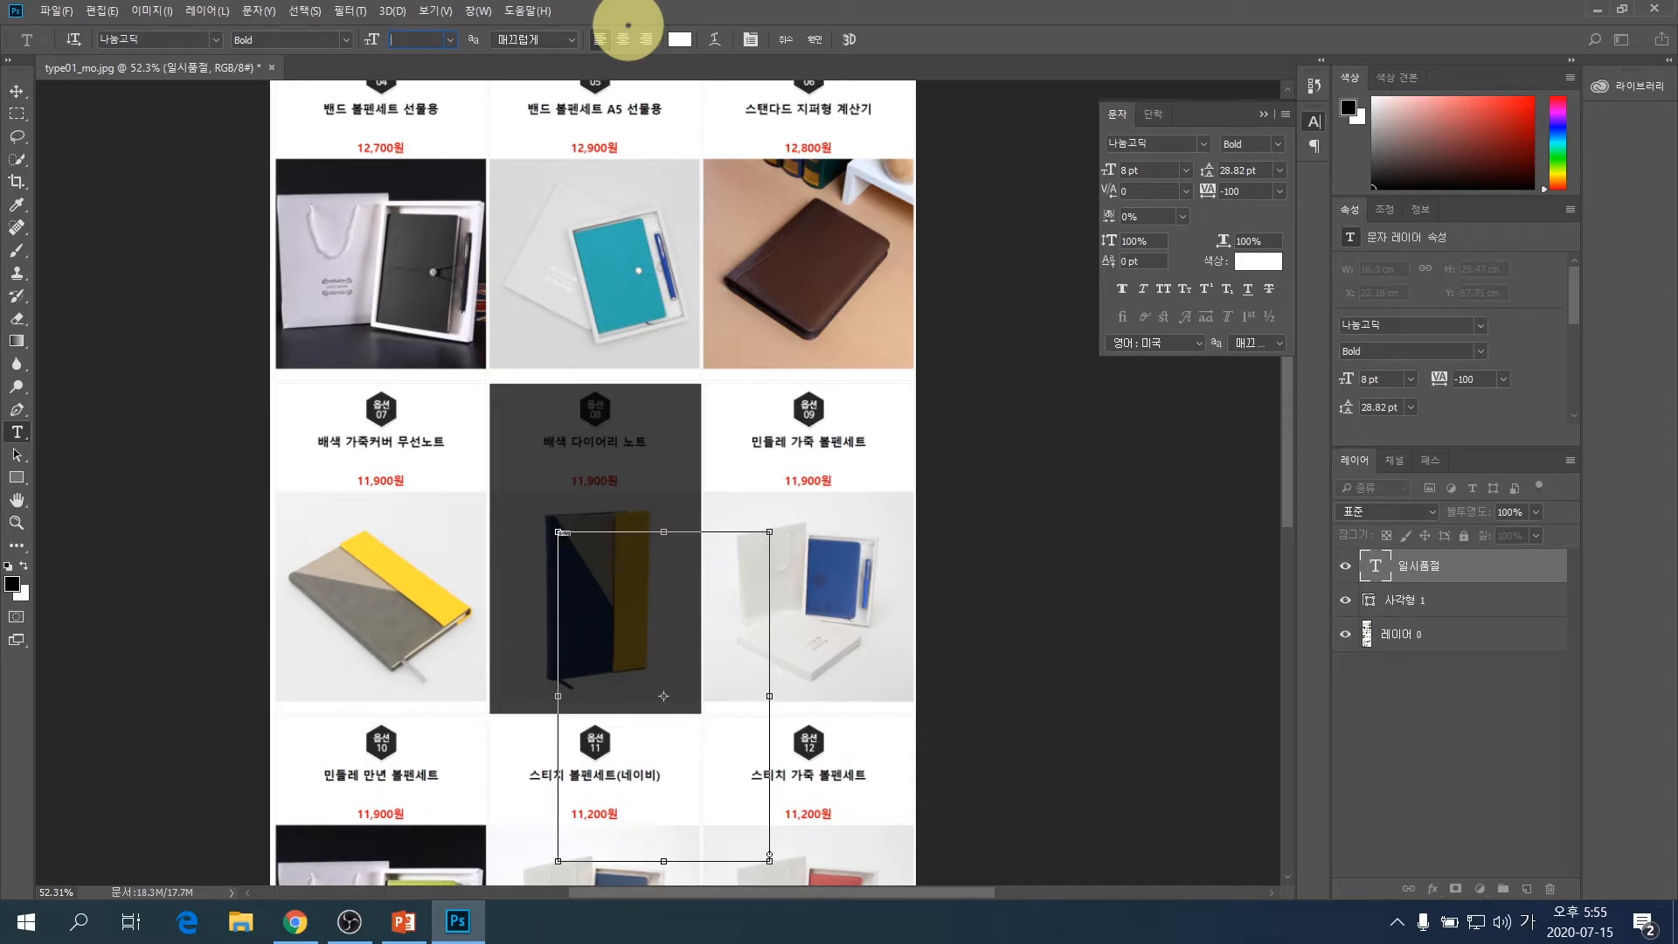
{"action": "type", "text": "150"}
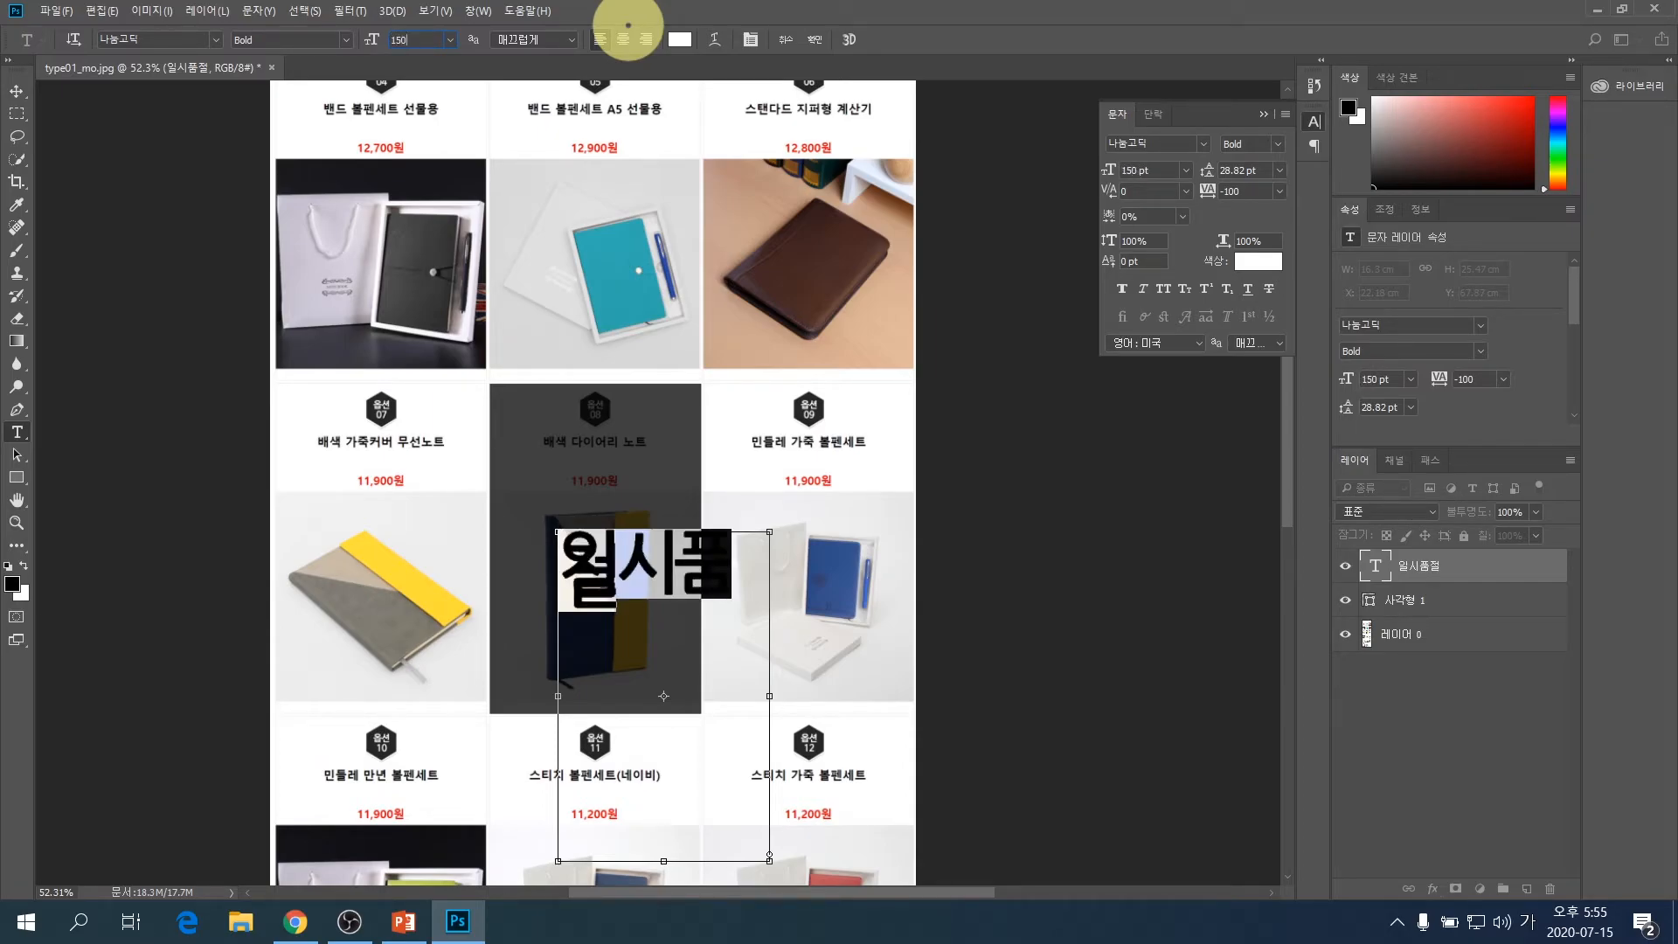
{"action": "key", "text": "BackSpace"}
{"action": "type", "text": "0"}
{"action": "left_click", "coordinate": [821, 44]}
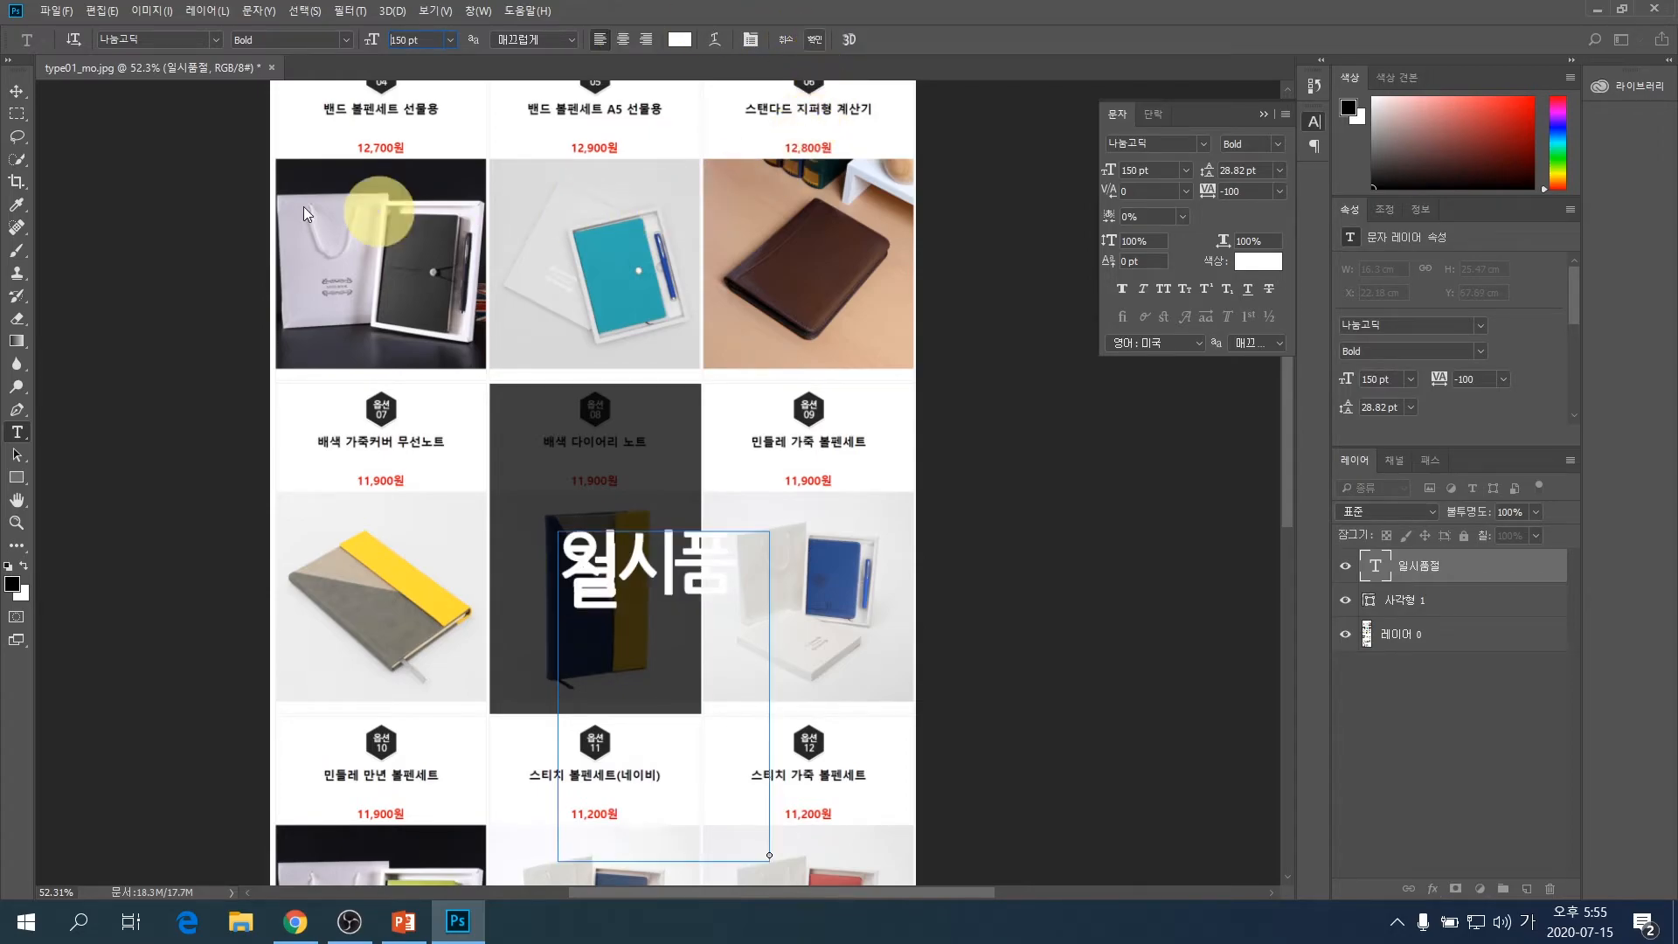
{"action": "left_click", "coordinate": [11, 94]}
{"action": "left_click_drag", "start_coordinate": [562, 559], "coordinate": [540, 539]}
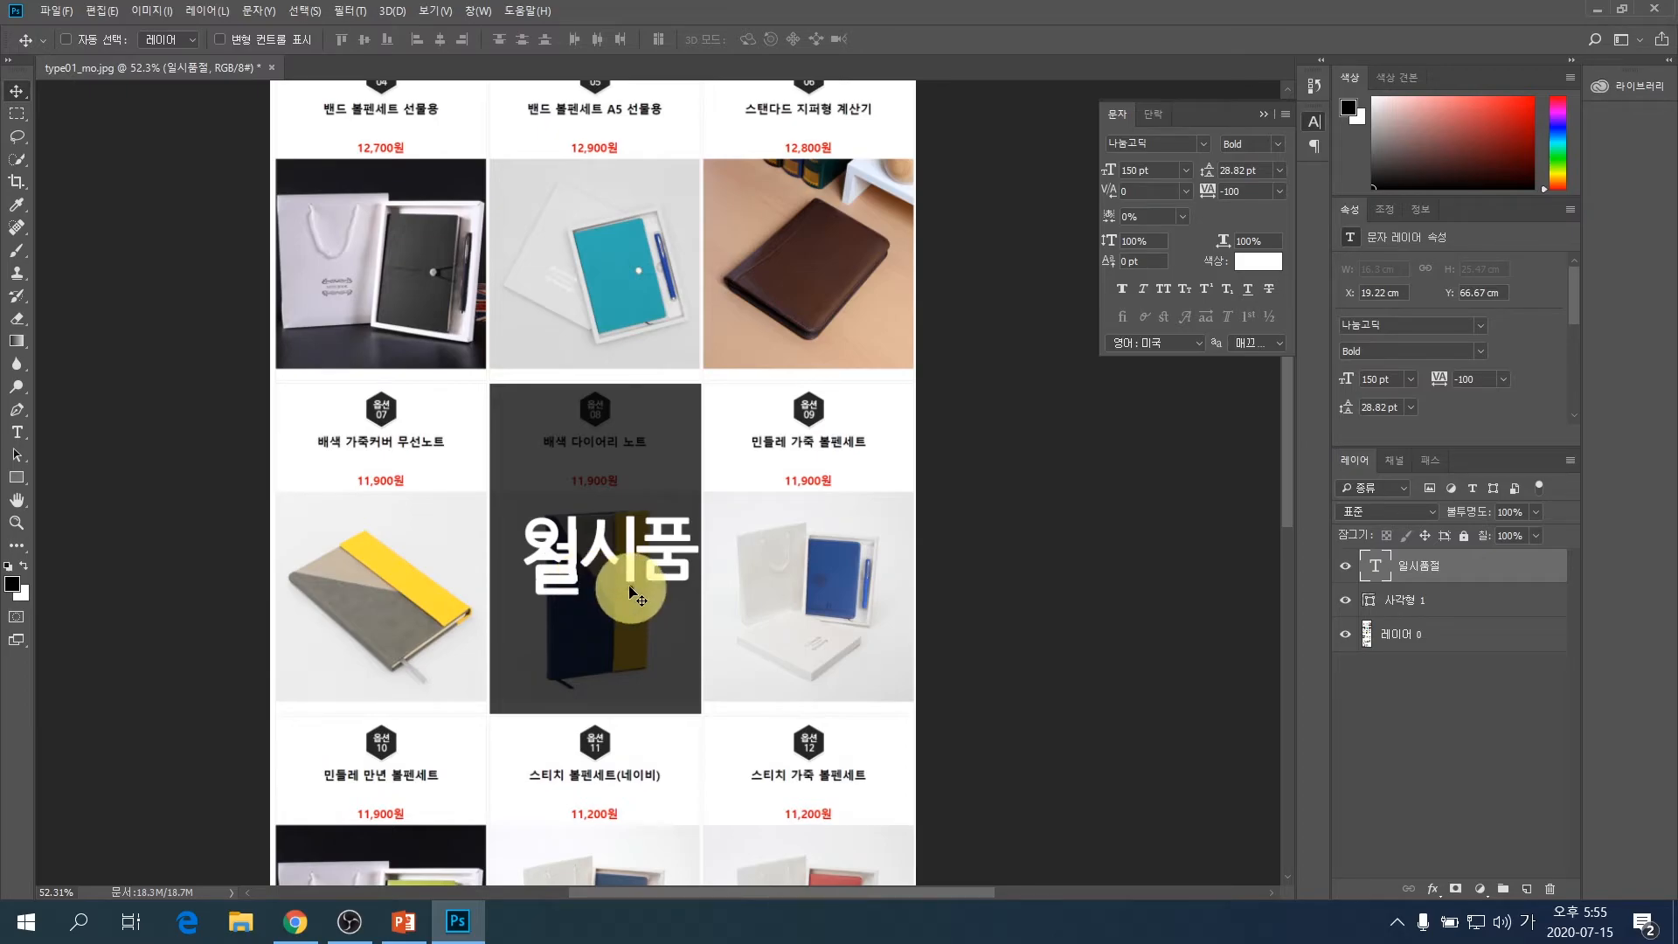
- Delete the 일시품절 text layer, leaving the dark rectangle over option 08 in place
{"action": "left_click", "coordinate": [17, 432]}
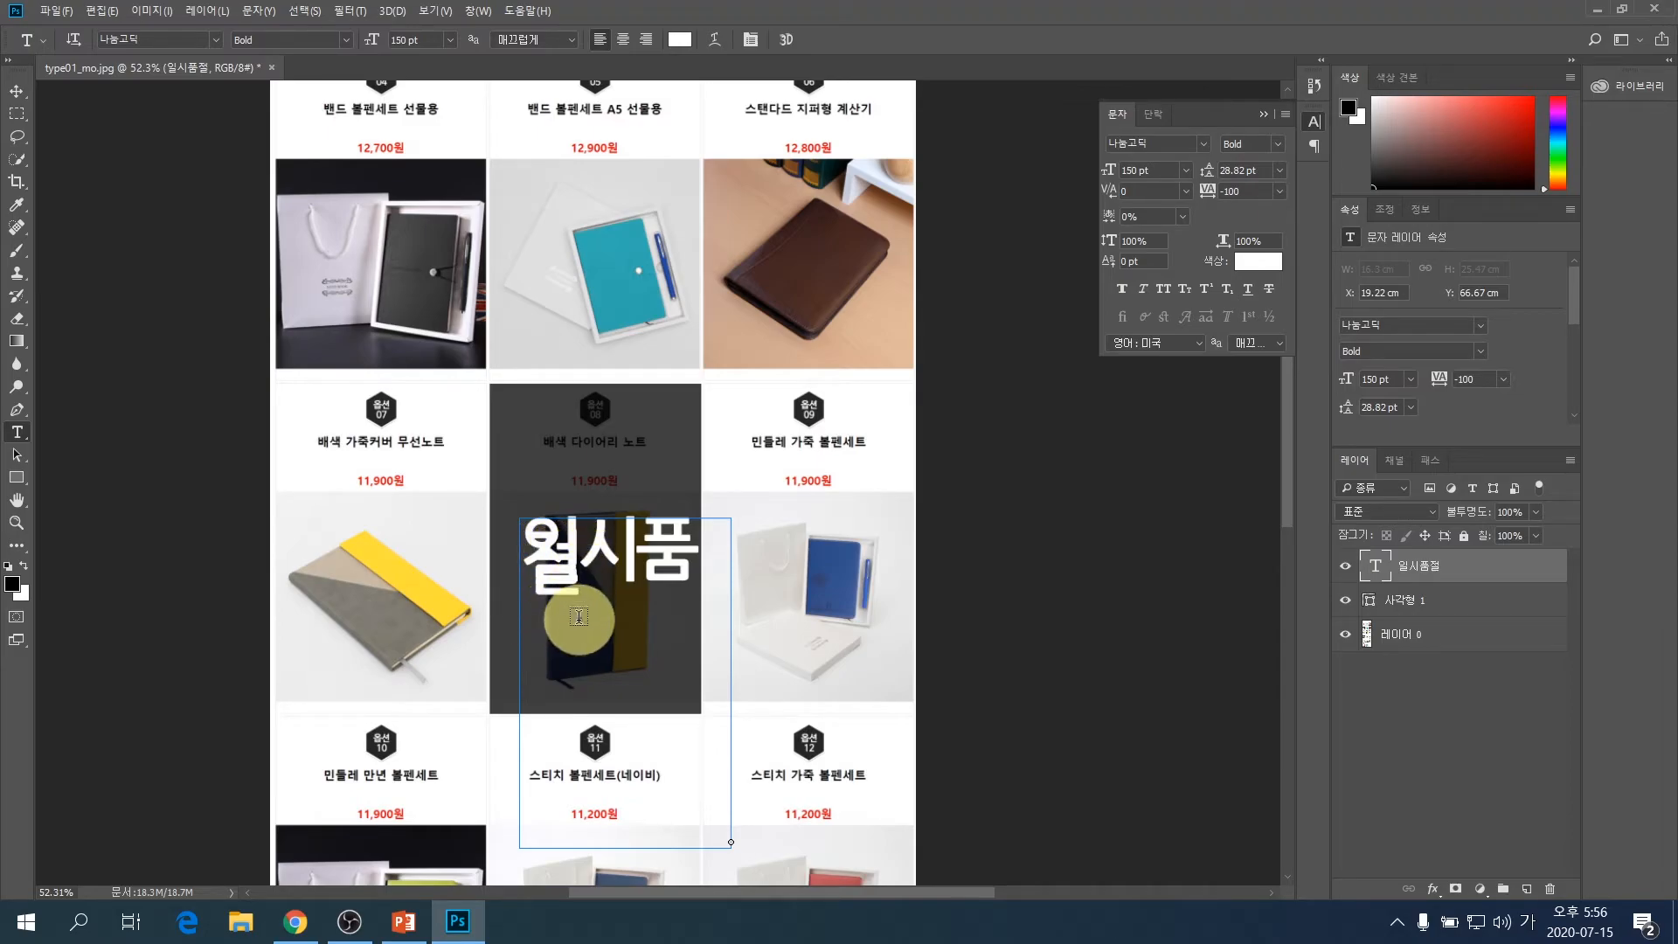
{"action": "scroll", "coordinate": [610, 629], "scroll_direction": "up", "scroll_amount": 3}
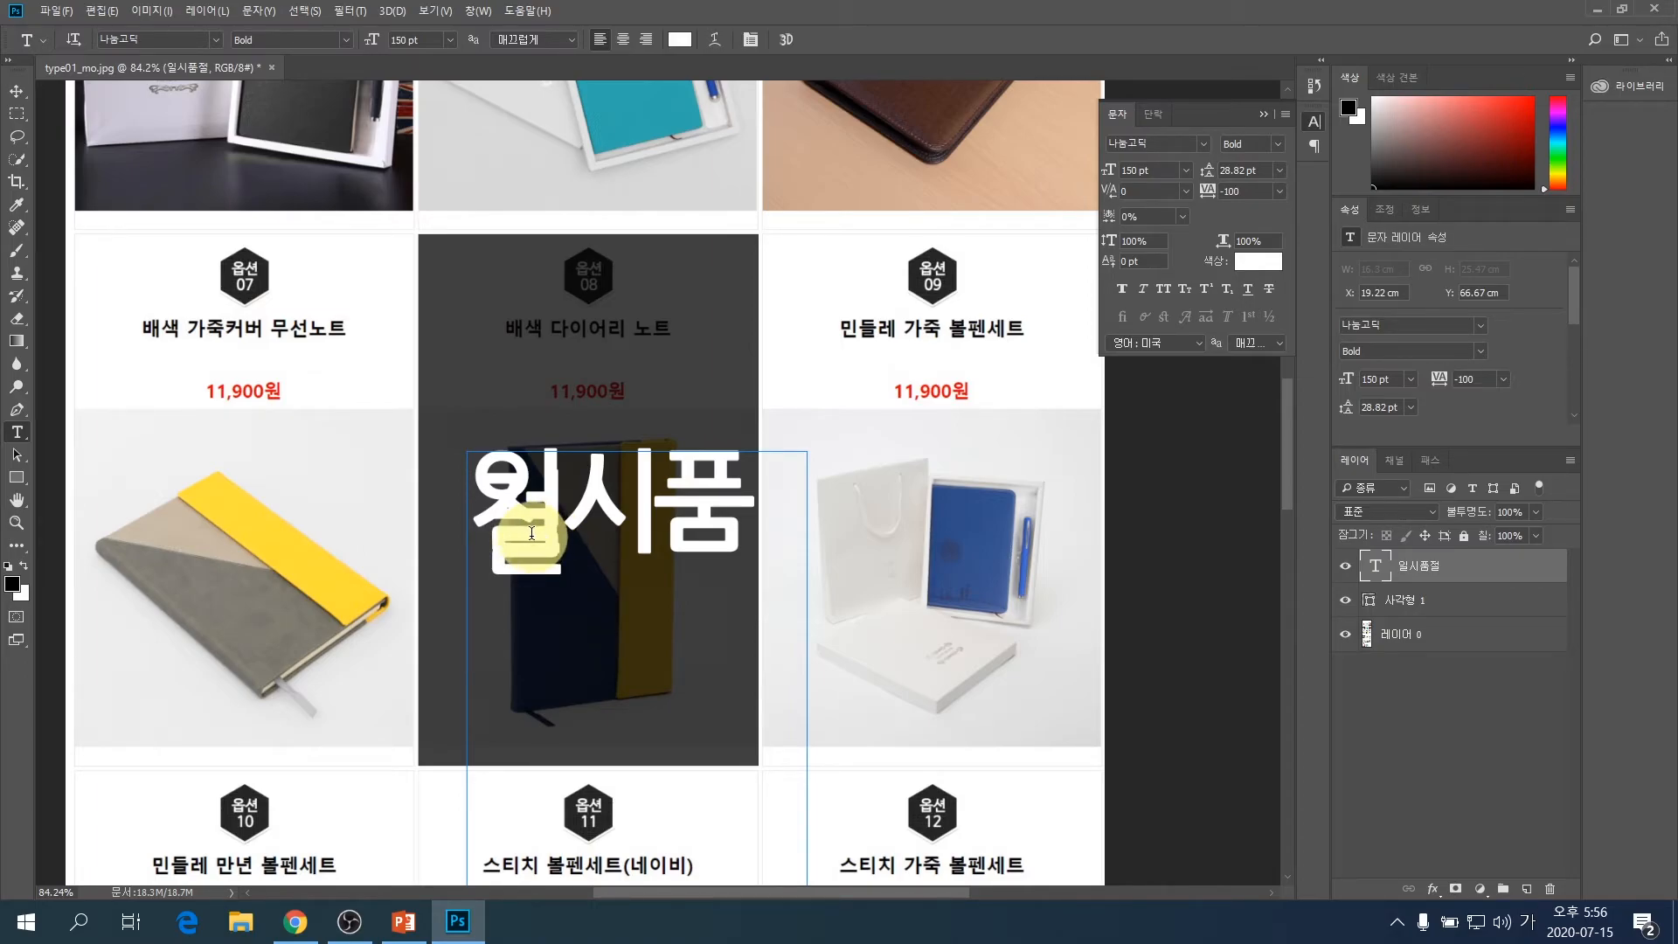
{"action": "scroll", "coordinate": [684, 473], "scroll_direction": "down", "scroll_amount": 1}
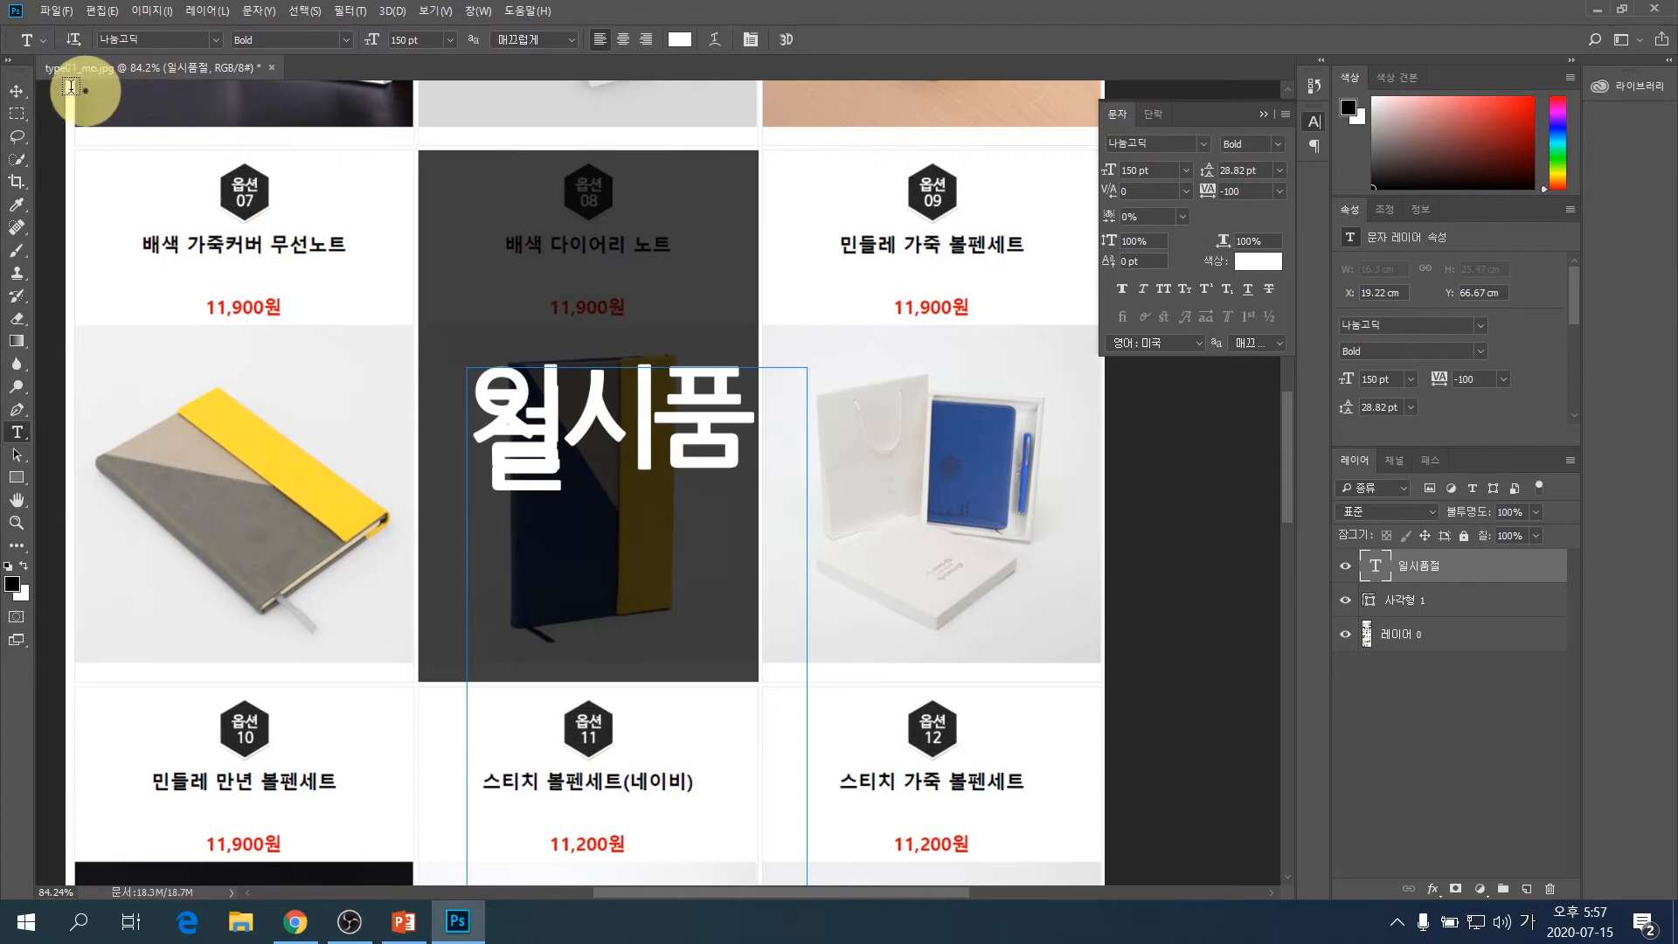
{"action": "left_click", "coordinate": [17, 91]}
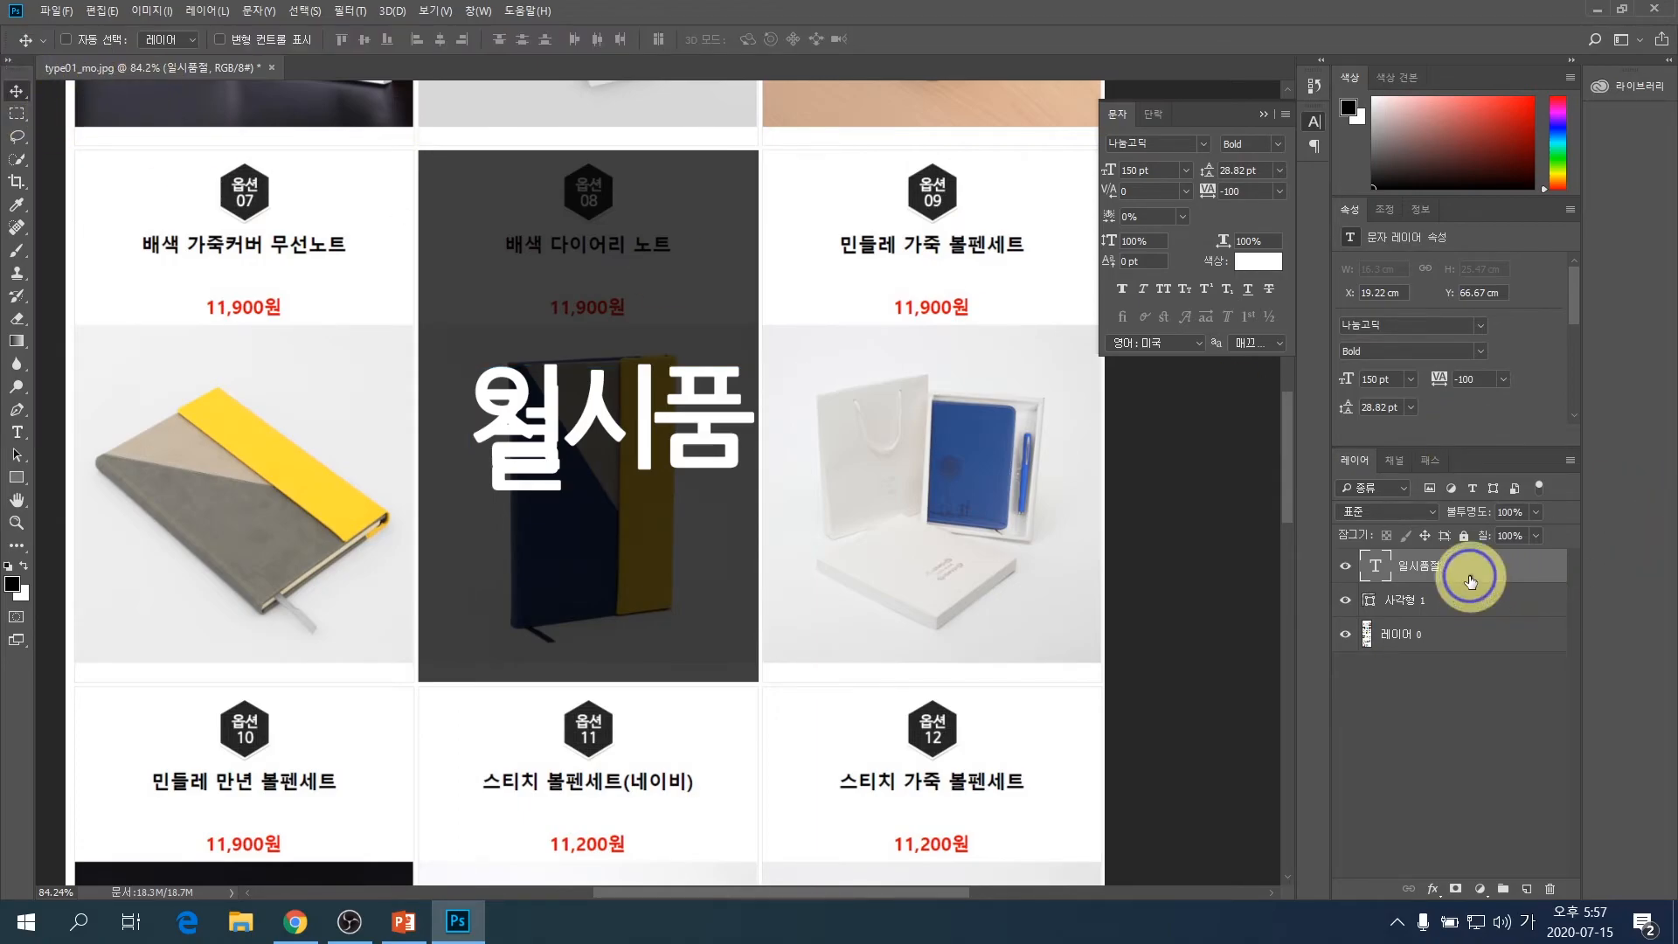
{"action": "left_click", "coordinate": [1442, 581]}
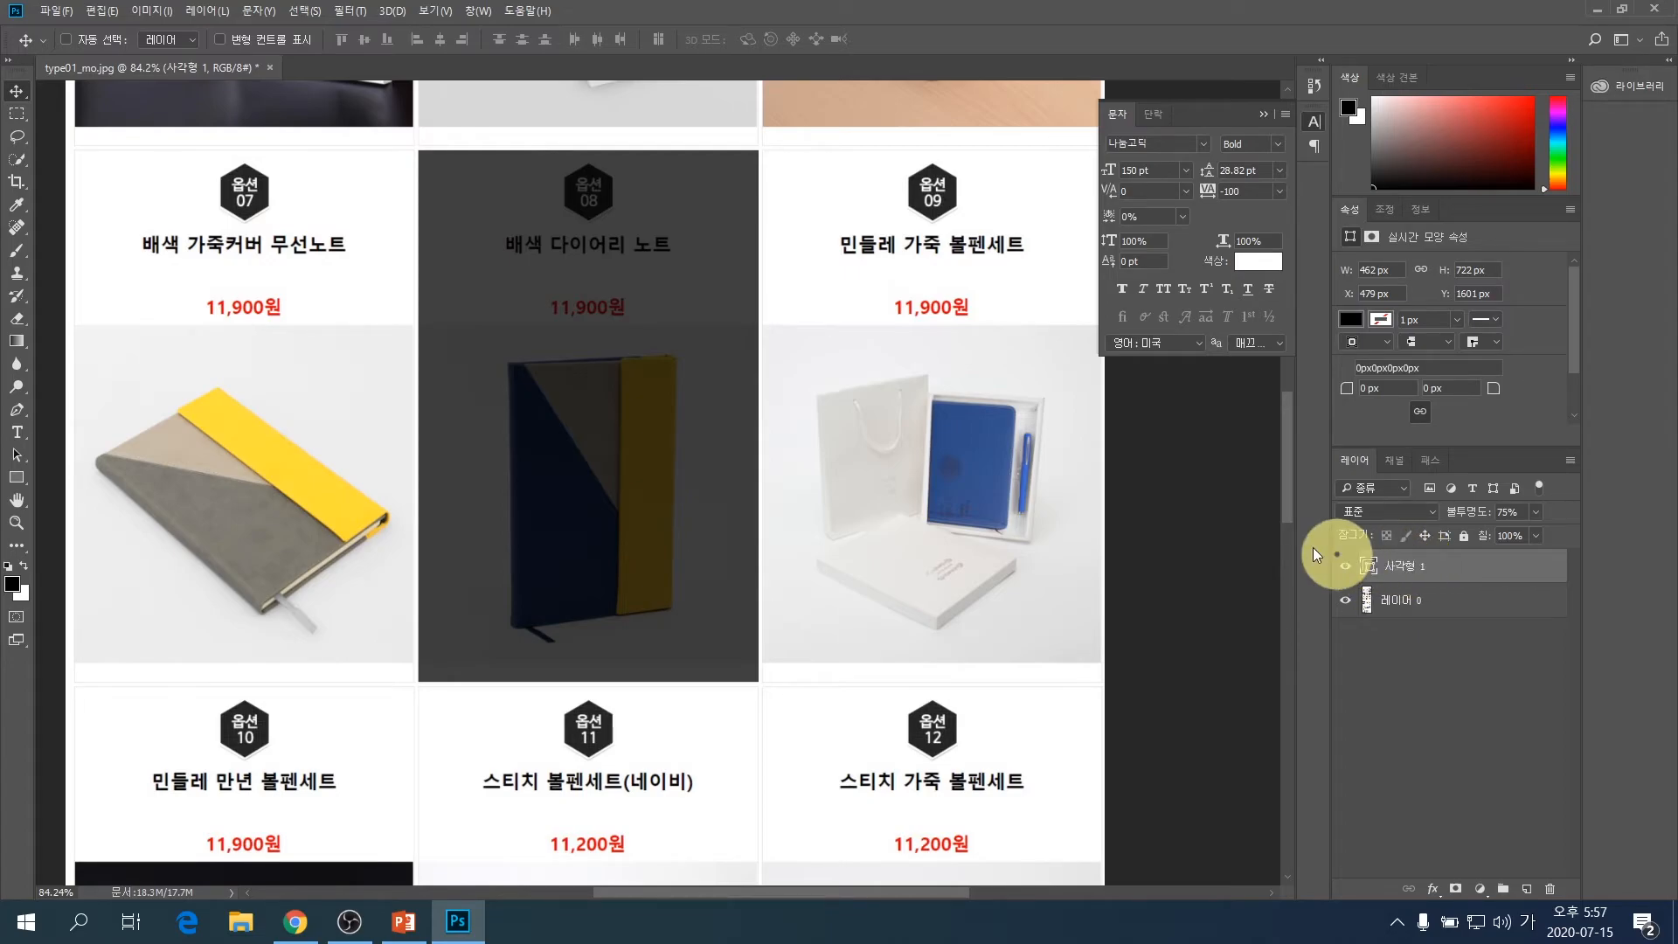
- Add new point text with 일시 and 품절 on separate lines and move it onto the dark rectangle, just below the option 08 badge
{"action": "left_click", "coordinate": [17, 432]}
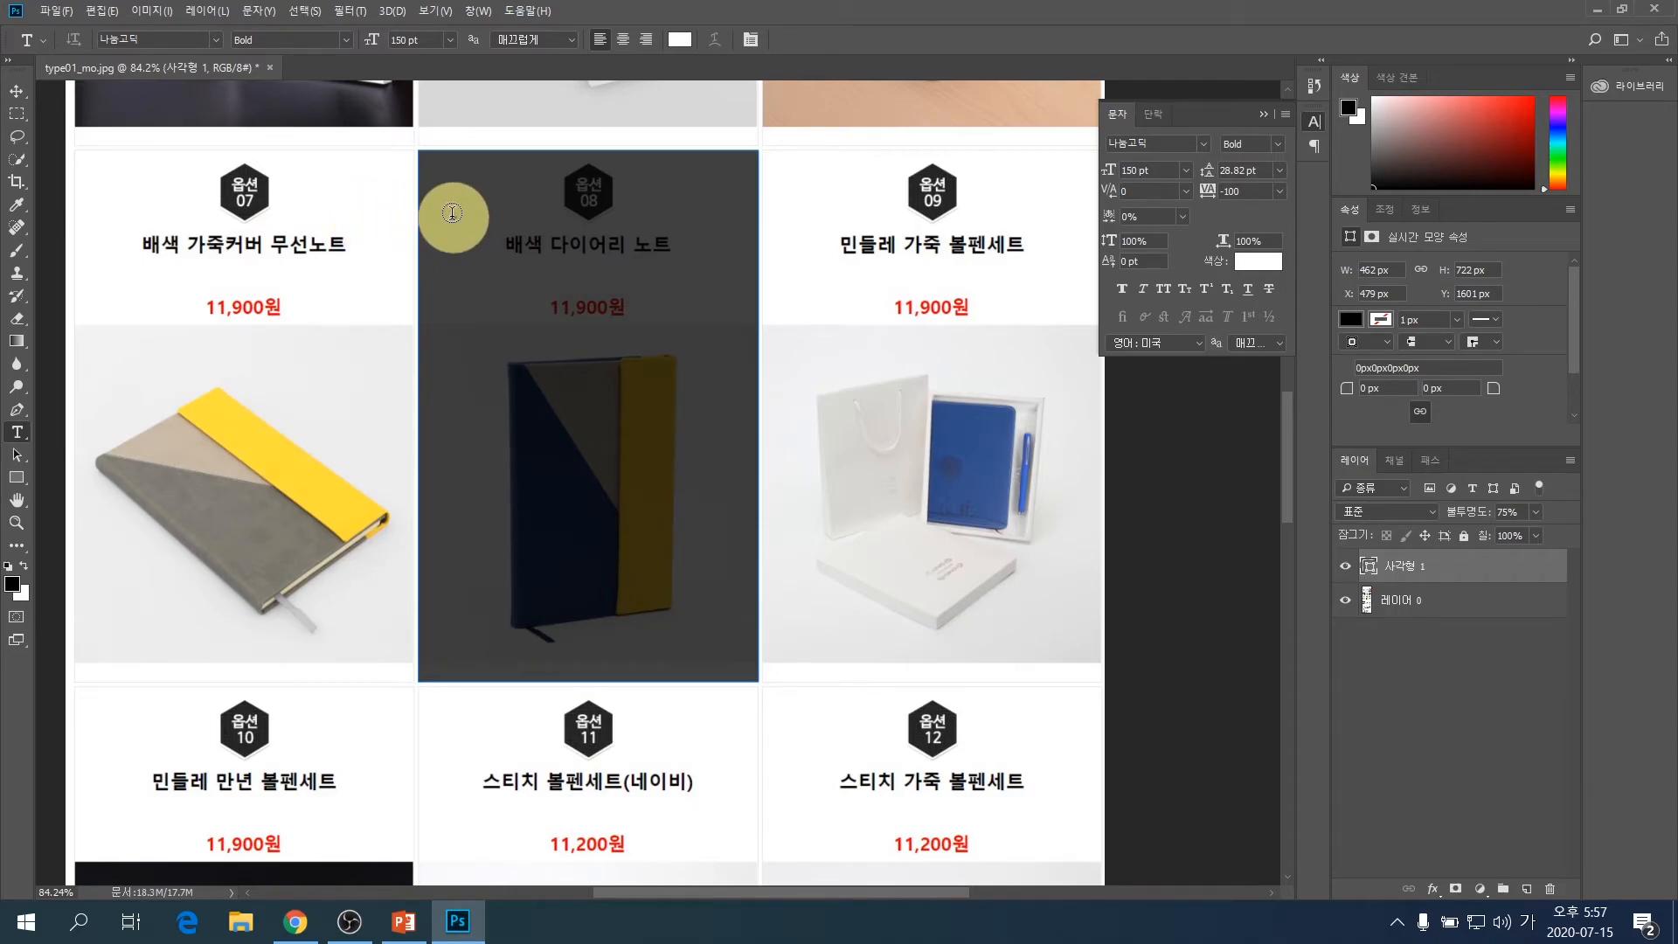
{"action": "left_click", "coordinate": [366, 215]}
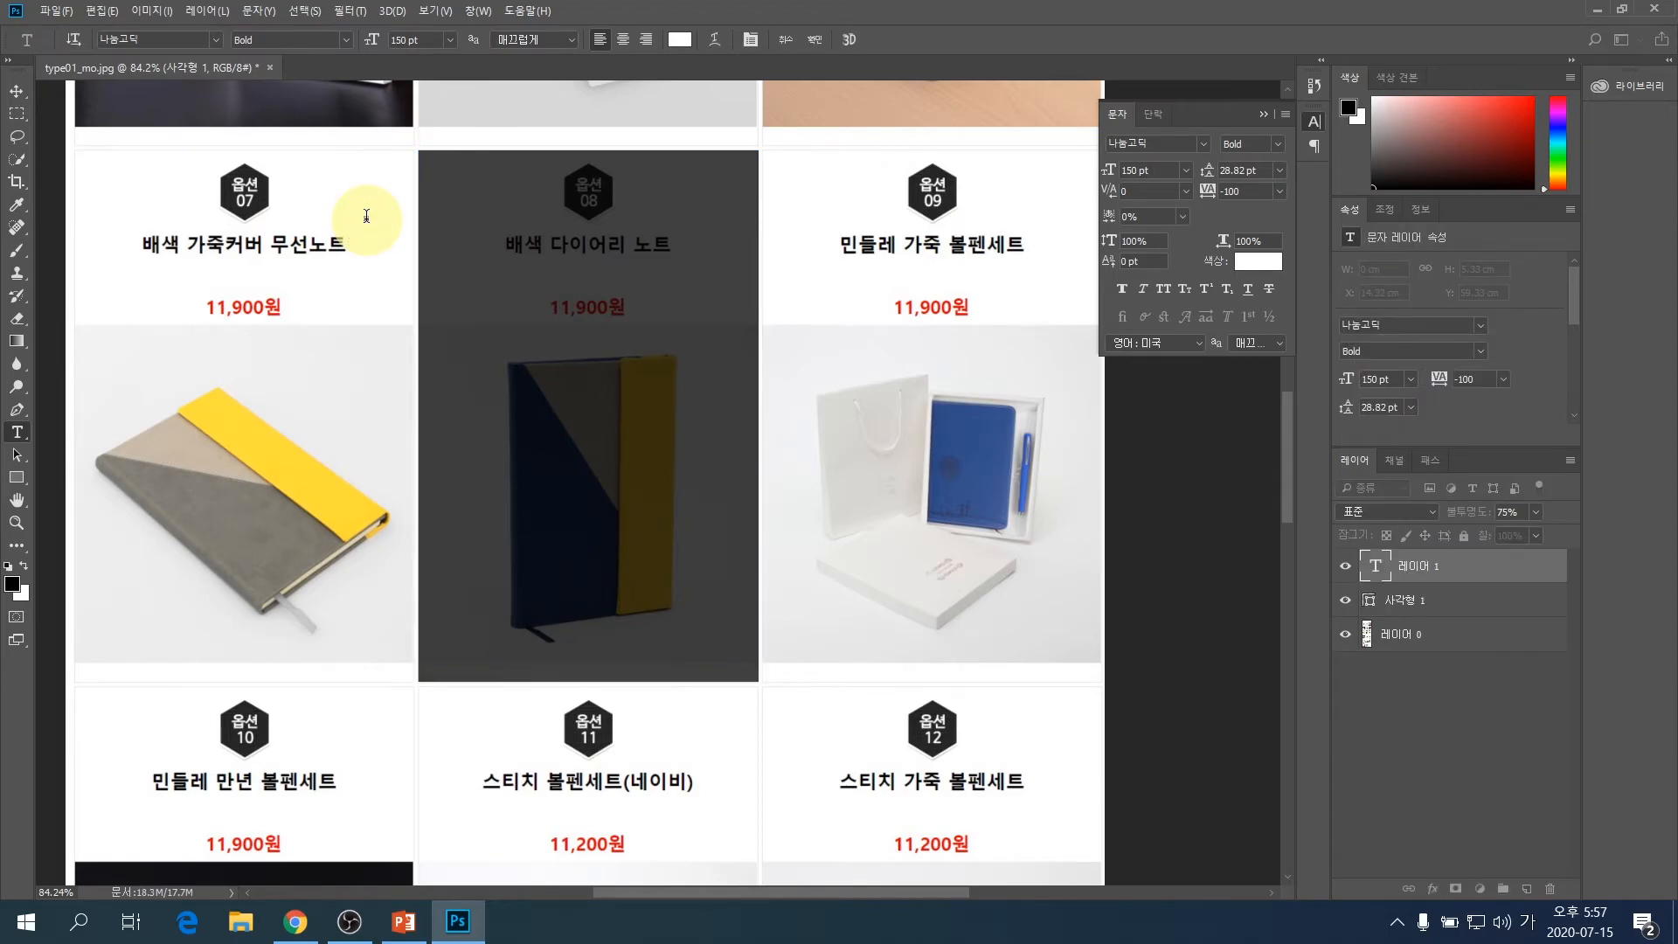
{"action": "type", "text": "일시"}
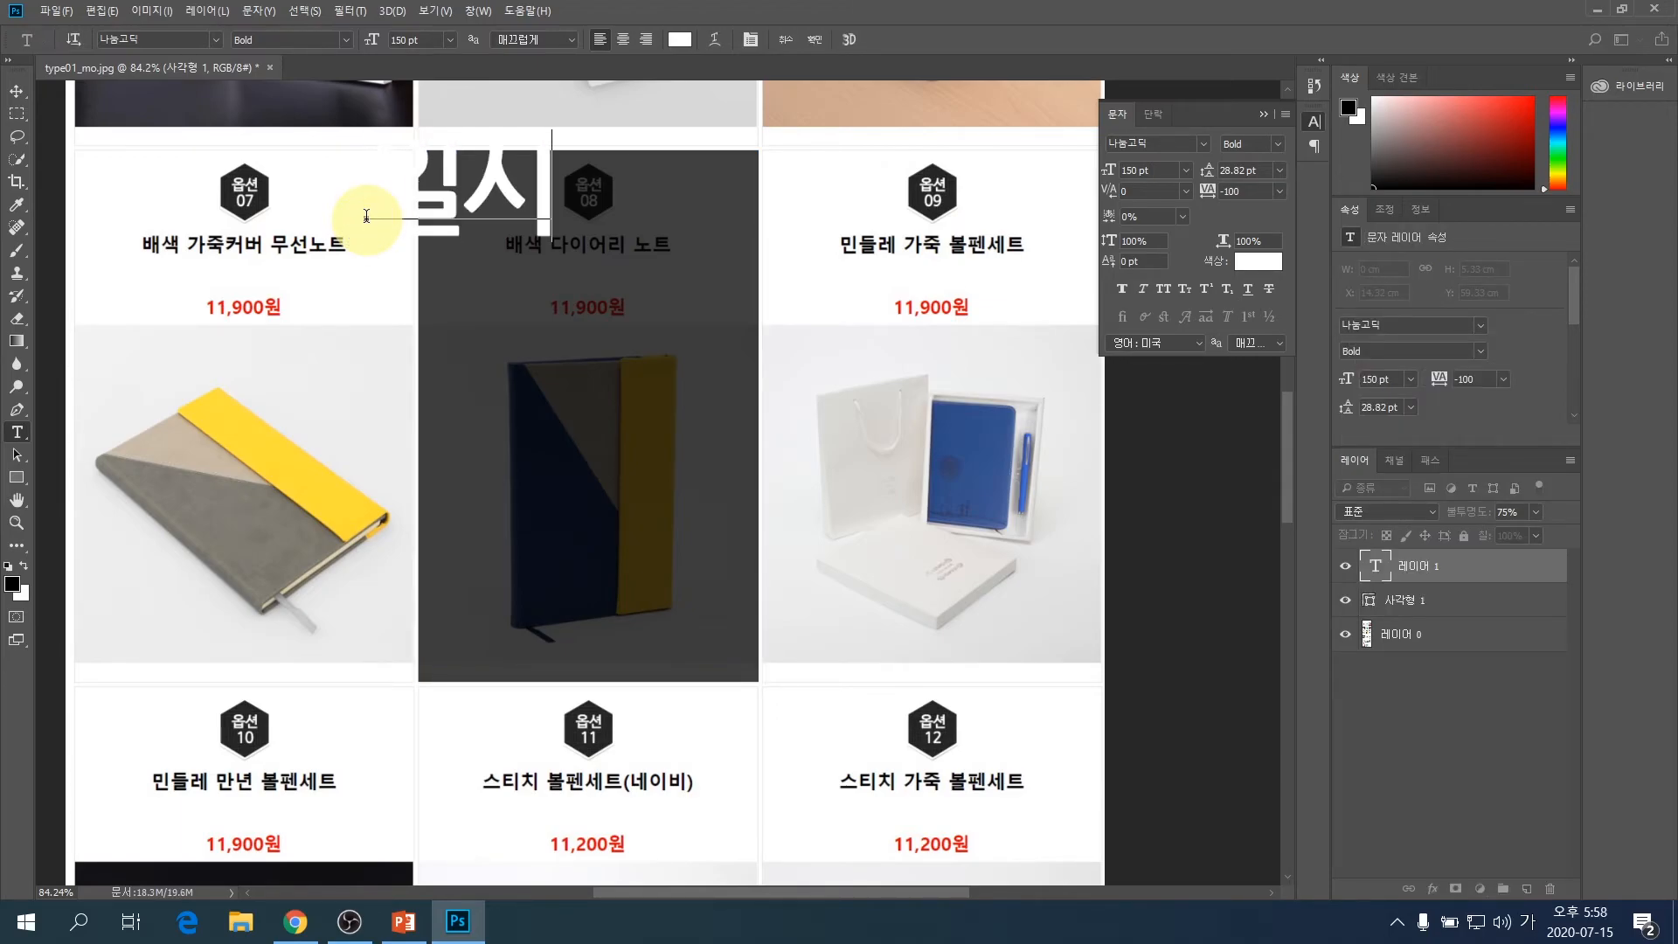
{"action": "type", "text": "품절"}
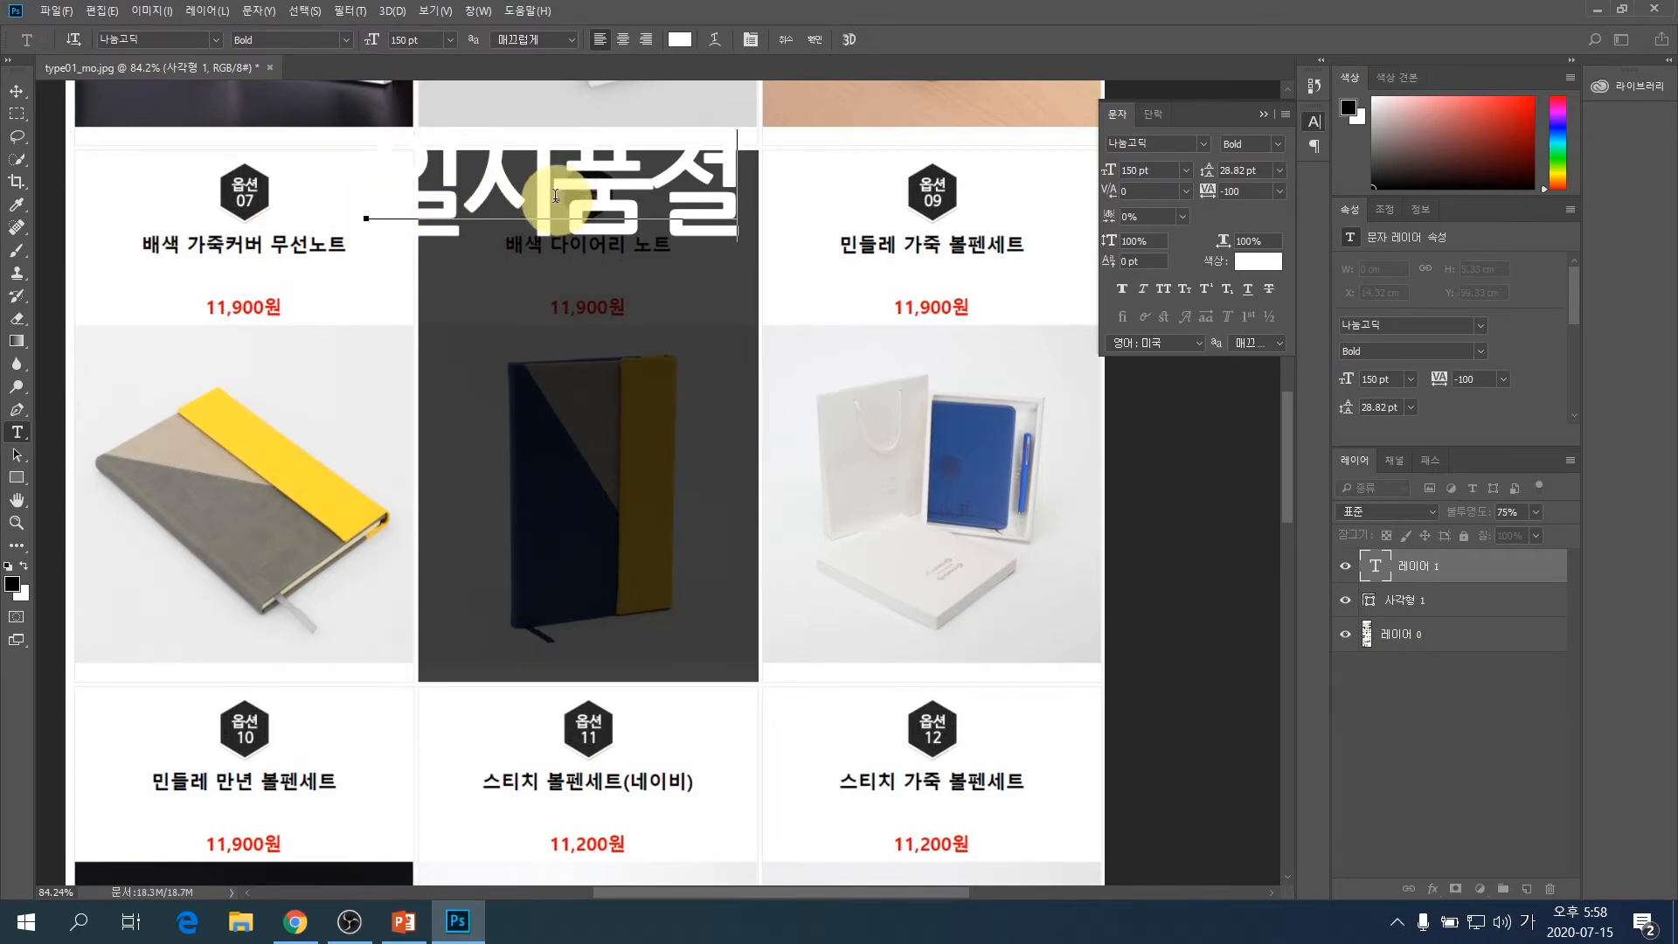
{"action": "key", "text": "BackSpace"}
{"action": "key", "text": "BackSpace"}
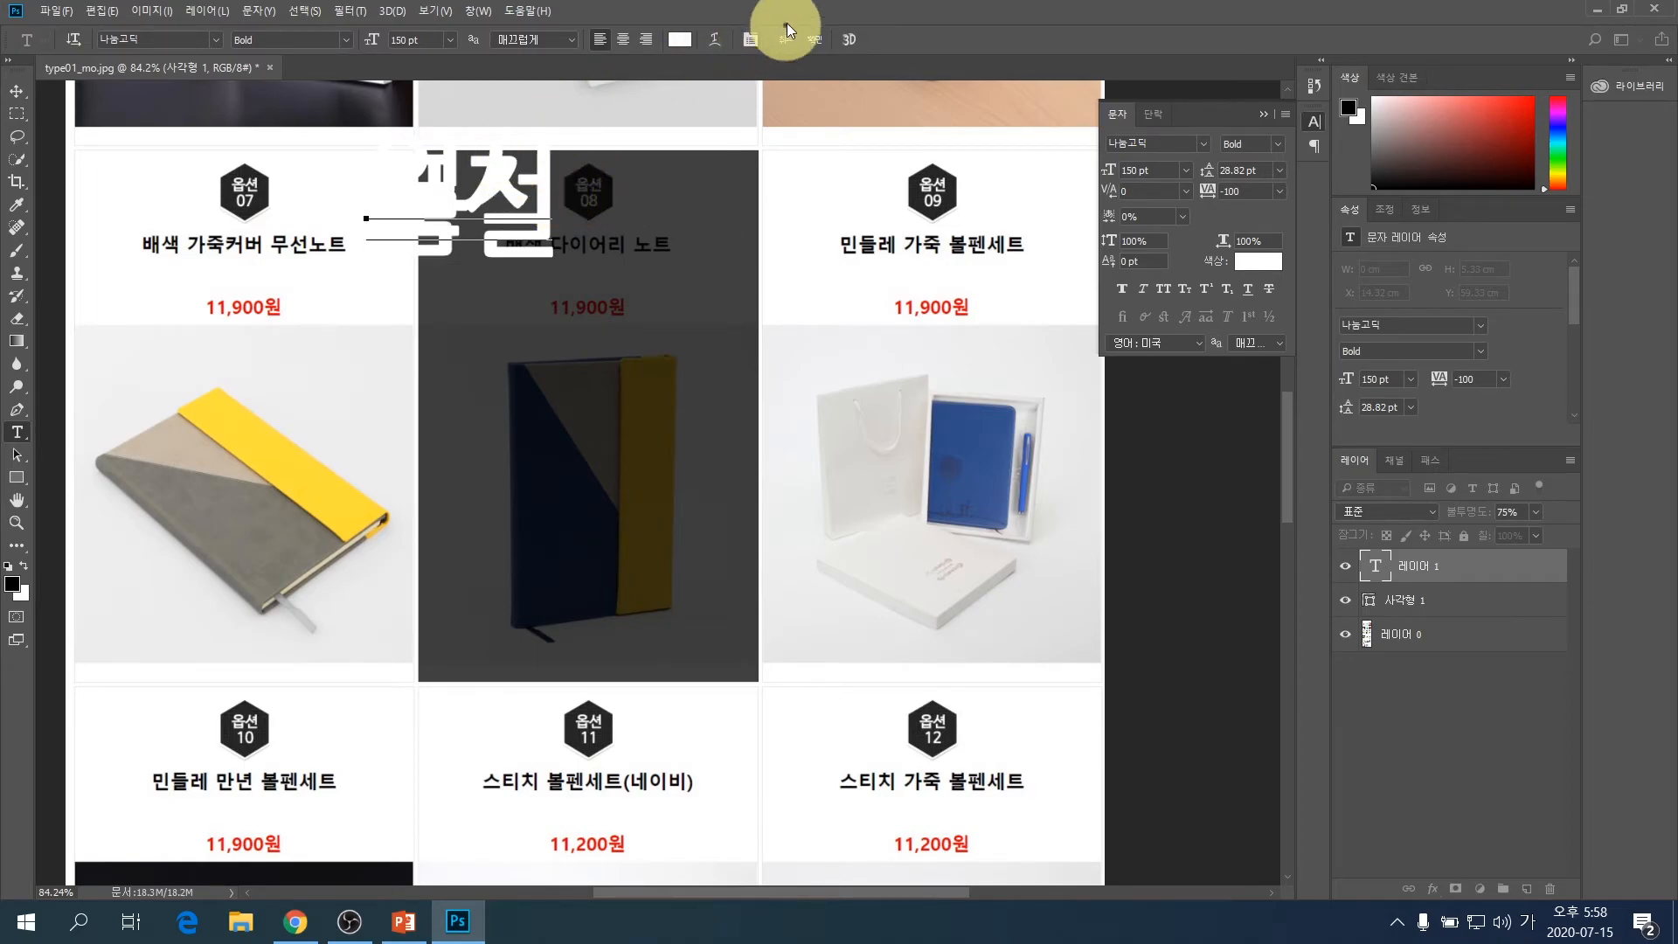
{"action": "left_click", "coordinate": [815, 39]}
{"action": "key", "text": "v"}
{"action": "left_click_drag", "start_coordinate": [527, 202], "coordinate": [654, 329]}
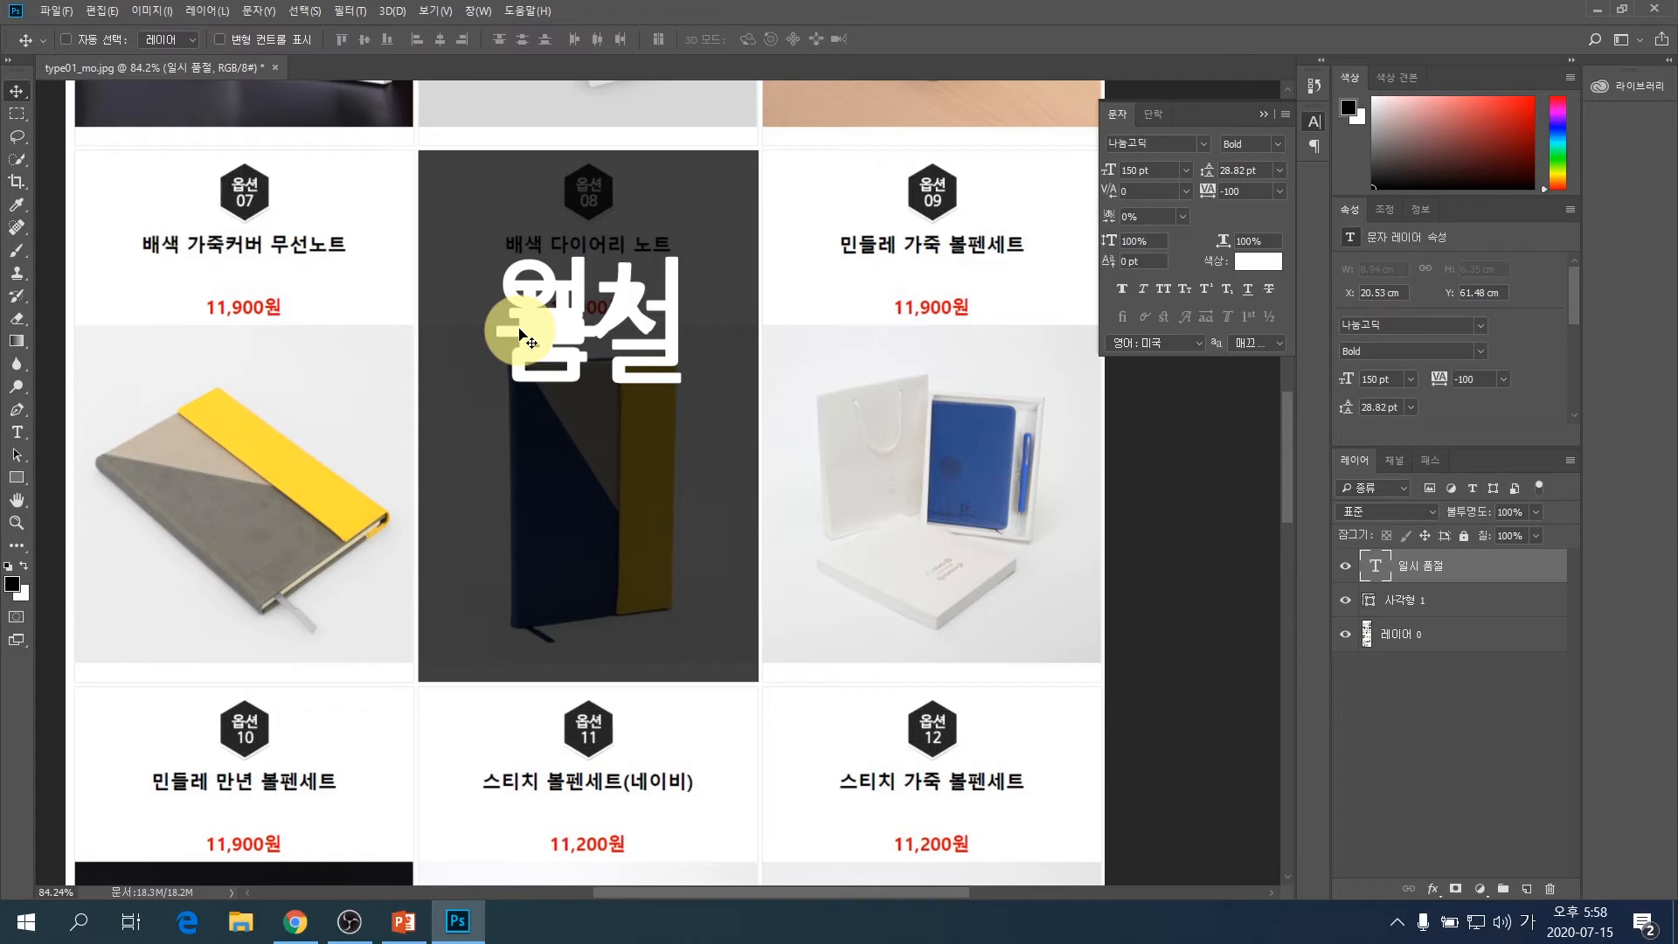
- Set the leading of the whole two-line 일시 품절 text, trying 160 pt first and settling on 170 pt
{"action": "left_click", "coordinate": [19, 434]}
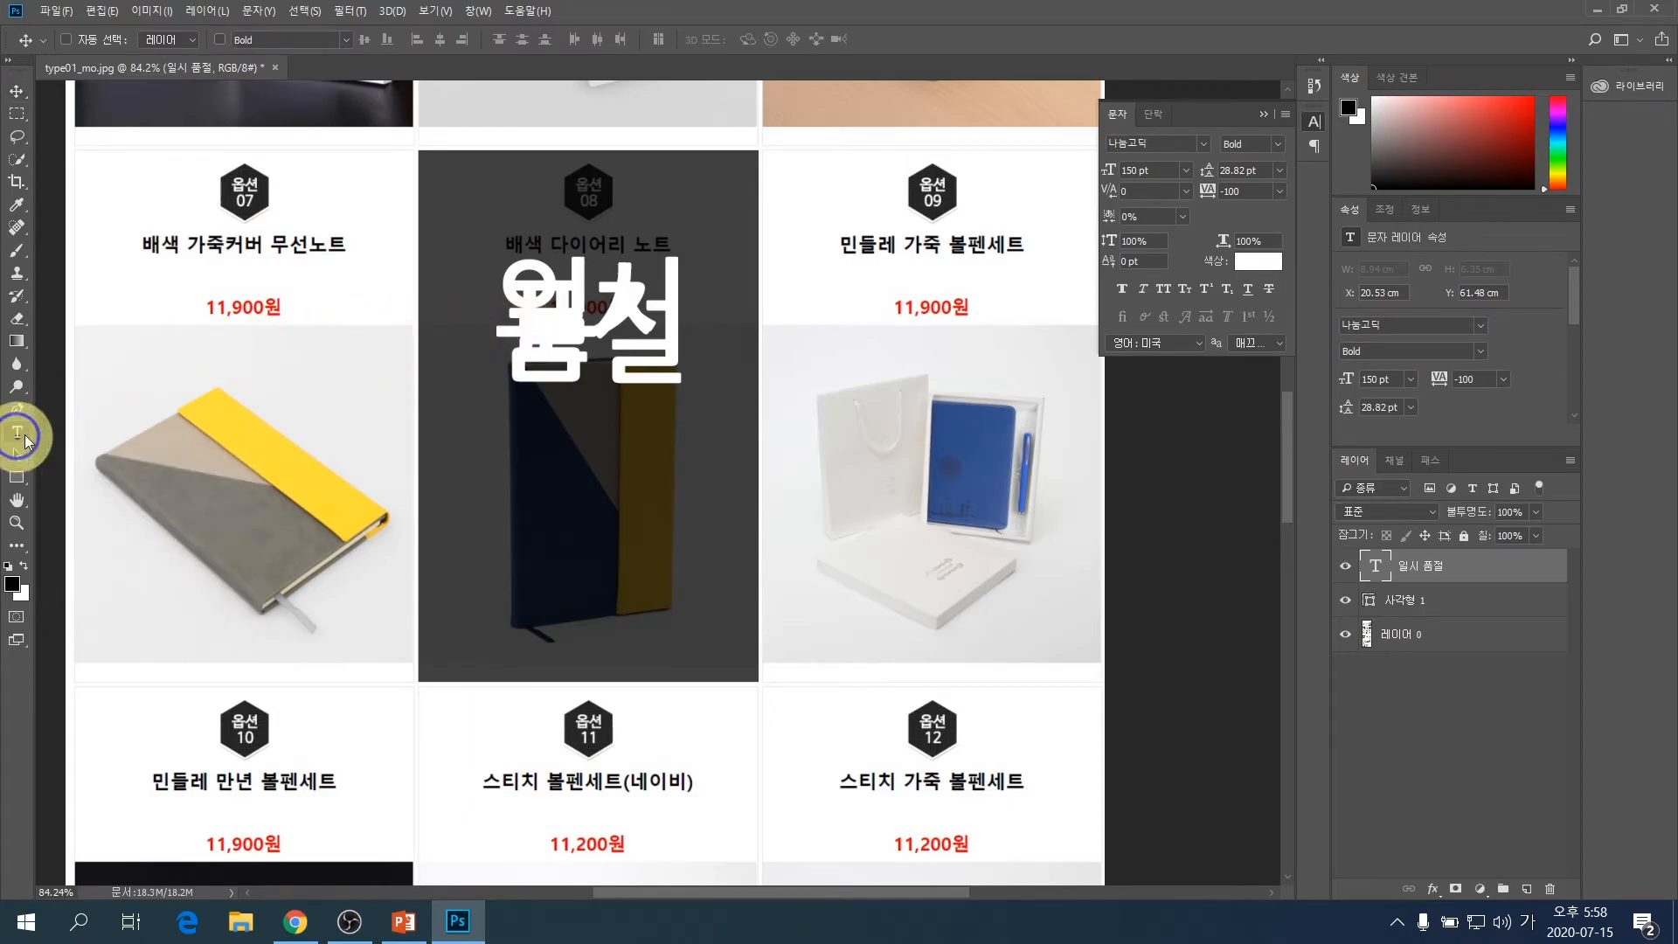
{"action": "left_click_drag", "start_coordinate": [513, 288], "coordinate": [723, 266]}
{"action": "left_click", "coordinate": [527, 278]}
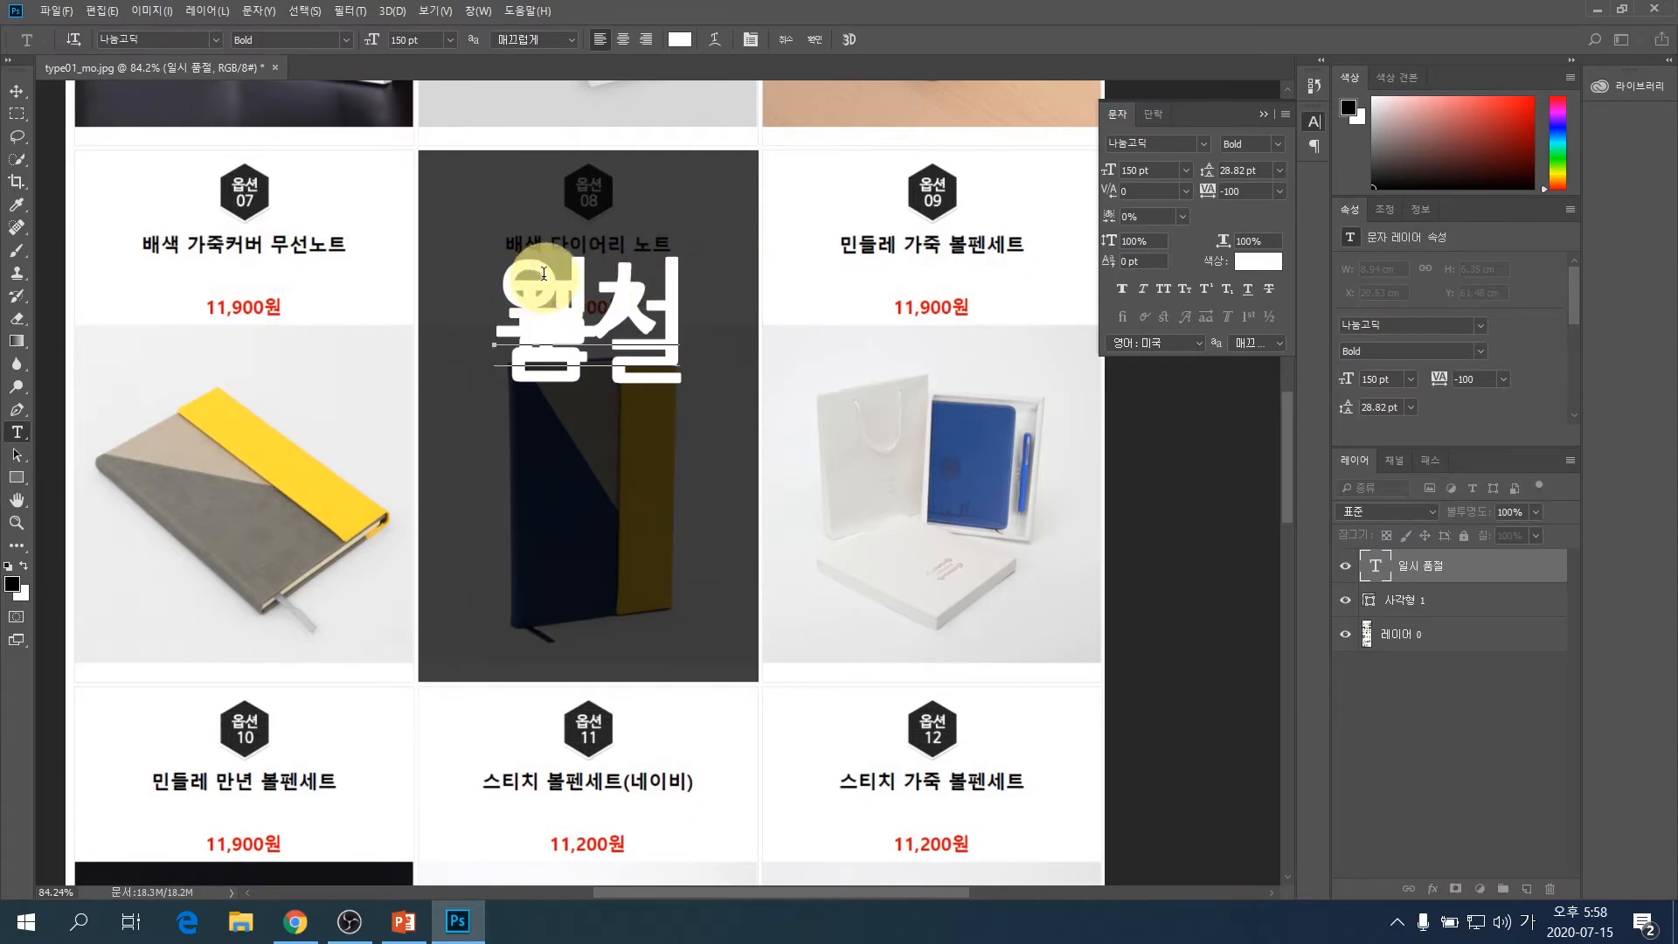
{"action": "key", "text": "ctrl+a"}
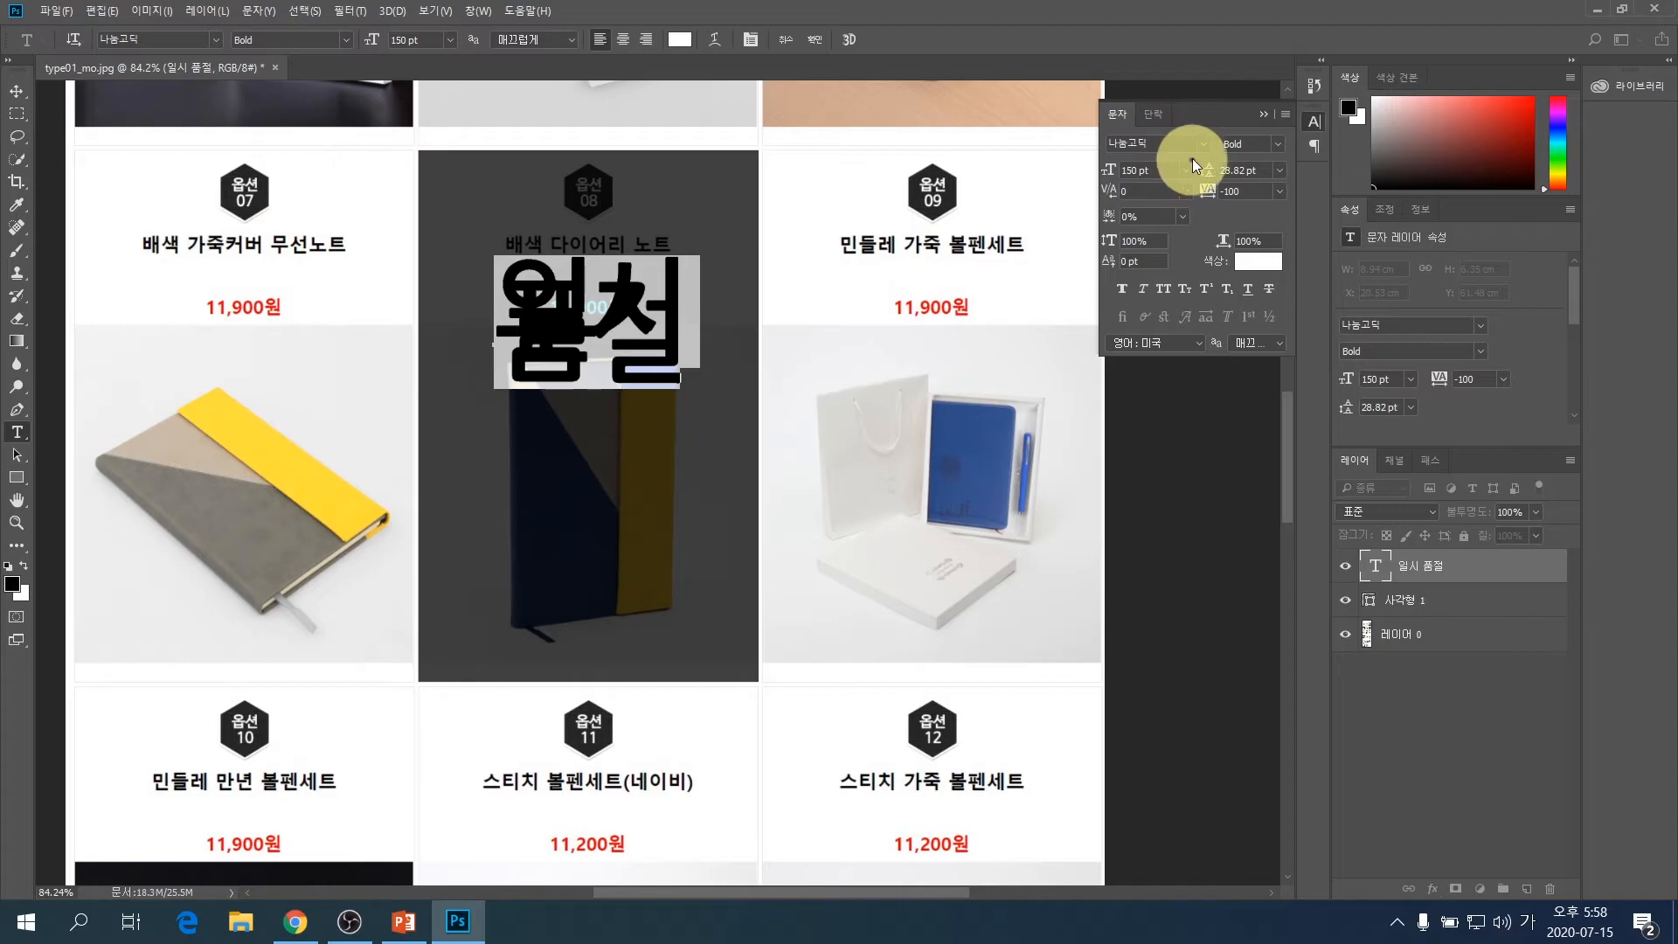
{"action": "double_click", "coordinate": [1247, 171]}
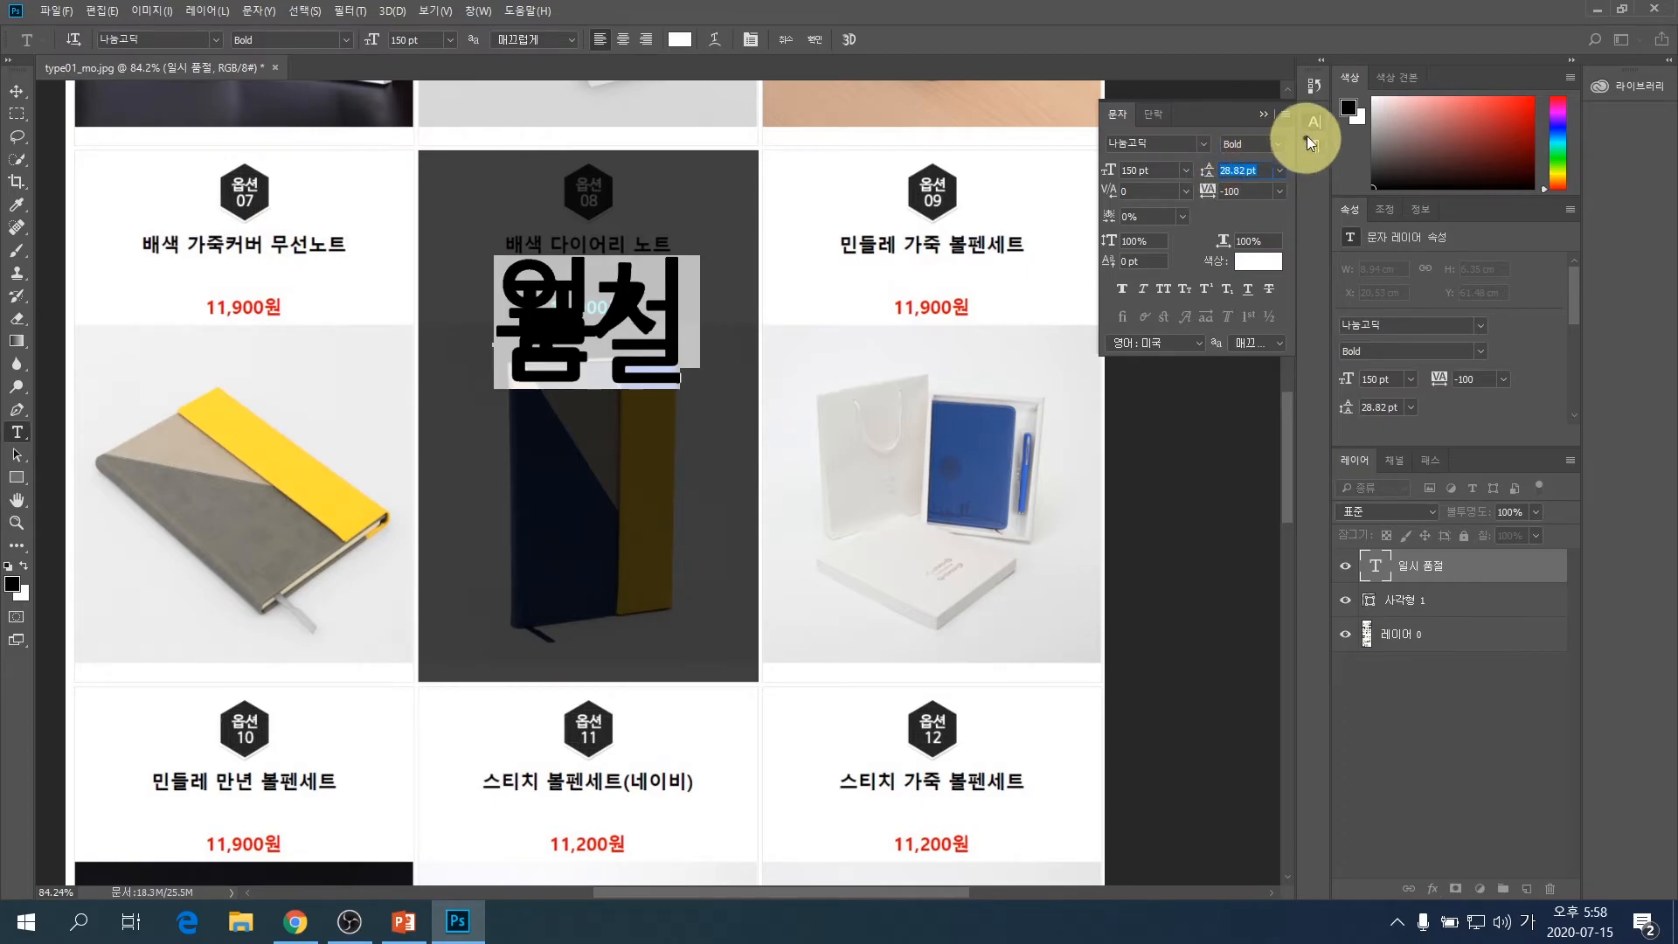
{"action": "type", "text": "160"}
{"action": "key", "text": "Return"}
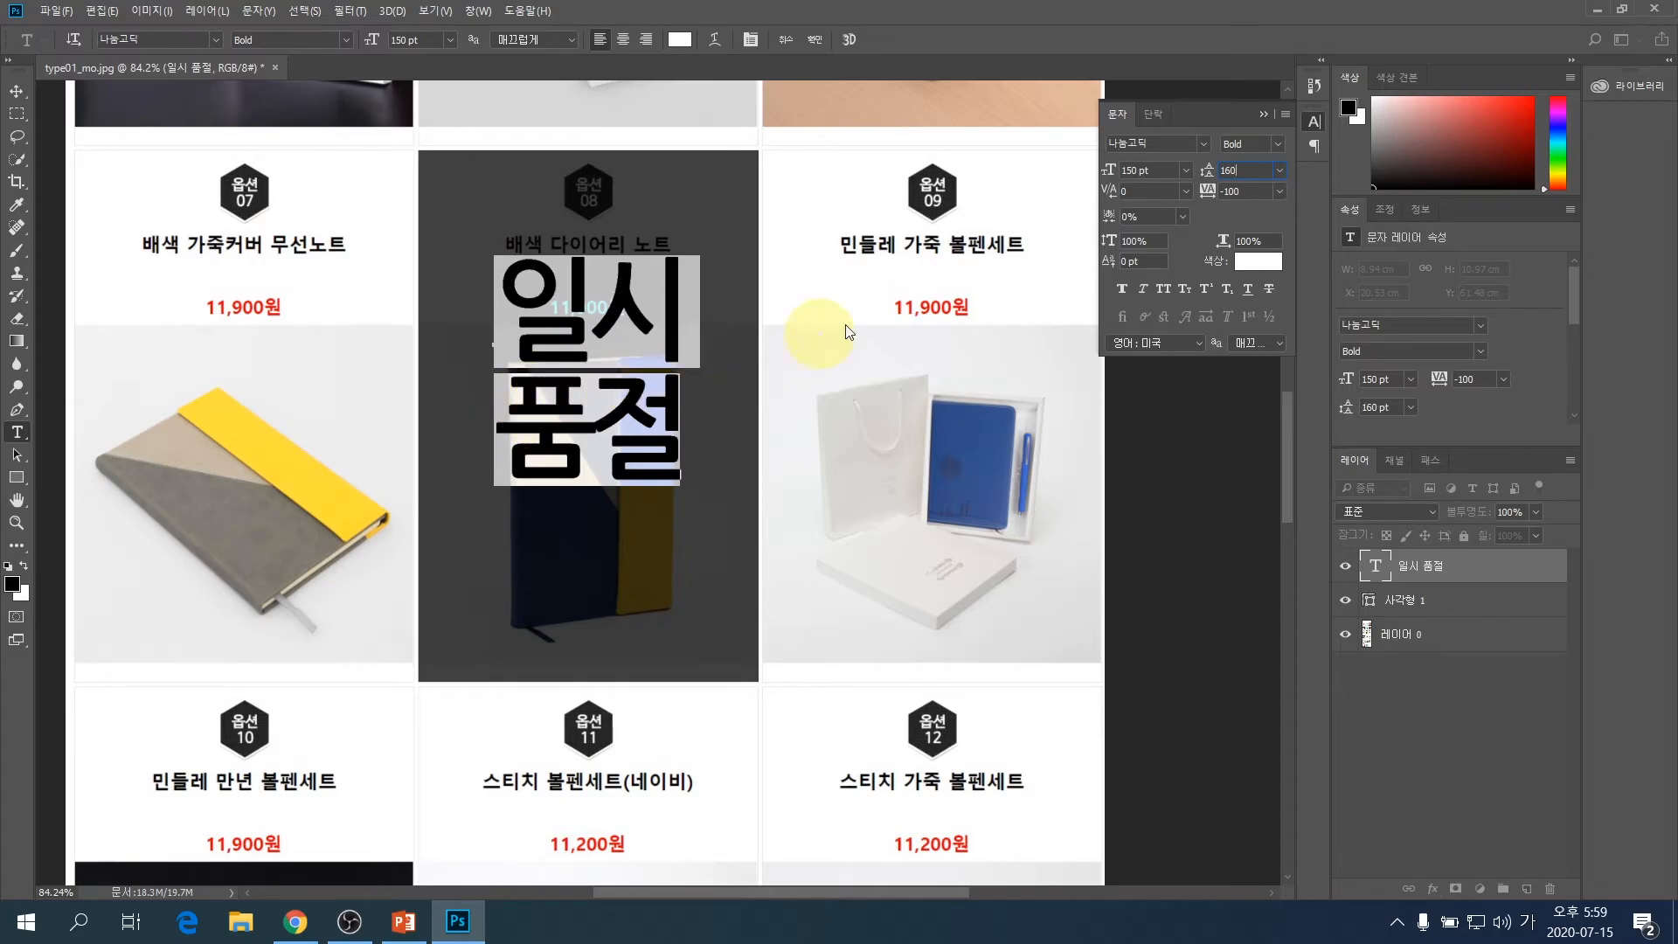
{"action": "left_click", "coordinate": [1247, 174]}
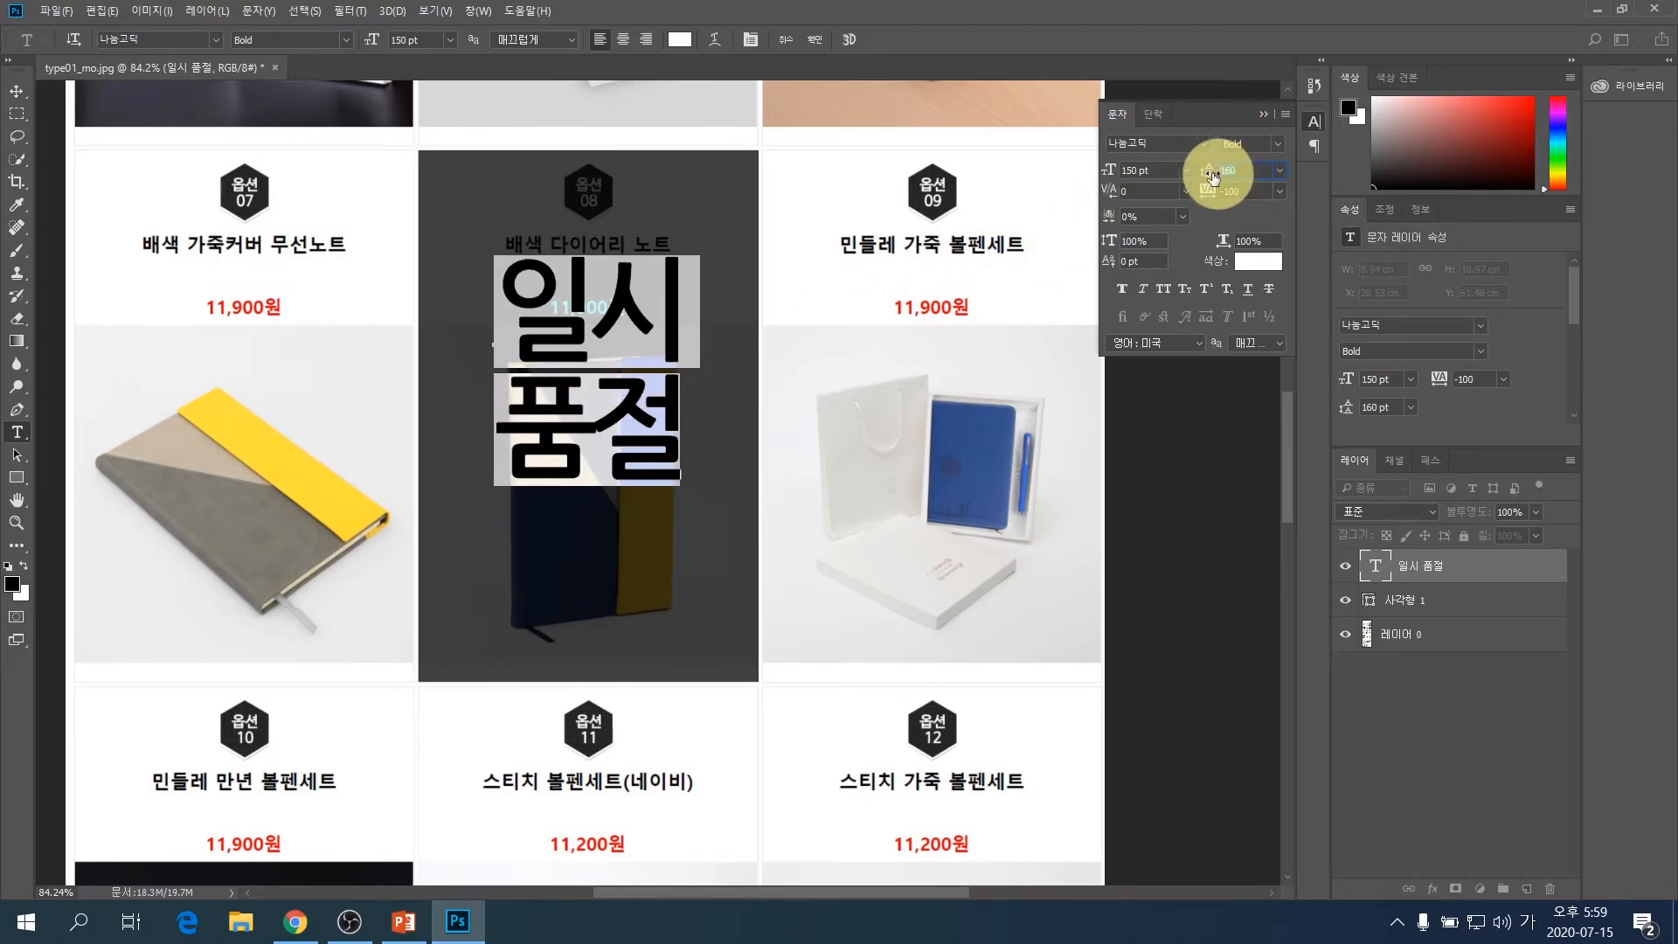
{"action": "type", "text": "170"}
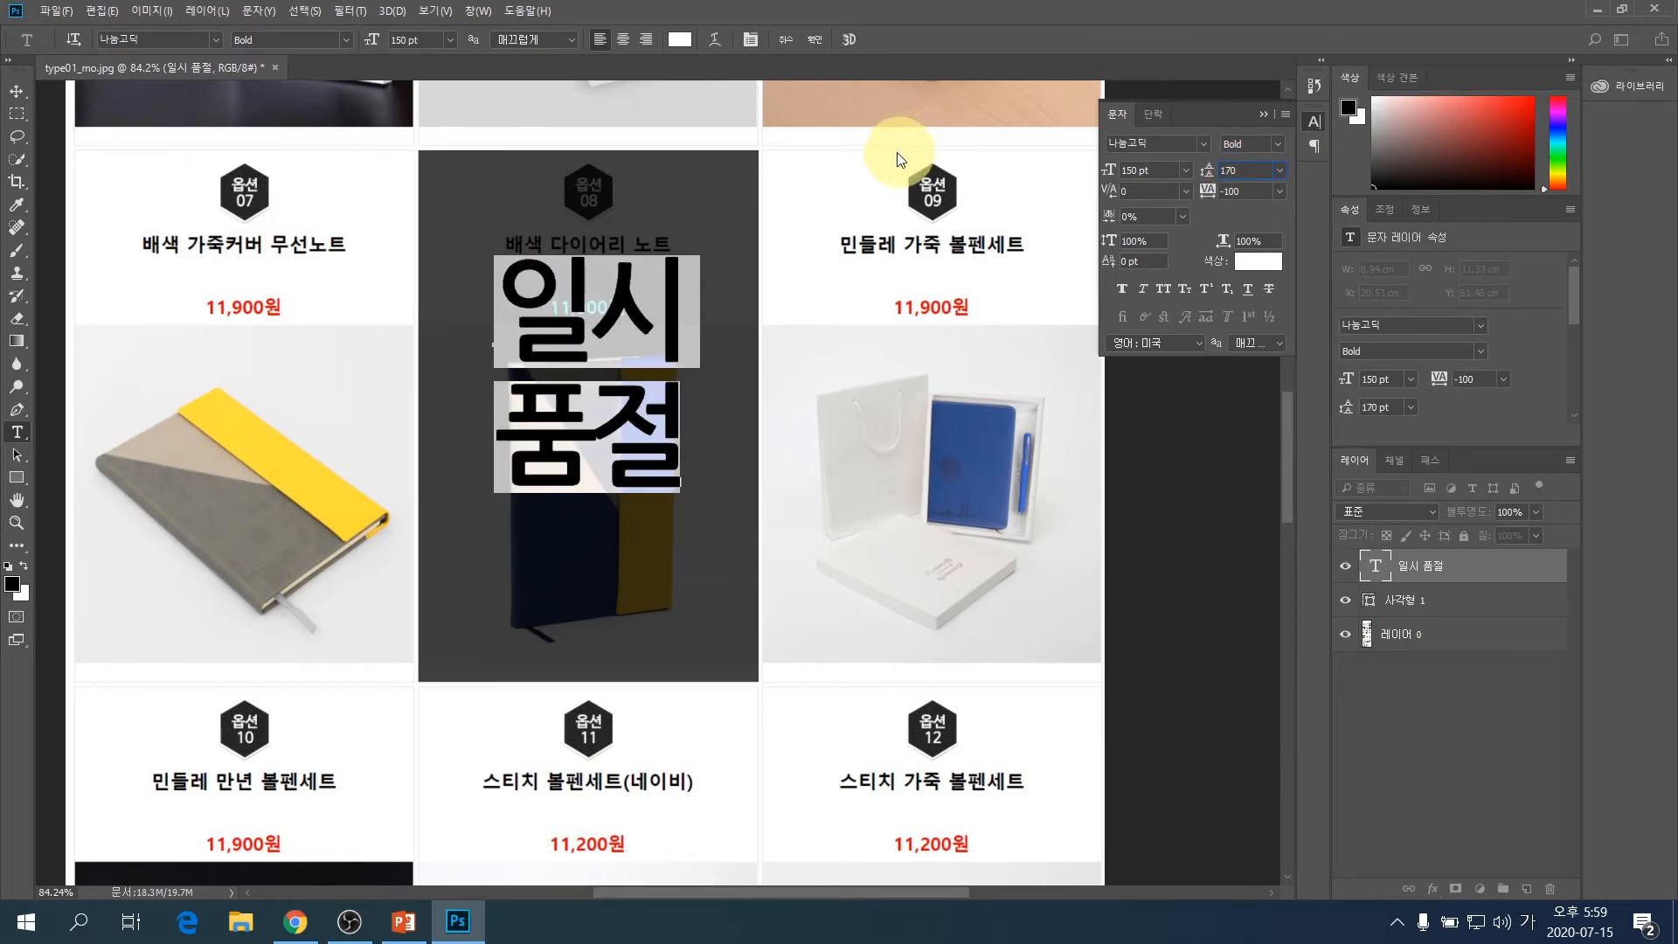
- Commit the two-line 일시 품절 text and shift it slightly down and left on the dark rectangle over option 08
{"action": "left_click", "coordinate": [815, 45]}
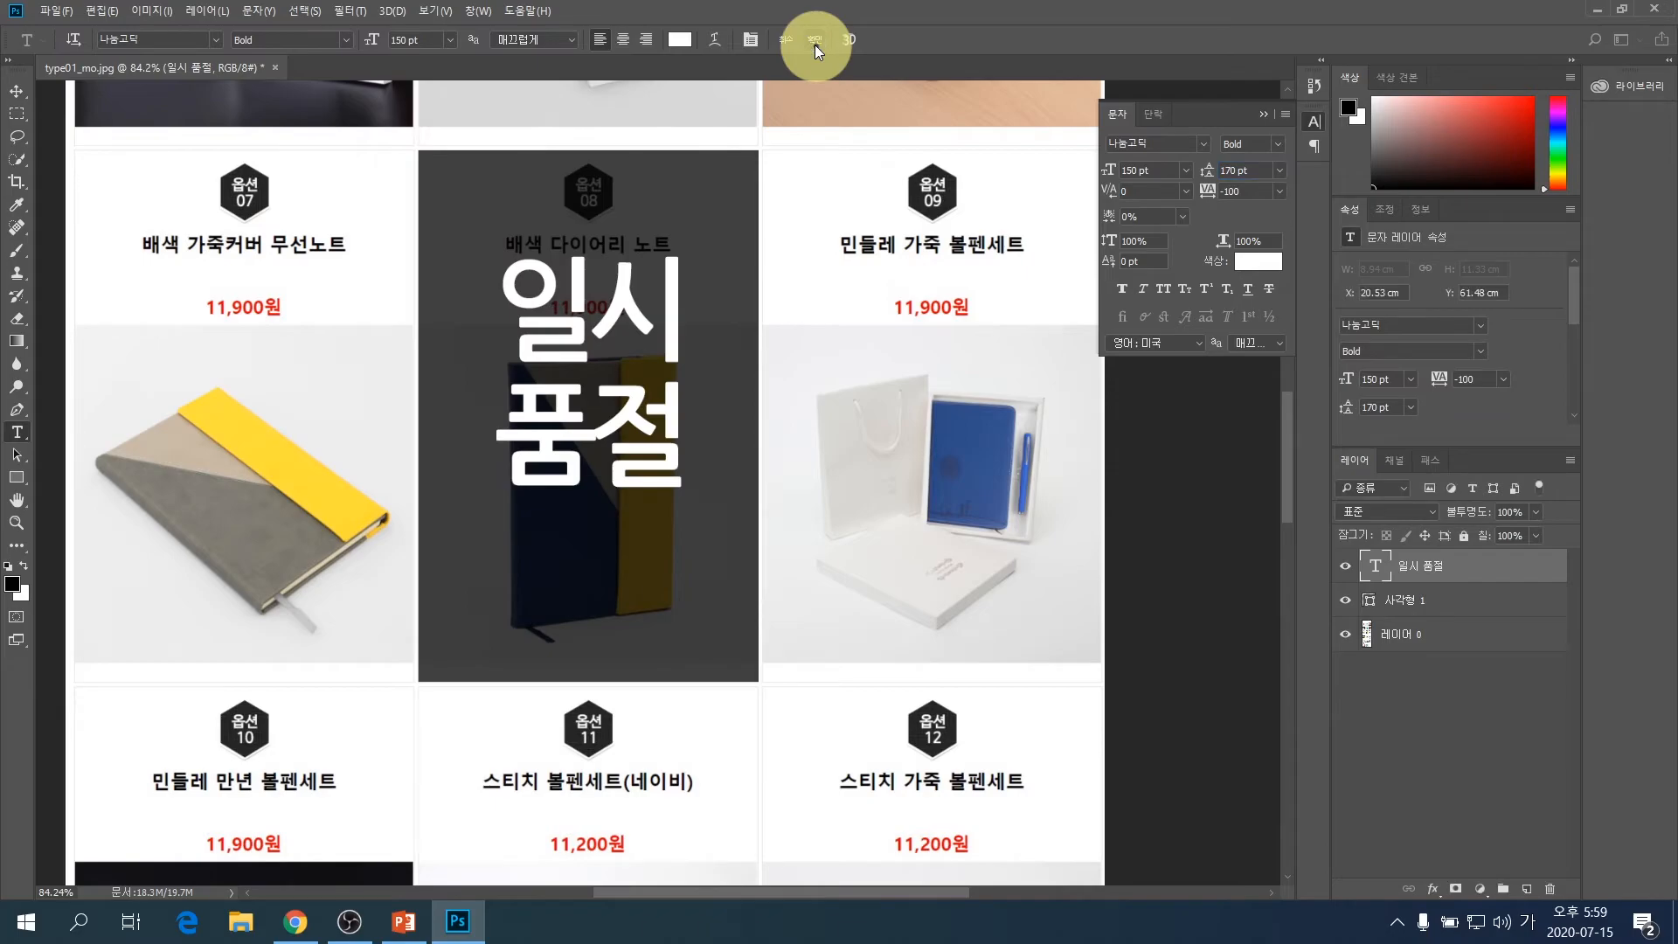
{"action": "left_click", "coordinate": [15, 91]}
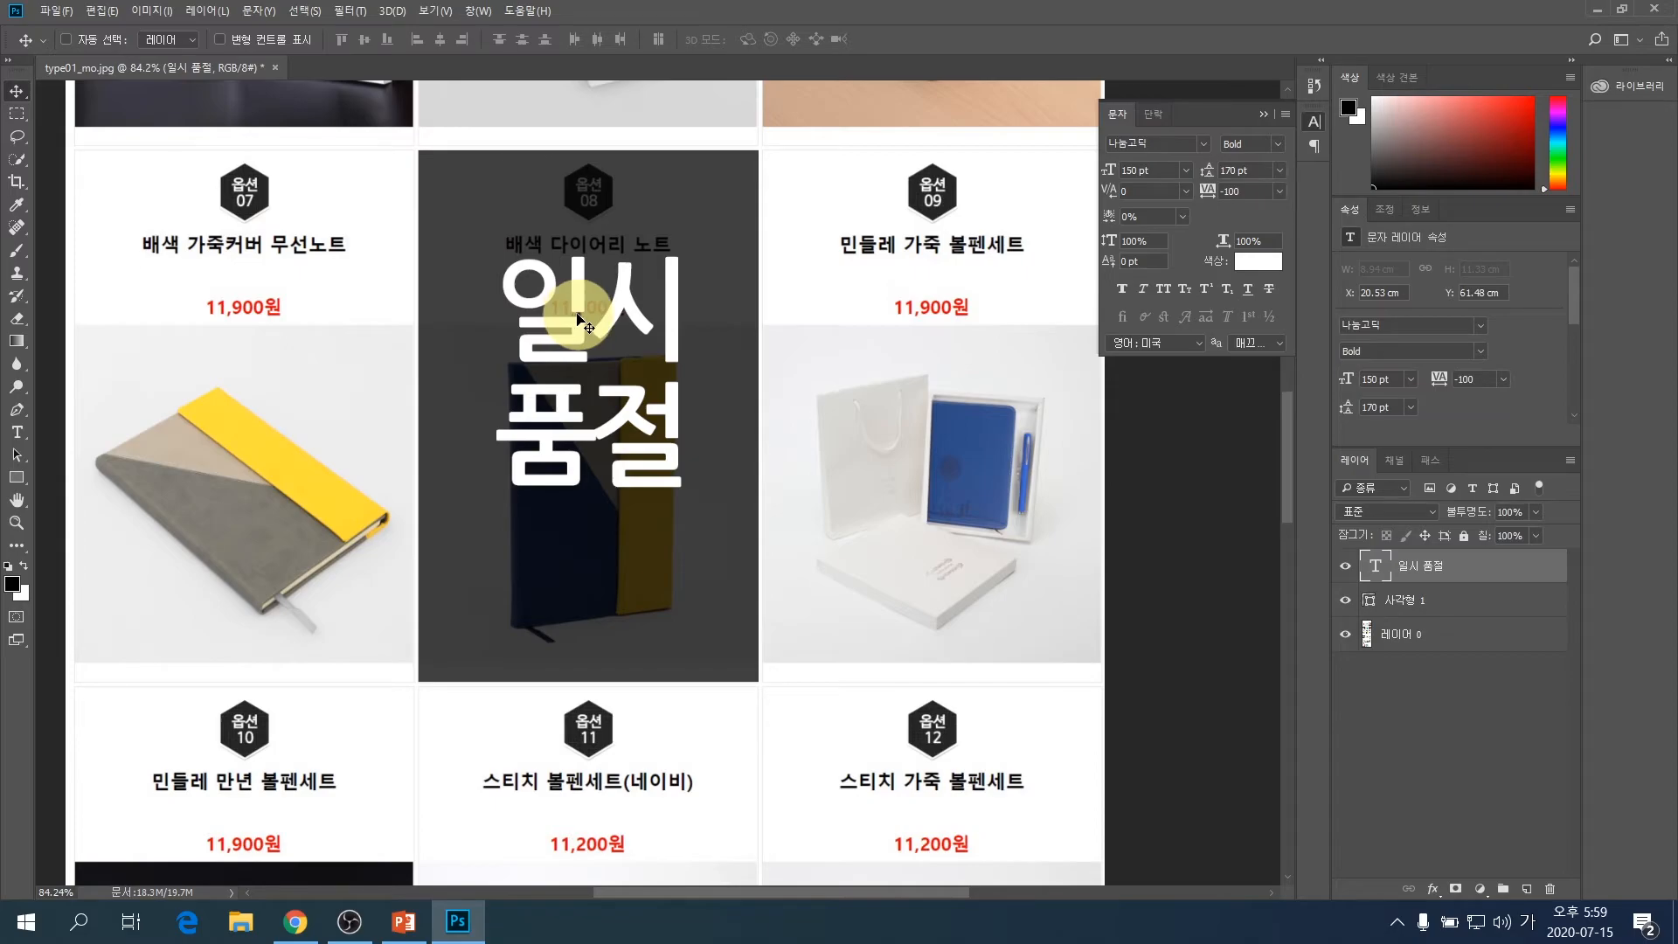
{"action": "left_click_drag", "start_coordinate": [577, 320], "coordinate": [567, 352]}
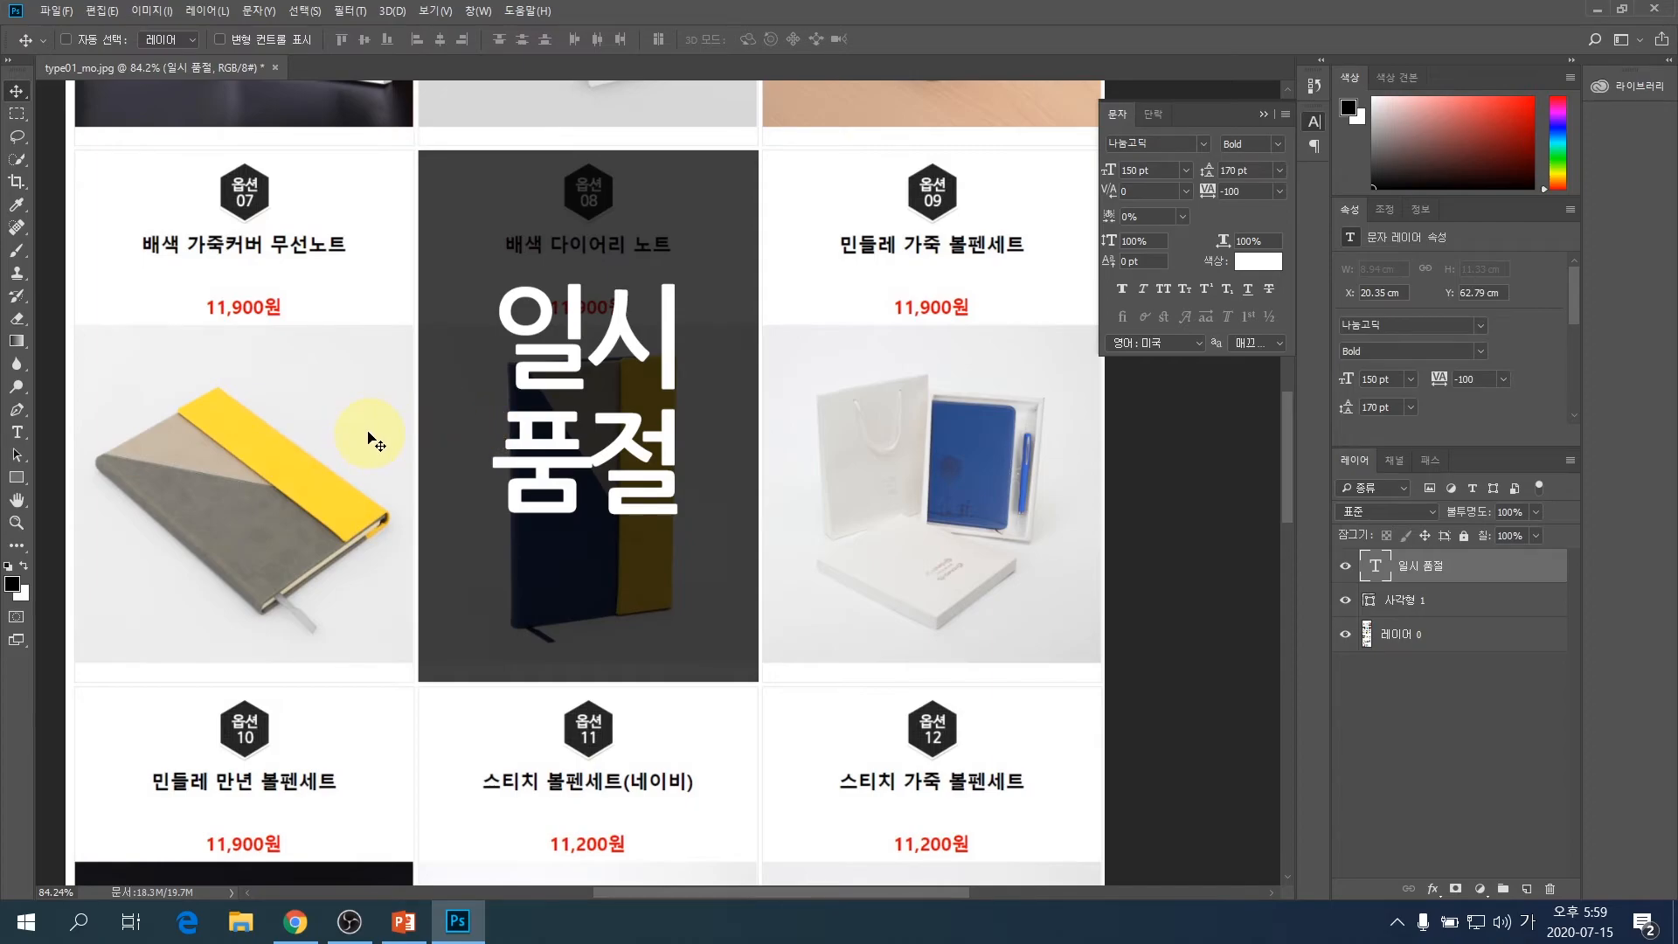
- Examine how the 일시 품절 overlay on option 08 looks among the surrounding products in the whole detail image
{"action": "scroll", "coordinate": [369, 437], "scroll_direction": "down", "scroll_amount": 3}
{"action": "scroll", "coordinate": [367, 441], "scroll_direction": "down", "scroll_amount": 1}
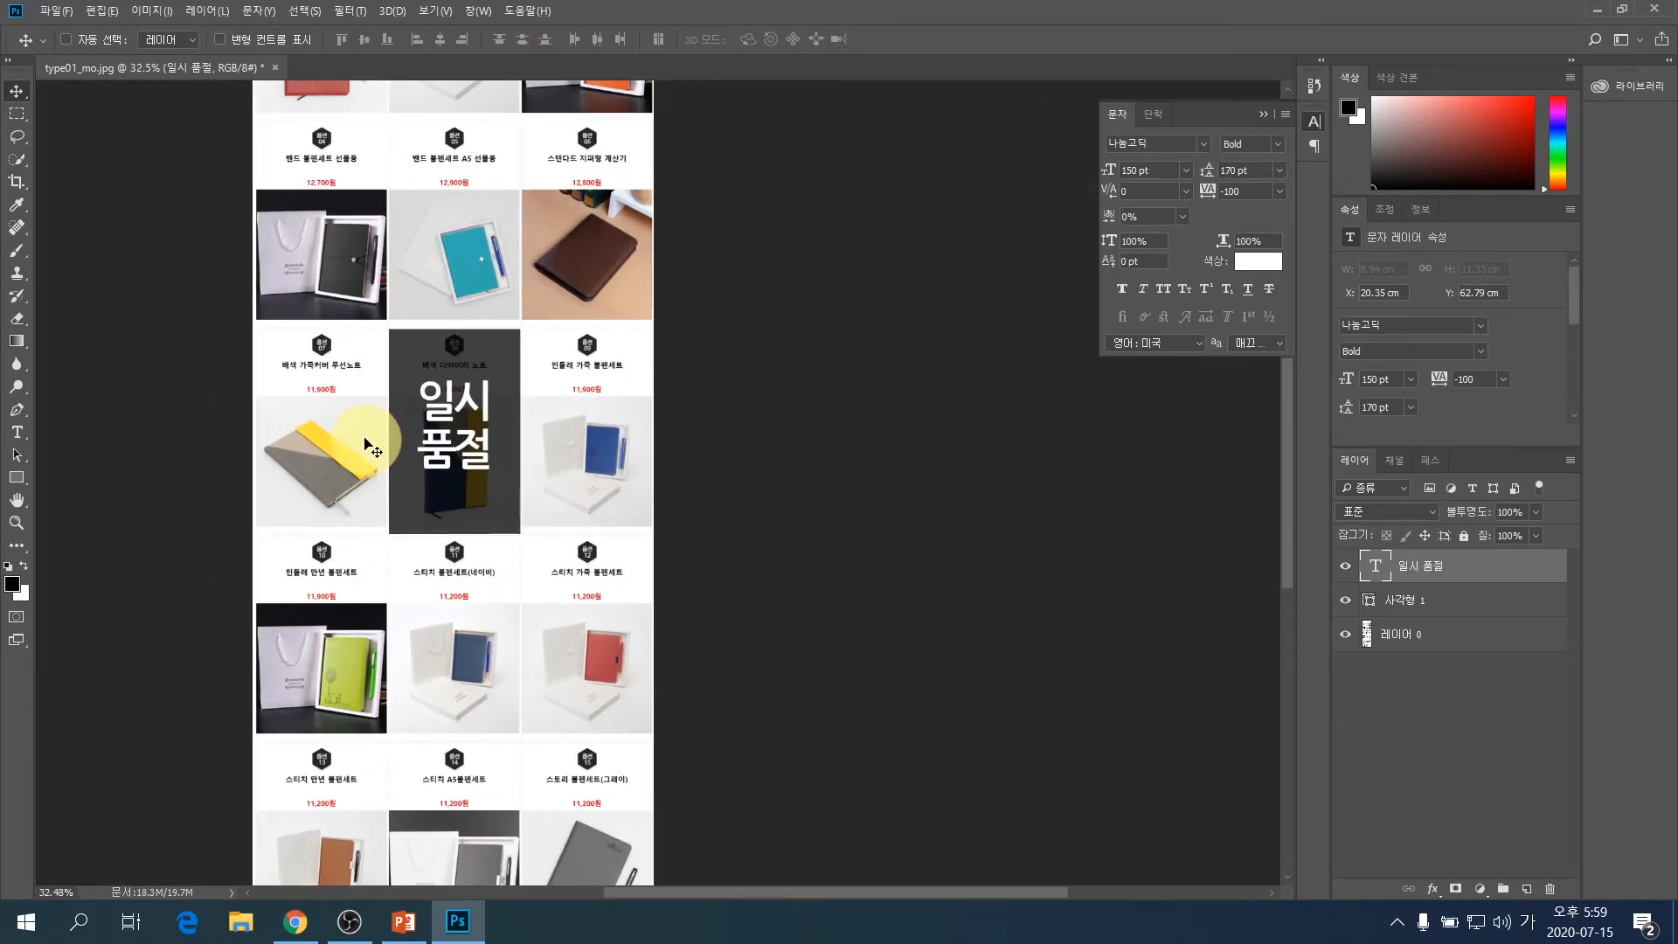
{"action": "scroll", "coordinate": [368, 446], "scroll_direction": "down", "scroll_amount": 1}
{"action": "left_click_drag", "start_coordinate": [278, 430], "coordinate": [476, 472]}
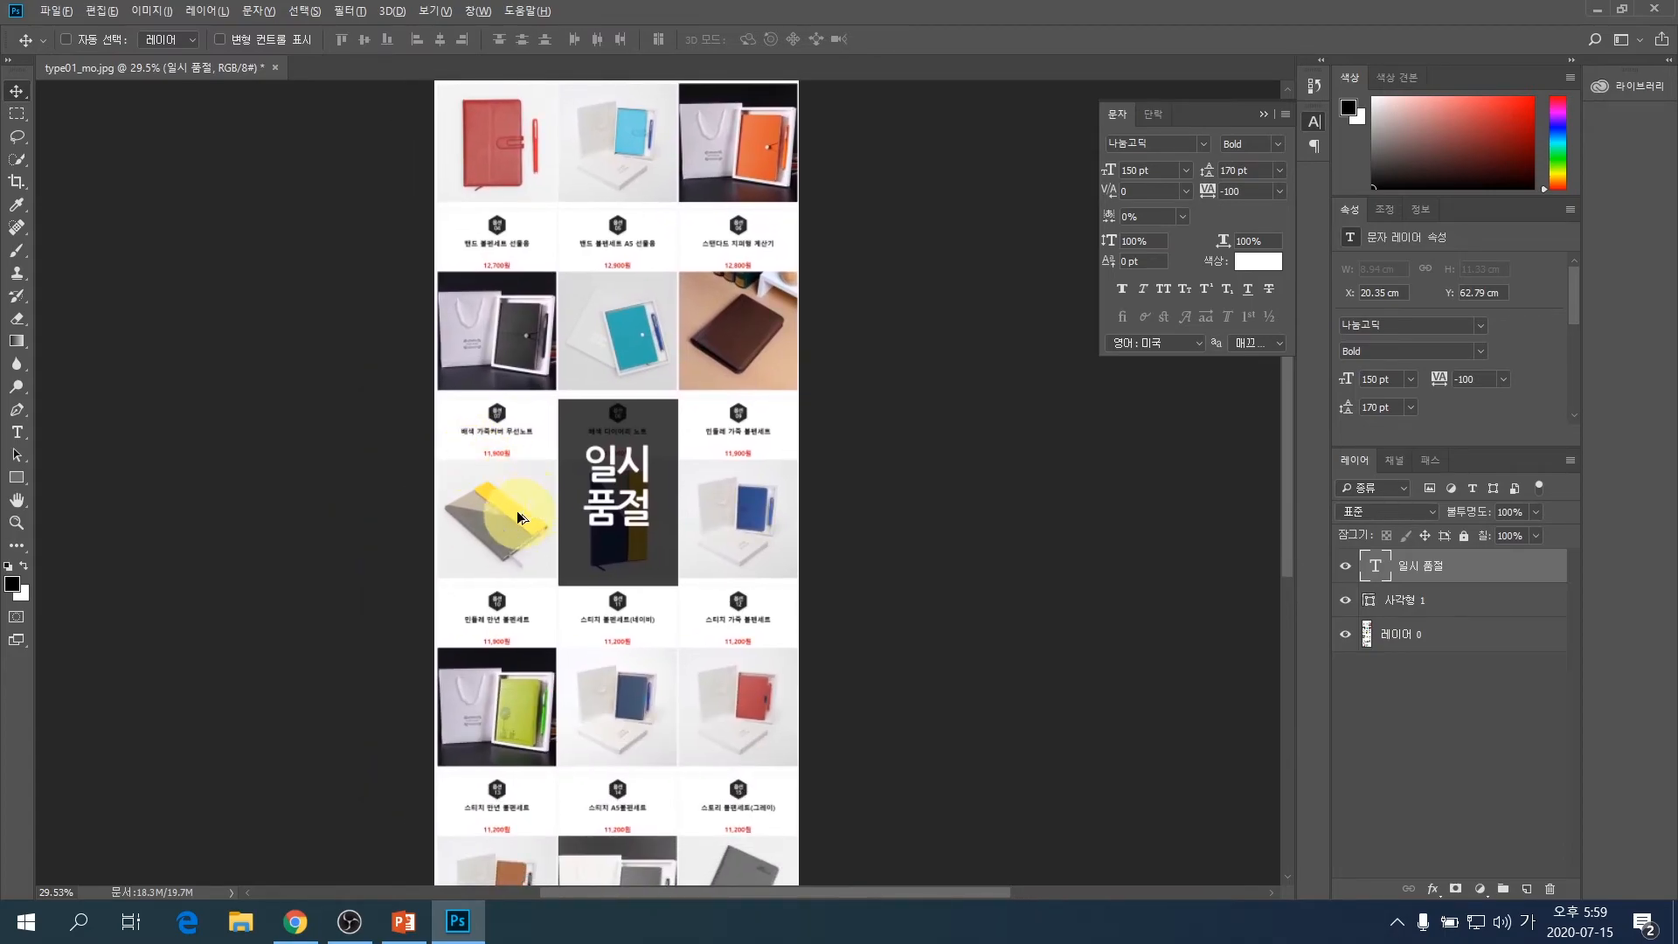
{"action": "scroll", "coordinate": [517, 516], "scroll_direction": "up", "scroll_amount": 2}
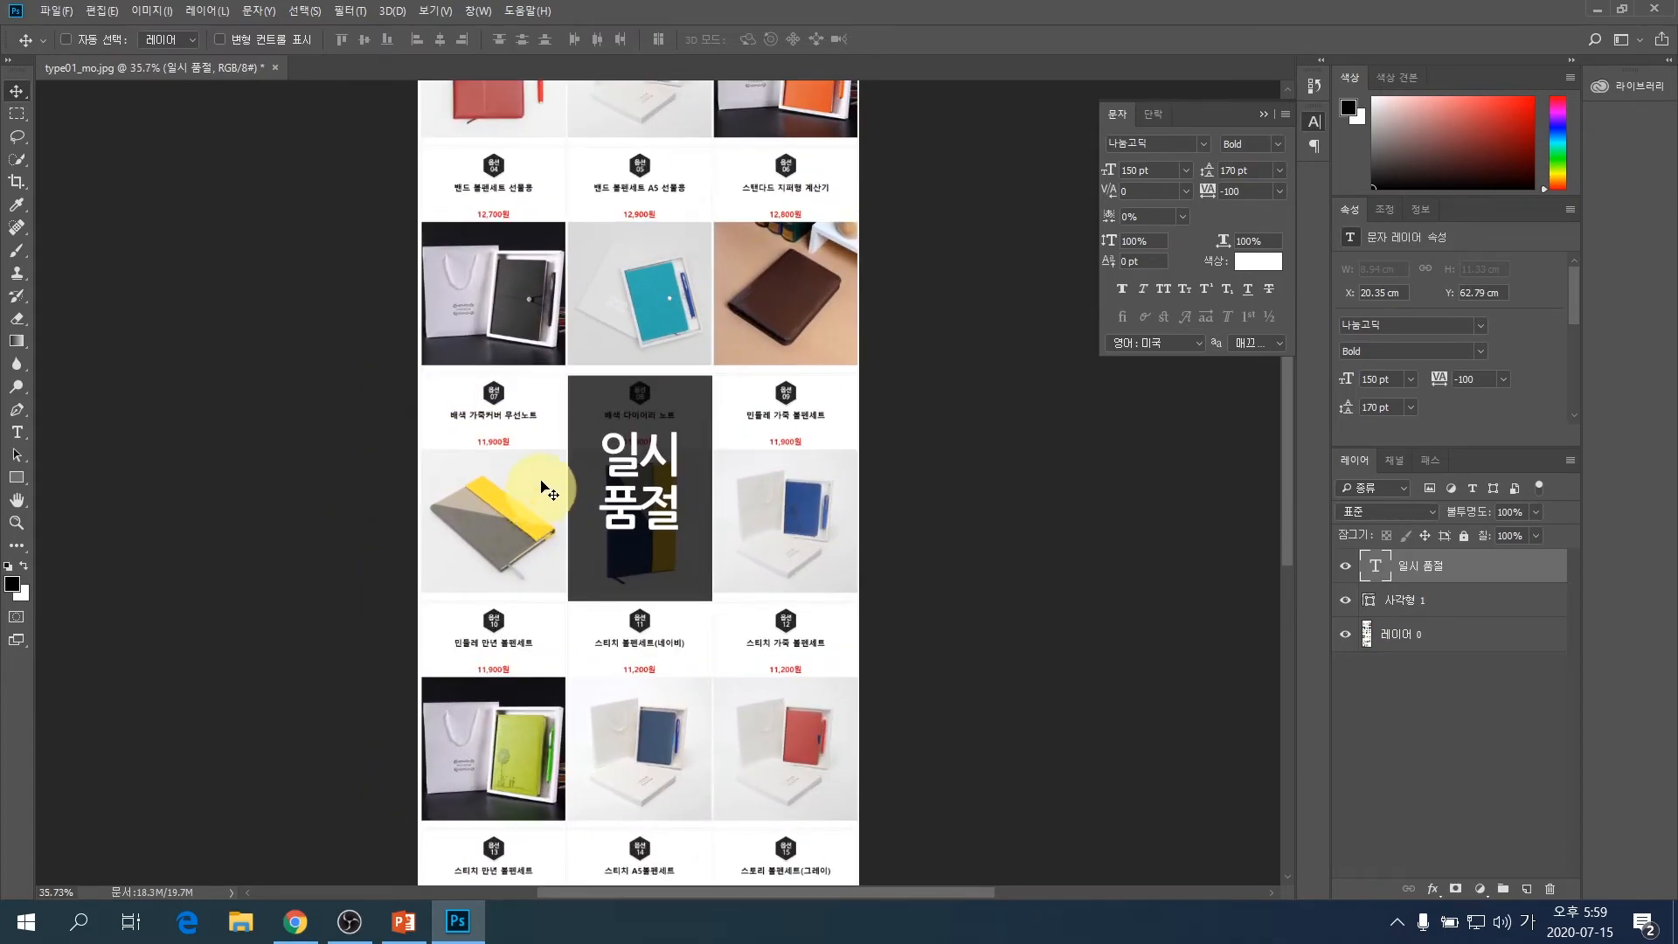
{"action": "left_click_drag", "start_coordinate": [550, 383], "coordinate": [542, 468]}
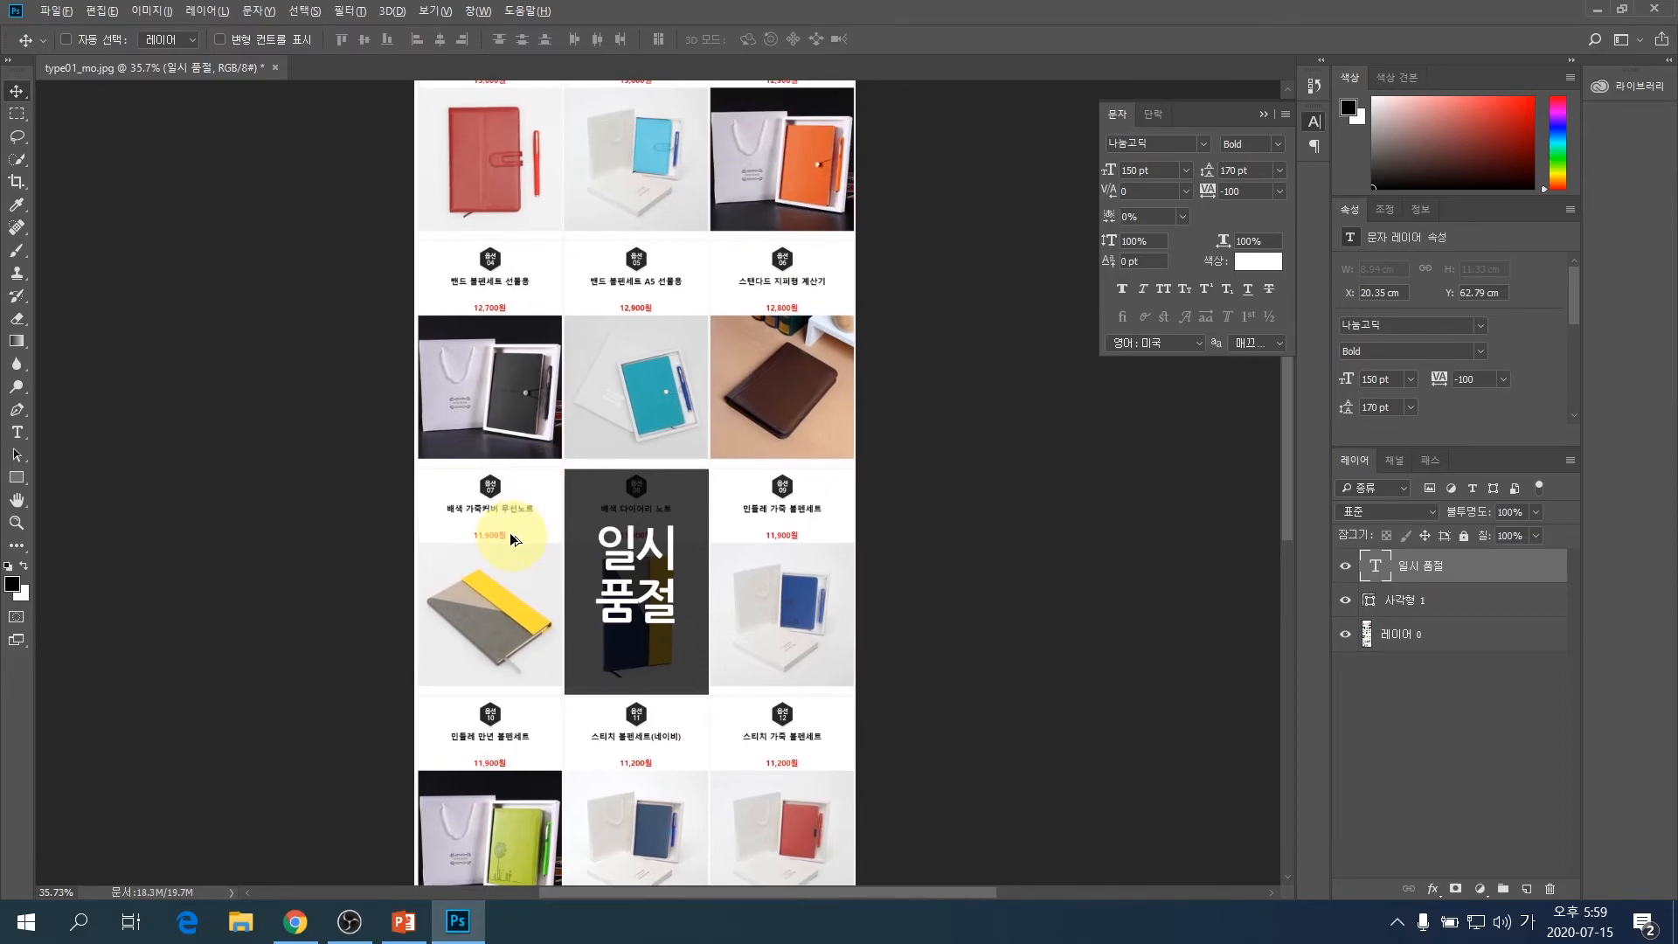
{"action": "scroll", "coordinate": [513, 539], "scroll_direction": "up", "scroll_amount": 1}
{"action": "scroll", "coordinate": [512, 537], "scroll_direction": "down", "scroll_amount": 1}
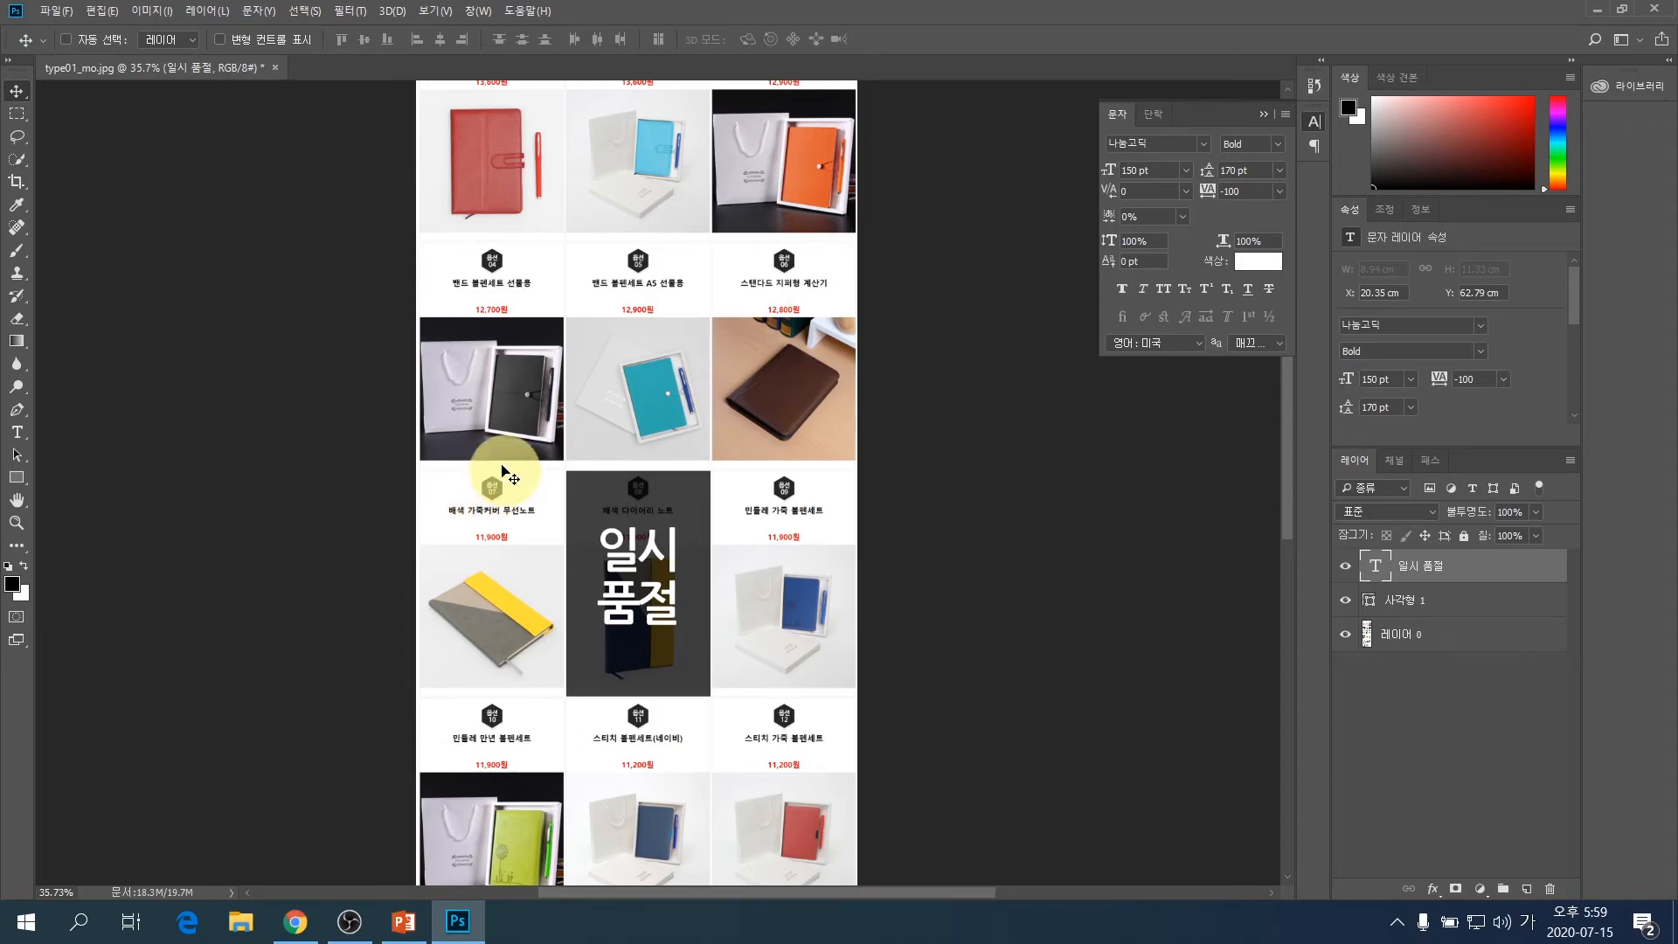
- Export the image for the web as a JPEG, replacing type01_mo.jpg on the desktop
{"action": "left_click", "coordinate": [58, 10]}
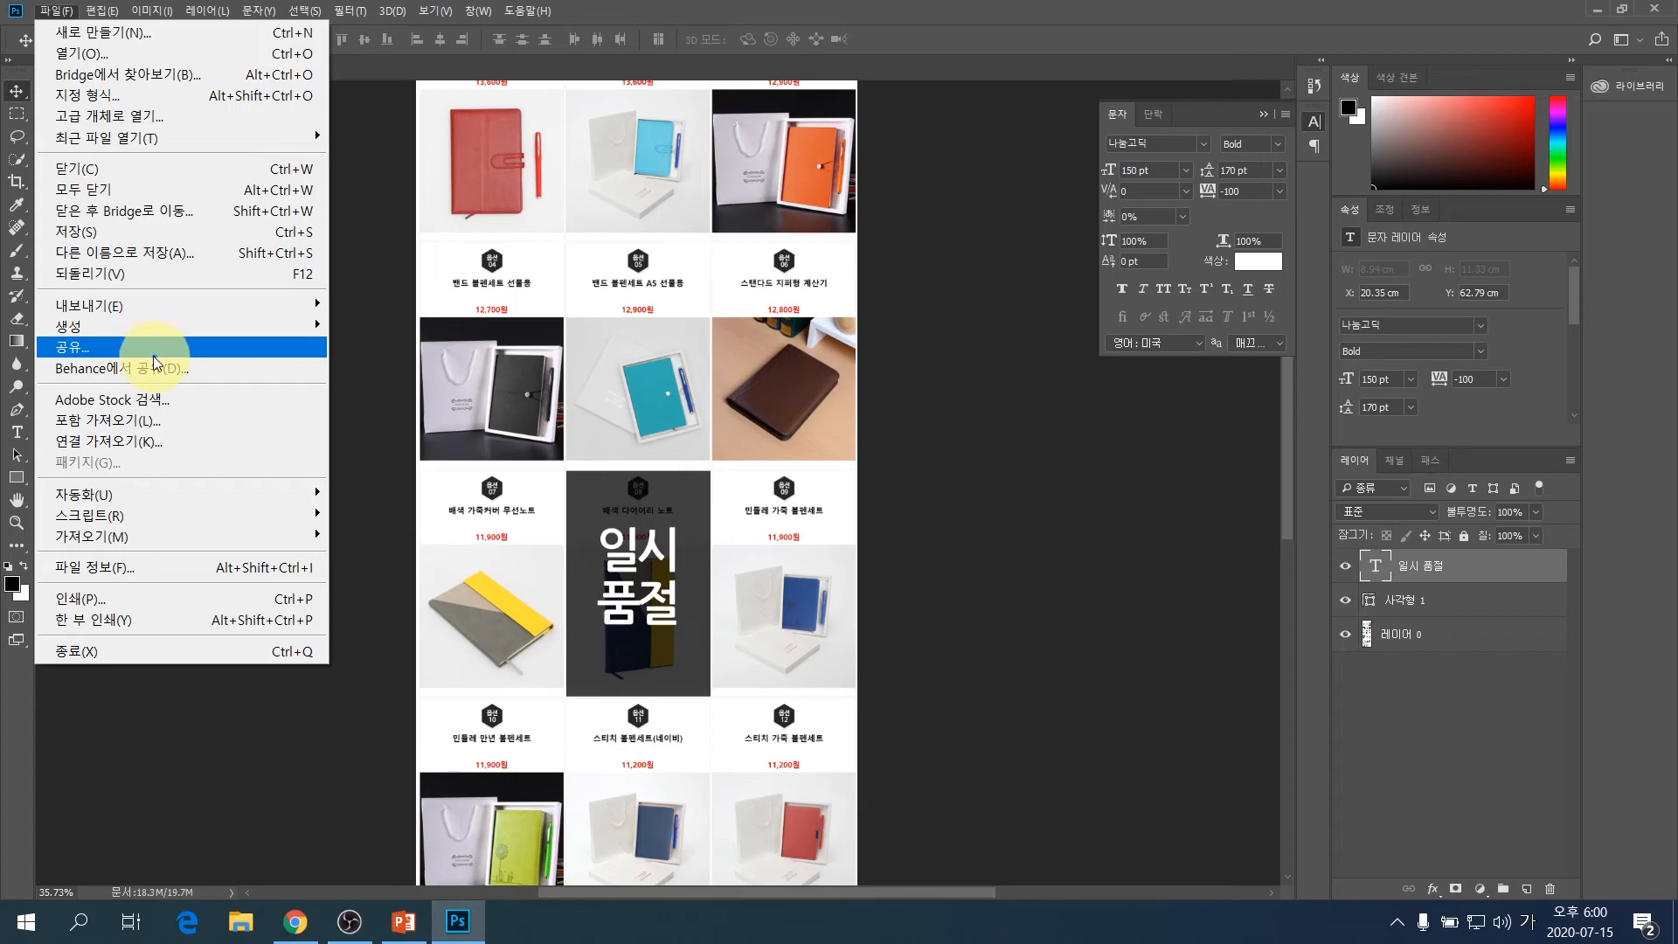
{"action": "mouse_move", "coordinate": [169, 306]}
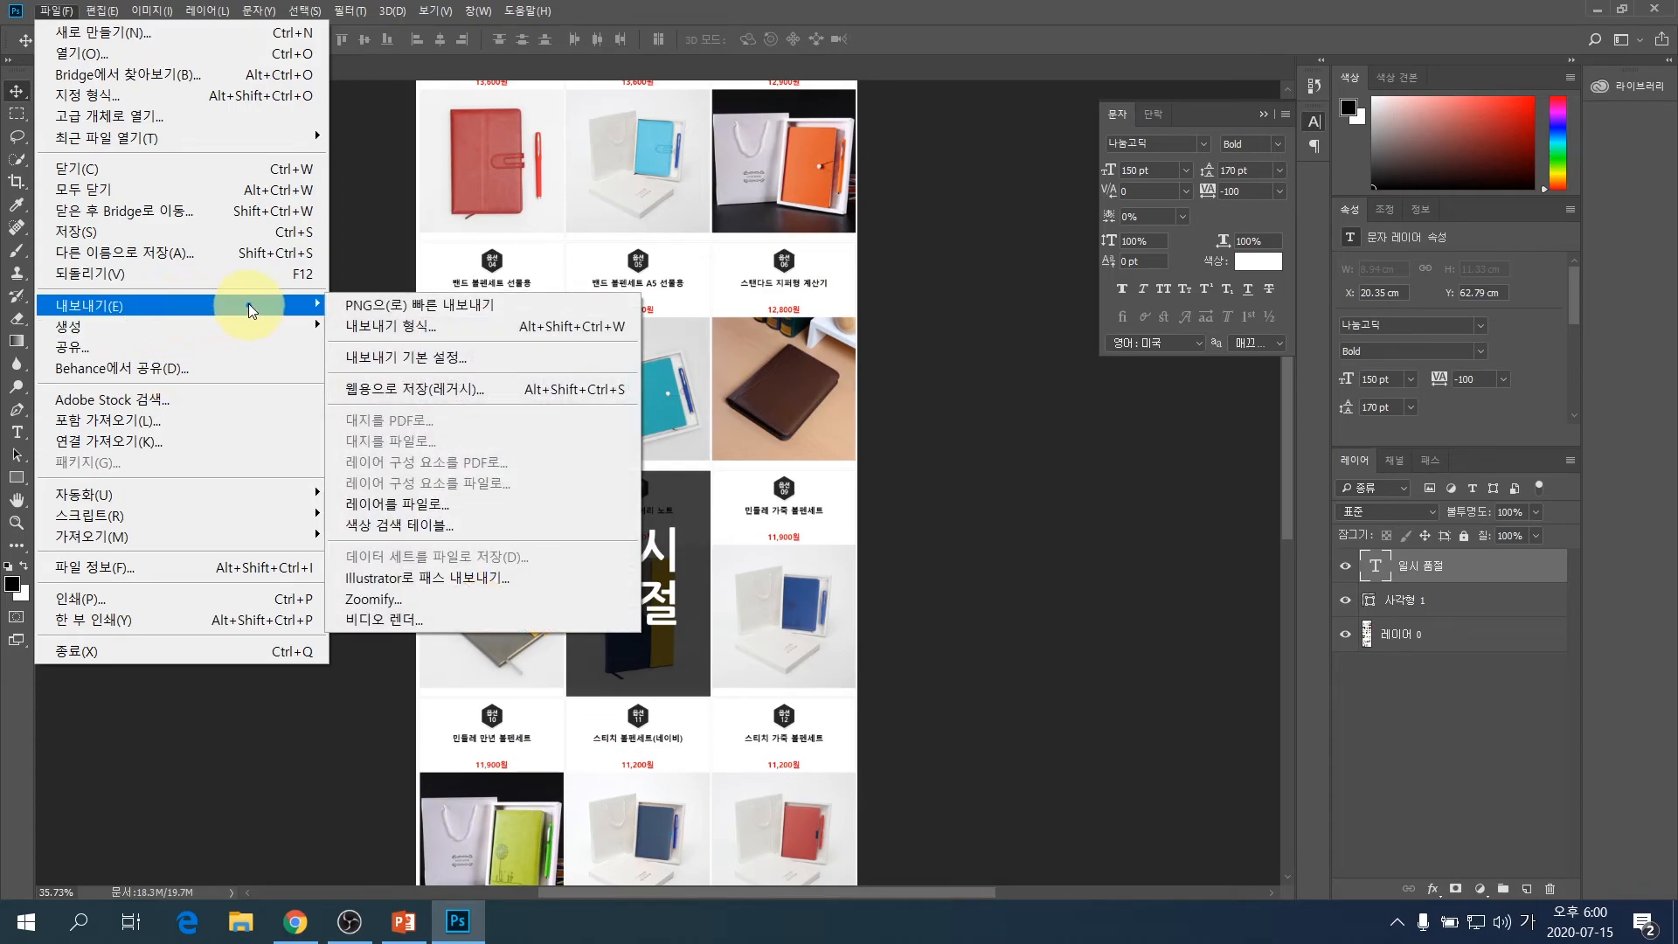
{"action": "left_click", "coordinate": [416, 390]}
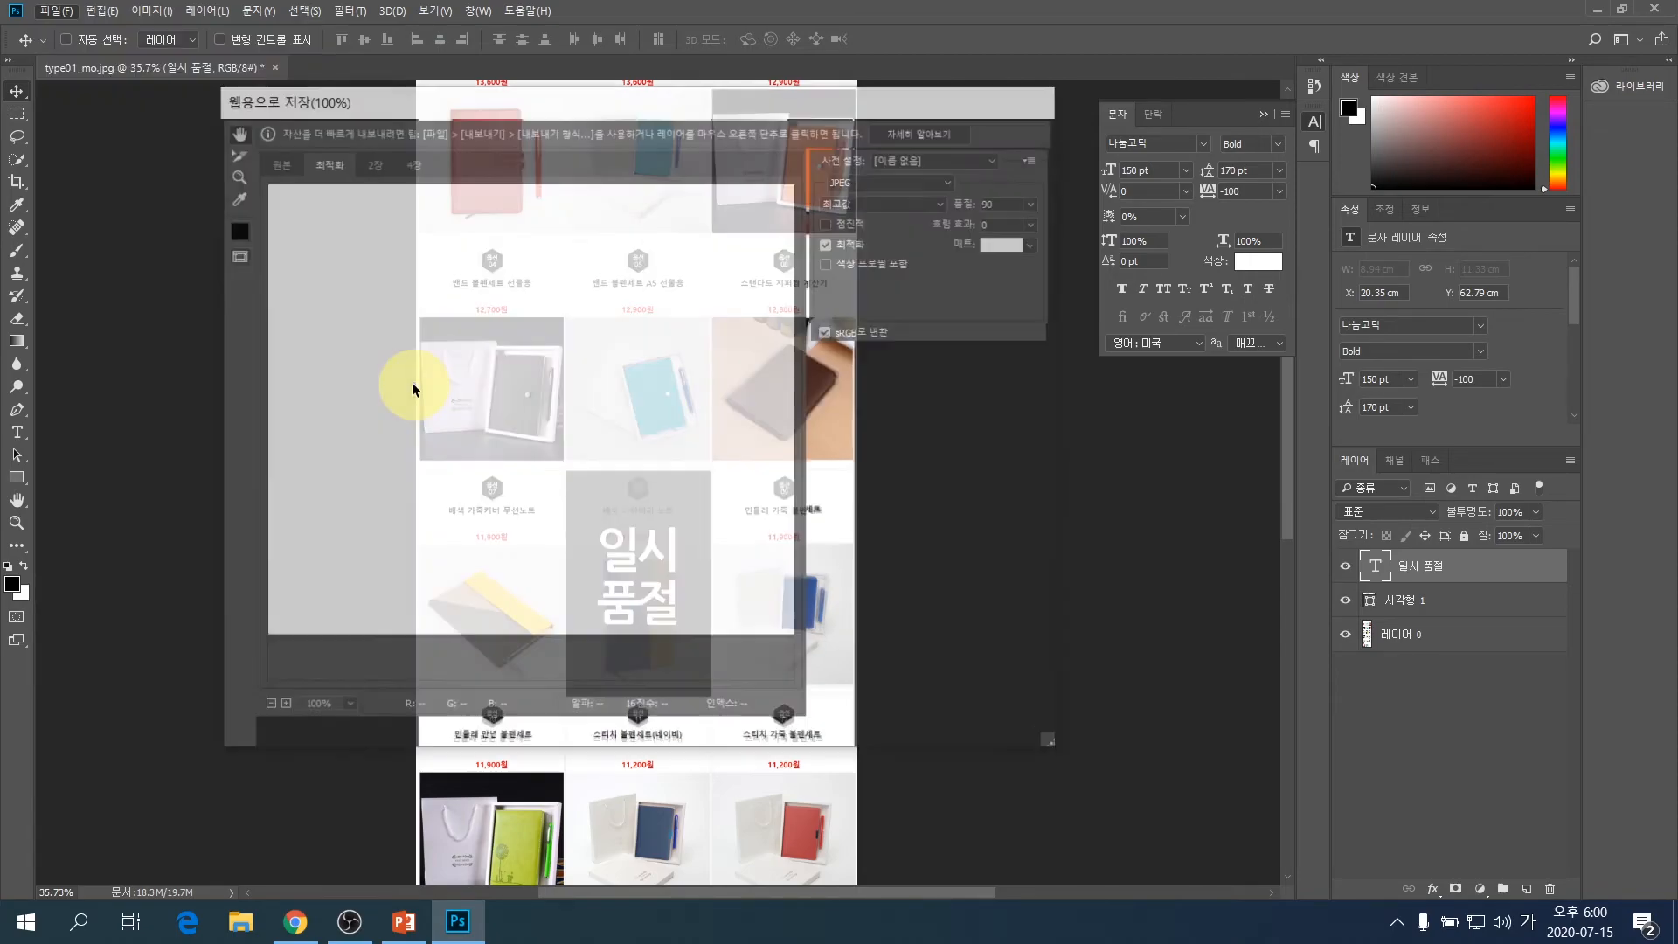
{"action": "left_click", "coordinate": [894, 182]}
{"action": "left_click", "coordinate": [894, 182]}
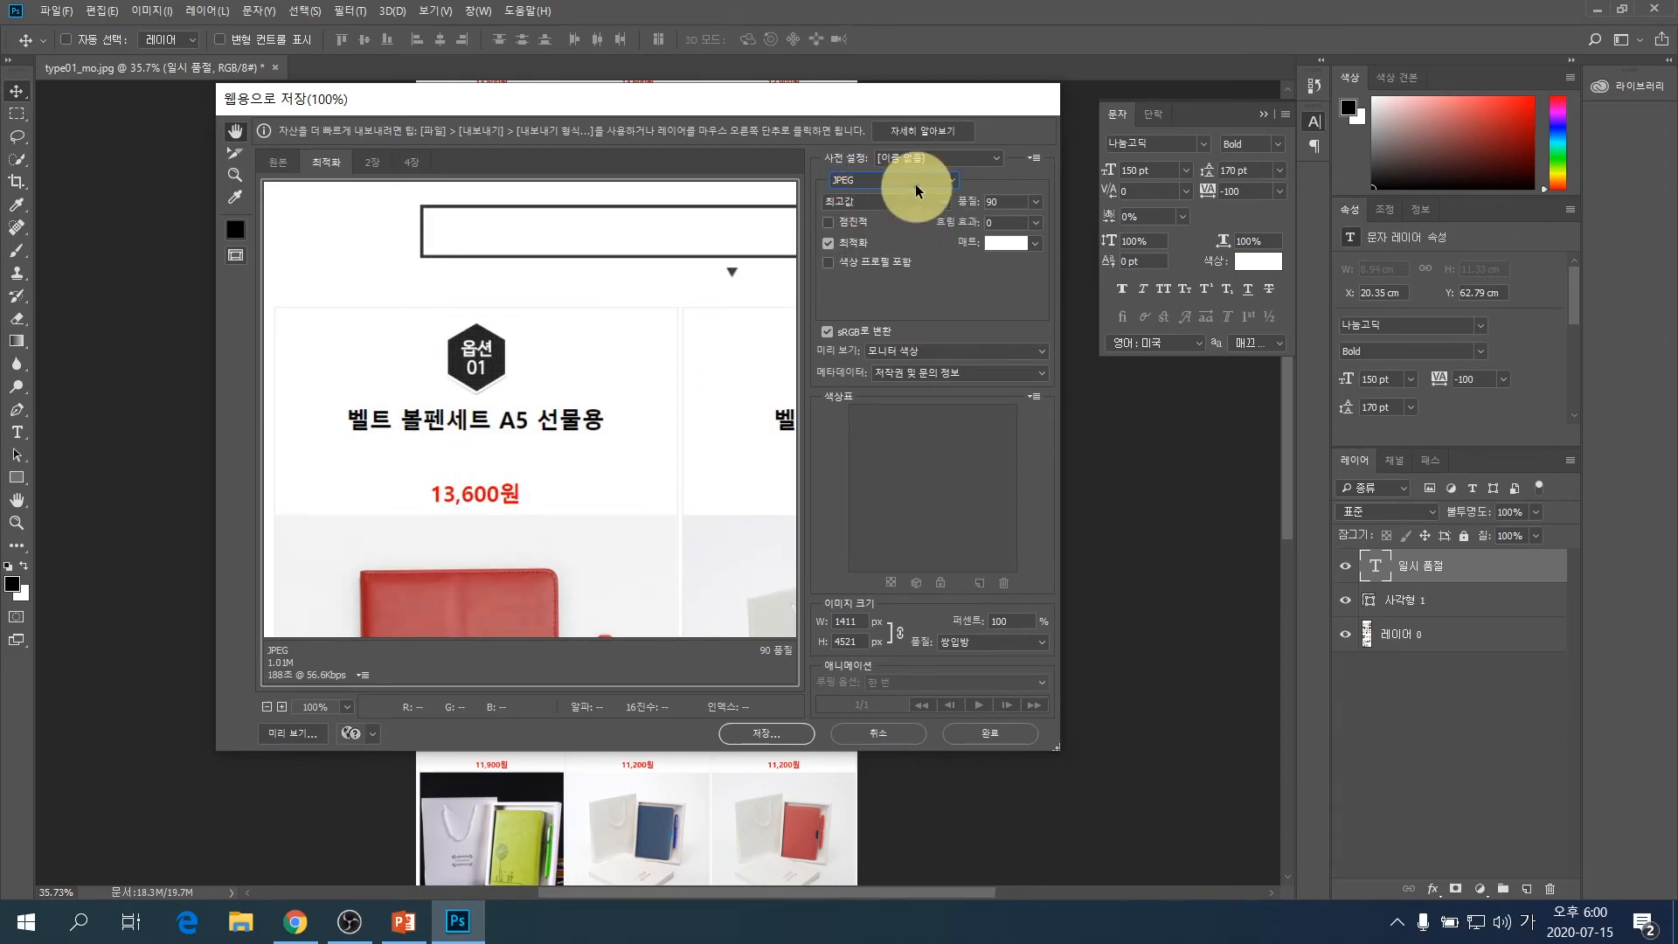
{"action": "left_click", "coordinate": [751, 732]}
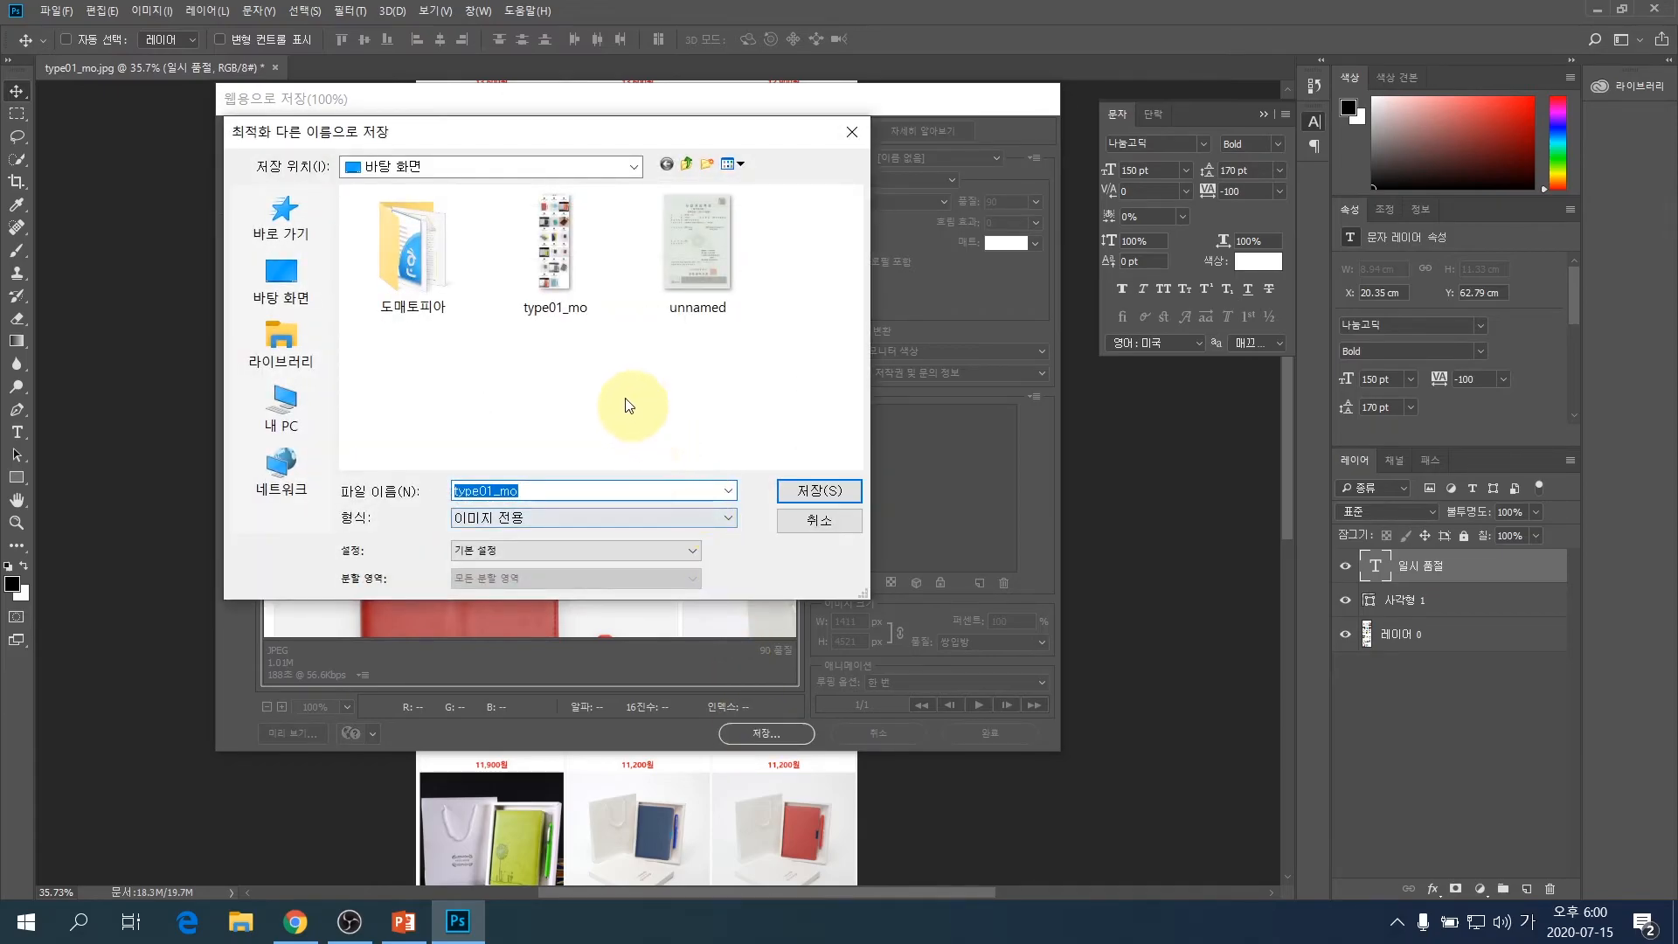
{"action": "left_click", "coordinate": [799, 491]}
{"action": "left_click", "coordinate": [961, 451]}
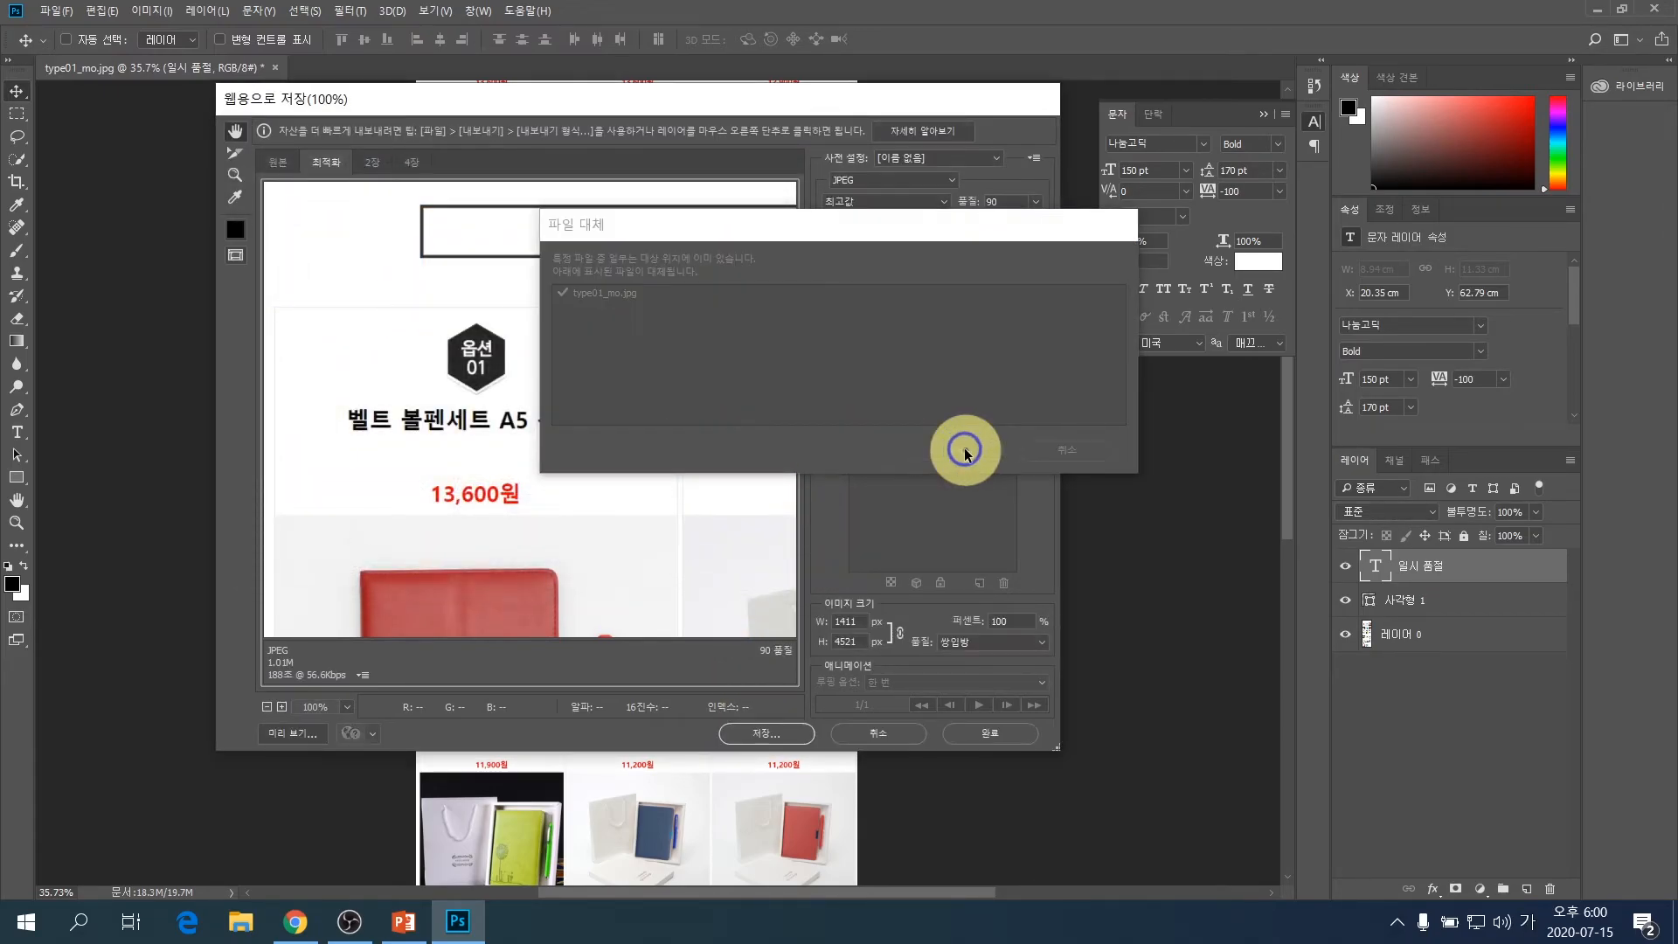
- View the exported type01_mo.jpg in the 알씨 image viewer and inspect the option 08 area up close
{"action": "left_click", "coordinate": [911, 389]}
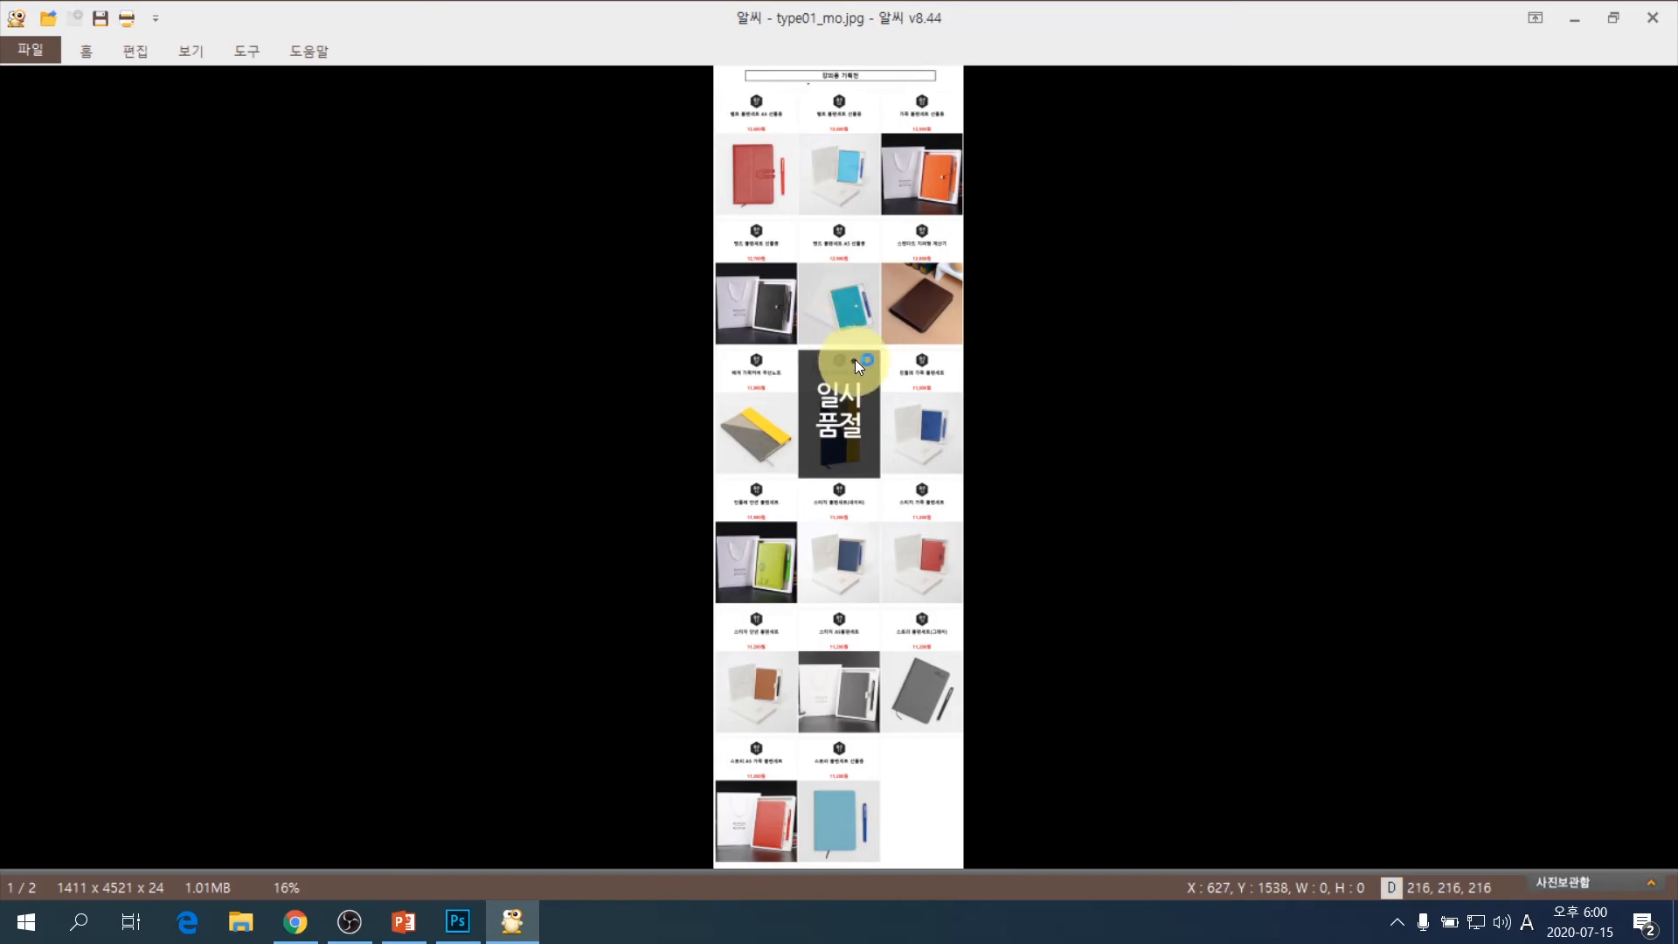
{"action": "scroll", "coordinate": [867, 353], "scroll_direction": "up", "scroll_amount": 5}
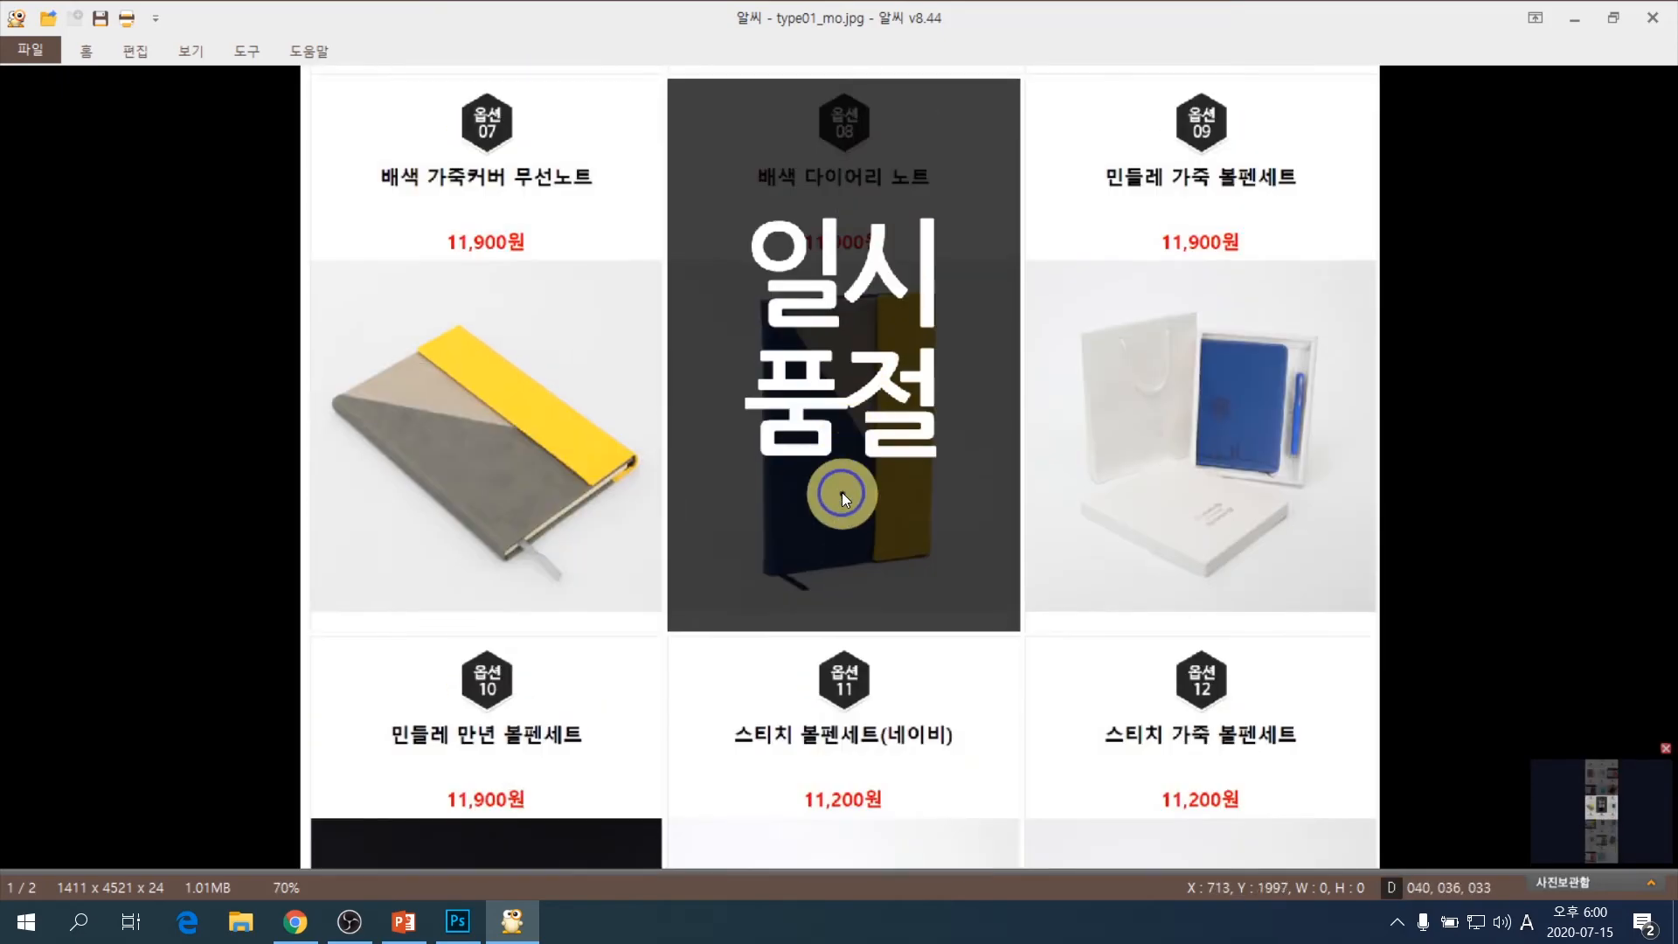
{"action": "left_click_drag", "start_coordinate": [842, 492], "coordinate": [925, 353]}
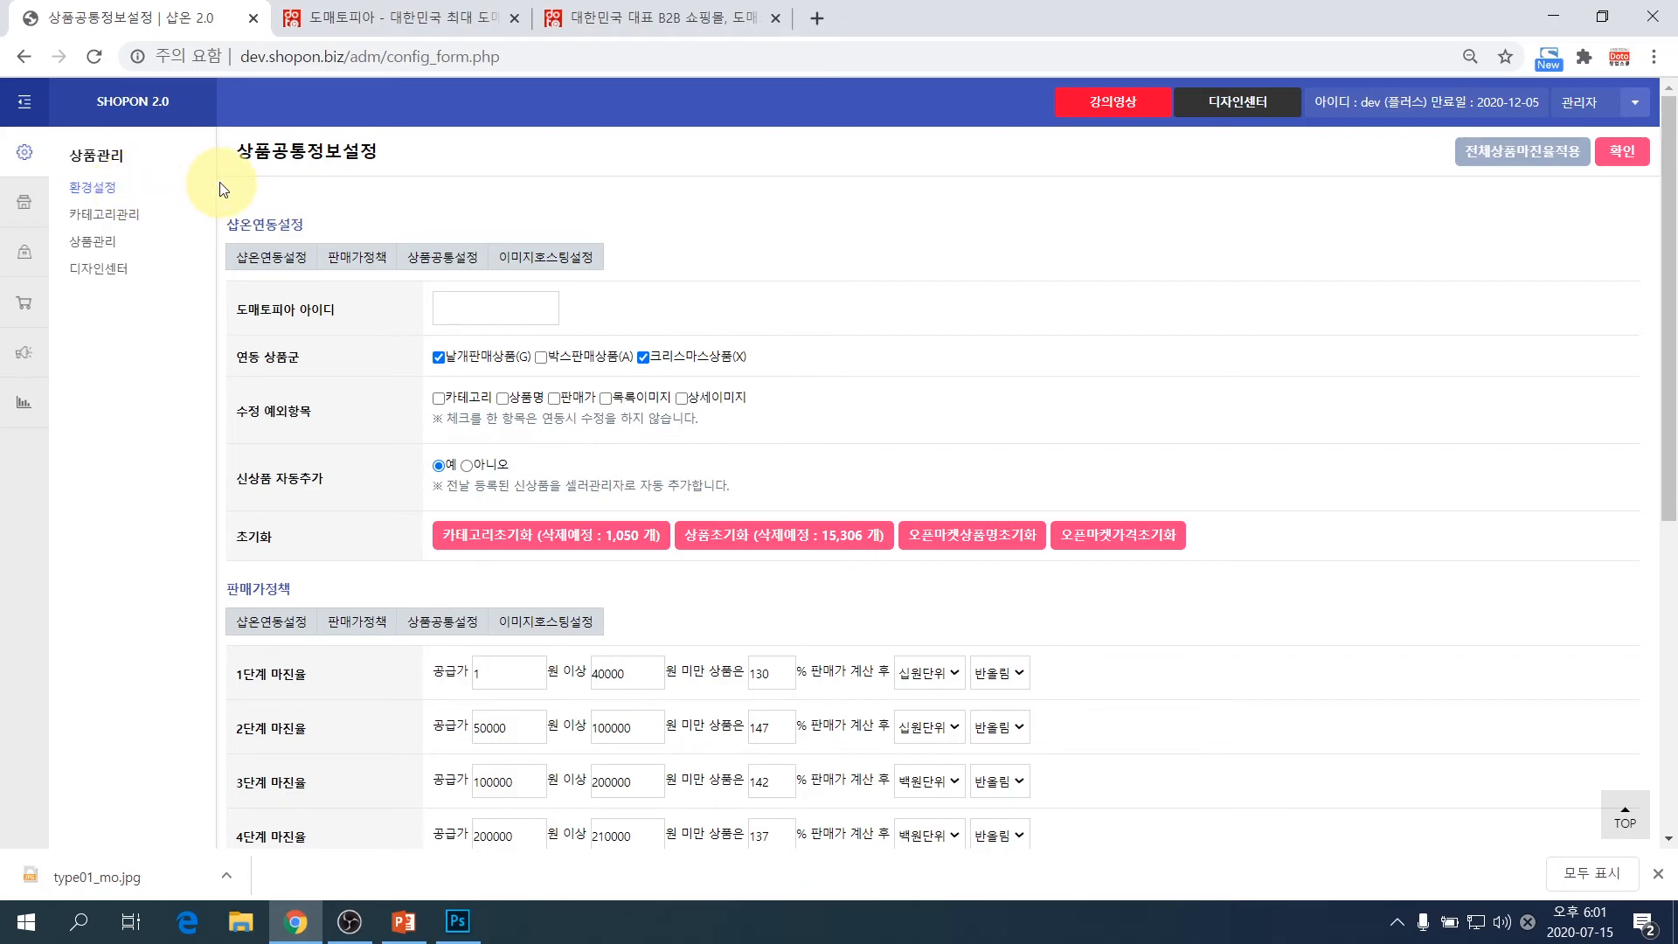
- In the Shopon admin's 상품공통정보설정 page in Chrome, open the FTP file manager of the image hosting account
{"action": "scroll", "coordinate": [232, 213], "scroll_direction": "down", "scroll_amount": 6}
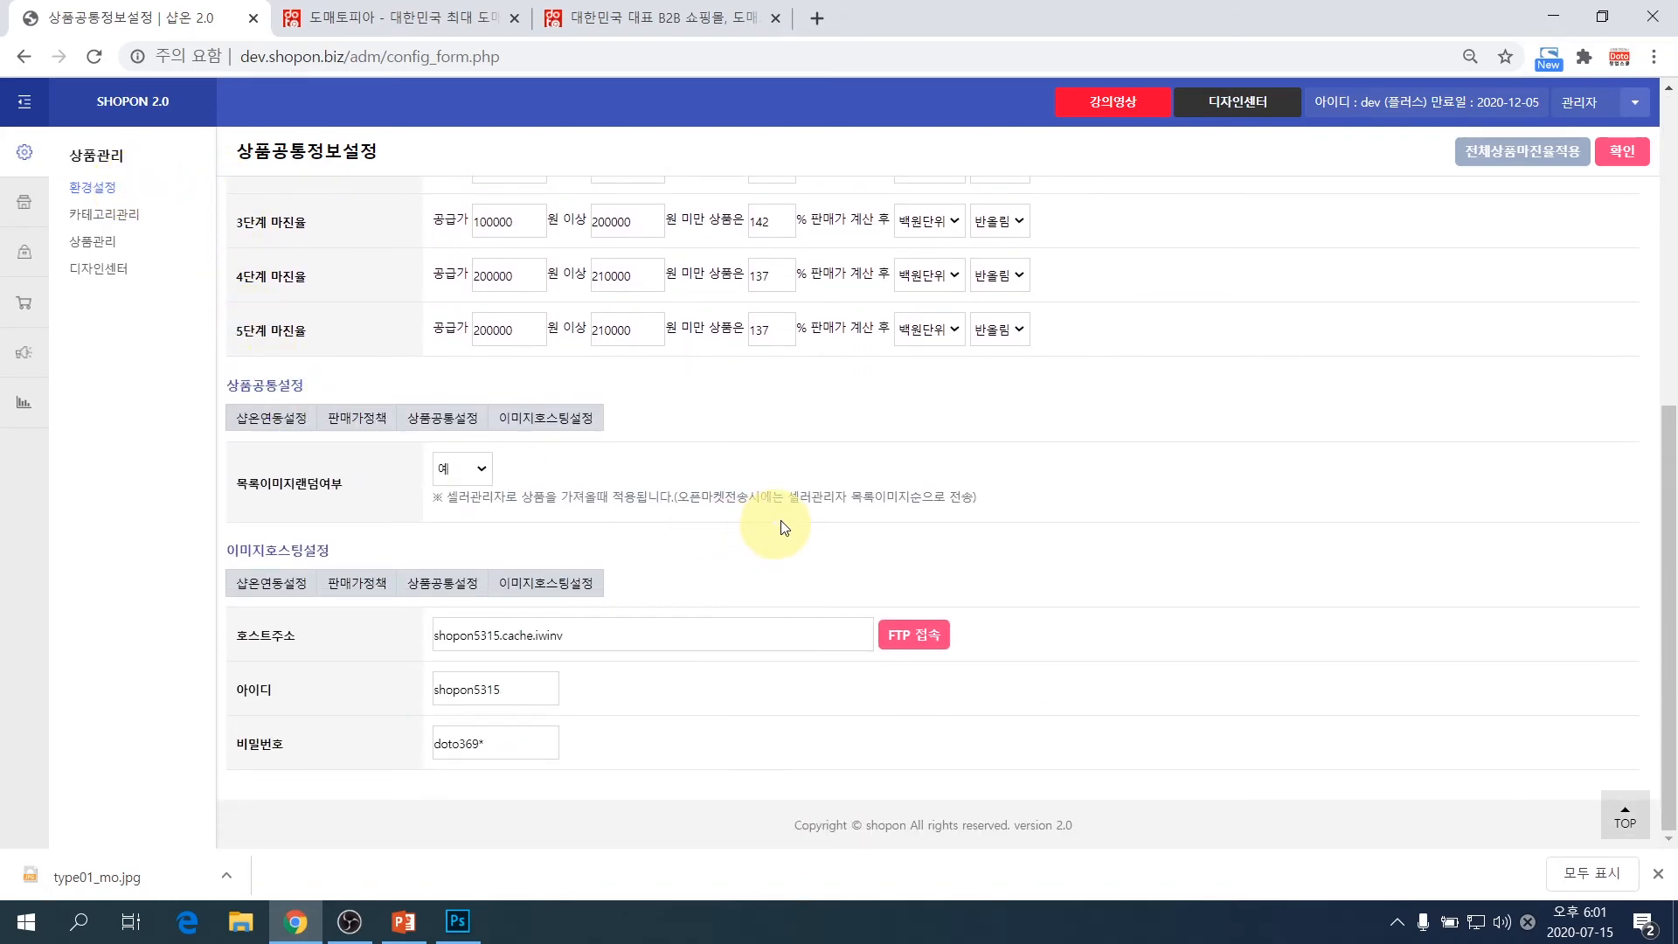
{"action": "left_click", "coordinate": [904, 636]}
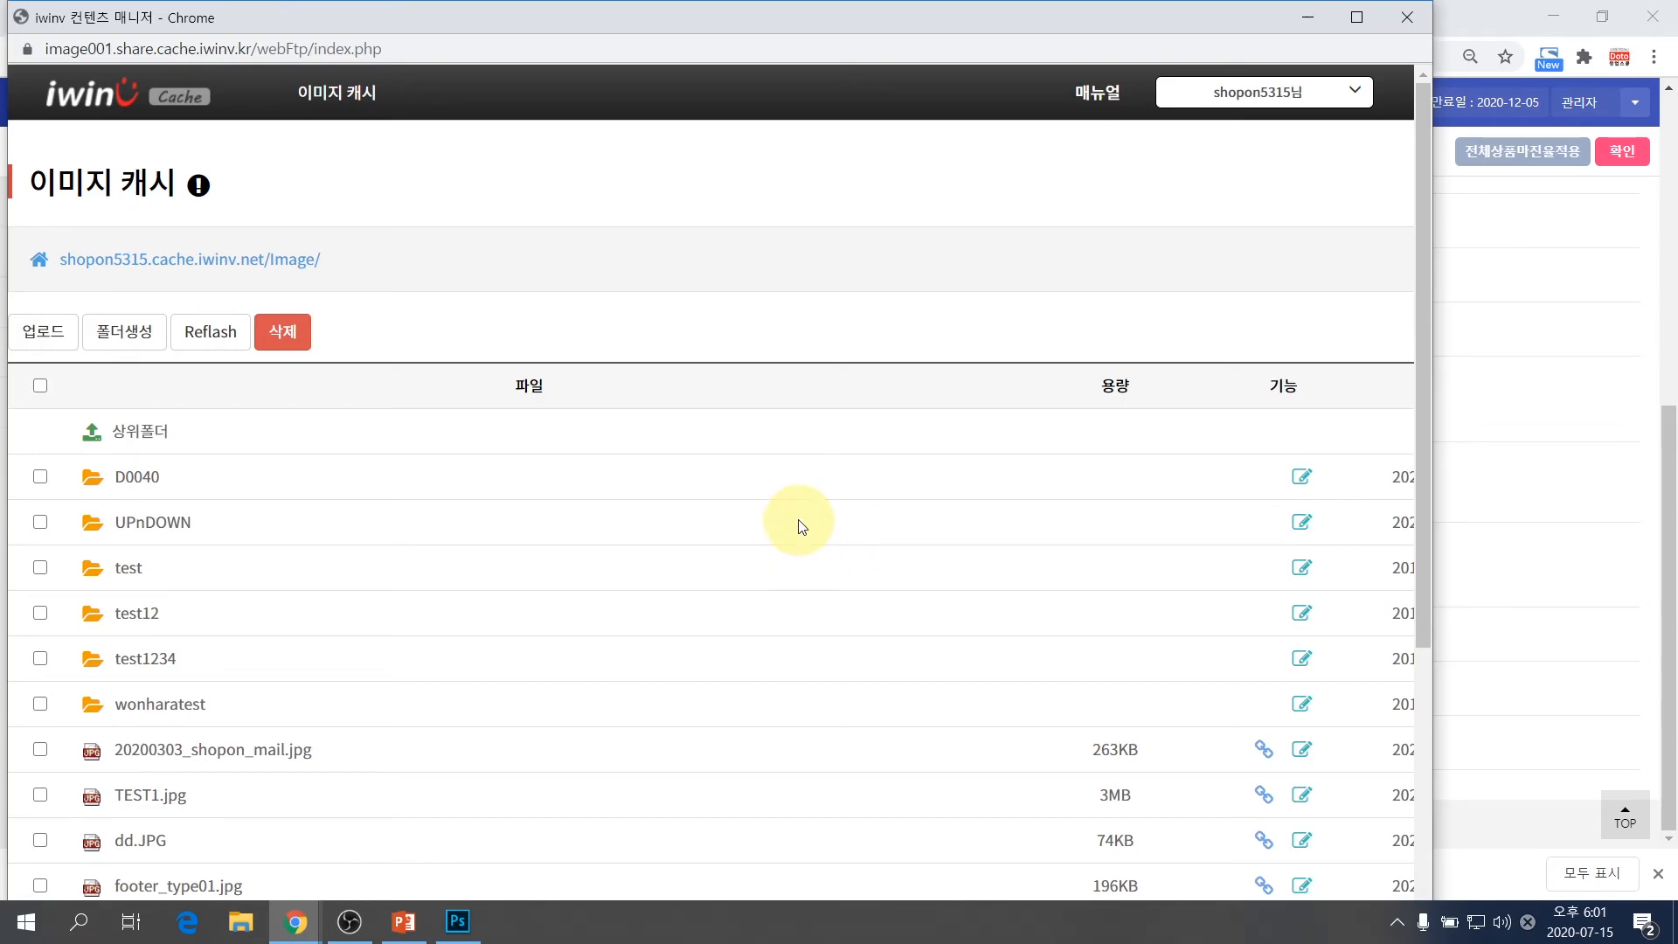
{"action": "scroll", "coordinate": [760, 468], "scroll_direction": "down", "scroll_amount": 1}
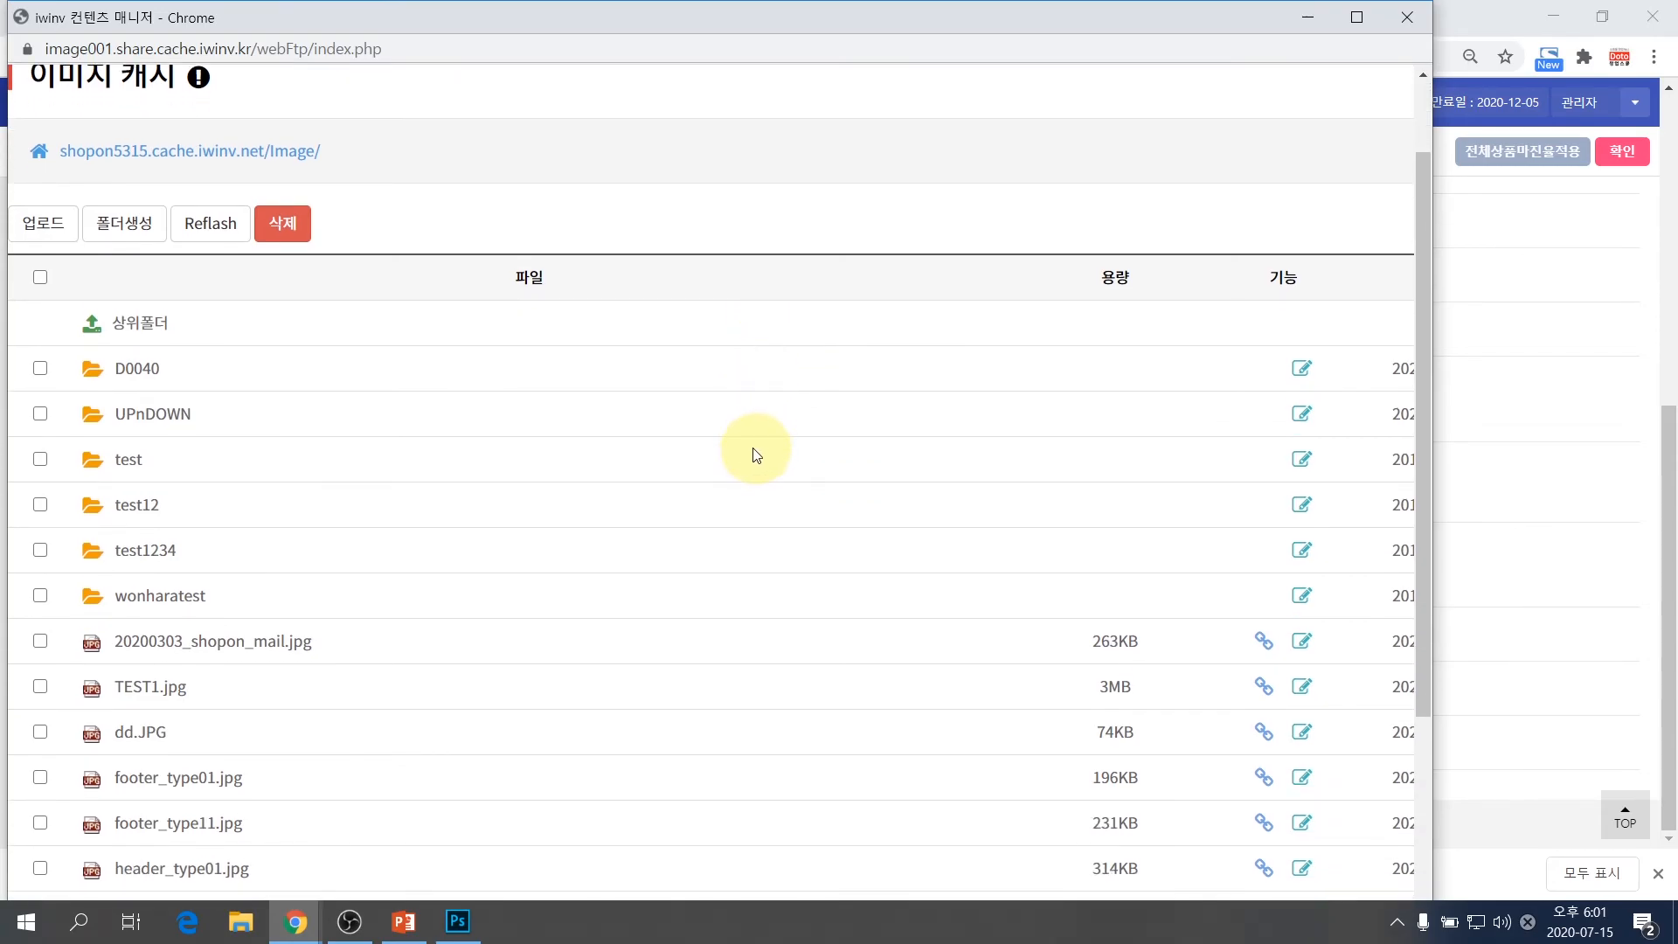
- Upload type01_mo.jpg from the desktop to the Image folder on the image host
{"action": "left_click", "coordinate": [67, 219]}
{"action": "left_click", "coordinate": [1171, 262]}
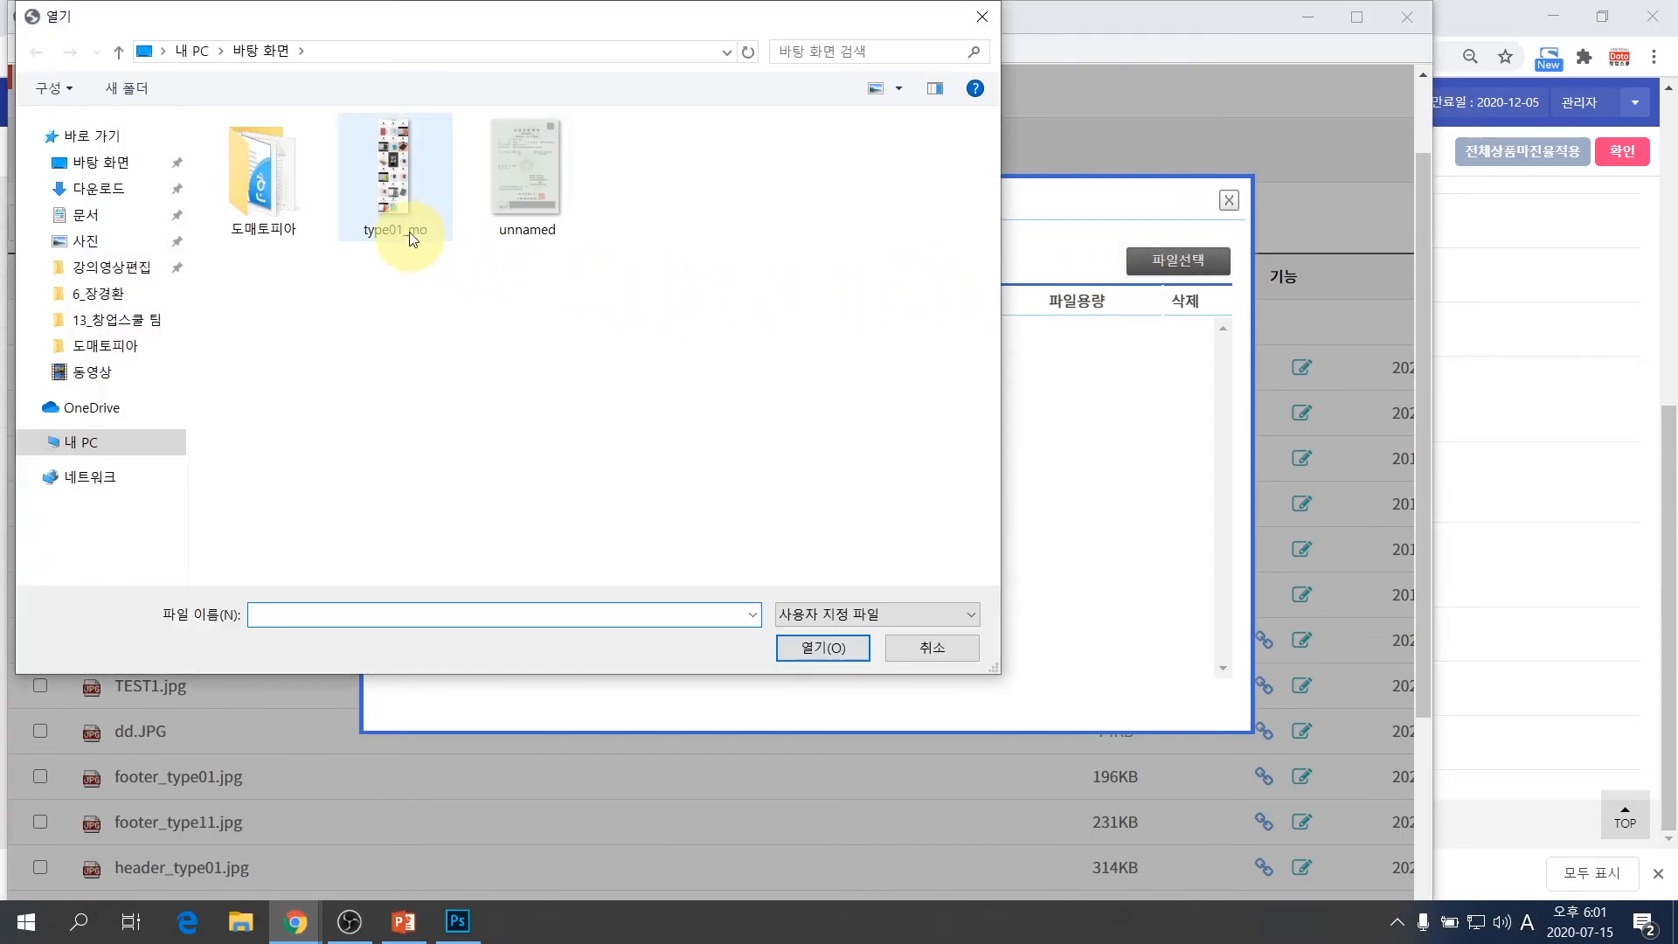
{"action": "left_click", "coordinate": [382, 189]}
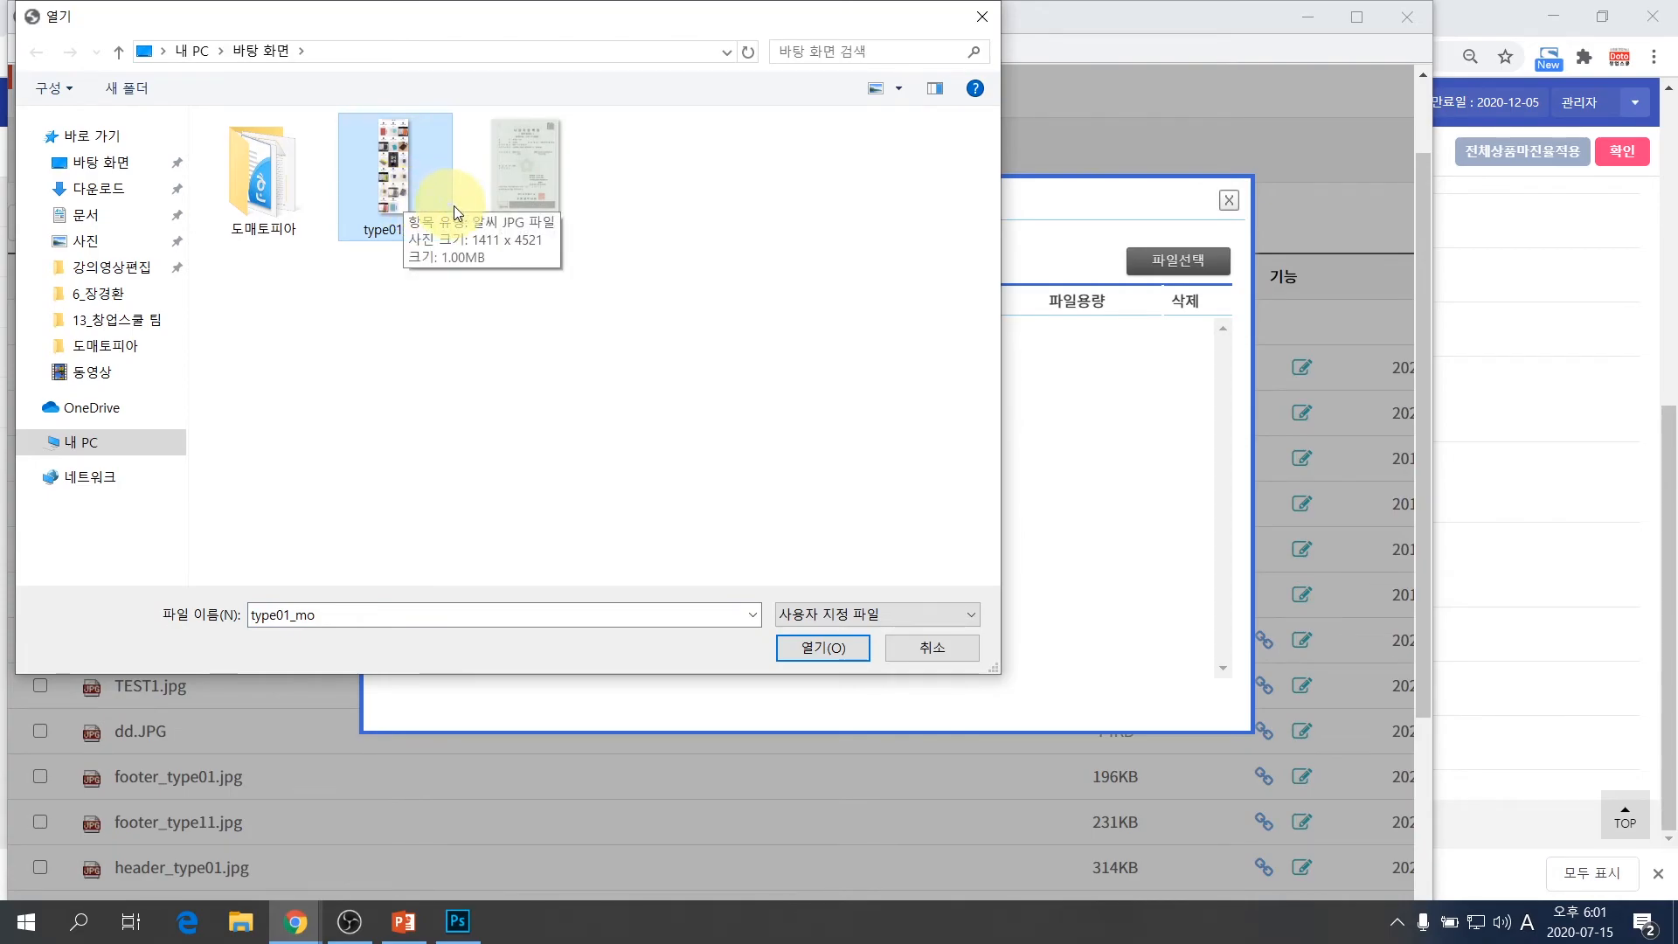
{"action": "left_click", "coordinate": [823, 648]}
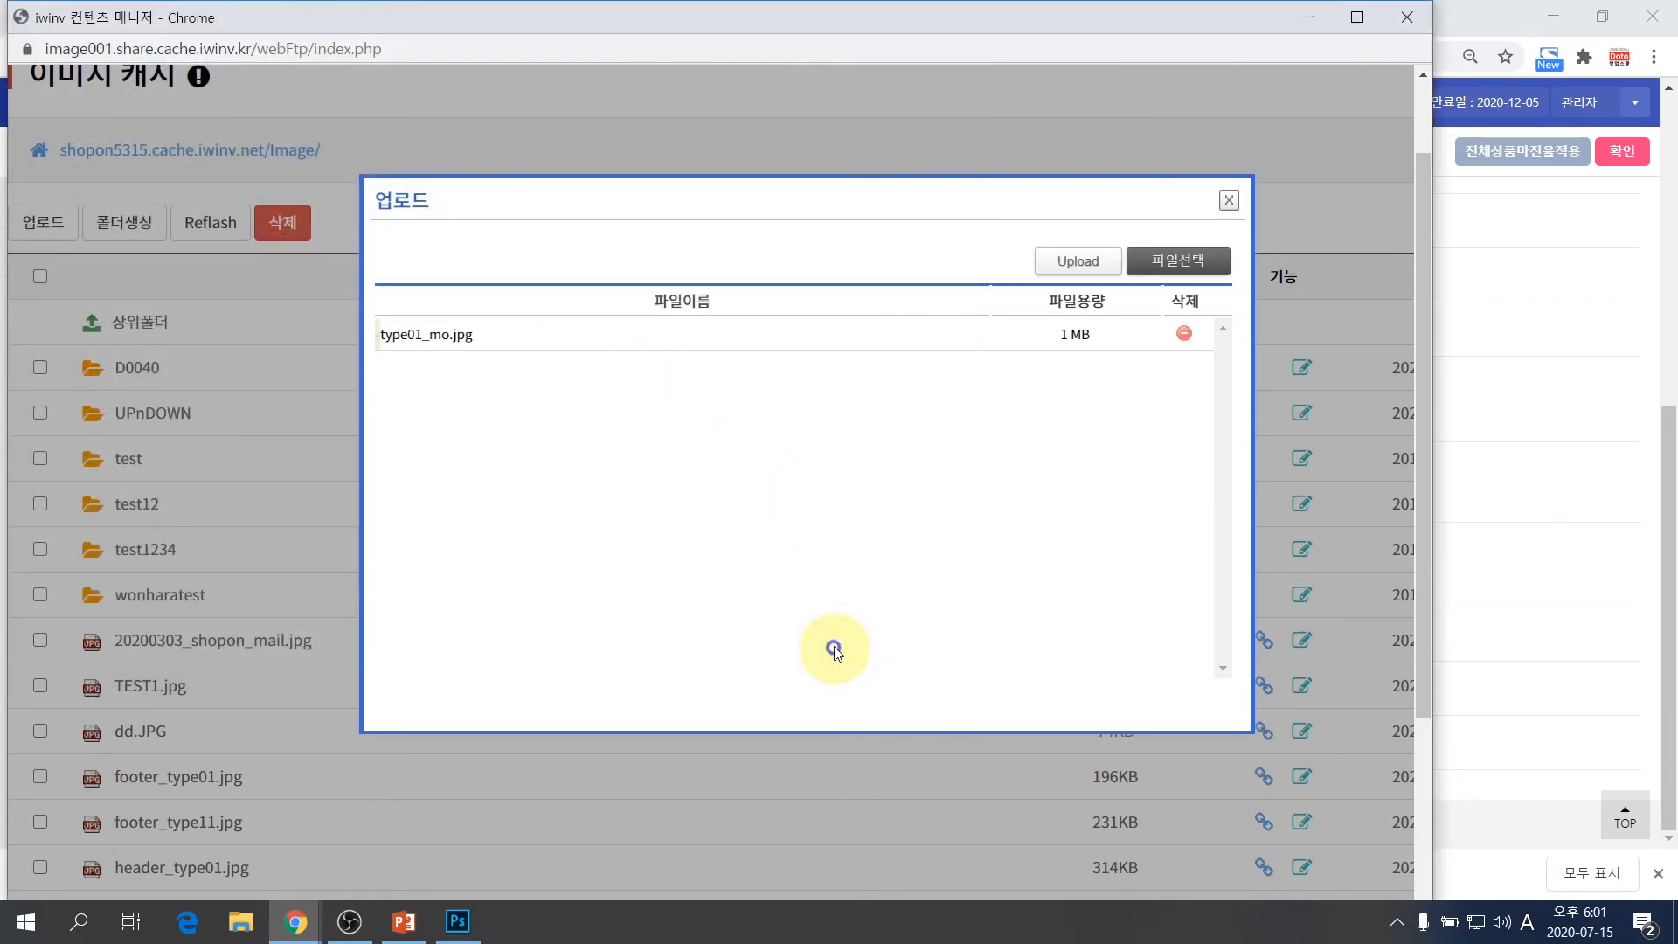
{"action": "left_click", "coordinate": [1080, 266]}
{"action": "left_click", "coordinate": [1197, 702]}
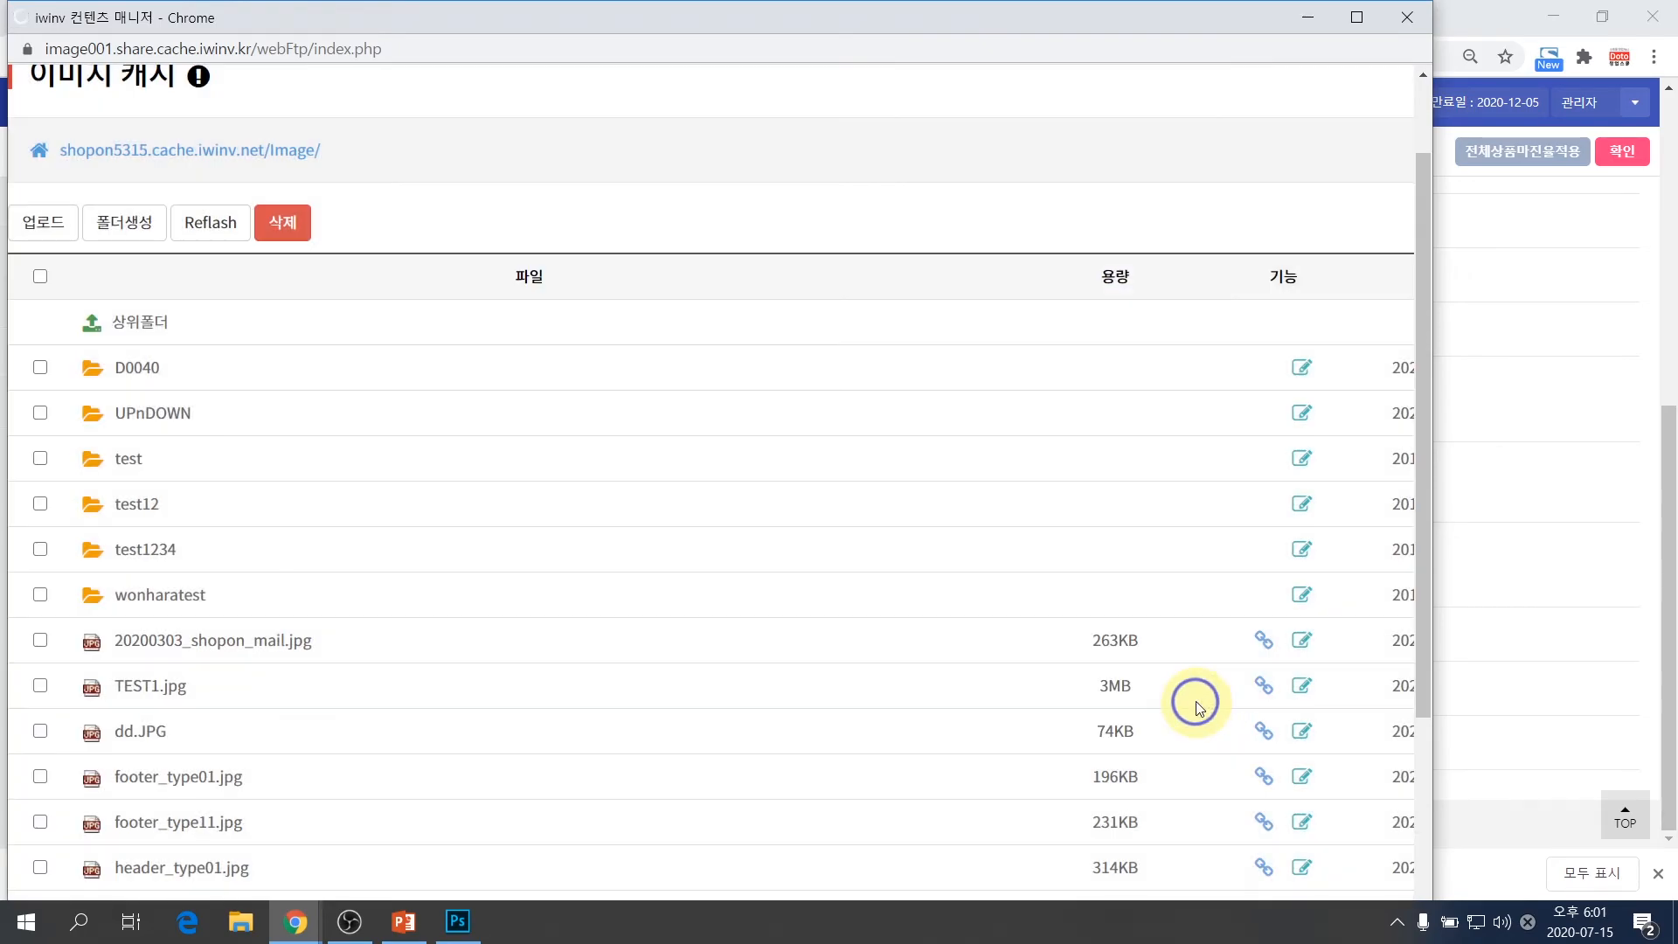
- Preview the hosted type01.jpg, look over its product options, and close the preview
{"action": "scroll", "coordinate": [500, 462], "scroll_direction": "down", "scroll_amount": 3}
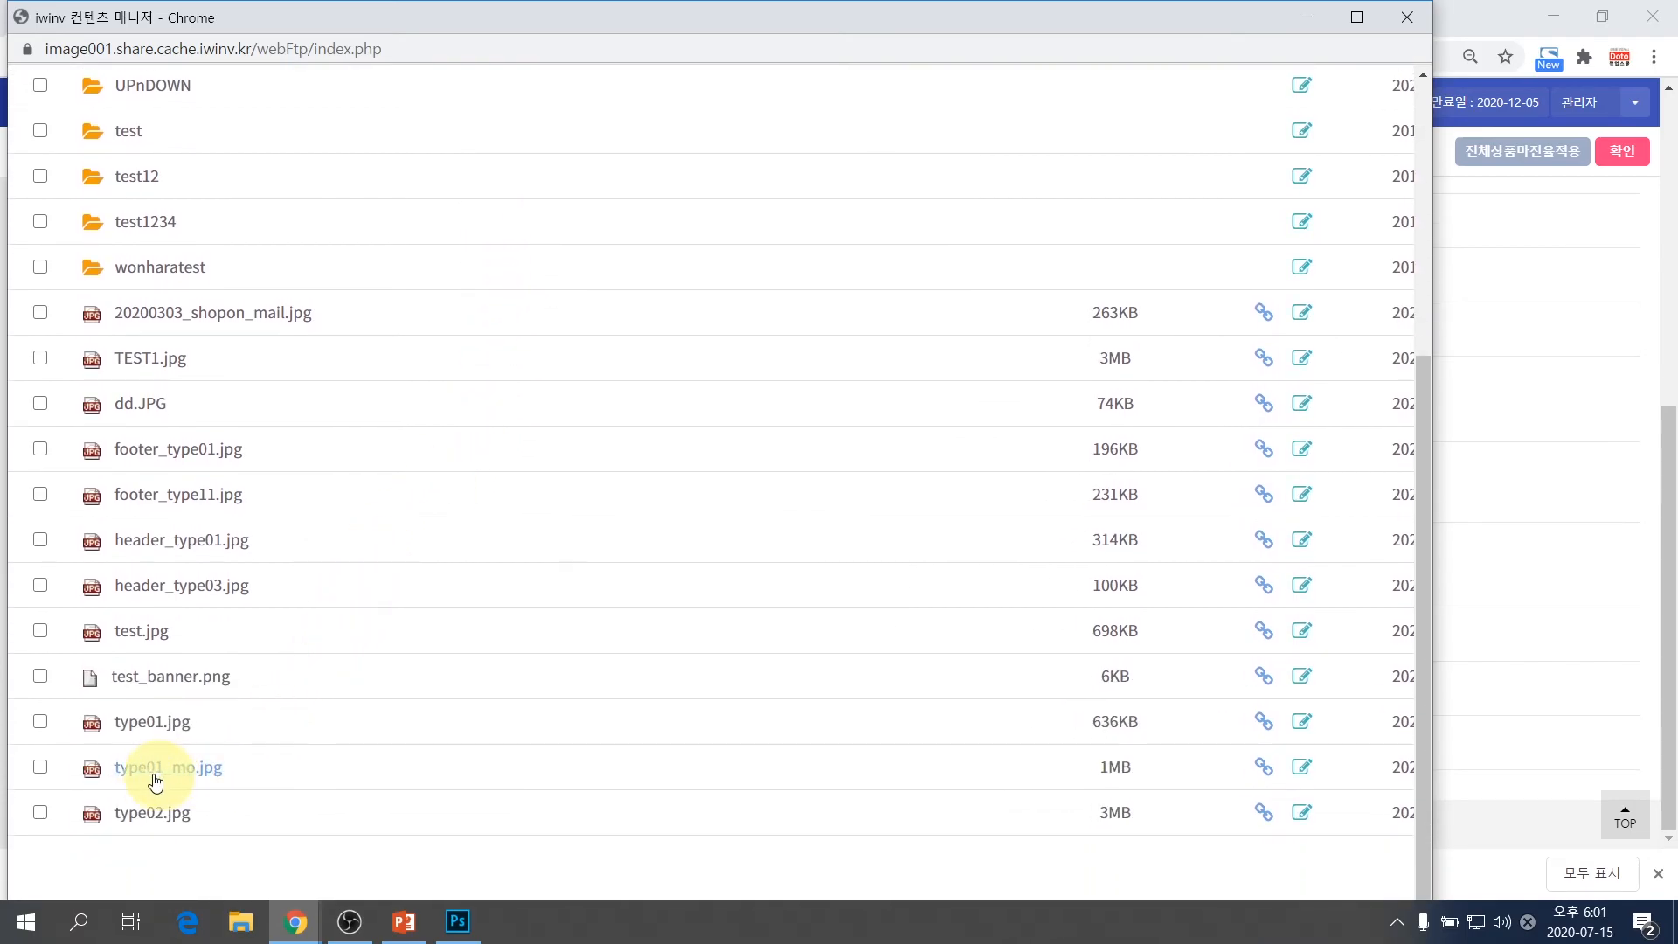
{"action": "left_click", "coordinate": [150, 723]}
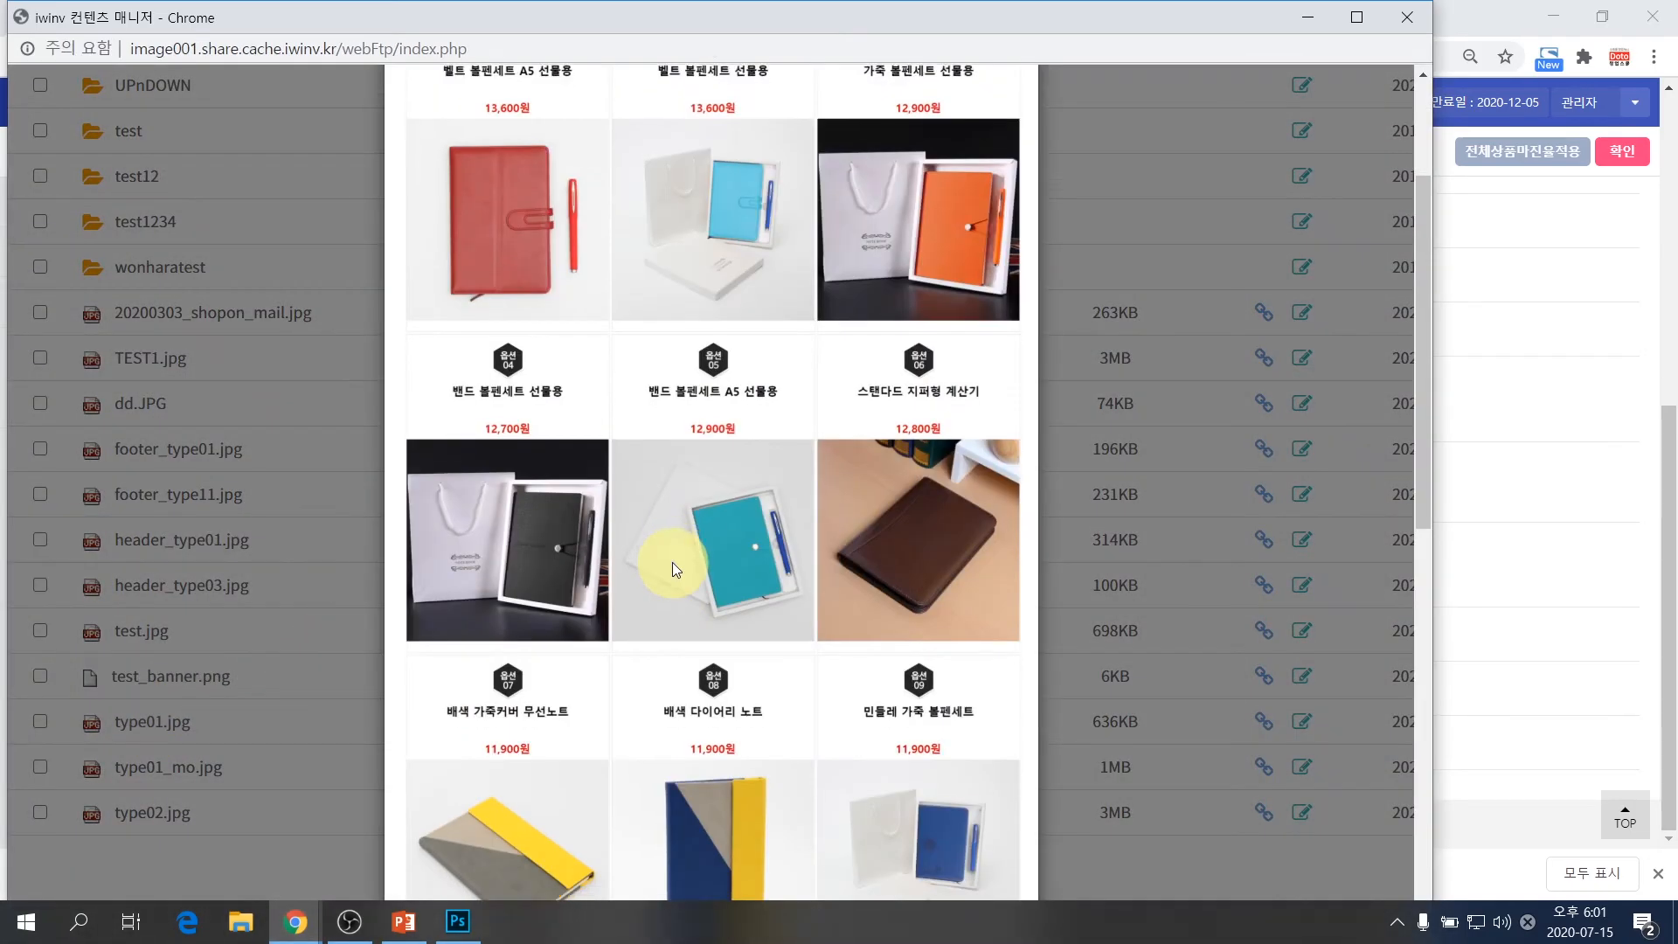
{"action": "scroll", "coordinate": [673, 562], "scroll_direction": "down", "scroll_amount": 4}
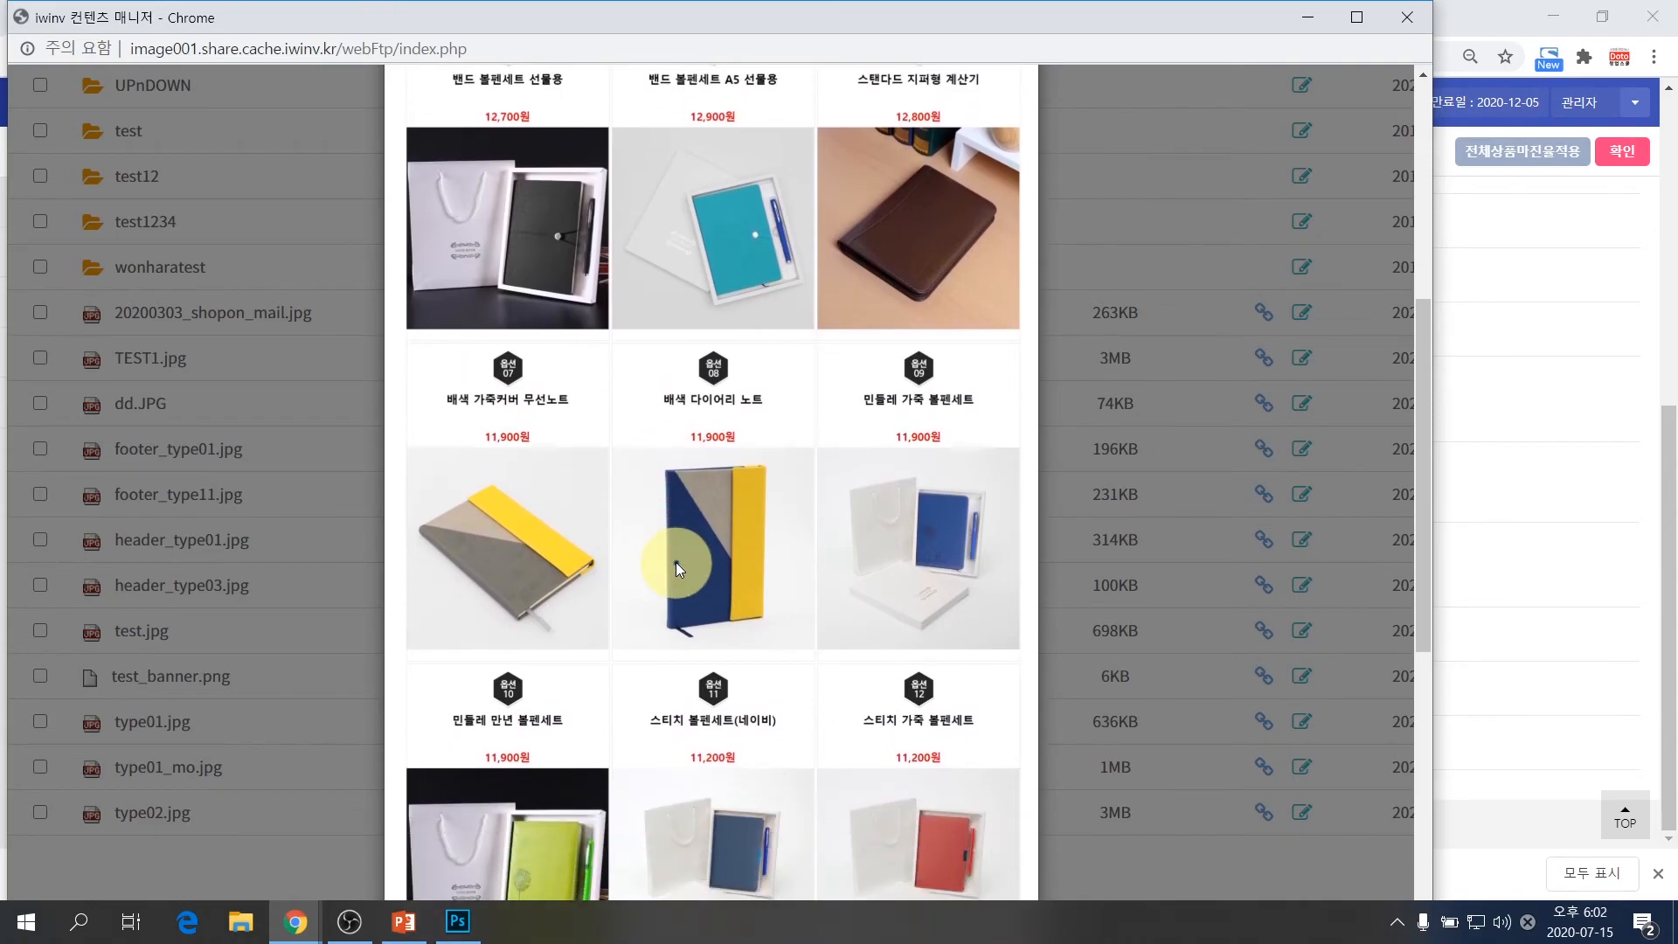
{"action": "scroll", "coordinate": [674, 563], "scroll_direction": "up", "scroll_amount": 4}
{"action": "scroll", "coordinate": [676, 564], "scroll_direction": "down", "scroll_amount": 6}
{"action": "scroll", "coordinate": [677, 563], "scroll_direction": "up", "scroll_amount": 8}
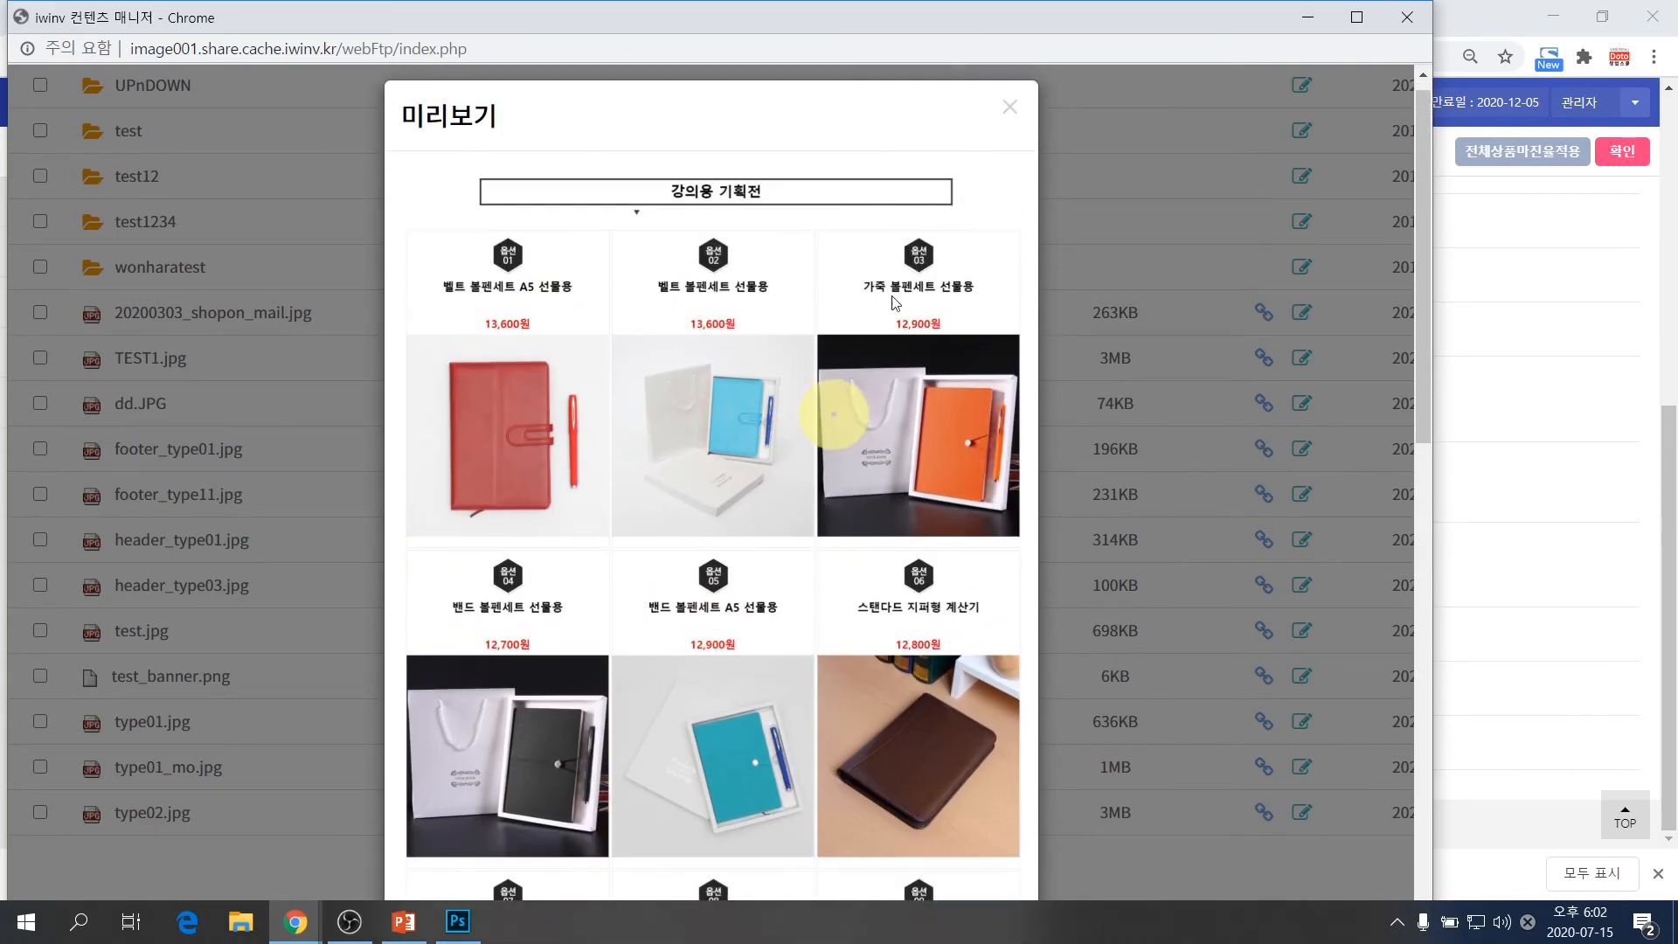
{"action": "left_click", "coordinate": [1003, 112]}
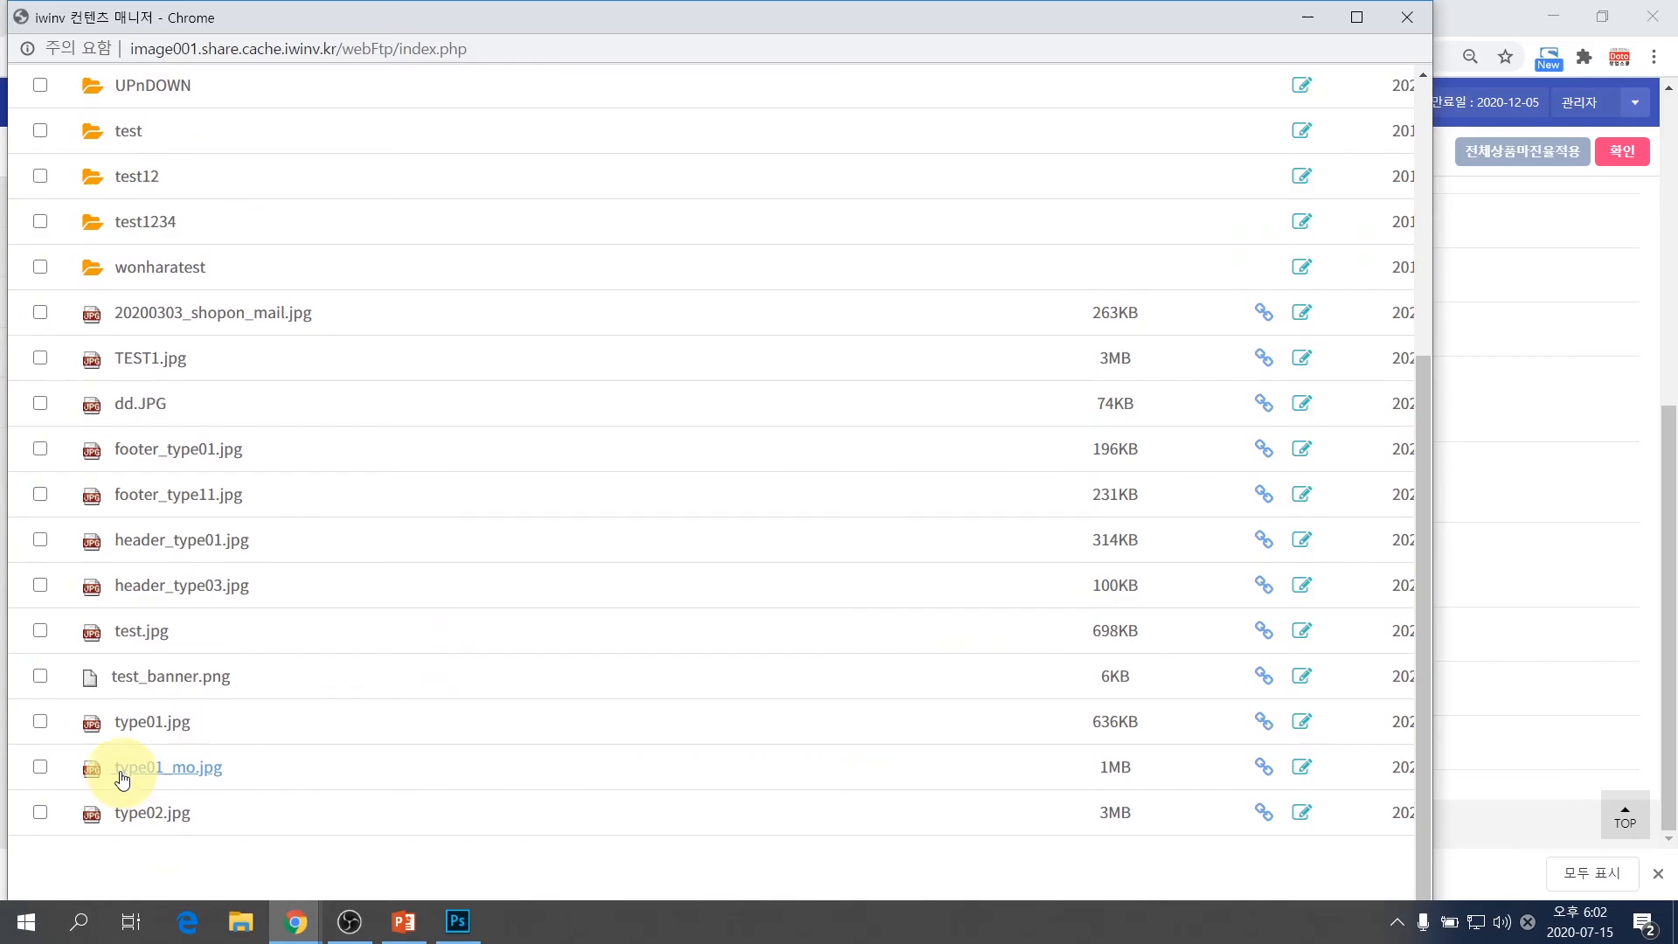
- Preview the hosted type01_mo.jpg, check the 일시 품절 overlay on option 08, and close the preview
{"action": "left_click", "coordinate": [132, 769]}
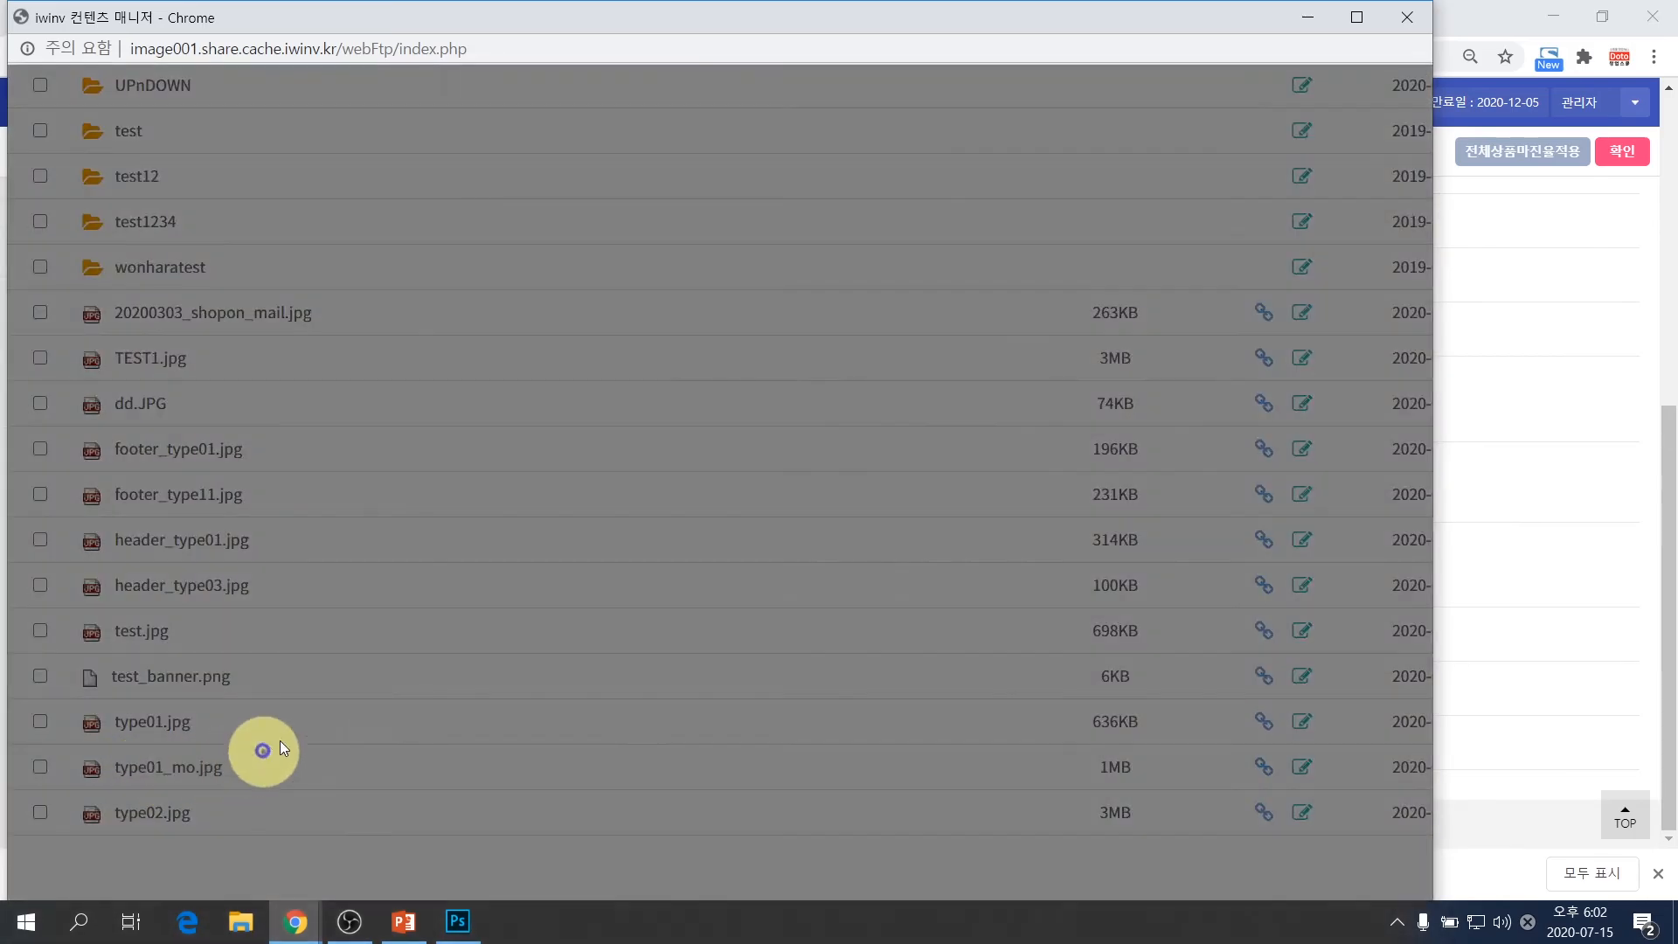
{"action": "scroll", "coordinate": [708, 454], "scroll_direction": "down", "scroll_amount": 4}
{"action": "scroll", "coordinate": [690, 498], "scroll_direction": "down", "scroll_amount": 1}
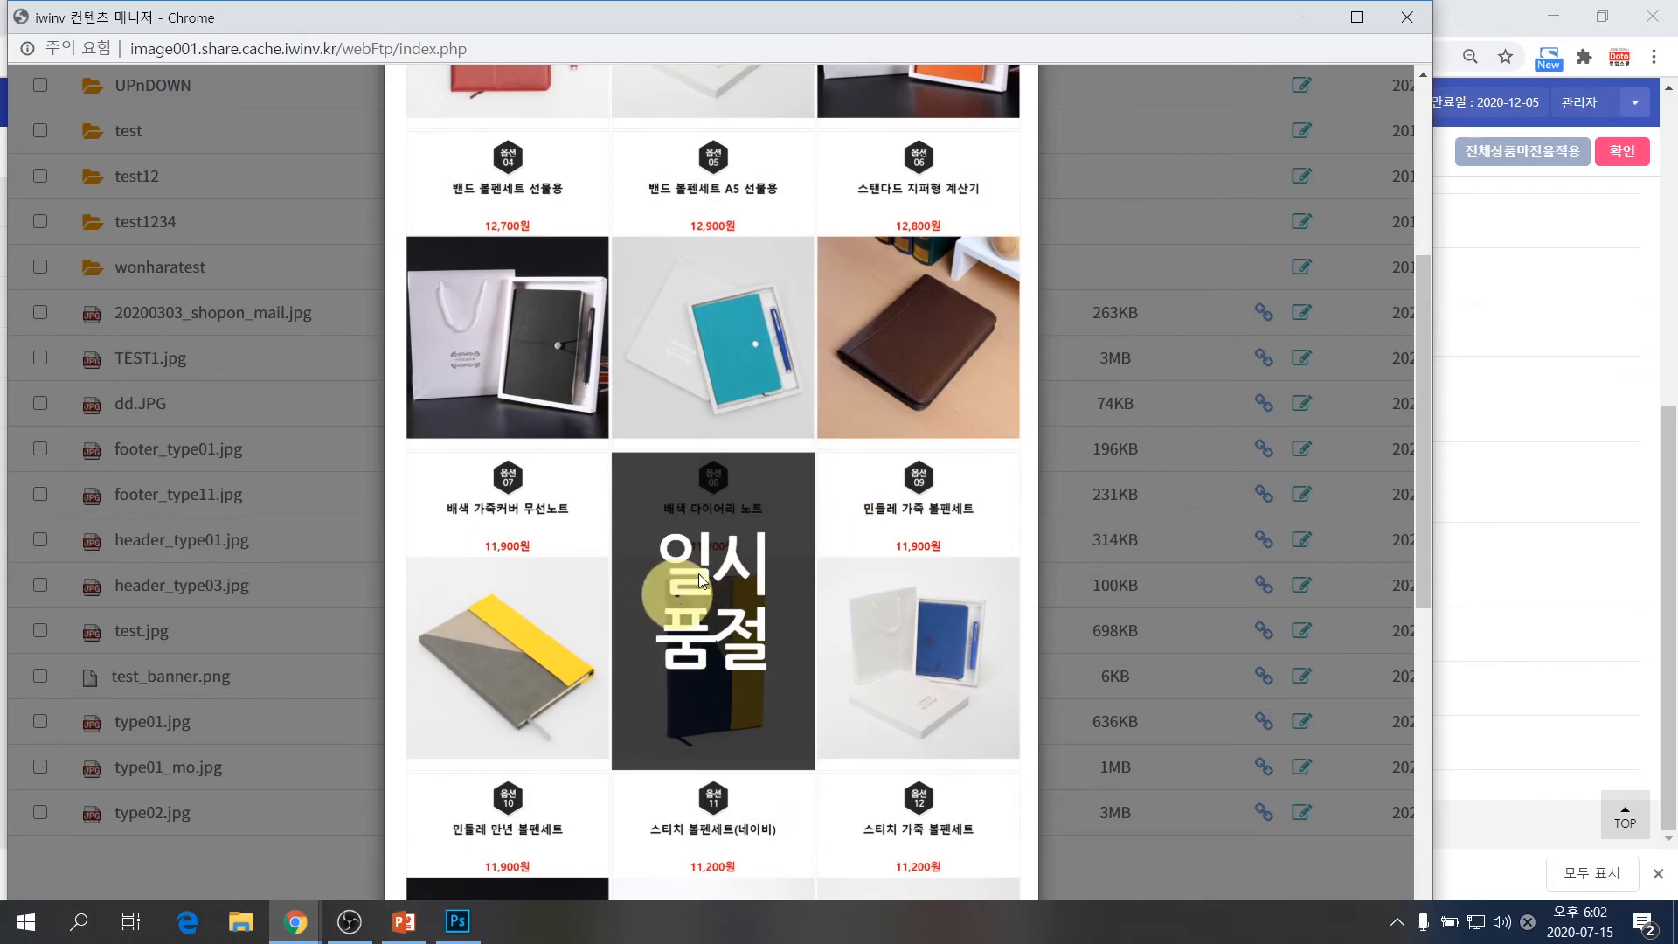
{"action": "scroll", "coordinate": [742, 501], "scroll_direction": "up", "scroll_amount": 4}
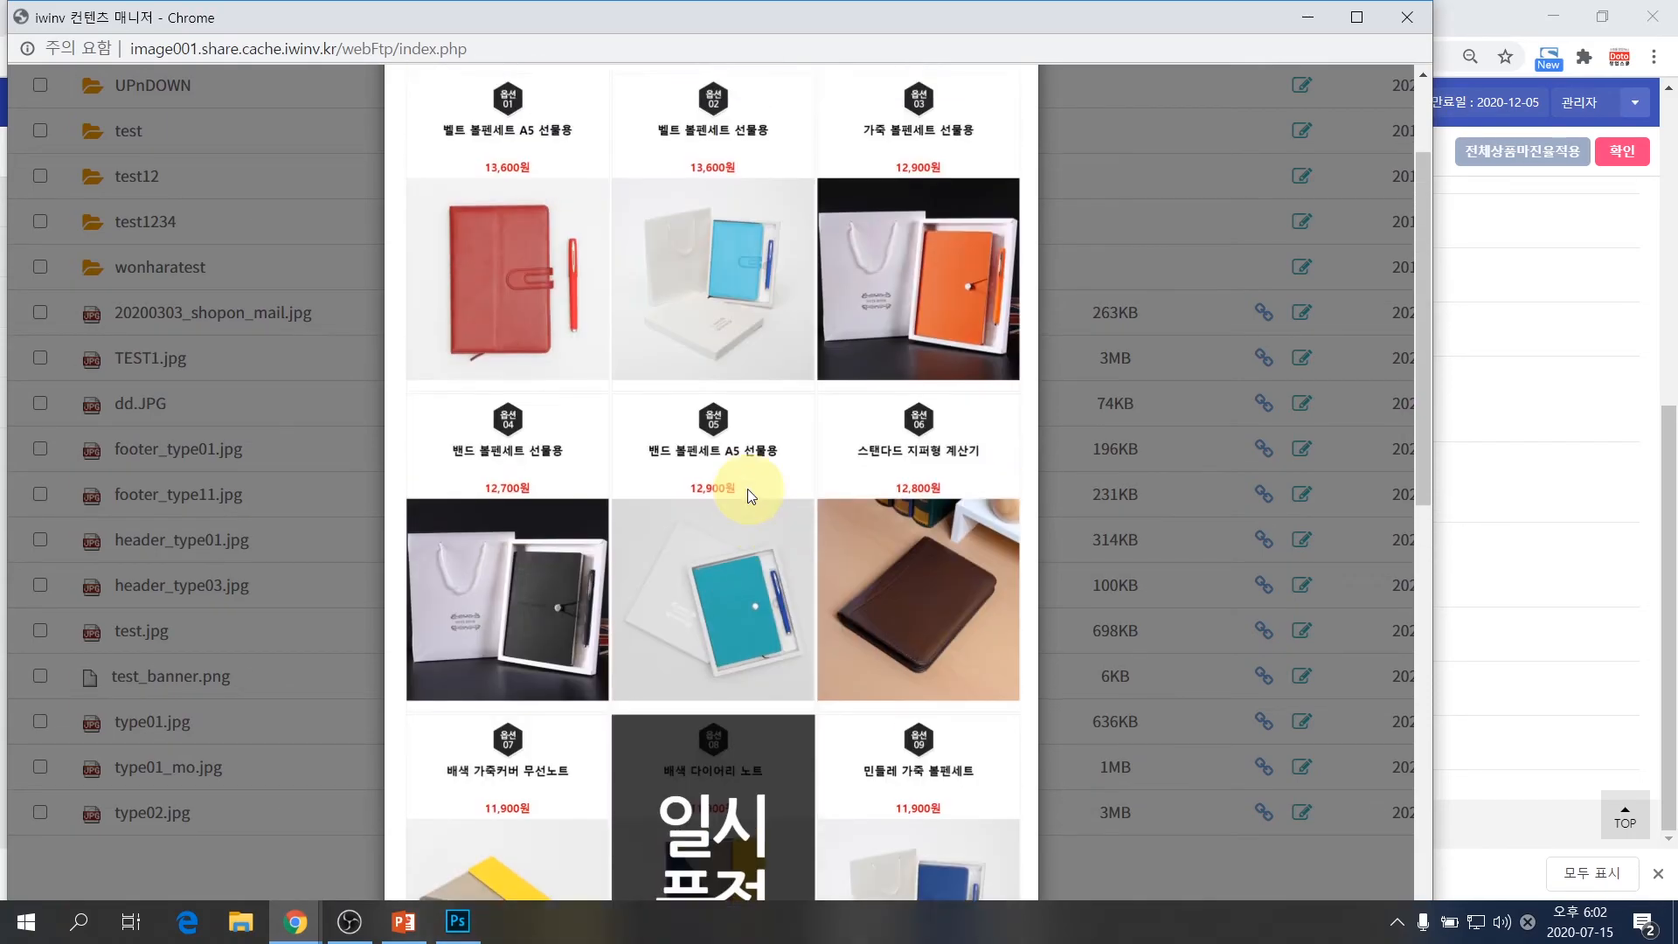
{"action": "left_click", "coordinate": [1011, 126]}
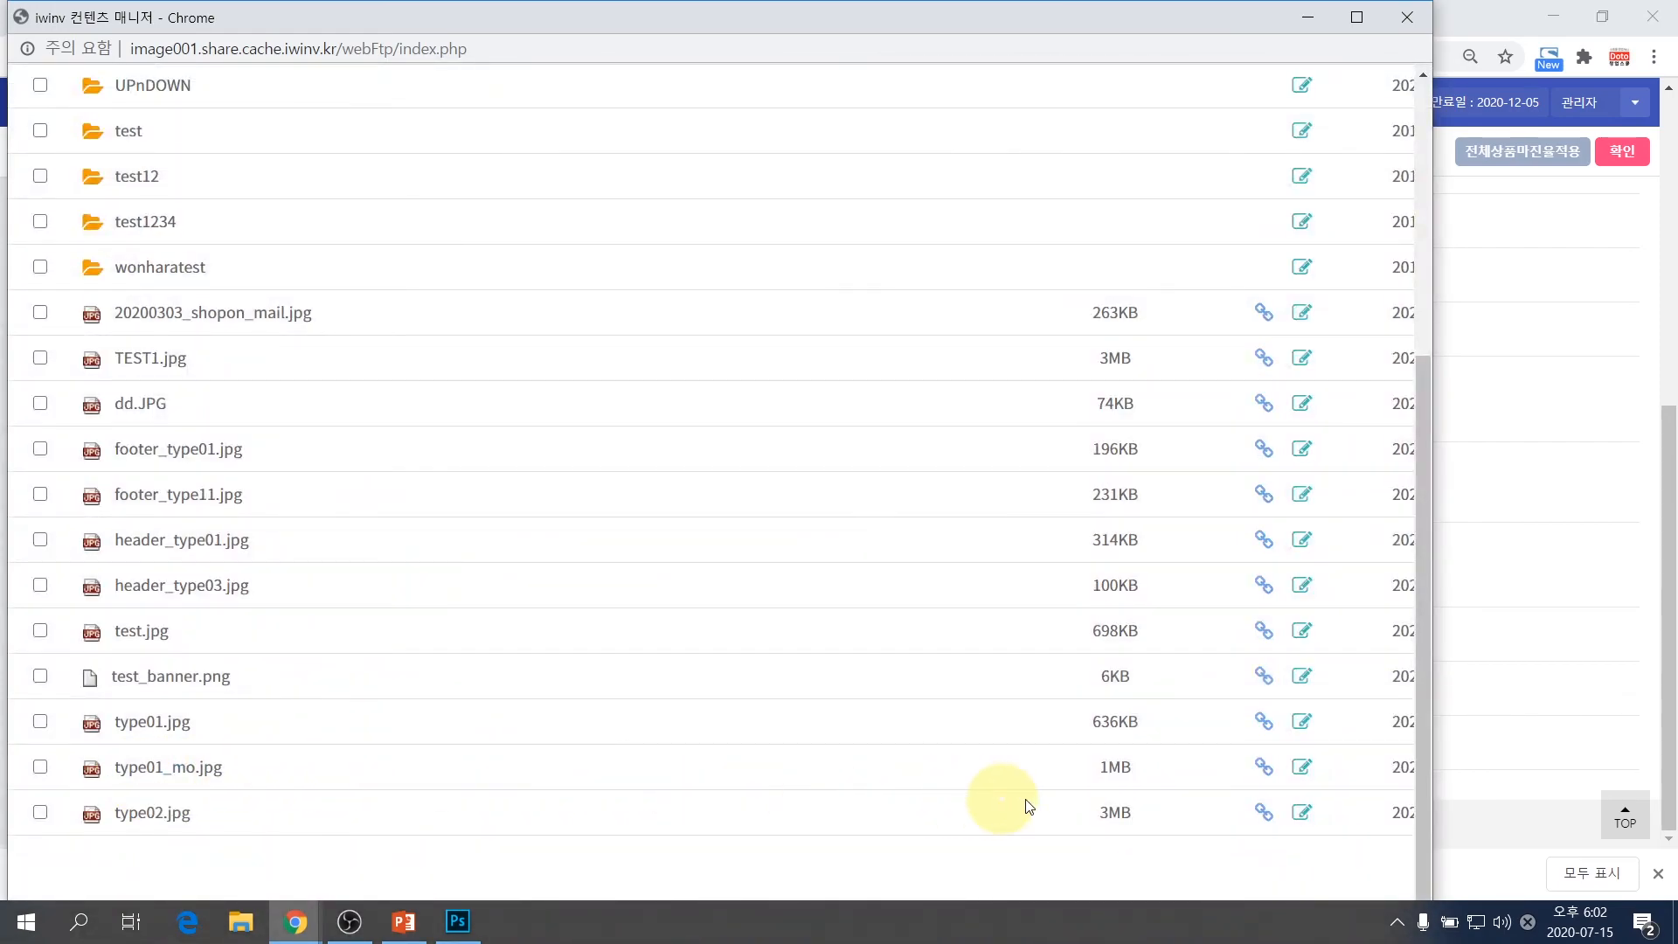
- Copy the link address of the hosted type01_mo.jpg and dismiss the copy notice
{"action": "left_click", "coordinate": [1271, 776]}
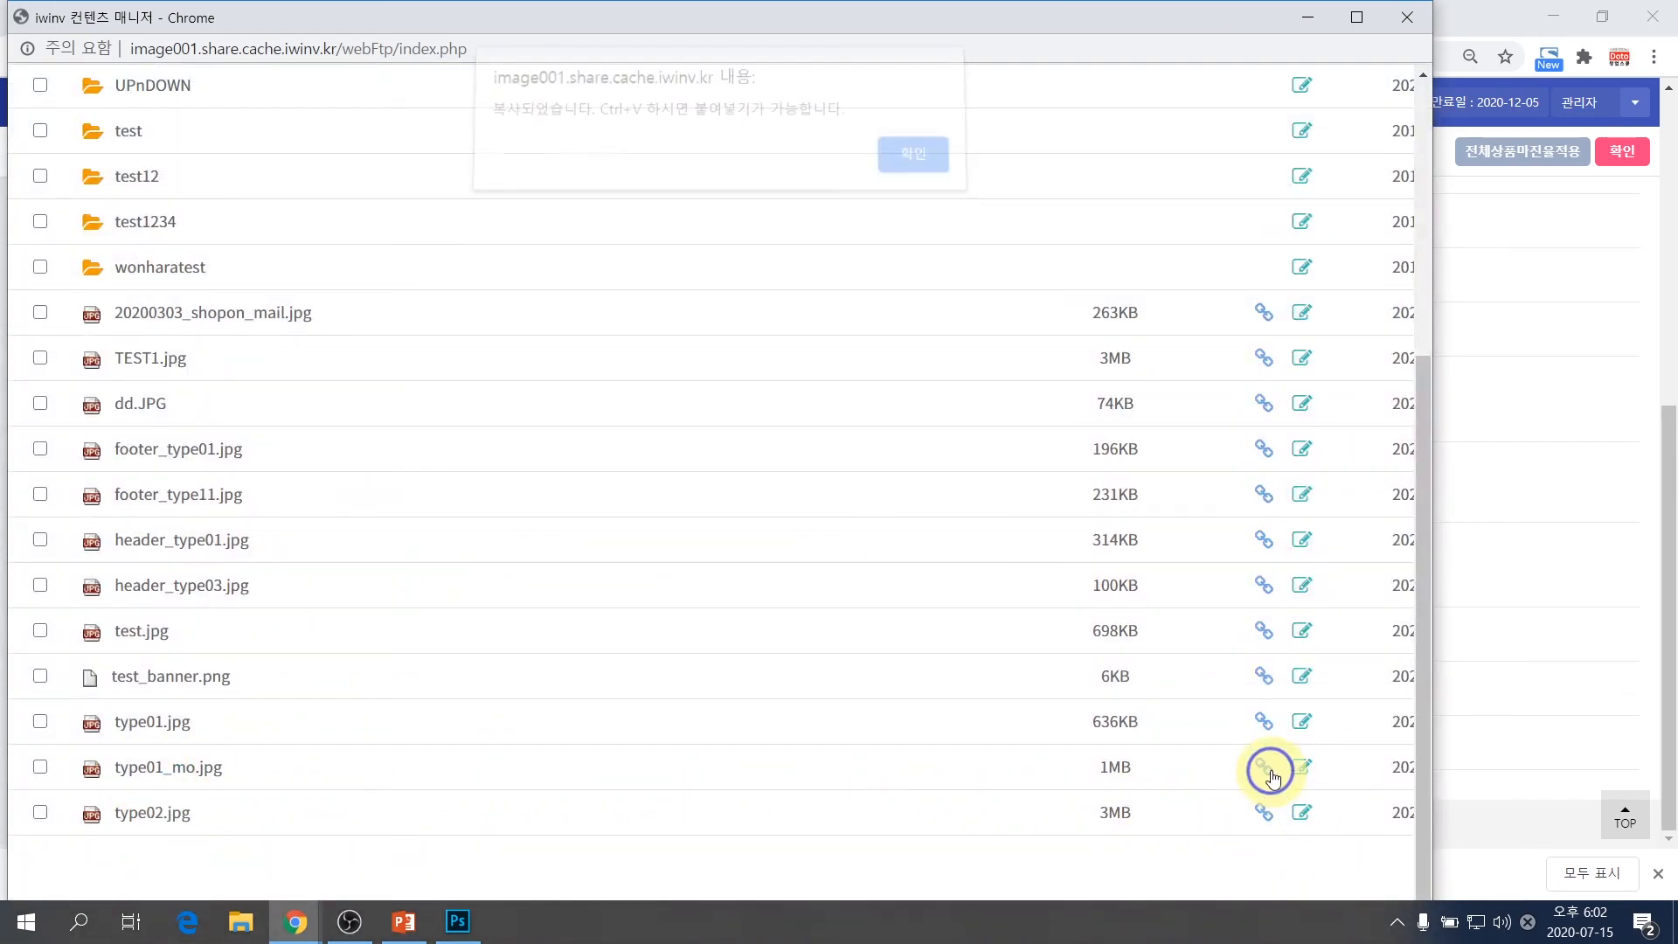
{"action": "left_click", "coordinate": [914, 167]}
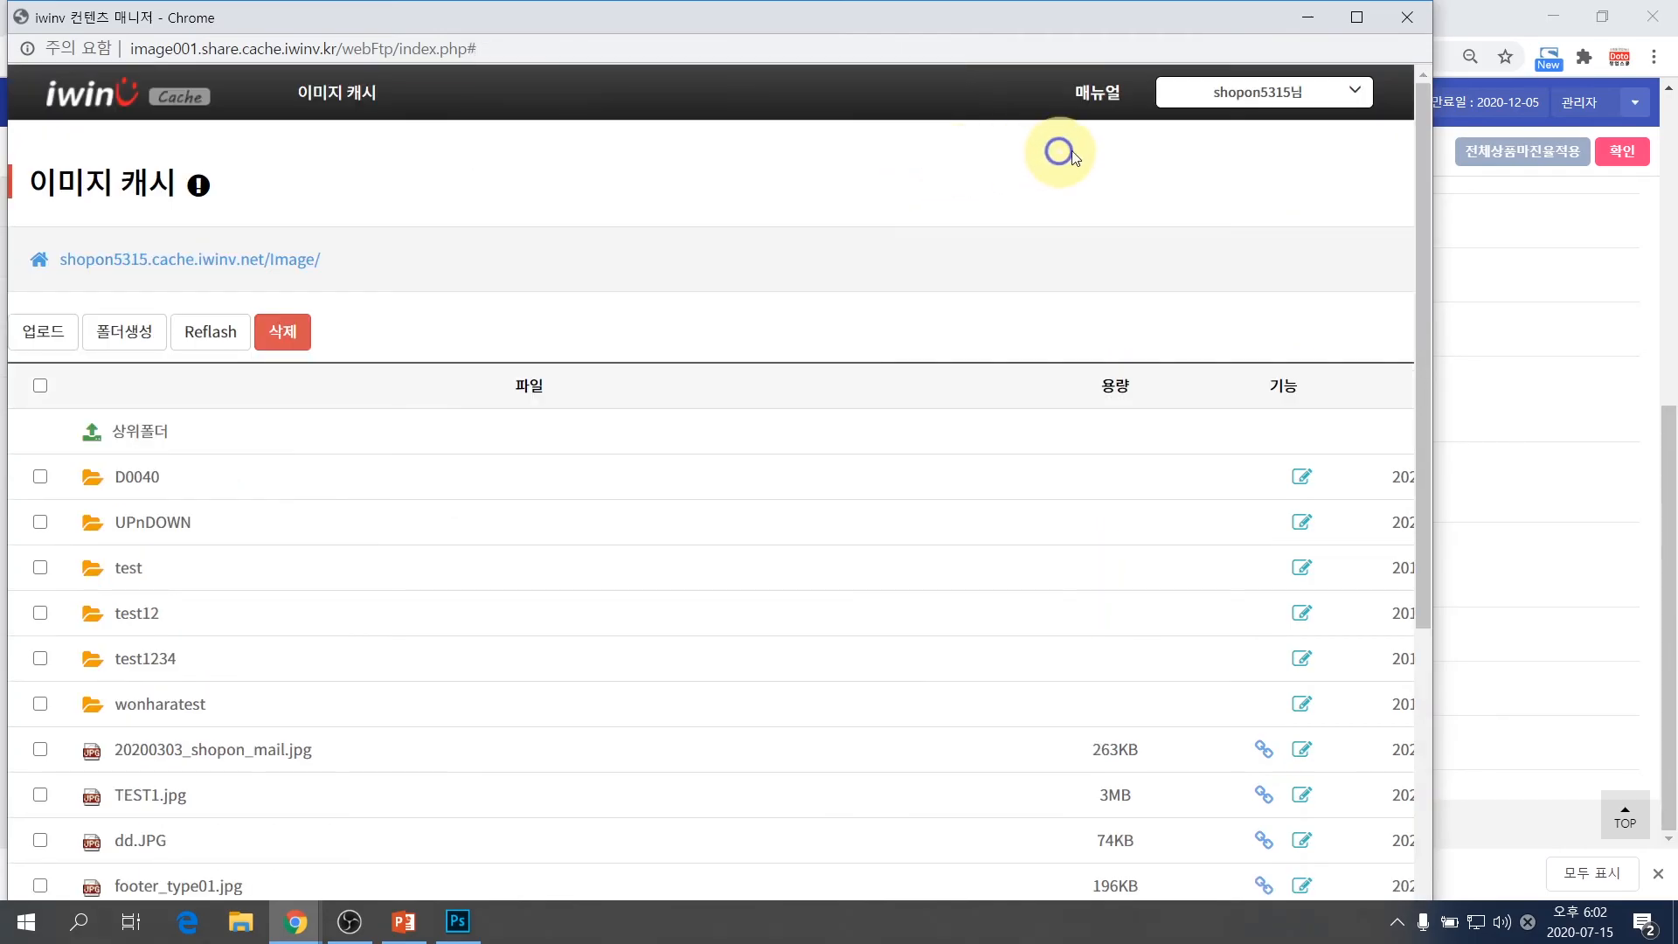
- Close the image host window, search the product list by 공급사아이디 for dev, and open 강의용 기획전 for editing
{"action": "left_click", "coordinate": [1406, 17]}
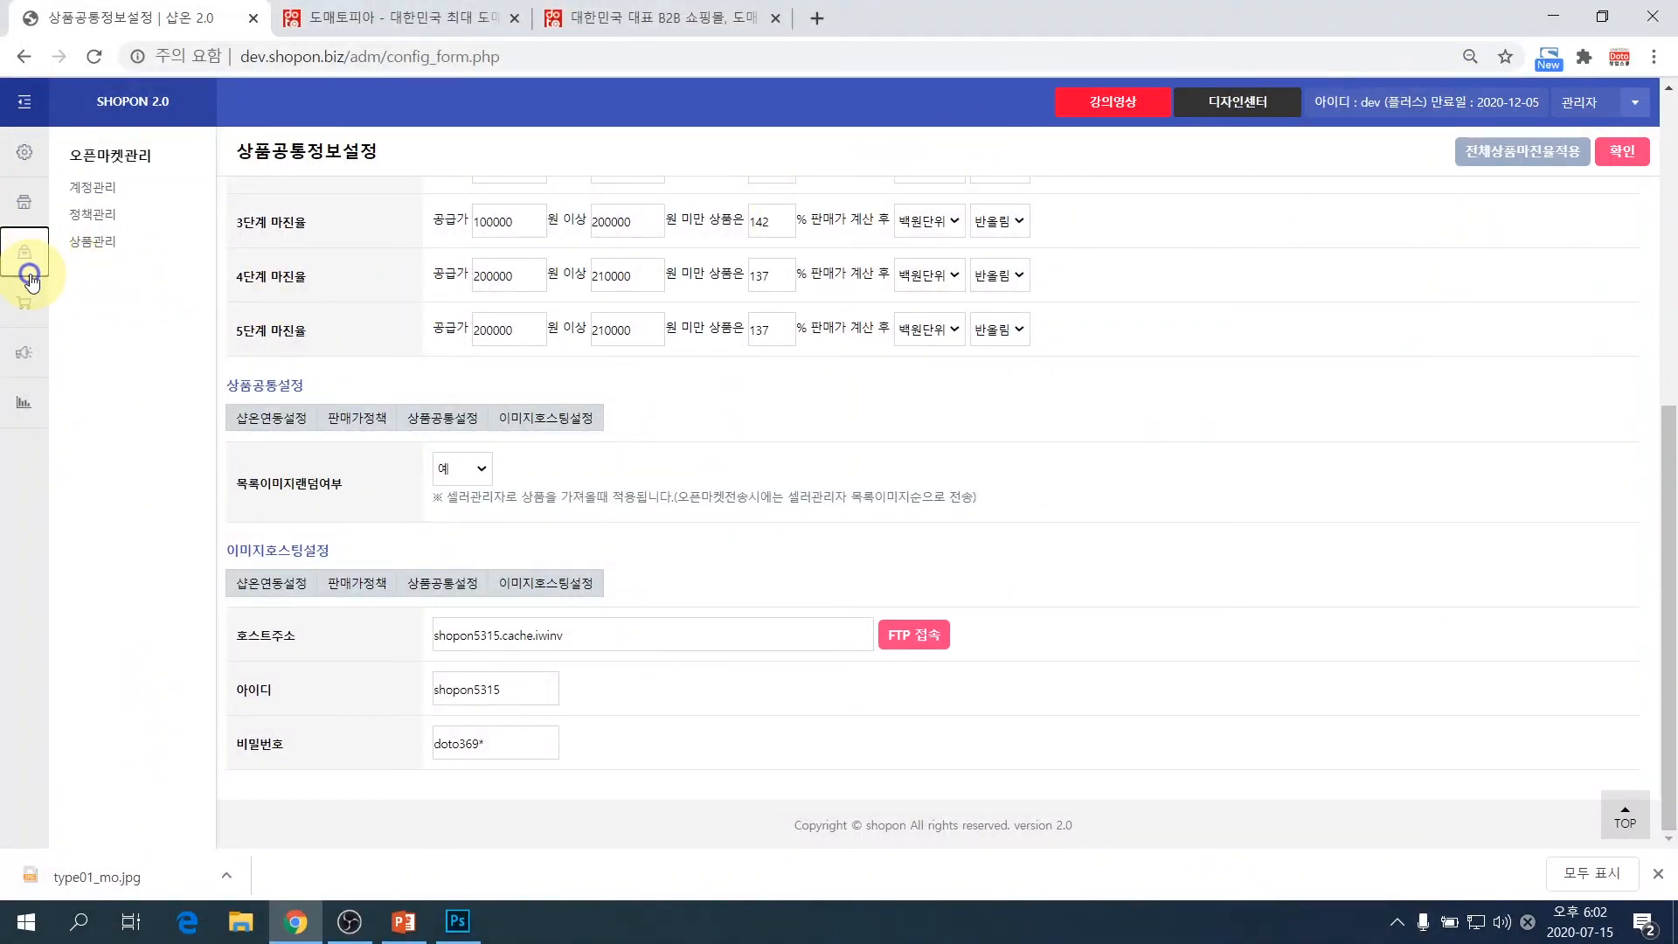
{"action": "left_click", "coordinate": [39, 160]}
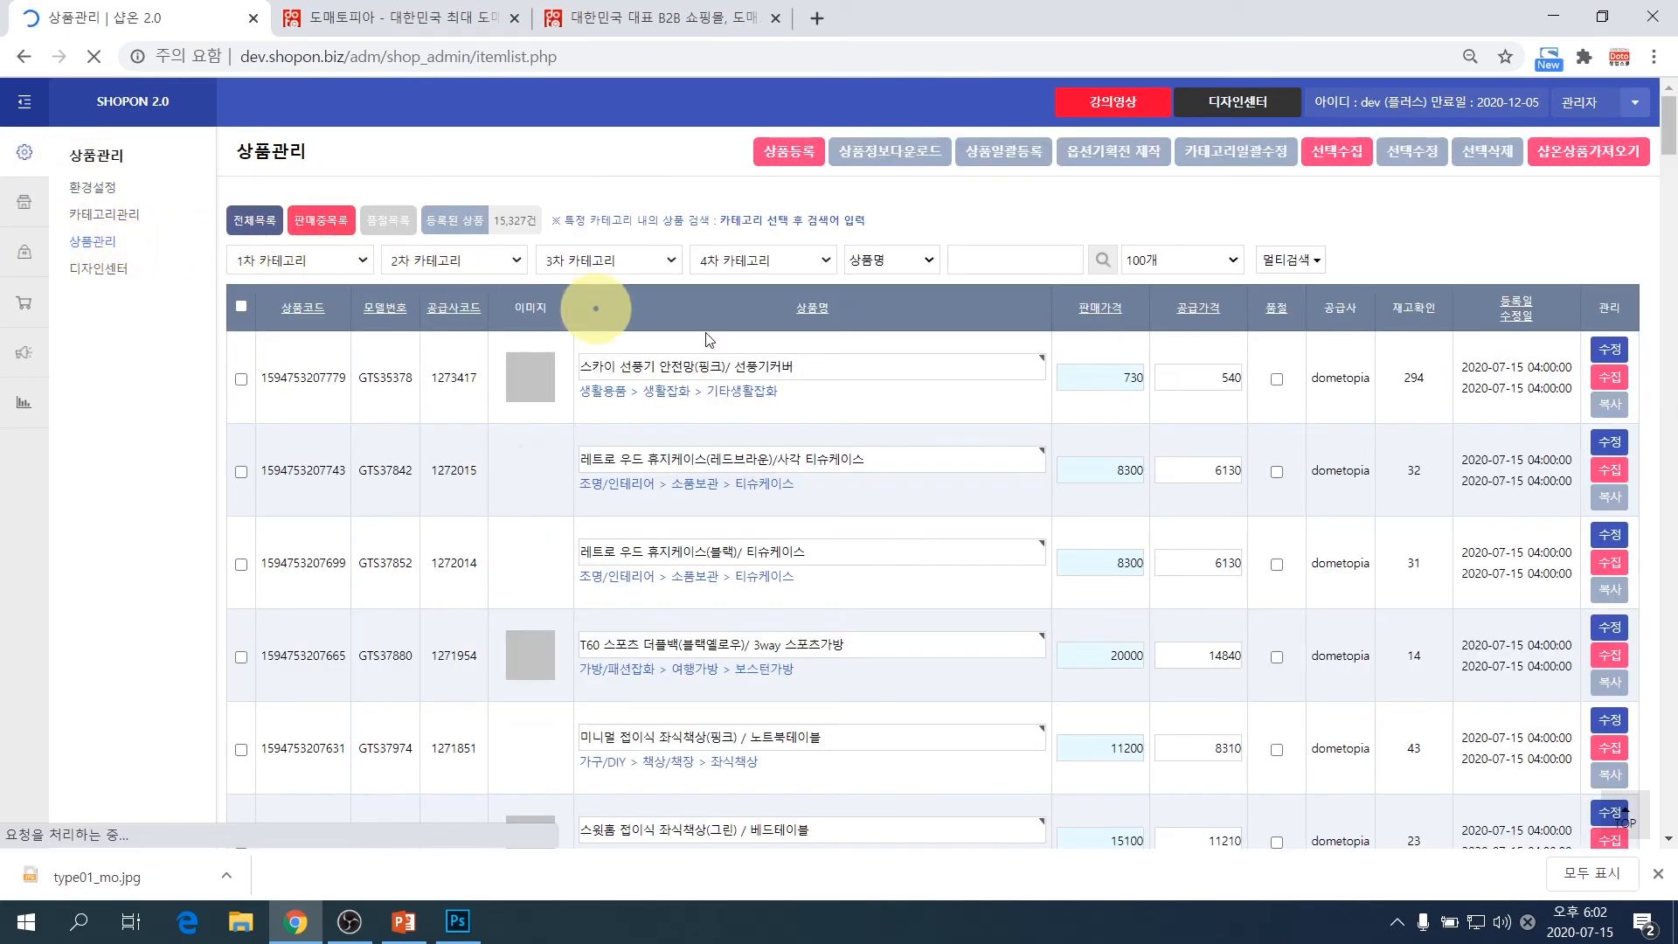
{"action": "left_click", "coordinate": [914, 261]}
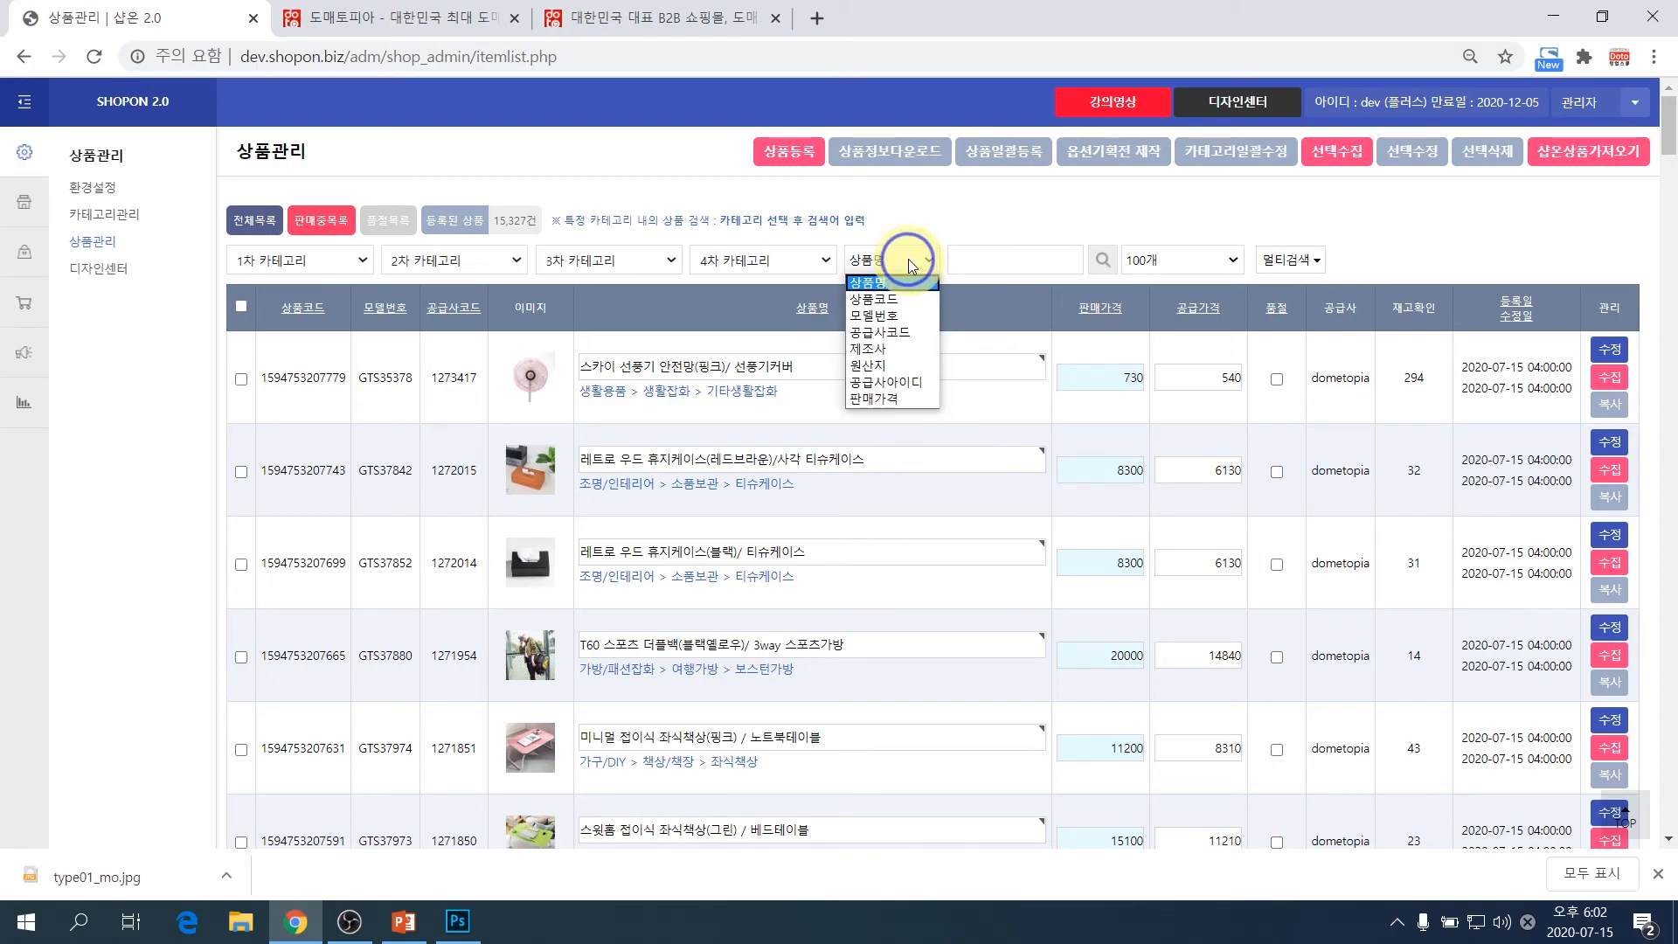
{"action": "left_click", "coordinate": [905, 381]}
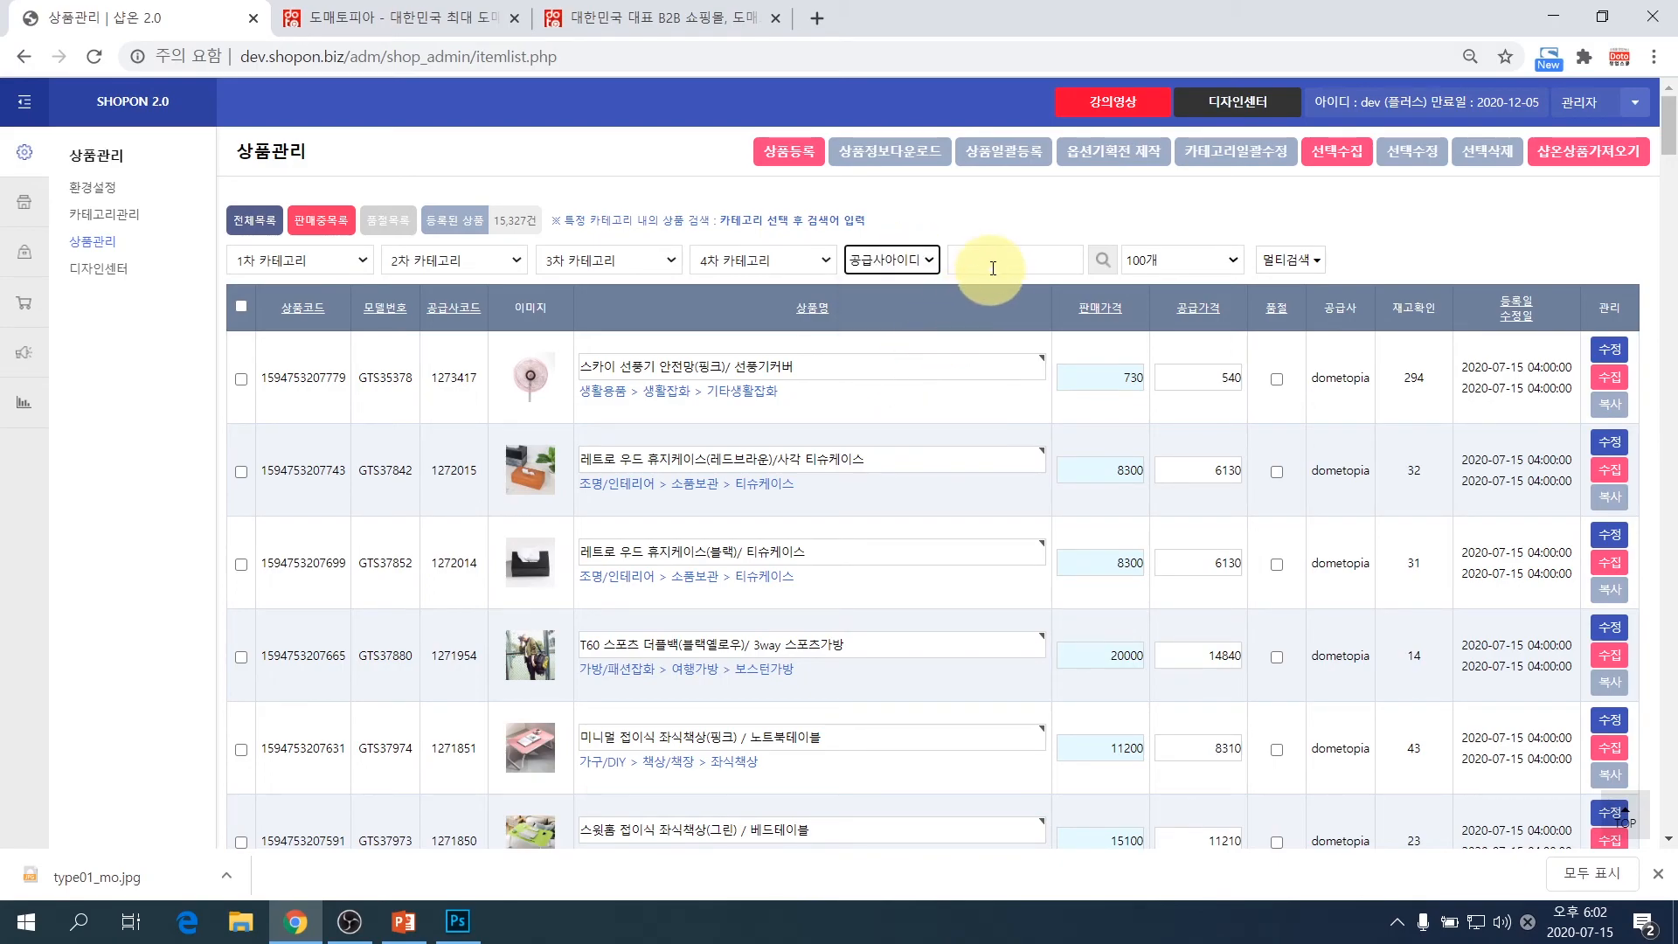
{"action": "left_click", "coordinate": [983, 260]}
{"action": "type", "text": "dev"}
{"action": "left_click", "coordinate": [1106, 260]}
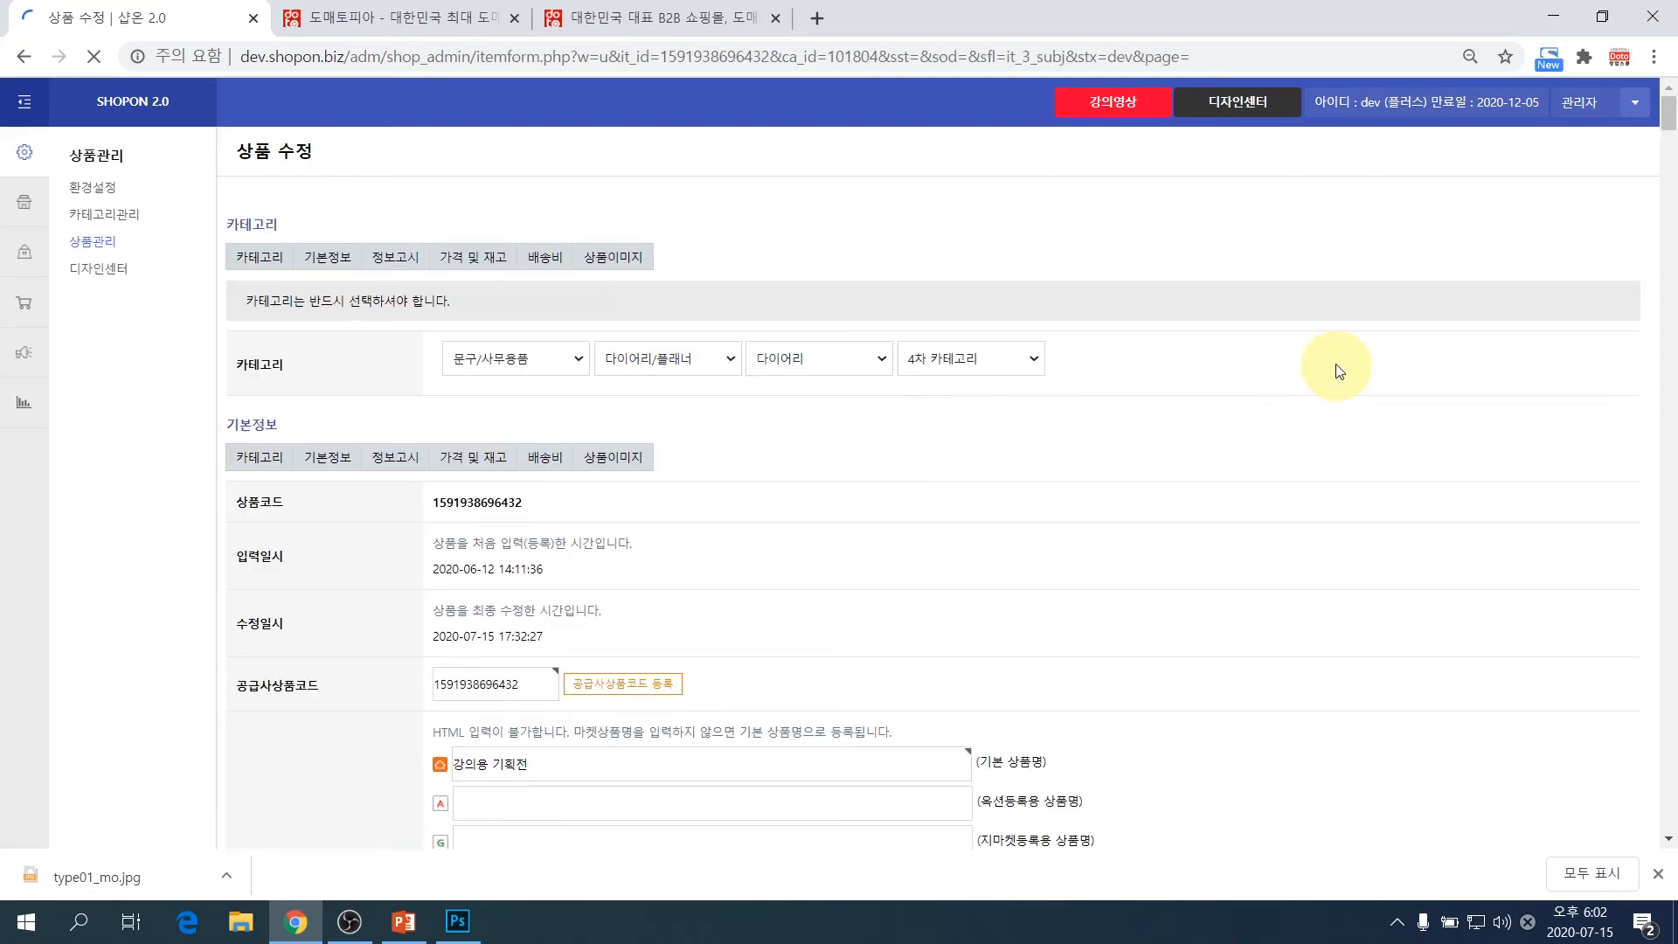
{"action": "scroll", "coordinate": [1320, 385], "scroll_direction": "down", "scroll_amount": 15}
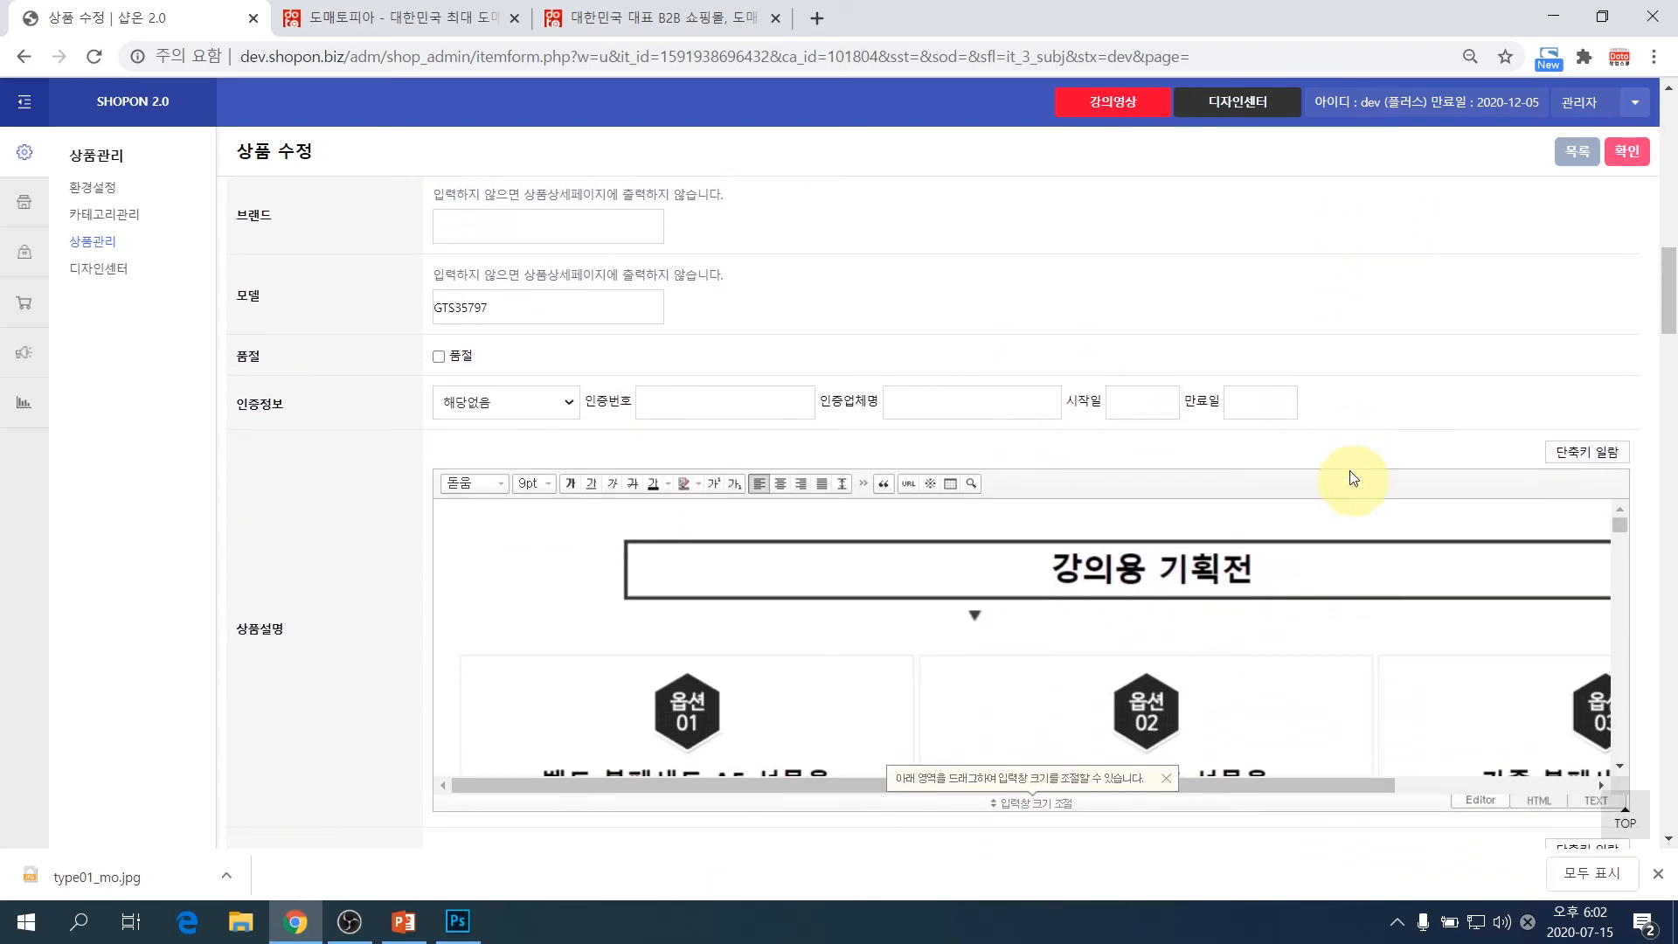
{"action": "scroll", "coordinate": [1431, 422], "scroll_direction": "down", "scroll_amount": 2}
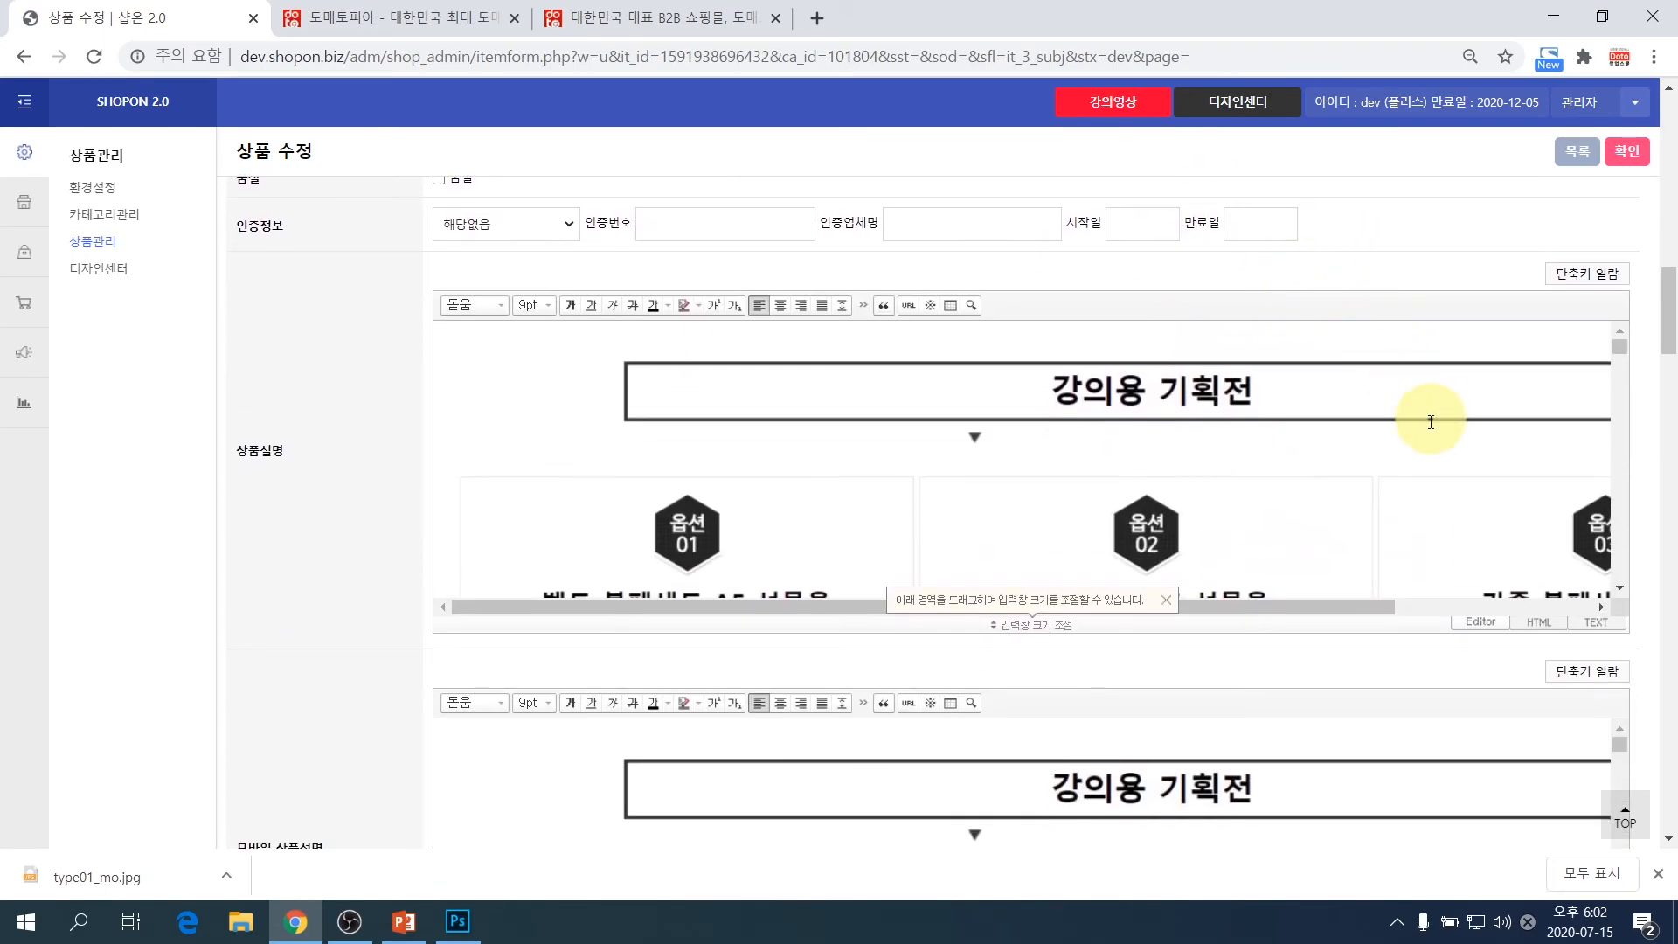
{"action": "left_click", "coordinate": [1537, 622]}
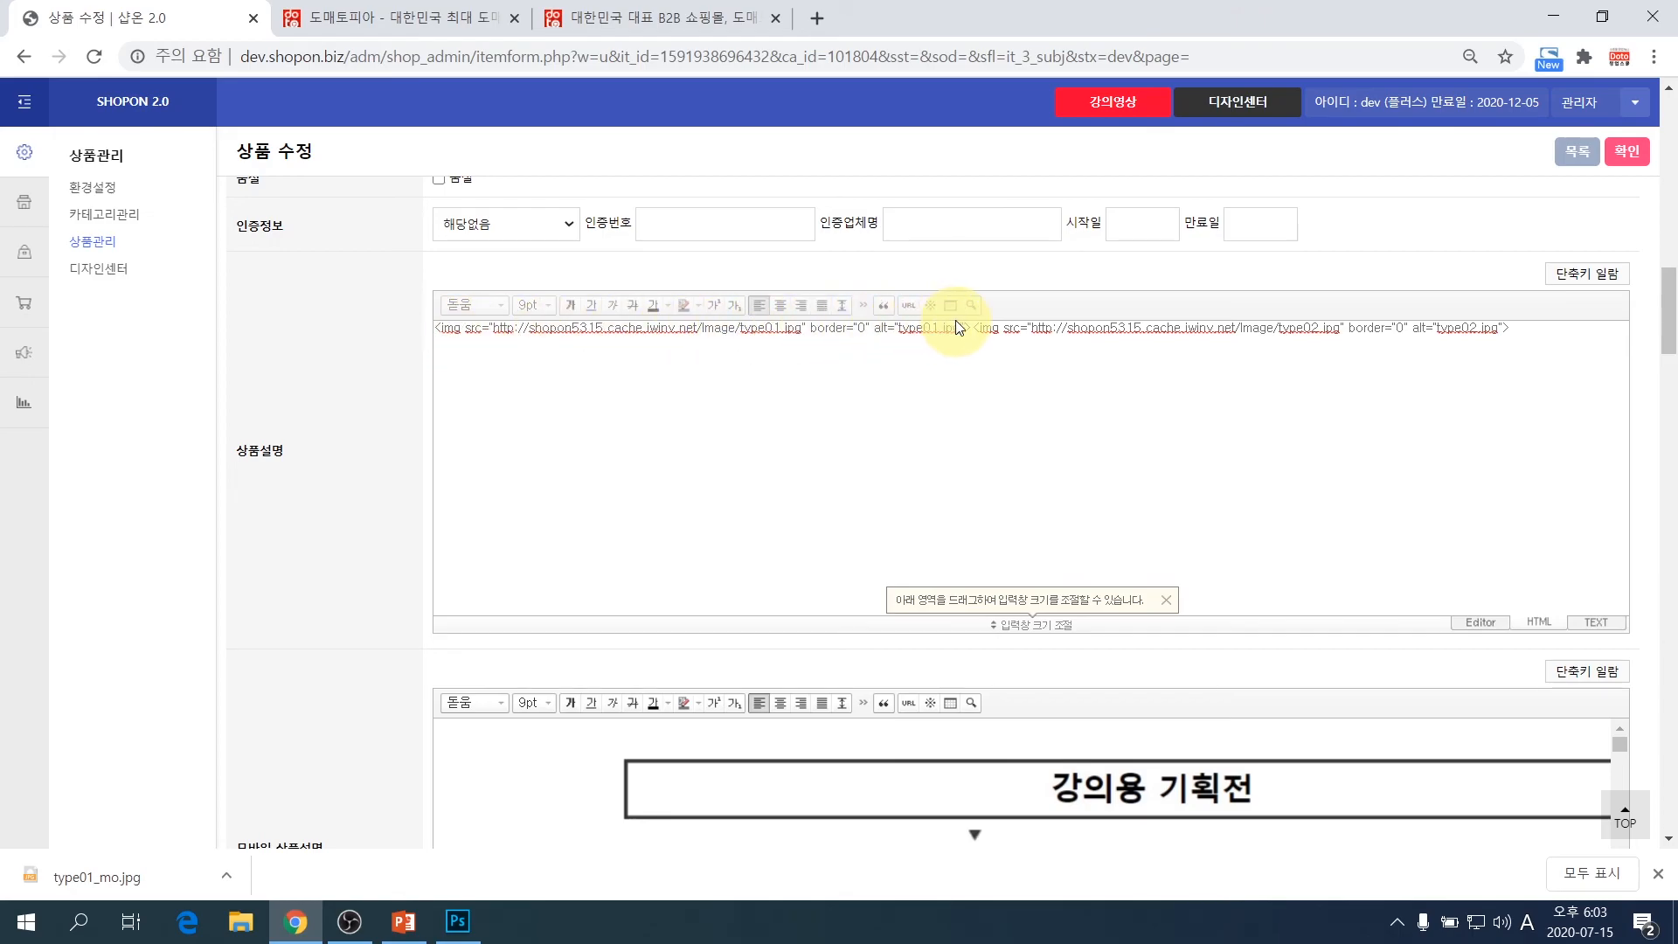
{"action": "left_click_drag", "start_coordinate": [973, 328], "coordinate": [391, 343]}
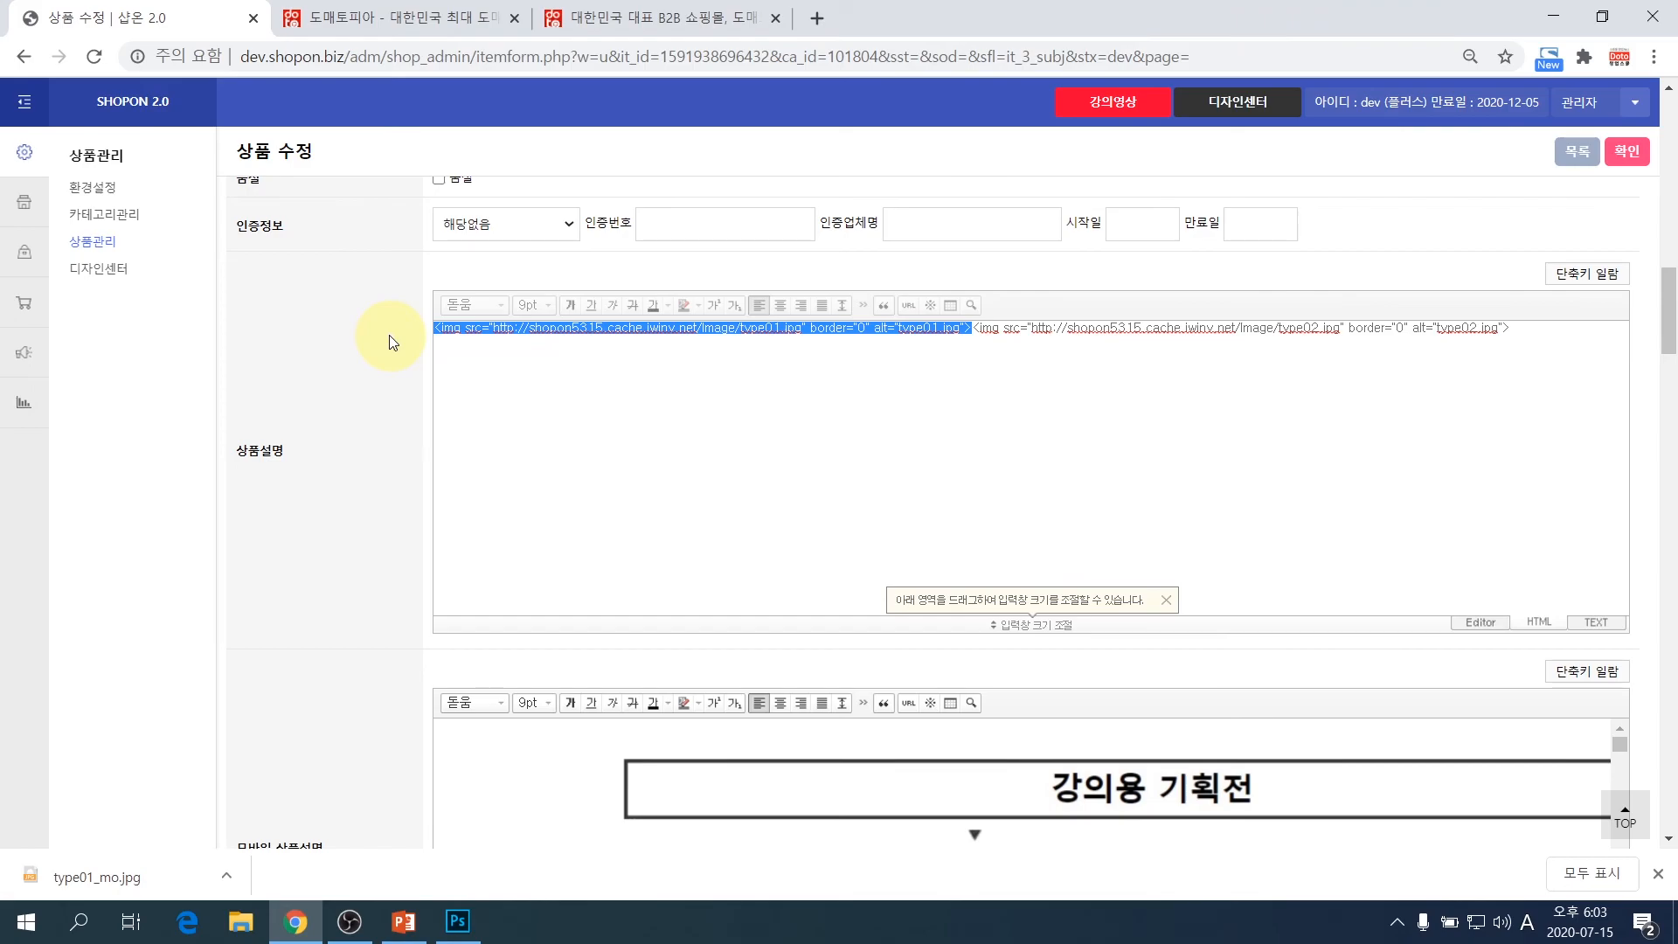
{"action": "key", "text": "BackSpace"}
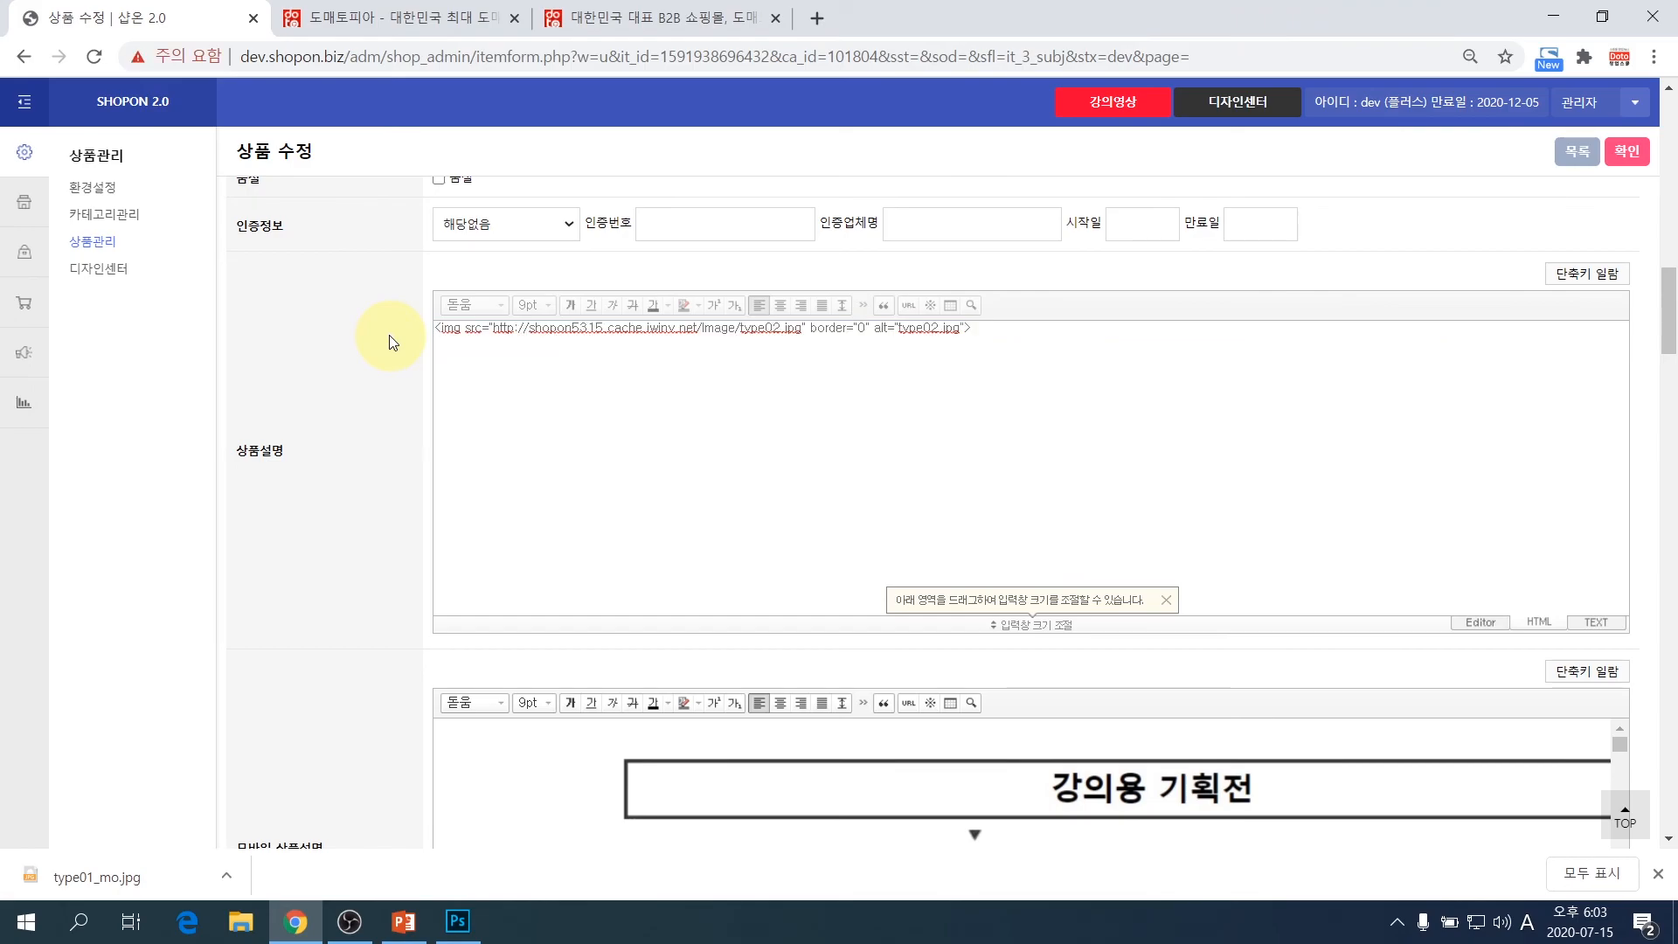
{"action": "type", "text": "<img src='http://shopon5315.cache.iwinv.net/Image/type01_mo.jpg' border='0'>"}
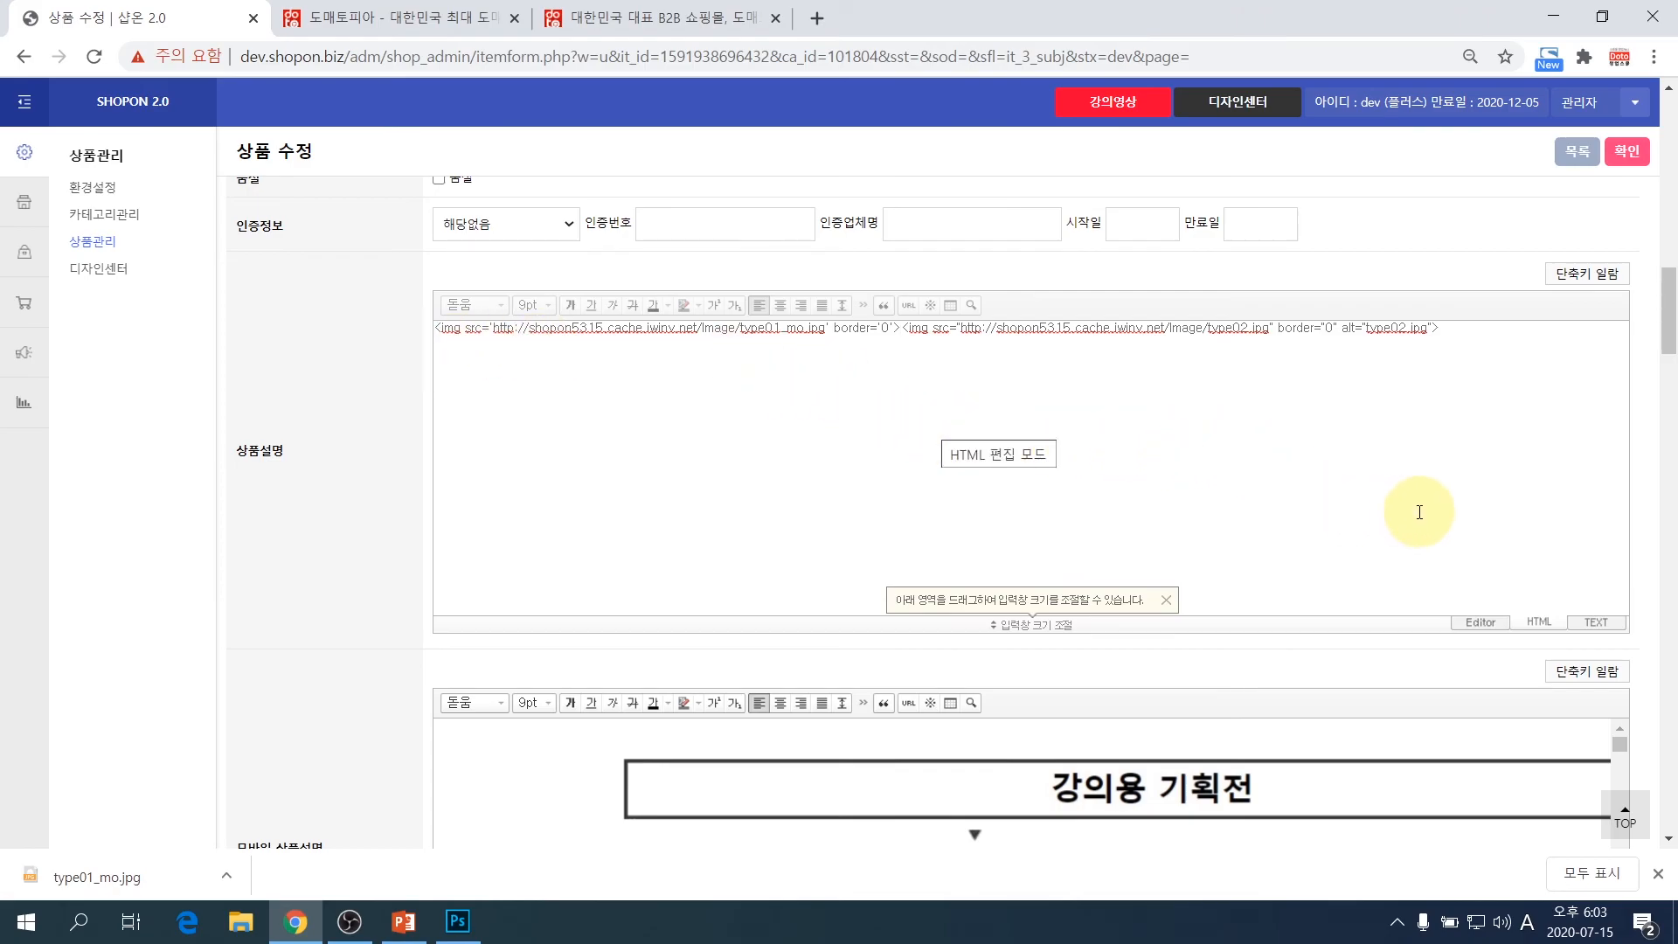
- Render the 상품설명 content, enlarge its editing area to check the 일시품절 overlay on option 08, and return to the HTML source
{"action": "left_click", "coordinate": [1483, 628]}
{"action": "scroll", "coordinate": [1394, 444], "scroll_direction": "down", "scroll_amount": 5}
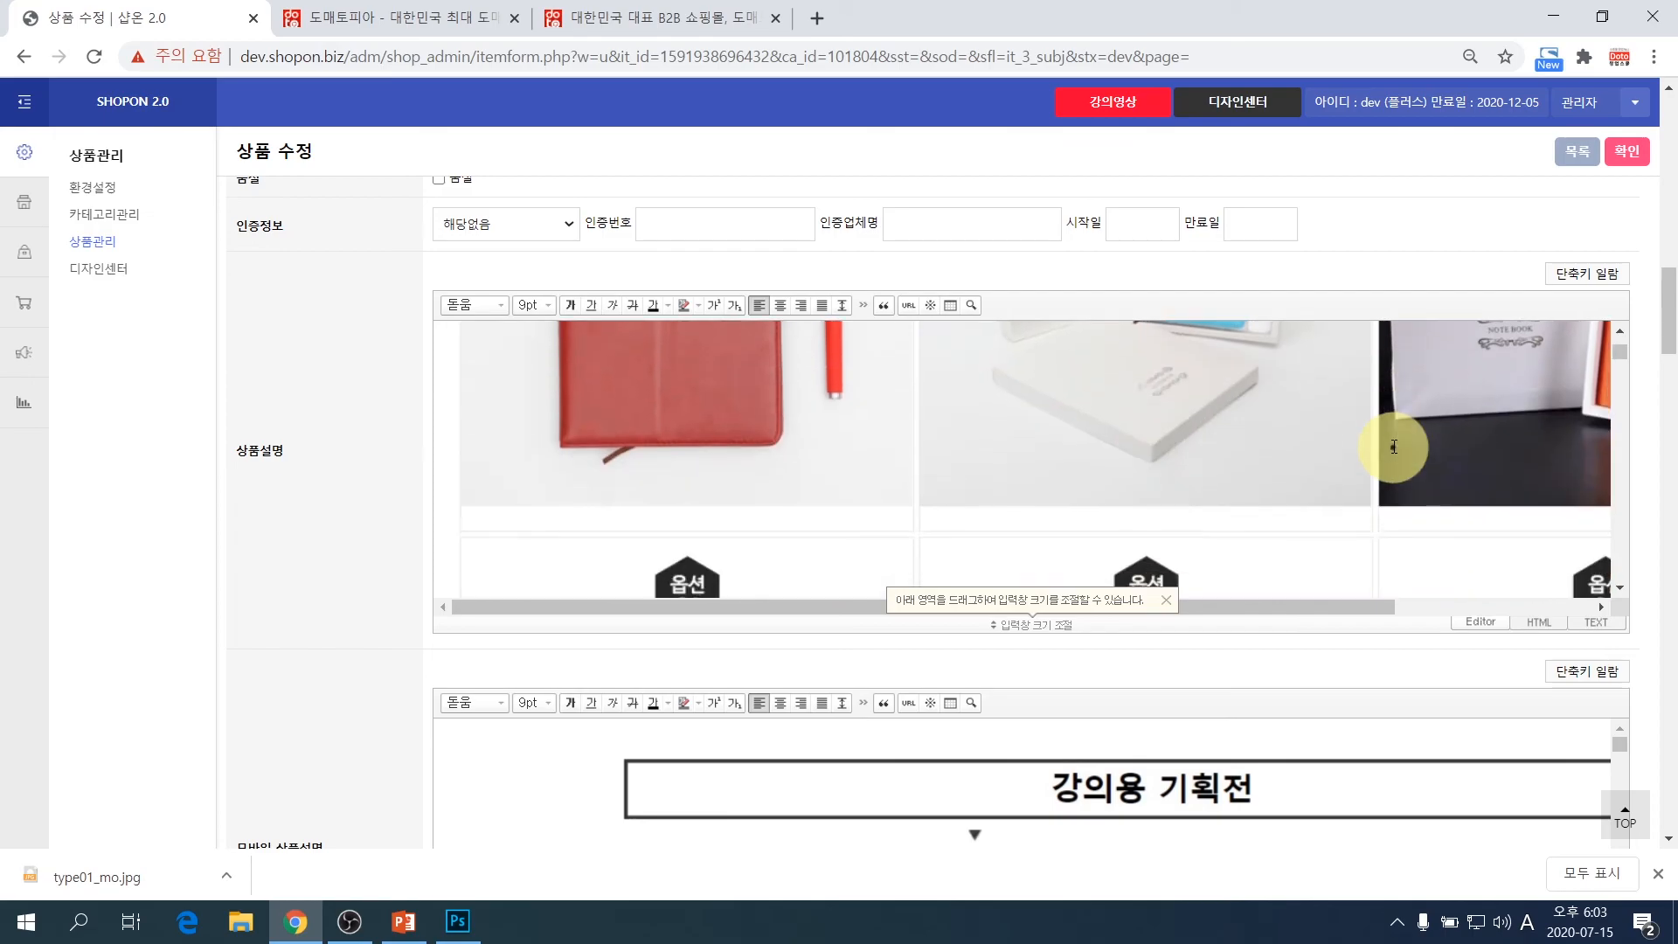
{"action": "scroll", "coordinate": [1394, 446], "scroll_direction": "down", "scroll_amount": 2}
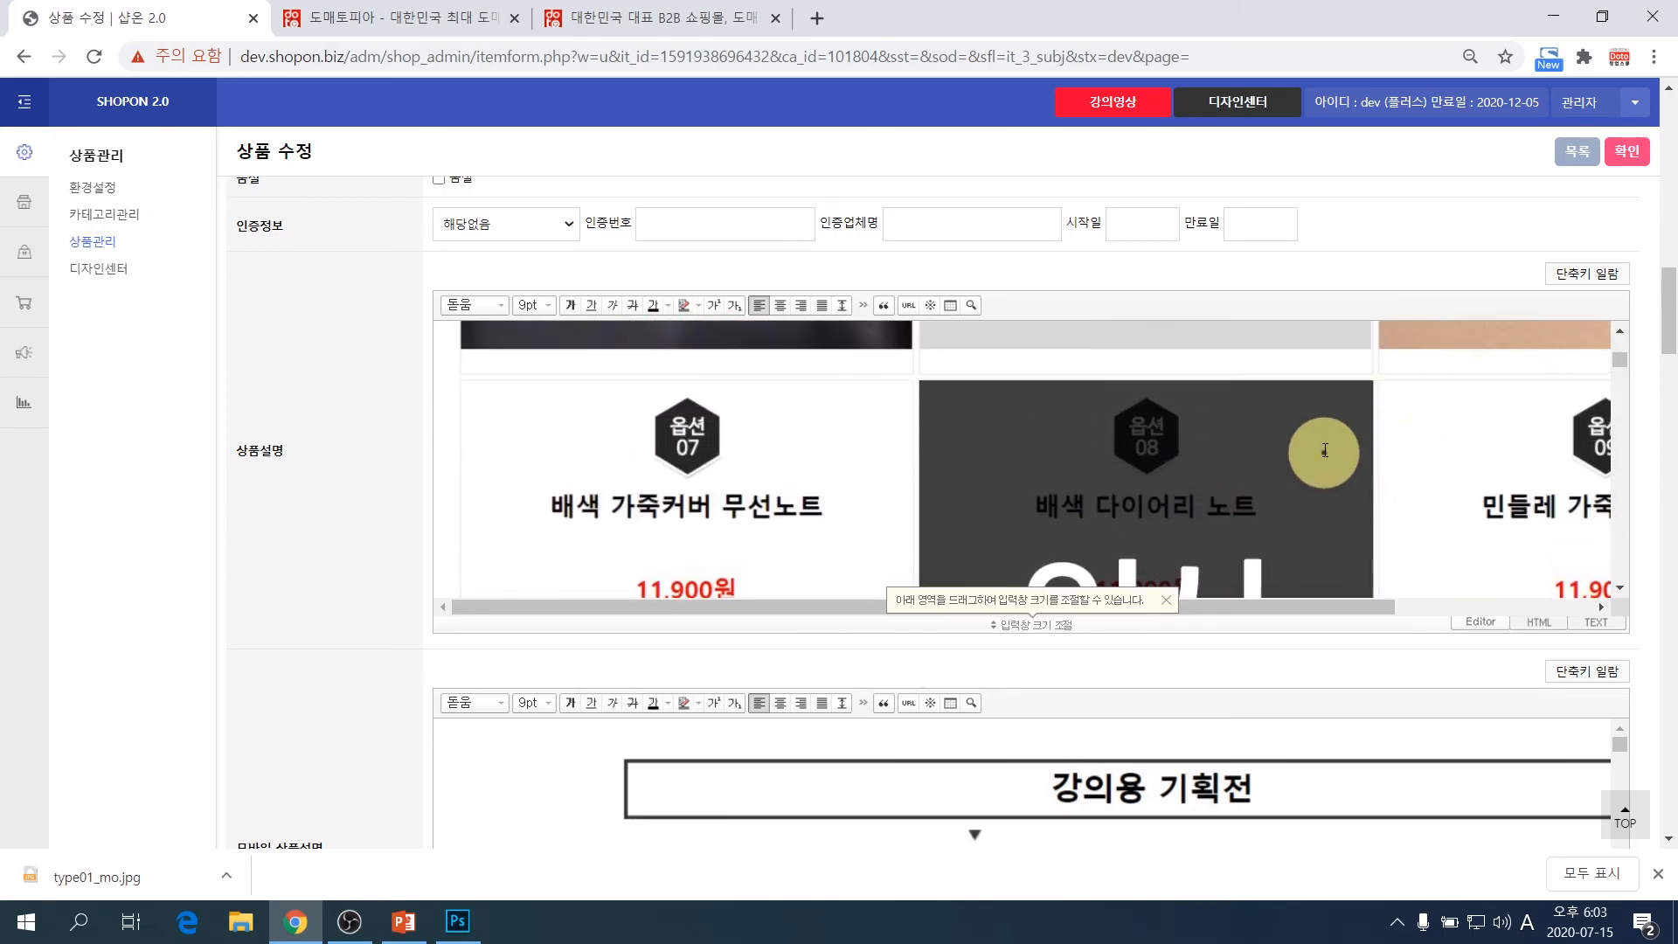
{"action": "left_click_drag", "start_coordinate": [1219, 630], "coordinate": [1224, 869]}
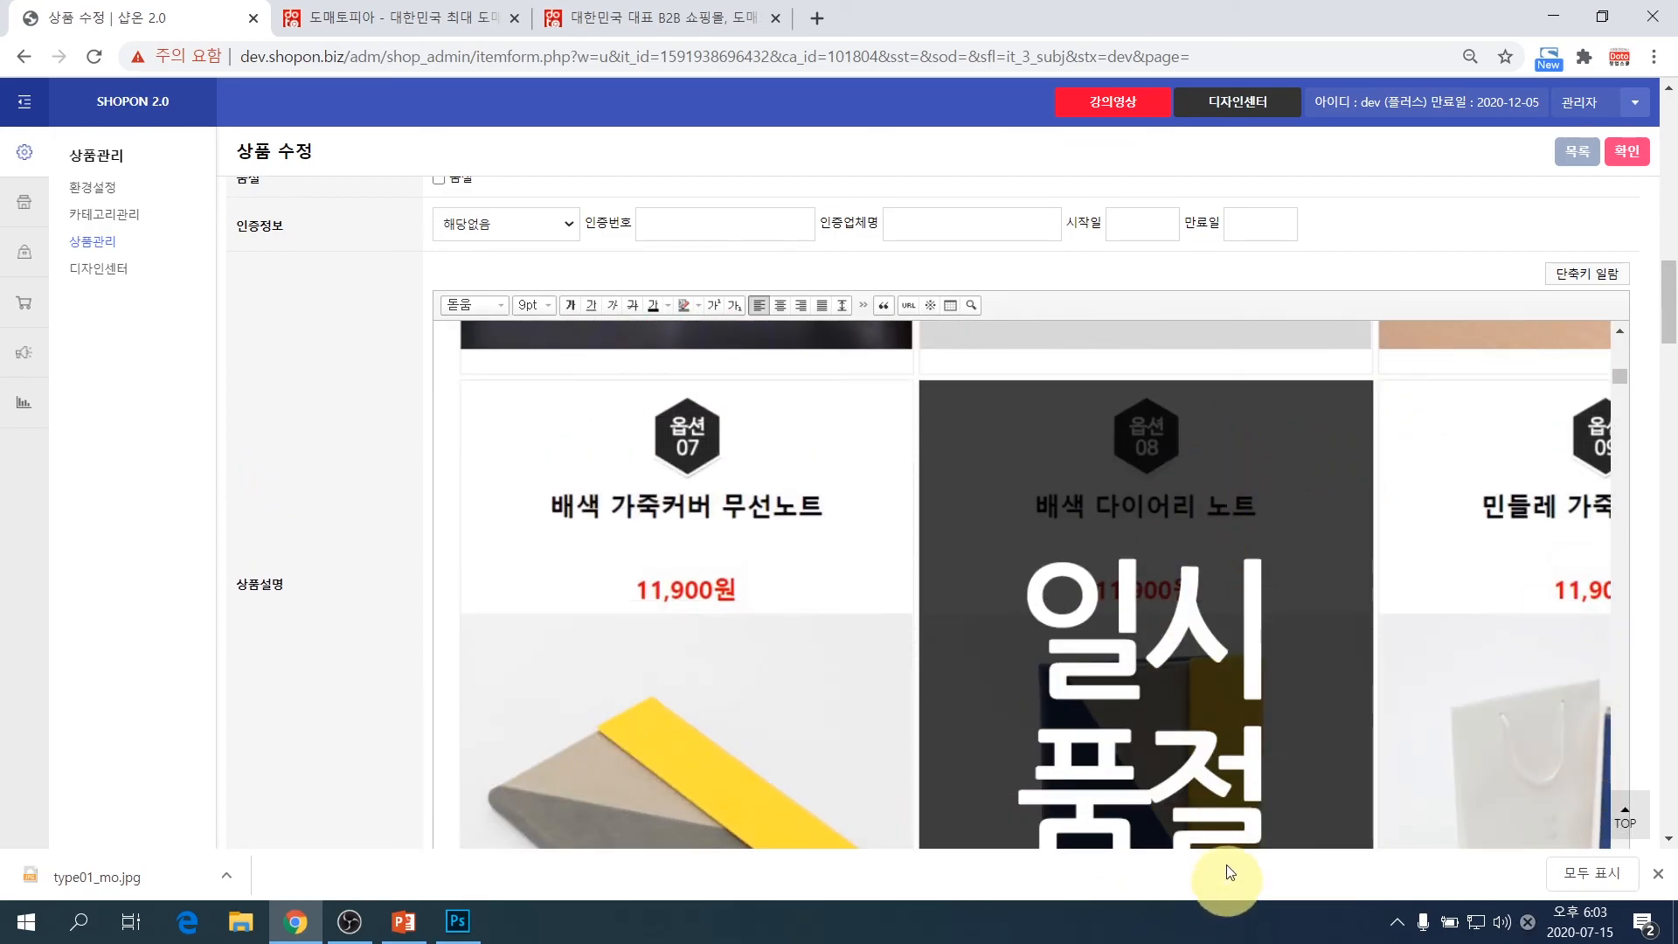
{"action": "scroll", "coordinate": [1230, 547], "scroll_direction": "down", "scroll_amount": 1}
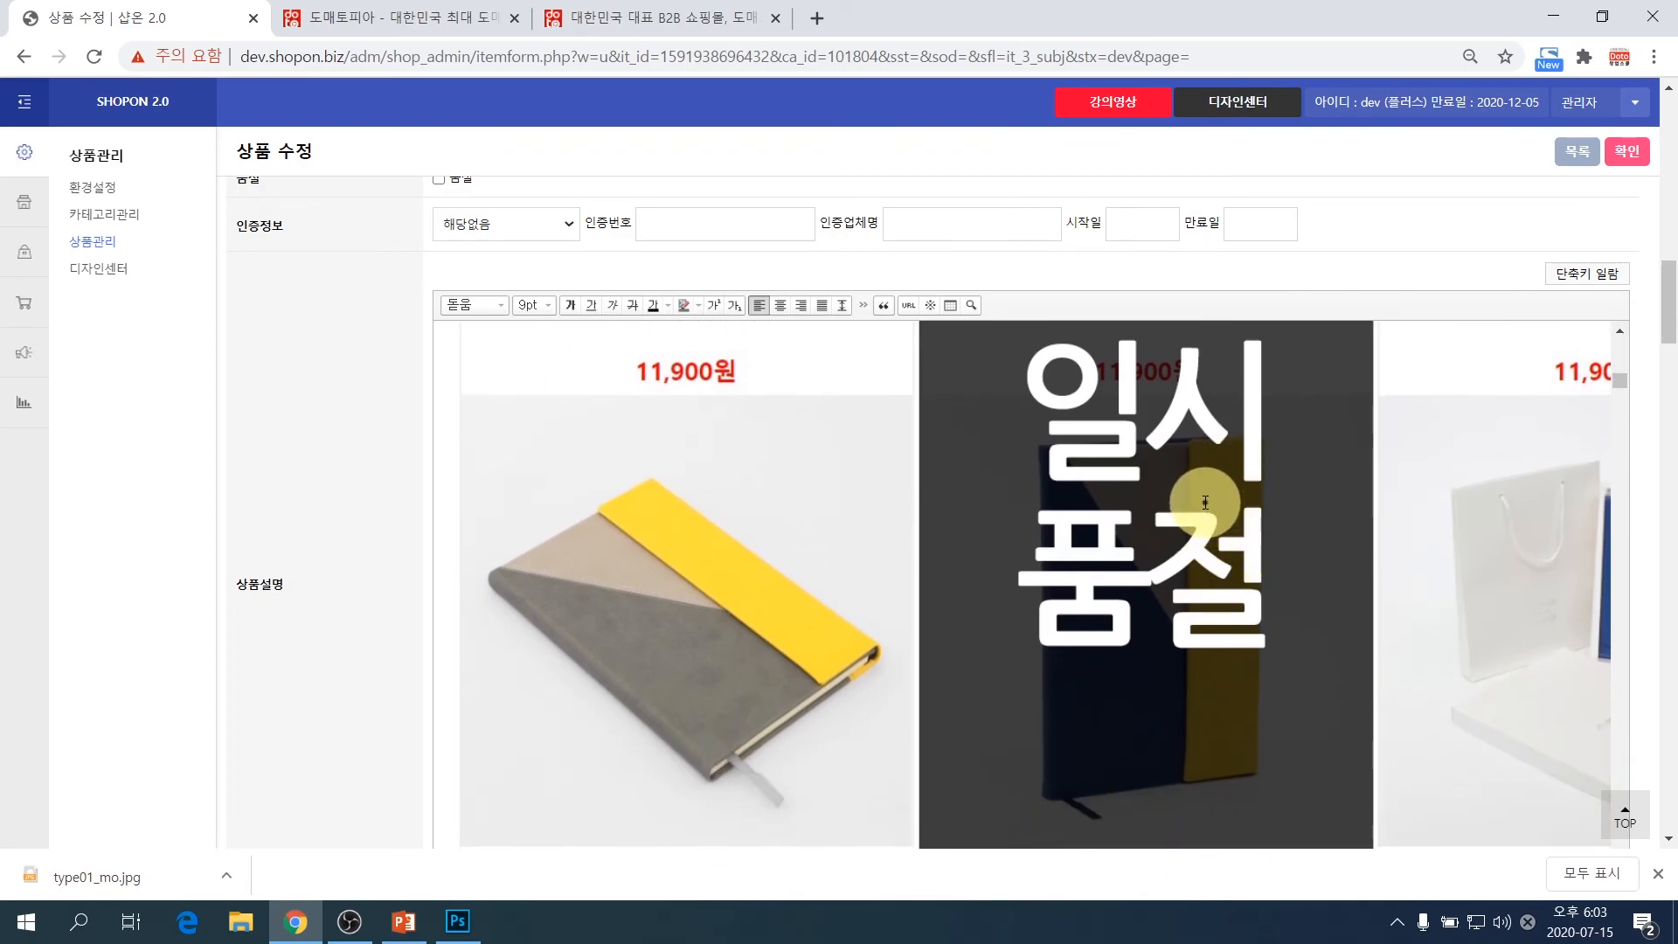
{"action": "scroll", "coordinate": [1205, 499], "scroll_direction": "down", "scroll_amount": 3}
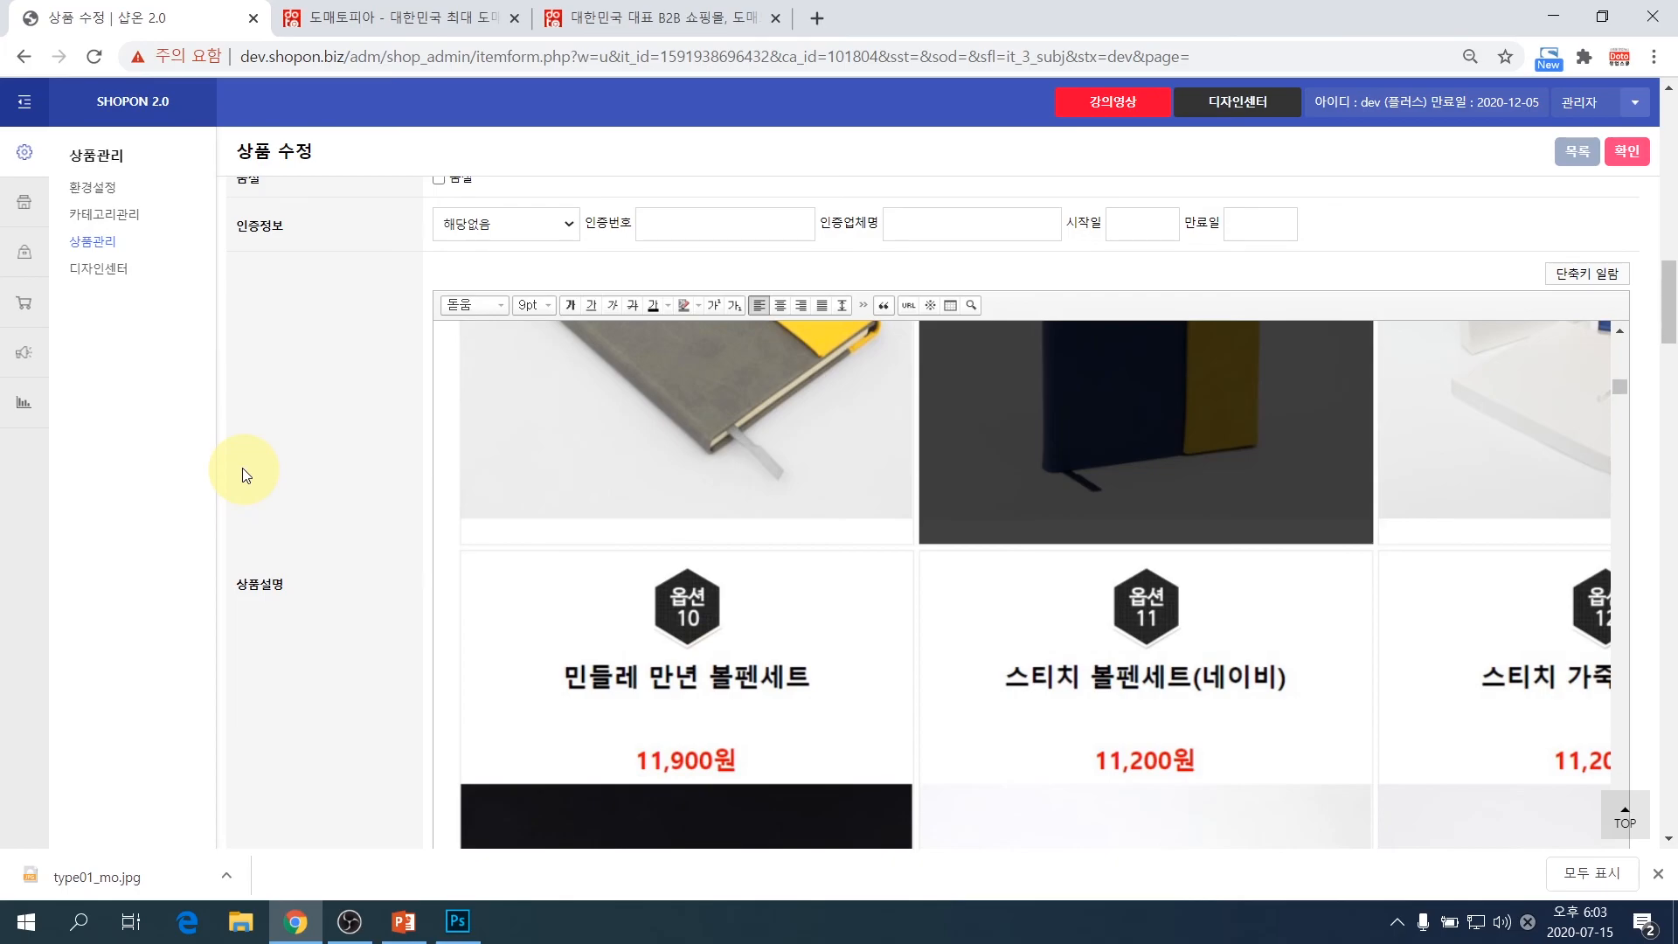
{"action": "scroll", "coordinate": [327, 495], "scroll_direction": "down", "scroll_amount": 2}
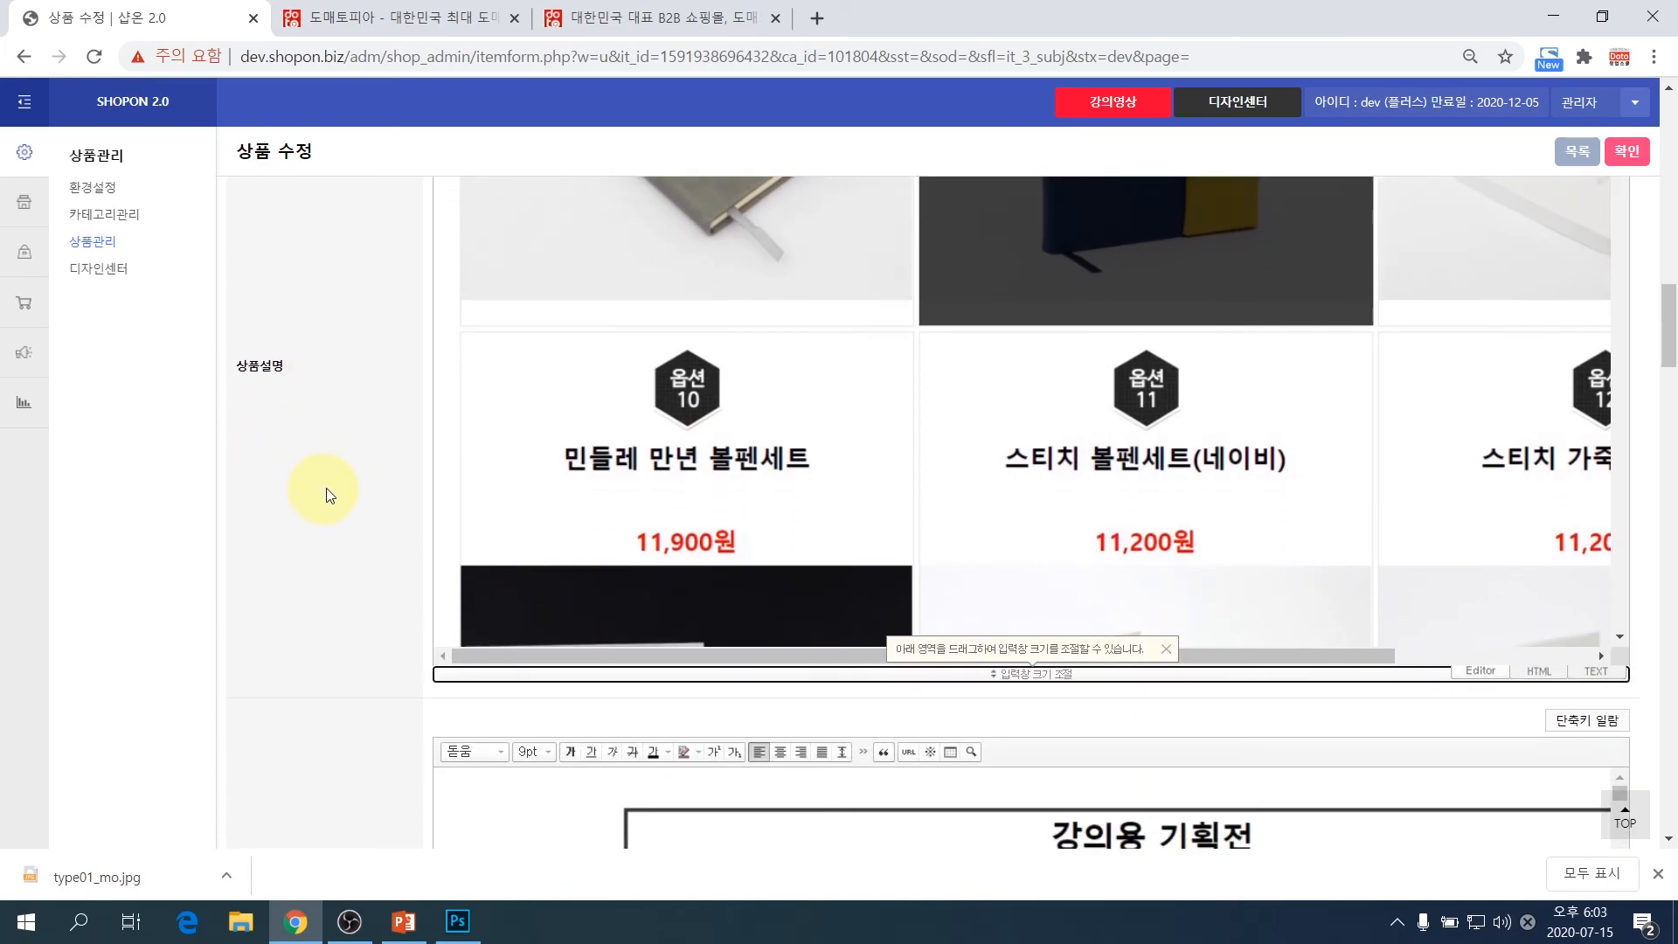
{"action": "left_click", "coordinate": [1538, 671]}
- Replace the type01.jpg image tag in the 모바일 상품설명 HTML with the copied type01_mo.jpg tag
{"action": "scroll", "coordinate": [1029, 437], "scroll_direction": "up", "scroll_amount": 3}
{"action": "scroll", "coordinate": [1030, 449], "scroll_direction": "down", "scroll_amount": 8}
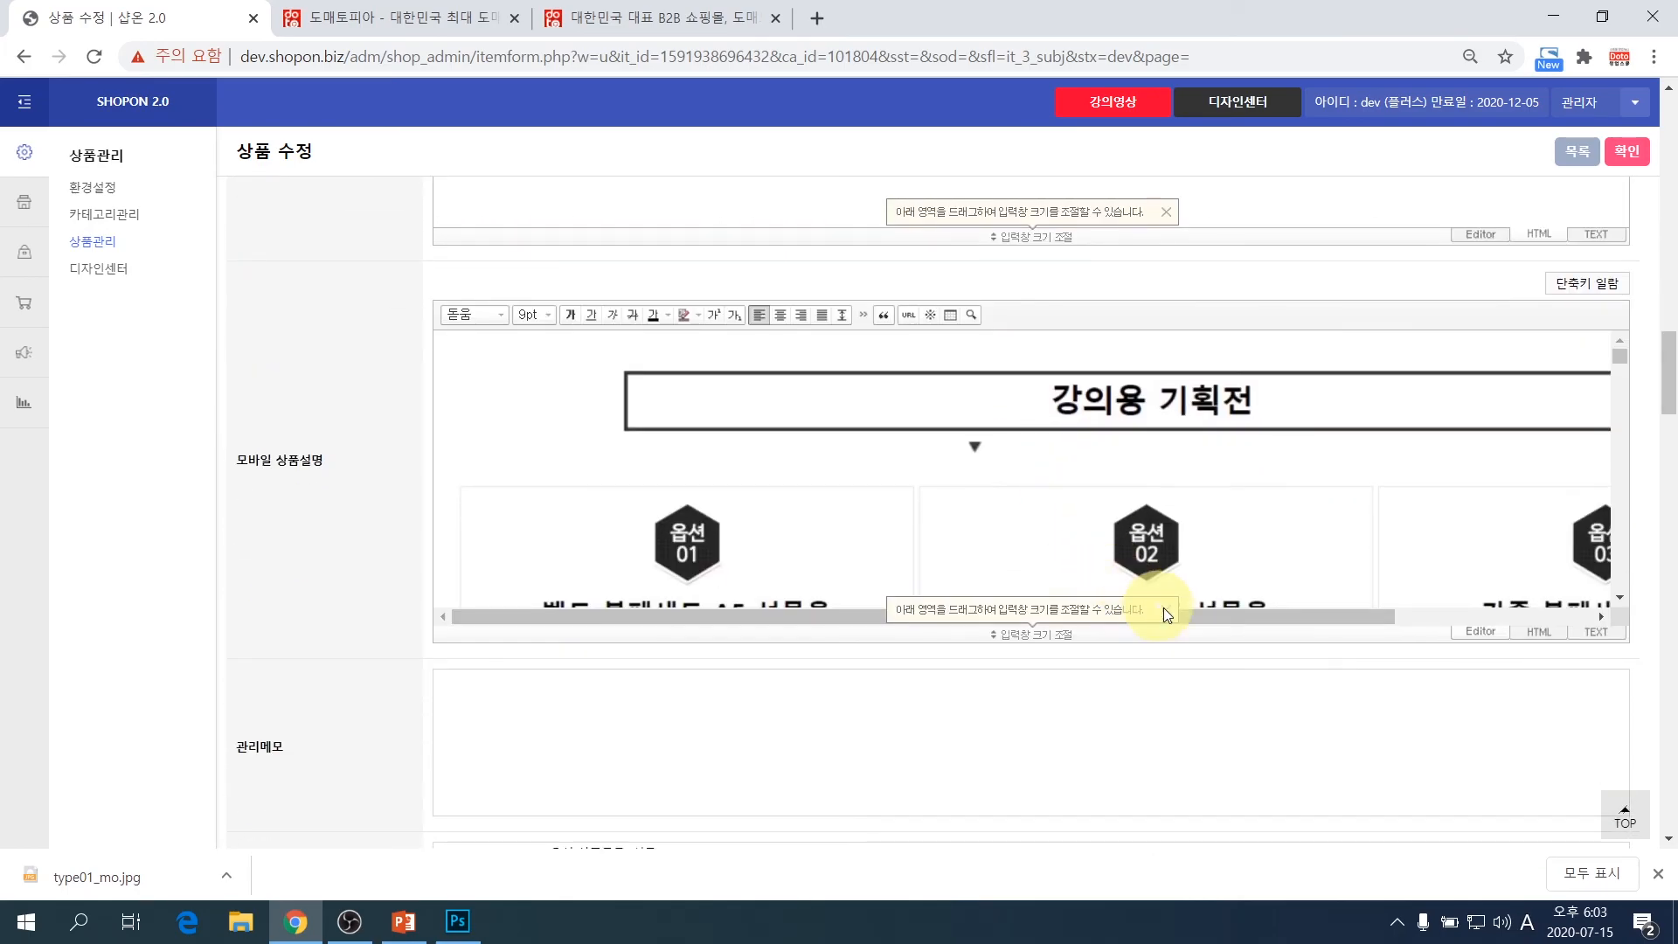
{"action": "left_click", "coordinate": [1540, 632]}
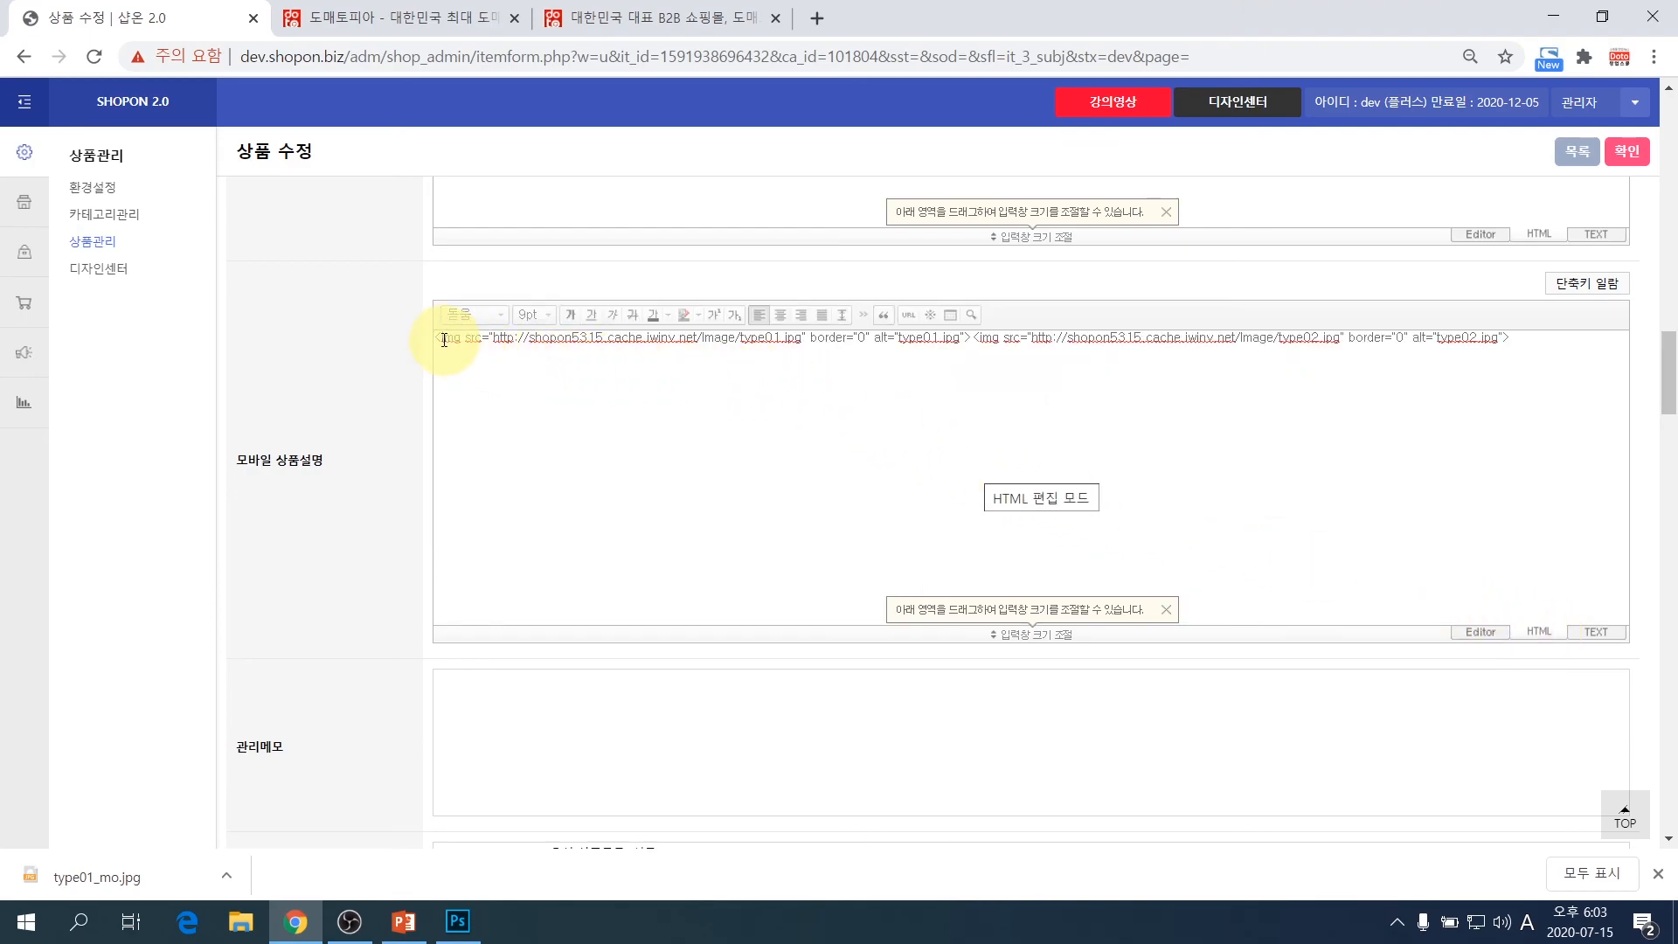
{"action": "left_click_drag", "start_coordinate": [438, 337], "coordinate": [978, 336]}
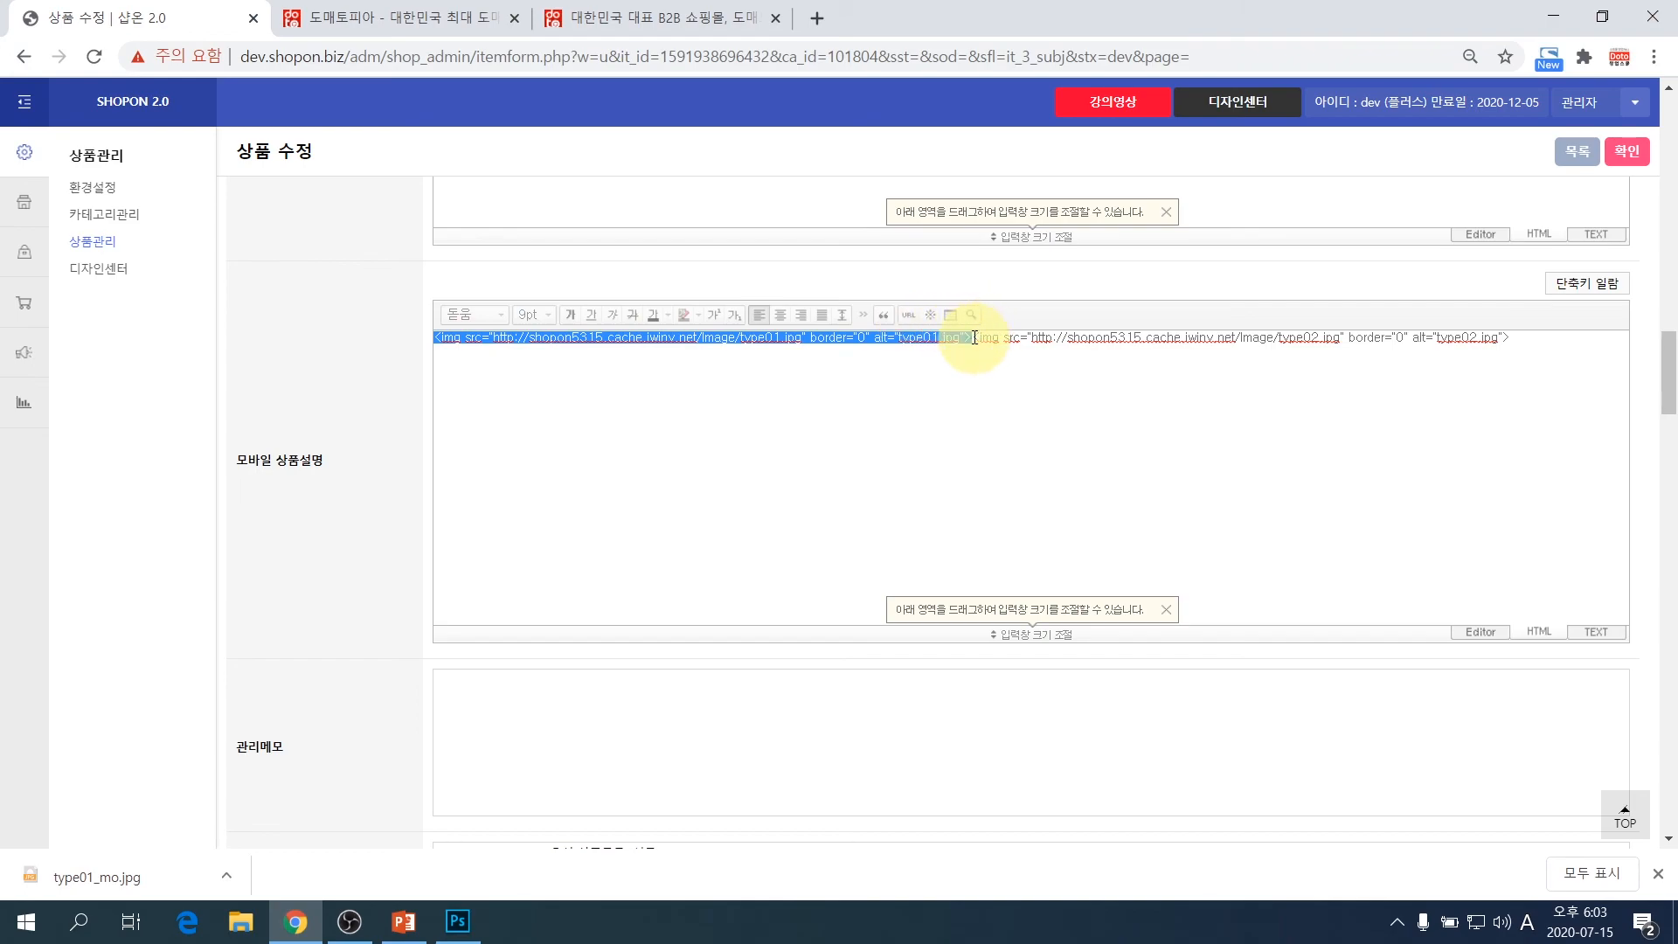
{"action": "key", "text": "Delete"}
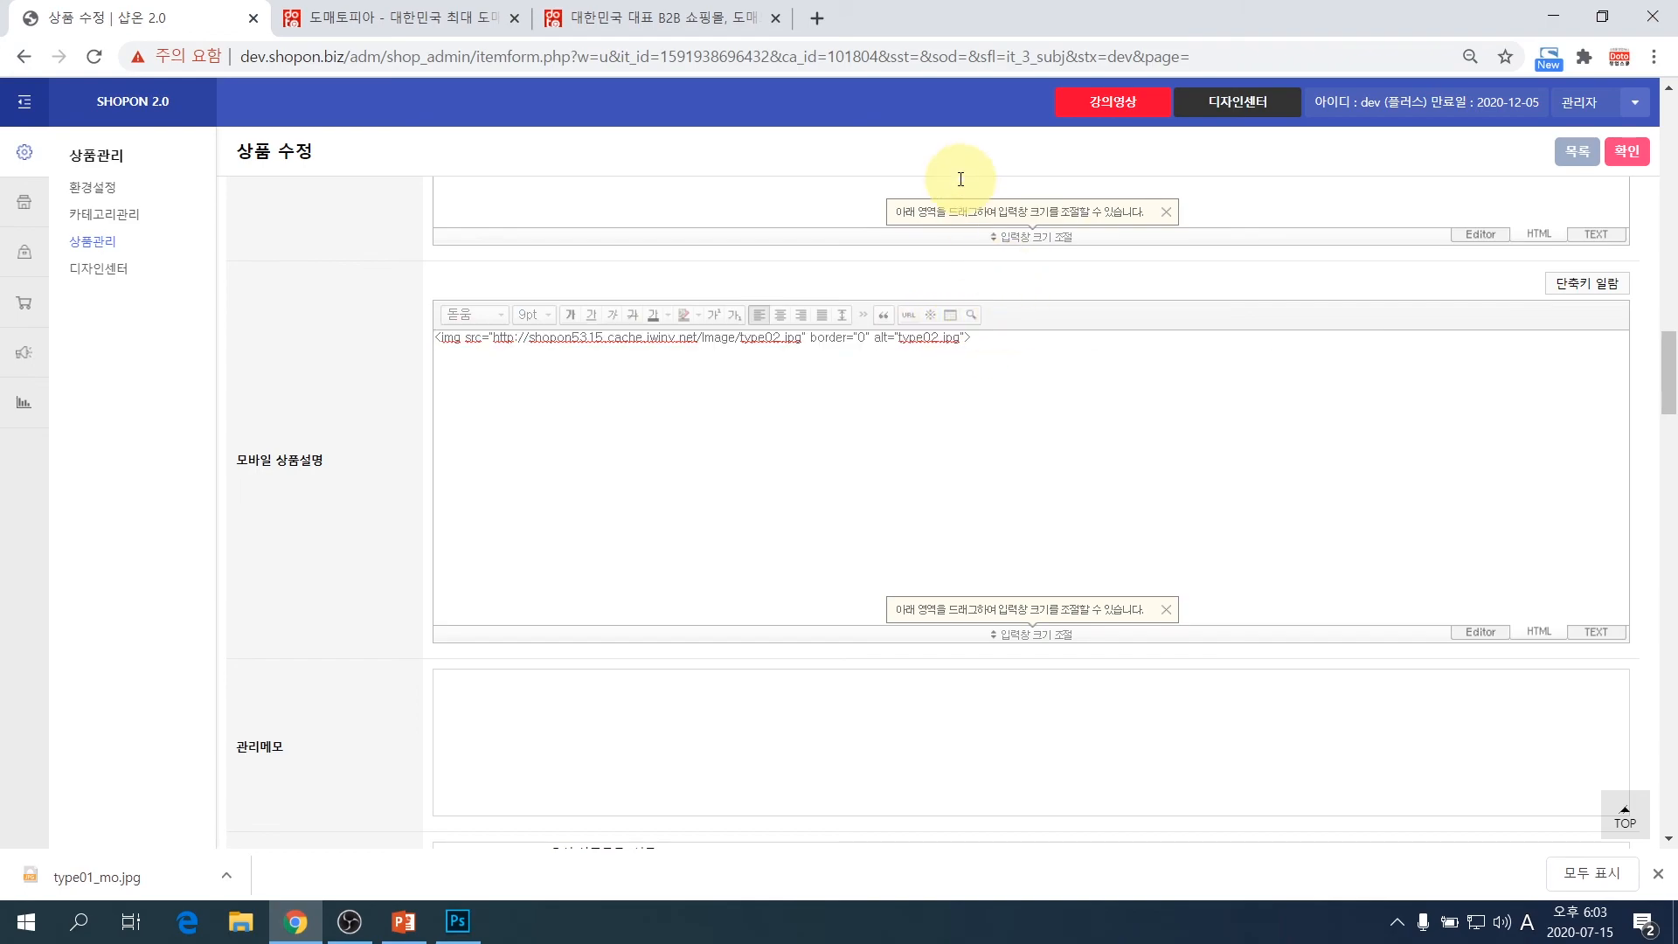
{"action": "type", "text": "<img src='http://shopon5315.cache.iwinv.net/Image/type01_mo.jpg' border='0'>"}
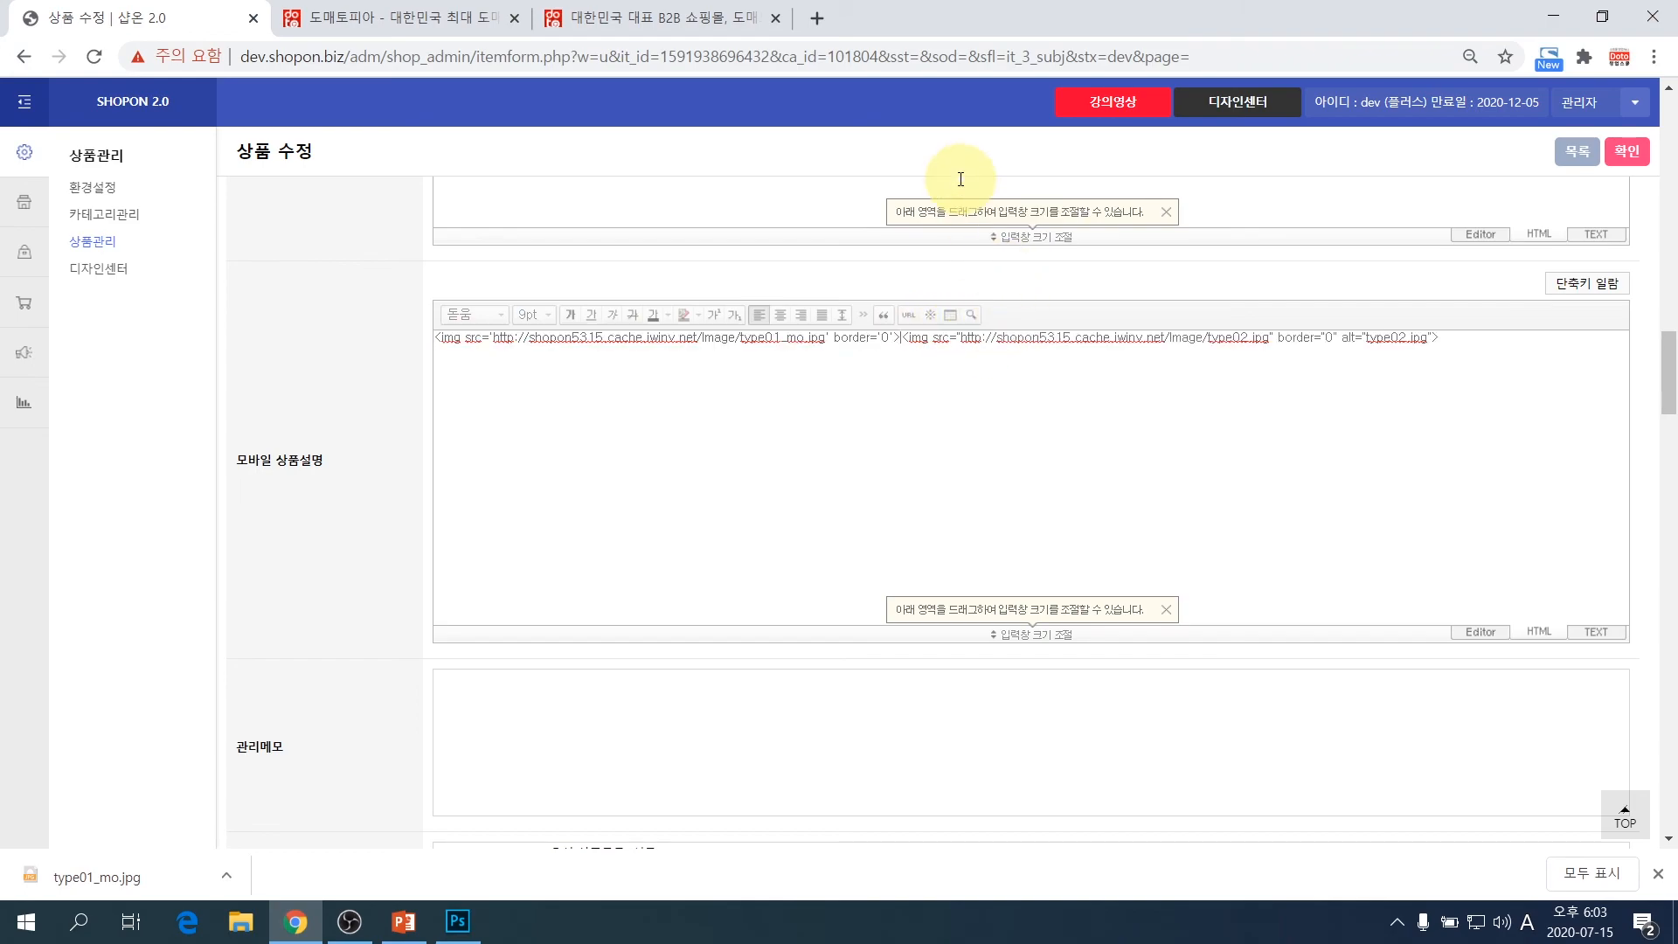
- Check the option 08 overlay in the rendered 모바일 상품설명 and save the product changes
{"action": "left_click", "coordinate": [1494, 633]}
{"action": "scroll", "coordinate": [1340, 494], "scroll_direction": "down", "scroll_amount": 10}
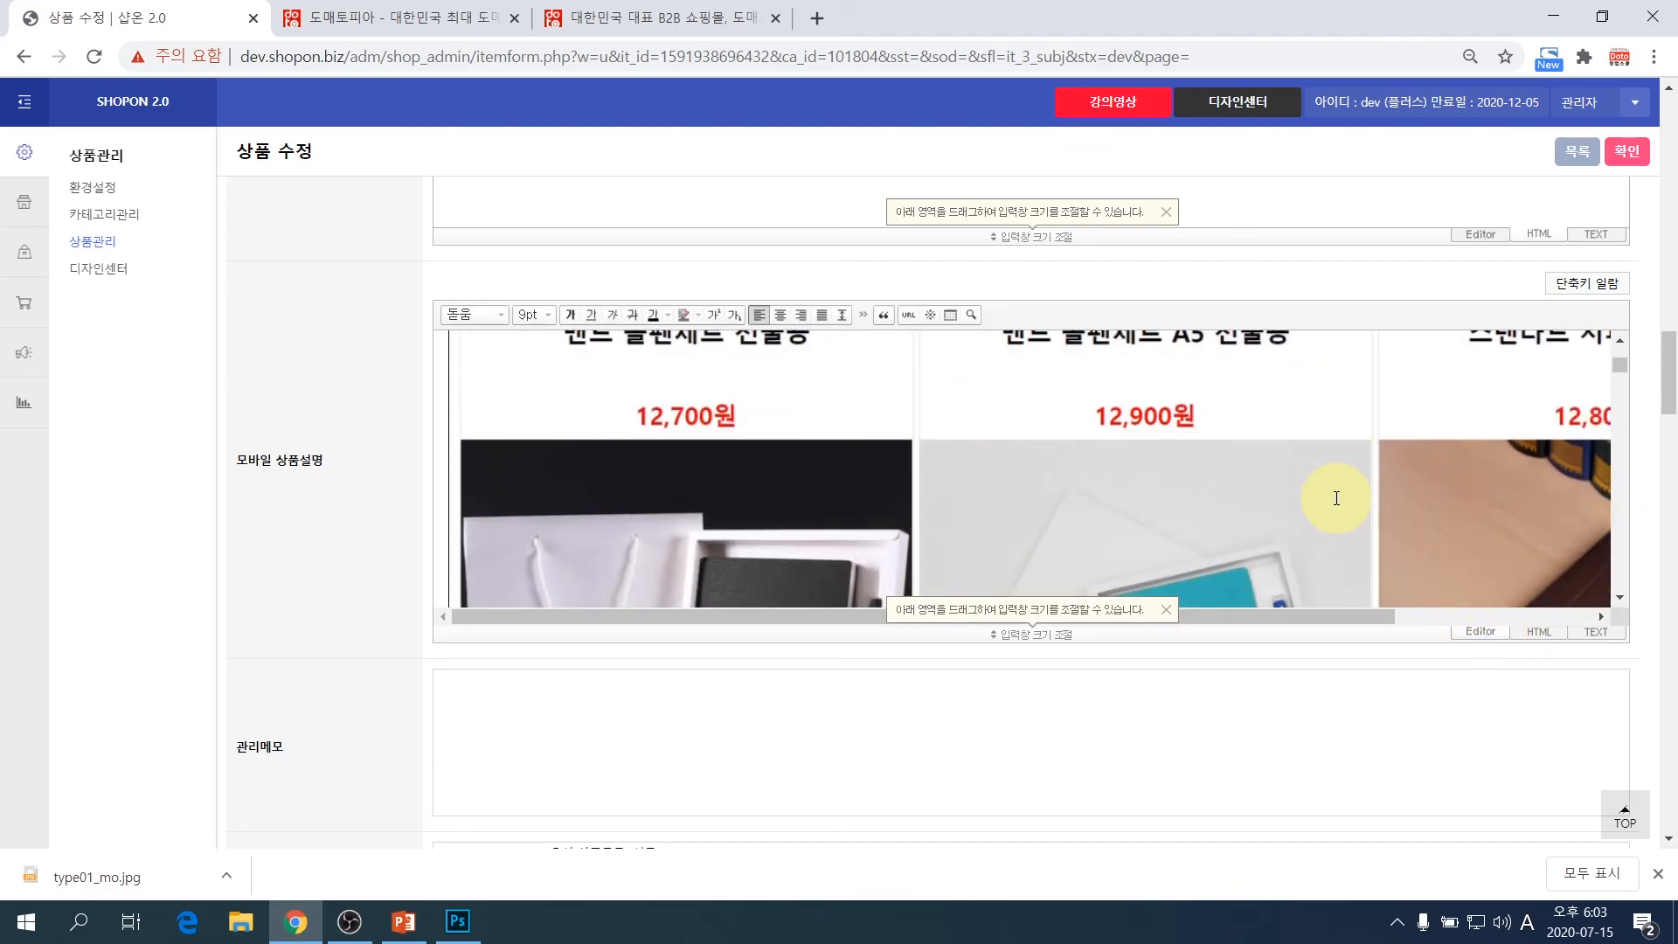
{"action": "scroll", "coordinate": [1336, 501], "scroll_direction": "down", "scroll_amount": 3}
{"action": "scroll", "coordinate": [1336, 498], "scroll_direction": "down", "scroll_amount": 5}
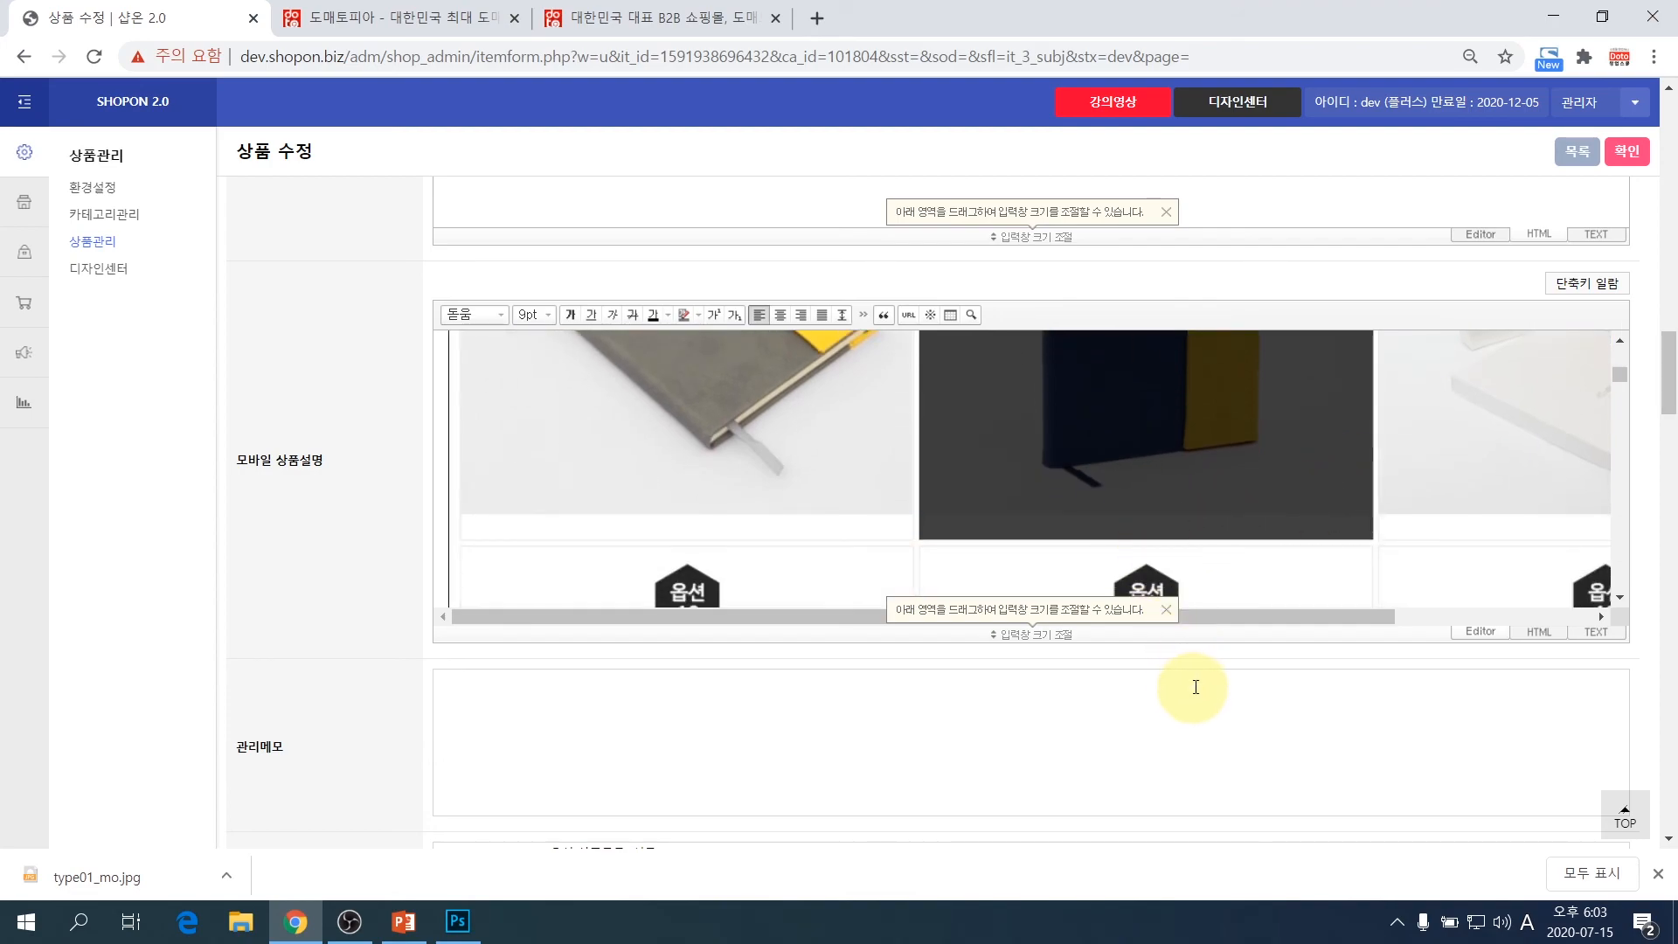
{"action": "left_click", "coordinate": [1623, 159]}
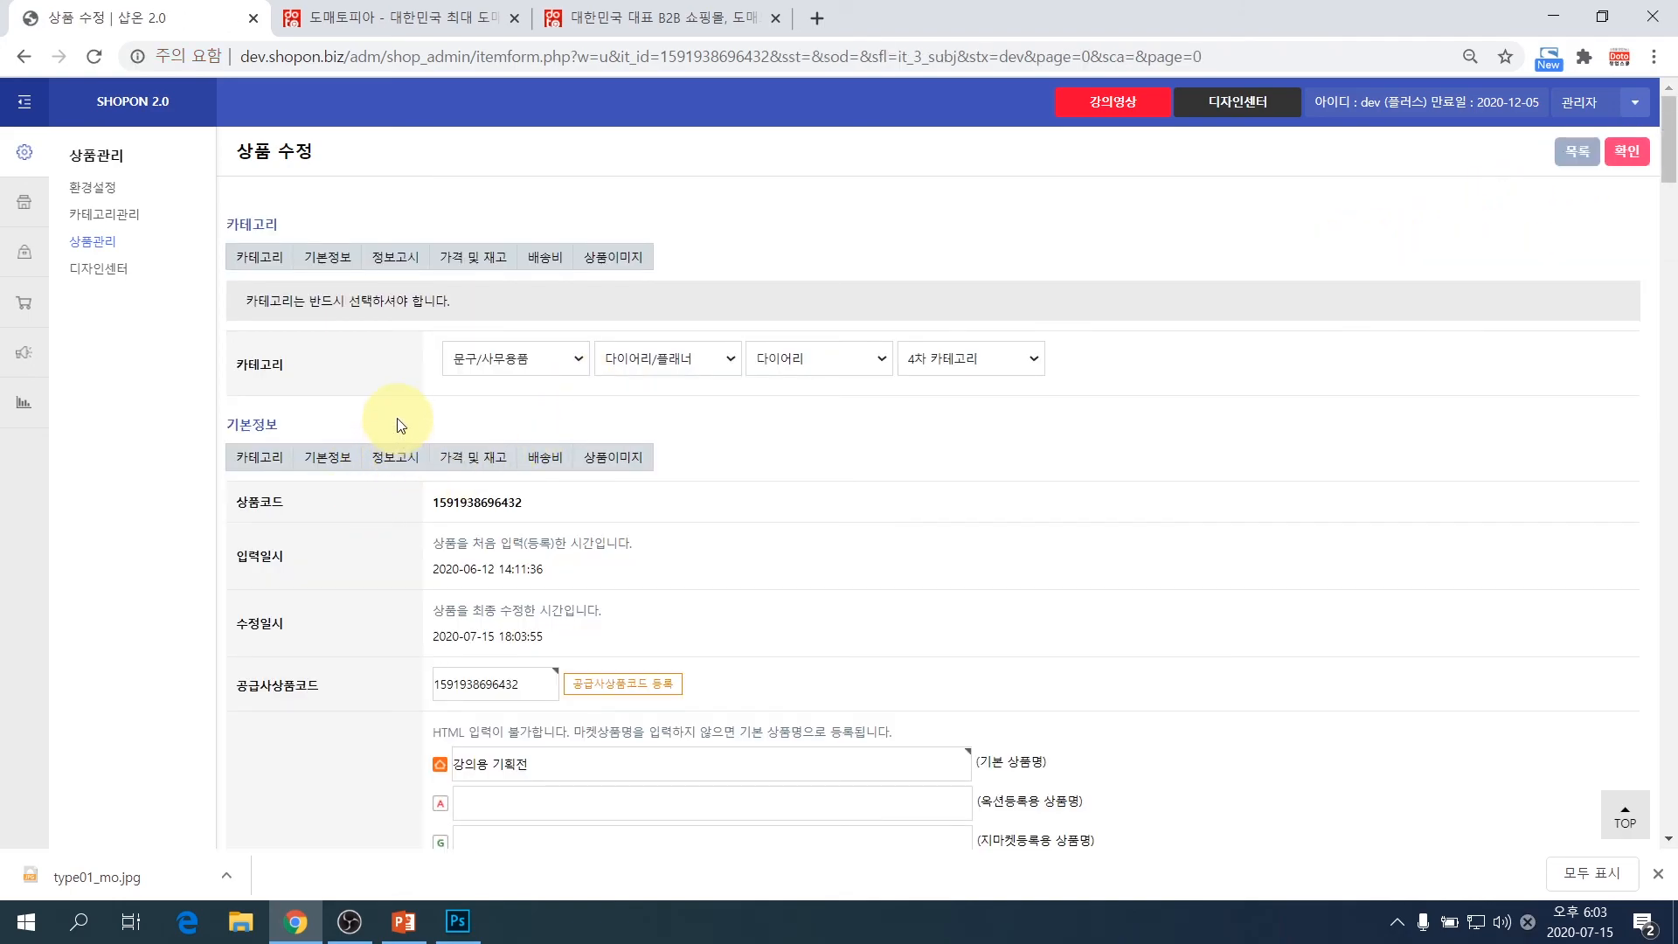
- Show the 오픈마켓 연동상품 list filtered by the market 옥션 and the seller ID shoppingplan
{"action": "left_click", "coordinate": [30, 248]}
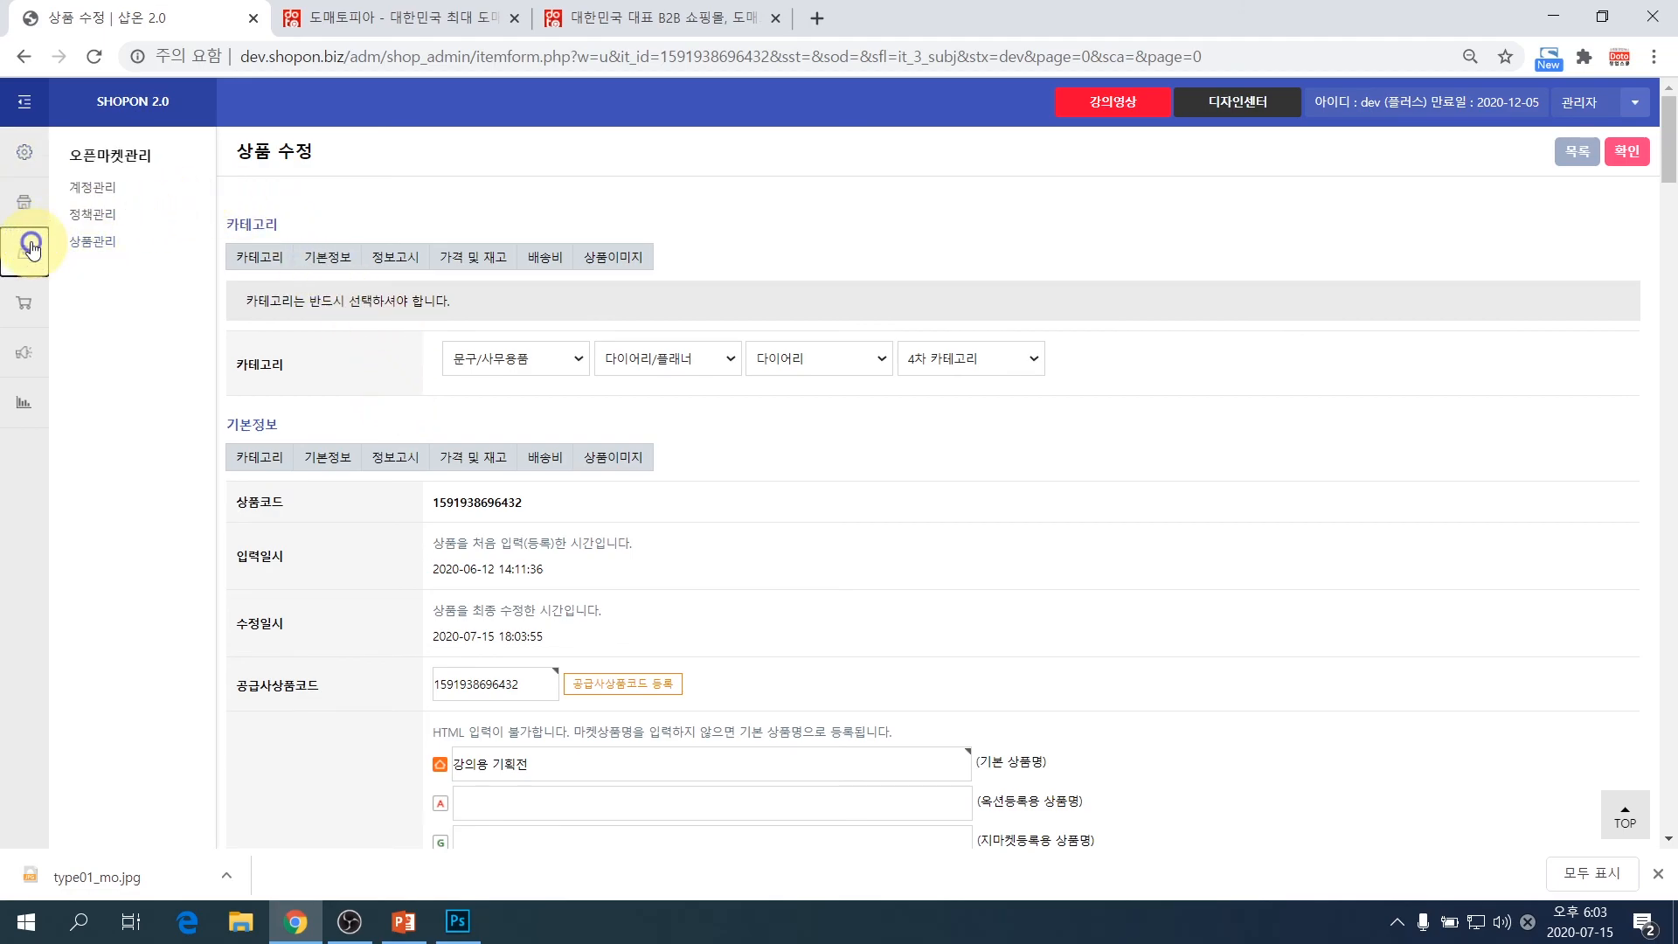
{"action": "left_click", "coordinate": [112, 242]}
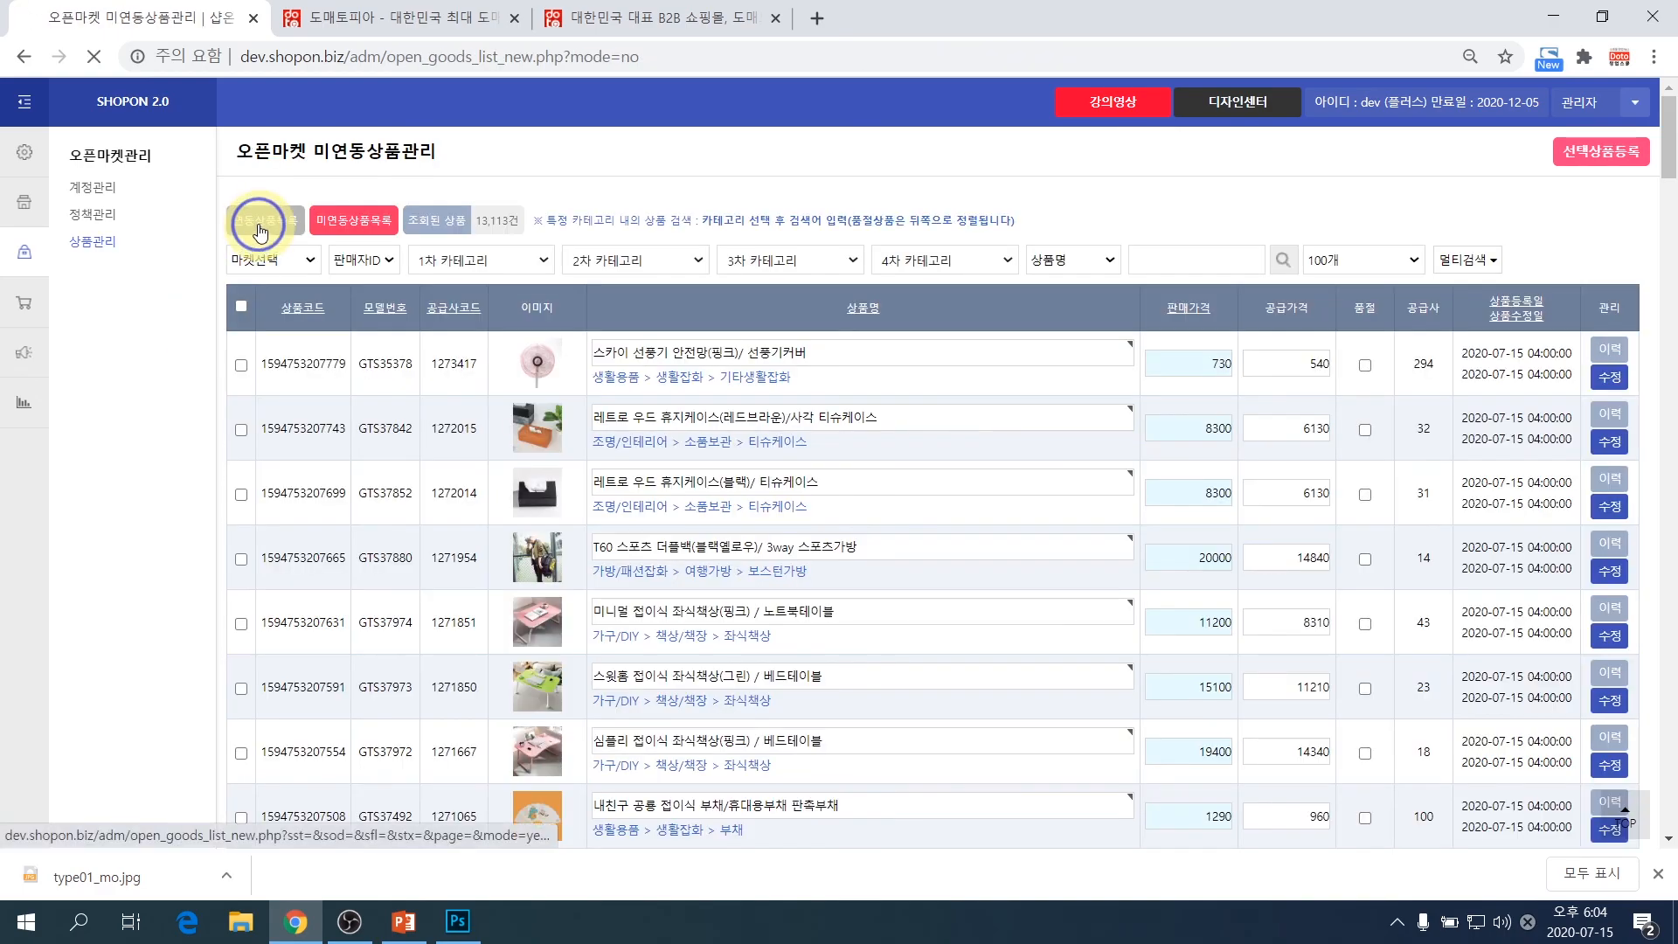
{"action": "left_click", "coordinate": [261, 230]}
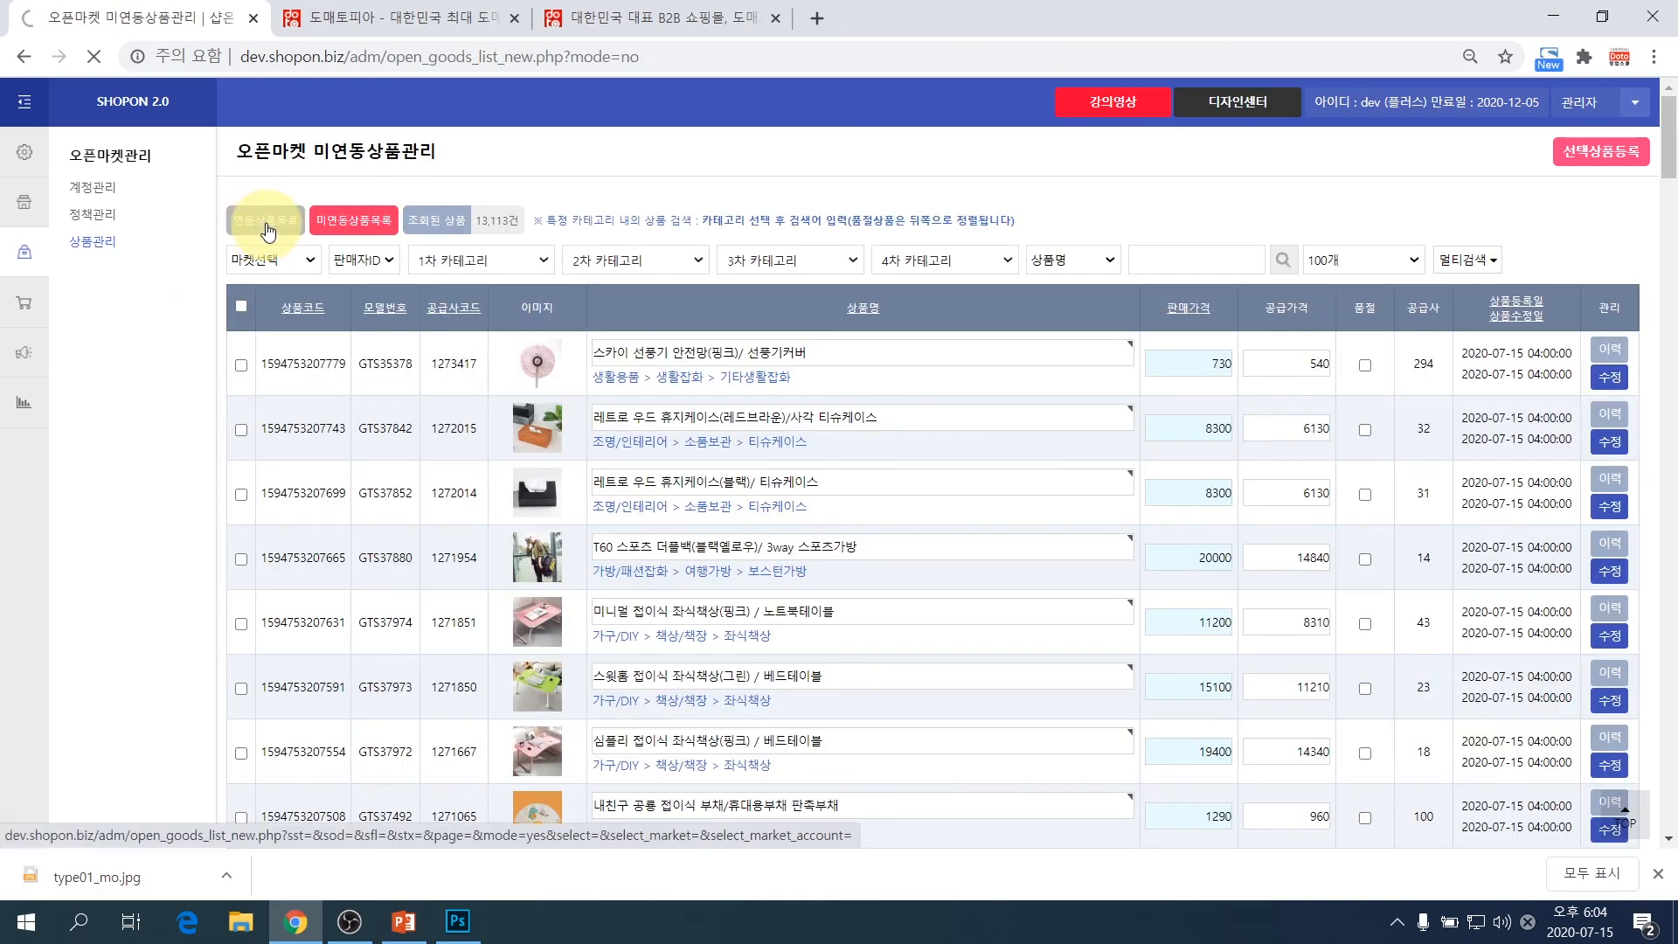
{"action": "left_click", "coordinate": [307, 262]}
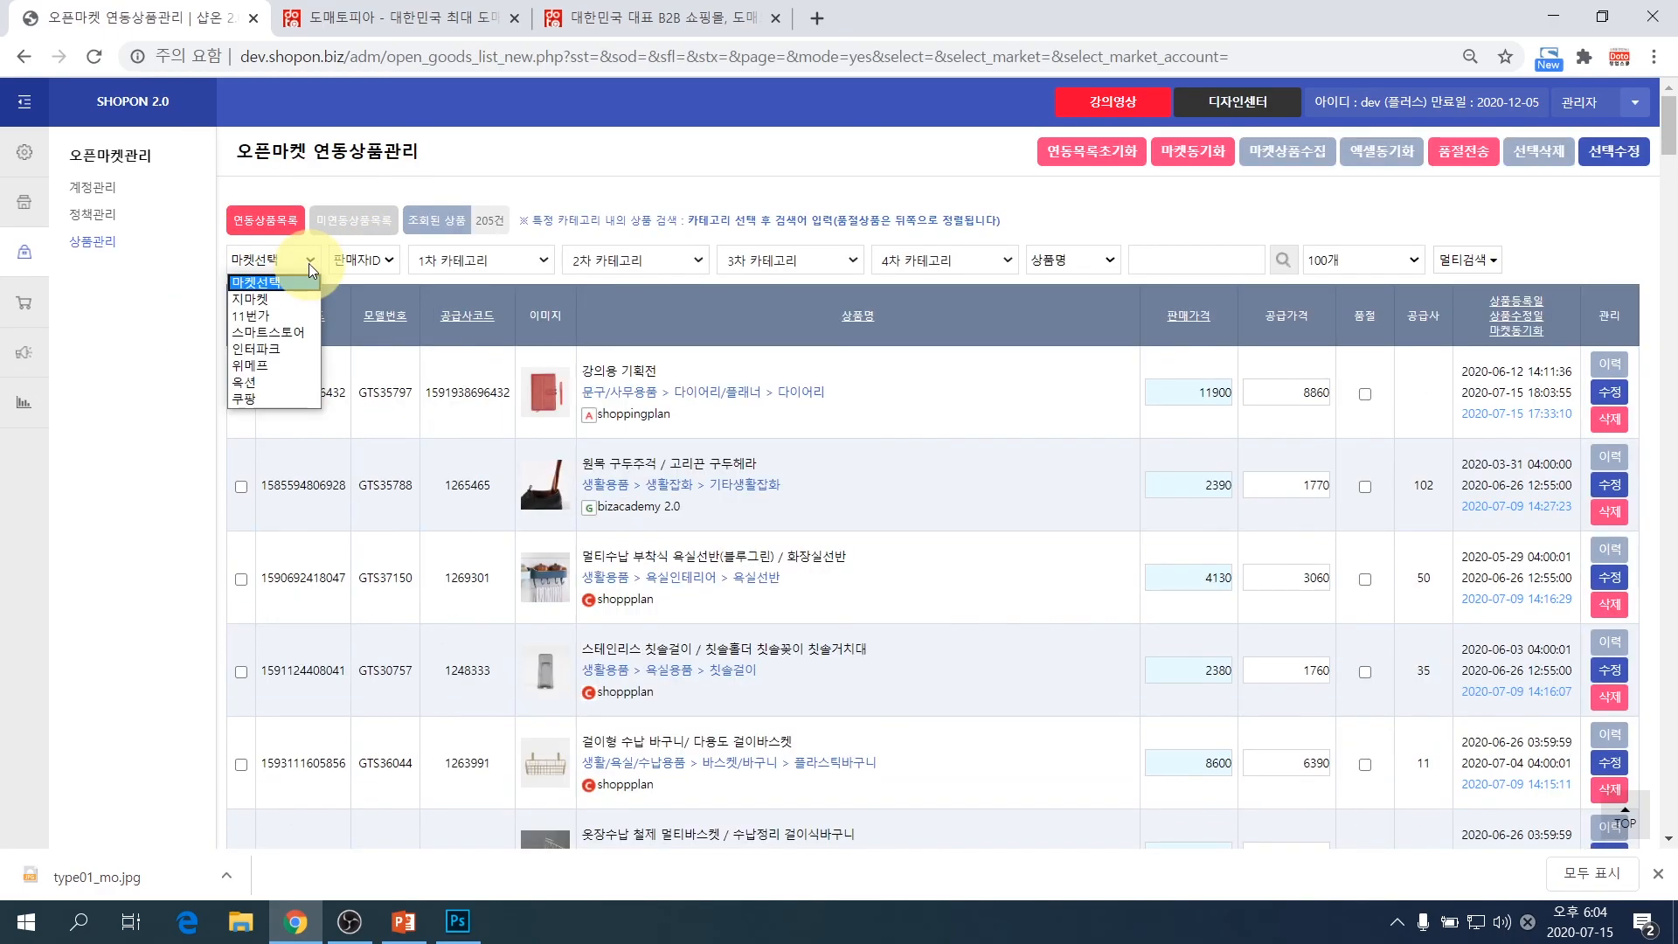
{"action": "left_click", "coordinate": [244, 382]}
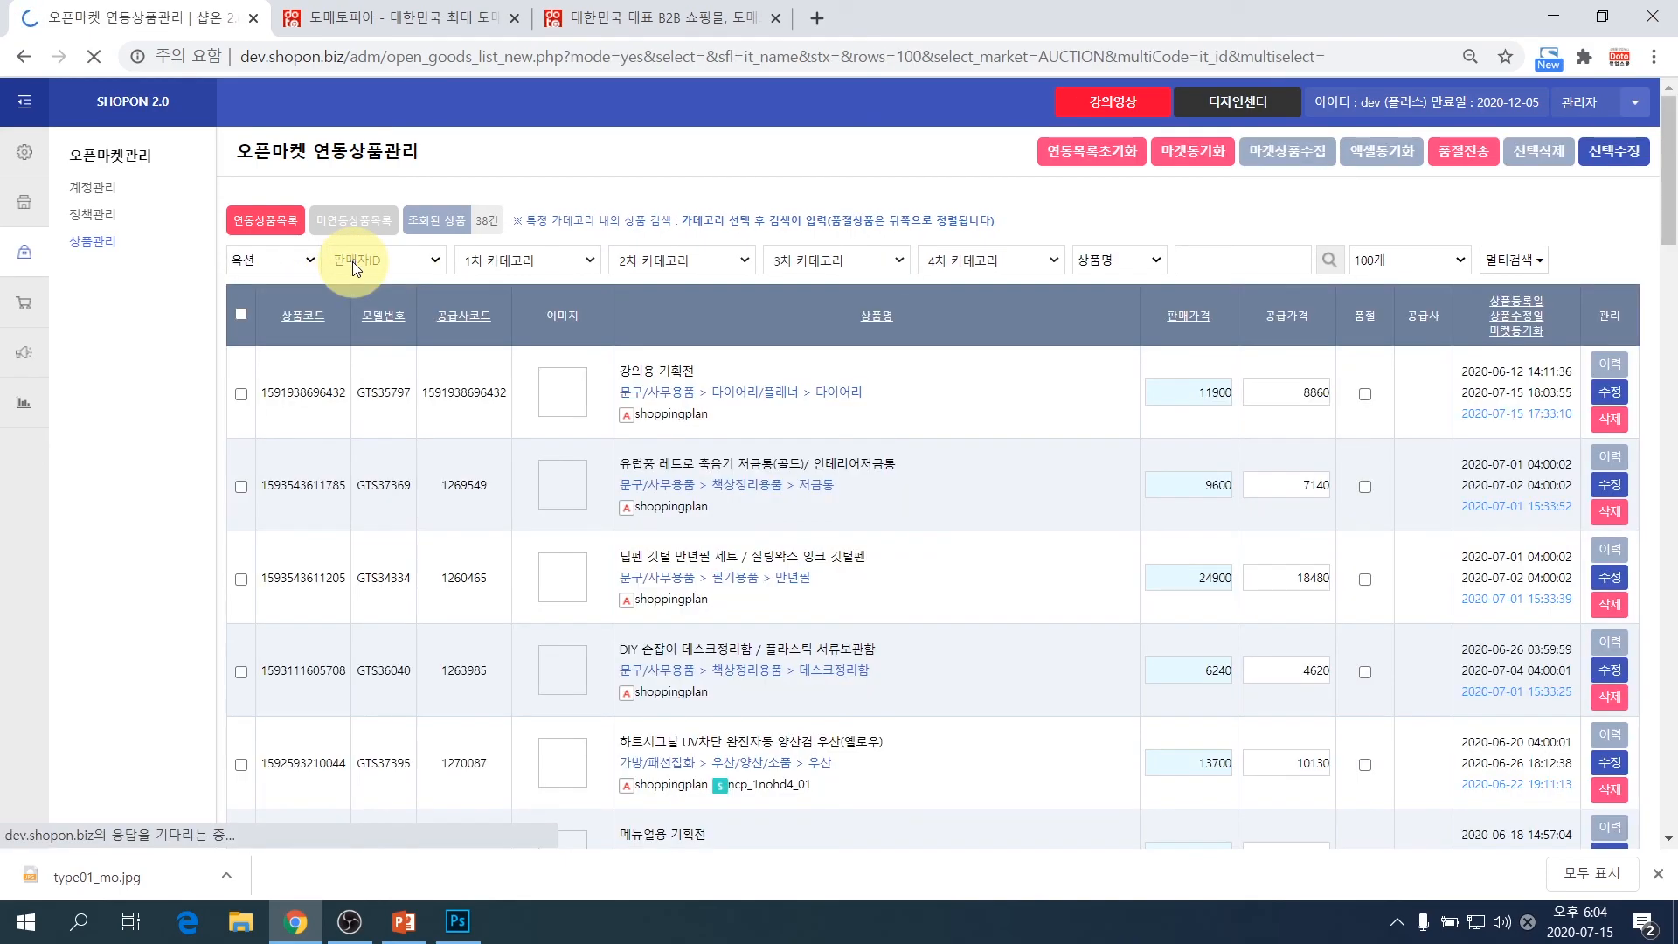
{"action": "left_click", "coordinate": [353, 262]}
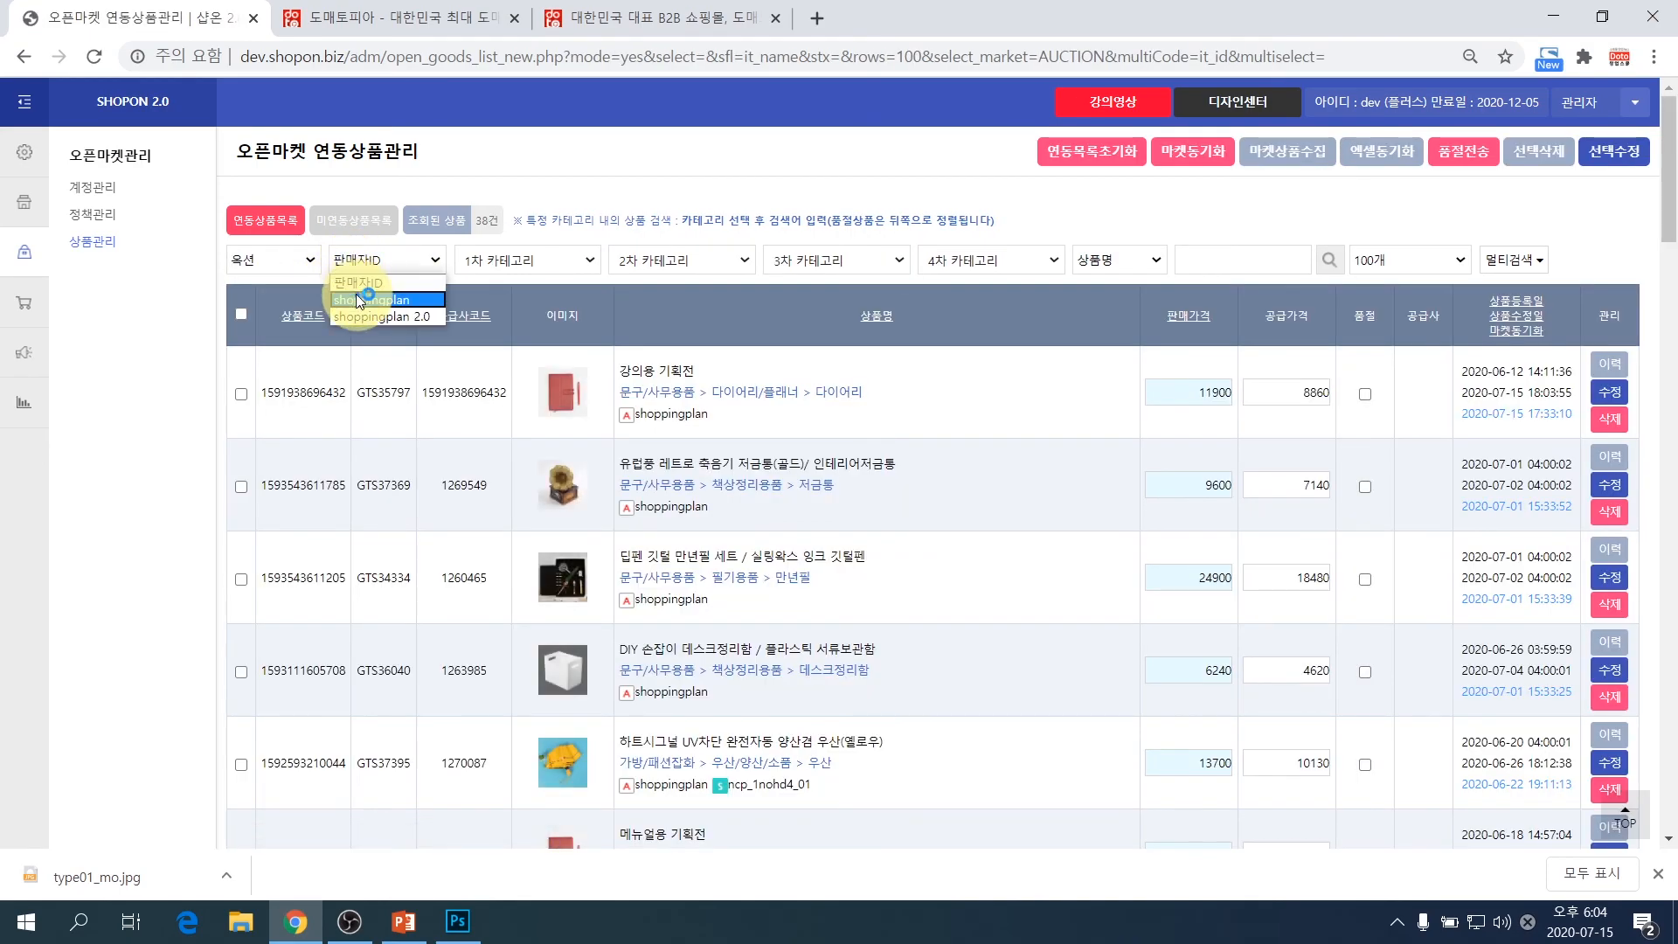
{"action": "left_click", "coordinate": [354, 298]}
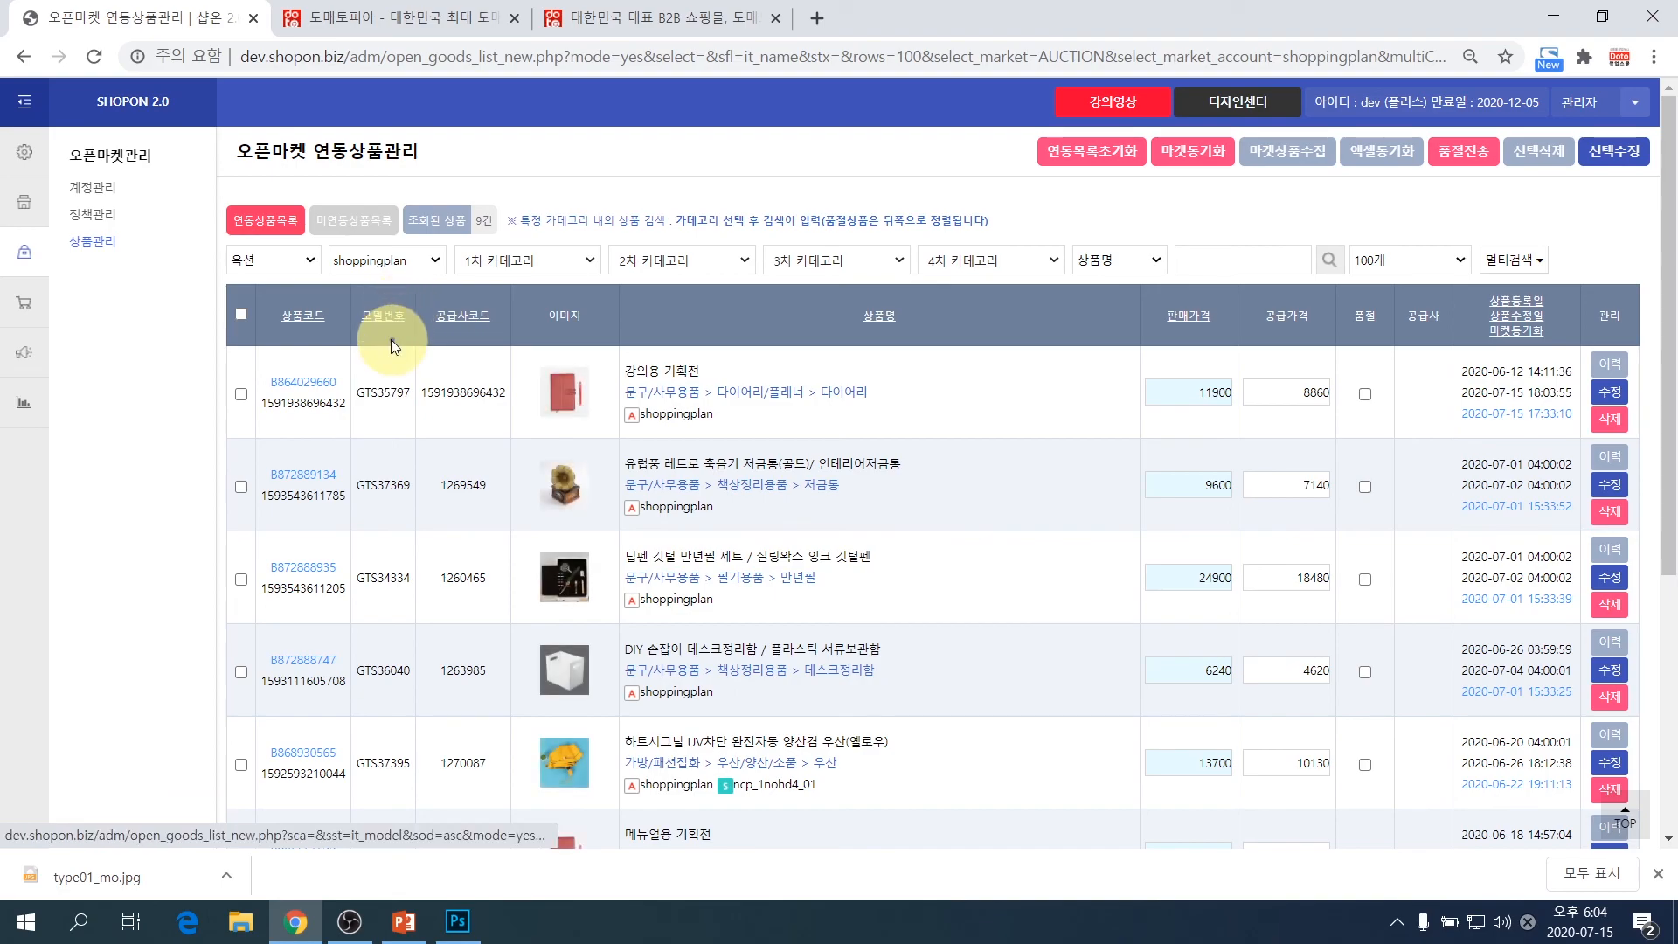
- Select 강의용 기획전 in the linked product list and send its modification to 옥션, confirming the request
{"action": "left_click", "coordinate": [241, 394]}
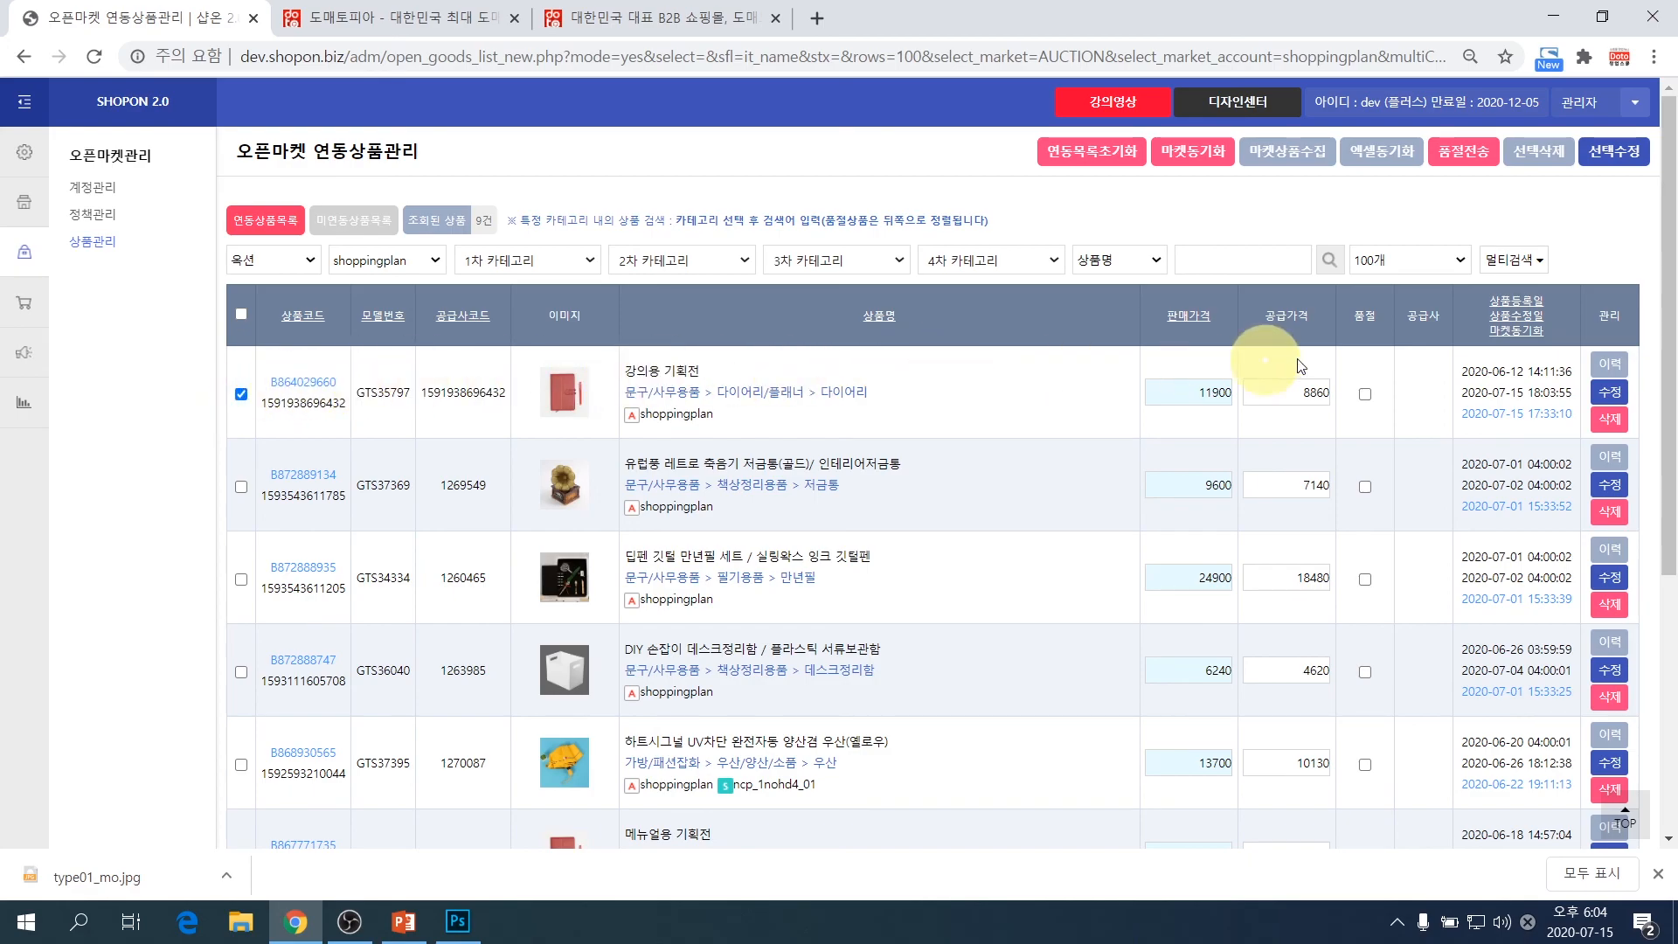
{"action": "left_click", "coordinate": [1620, 157]}
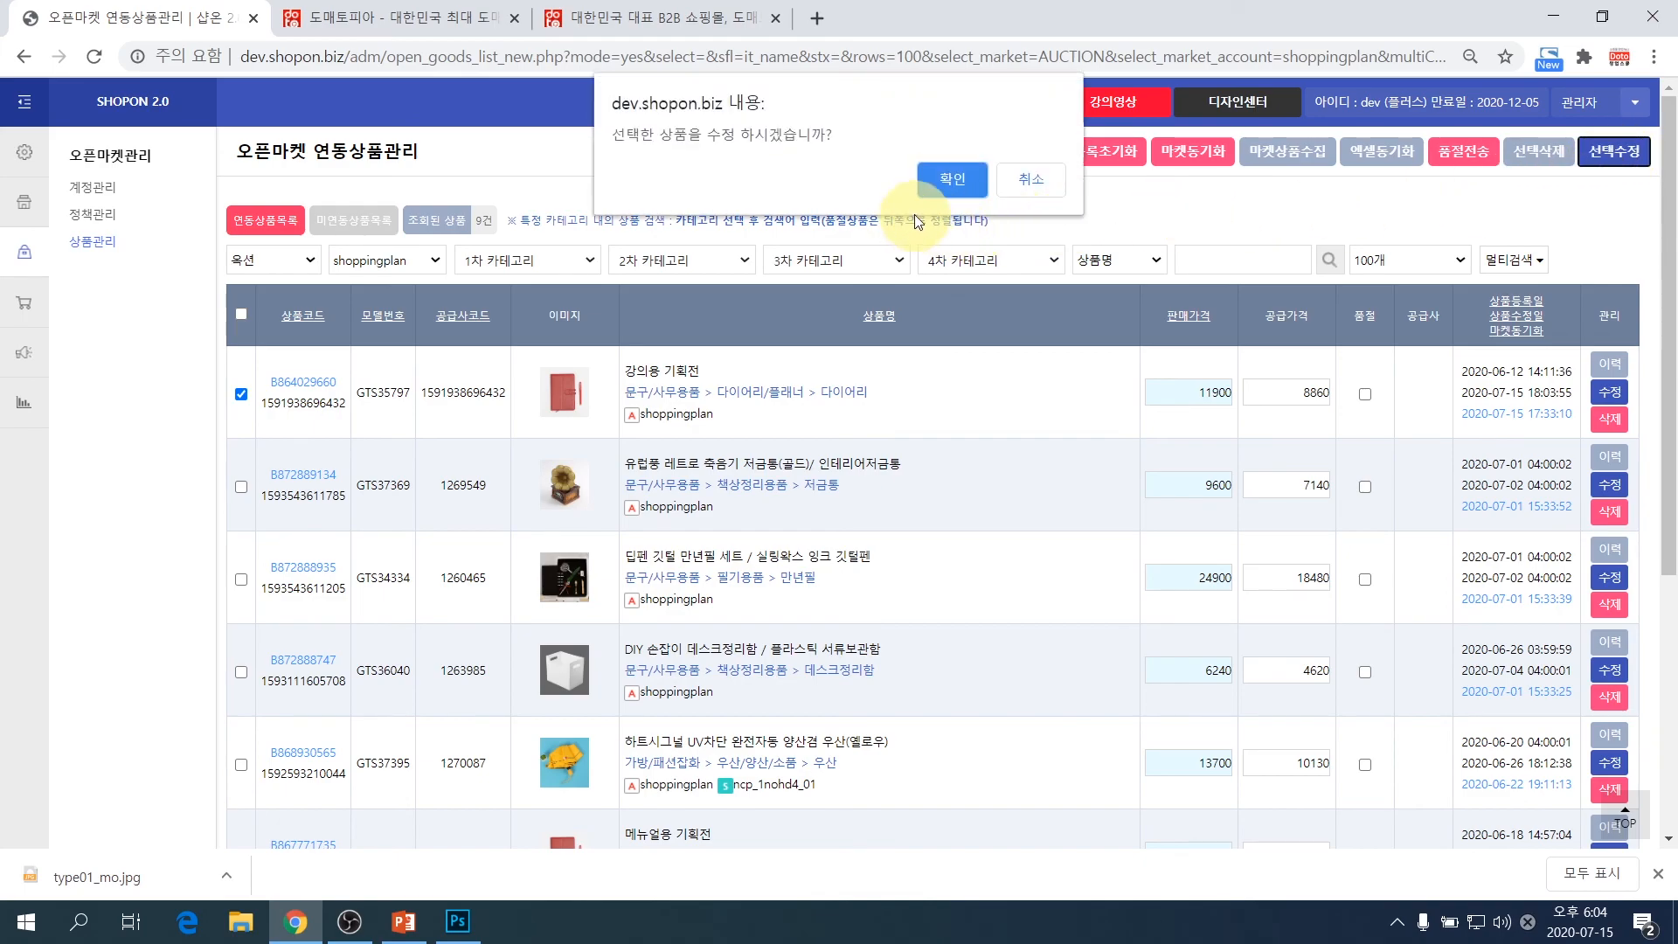
{"action": "left_click", "coordinate": [951, 181]}
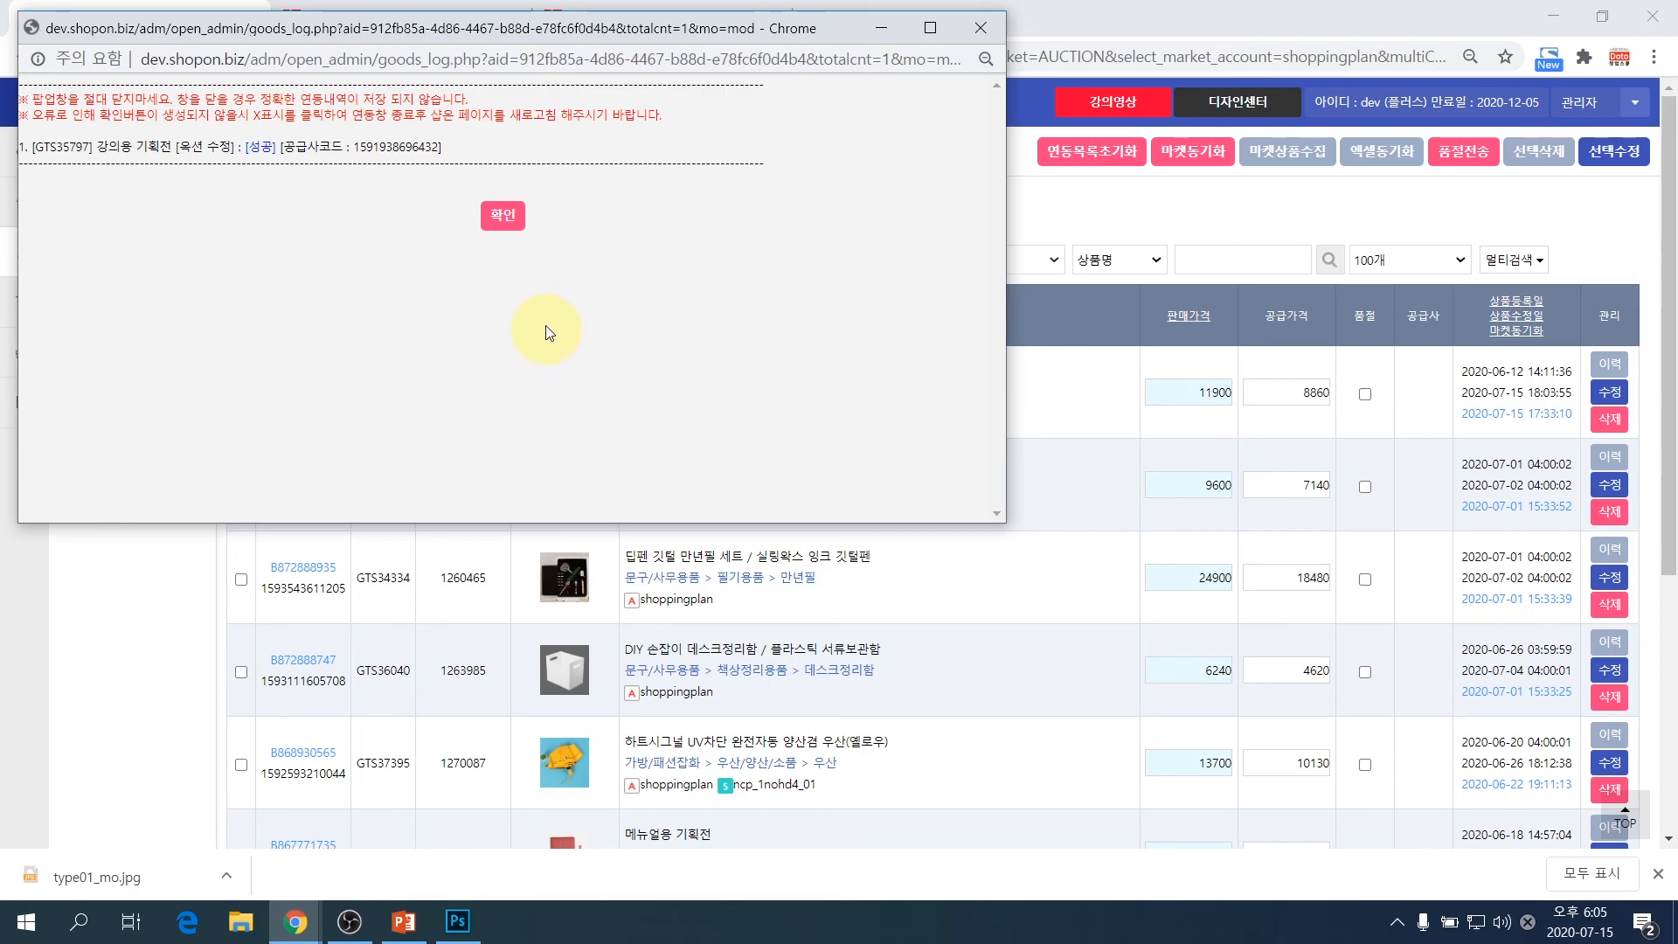
- Acknowledge the 옥션 modification result, open the 강의용 기획전 product page on 옥션, and expand its full 상세정보
{"action": "left_click", "coordinate": [502, 215]}
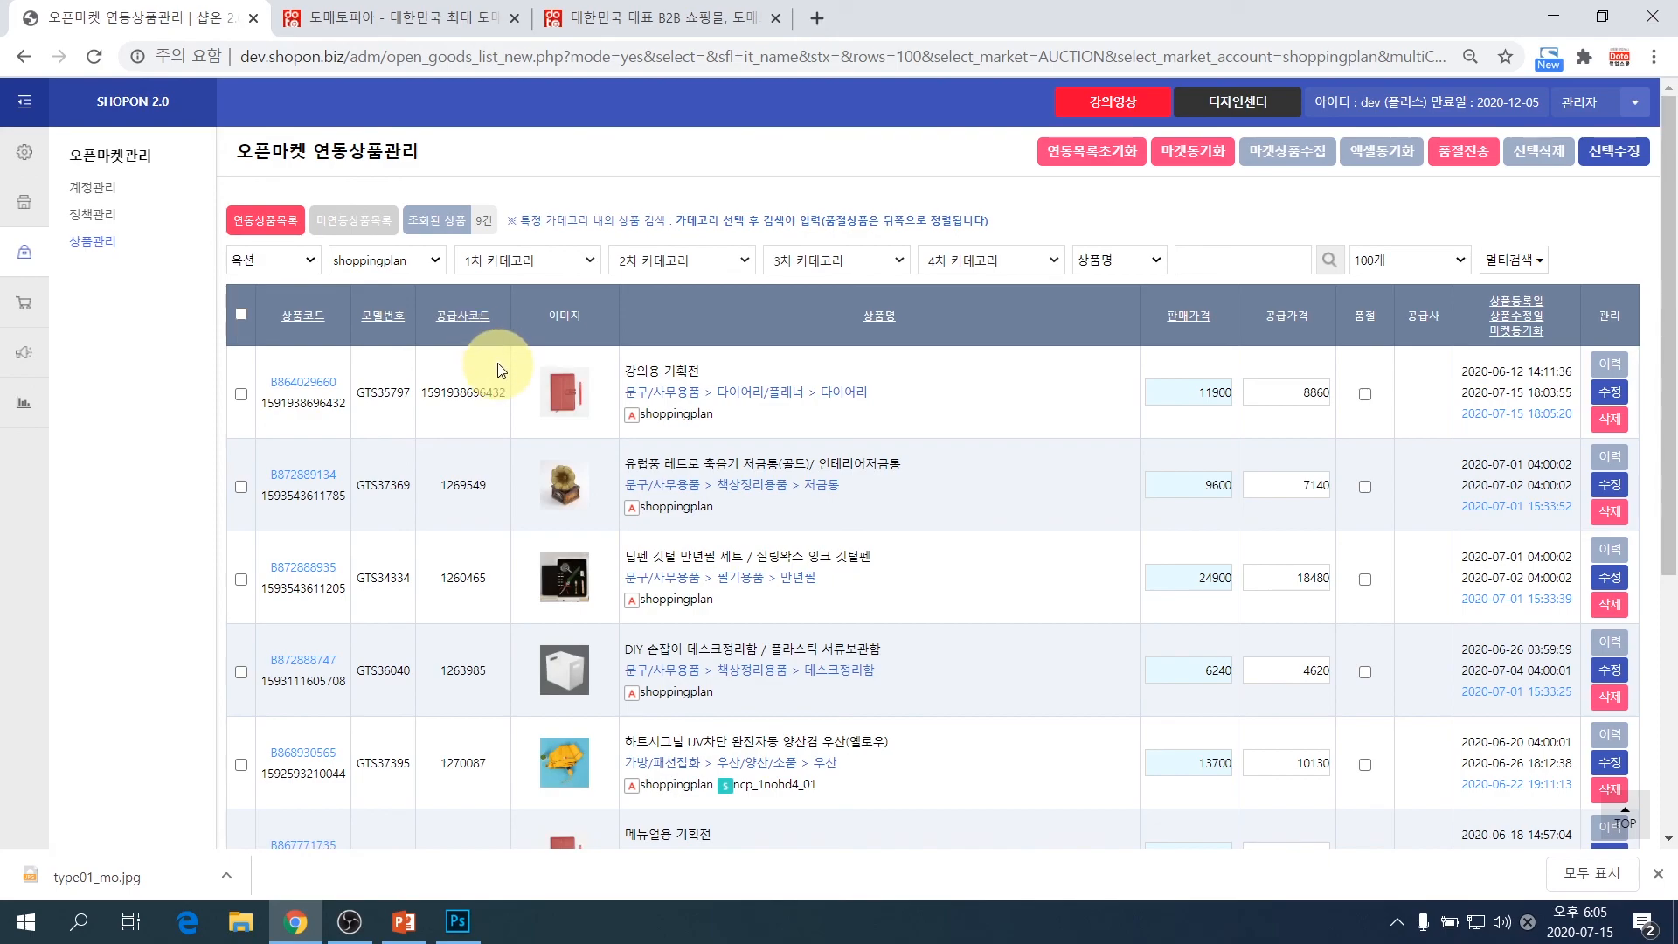
{"action": "left_click", "coordinate": [291, 382]}
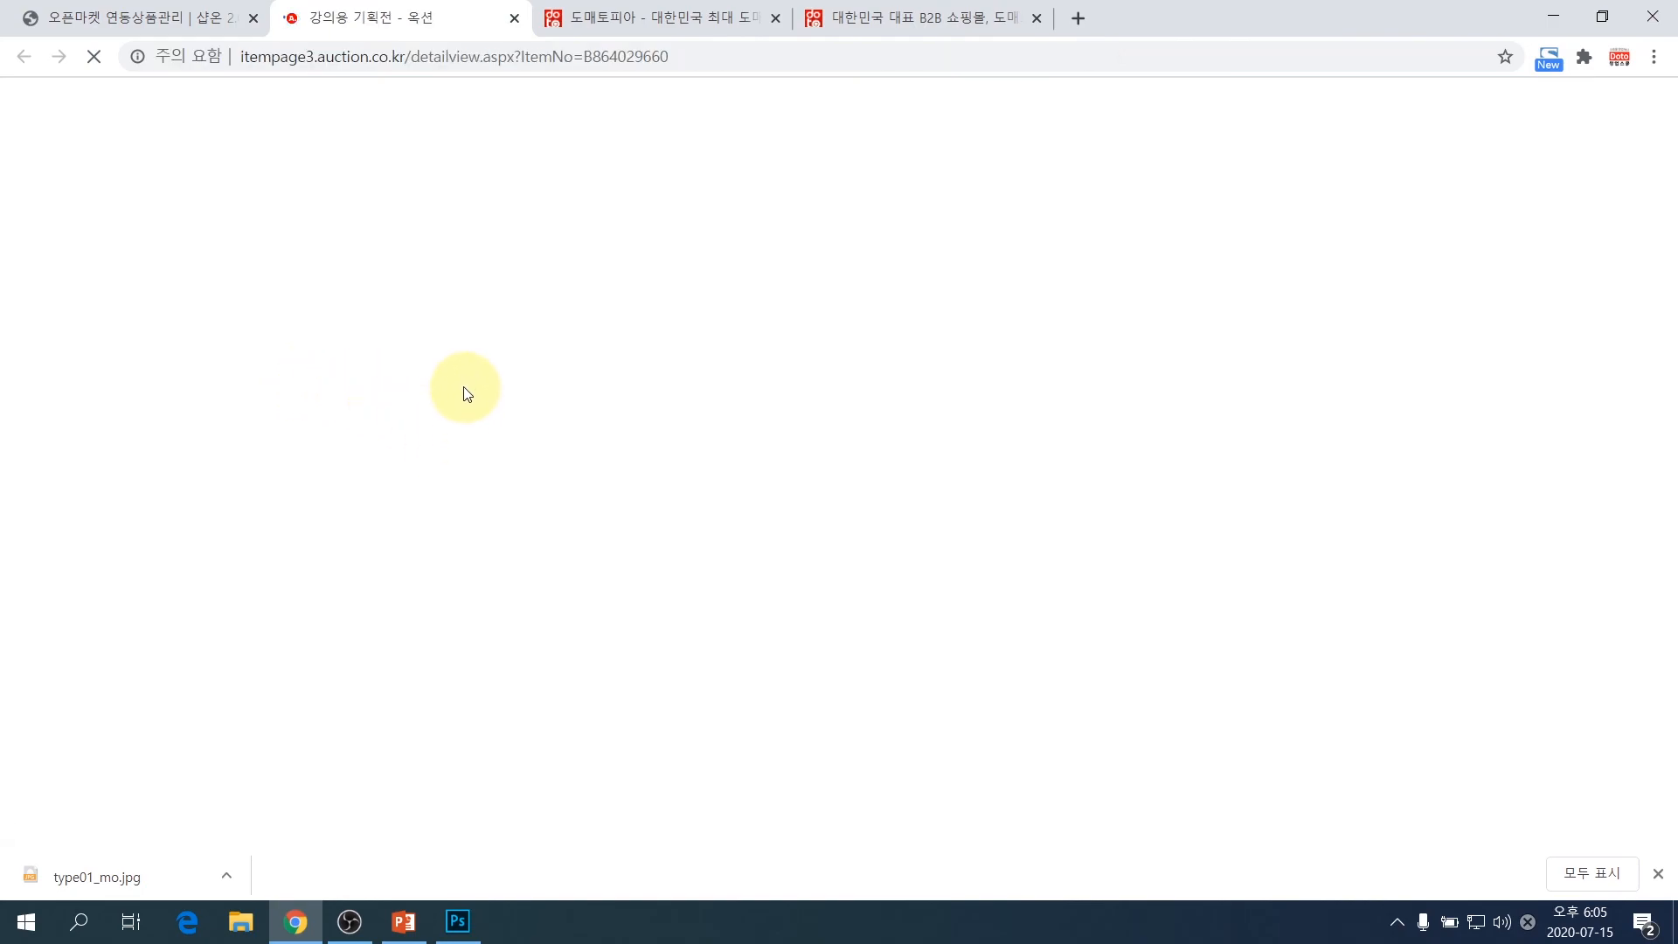
{"action": "scroll", "coordinate": [664, 441], "scroll_direction": "down", "scroll_amount": 5}
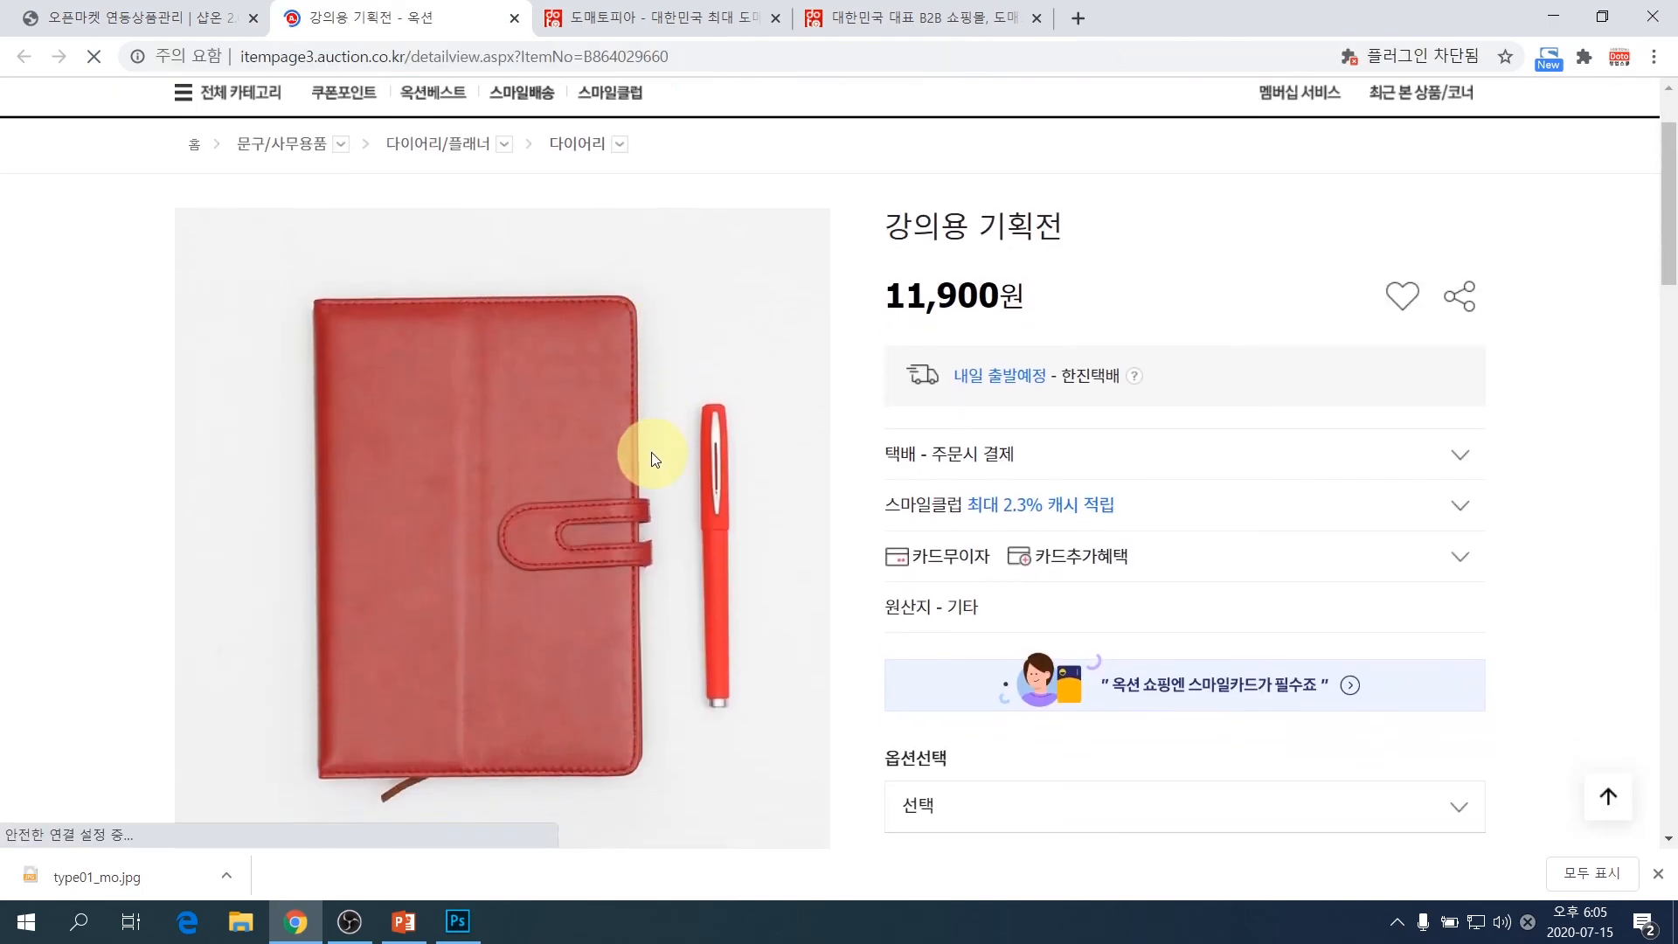
{"action": "scroll", "coordinate": [725, 437], "scroll_direction": "down", "scroll_amount": 1}
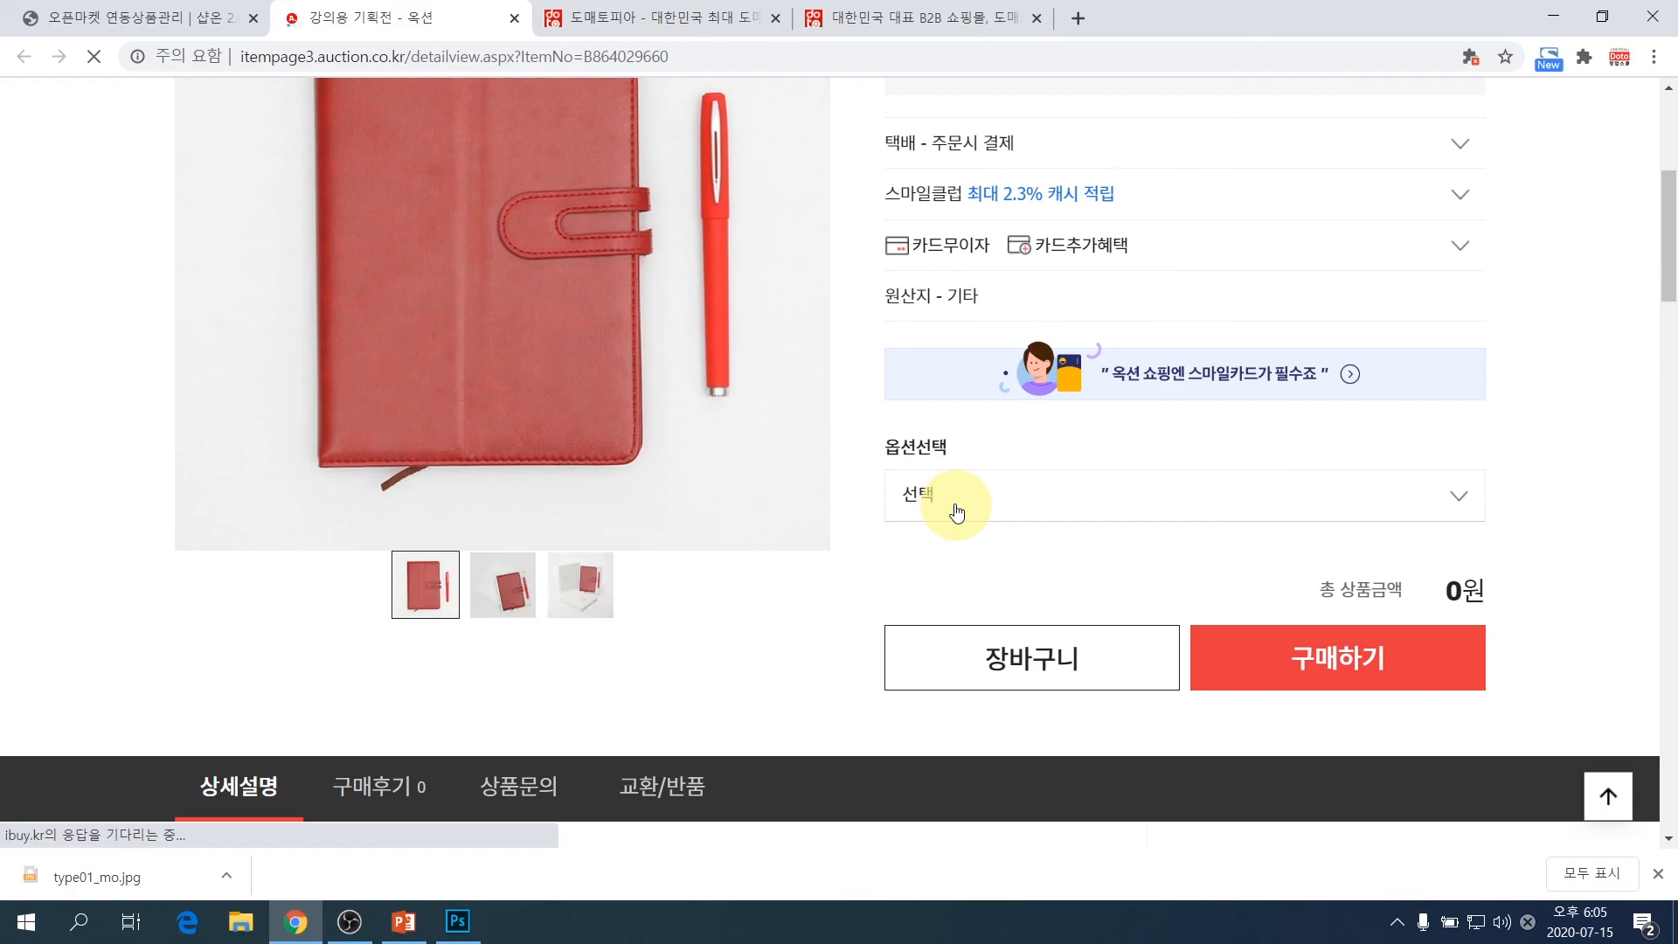
{"action": "scroll", "coordinate": [952, 507], "scroll_direction": "down", "scroll_amount": 1}
{"action": "scroll", "coordinate": [754, 524], "scroll_direction": "down", "scroll_amount": 9}
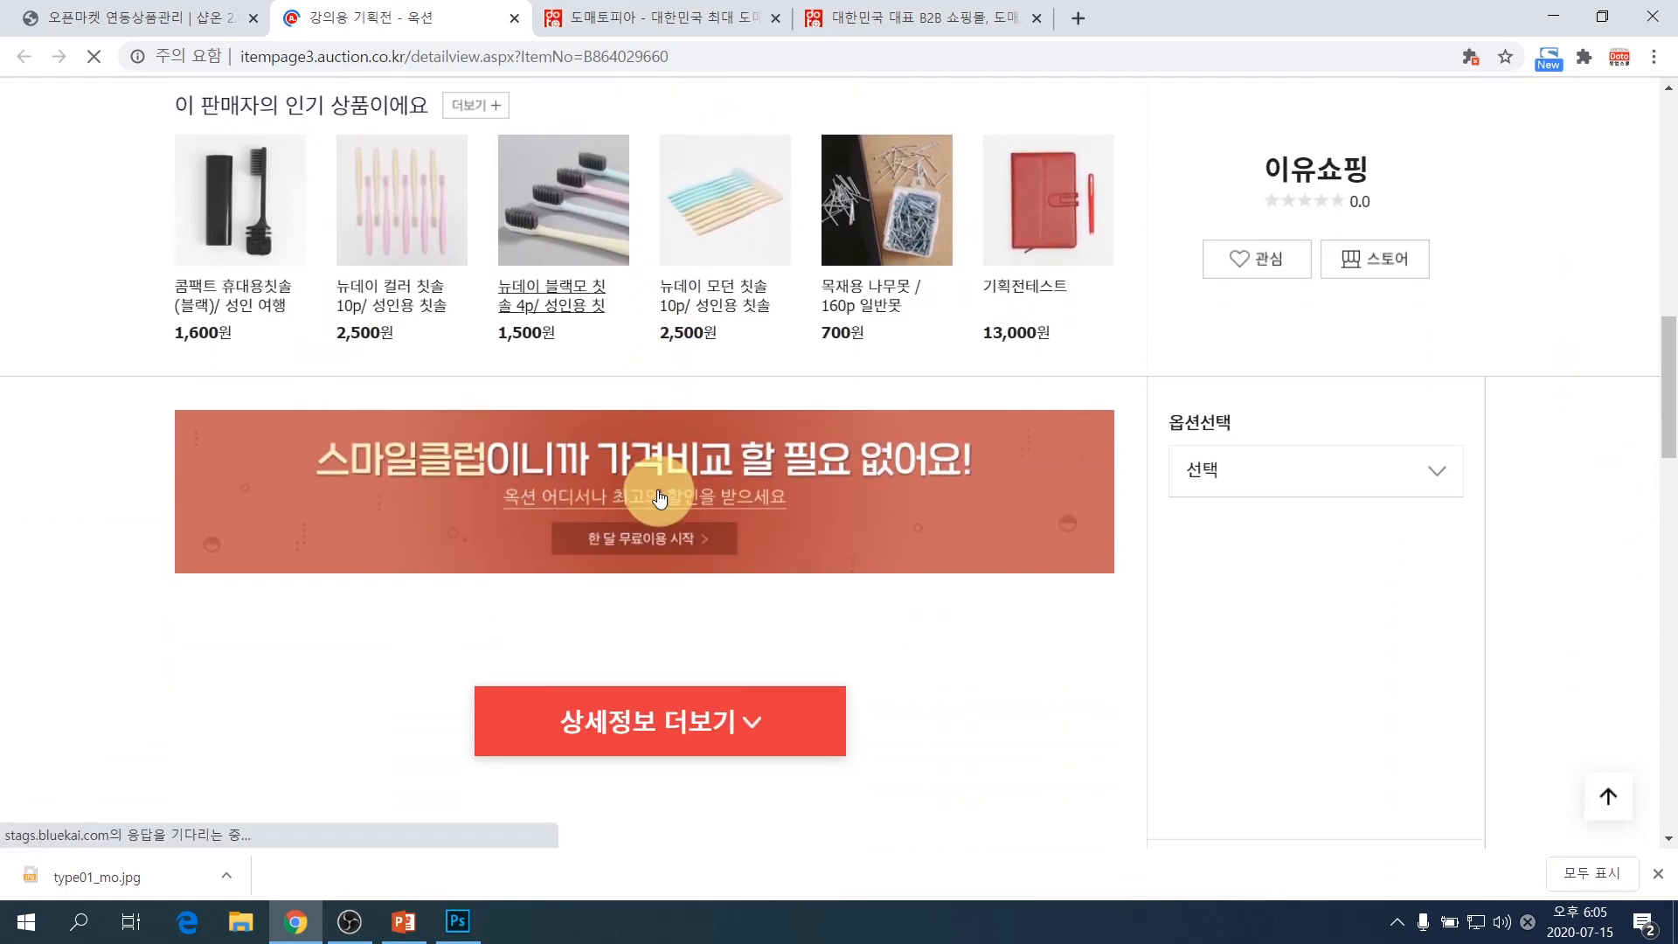
{"action": "scroll", "coordinate": [660, 510], "scroll_direction": "down", "scroll_amount": 1}
{"action": "left_click", "coordinate": [660, 509]}
- Examine the option 08 일시품절 overlay in the product's detail image and look for option 08 in the 옵션선택 list
{"action": "scroll", "coordinate": [527, 538], "scroll_direction": "down", "scroll_amount": 8}
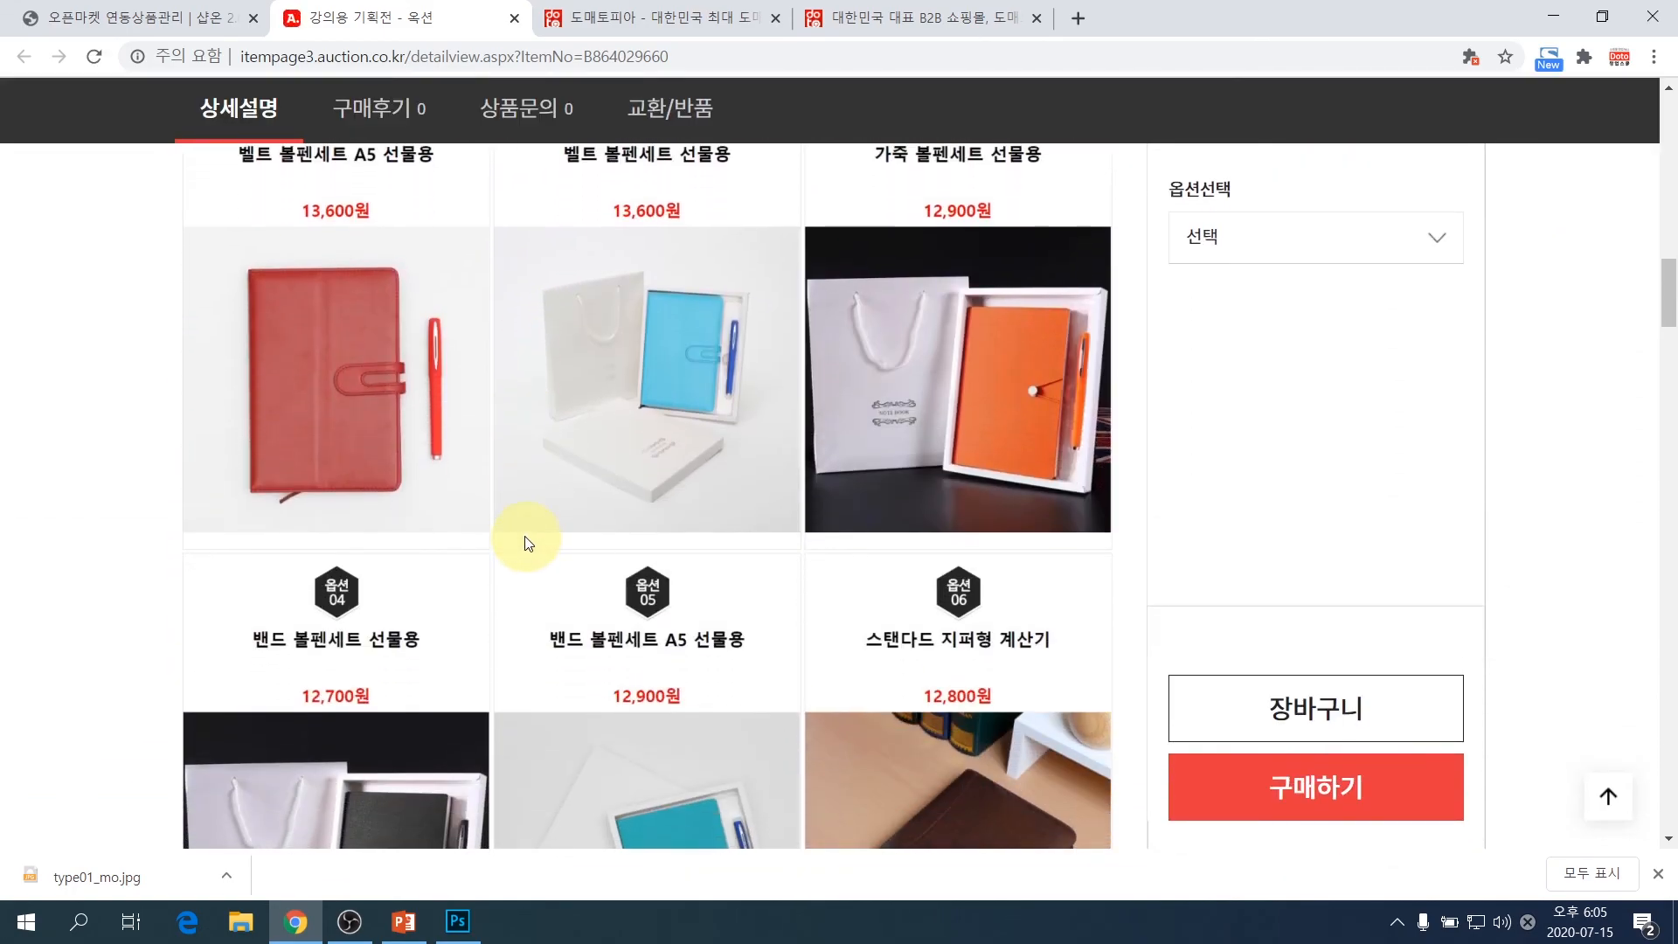
{"action": "scroll", "coordinate": [529, 540], "scroll_direction": "down", "scroll_amount": 7}
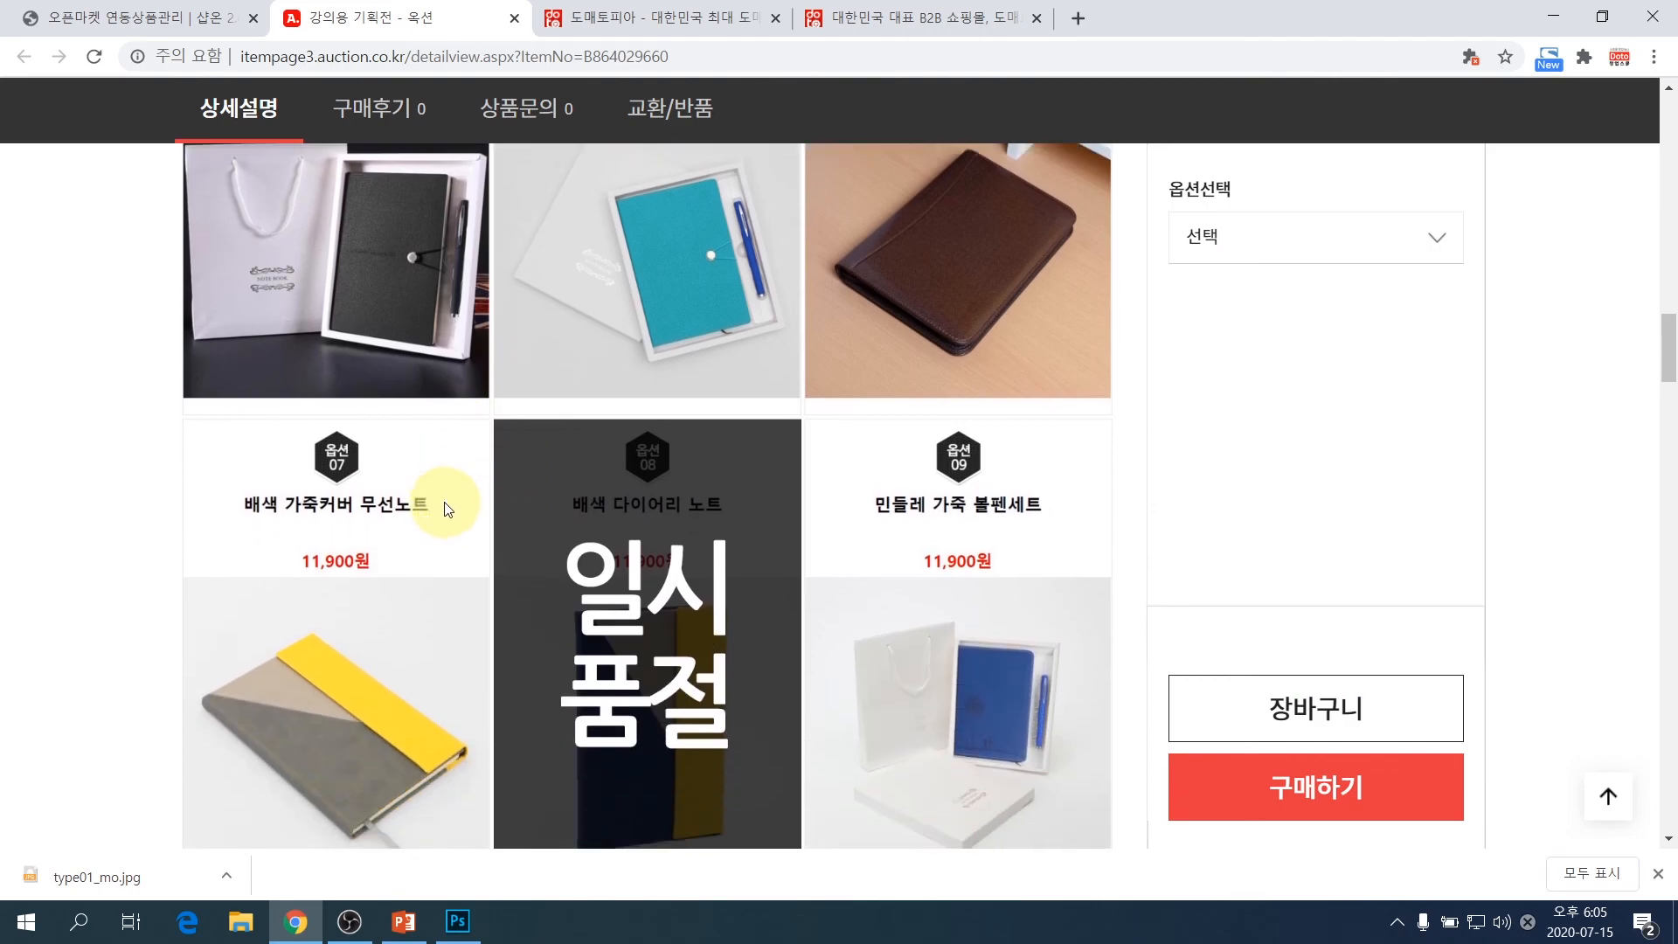
{"action": "scroll", "coordinate": [446, 506], "scroll_direction": "down", "scroll_amount": 1}
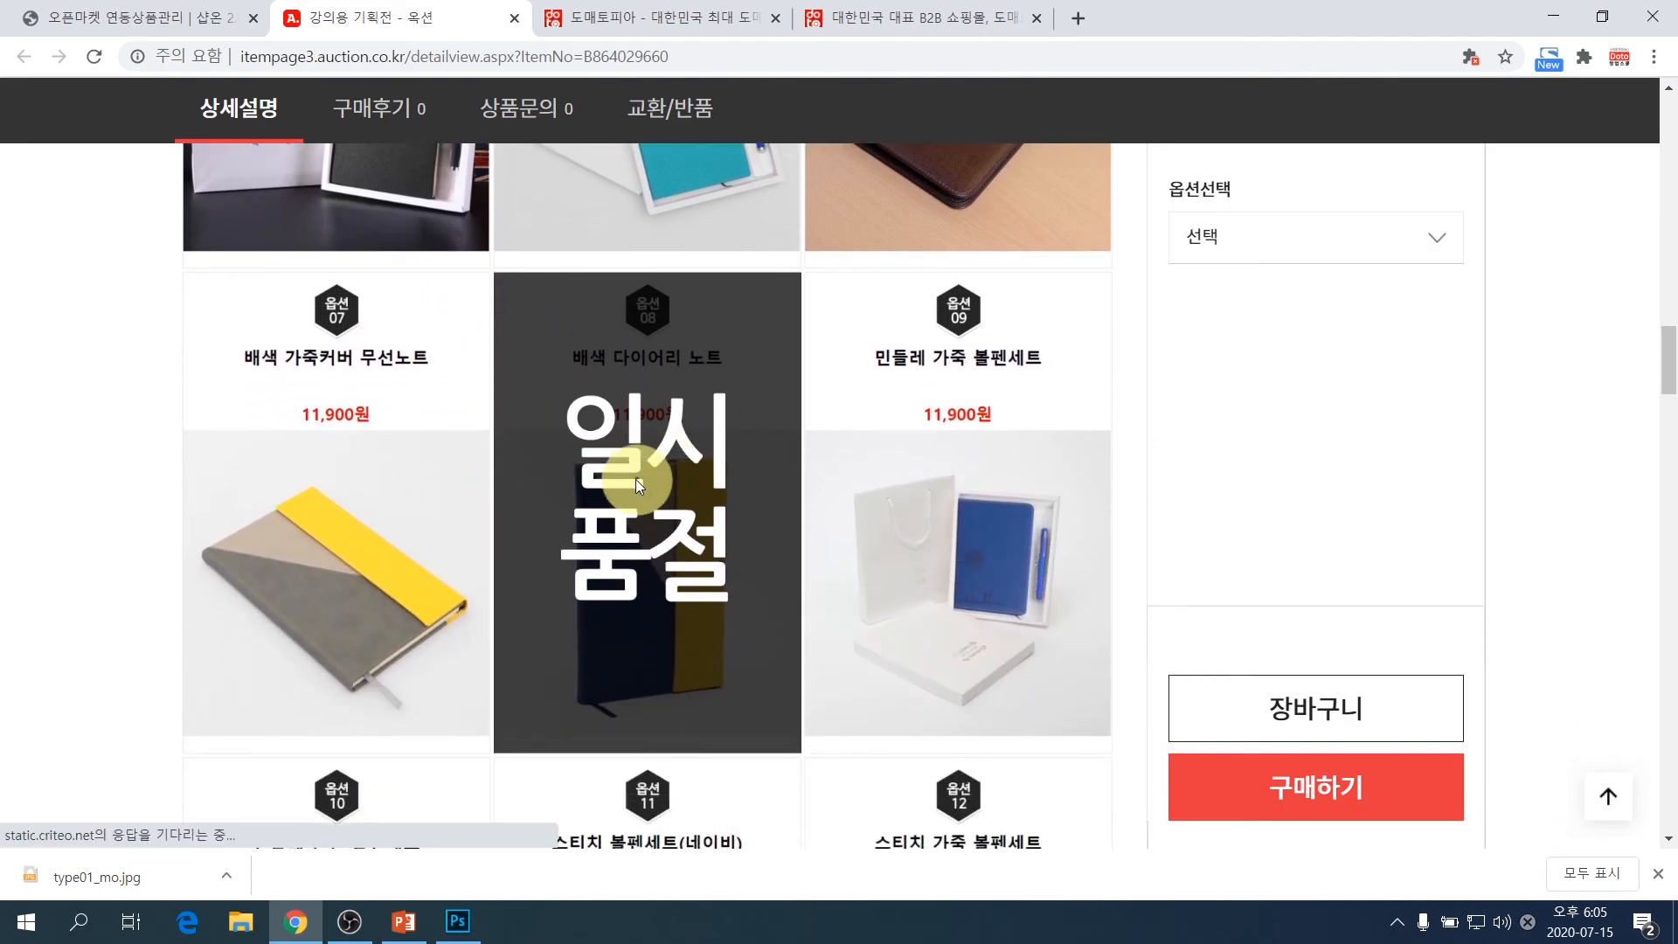
{"action": "scroll", "coordinate": [628, 489], "scroll_direction": "up", "scroll_amount": 4}
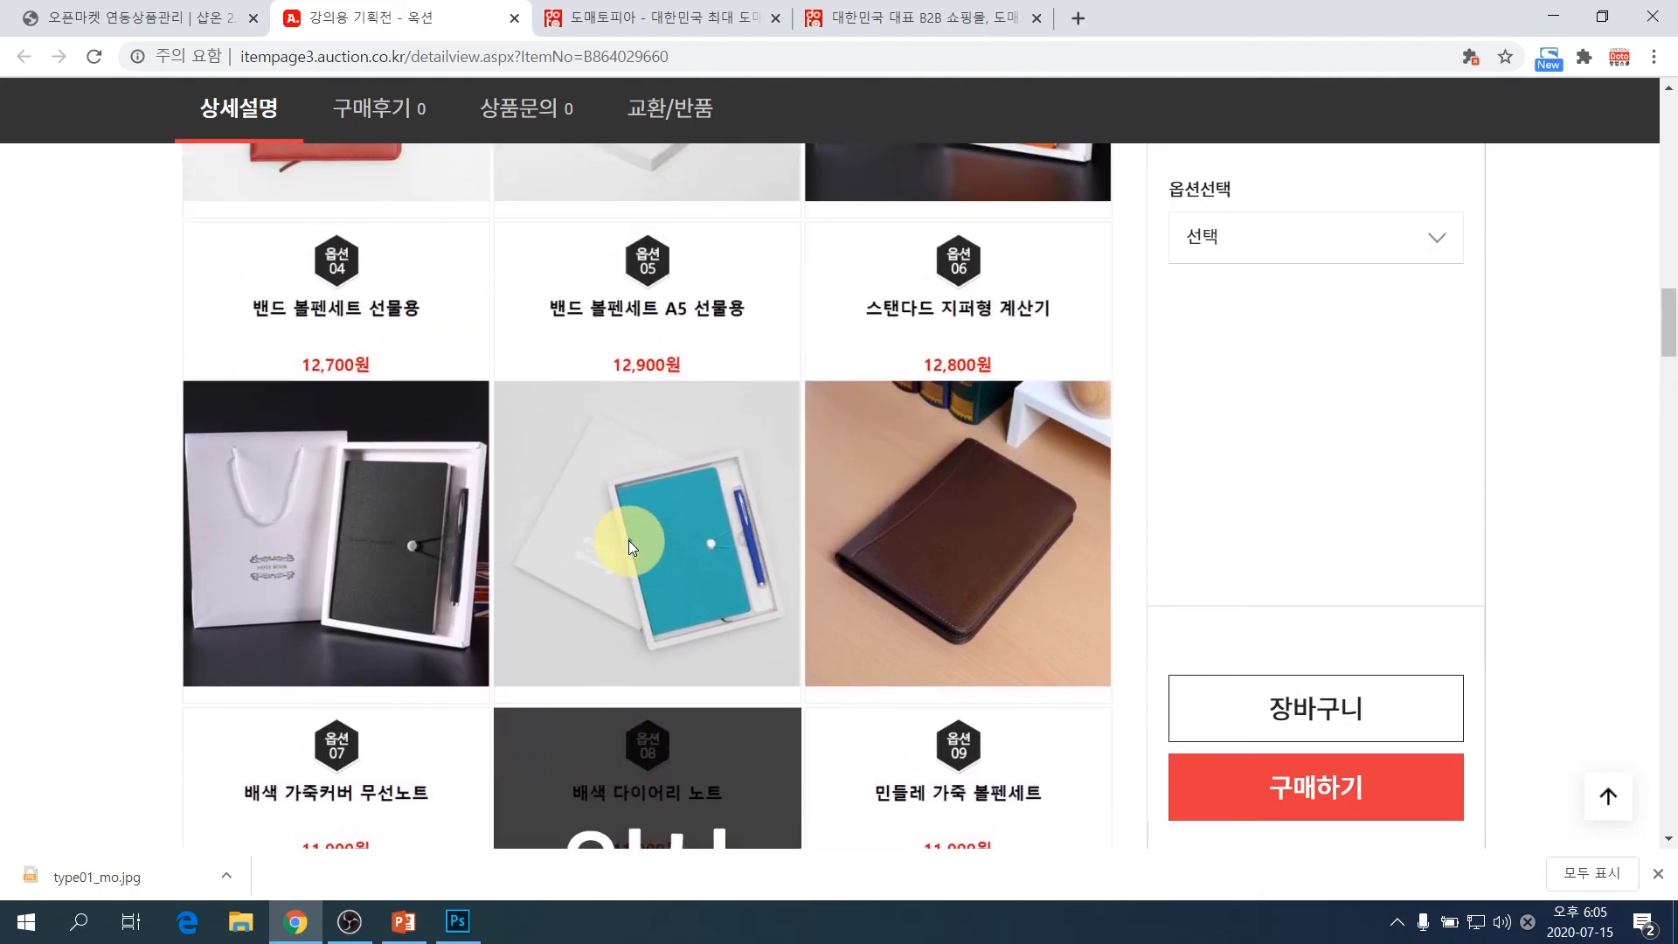
{"action": "scroll", "coordinate": [629, 547], "scroll_direction": "down", "scroll_amount": 2}
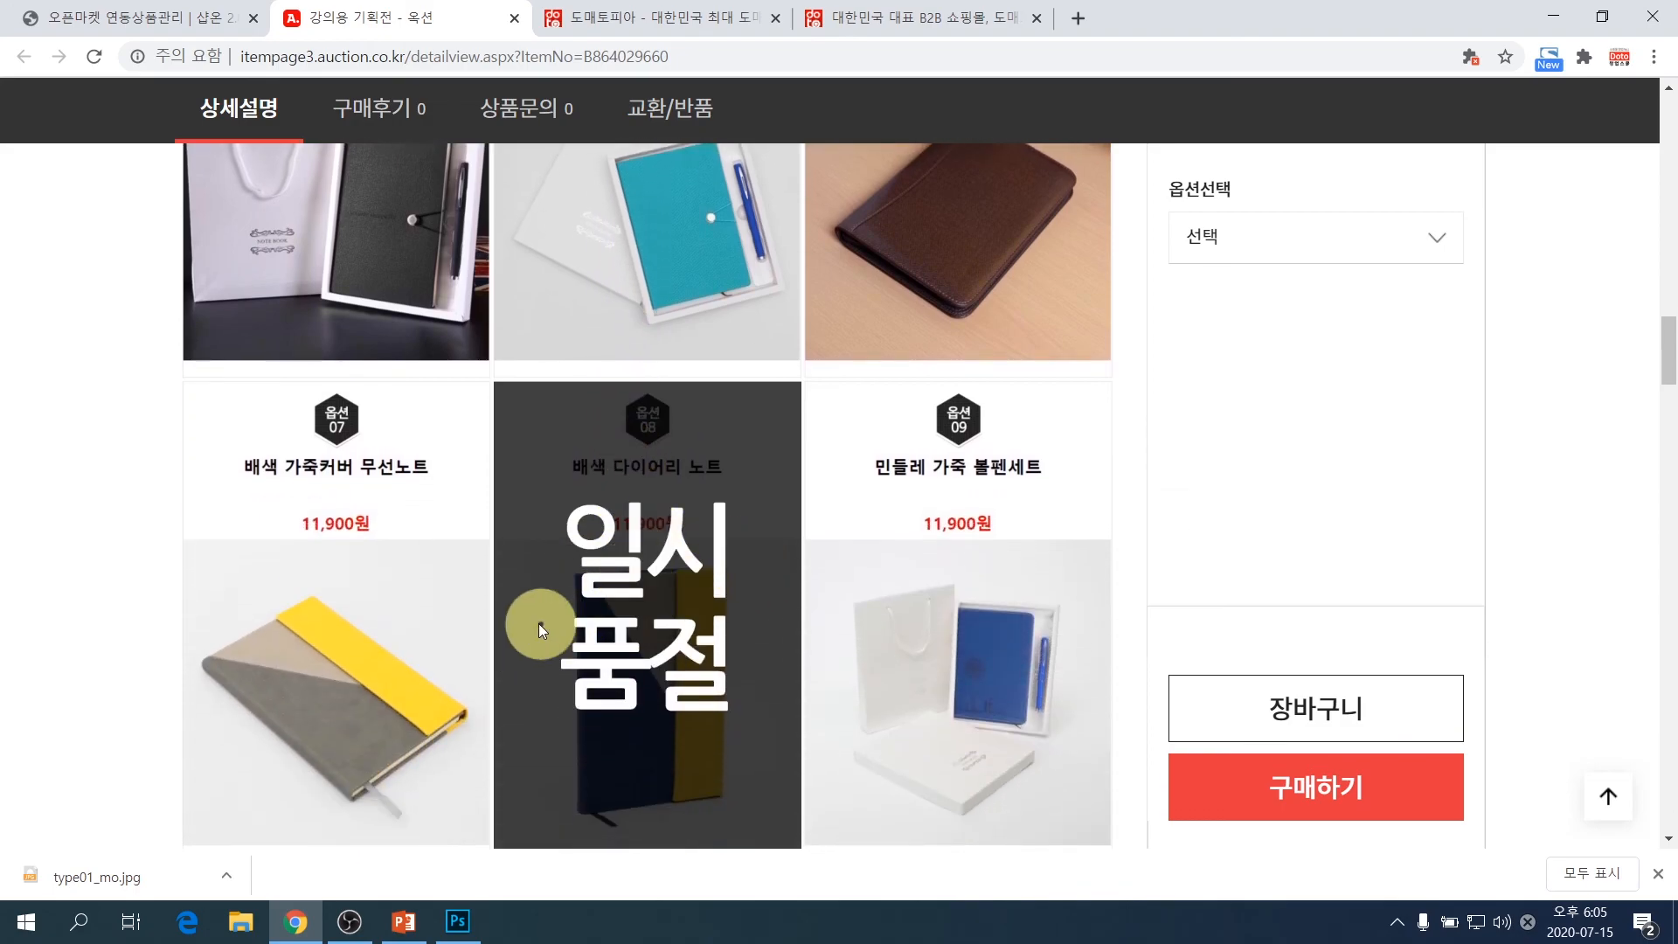
{"action": "scroll", "coordinate": [509, 589], "scroll_direction": "up", "scroll_amount": 1}
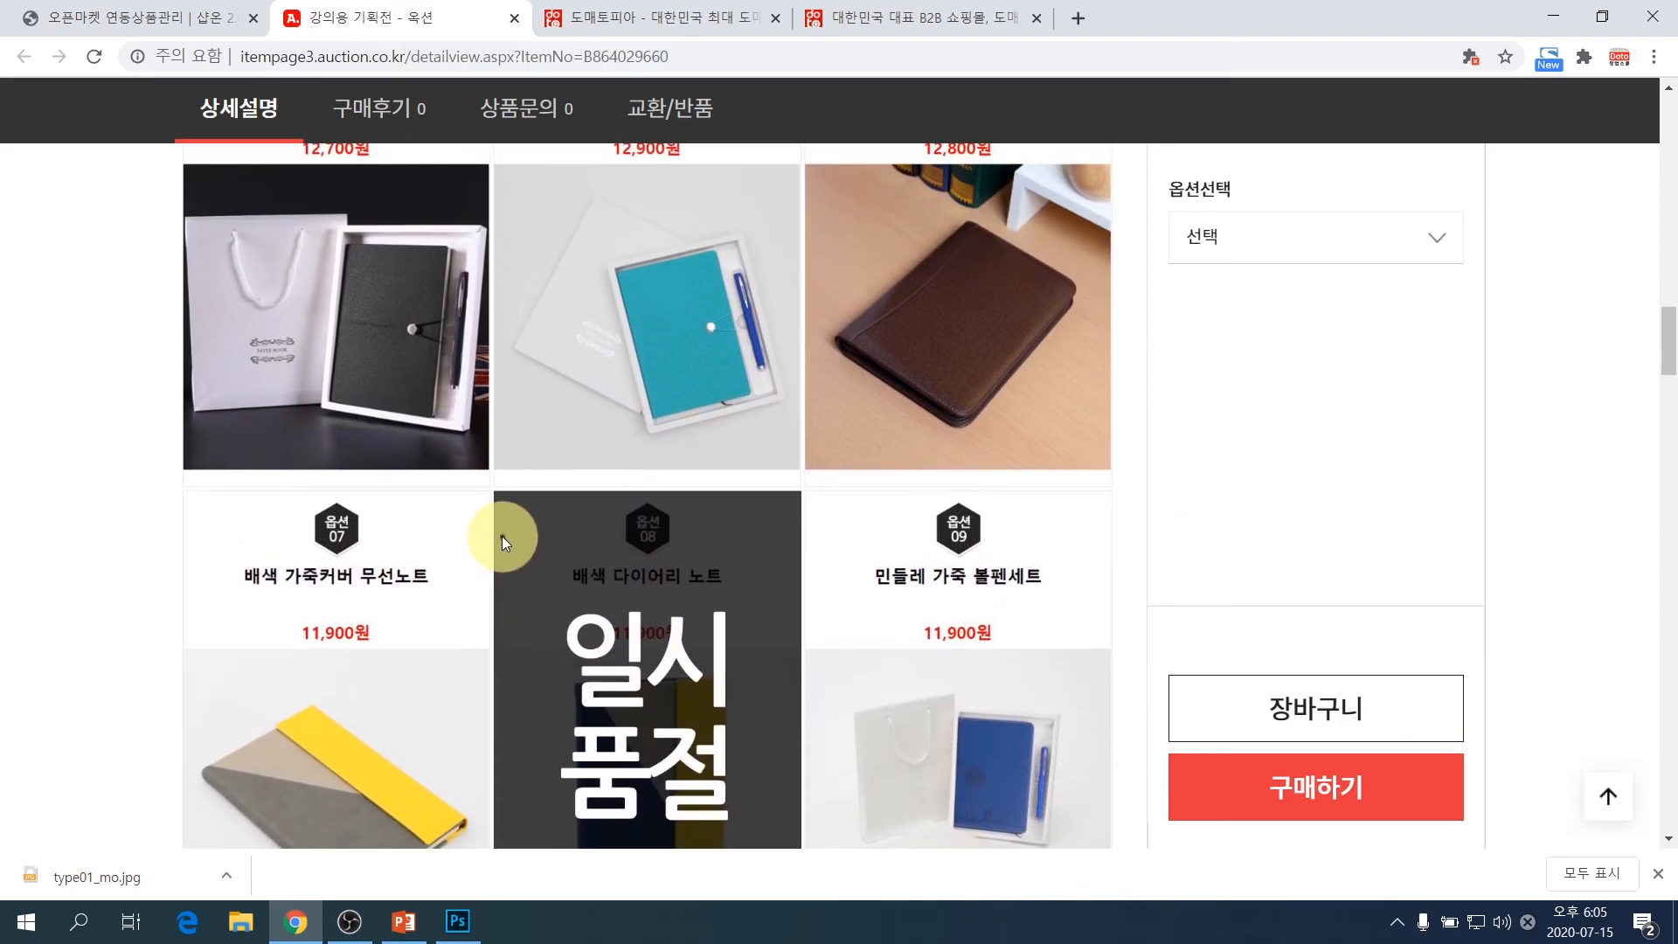
{"action": "scroll", "coordinate": [501, 536], "scroll_direction": "up", "scroll_amount": 1}
{"action": "scroll", "coordinate": [502, 537], "scroll_direction": "down", "scroll_amount": 2}
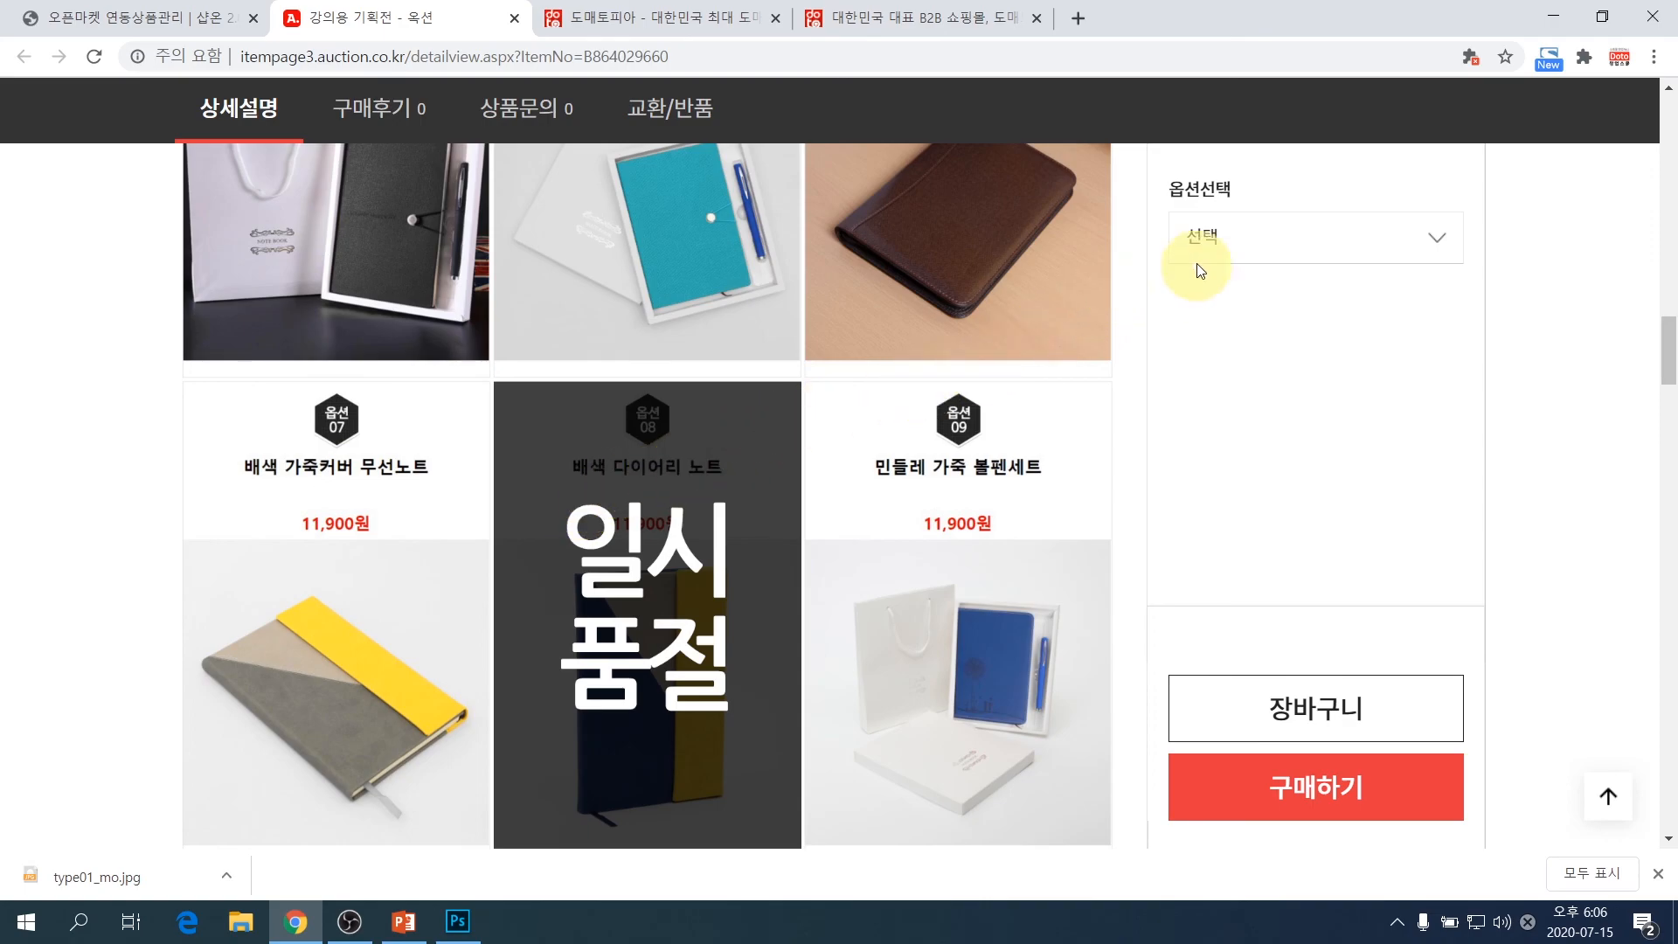
{"action": "left_click", "coordinate": [1226, 245]}
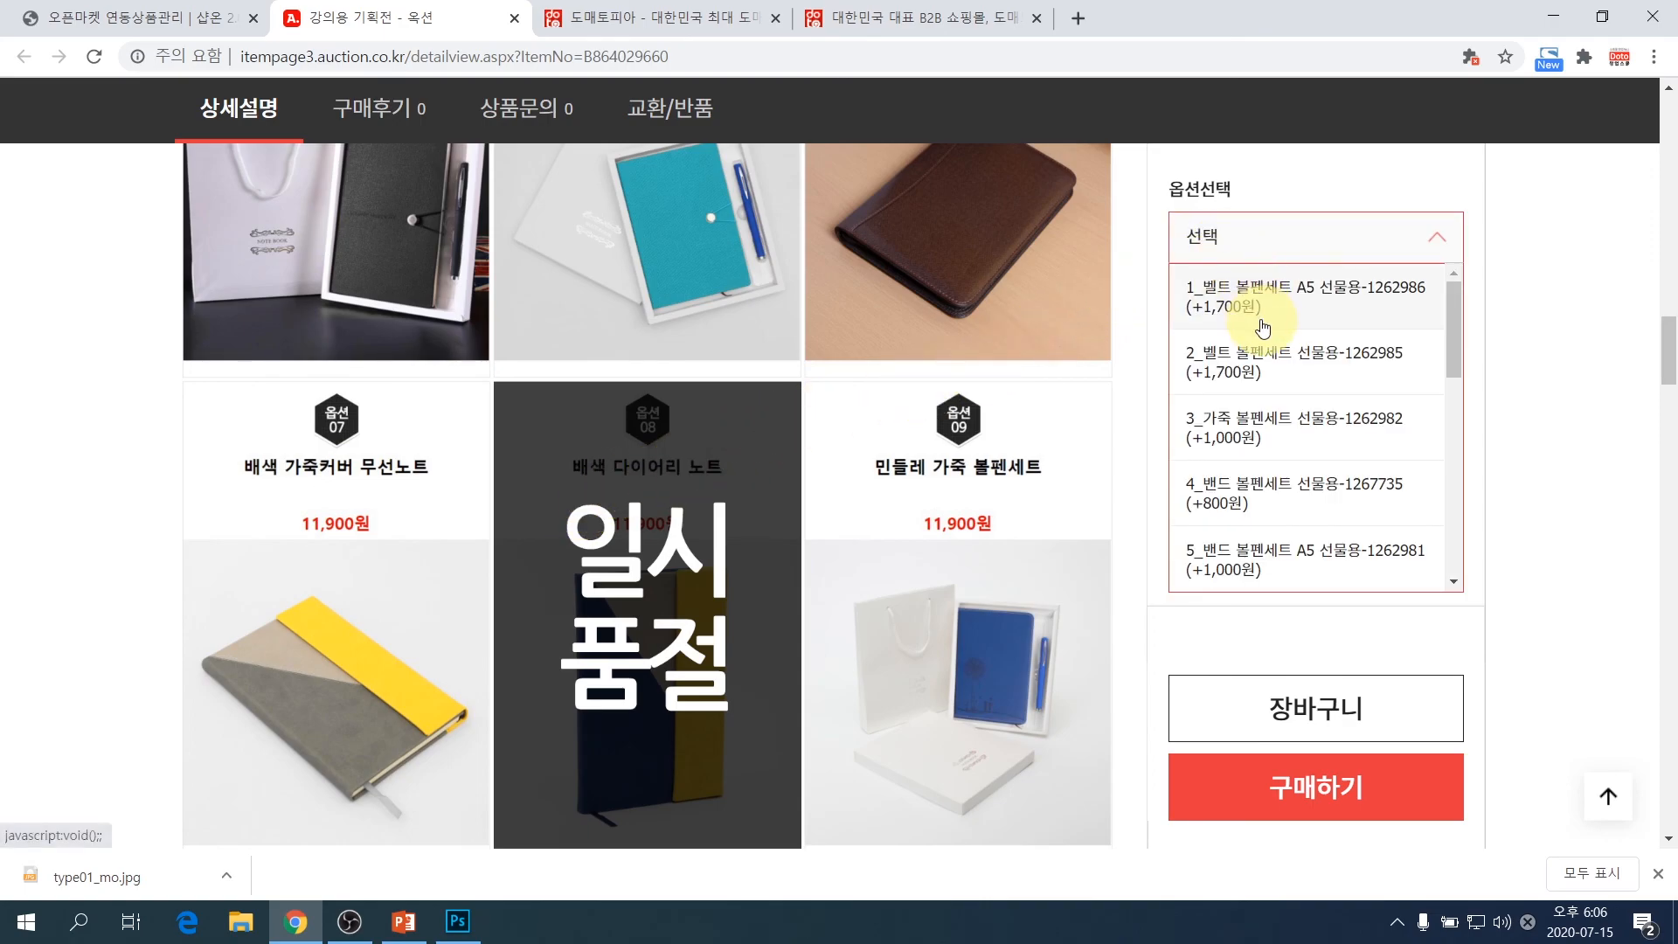
{"action": "scroll", "coordinate": [1268, 454], "scroll_direction": "down", "scroll_amount": 3}
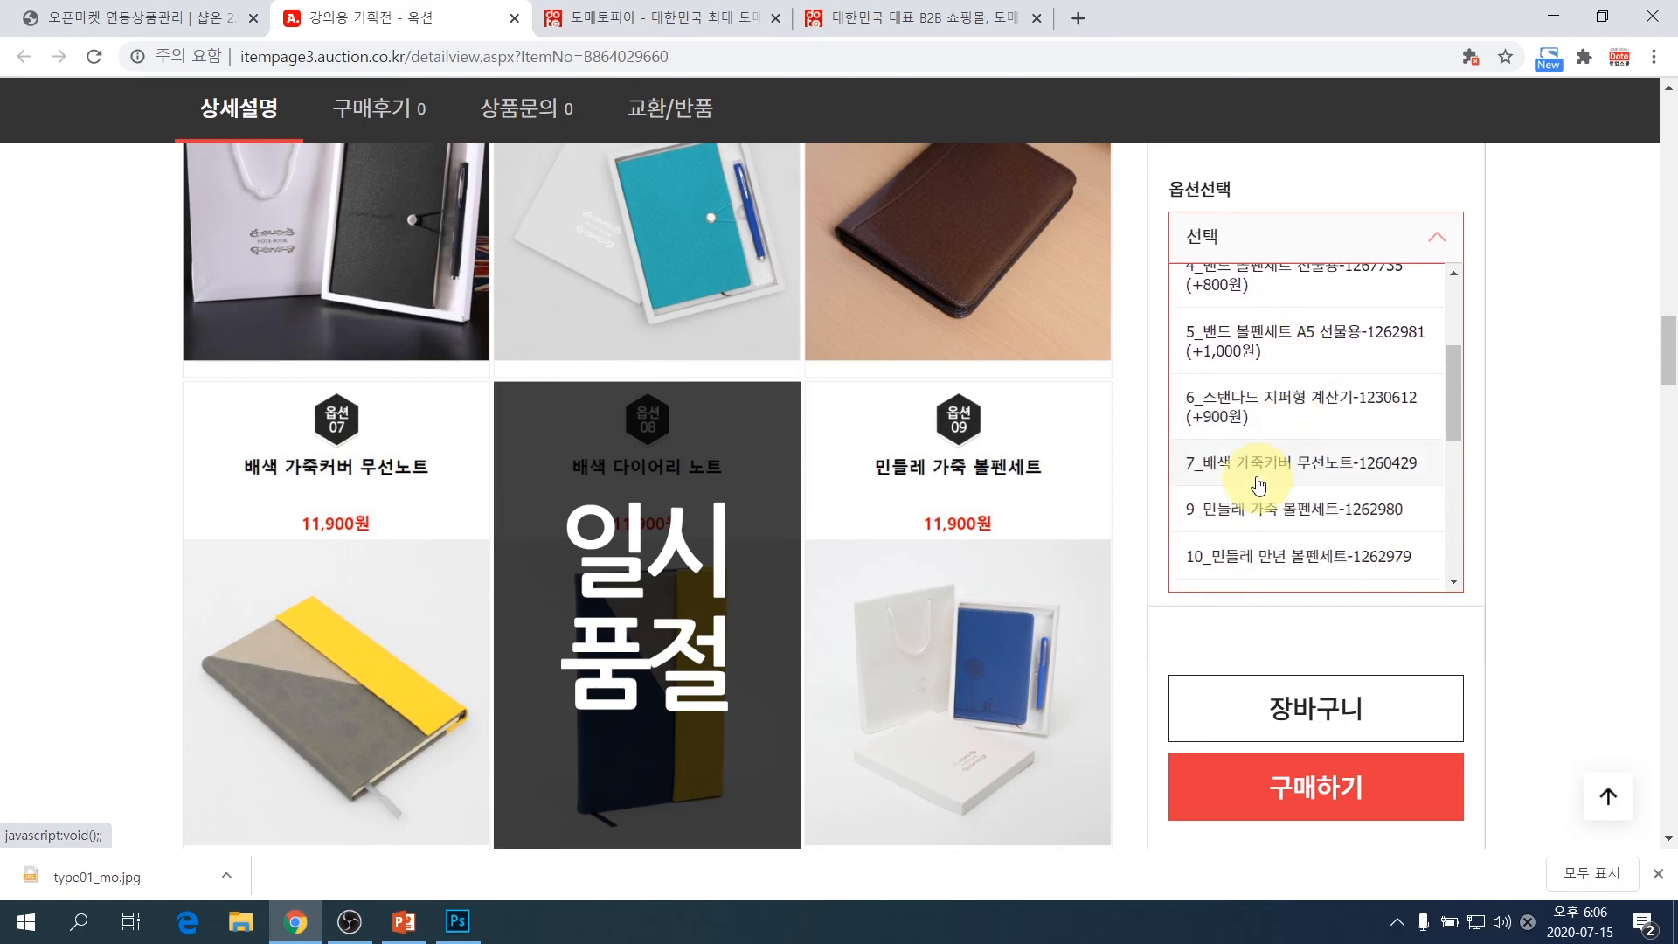